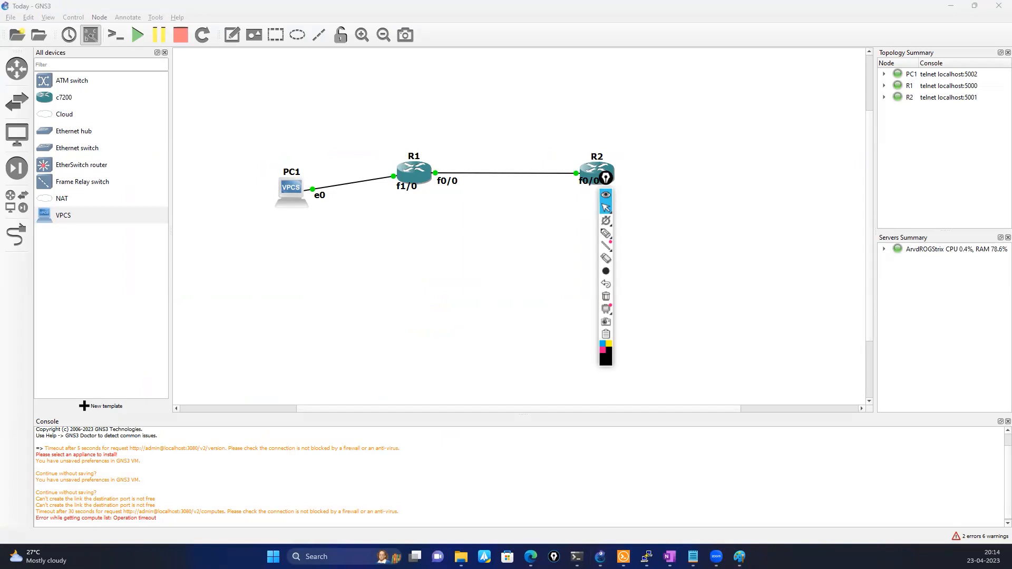
- Draw a freehand arrow beside R2 that points away from the router
left_click_drag(605, 179, 0, 227)
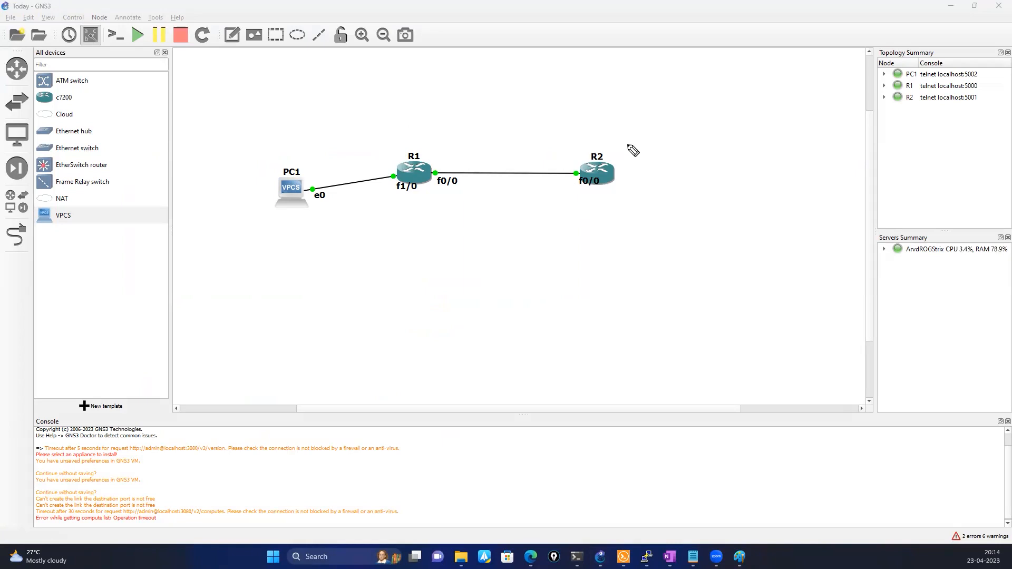
mouse_move(626, 145)
left_mouse_down()
mouse_move(672, 148)
mouse_move(655, 158)
left_mouse_up()
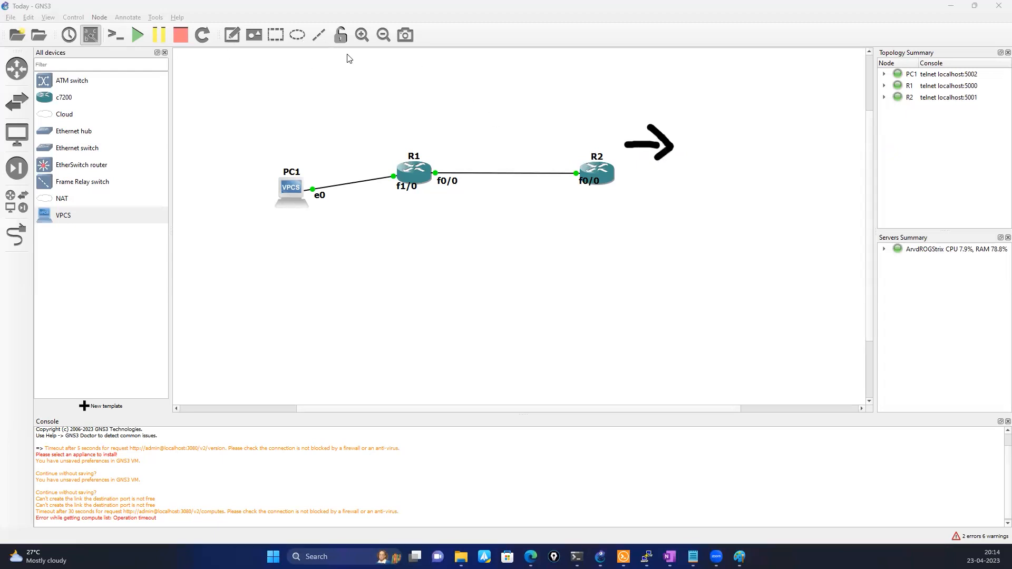
- Add a rectangle to the topology beyond the arrow and handwrite TEL inside it
left_click(276, 34)
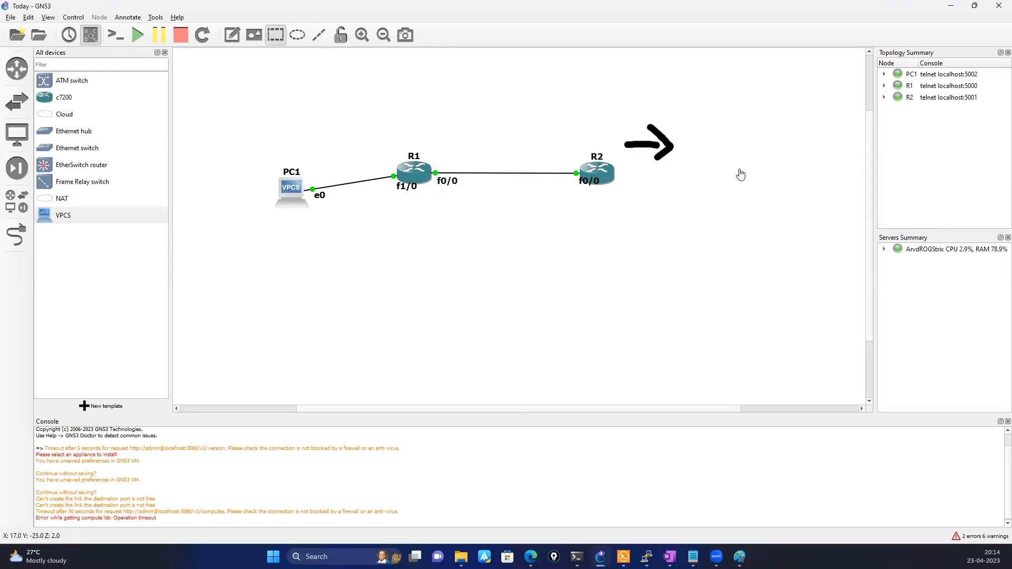
left_click(738, 167)
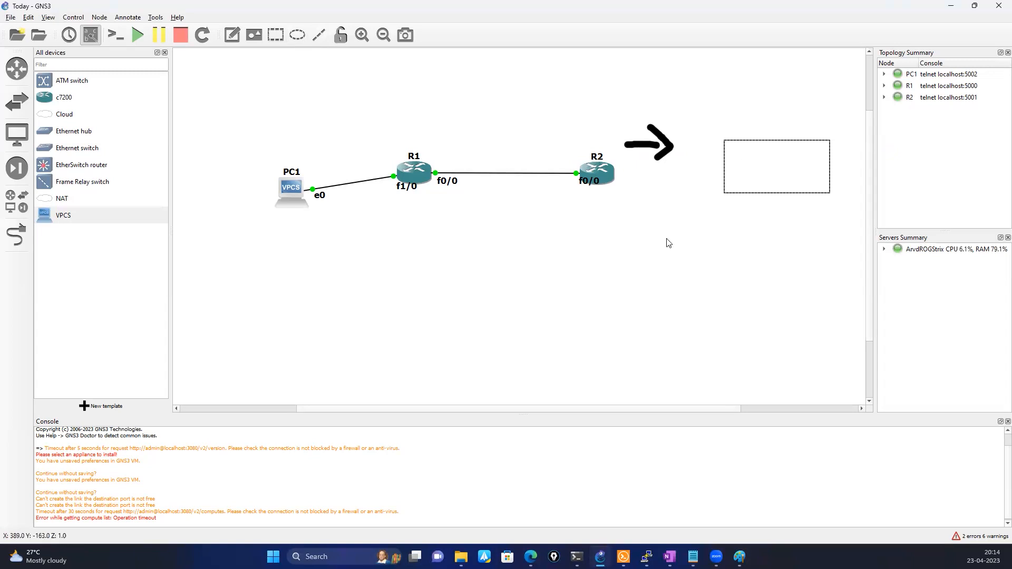
left_click(443, 287)
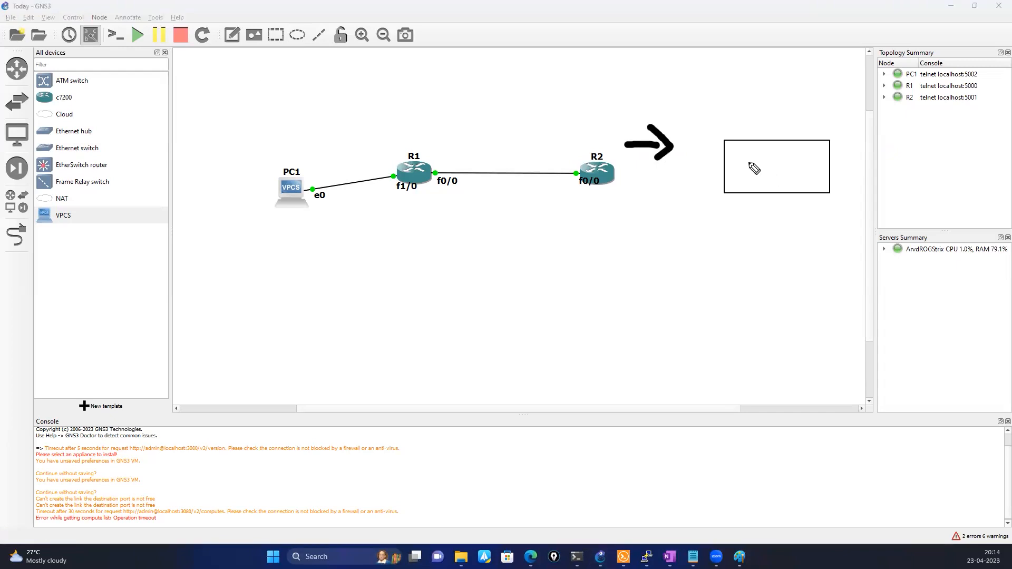
mouse_move(743, 158)
left_mouse_down()
mouse_move(765, 160)
mouse_move(757, 186)
mouse_move(784, 185)
mouse_move(773, 168)
mouse_move(780, 159)
mouse_move(793, 182)
mouse_move(807, 179)
left_mouse_up()
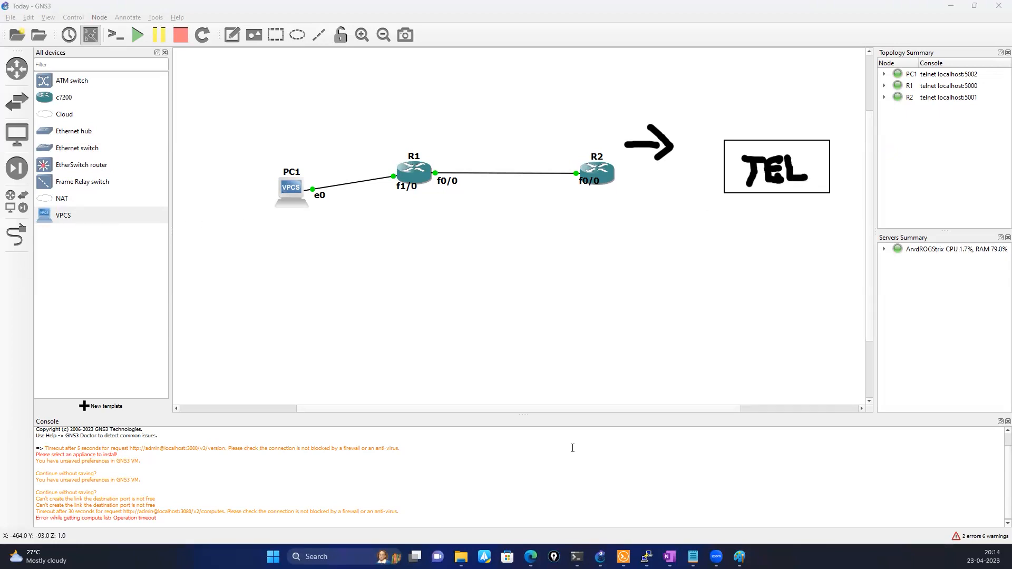
- Switch to Solar-PuTTY, show the R1 session, and shrink and move its window below the topology's routers
left_click(624, 557)
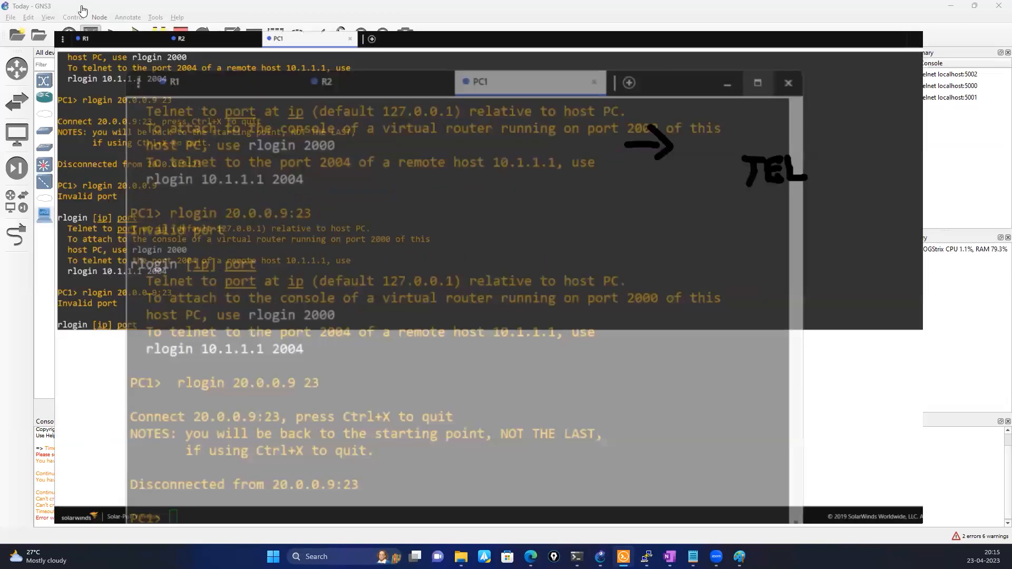
left_click(80, 8)
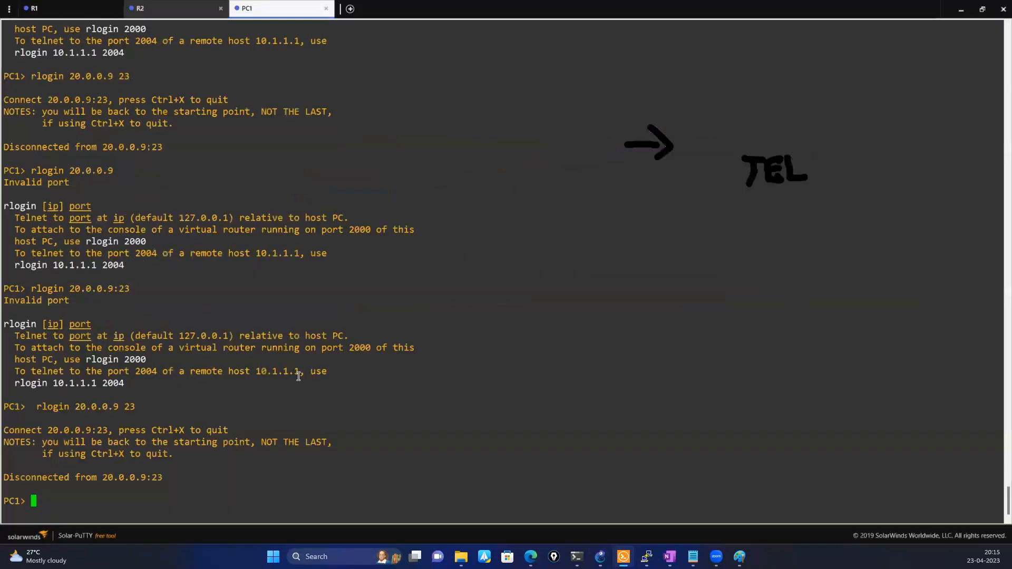
key("Return")
key("Return")
key("Return")
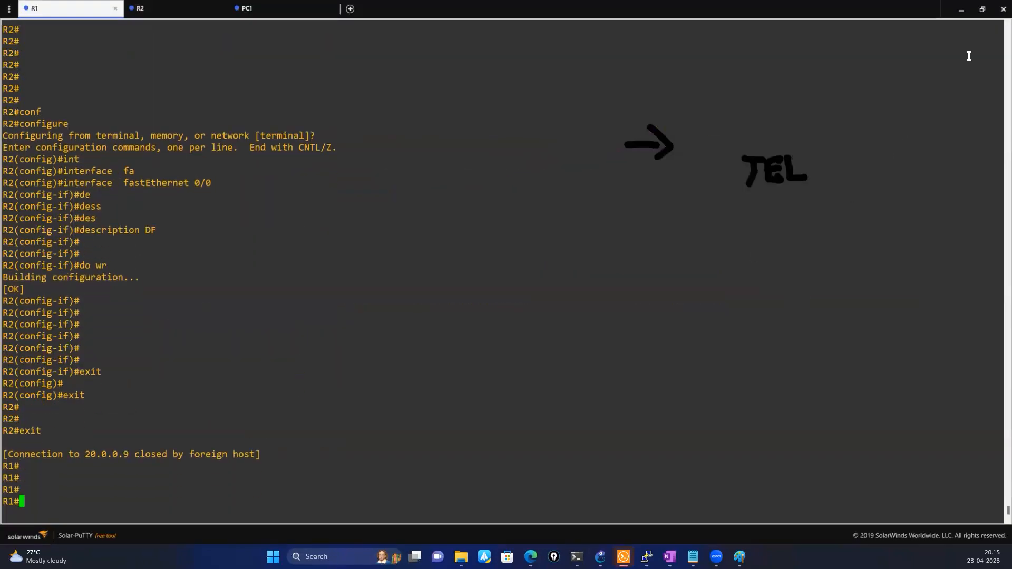
left_click(982, 18)
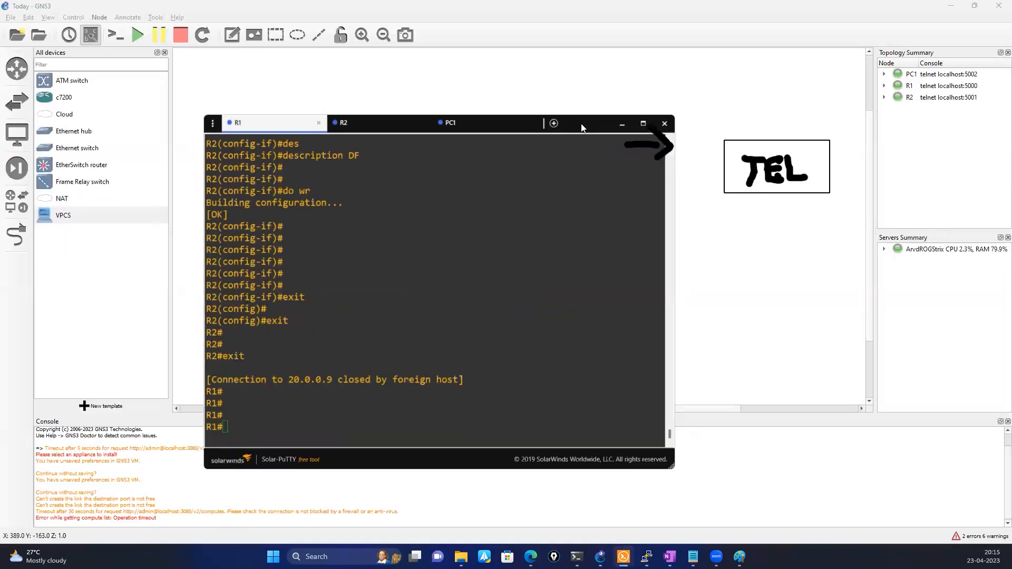
left_click_drag(582, 128, 634, 225)
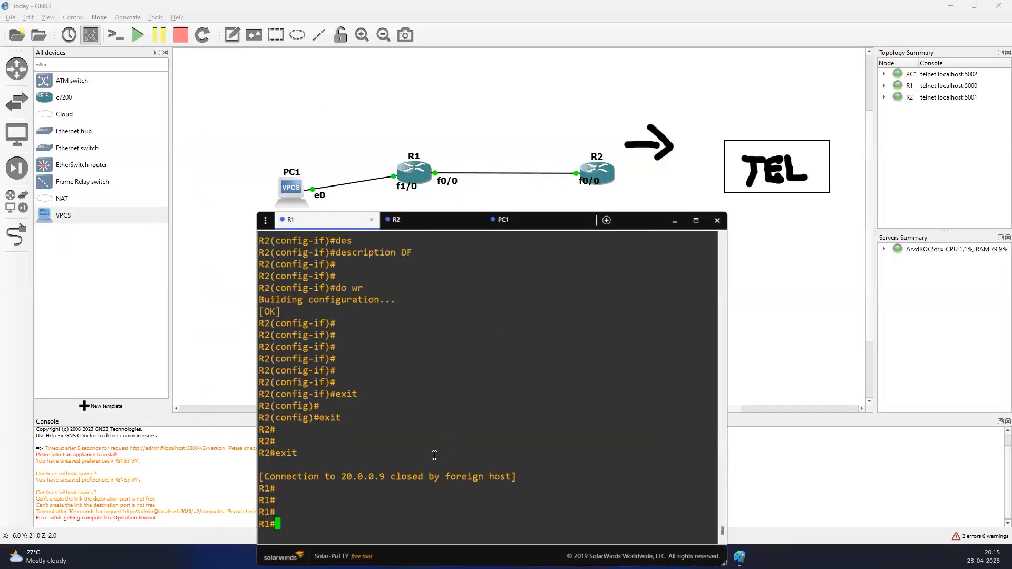
- Run show ip interface brief on R1 and highlight the FastEthernet0/0 address
type("sh ip iny")
key("Tab")
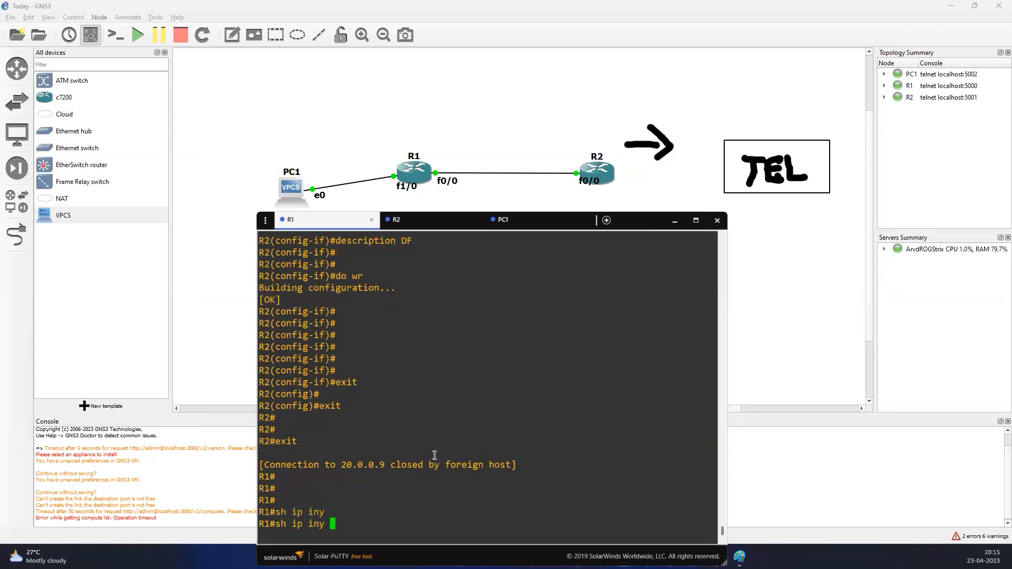
key("BackSpace")
key("BackSpace")
type("t")
key("Tab")
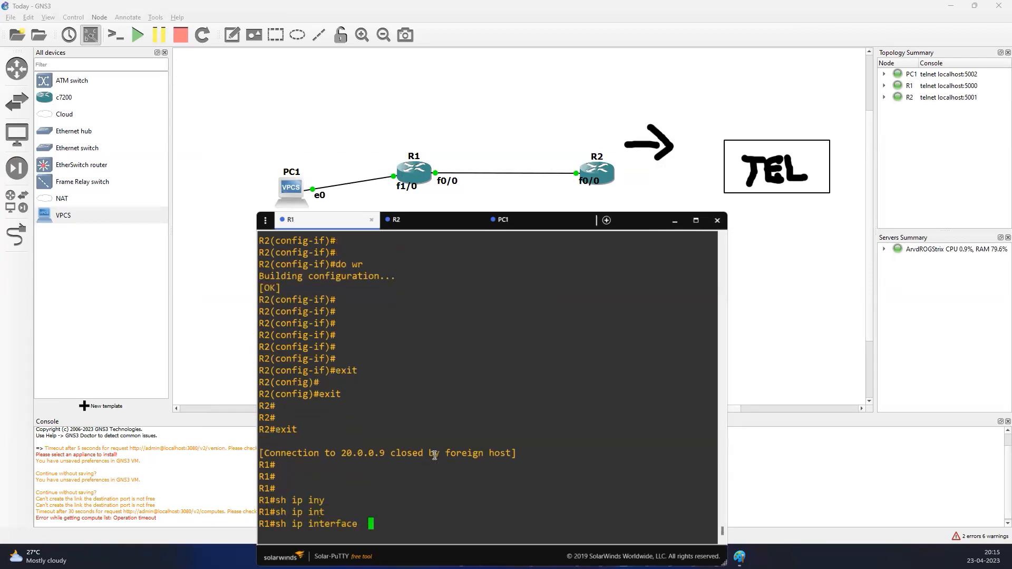
type("br")
key("Tab")
key("Return")
key("Return")
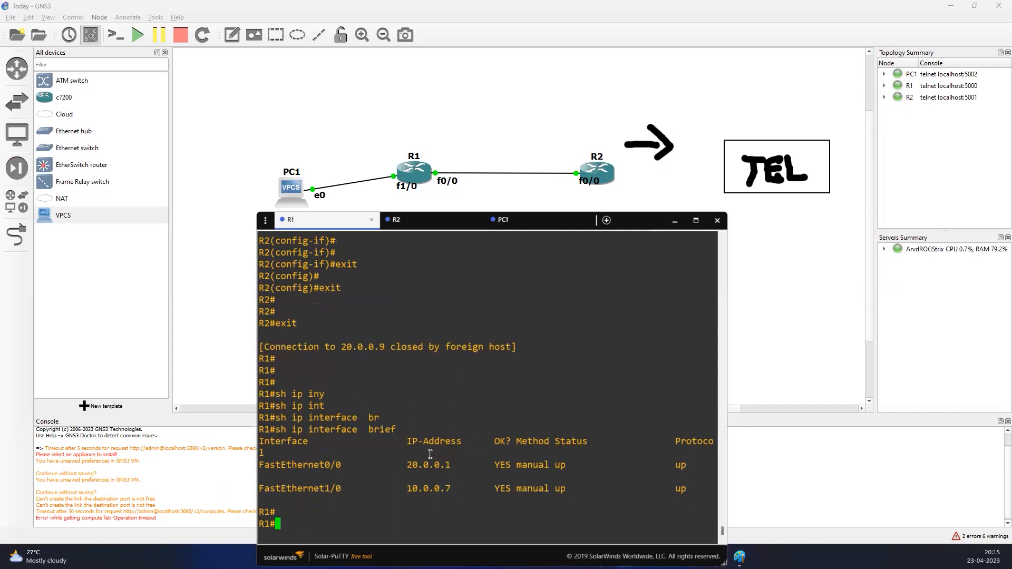
left_click_drag(409, 465, 451, 465)
- Switch to the R2 session and exit interface and global configuration back to privileged mode
left_click(433, 221)
type("exit")
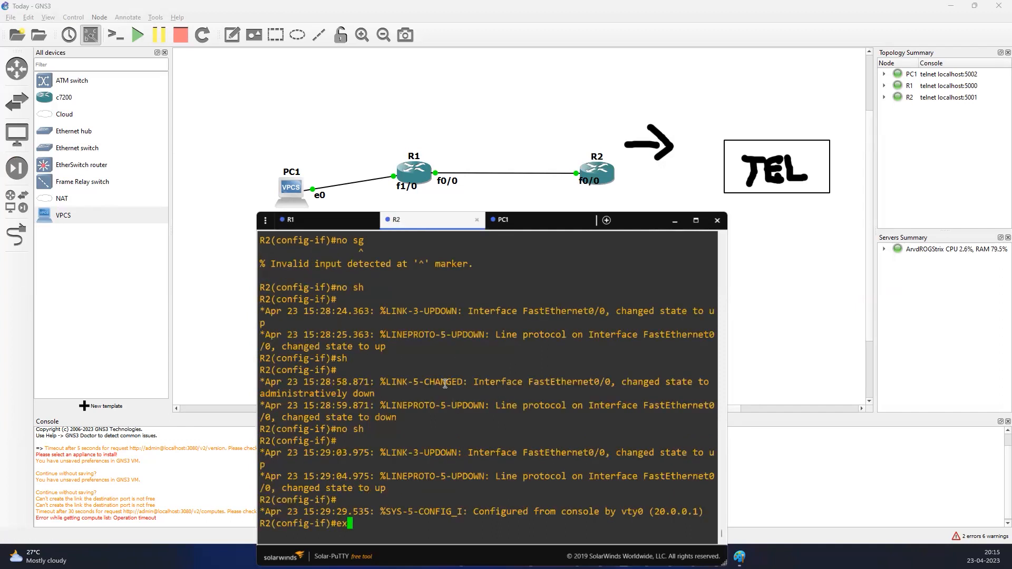
key("Return")
key("Return")
key("Return")
key("Return")
type("exit")
key("Return")
key("Return")
key("Return")
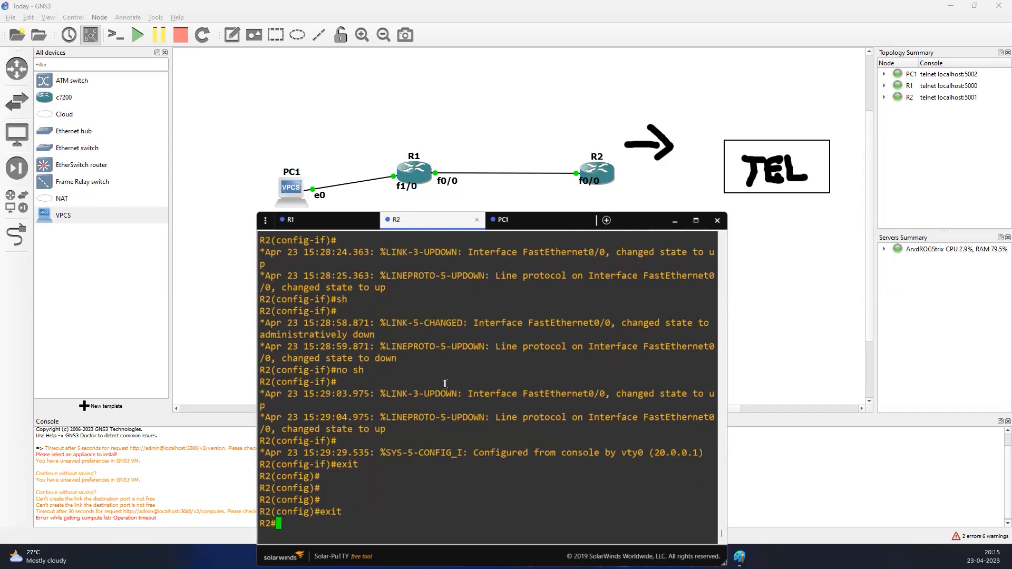
- Run show ip interface brief on R2, correcting the mistyped keyword
type("sh ip int")
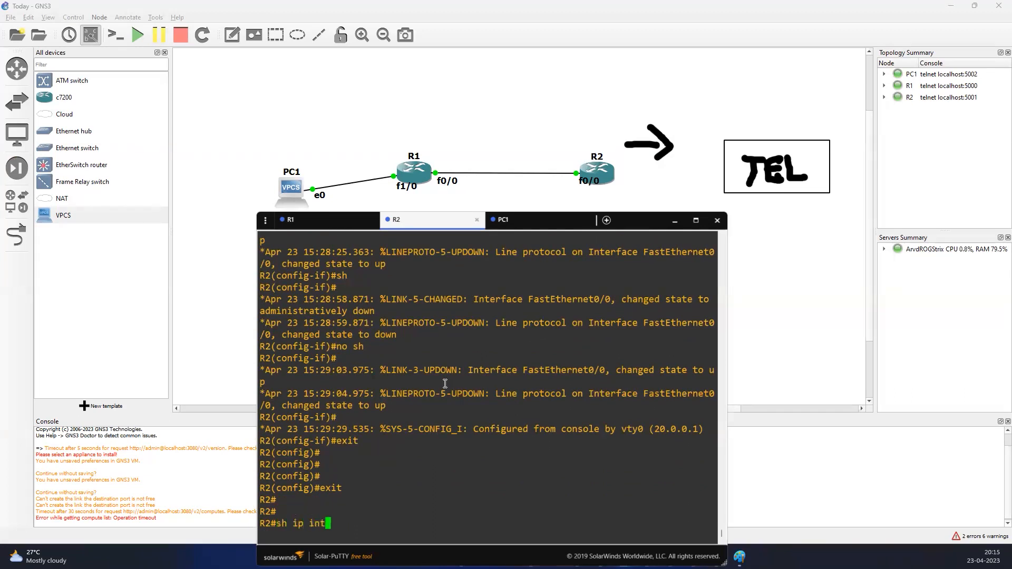
key("Tab")
type("nr")
key("Return")
key("Up")
key("BackSpace")
key("BackSpace")
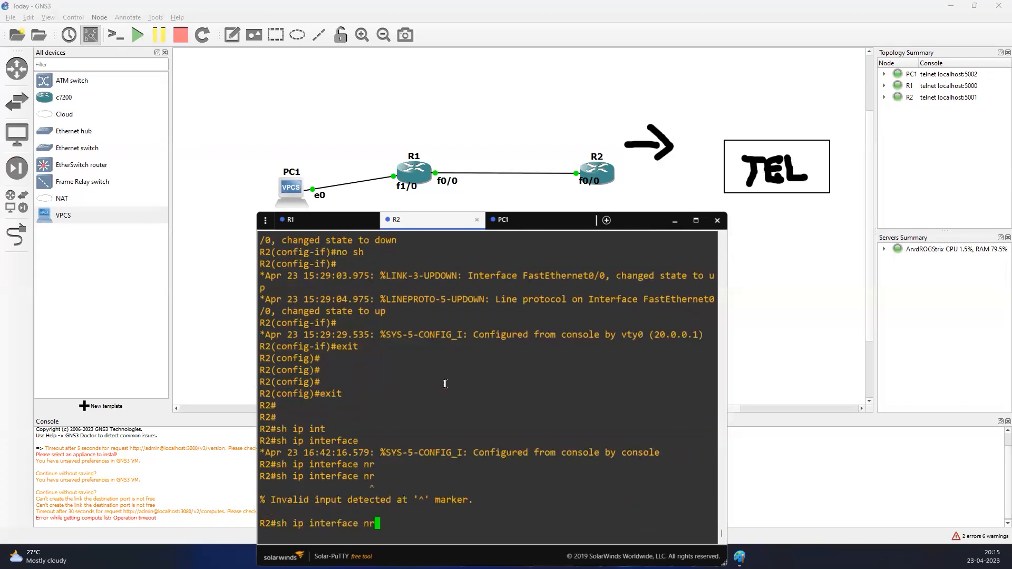
type("b")
key("Tab")
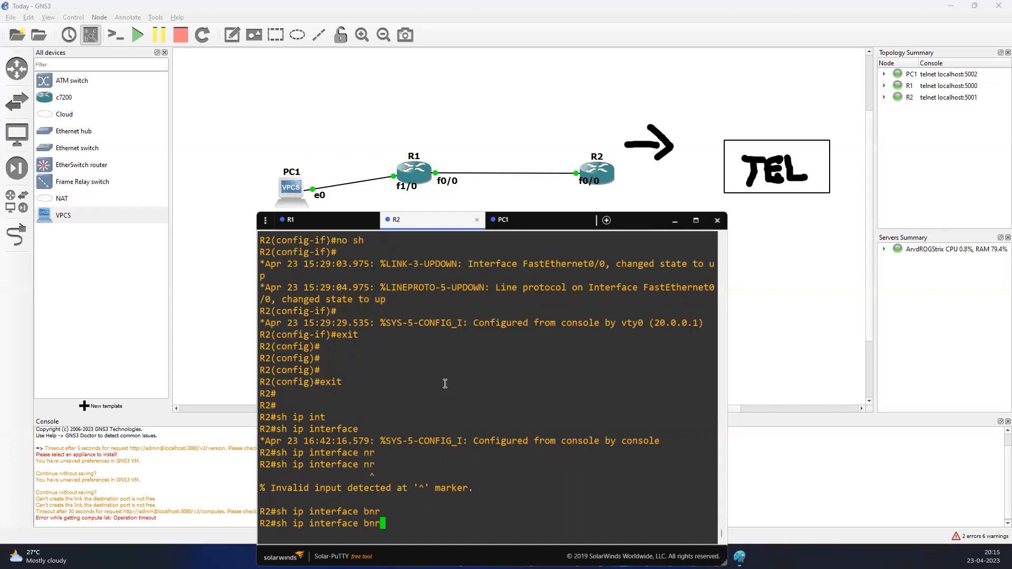
type("r")
key("Tab")
type("ief")
key("Return")
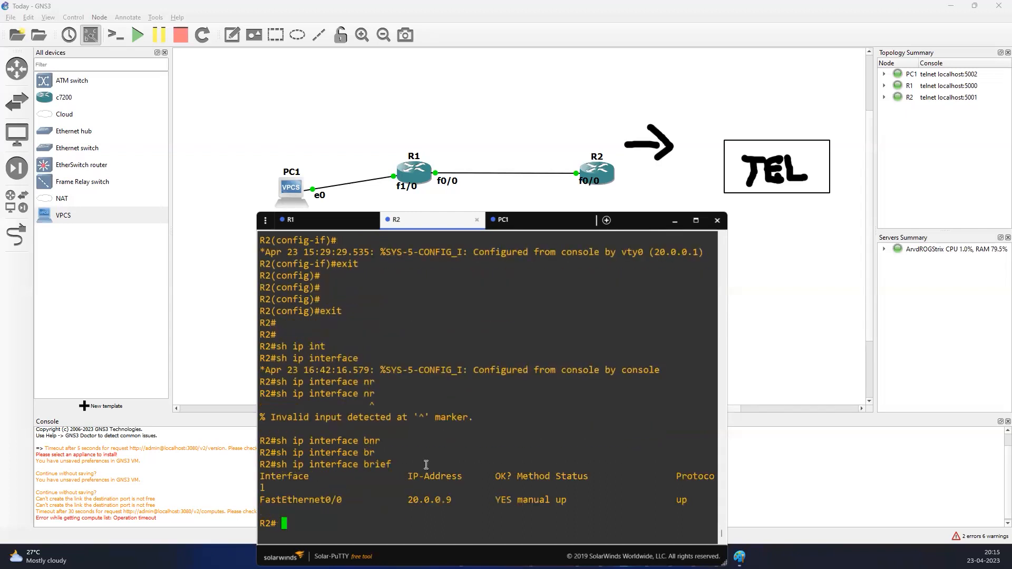
- Show the running configuration of FastEthernet0/0 on R2 and check its subnet mask
double_click(318, 500)
key("ctrl+c")
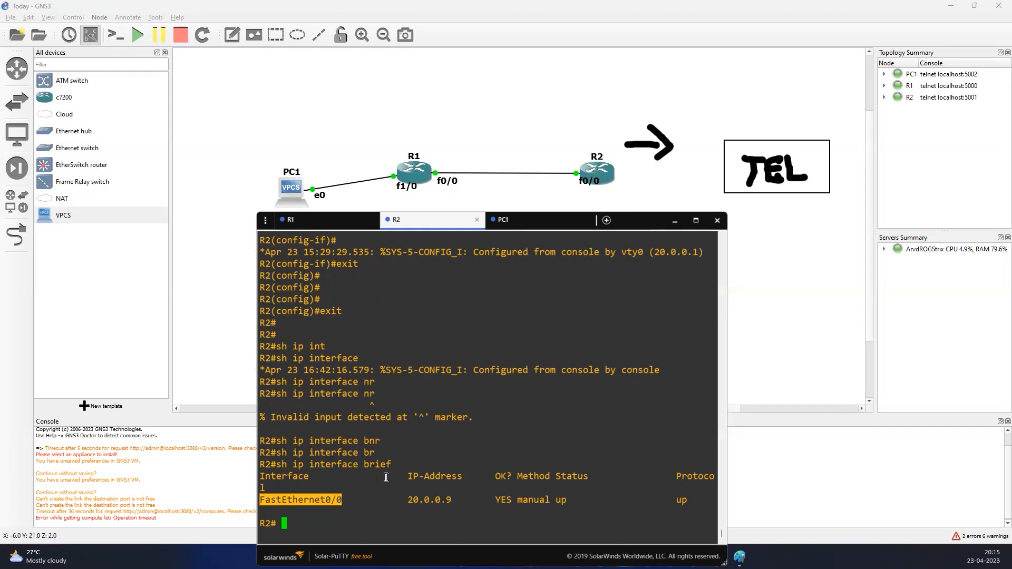
type("sho")
key("Tab")
type("run")
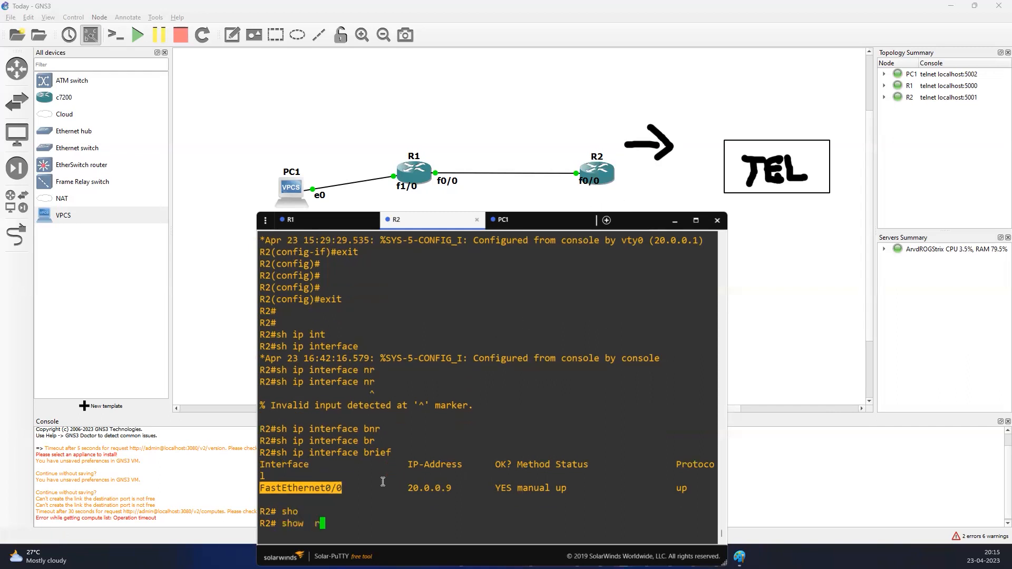
key("Tab")
type("in")
key("Tab")
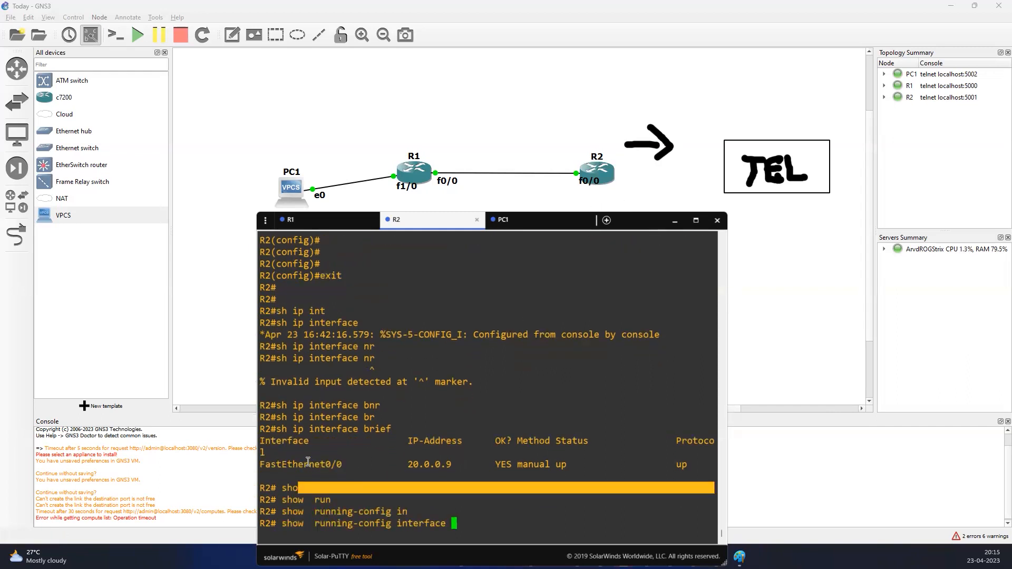
right_click(450, 440)
key("Return")
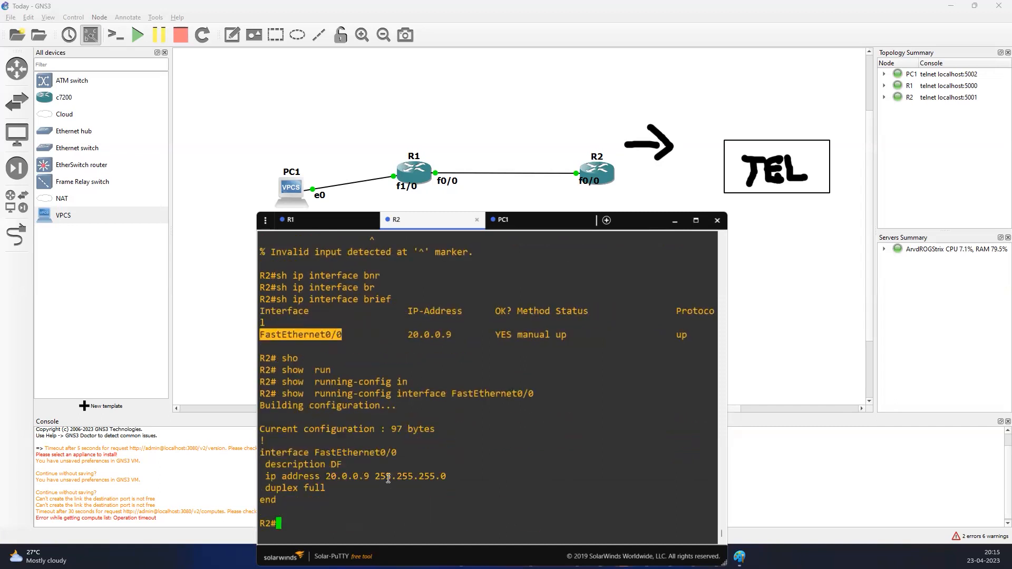
left_click_drag(371, 476, 455, 478)
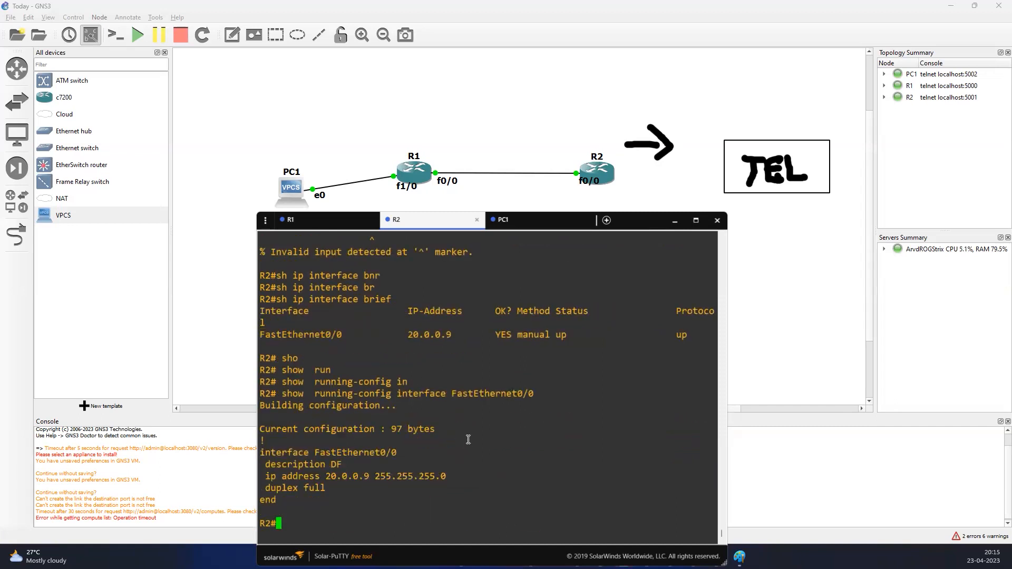
left_click(467, 442)
- Return to the R1 session, show the running configuration of FastEthernet0/0, and check its IP address and mask
left_click(336, 232)
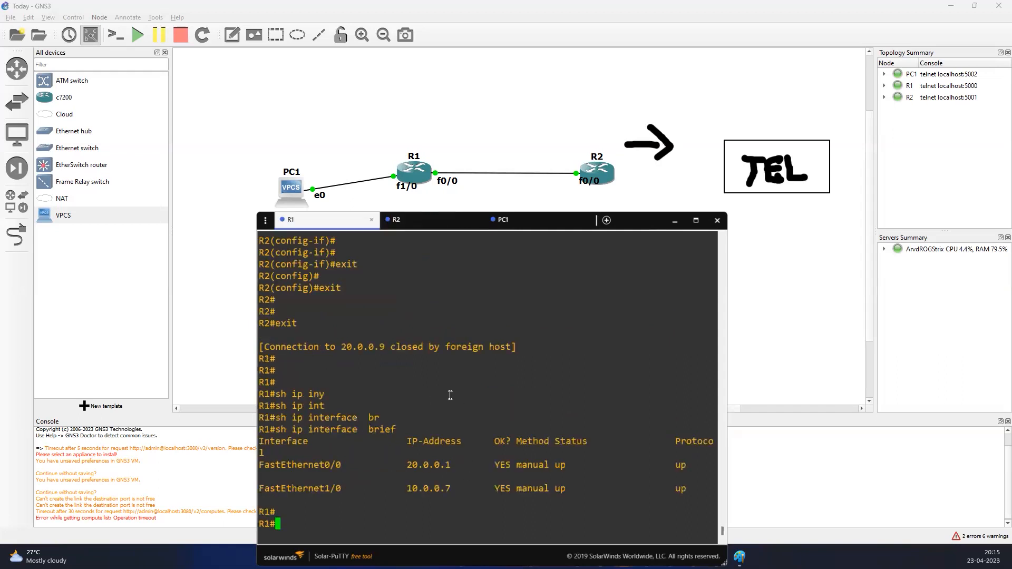
type("sho")
key("Tab")
type("run")
key("Tab")
type("in")
key("Tab")
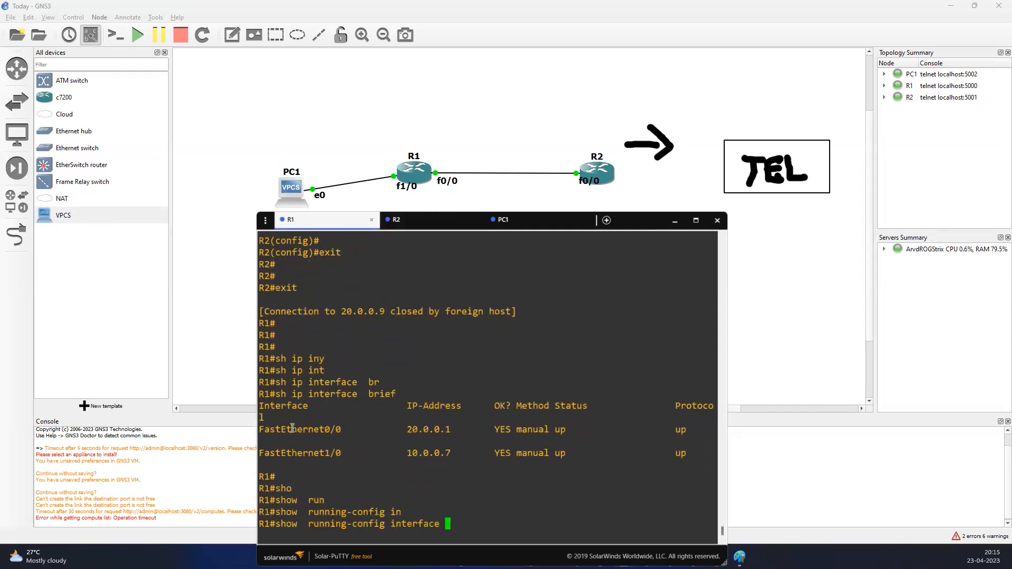
type("th")
key("BackSpace")
key("BackSpace")
triple_click(290, 430)
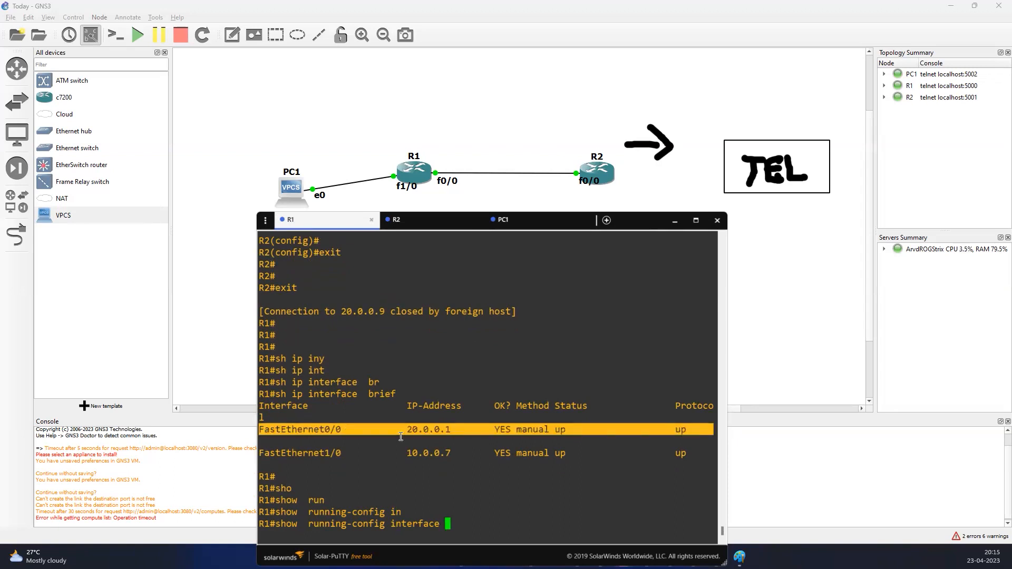
double_click(303, 429)
right_click(383, 407)
key("Return")
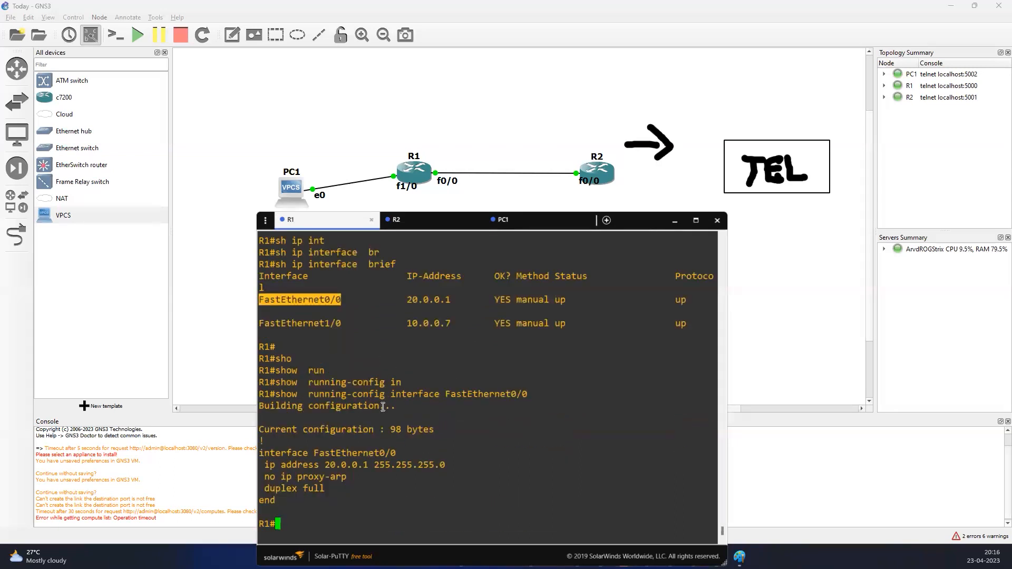
left_click_drag(319, 464, 443, 464)
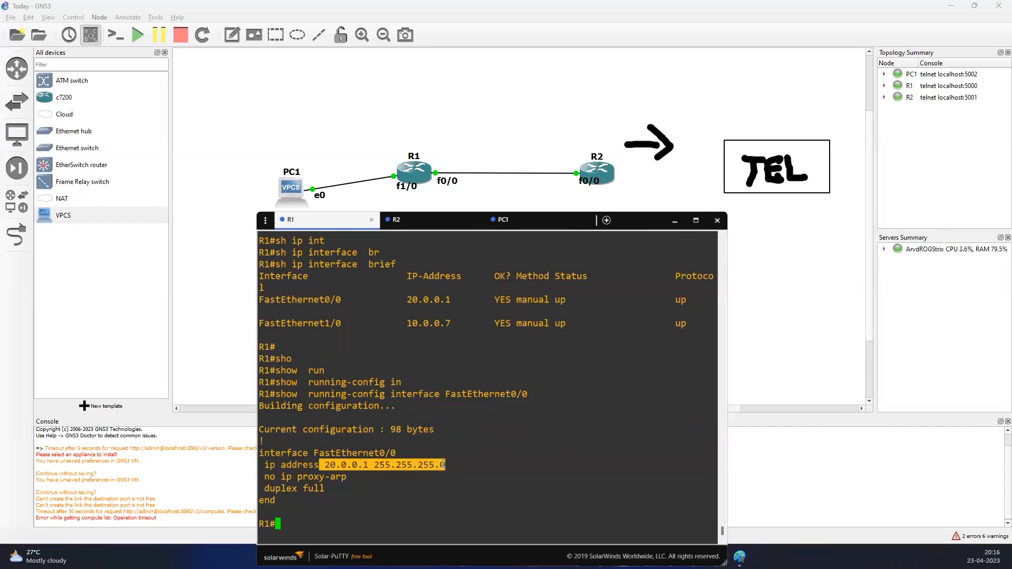
- Ping 20.0.0.1 from R1
left_click(383, 505)
type("ping ")
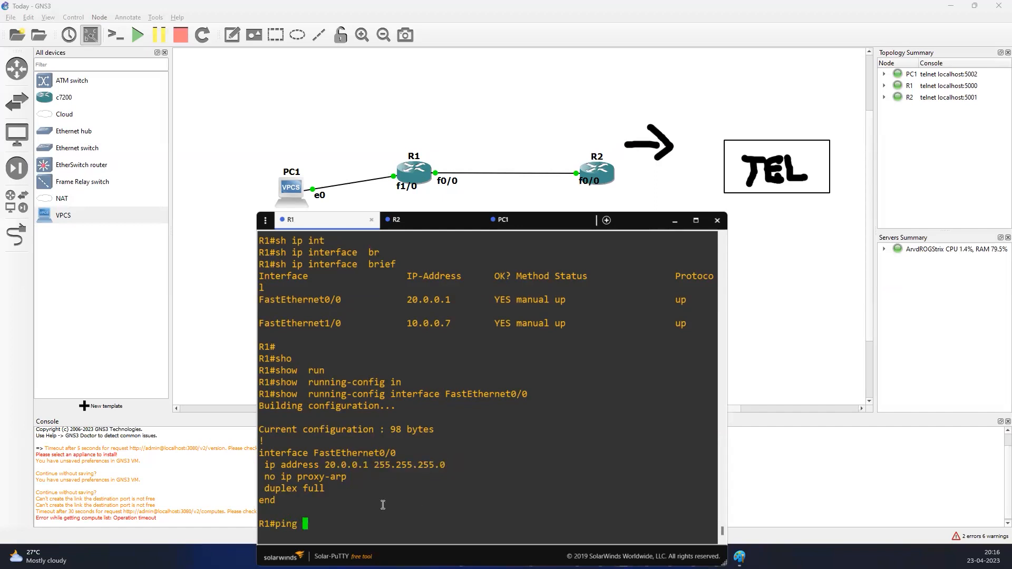
type("20.0.0.1")
key("Return")
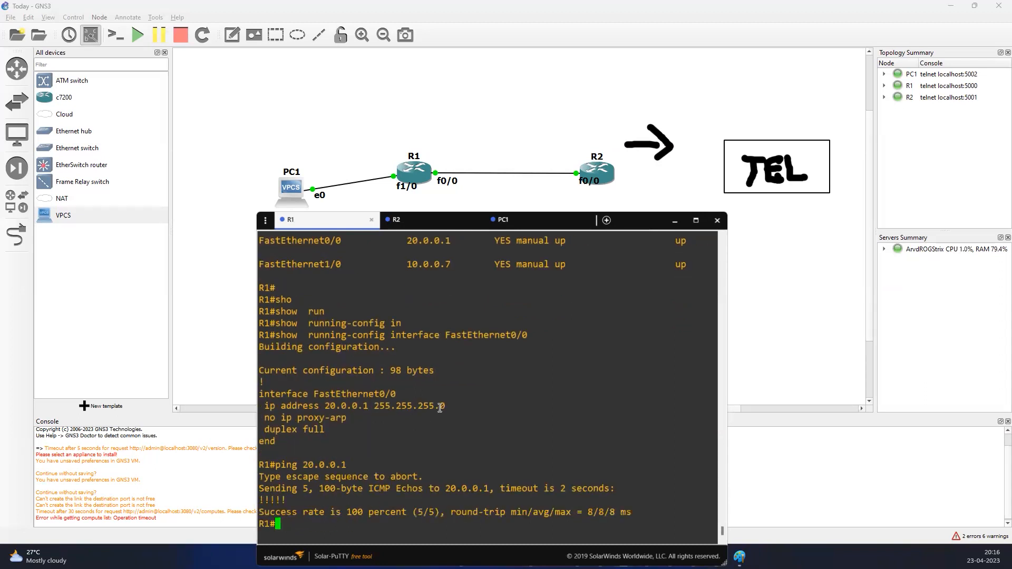
- Display the ARP table on R1 with show ip arp
type("sh ip ar")
key("Tab")
key("Return")
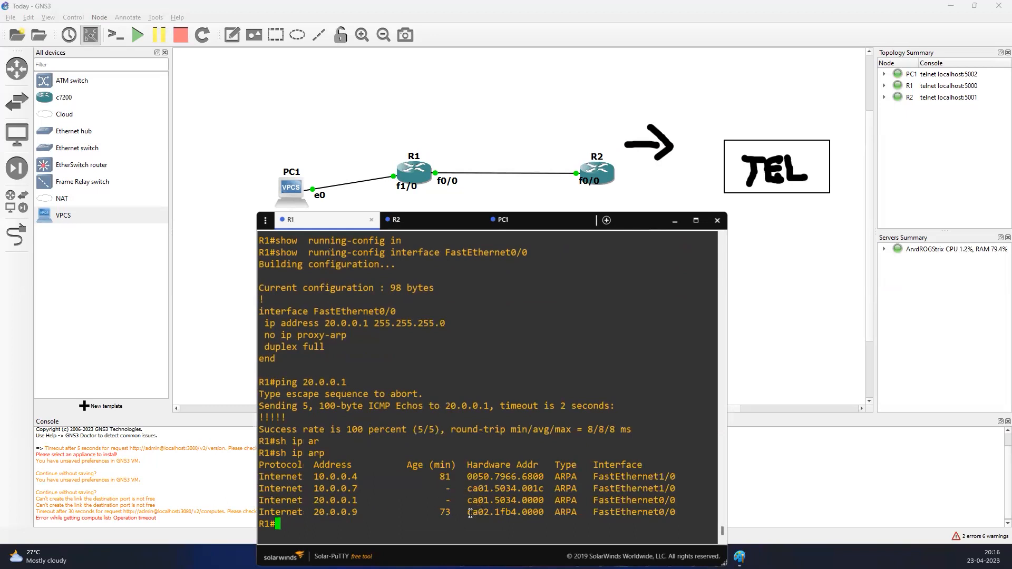
- Ping R2's address 20.0.0.9 from R1, copying the address from the ARP table
double_click(340, 511)
type("ping")
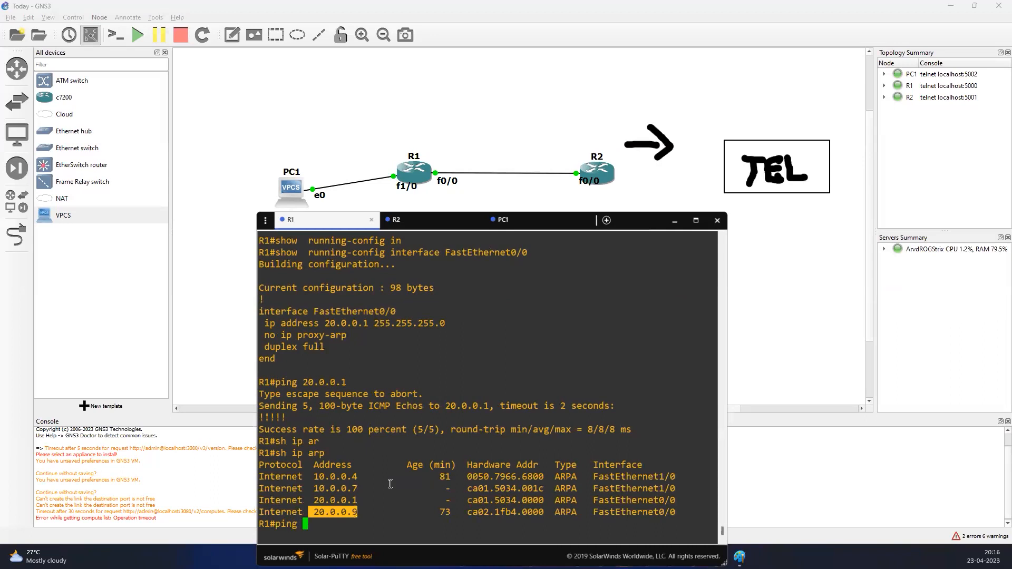
left_click(334, 536)
double_click(336, 512)
right_click(394, 451)
key("Return")
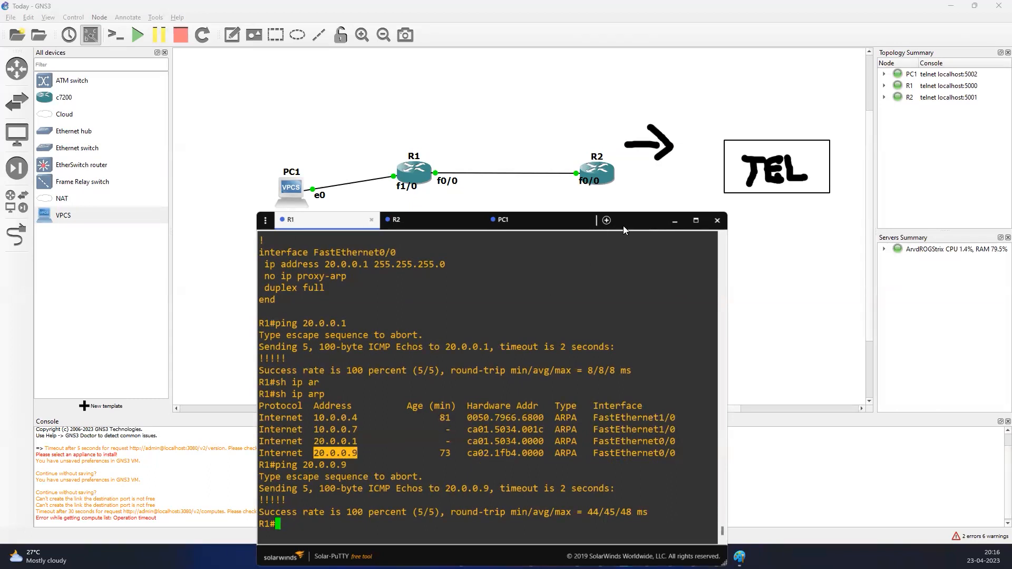
- Display R1's full running configuration with show running-config and review it from the service lines to the vty lines
left_click(624, 210)
left_click_drag(624, 212, 613, 192)
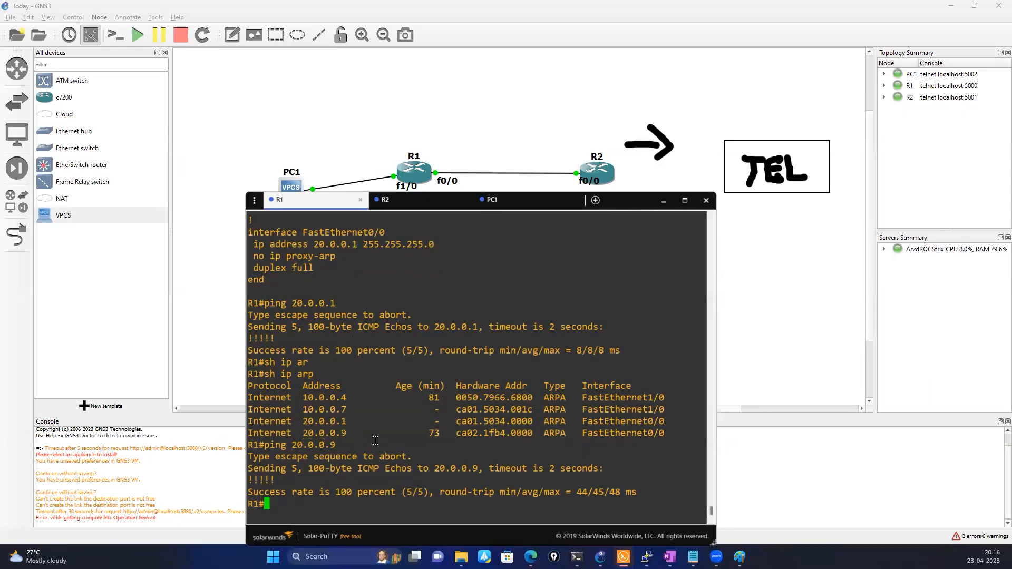
type("sho")
key("Tab")
type("run")
key("Tab")
key("Return")
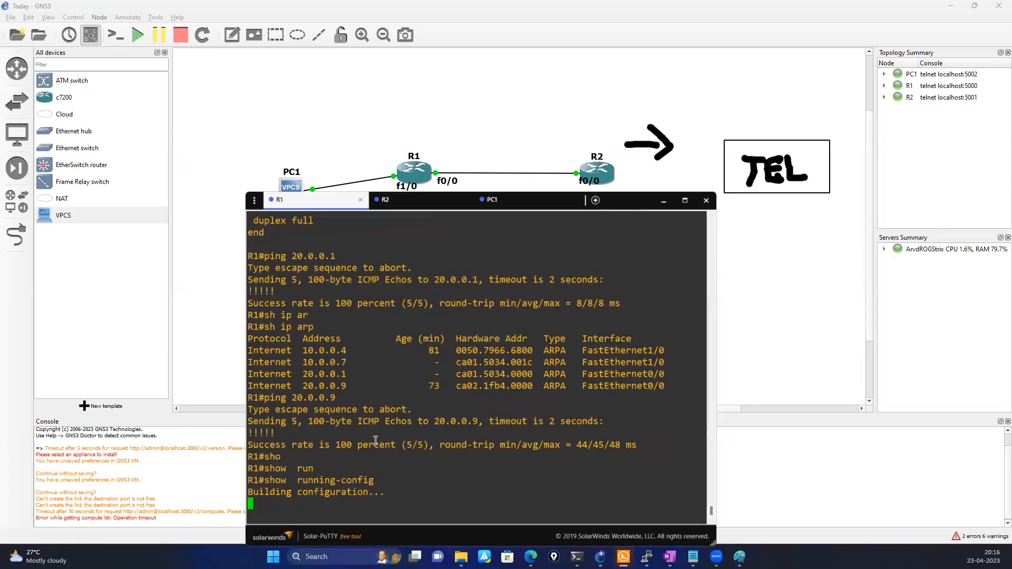
key("space")
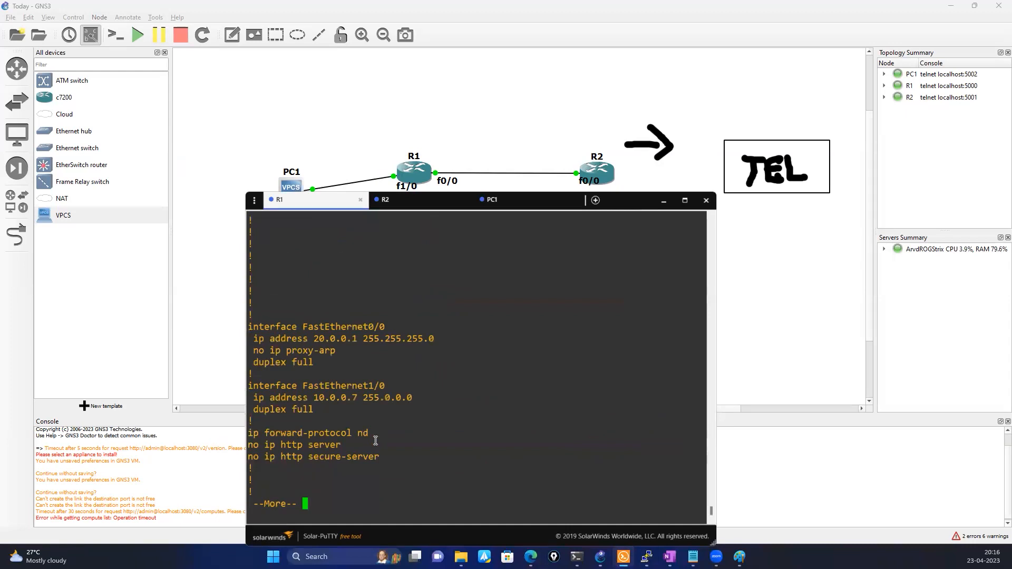
key("space")
scroll(368, 425, "up", 12)
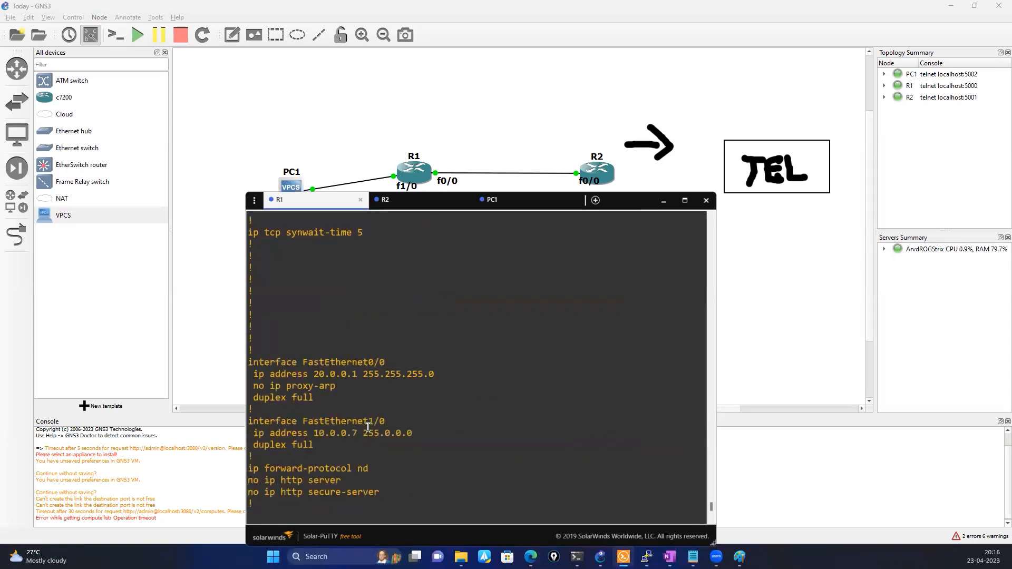
scroll(369, 426, "up", 10)
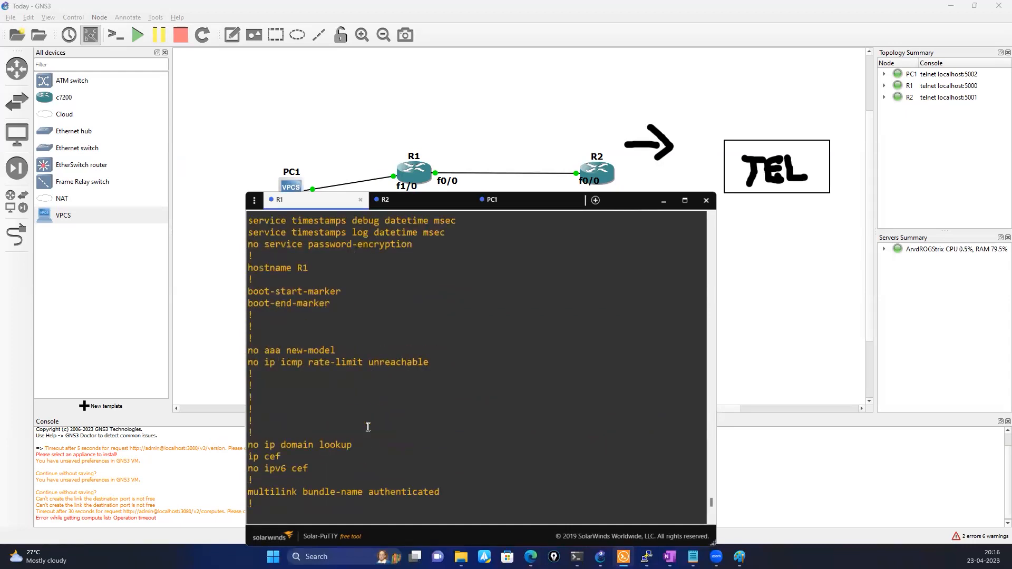
scroll(368, 426, "up", 4)
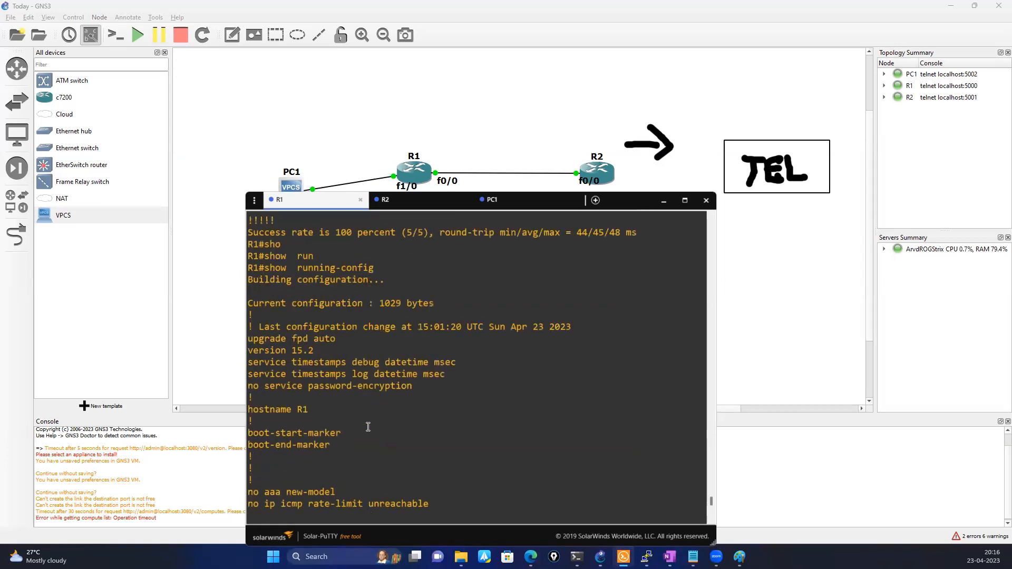
scroll(368, 427, "down", 15)
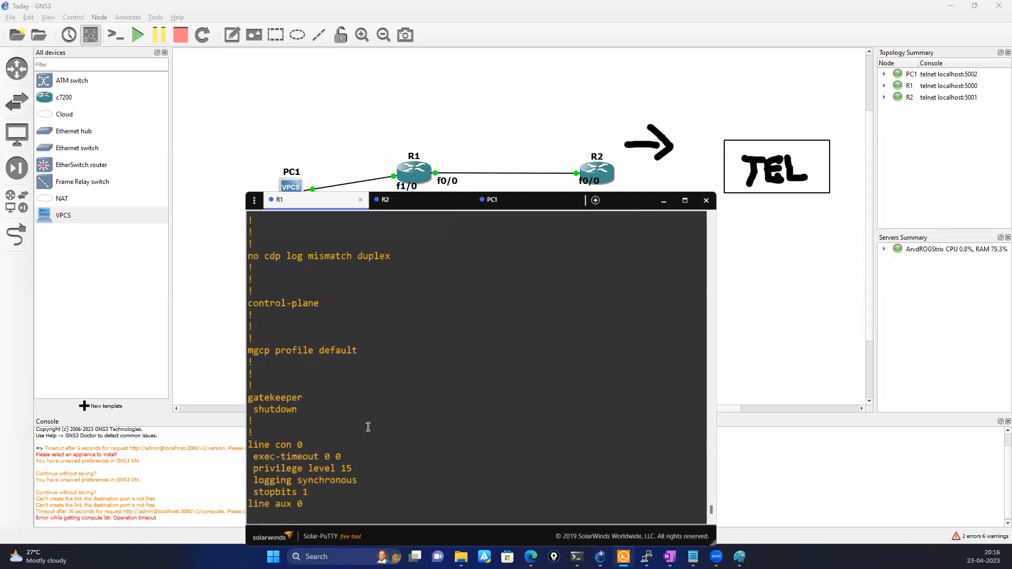
scroll(368, 426, "down", 4)
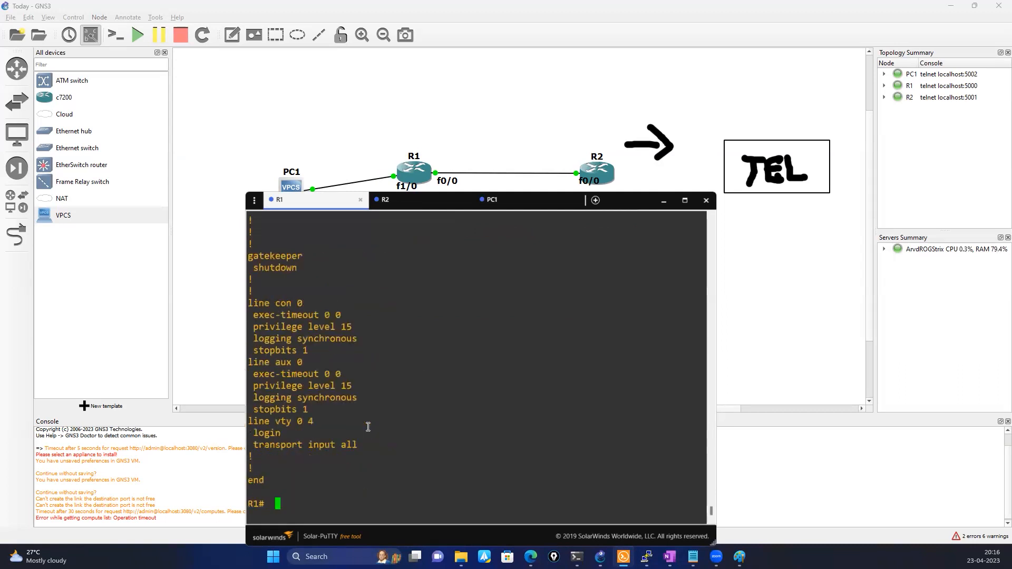
- Enter terminal configuration mode on R1 and enable service tcp-keepalives-in, checking the available tcp- service options
type("conf")
key("Tab")
key("Return")
key("Return")
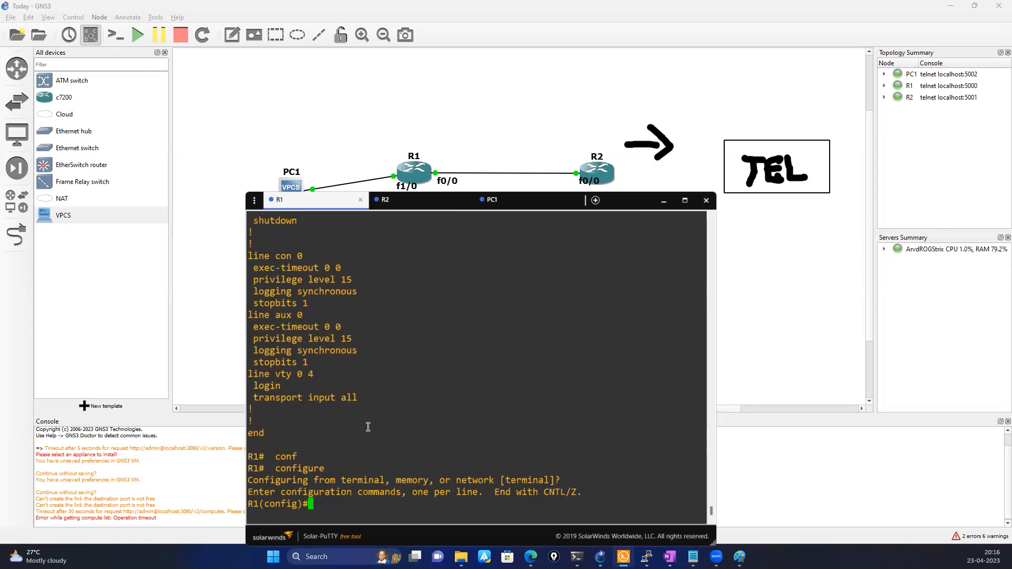
type("ser")
key("Tab")
type("t")
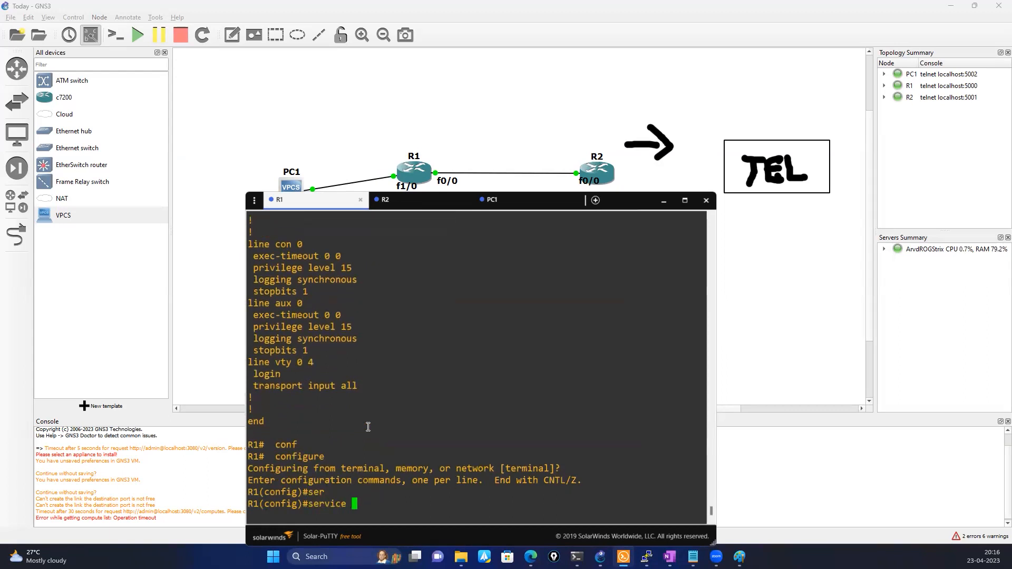
type("c")
key("Tab")
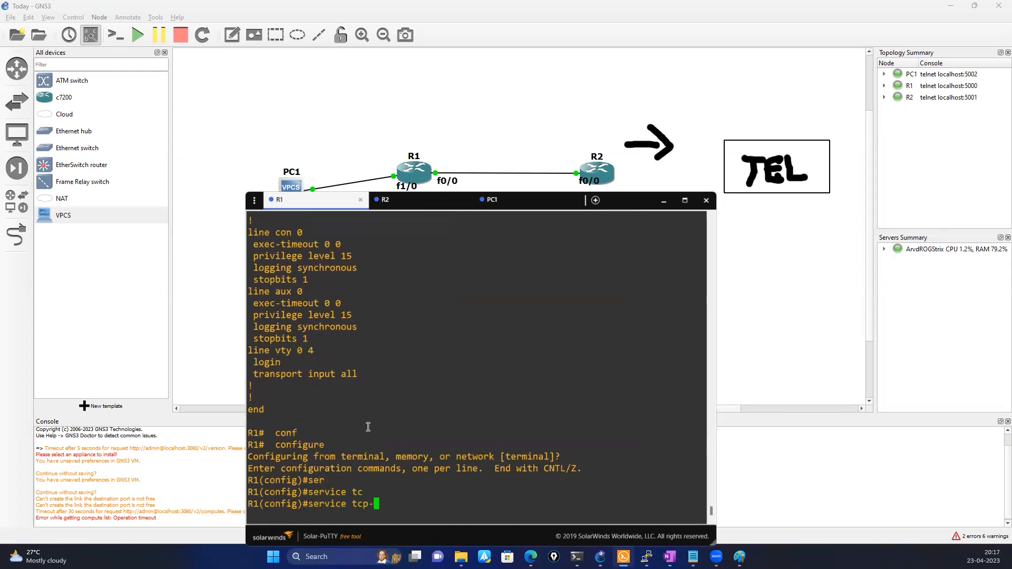
type("?ke")
key("Tab")
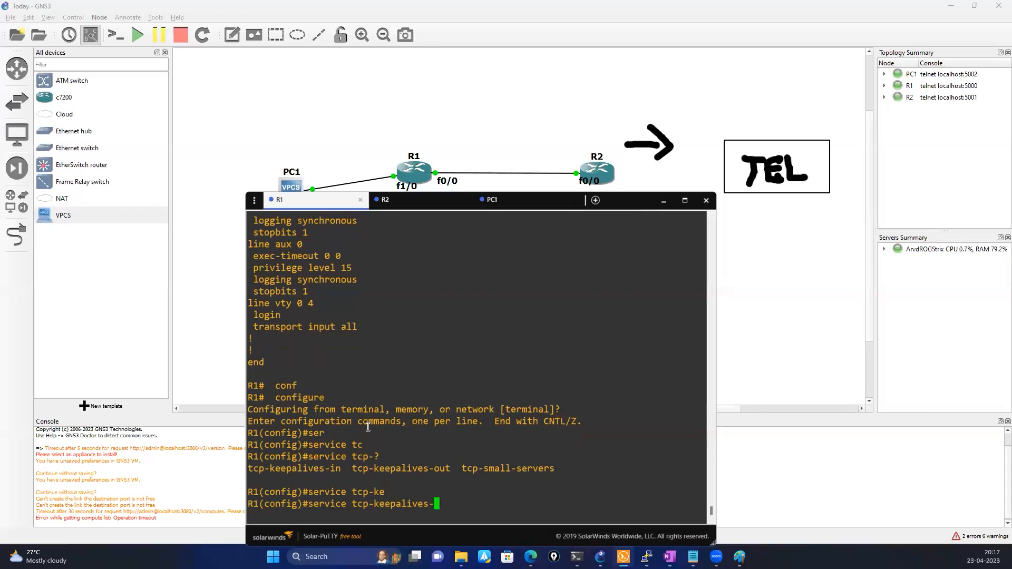
type("in")
key("Tab")
key("Return")
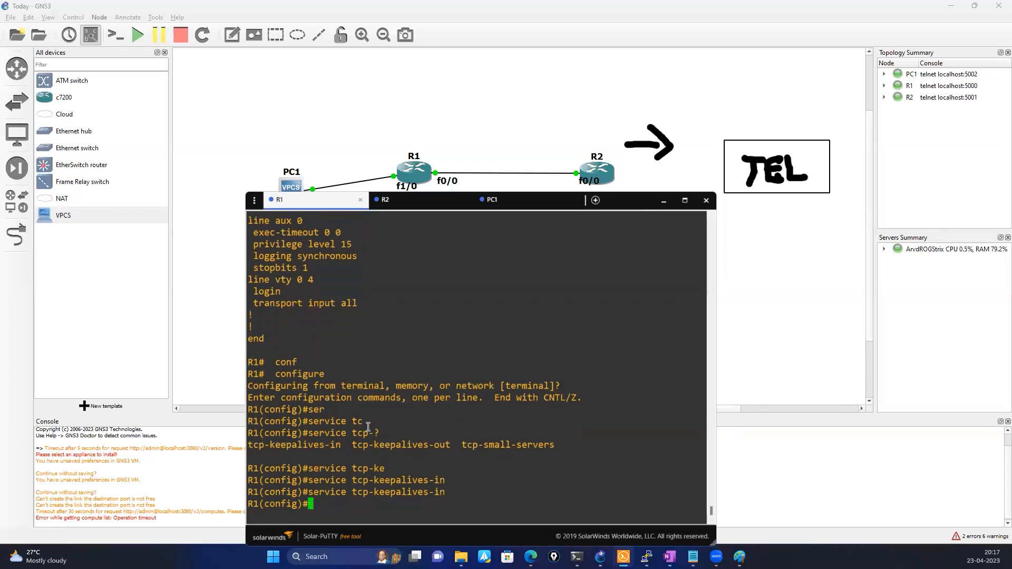
- Enable service tcp-keepalives-out on R1
key("Up")
key("BackSpace")
key("BackSpace")
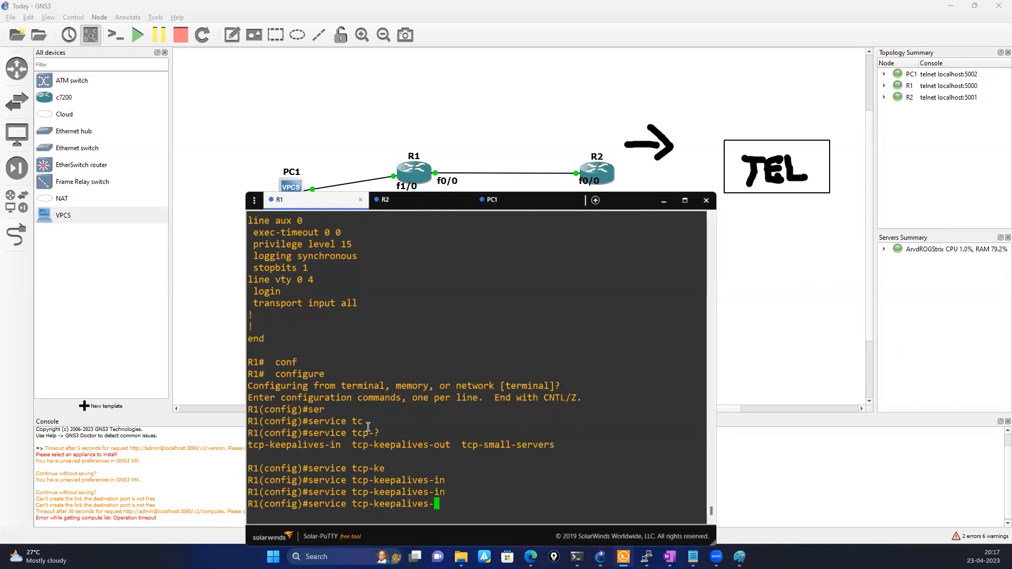
type("ou")
key("Tab")
key("Return")
key("Return")
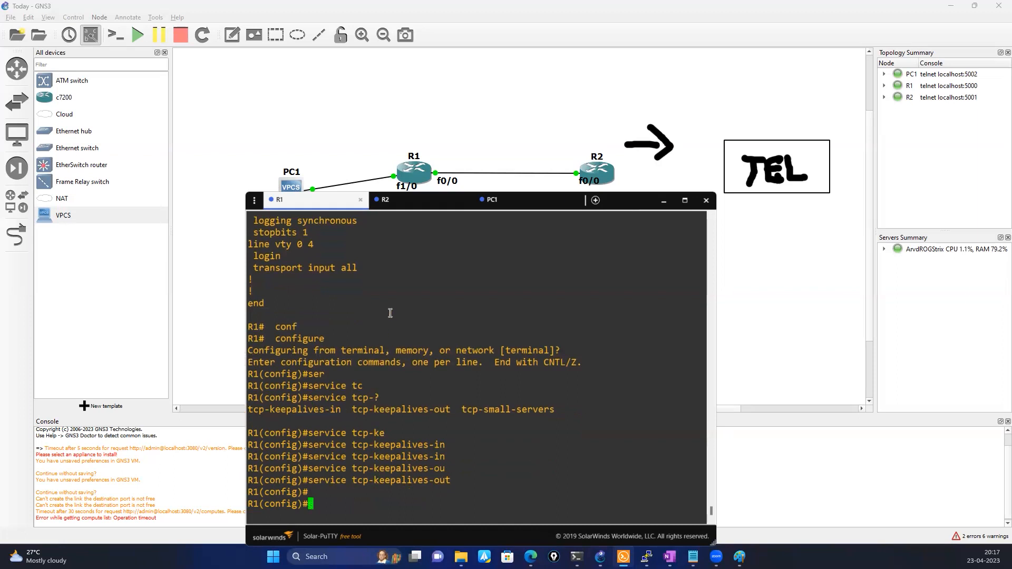
- On R2, filter the running configuration with include serv and compare its TCP keepalive lines with those entered on R1
left_click(395, 200)
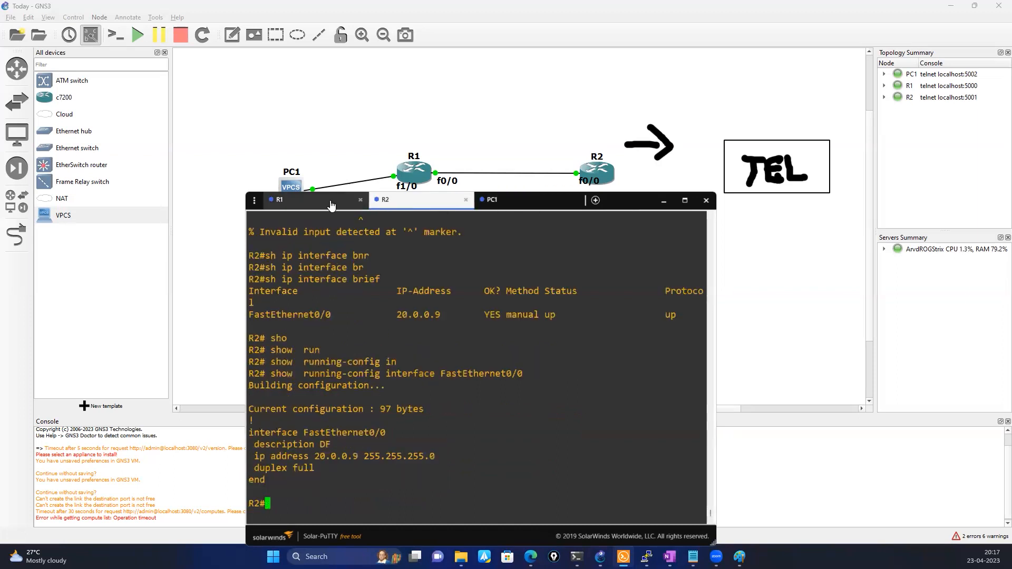
left_click(301, 206)
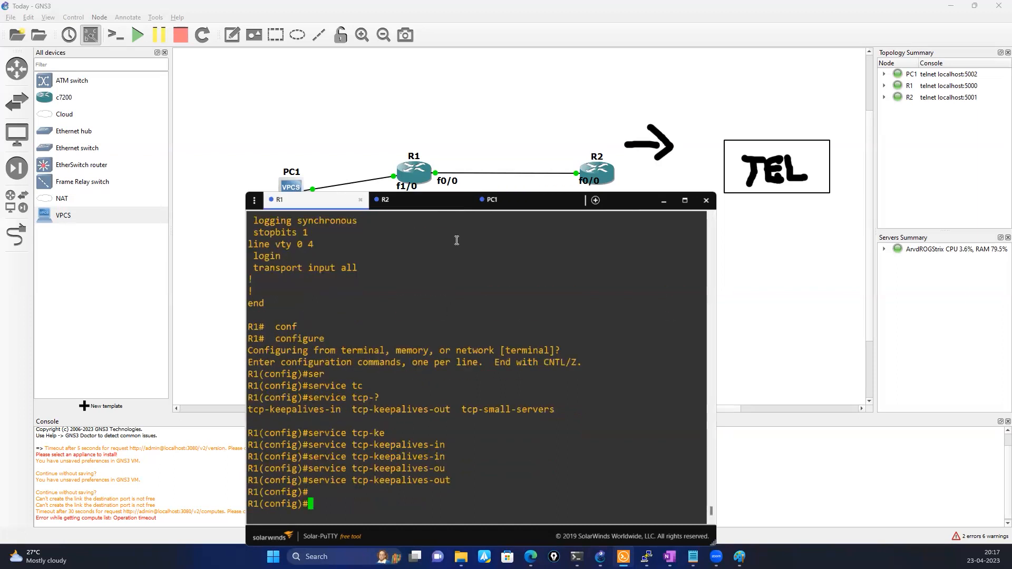
left_click(401, 207)
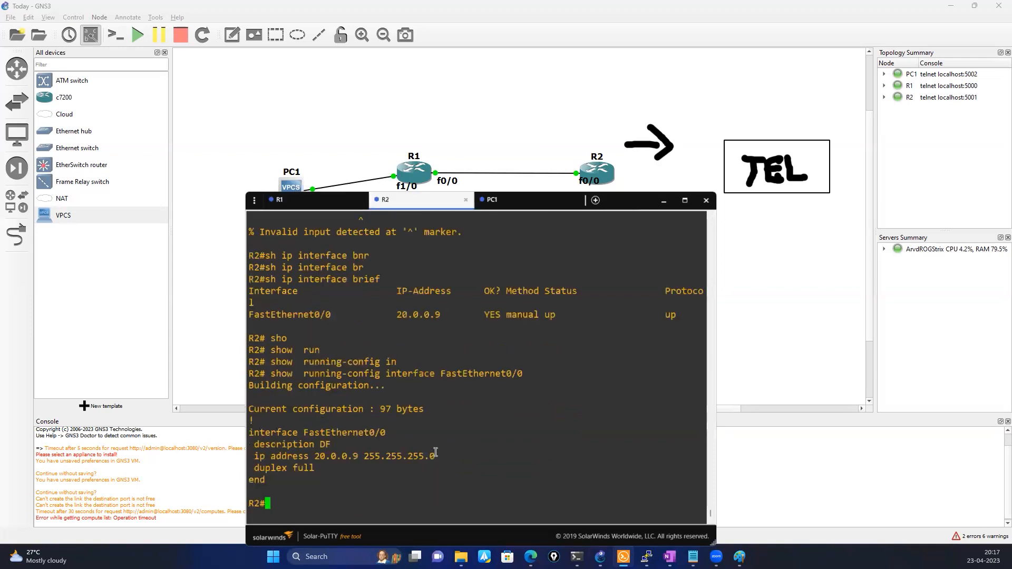
type("sh")
key("Tab")
type("o")
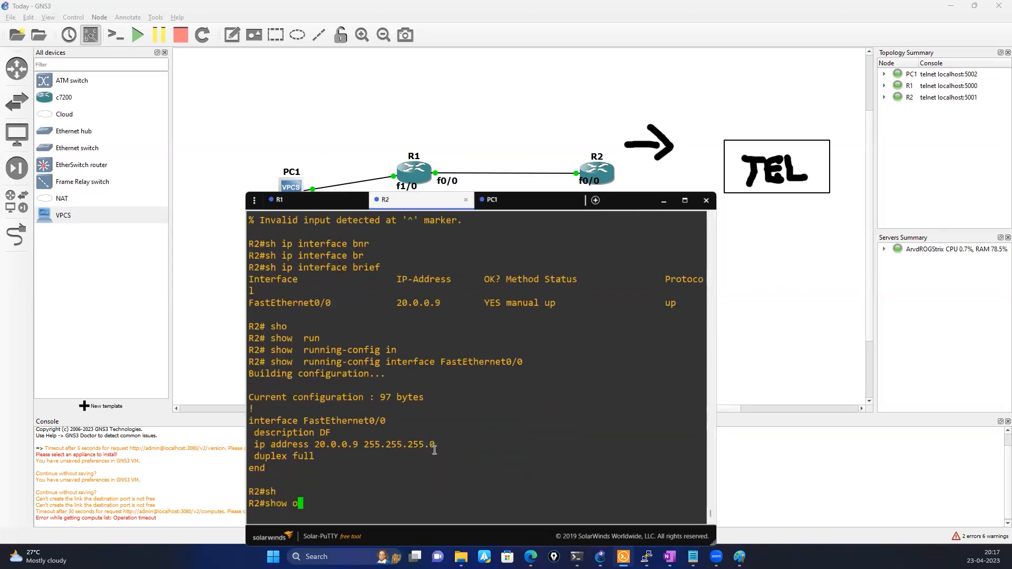
key("BackSpace")
type("run")
key("Tab")
type("|  in")
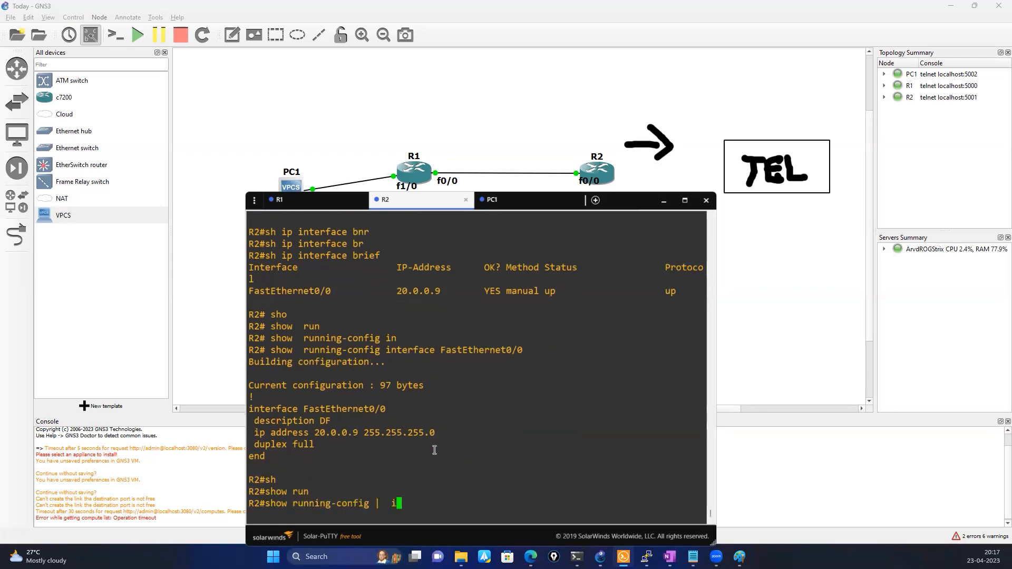
key("Tab")
type("serv")
key("Return")
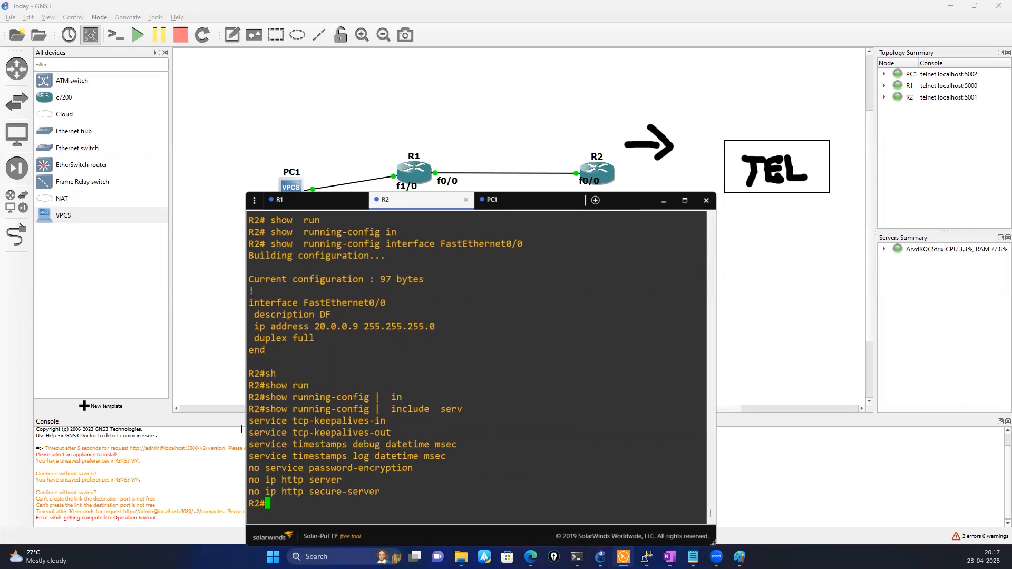
left_click_drag(247, 421, 396, 428)
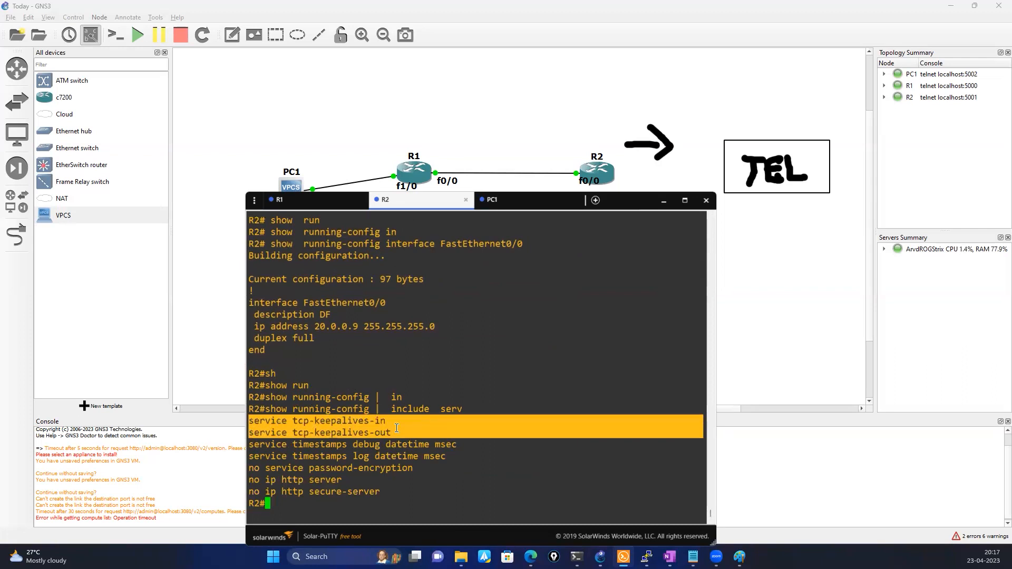
left_click(317, 203)
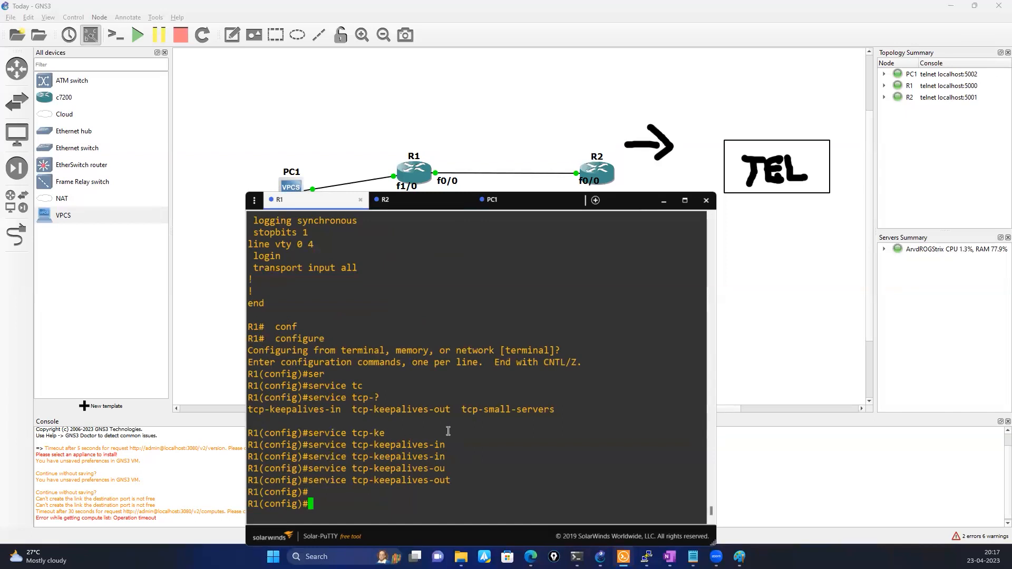
left_click(390, 204)
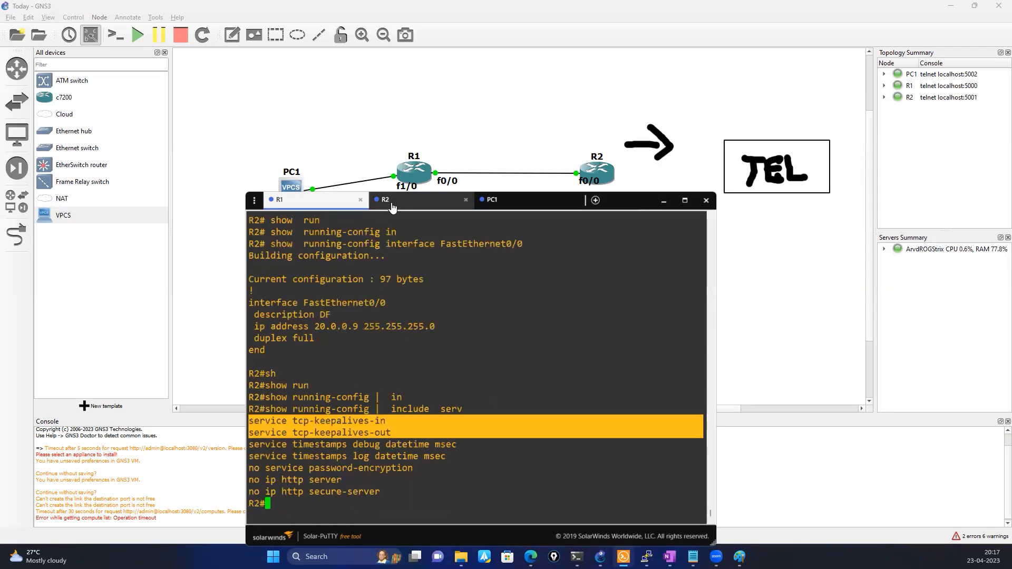
left_click(350, 382)
type("sh ")
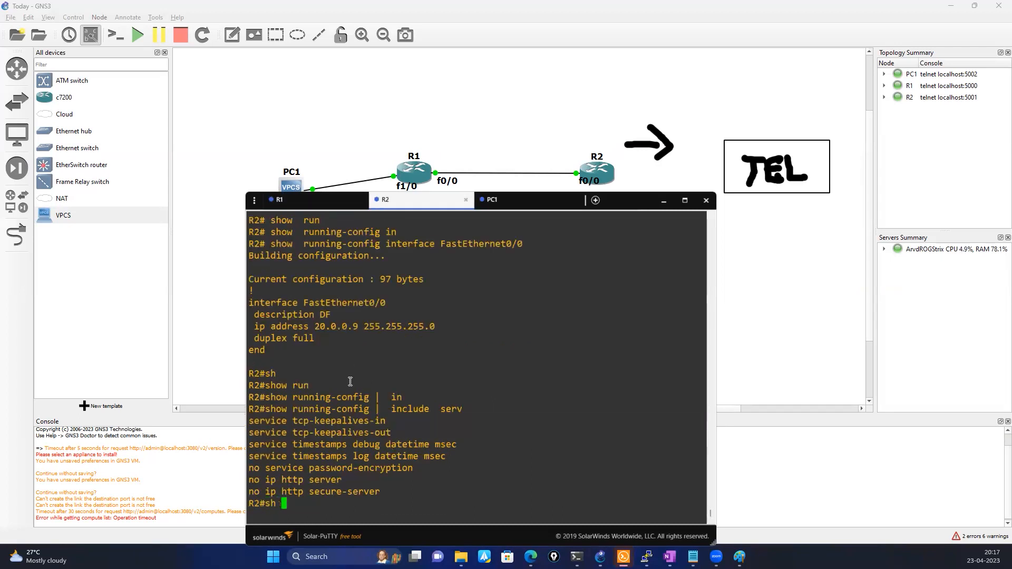
type("ip tc")
key("Tab")
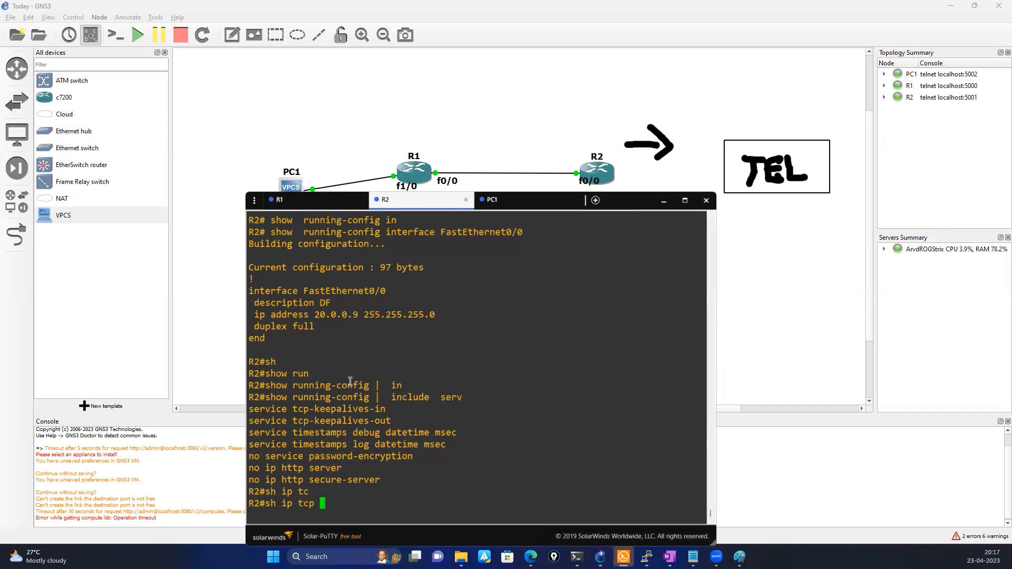
type("br")
key("Tab")
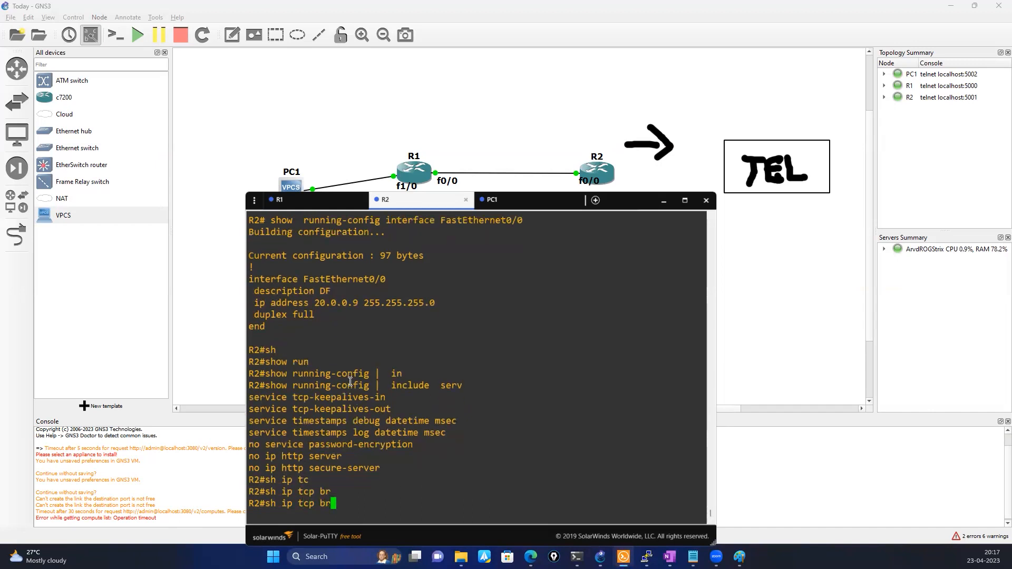
key("BackSpace")
key("BackSpace")
key("BackSpace")
key("BackSpace")
key("BackSpace")
key("BackSpace")
key("BackSpace")
key("BackSpace")
key("BackSpace")
- List R2's TCP connections with sh tcp brief
type("tc")
key("Tab")
type("br")
key("Tab")
key("Return")
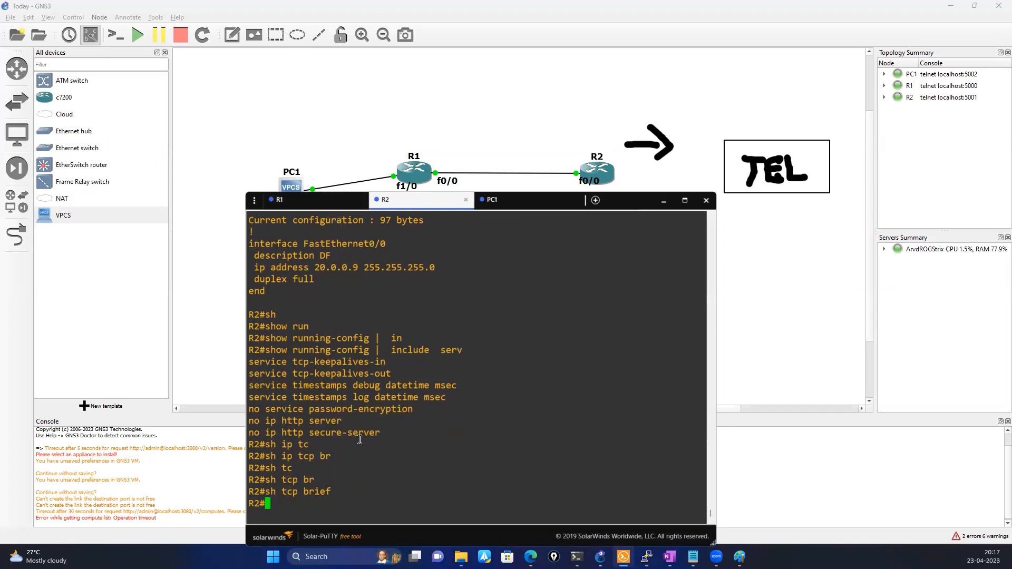
- Display R2's full running configuration and examine the login settings under line vty 0 4
type("sho")
key("Tab")
type("run")
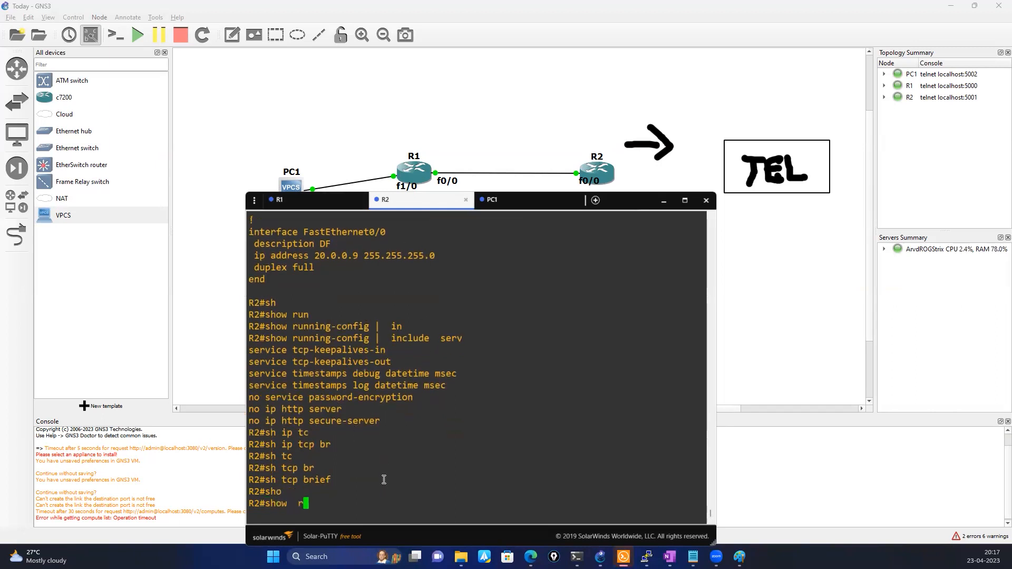
key("Tab")
key("Return")
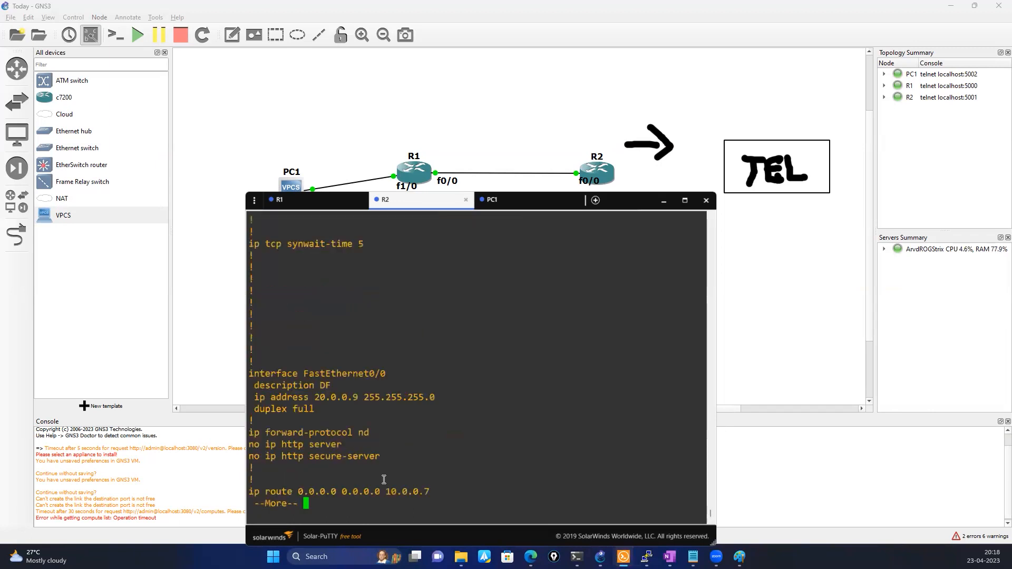
key("space")
key("space")
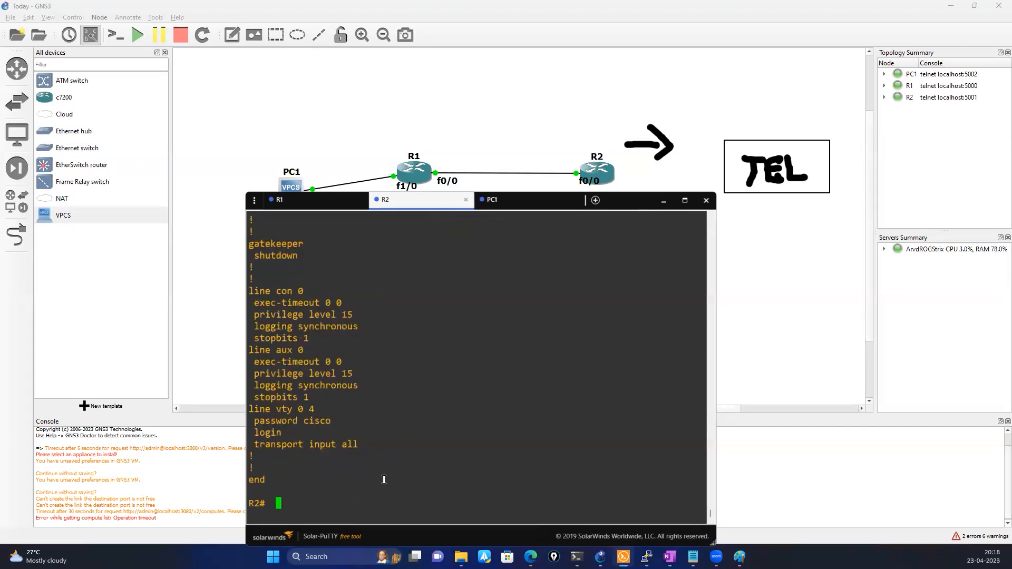
scroll(384, 480, "up", 10)
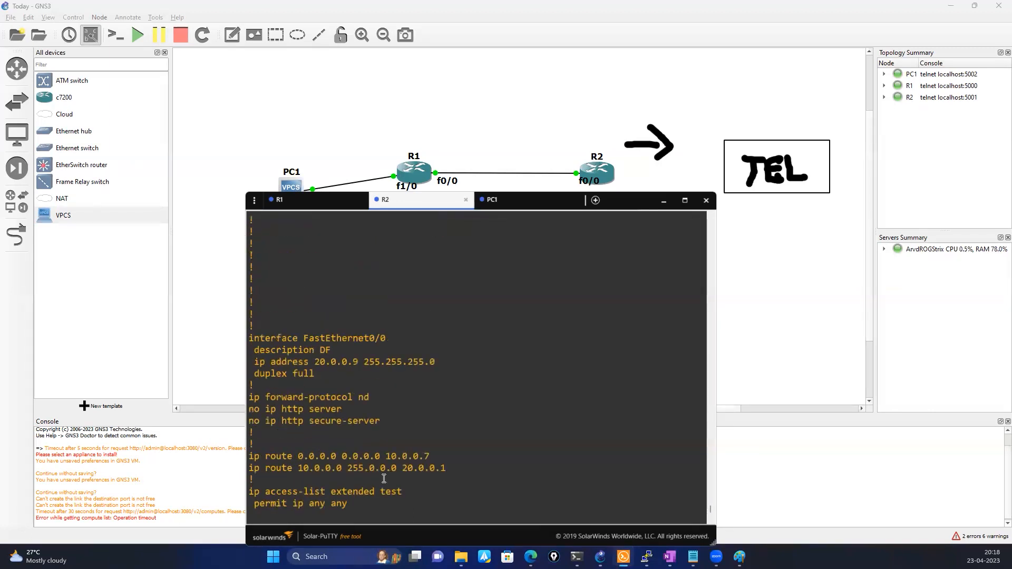
scroll(384, 479, "down", 10)
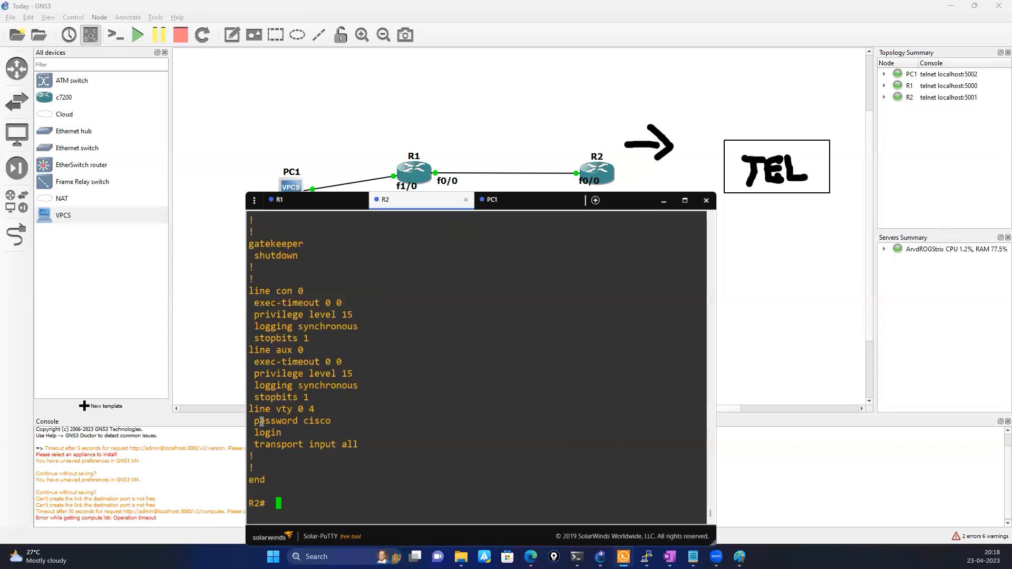
left_click_drag(251, 409, 360, 434)
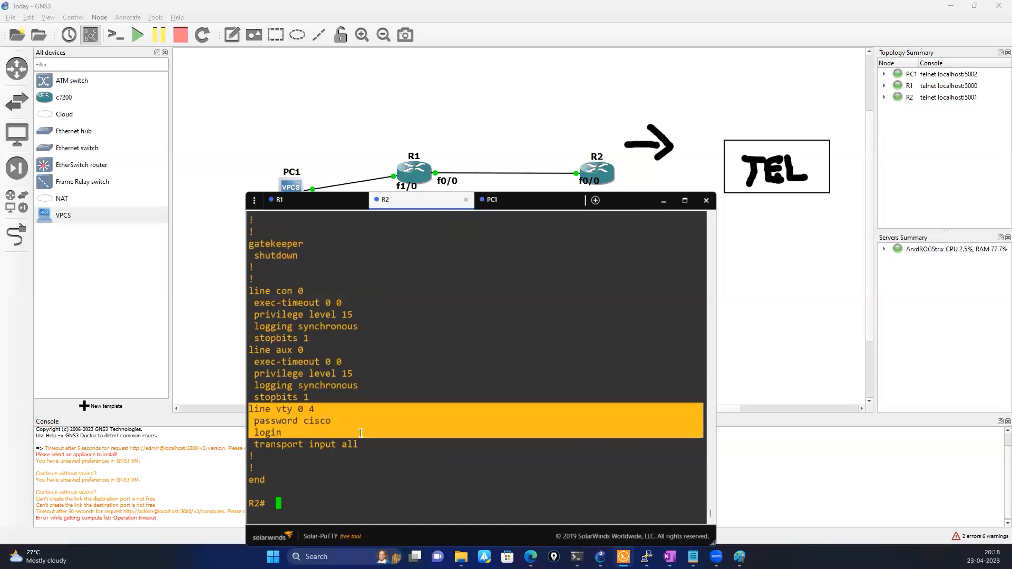
left_click(361, 428)
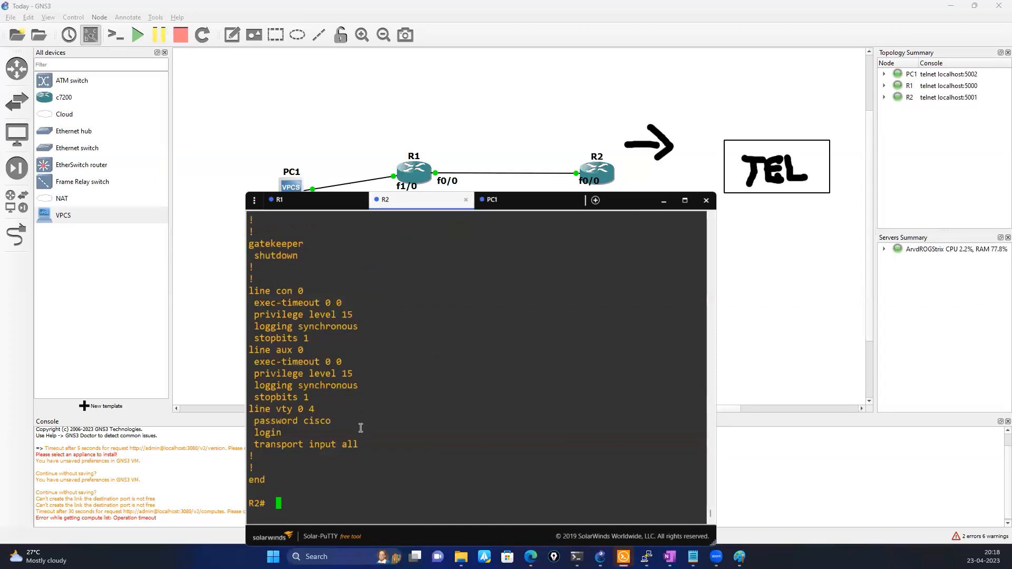
- On R2, filter the running configuration with include user and check the configured username line
type("sho")
key("Tab")
type("run")
key("Tab")
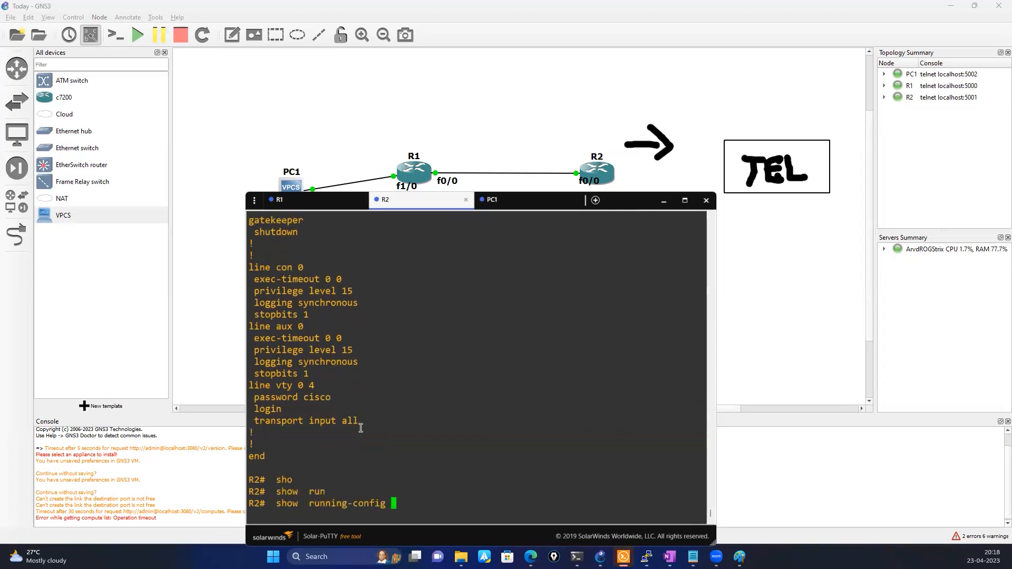
type("|  in")
key("Tab")
type("user")
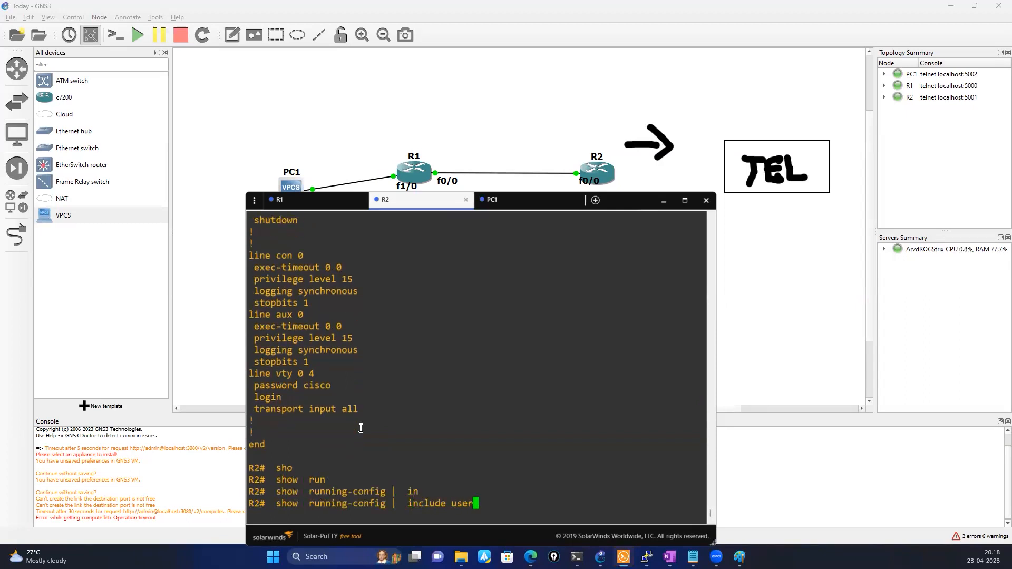
key("Return")
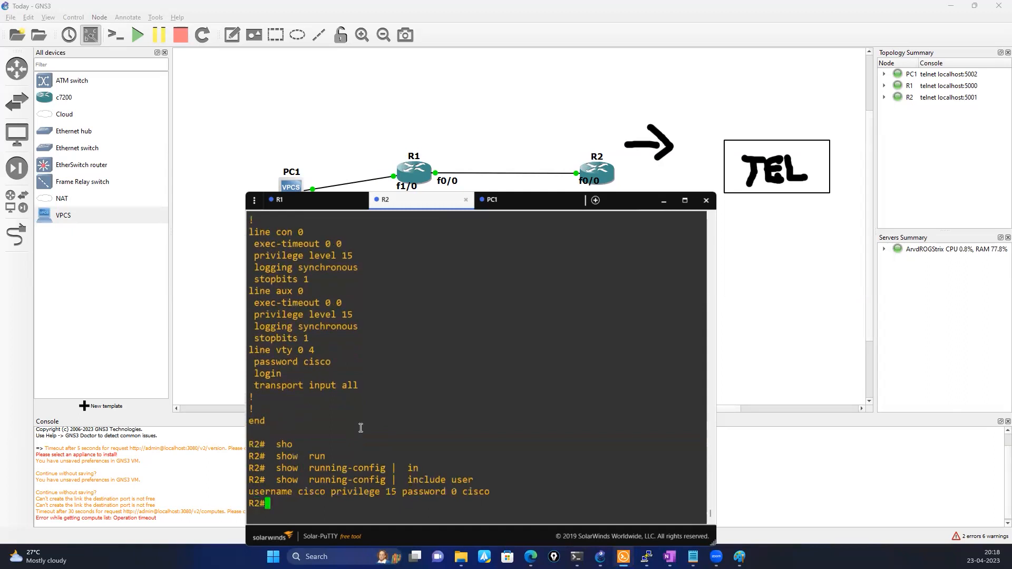
left_click_drag(249, 492, 487, 493)
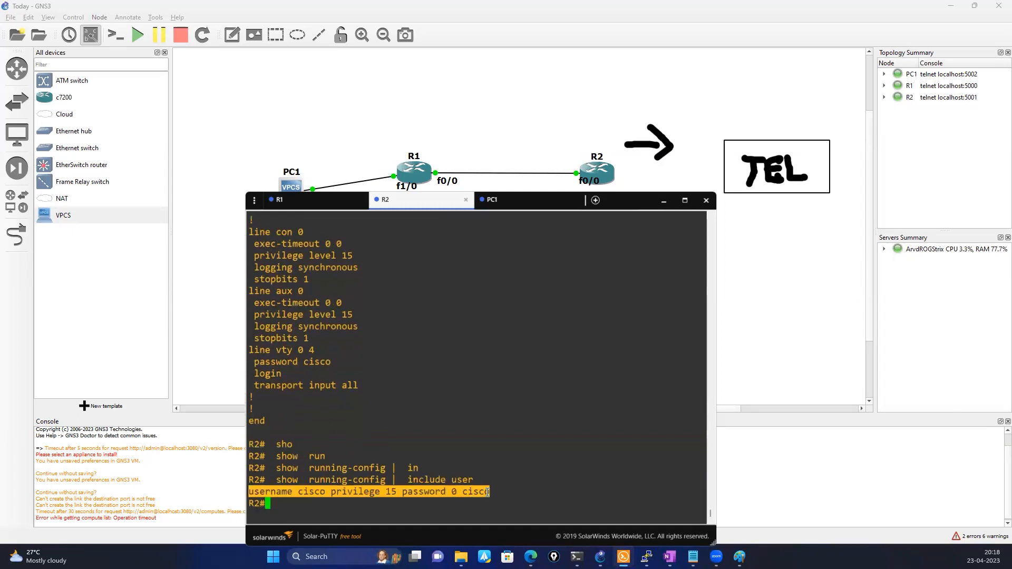
left_click(393, 492)
- Filter R2's running configuration with include enable and check the enable password line
type("sho")
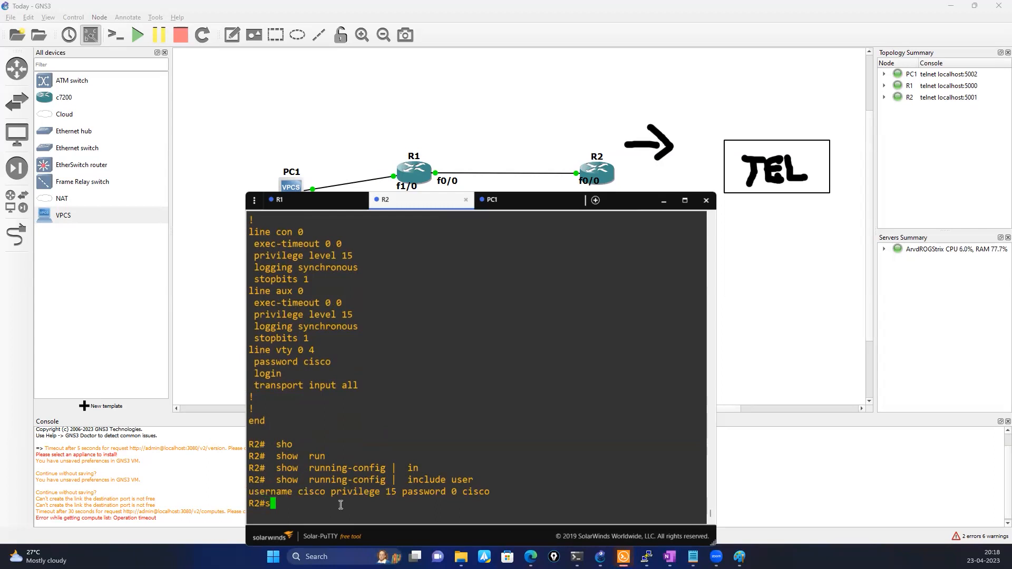
key("Tab")
type("run")
key("Tab")
type("|  in")
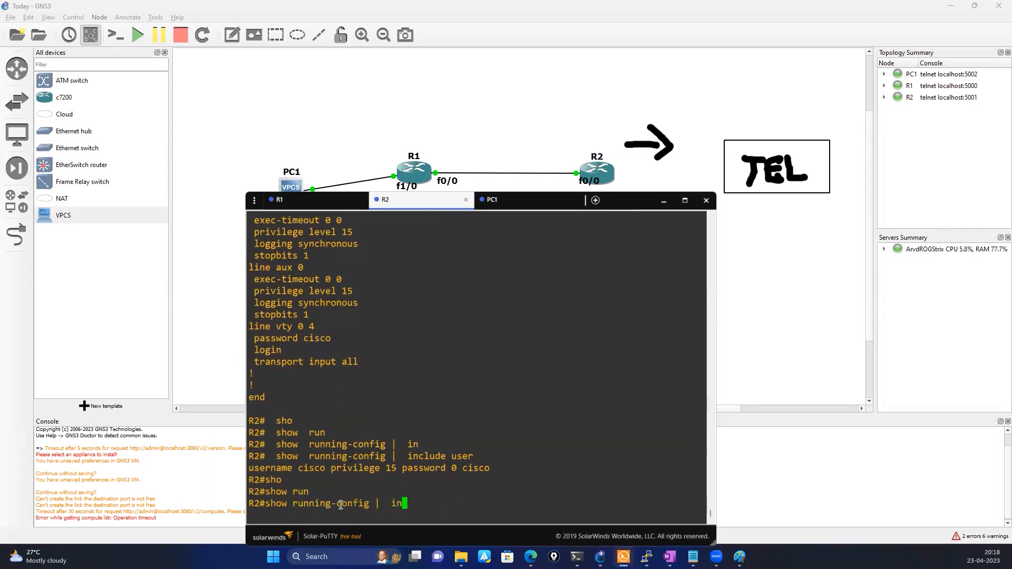
key("Tab")
type("enable")
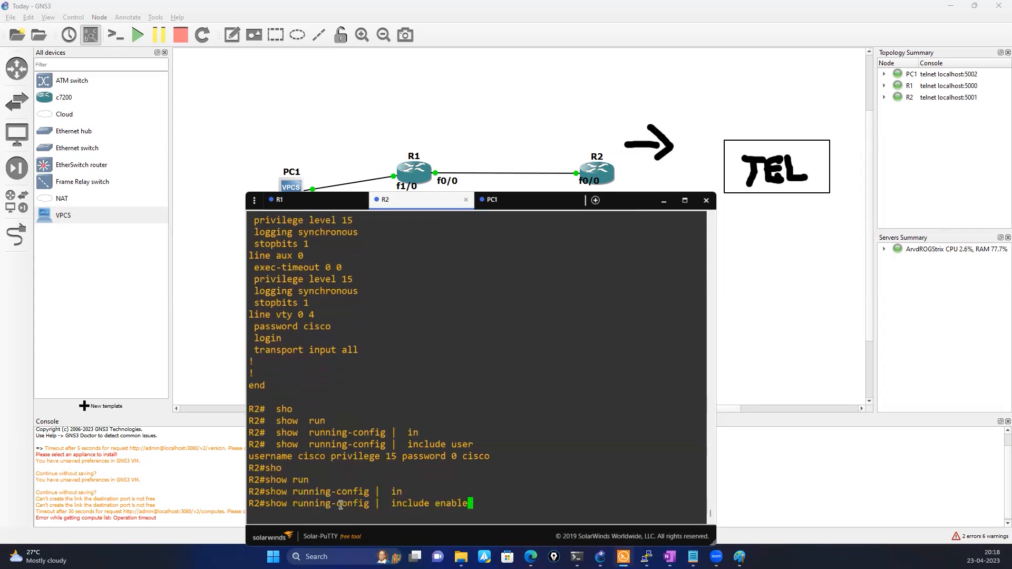
key("Return")
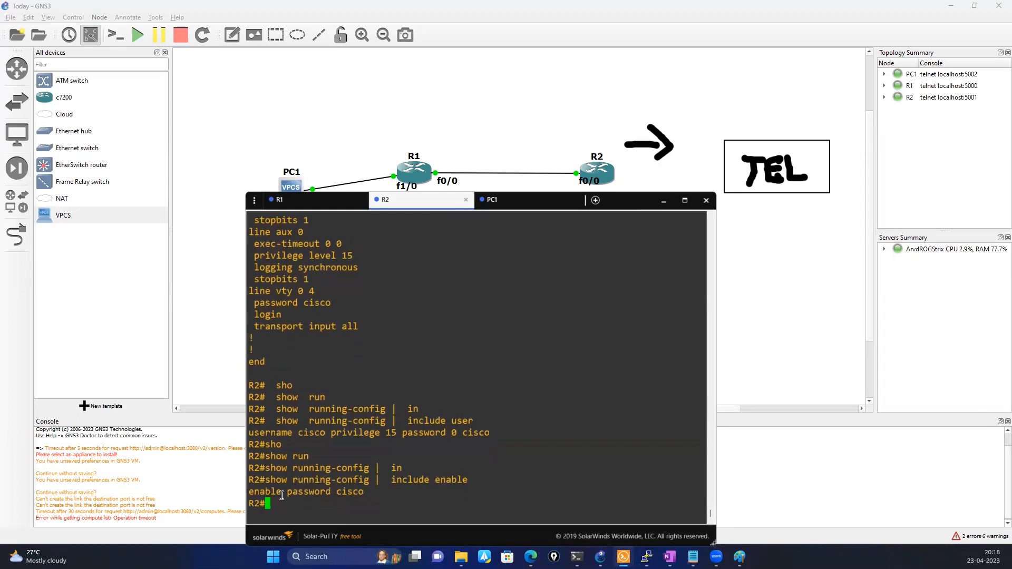
left_click_drag(282, 496, 366, 491)
left_click(379, 450)
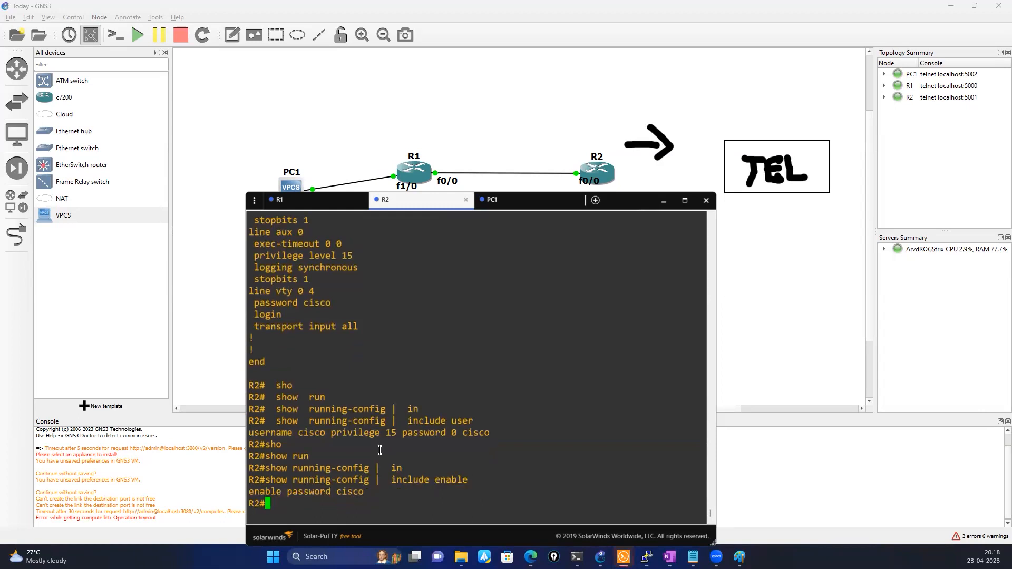
- Exit global configuration mode on R1
left_click(309, 204)
type("exit")
key("Return")
key("Return")
key("Return")
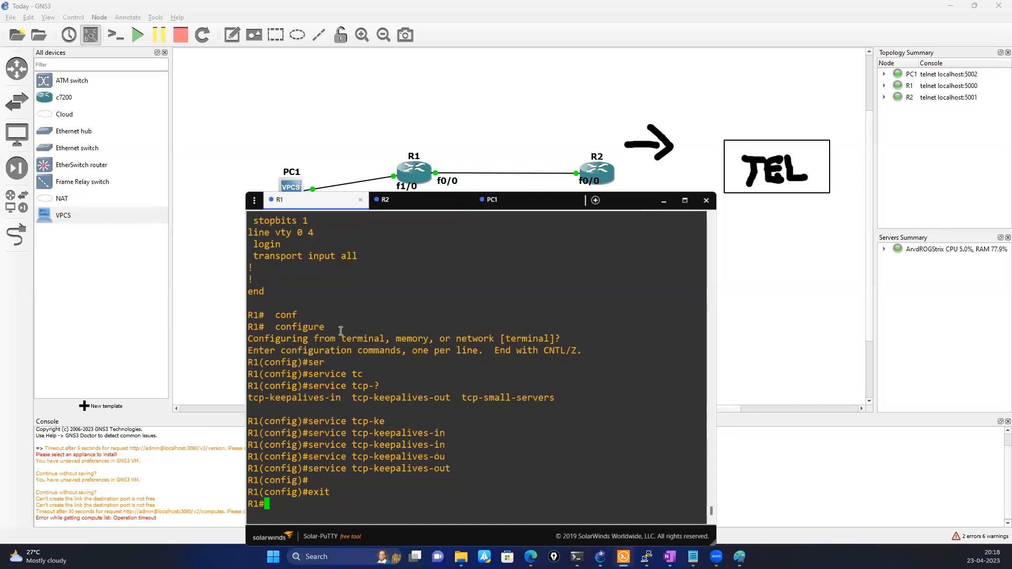
- Clear the TEL rectangle and the arrow beside R2 from the topology canvas
left_click(665, 200)
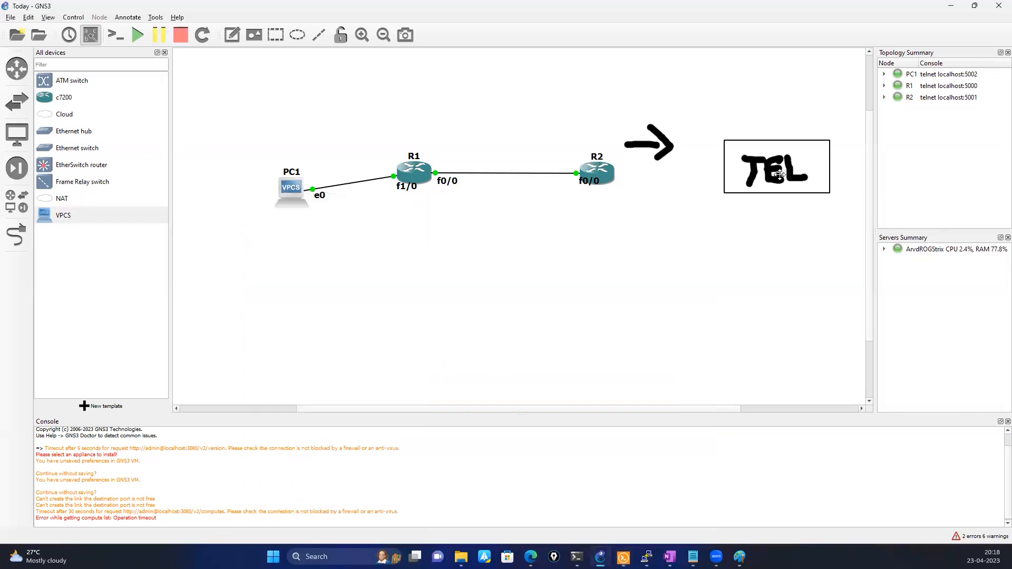
left_click(807, 164)
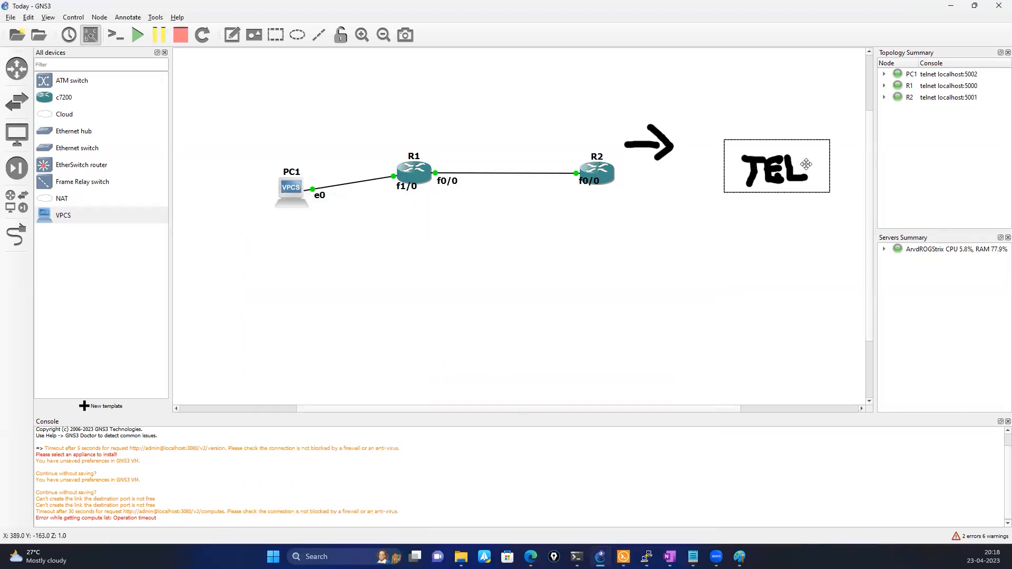
key("Delete")
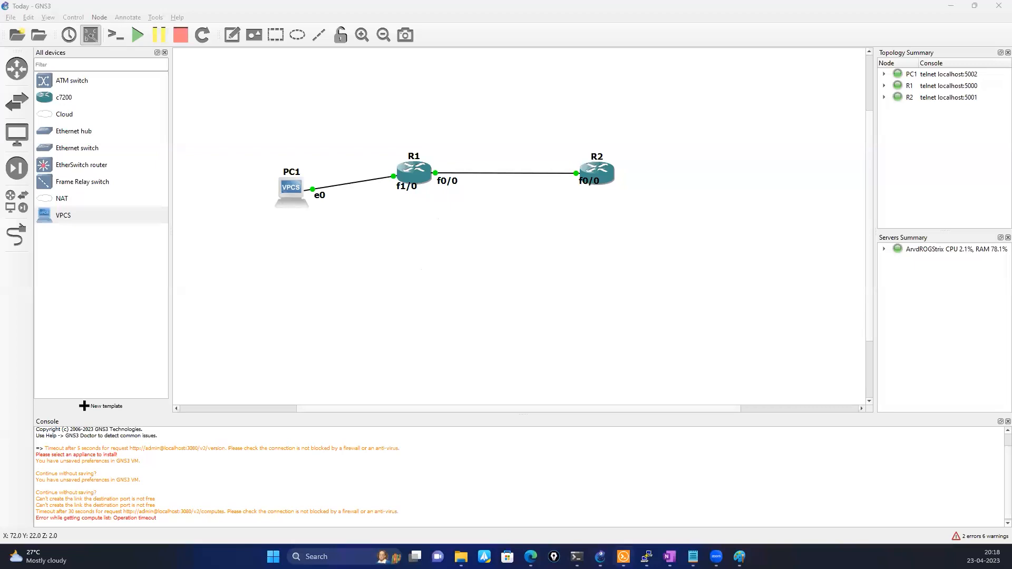
- Copy R2's FastEthernet0/0 address, 20.0.0.9, from its running configuration and ping it from R1
left_click(624, 557)
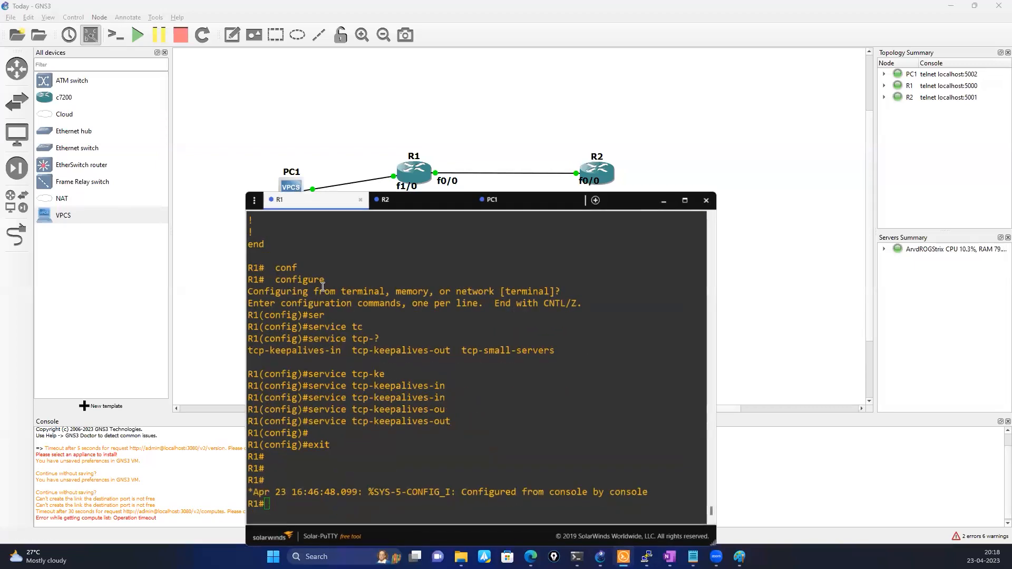
left_click(404, 372)
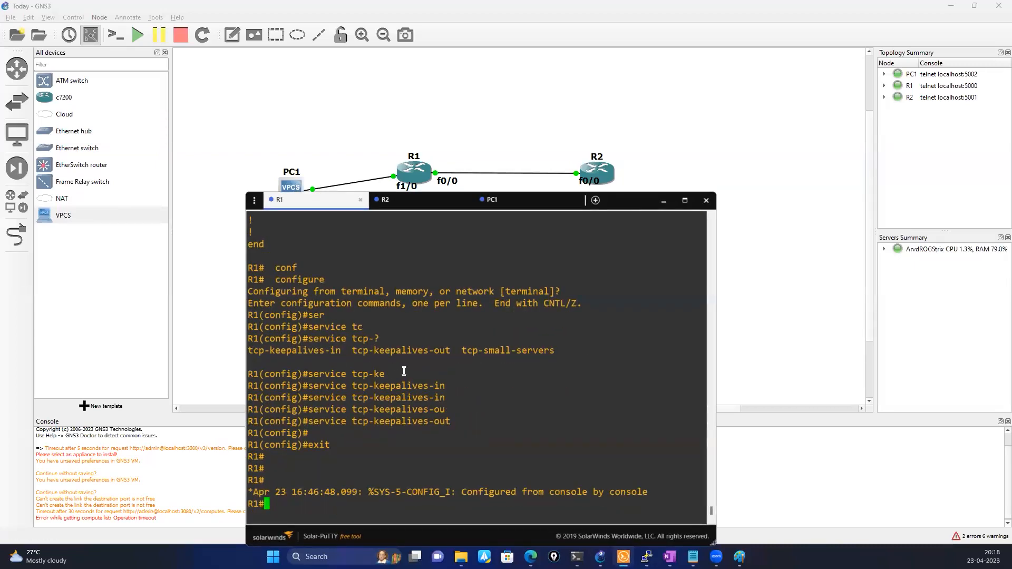
left_click(417, 202)
scroll(385, 448, "up", 10)
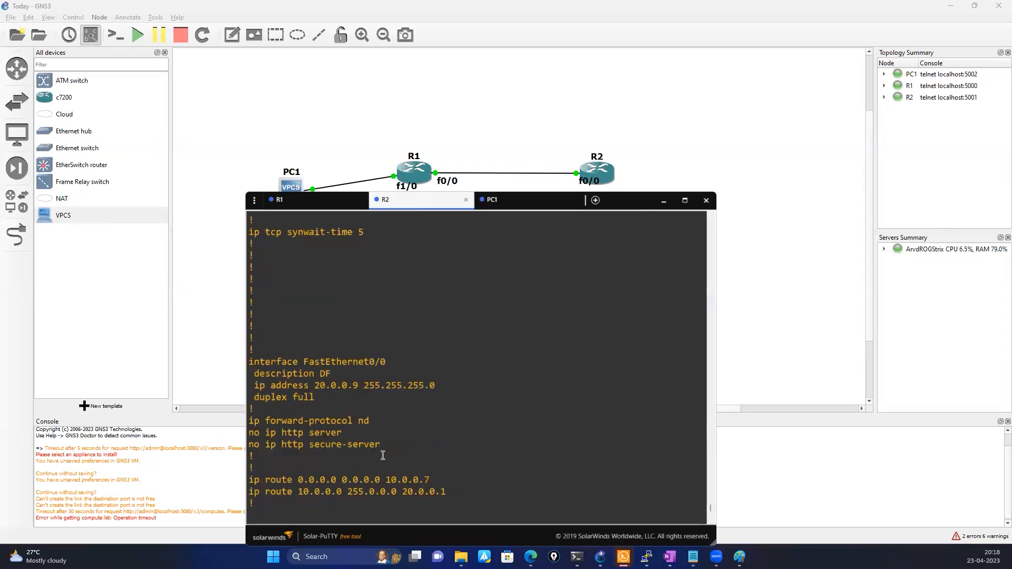
double_click(330, 385)
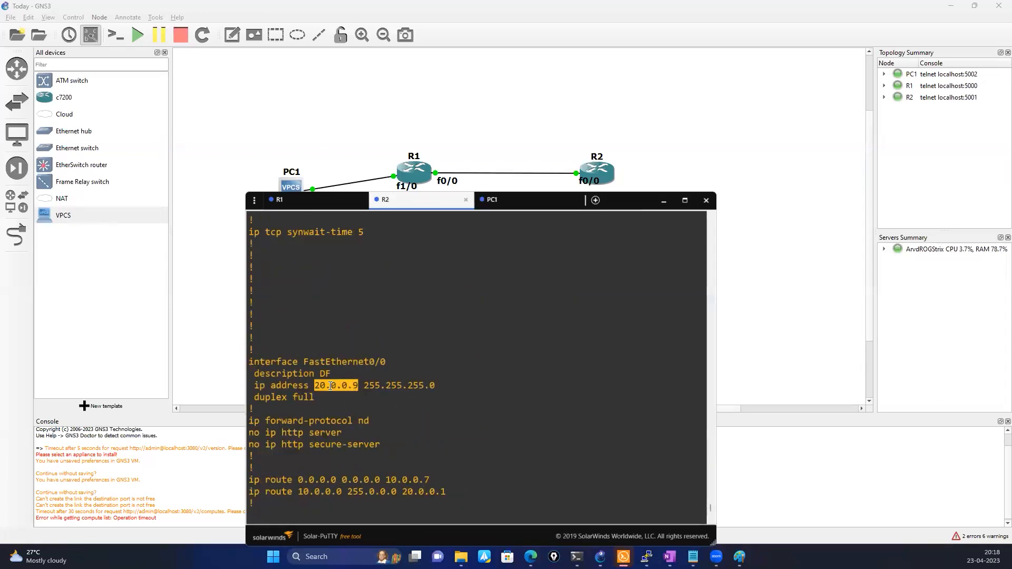
left_click(323, 202)
type("ping")
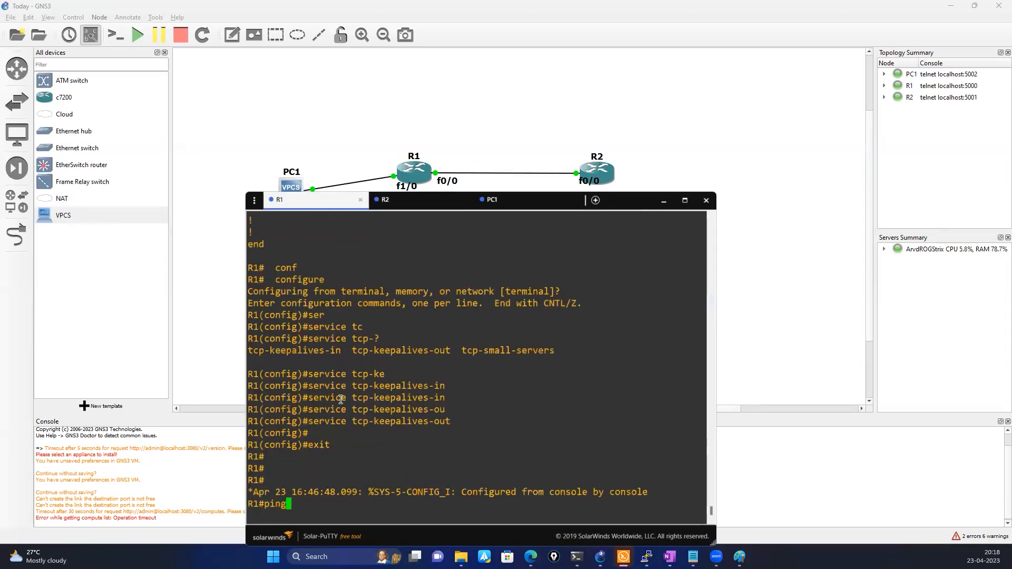
right_click(341, 399)
key("Return")
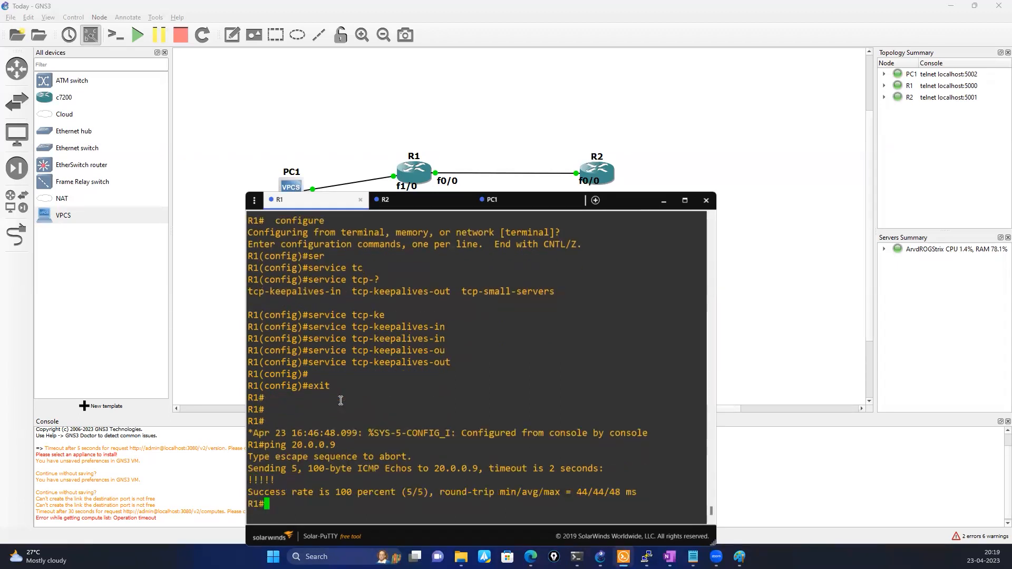
- On R2, run show ip interface brief and check the FastEthernet0/0 entry
left_click(616, 176)
left_click_drag(621, 199, 615, 105)
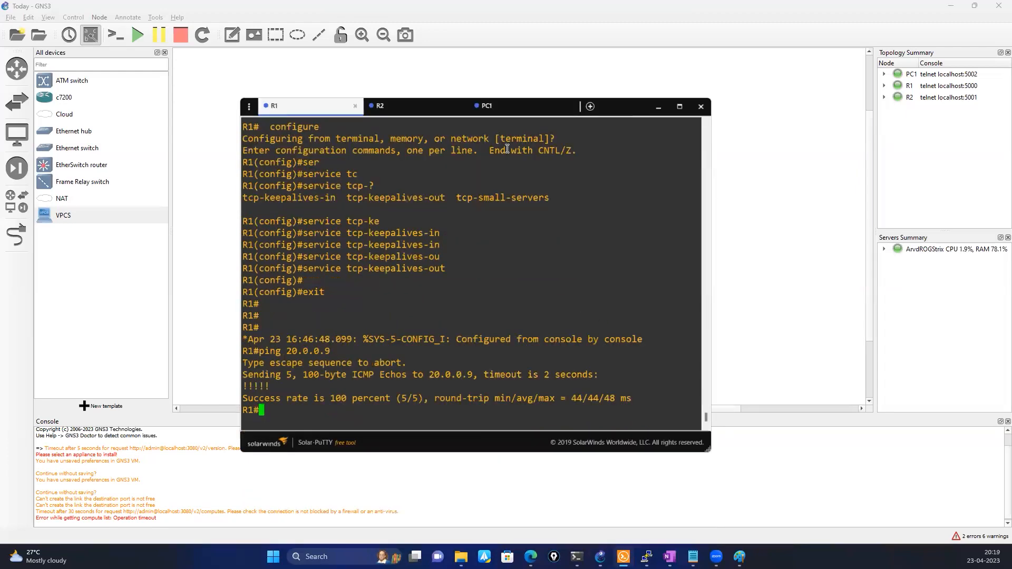
left_click(412, 107)
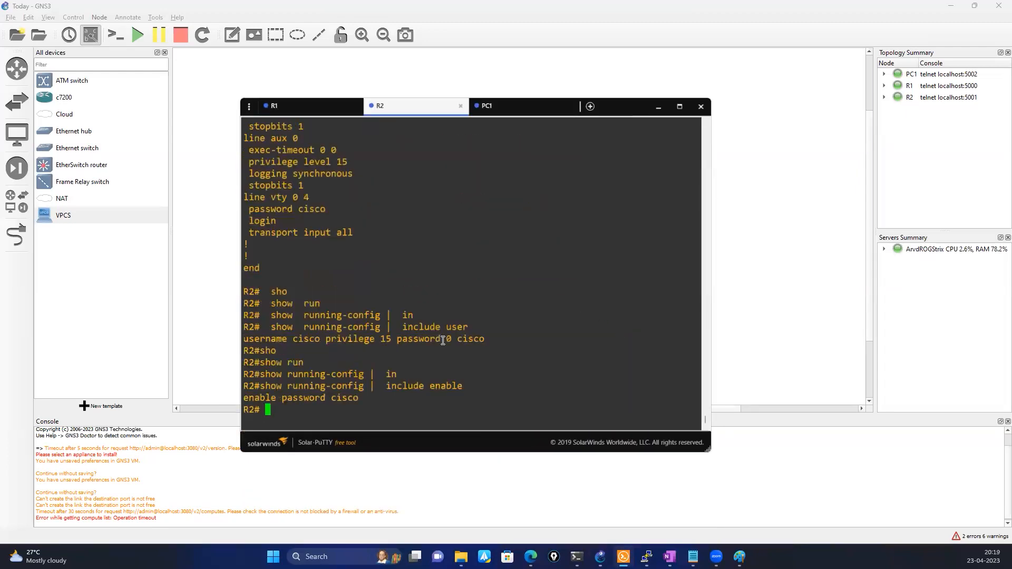
type("sho")
key("Tab")
type("ip ")
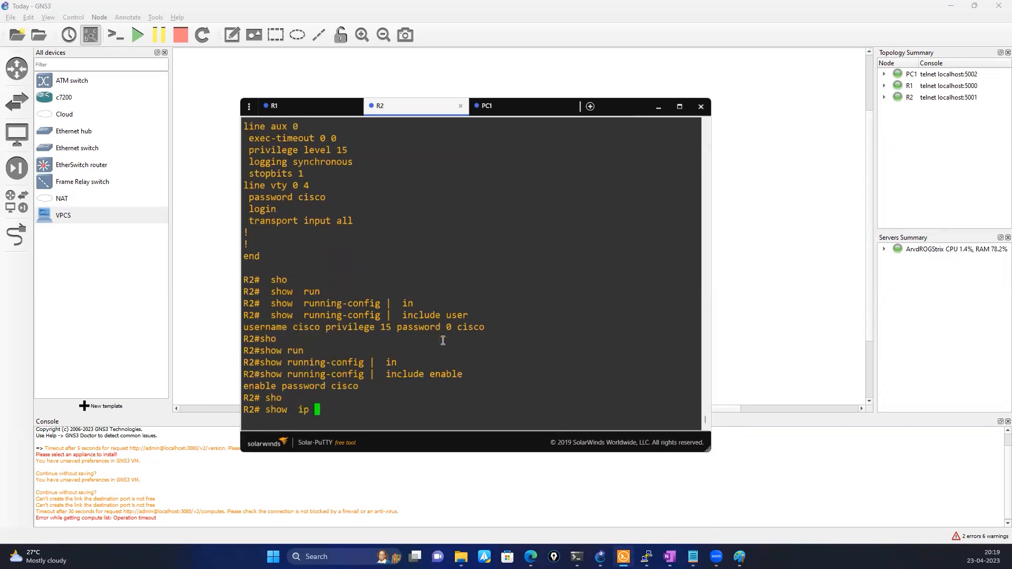
type("int")
key("Tab")
type("nr")
key("Tab")
key("Return")
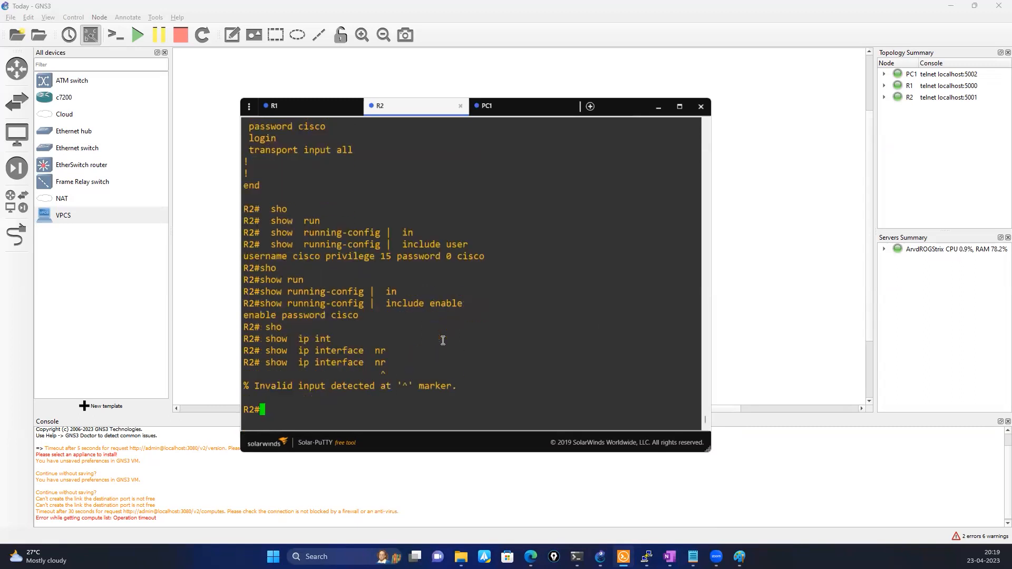
key("Up")
key("BackSpace")
key("BackSpace")
type("br")
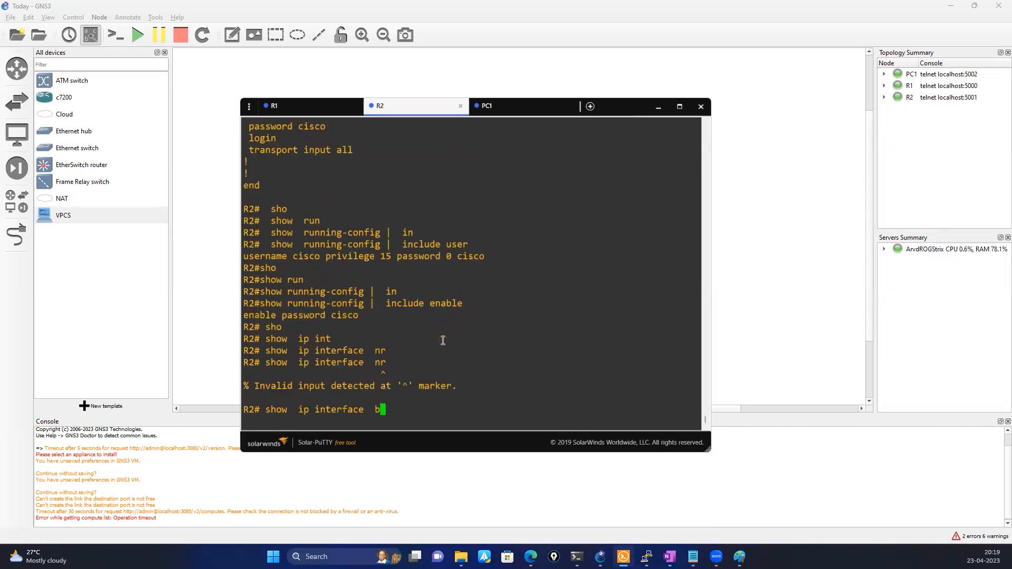
key("Tab")
key("Return")
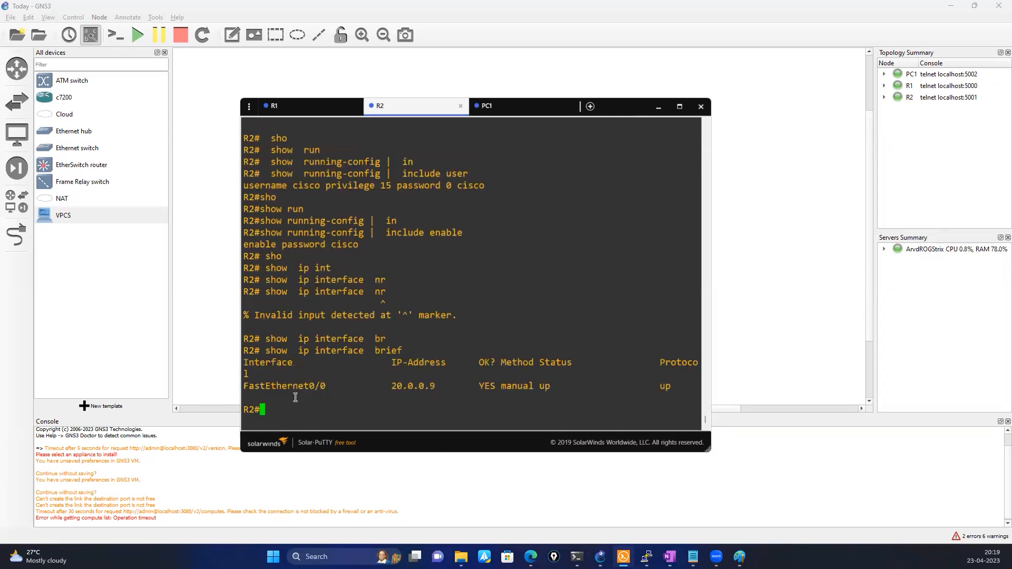
double_click(296, 386)
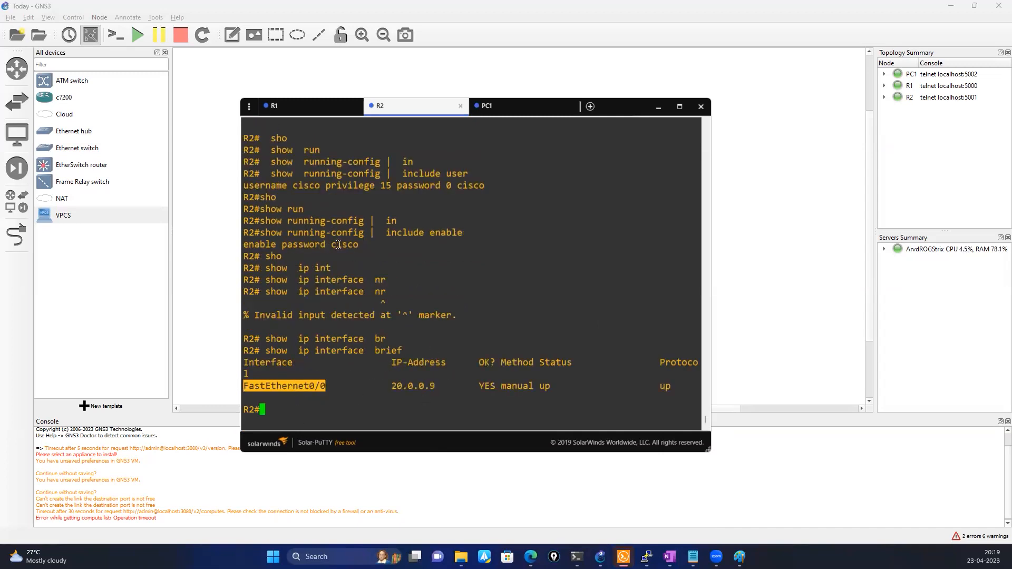
- Open a Telnet session from R1 to R2 at 20.0.0.9
left_click(282, 114)
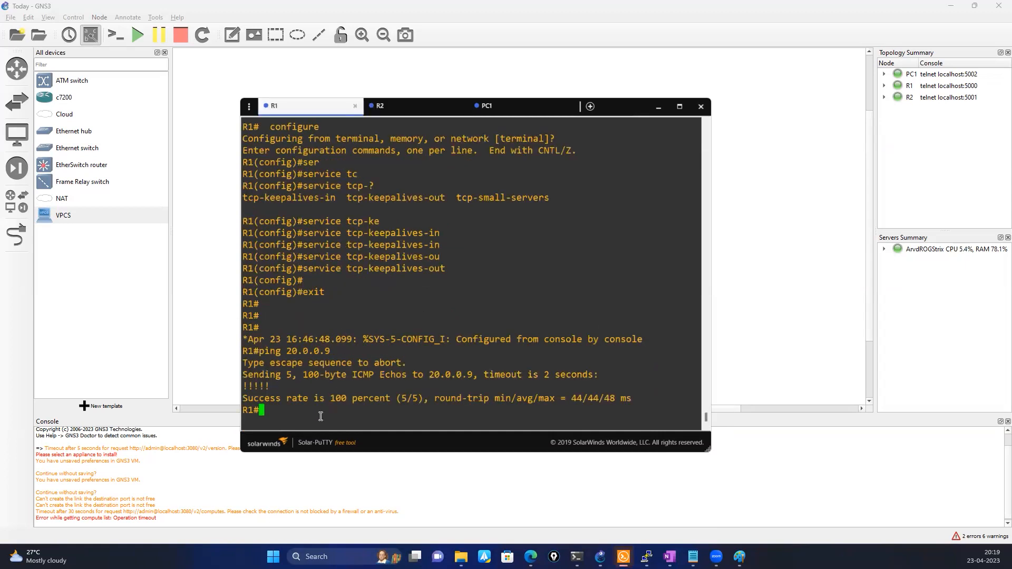
type("tel")
key("Tab")
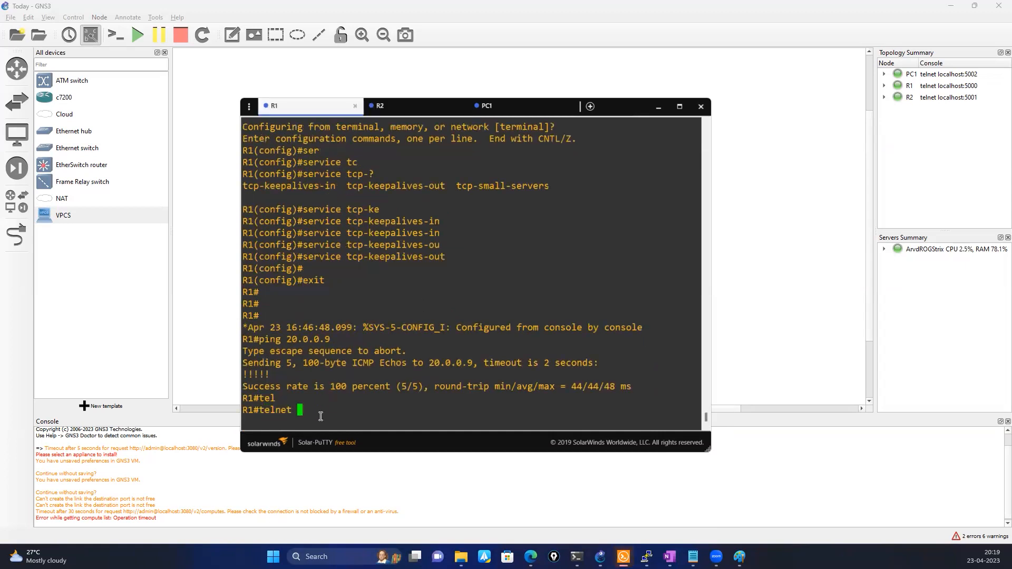
double_click(306, 339)
right_click(365, 338)
key("Return")
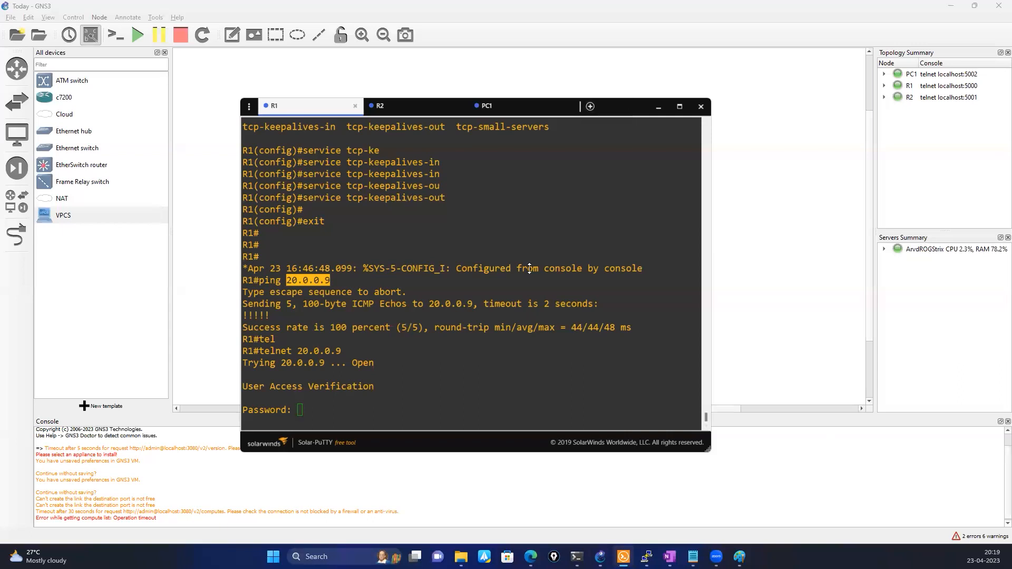
- Start an Ethernet packet capture named R2_FastEthernet00_to_R1_FastEthernet00 on the R1–R2 link and open it in Wireshark
left_click_drag(629, 111, 612, 281)
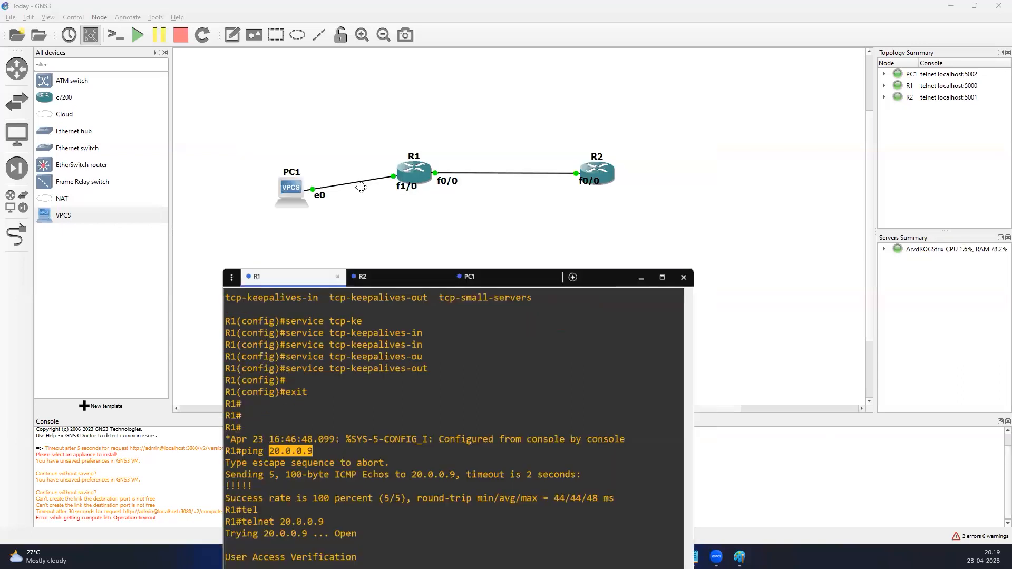
right_click(461, 173)
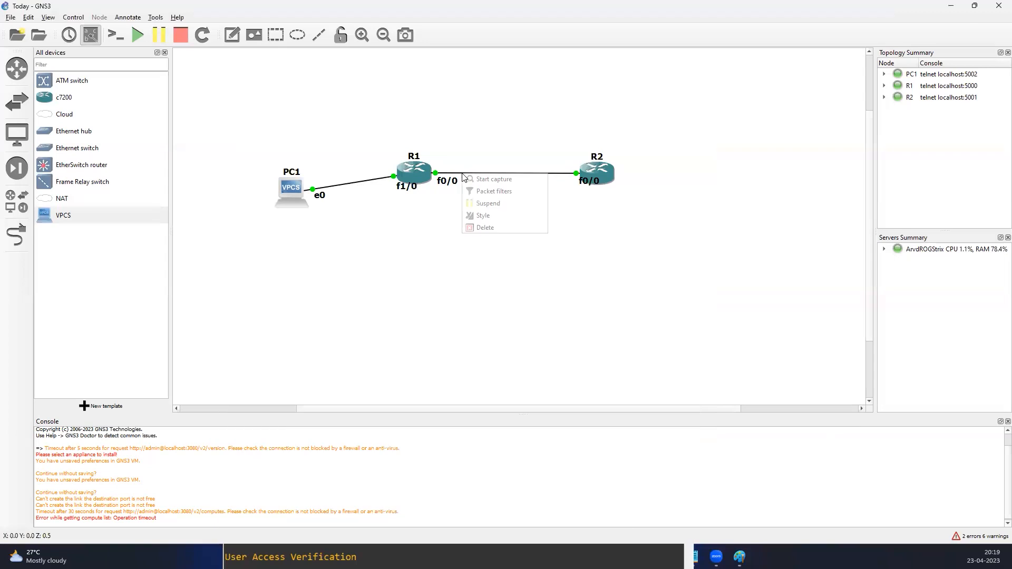
left_click(477, 179)
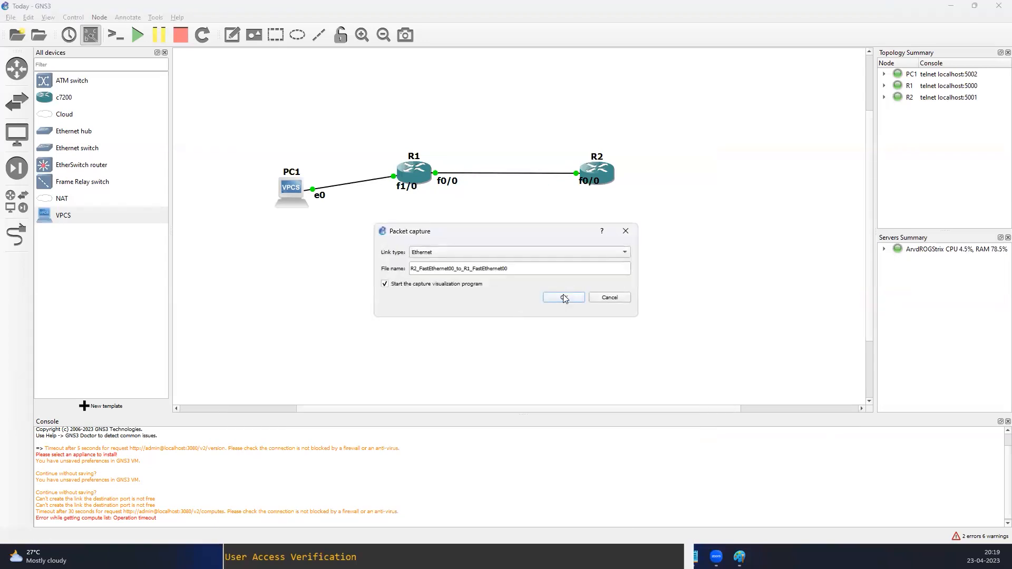
left_click(563, 298)
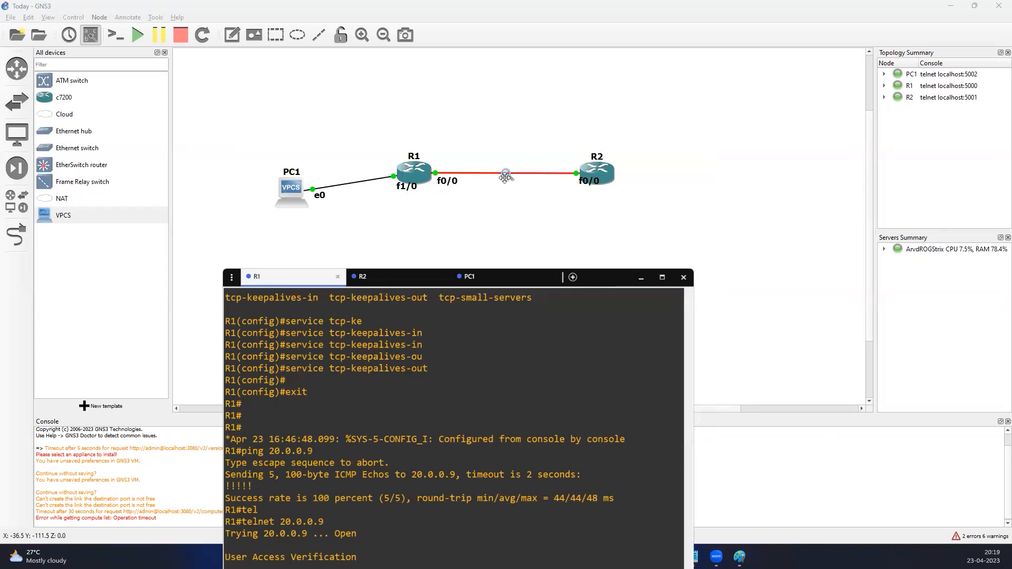
right_click(505, 173)
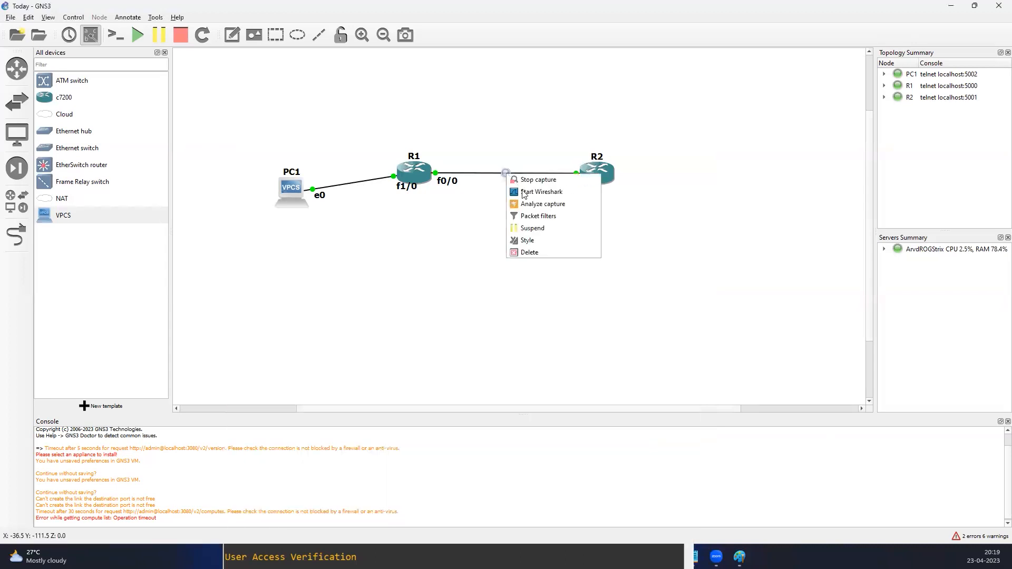
left_click(524, 194)
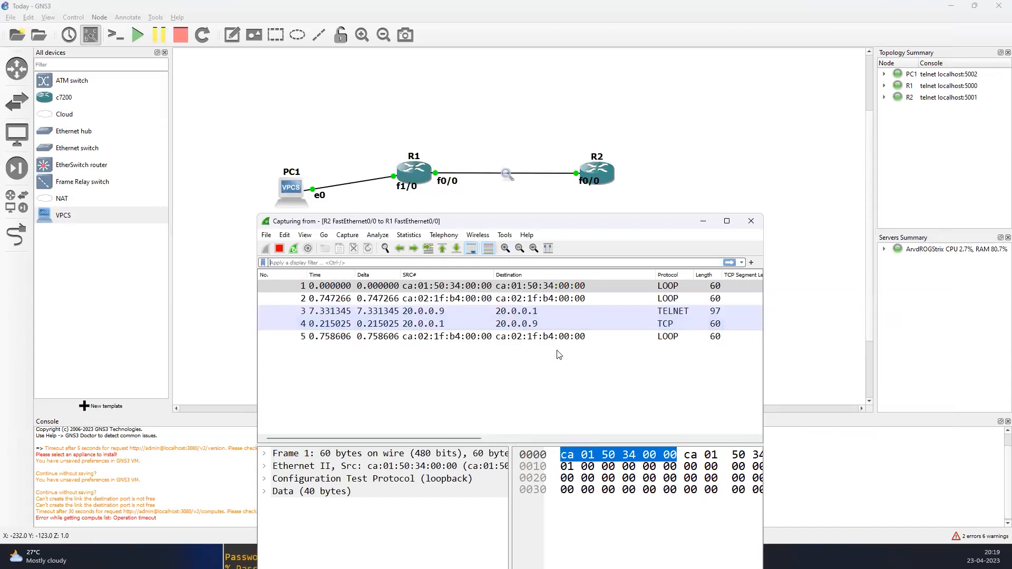
- Try to log in at R1's pending Telnet prompt with empty passwords
left_click(496, 313)
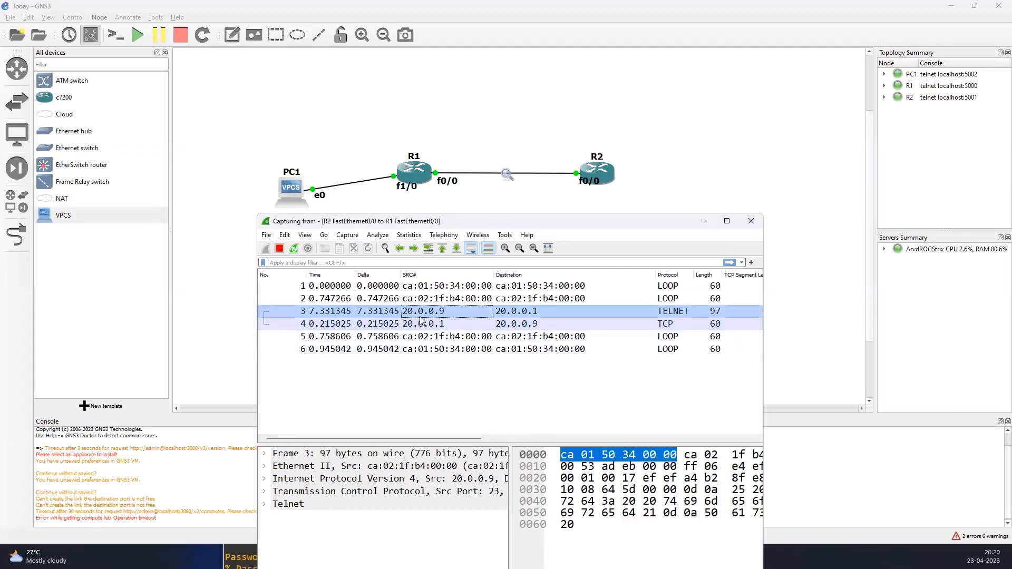
left_click(241, 557)
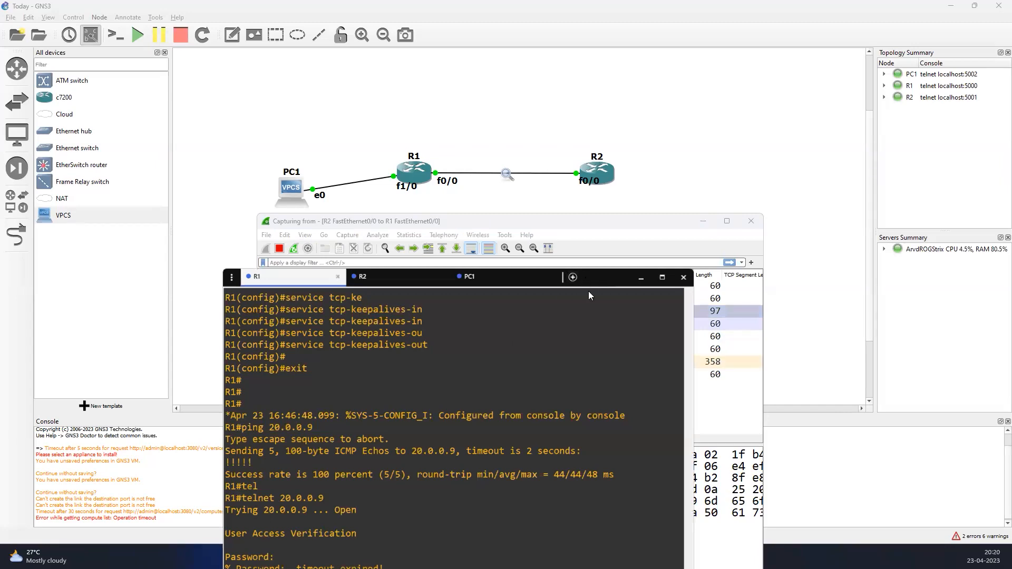
left_click_drag(589, 291, 573, 117)
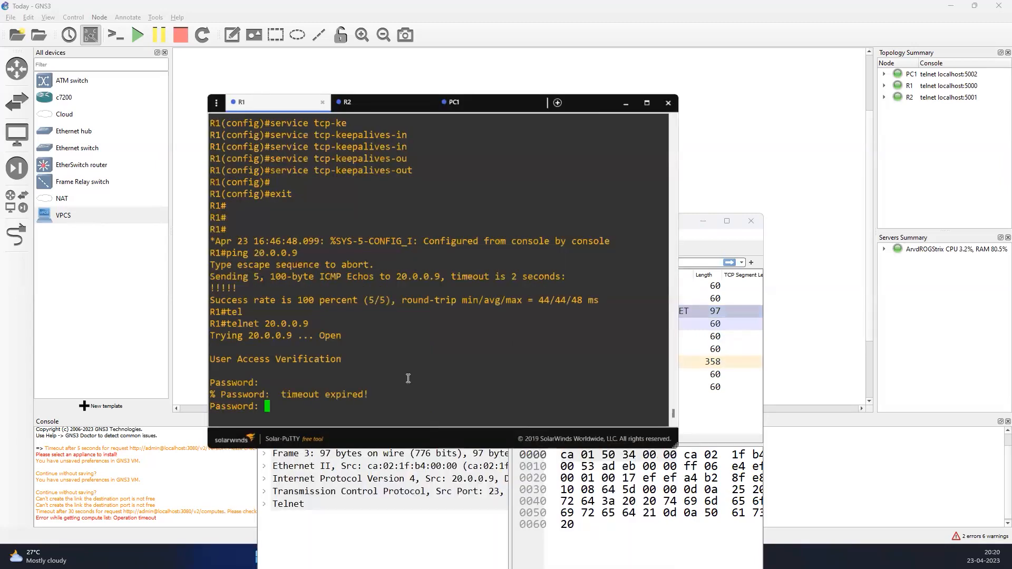
key("Return")
key("Return")
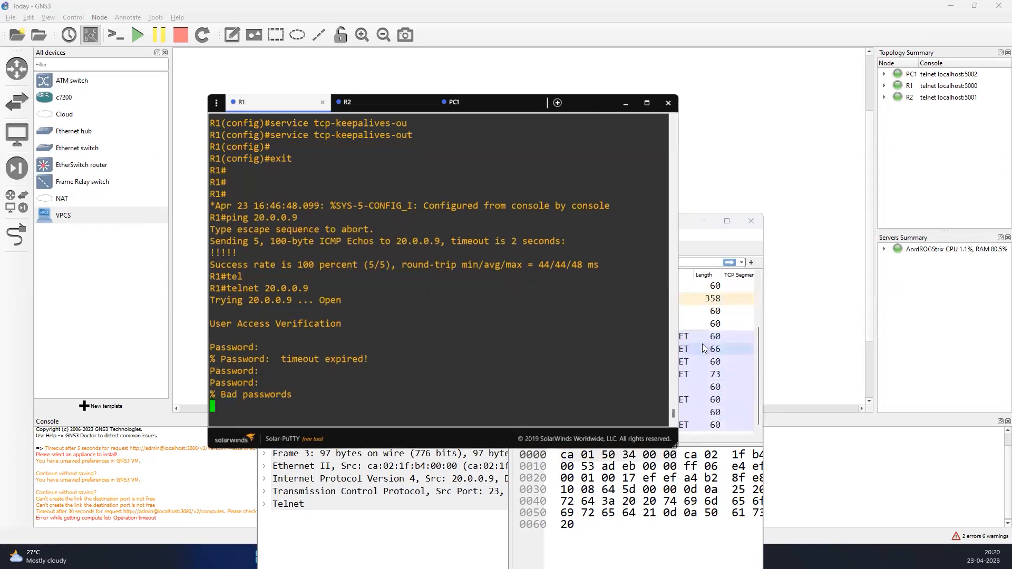
- Reopen Telnet from R1 to 20.0.0.9, enter the login password, and enter R2's privileged mode with en and the enable password
left_click(728, 222)
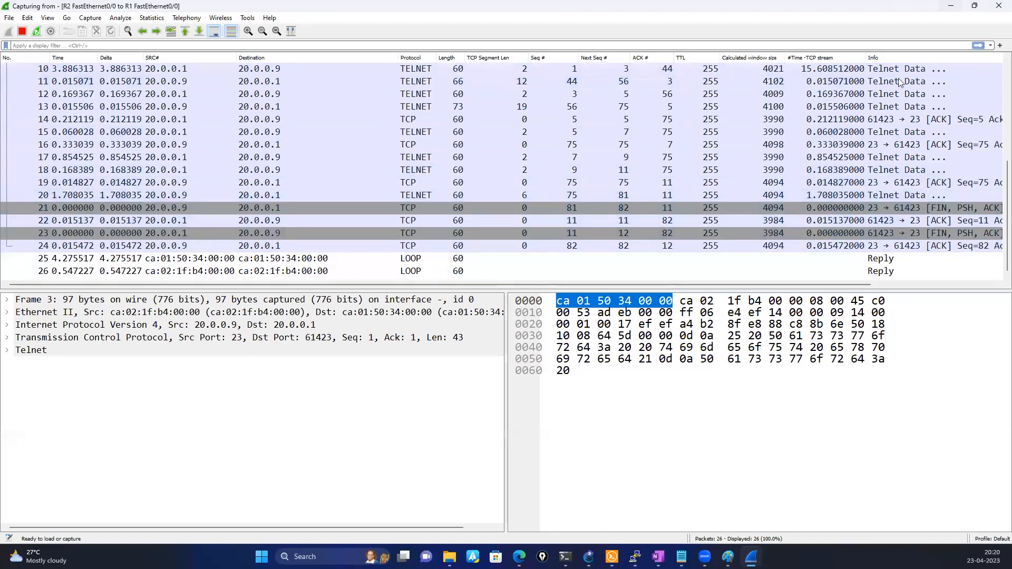
left_click(951, 6)
left_click(299, 408)
key("Up")
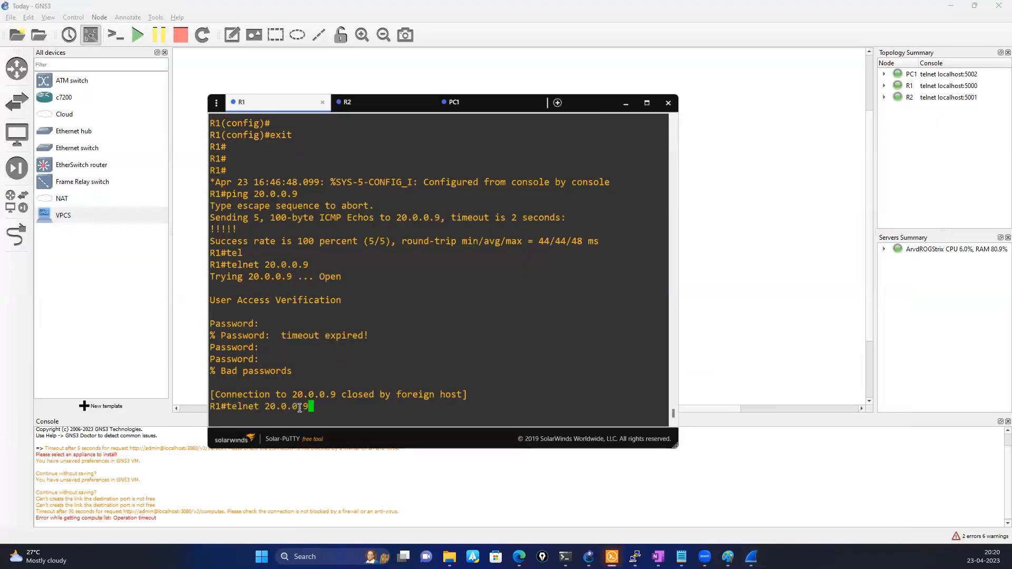
key("Return")
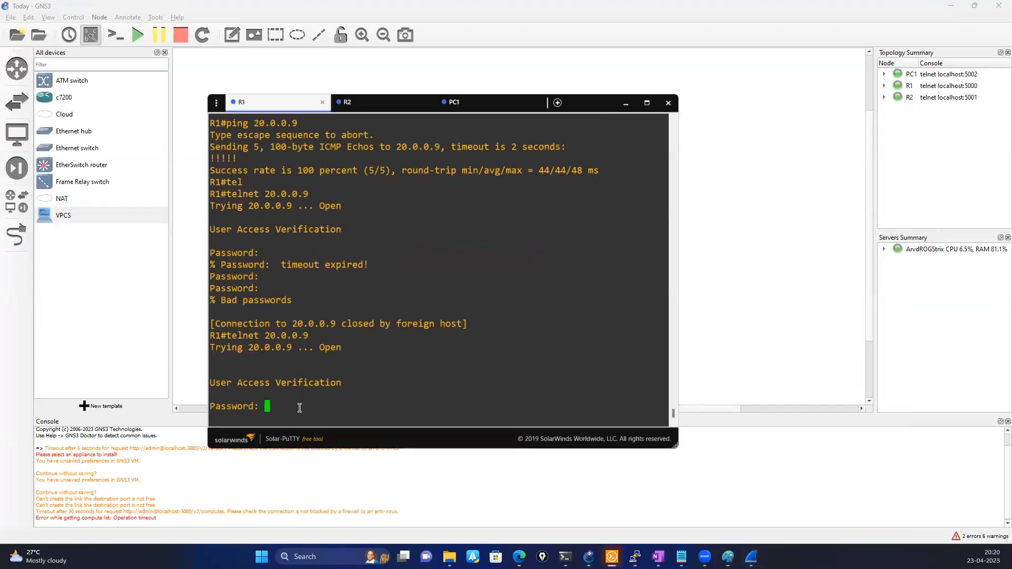
key("Return")
type("en")
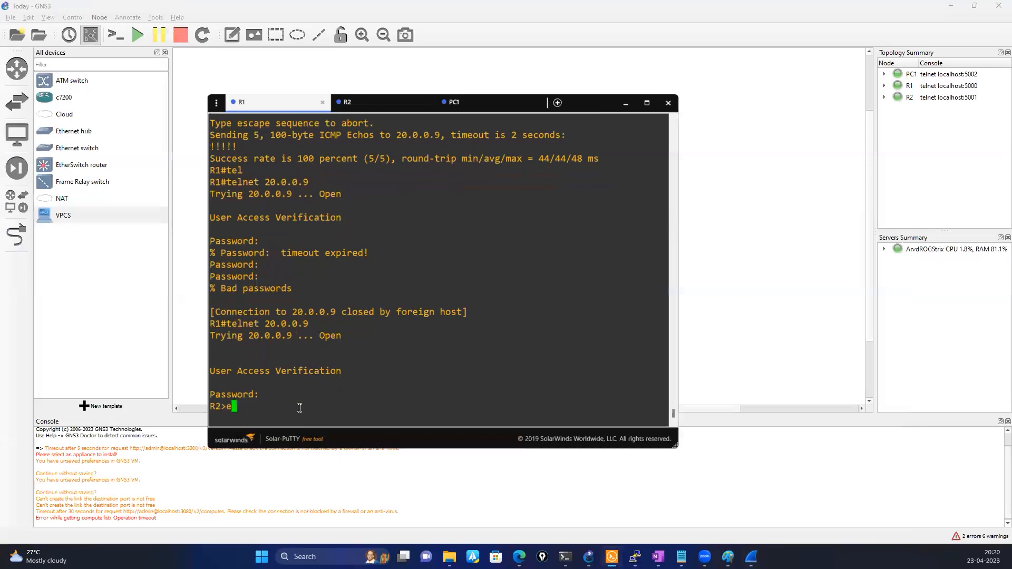
key("Return")
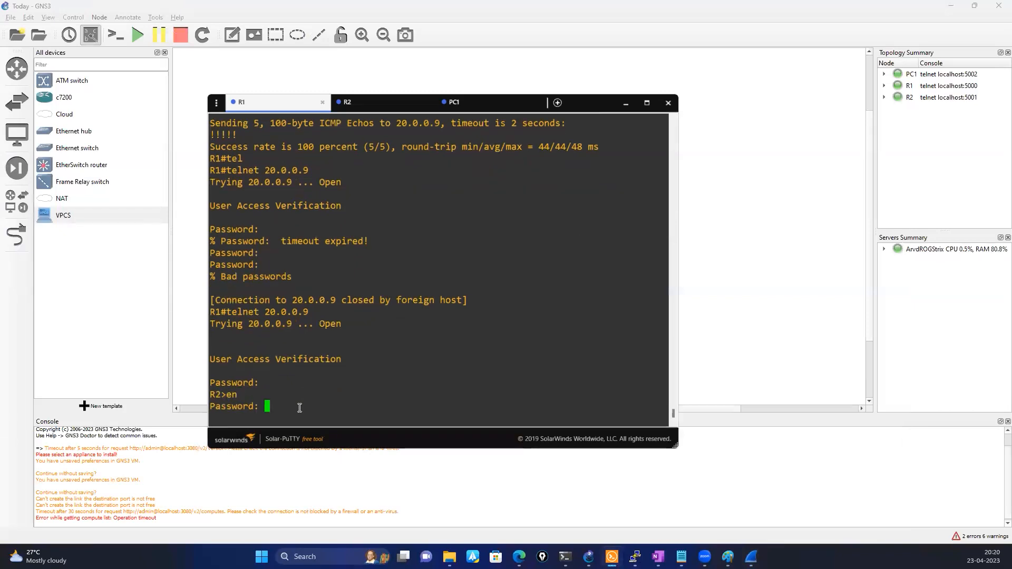
key("Return")
- On R2's own console, run show tcp brief to list the router's TCP connections
left_click(751, 556)
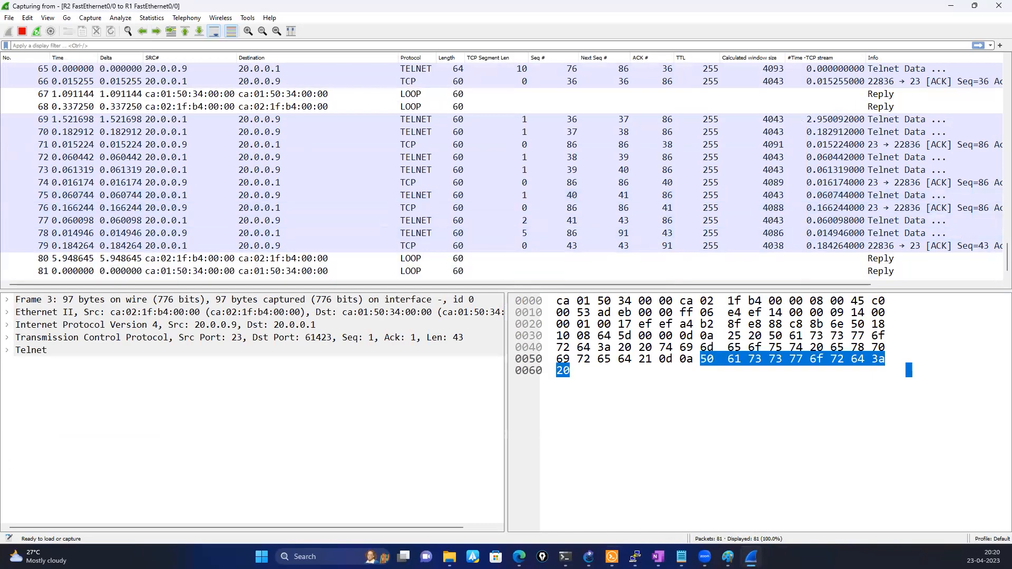
left_click(635, 557)
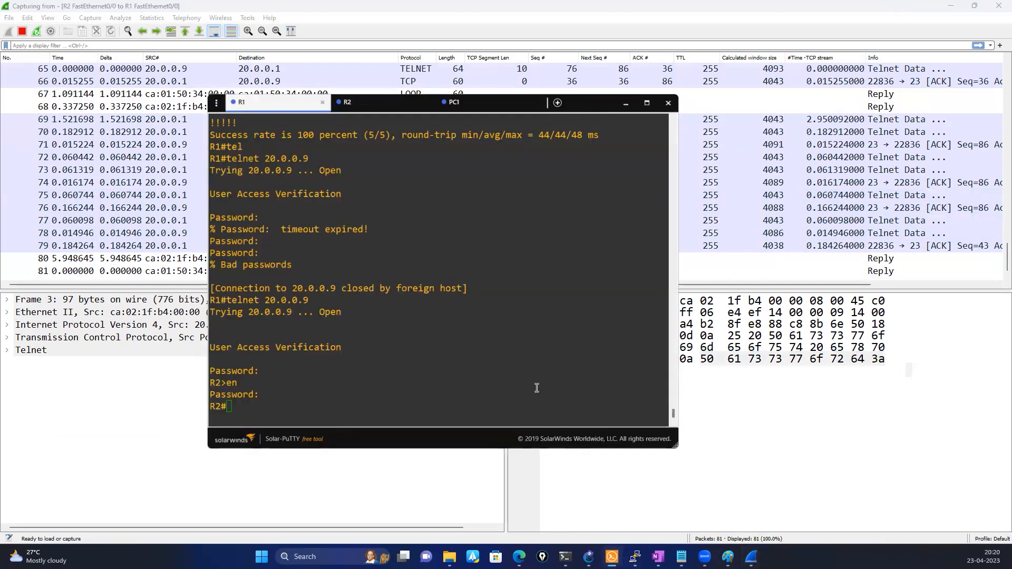
left_click_drag(576, 105, 669, 146)
left_click(462, 151)
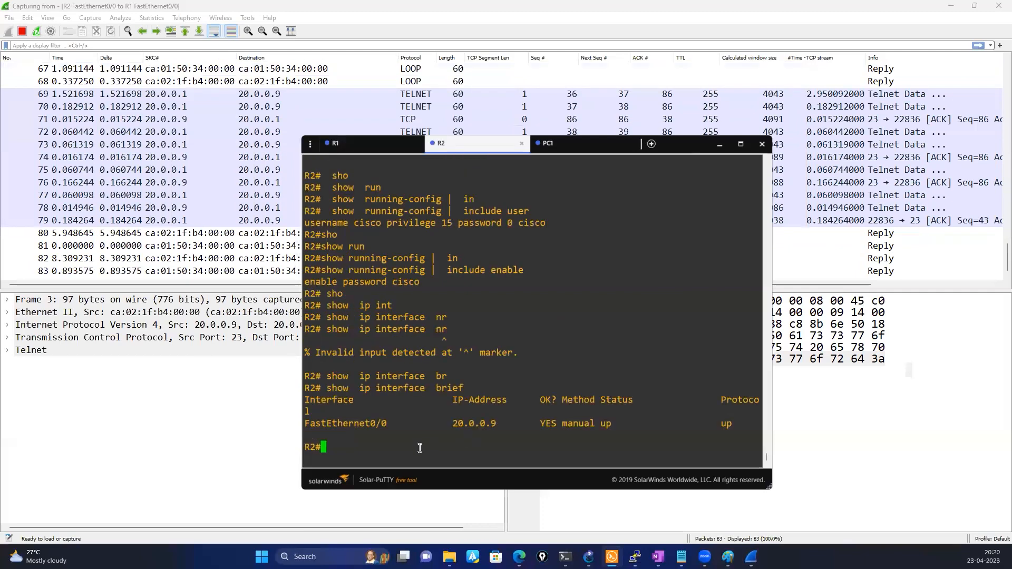
type("sho")
key("Tab")
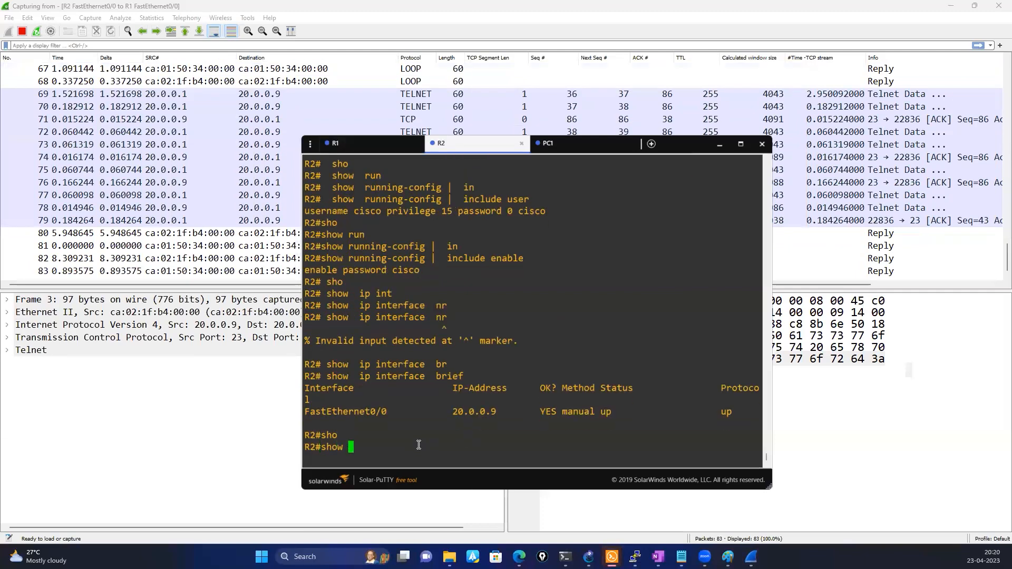
type("tc")
key("Tab")
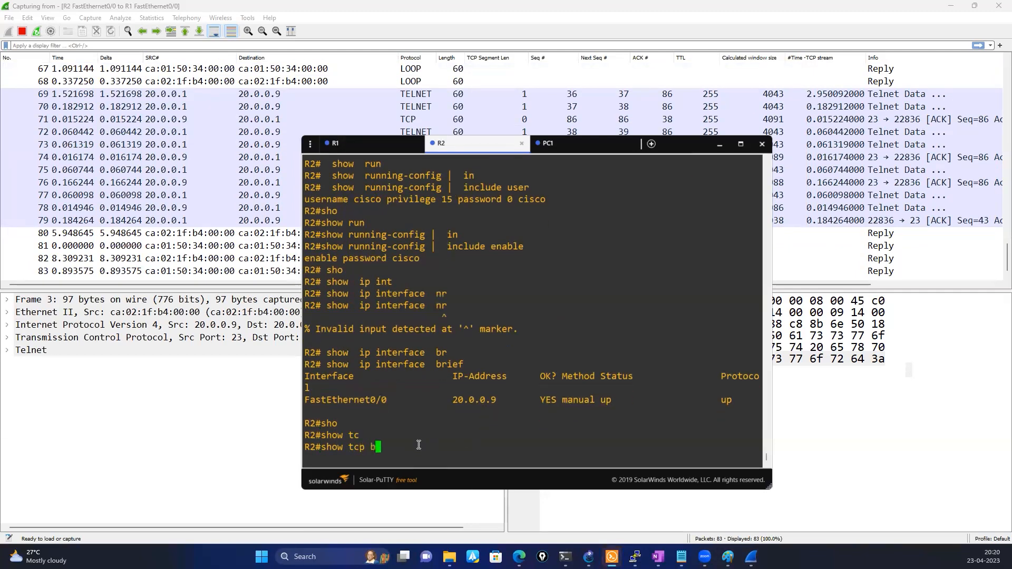
type("br")
key("Tab")
key("Return")
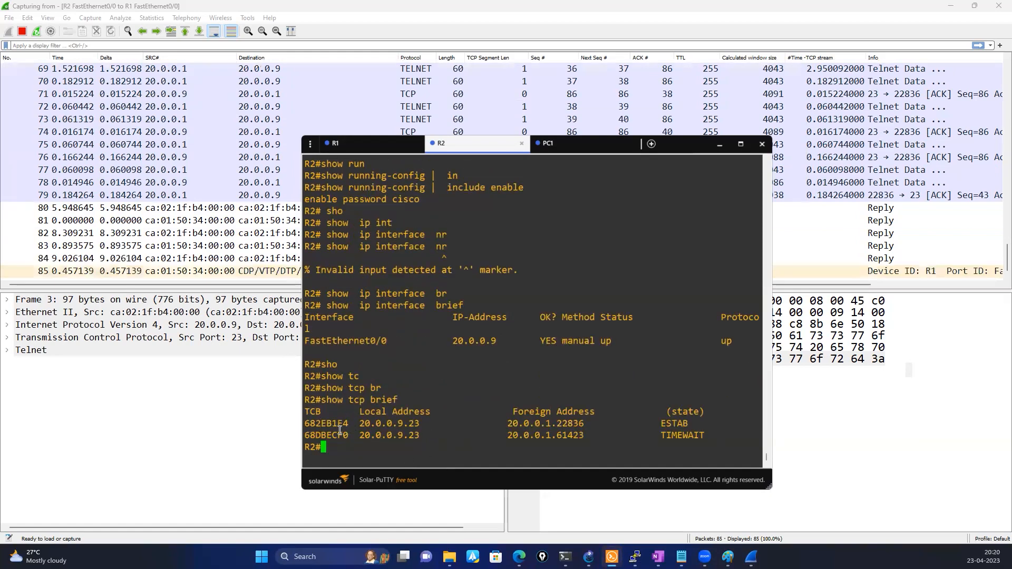
- Examine the established connection's local address, foreign address and state, comparing the local address with FastEthernet0/0
left_click_drag(418, 426, 418, 426)
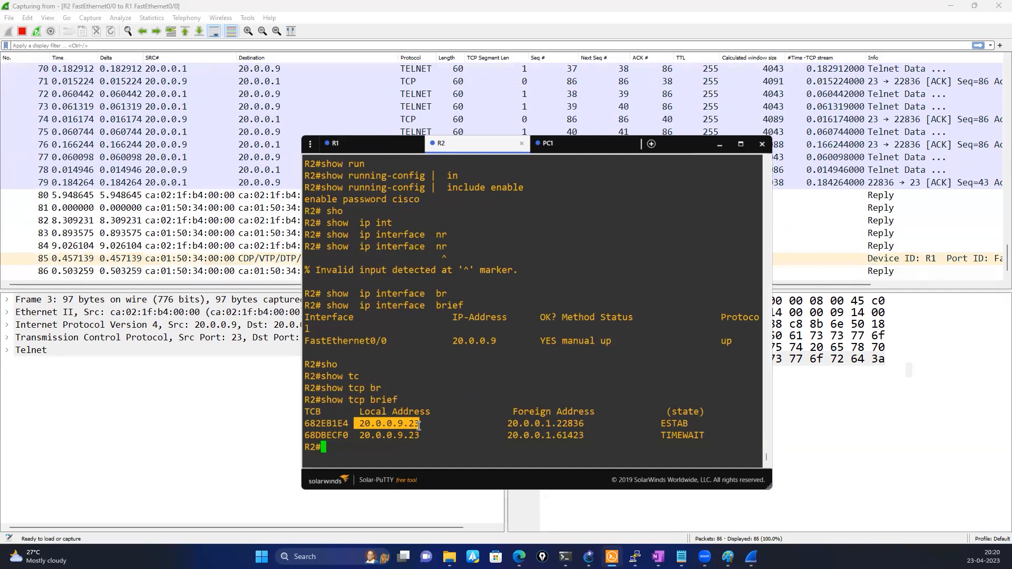
left_click_drag(453, 340, 496, 342)
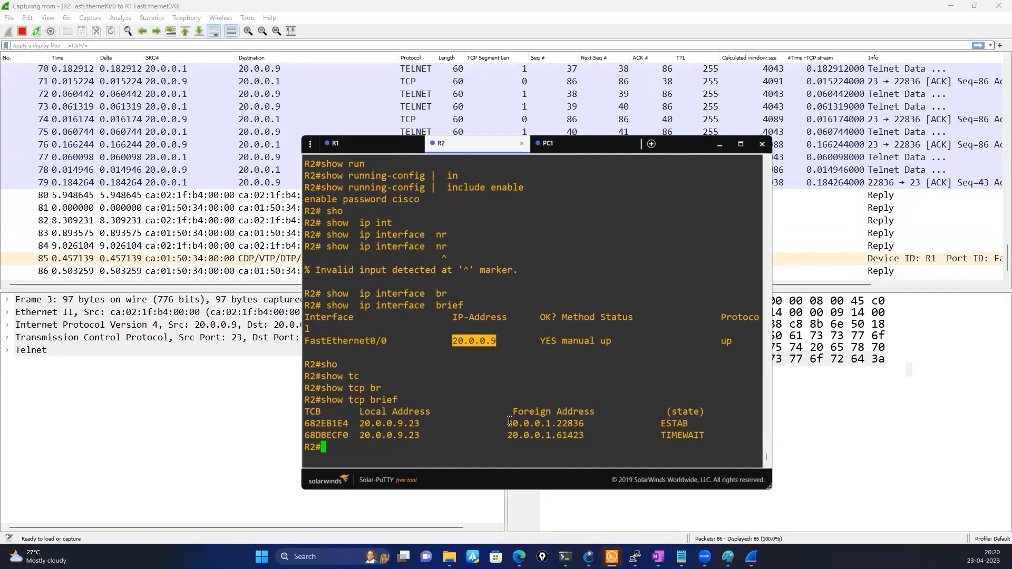
left_click_drag(509, 422, 584, 424)
left_click(582, 424)
left_click_drag(660, 423, 690, 424)
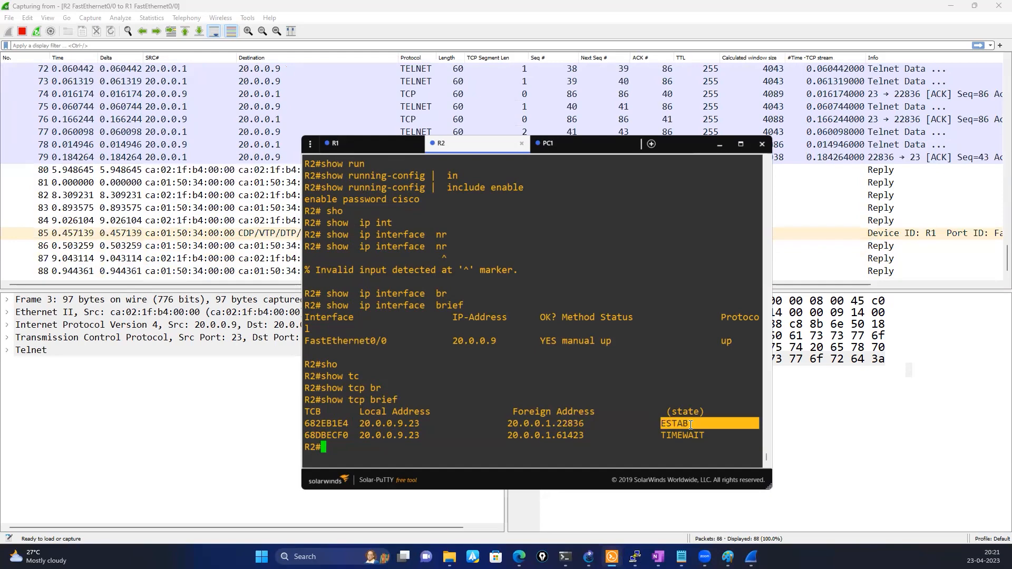
left_click(390, 438)
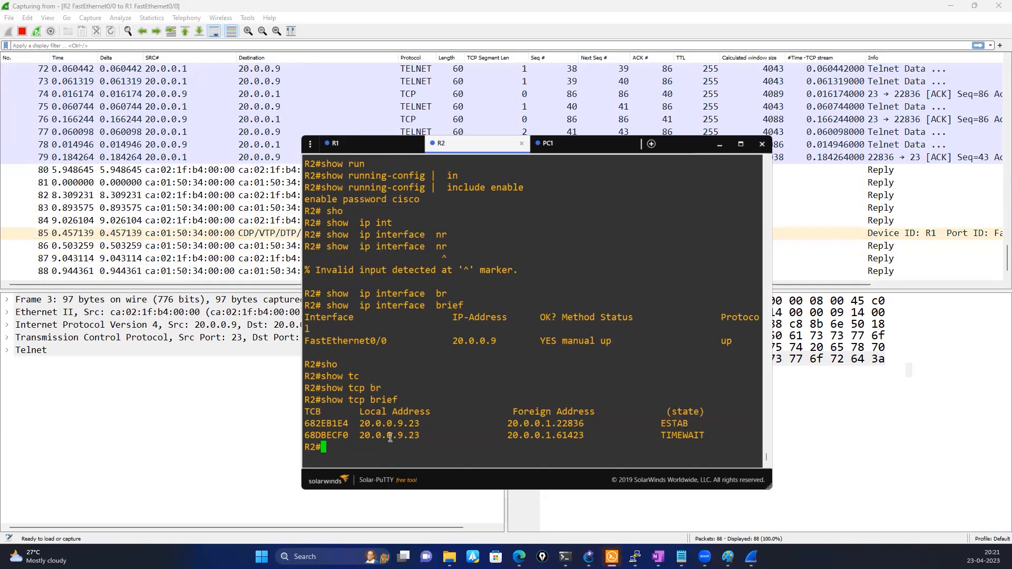
- Run show tcp tcb 682EB1E4 on R2 to display the established Telnet connection's details
type("sho")
key("Tab")
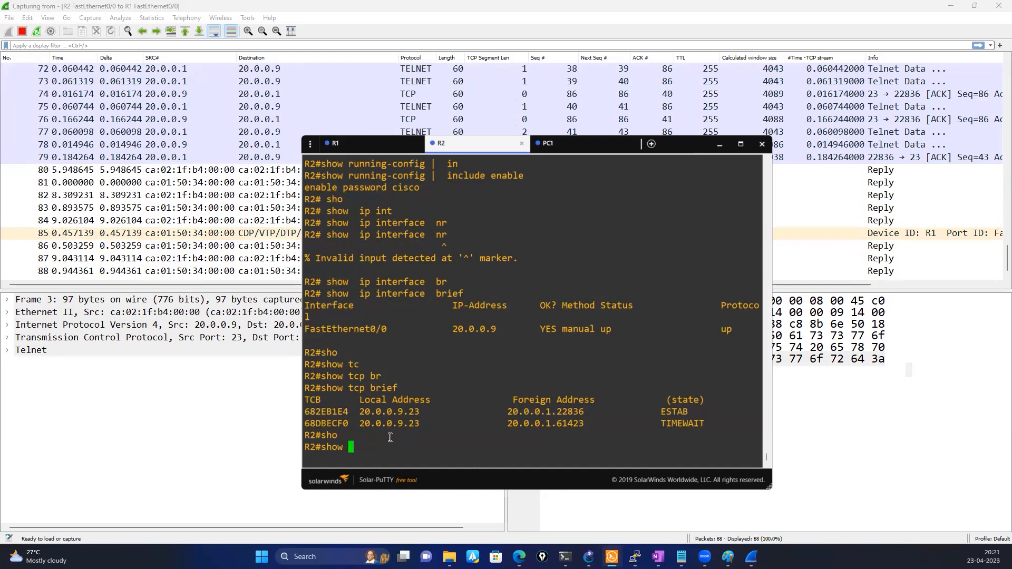
type("tc")
key("Tab")
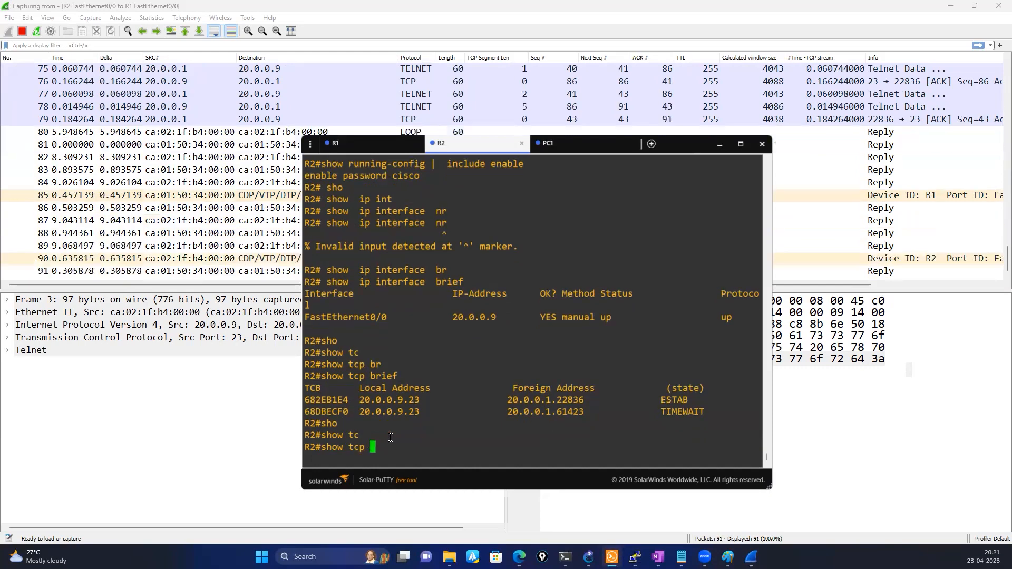
type("?")
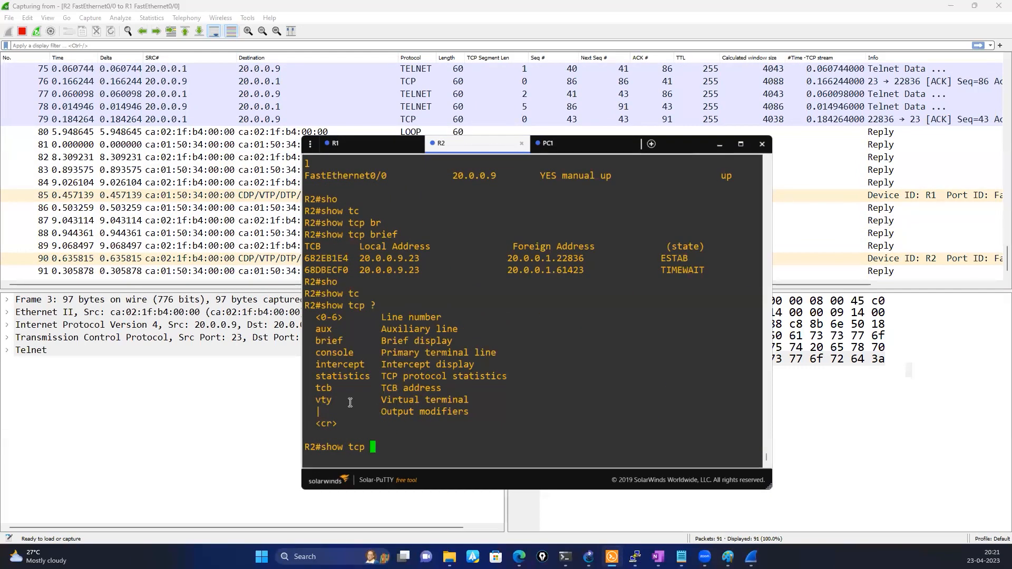
double_click(323, 388)
right_click(516, 372)
double_click(335, 258)
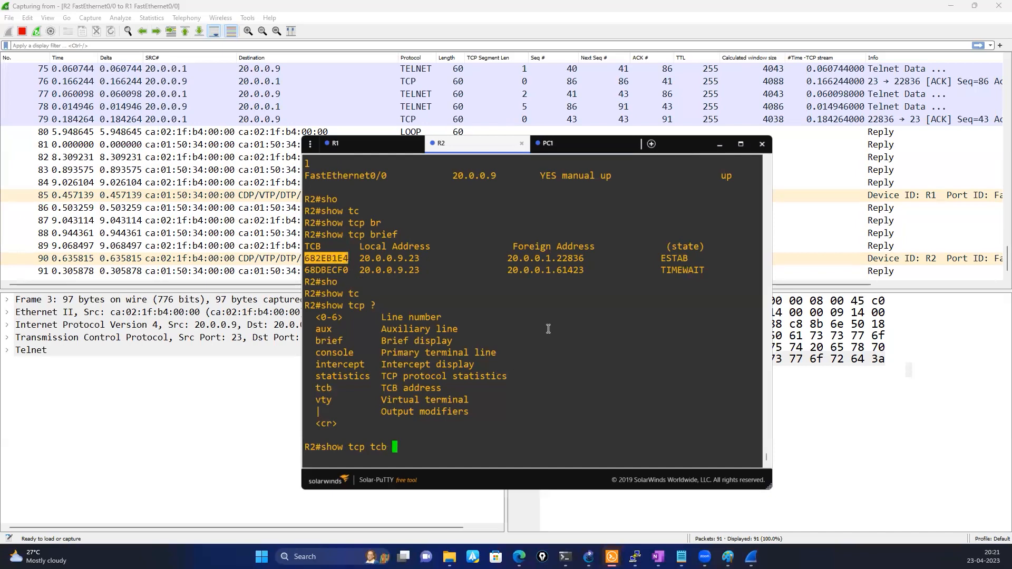
right_click(548, 329)
key("Return")
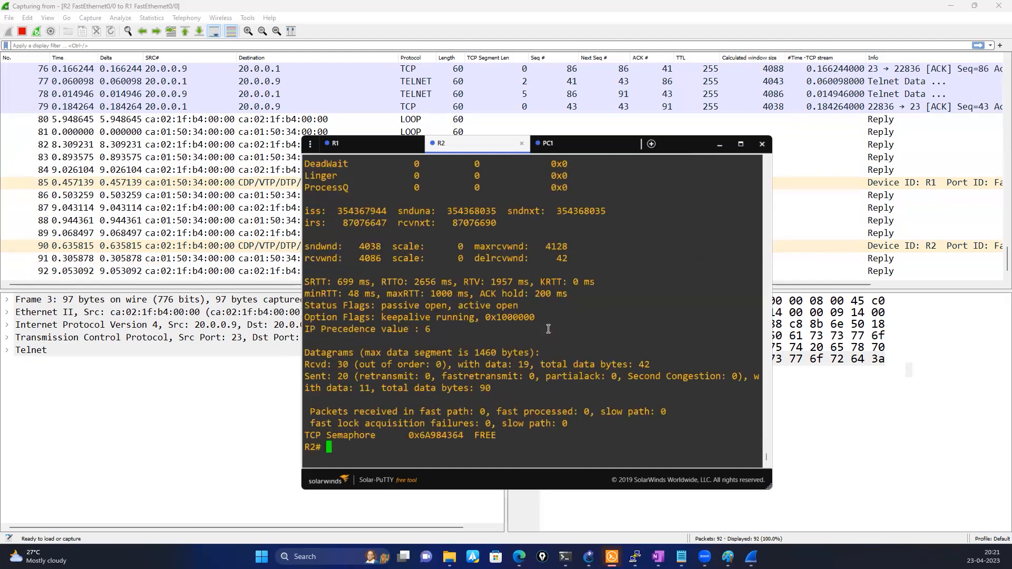
- Review the TCP connection's event timers, focusing on the Retrans and KeepAlive rows
scroll(542, 375, "up", 10)
scroll(542, 375, "down", 2)
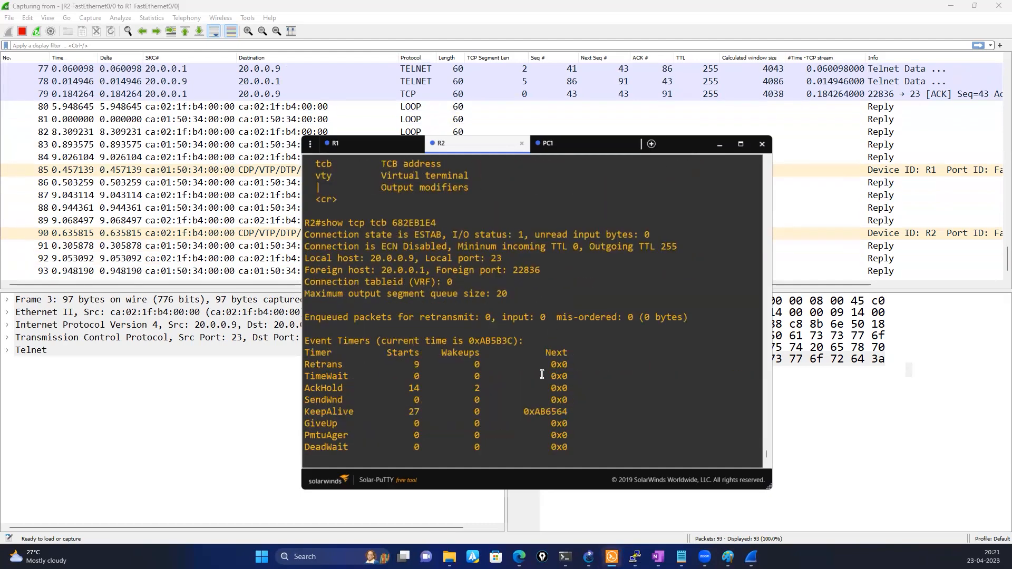
scroll(543, 375, "down", 4)
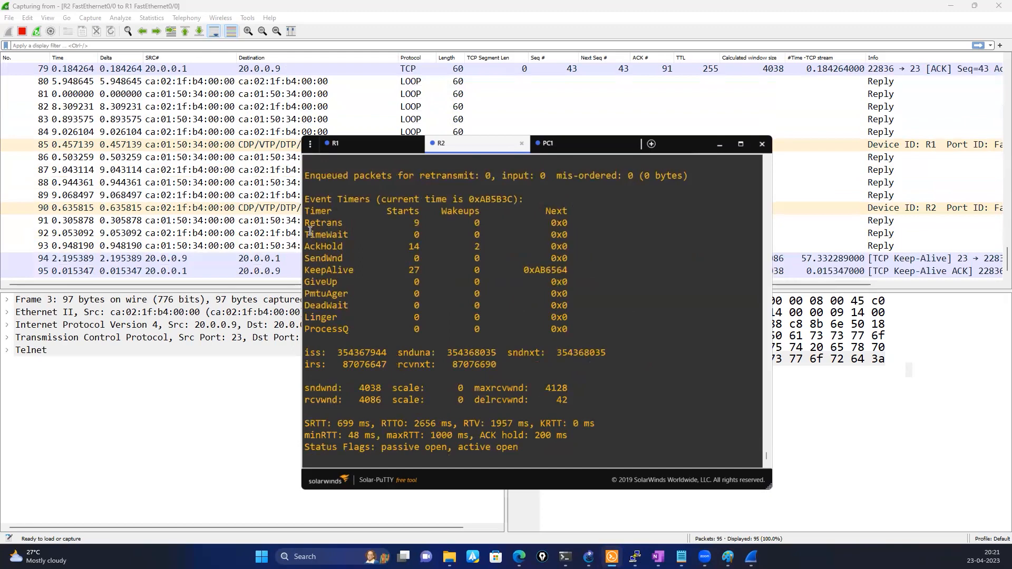
left_click_drag(305, 222, 581, 219)
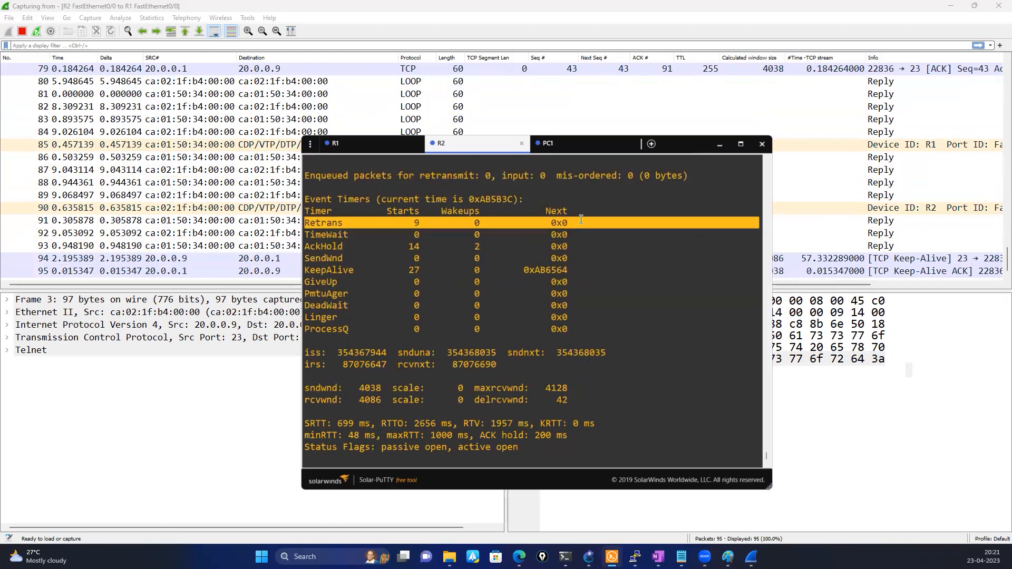
left_click_drag(409, 269, 573, 269)
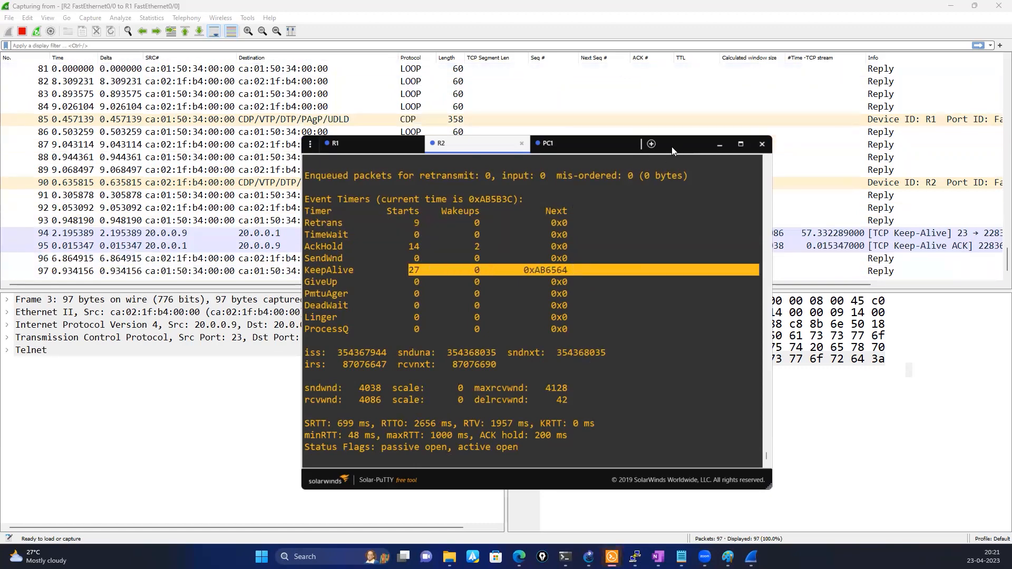
- Return to Wireshark, mark the area below the keep-alive packets, and stop the running capture
left_click(720, 144)
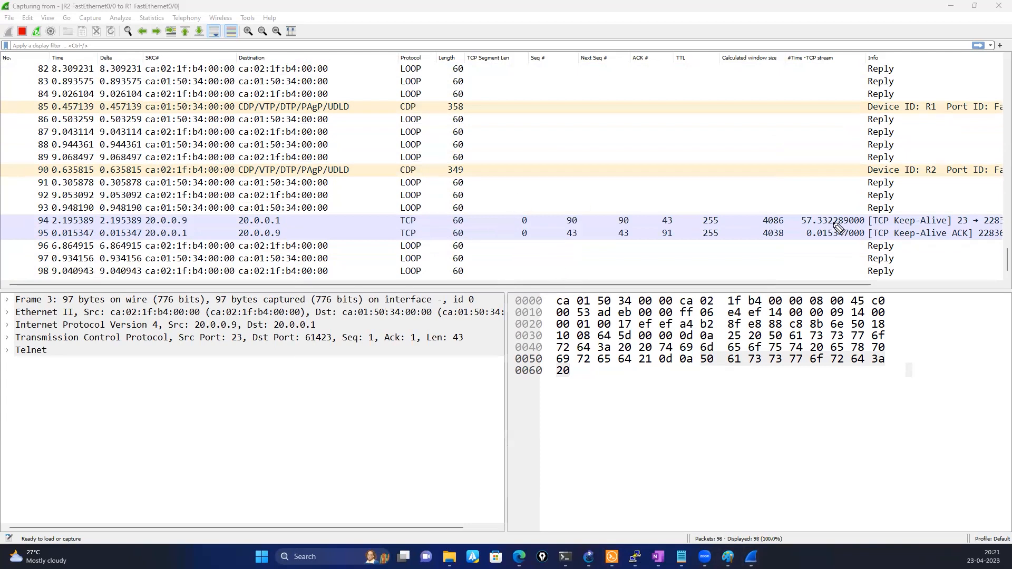
mouse_move(748, 199)
left_mouse_down()
mouse_move(627, 194)
mouse_move(638, 274)
mouse_move(999, 246)
mouse_move(864, 191)
mouse_move(813, 200)
left_mouse_up()
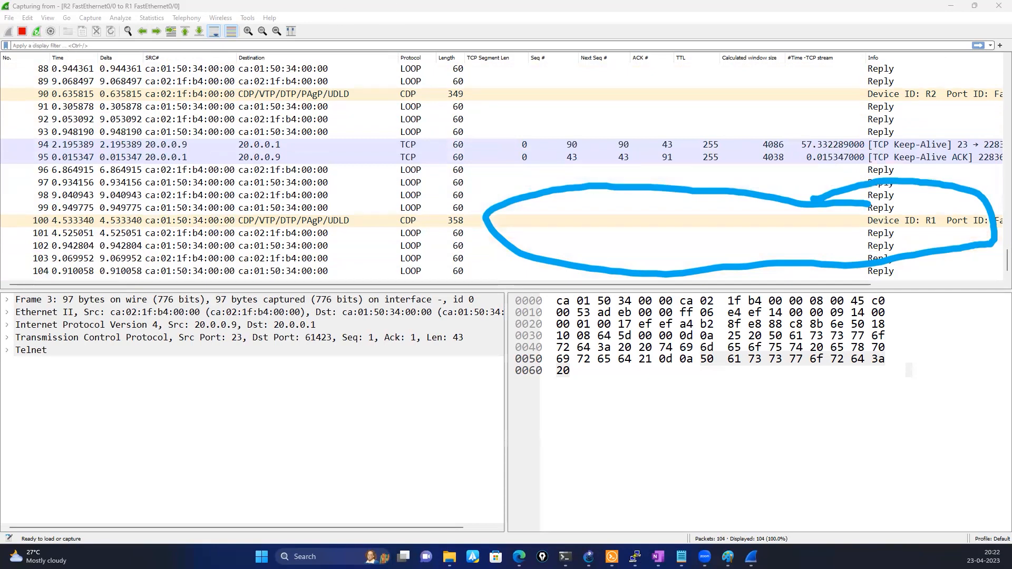
left_click(22, 31)
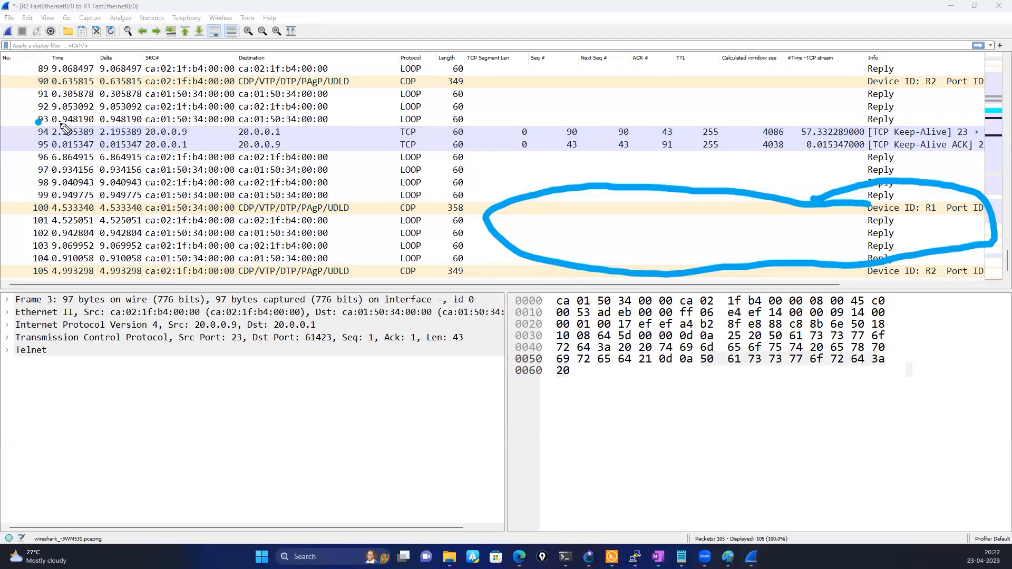
- Clear the earlier screen marks and circle the times and addresses of TCP keep-alive packets 94 and 95
mouse_move(36, 122)
left_mouse_down()
mouse_move(84, 127)
mouse_move(66, 136)
left_mouse_up()
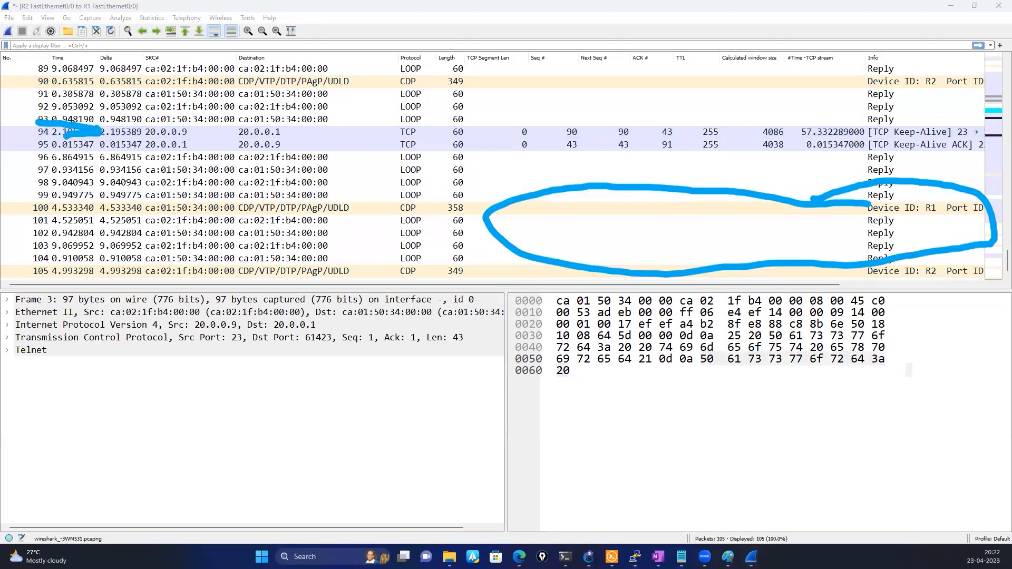
key("Escape")
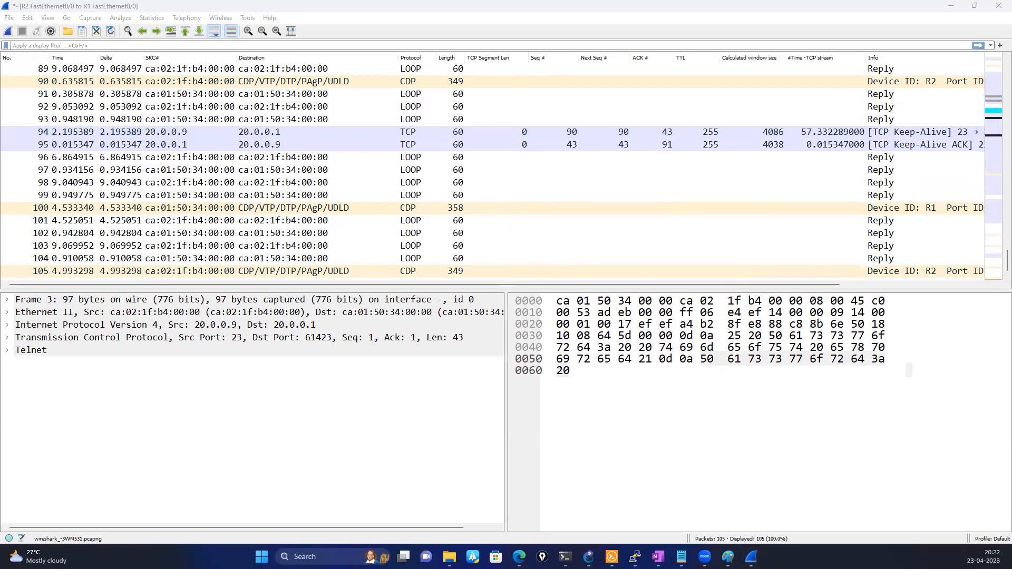
mouse_move(33, 121)
left_mouse_down()
mouse_move(103, 125)
mouse_move(71, 148)
mouse_move(24, 140)
mouse_move(84, 121)
mouse_move(102, 129)
left_mouse_up()
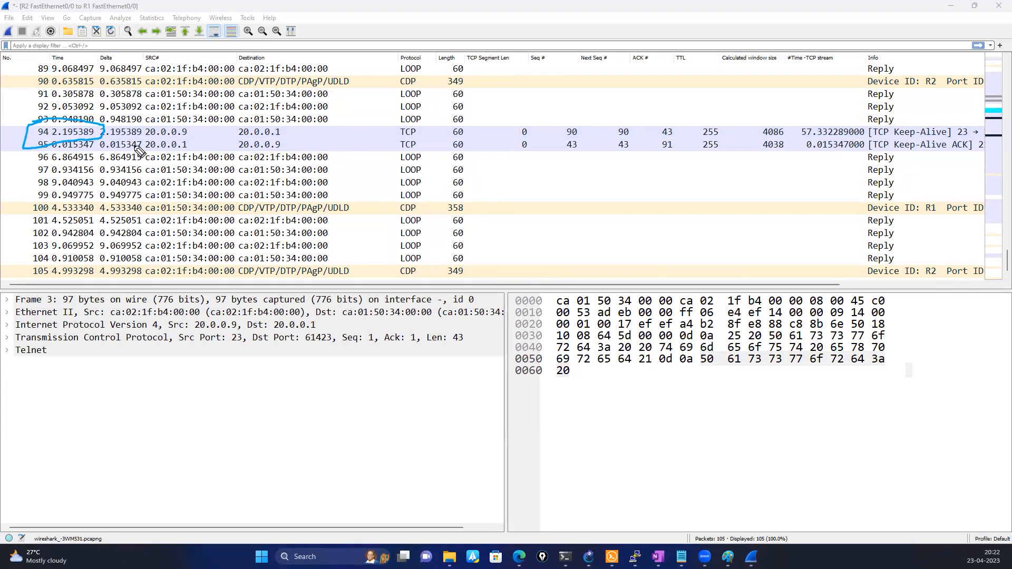
mouse_move(100, 141)
left_mouse_down()
mouse_move(200, 153)
mouse_move(293, 143)
mouse_move(141, 136)
left_mouse_up()
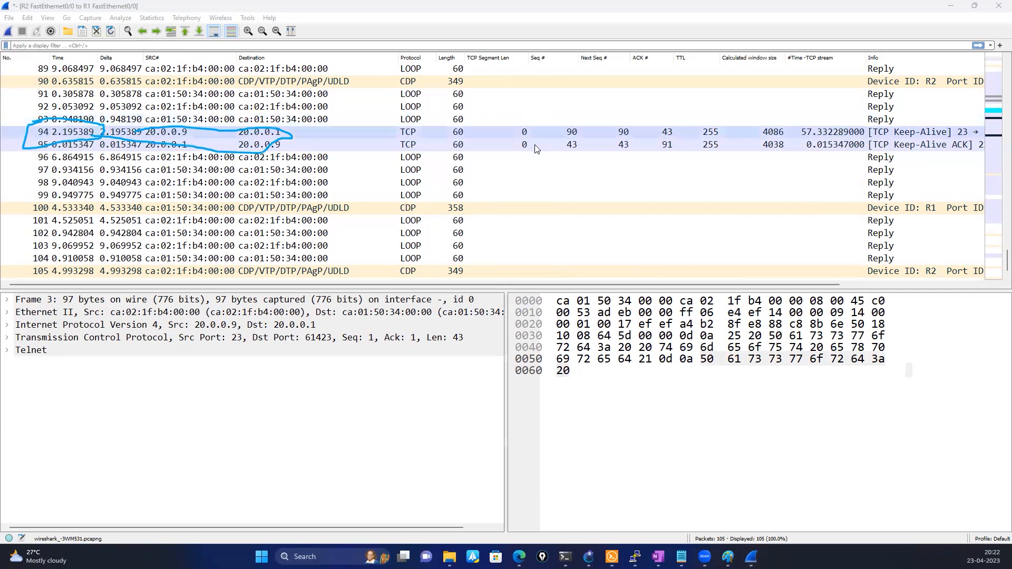
- Bring up R2's console at full size and highlight the KeepAlive counters and the Retrans entry in the event timers
scroll(528, 183, "up", 7)
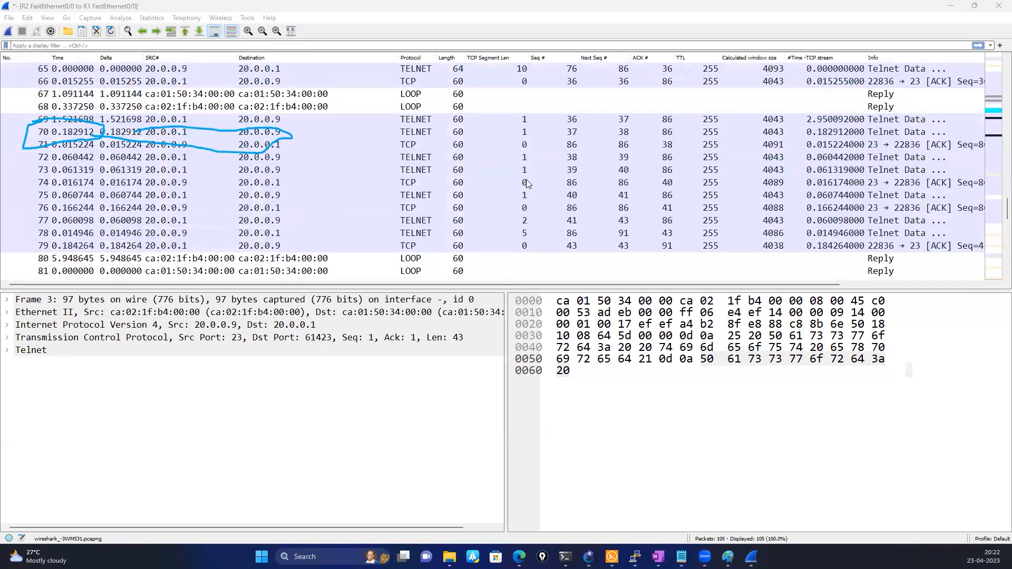
scroll(528, 183, "down", 8)
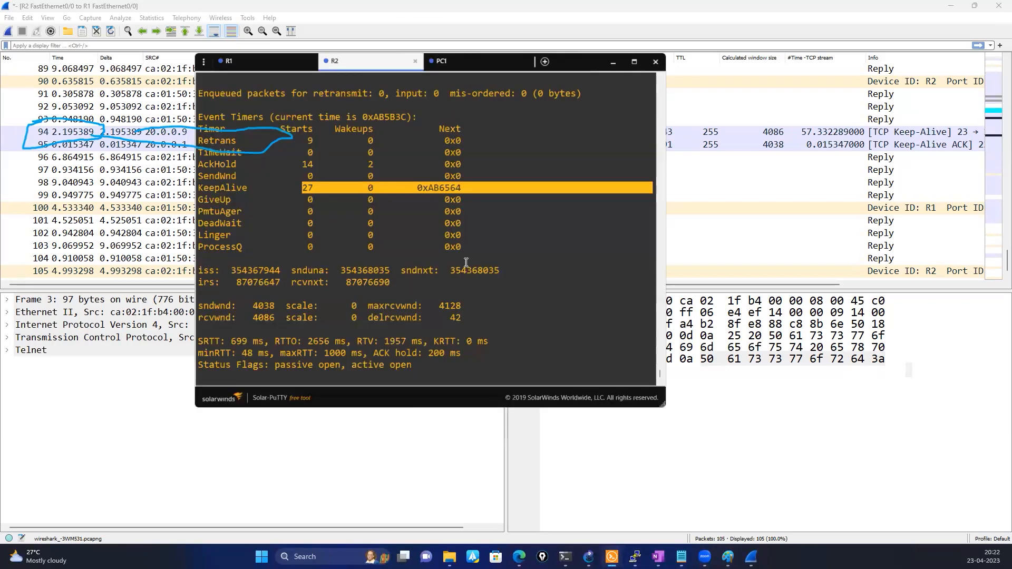
left_click(633, 62)
key("Return")
key("Return")
key("Return")
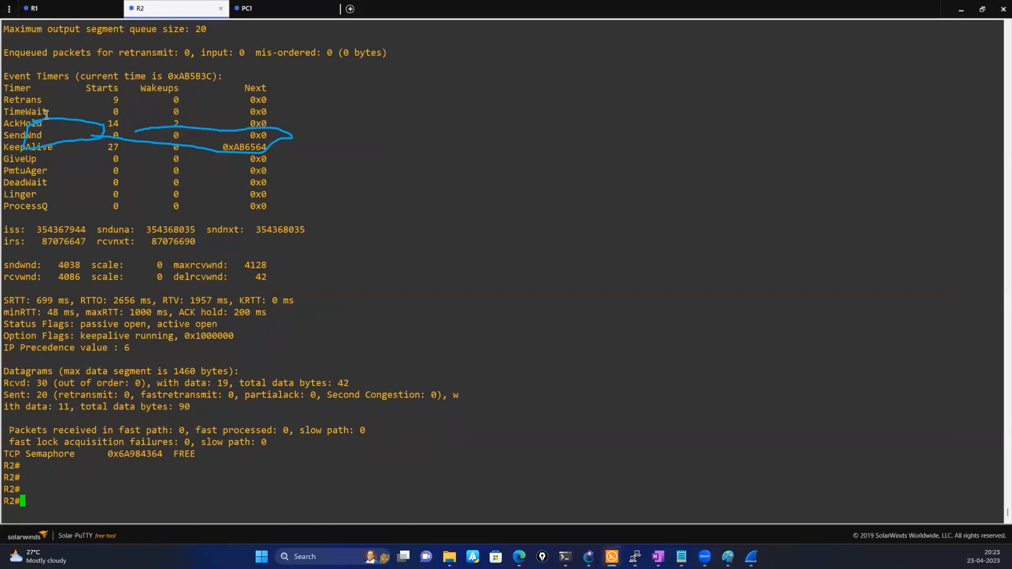
left_click_drag(105, 147, 280, 142)
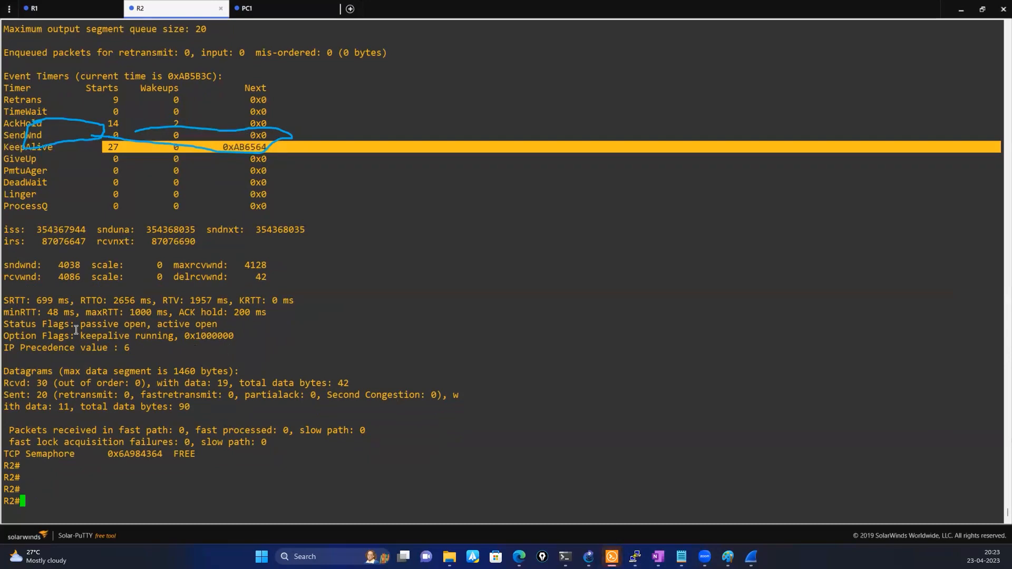
scroll(76, 329, "up", 7)
double_click(34, 336)
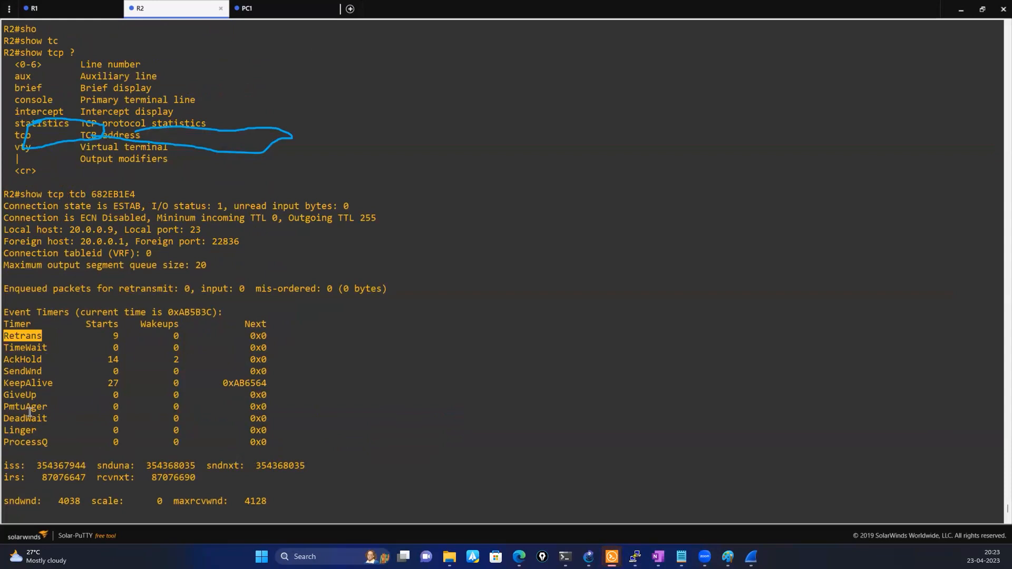
scroll(219, 360, "down", 7)
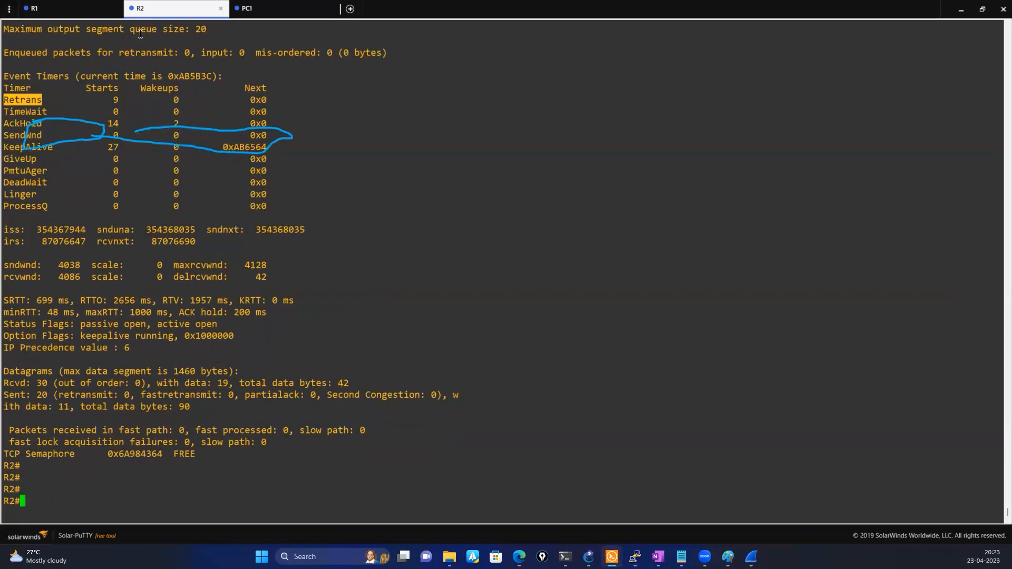
- Send a stray backslash command and several blank lines through R1's open Telnet session to R2
left_click(72, 12)
type("\\")
key("Return")
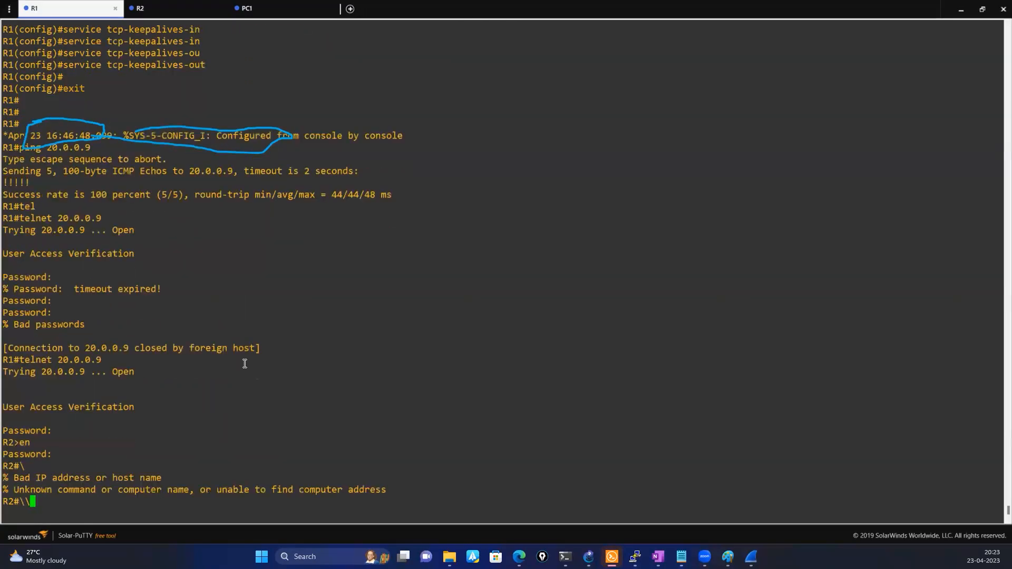
type("\\\\\\")
key("BackSpace")
key("BackSpace")
key("BackSpace")
key("Return")
key("Return")
key("Return")
key("Return")
key("Return")
key("Return")
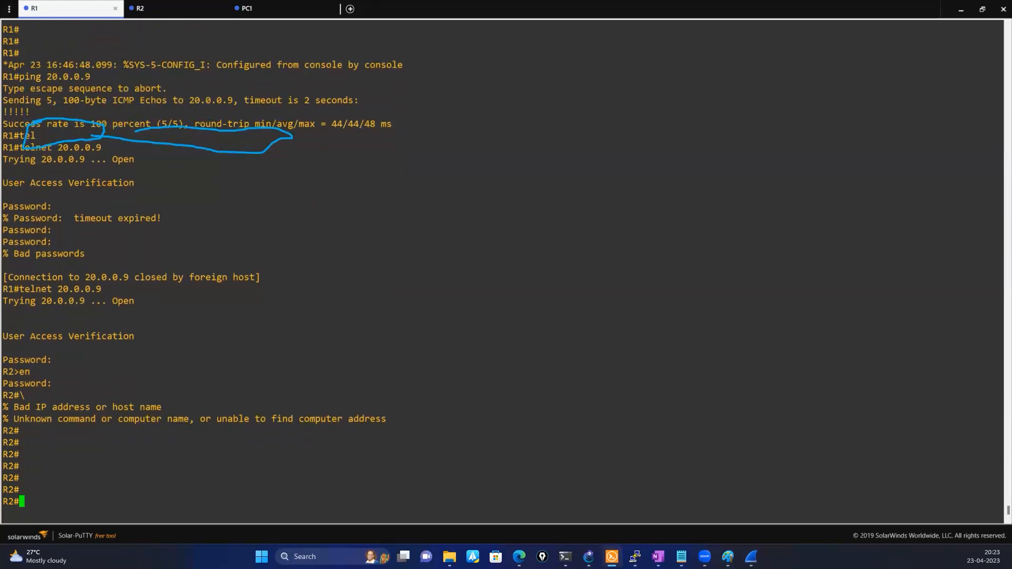
- Switch to Wireshark and check the packets around TCP keep-alive packets 94 and 95
left_click(752, 558)
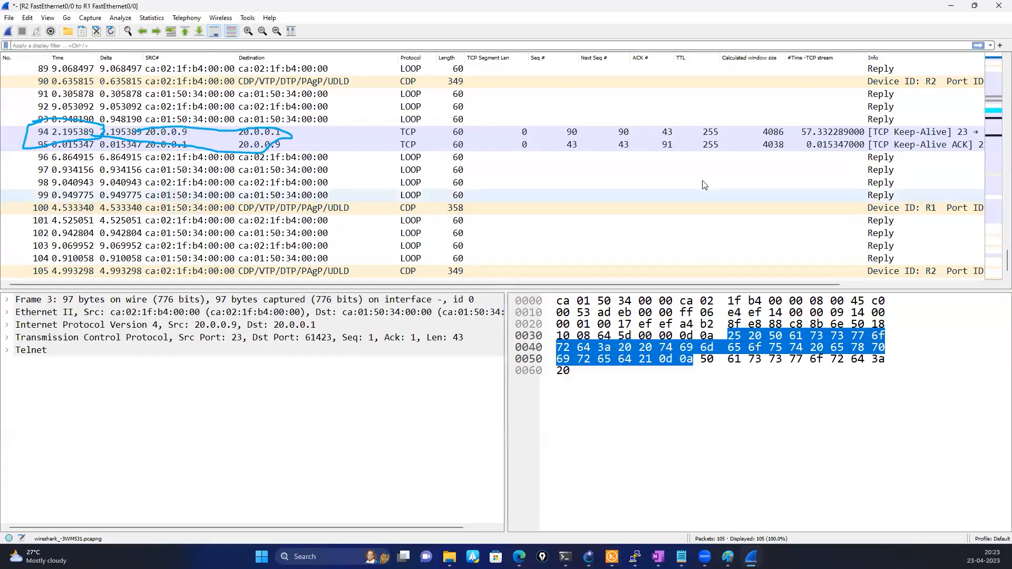
scroll(449, 223, "up", 2)
scroll(527, 216, "down", 2)
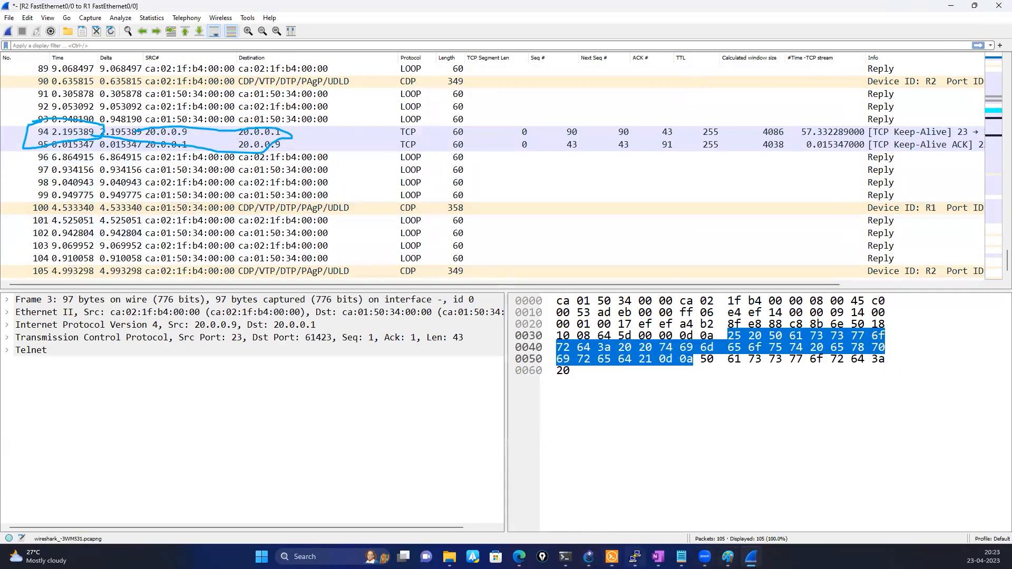
- Return to R1's console, exit the Telnet session to R2, then restore and minimize the console window
key("alt+Tab")
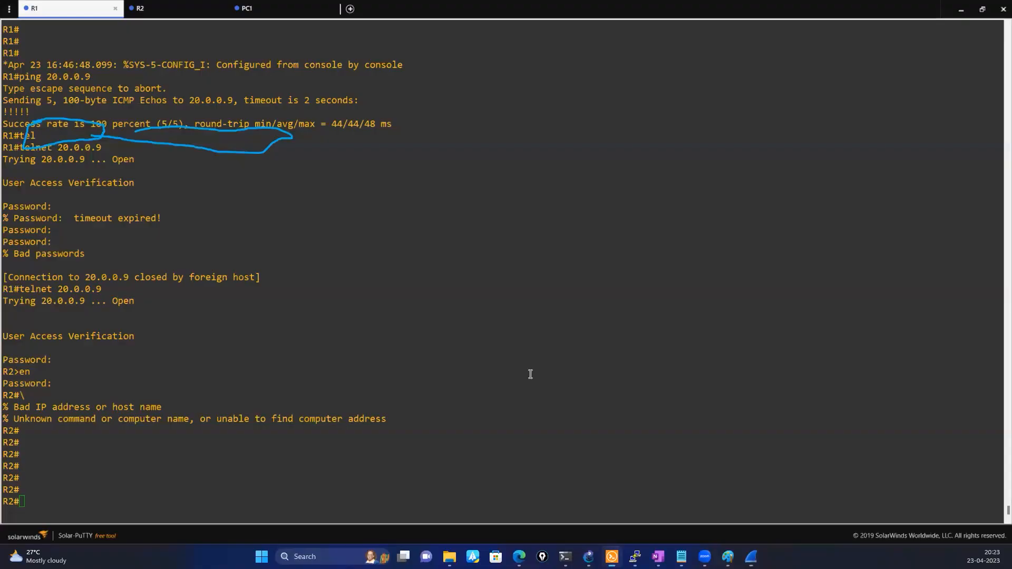
key("Return")
key("Return")
type("exit")
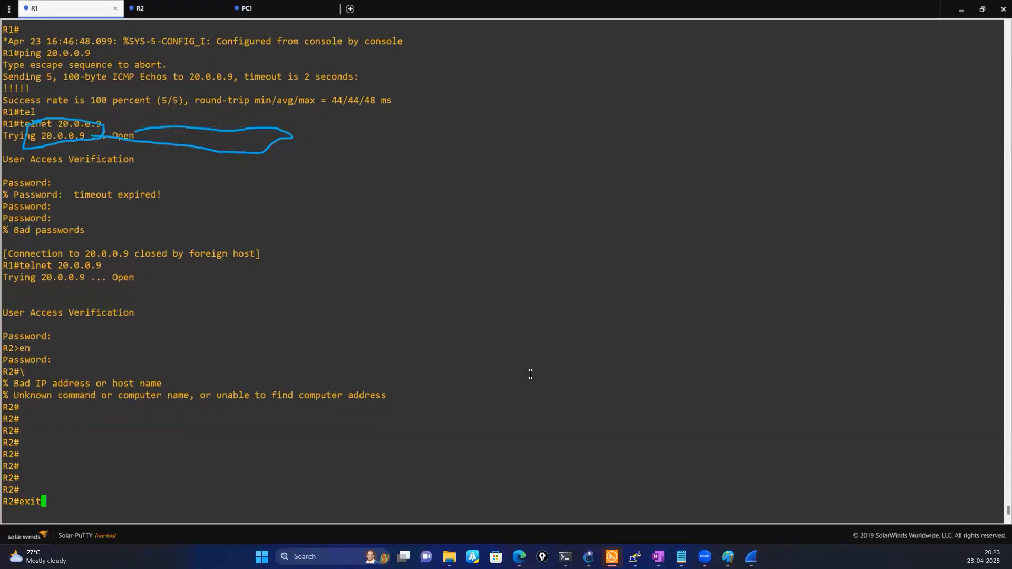
key("Return")
type("exit")
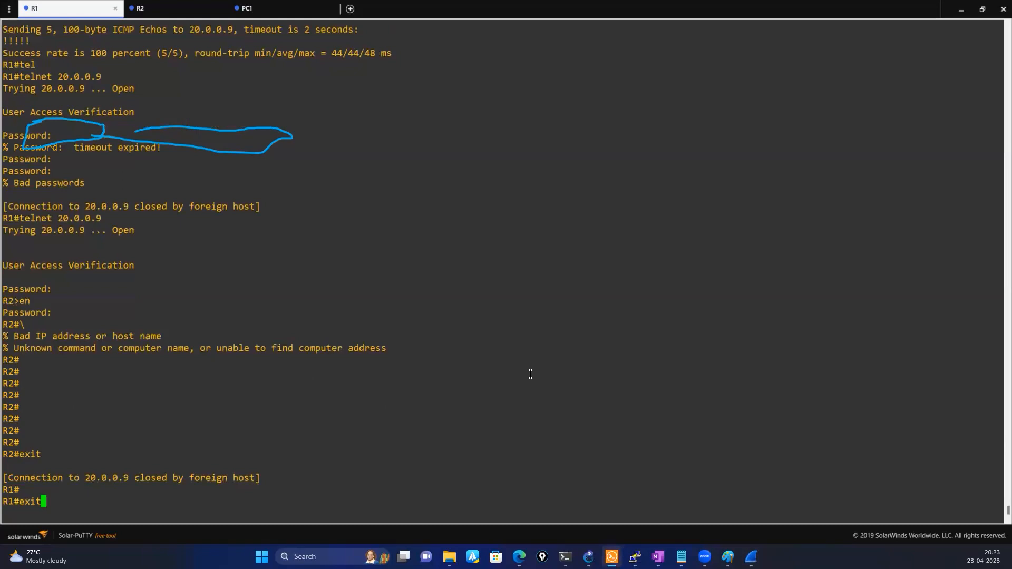
key("BackSpace")
key("BackSpace")
key("BackSpace")
key("BackSpace")
left_click(982, 9)
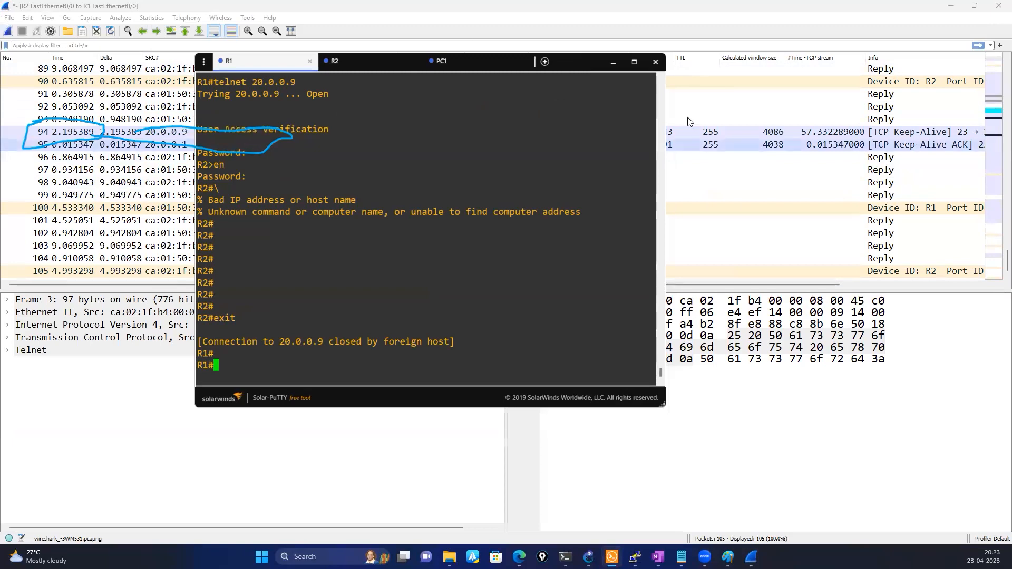
left_click(616, 65)
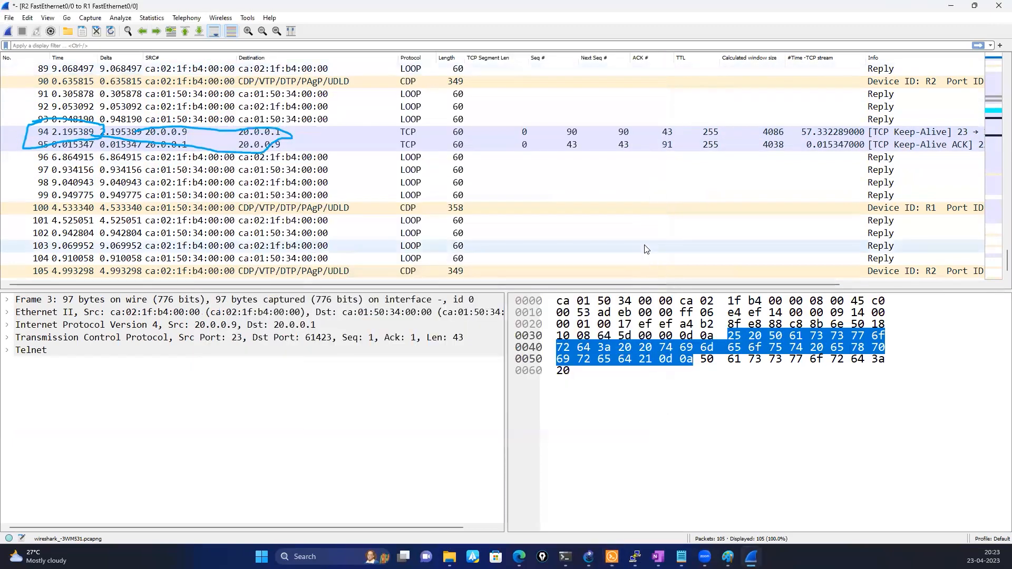
- Select FIN packet 21 in the capture and expand its Transmission Control Protocol details to check the stream index
scroll(644, 242, "up", 3)
scroll(644, 243, "up", 7)
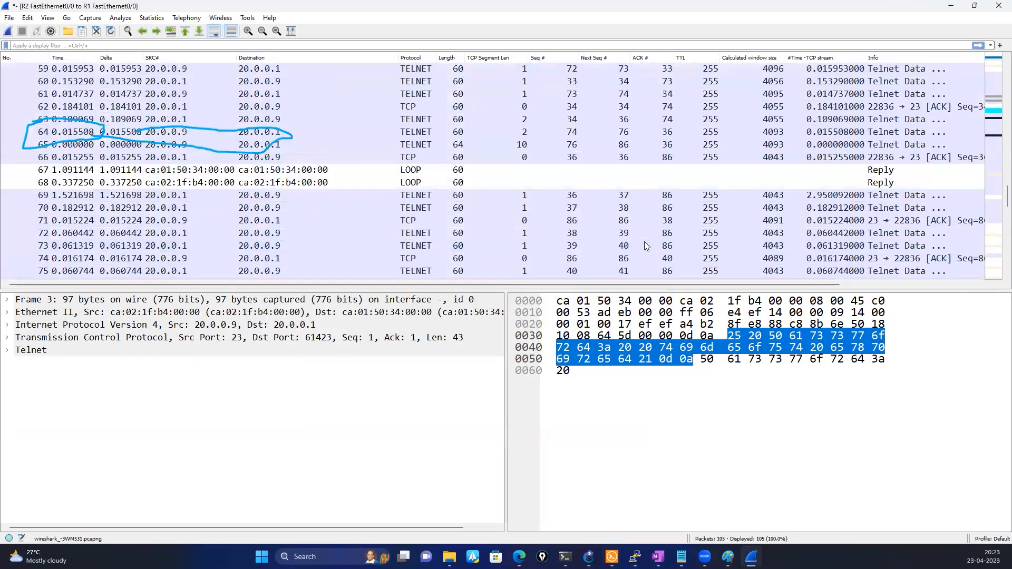
scroll(644, 241, "up", 13)
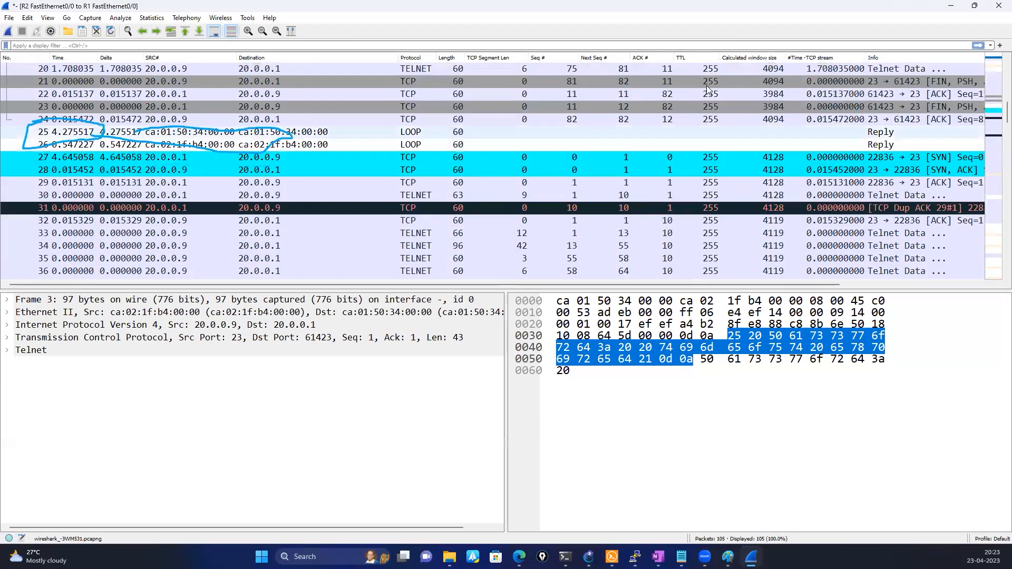
left_click(709, 80)
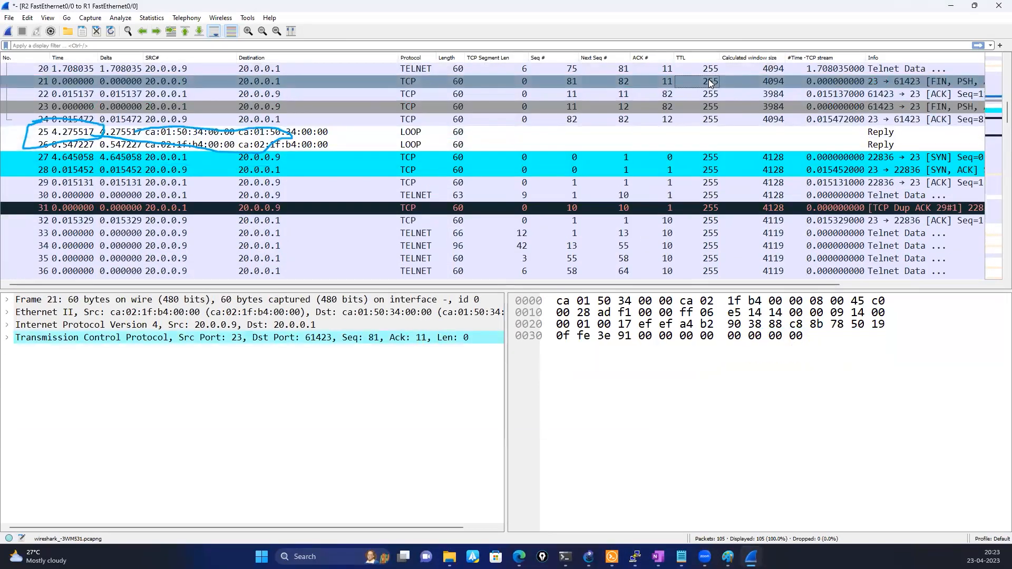
left_click(10, 338)
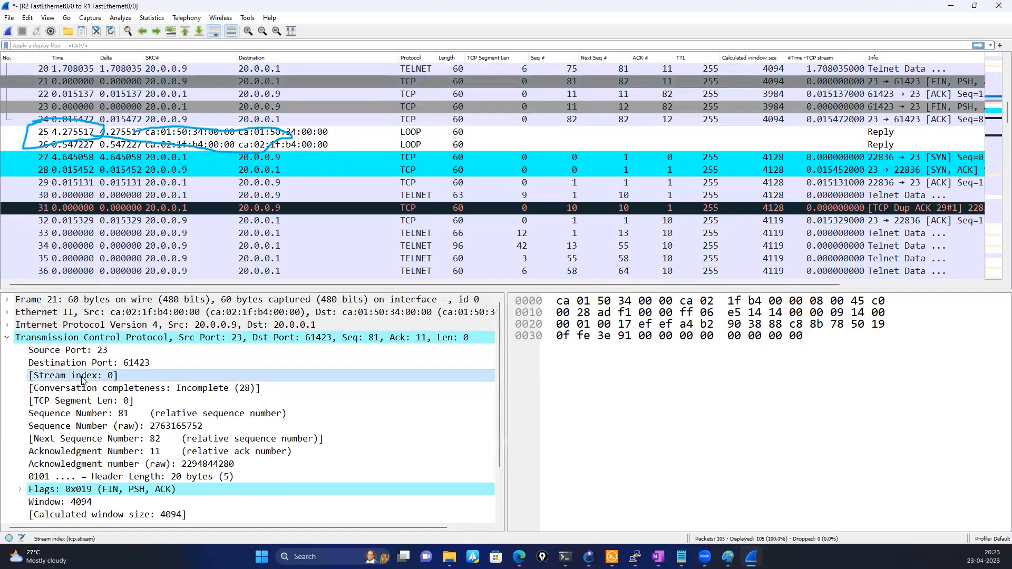
- Select Telnet packet 61 and circle the stream index in its TCP details
scroll(158, 244, "down", 9)
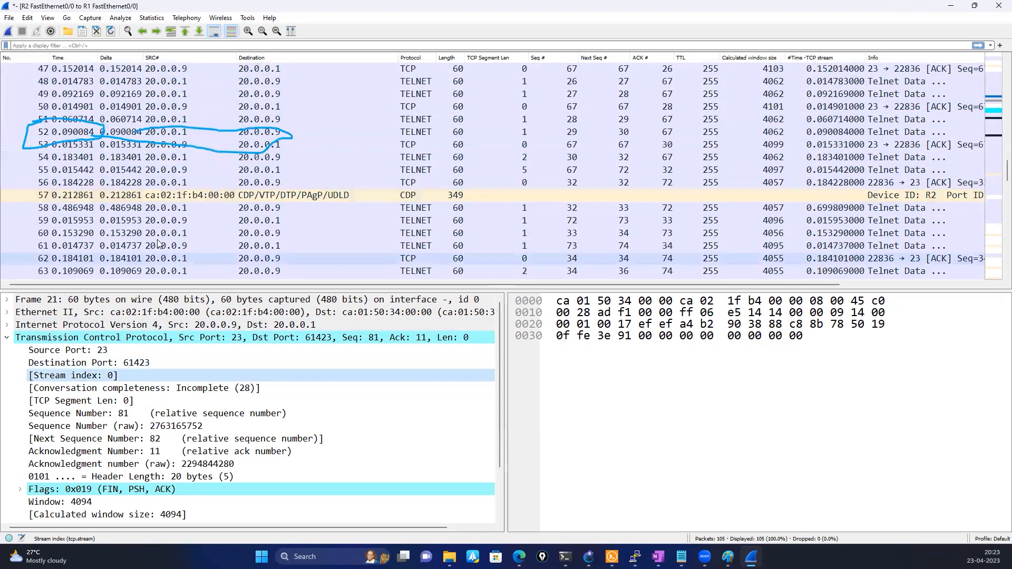
left_click(158, 245)
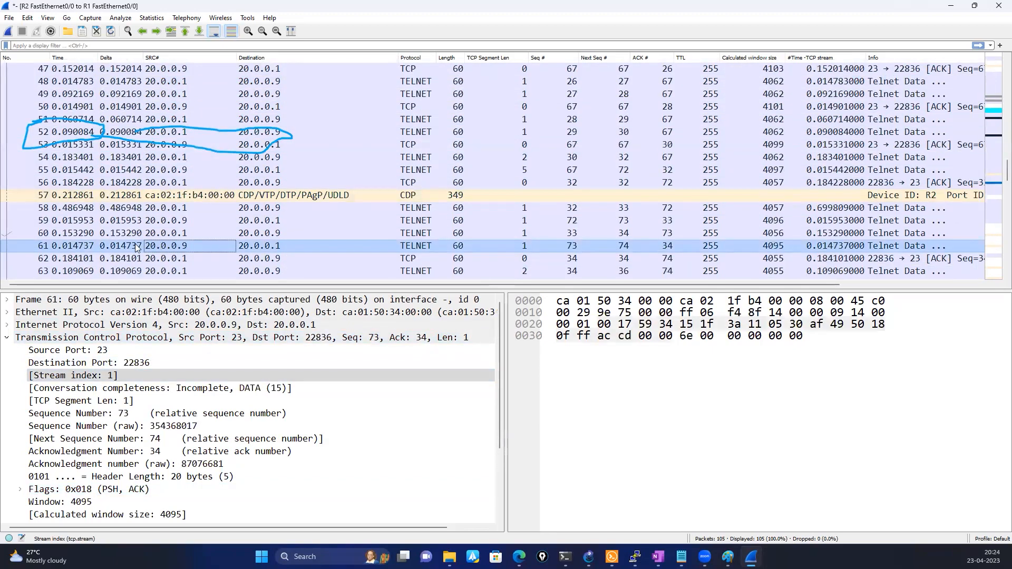
left_click(140, 394)
mouse_move(131, 364)
left_mouse_down()
mouse_move(92, 356)
mouse_move(39, 404)
mouse_move(132, 367)
left_mouse_up()
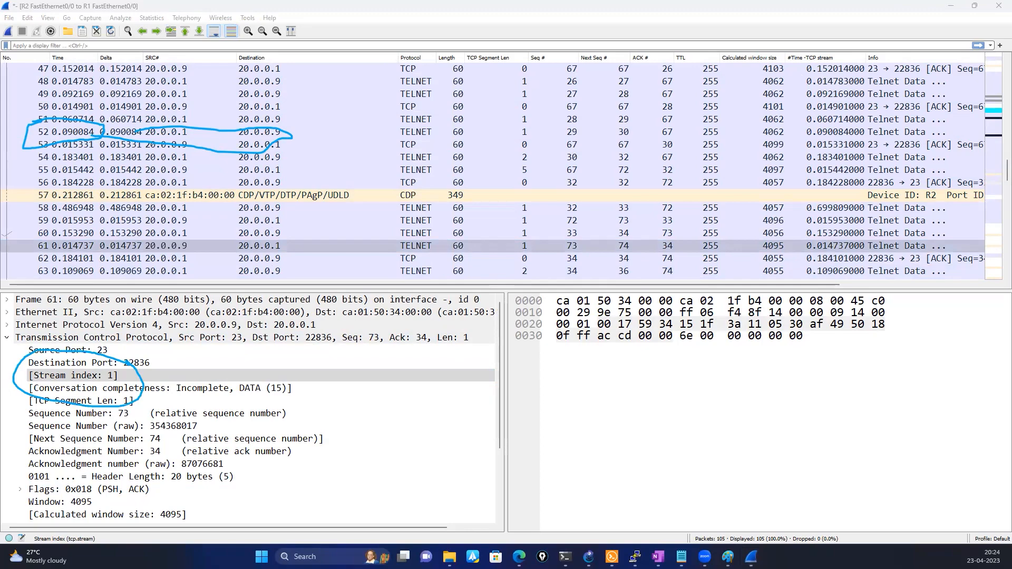
- Select packet 4 near the start of the capture to compare its TCP stream index
scroll(304, 218, "up", 13)
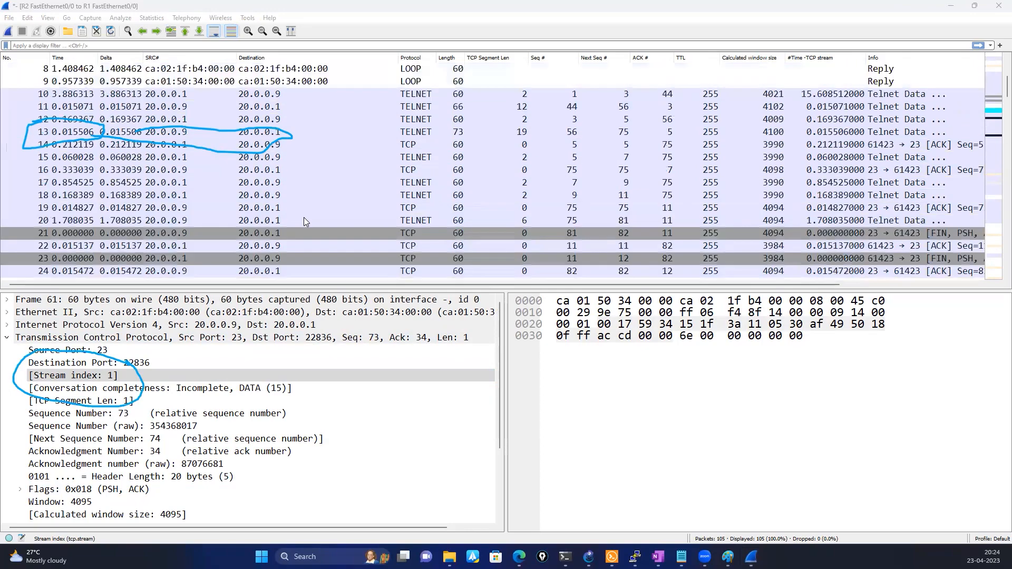
scroll(304, 221, "up", 3)
left_click(153, 105)
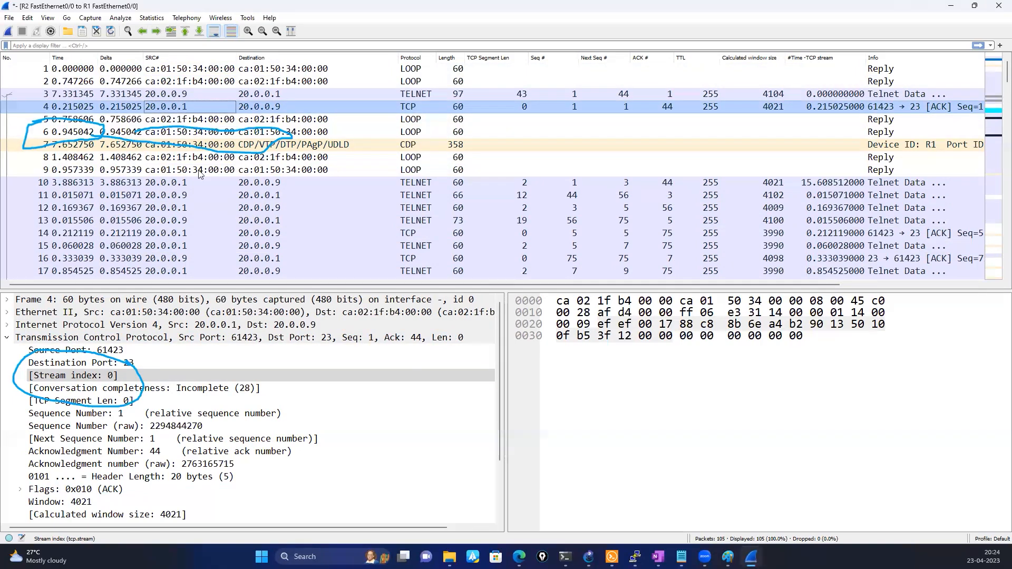
- Go through the capture down to keep-alive packets 94 and 95 and clear the screen marks
scroll(214, 216, "down", 4)
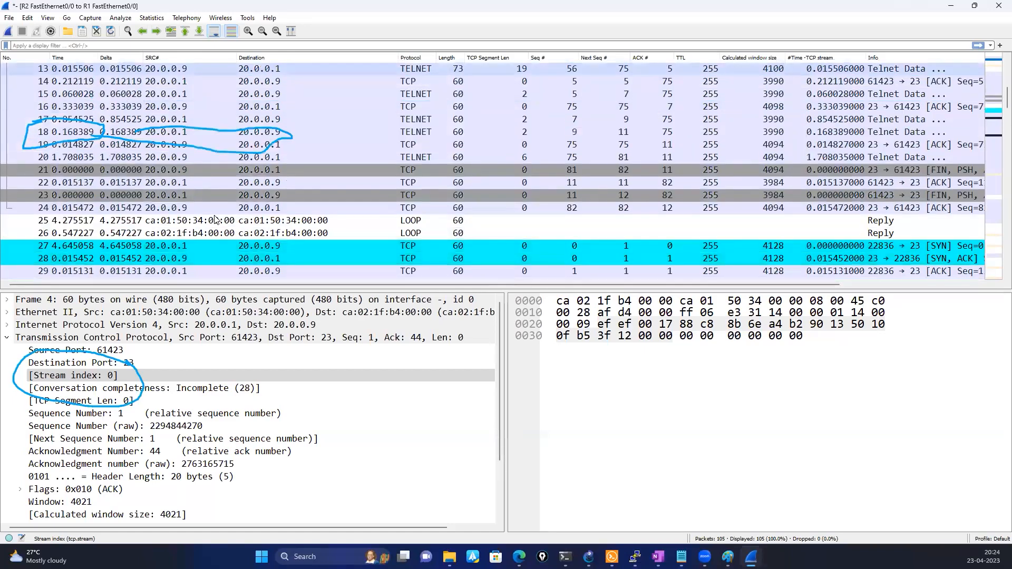
scroll(214, 217, "down", 8)
scroll(214, 217, "up", 3)
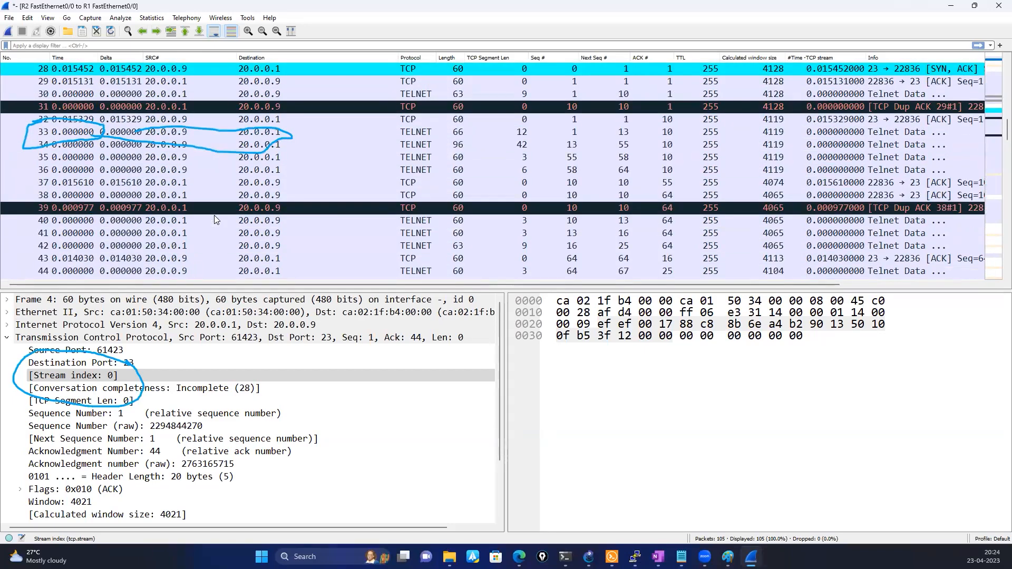
scroll(214, 220, "down", 10)
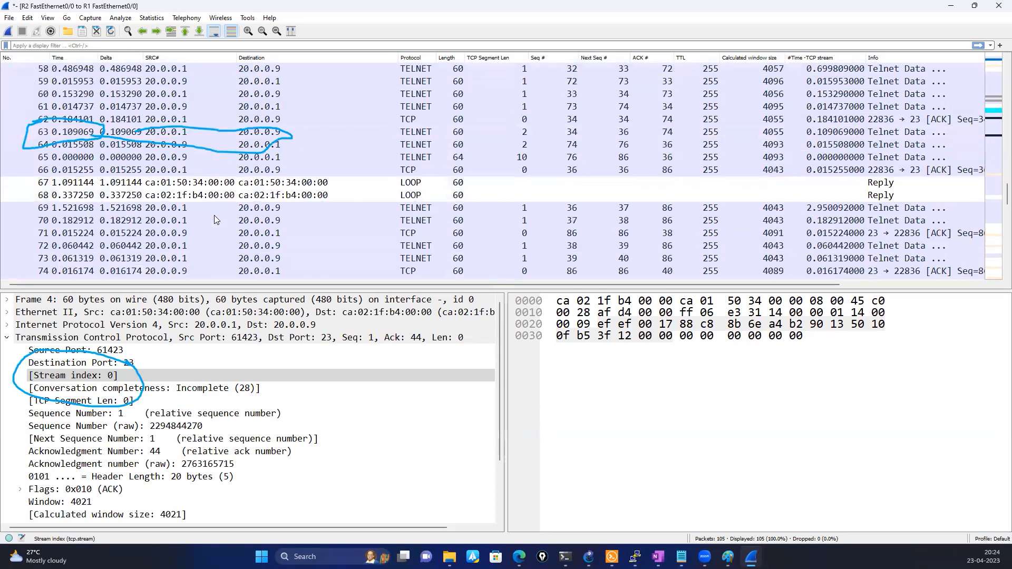
scroll(214, 221, "down", 9)
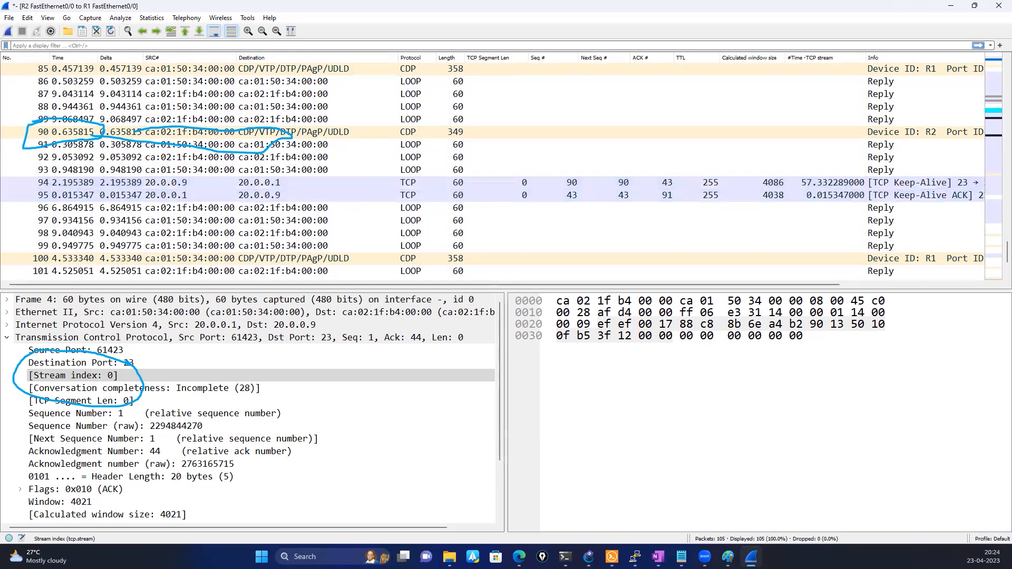
key("Escape")
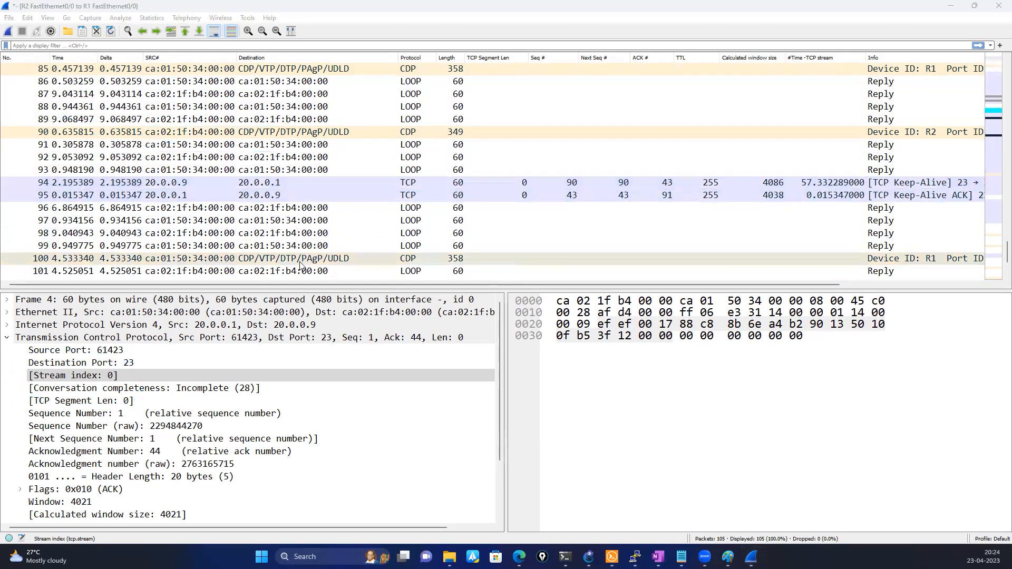
- Check the topics list in Notepad, then switch to Paint and delete the entire existing TCP drawing
key("alt+Tab")
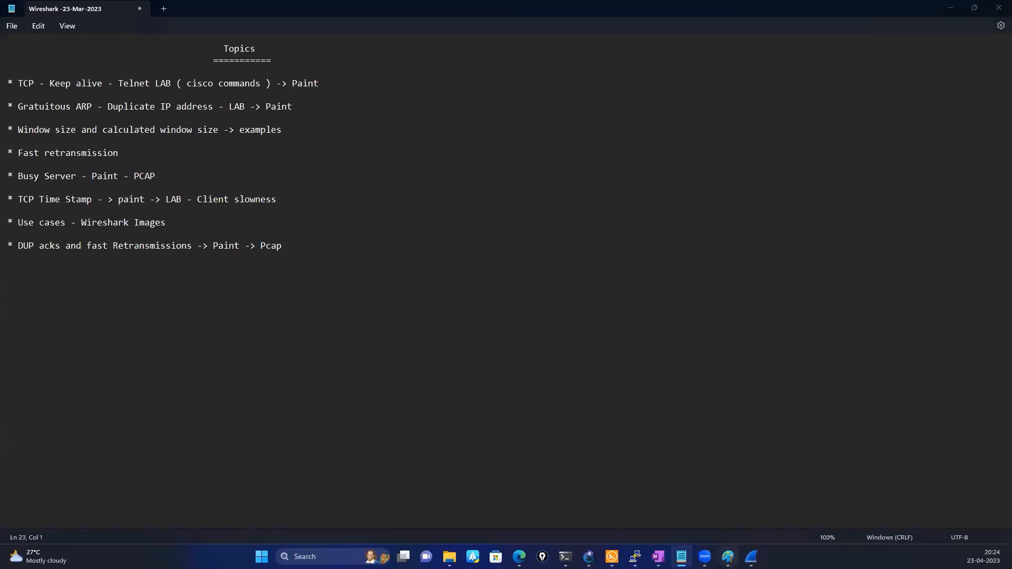
left_click(728, 556)
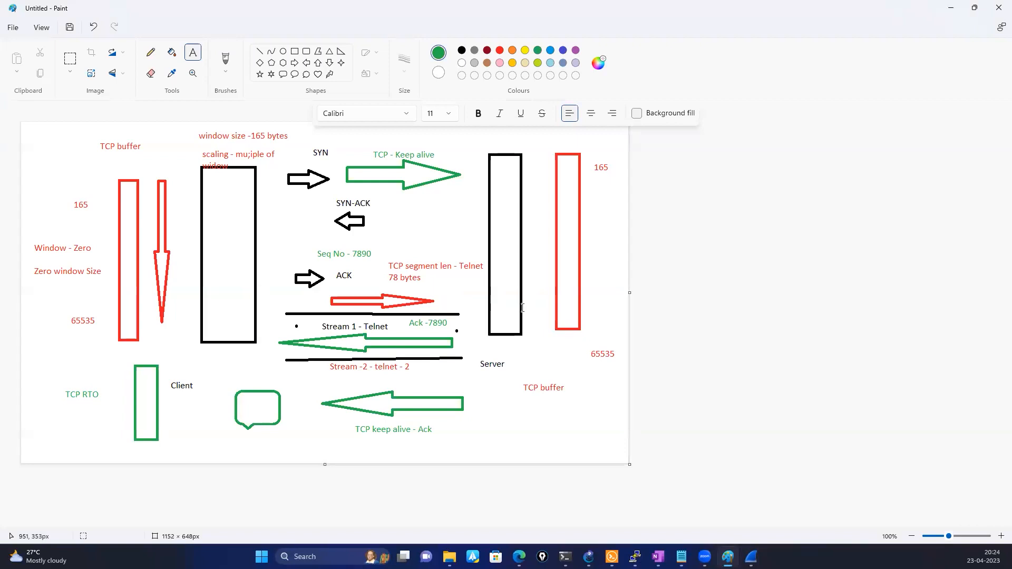
key("ctrl+a")
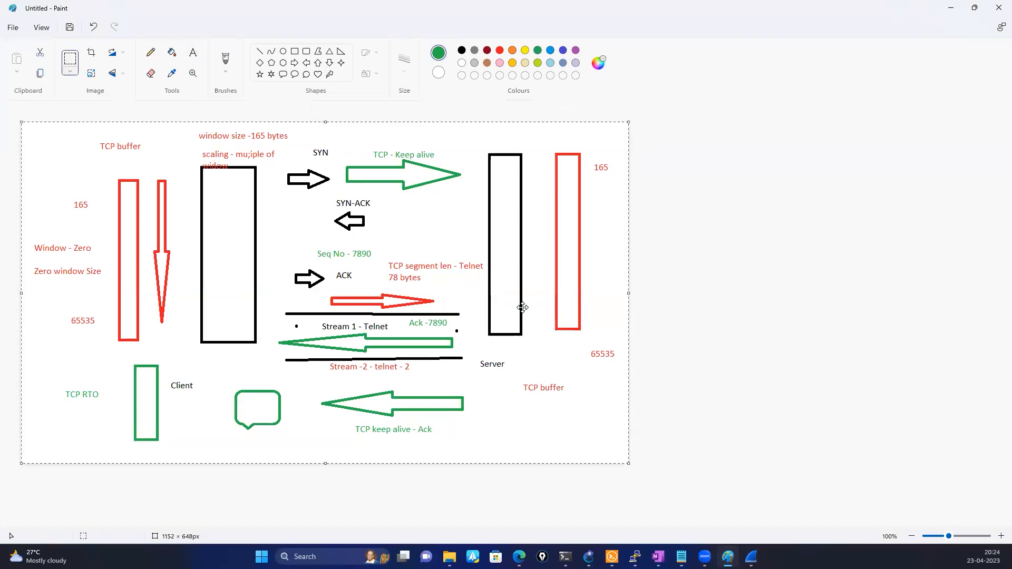
key("Delete")
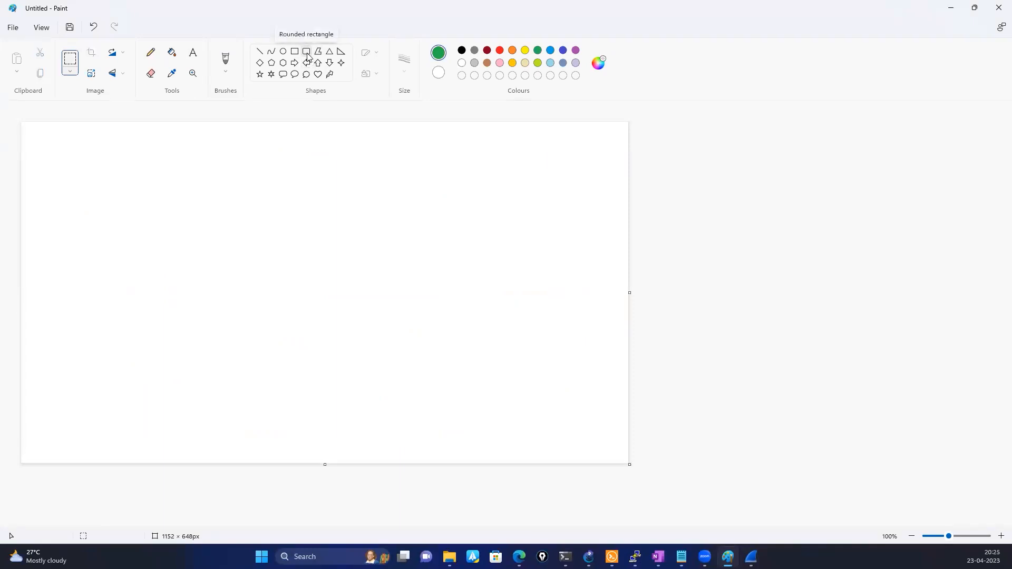
- Draw two green rounded rectangles side by side in the upper part of the canvas
left_click_drag(317, 169, 395, 218)
left_click_drag(153, 177, 228, 221)
left_click(269, 240)
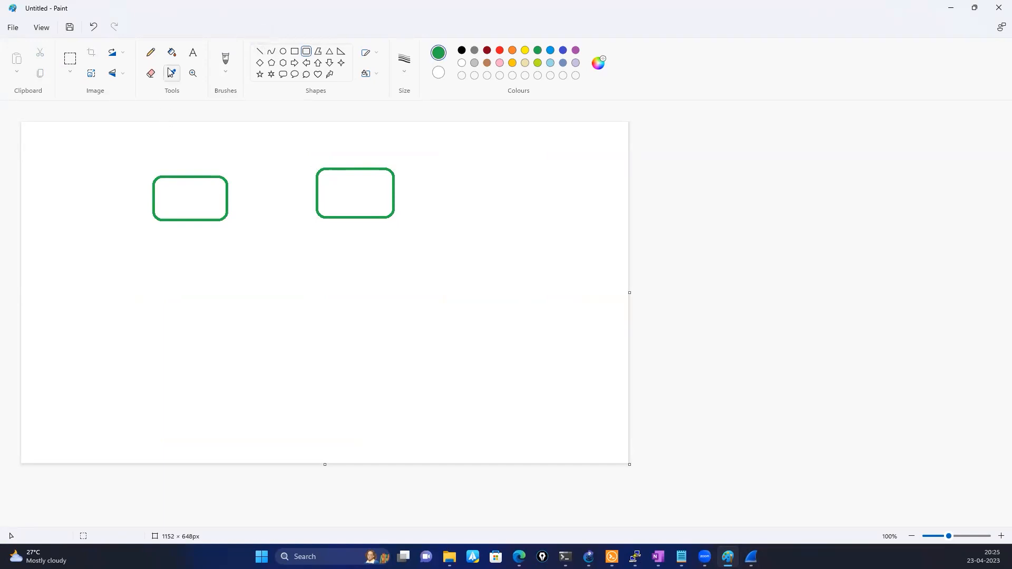
- Add the red text label "10.0.0.1/ 24" above the left green box
left_click(187, 154)
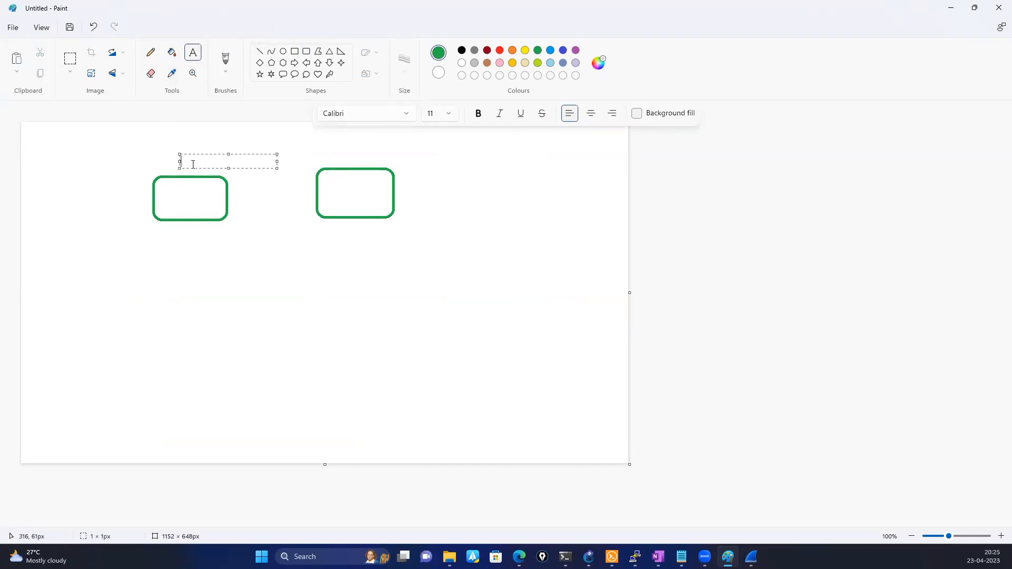
left_click(500, 50)
type("10")
type(".0.o")
type("0.1")
type("/ 24")
left_click(174, 254)
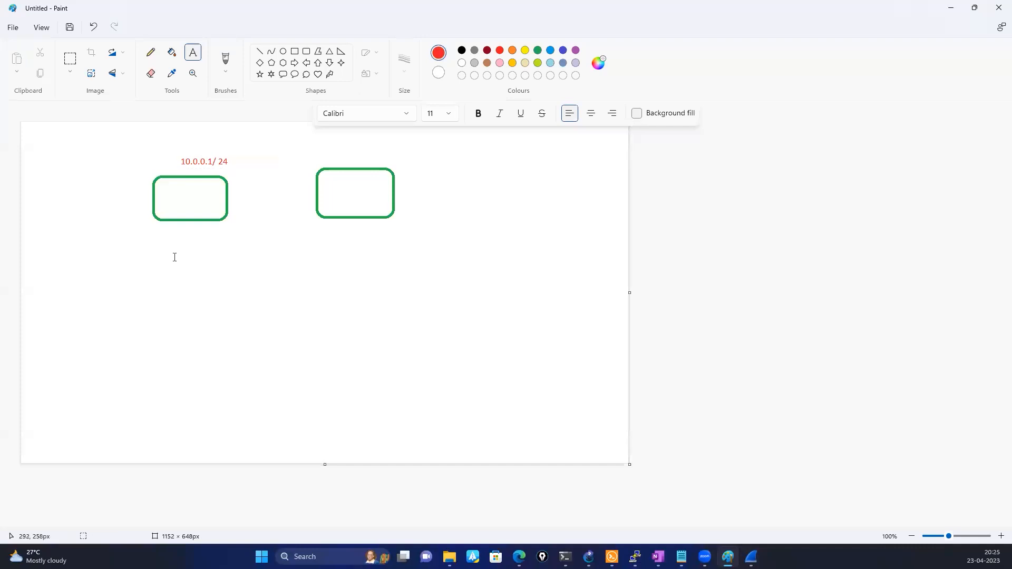
- Add the red text label "30.0.0.1 /24" to the left of the left green box
left_click(174, 250)
left_click(100, 194)
left_click(82, 209)
type("30.0.0.2")
key("BackSpace")
type("1 /24")
left_click(185, 247)
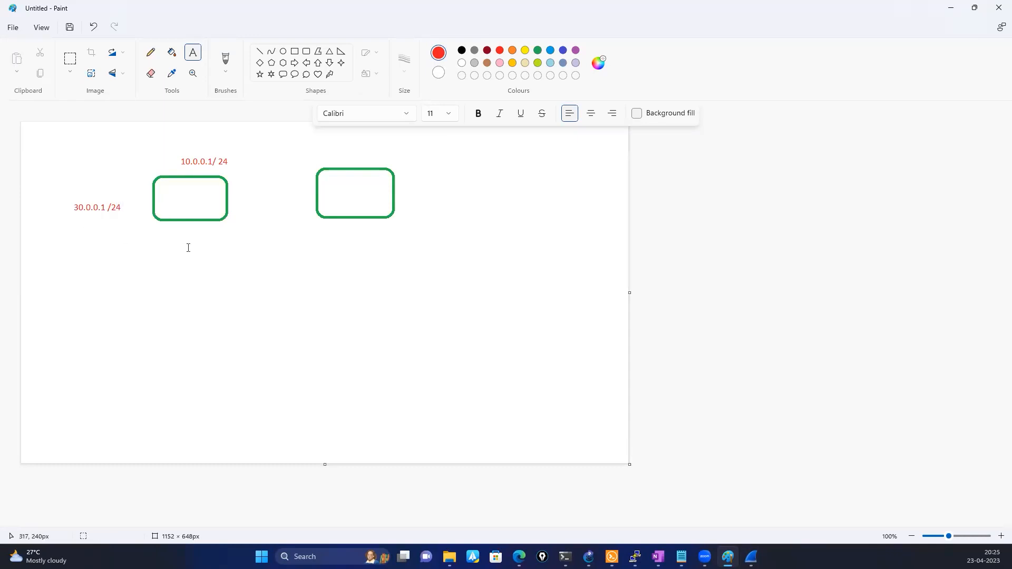
- Label the right green box in red with "40.0.0.1/24" above it and "50.0.0.1/24" below it
left_click(354, 153)
type("40.0.0.1/24")
left_click(438, 258)
left_click_drag(340, 235, 437, 249)
type("50.0.0.")
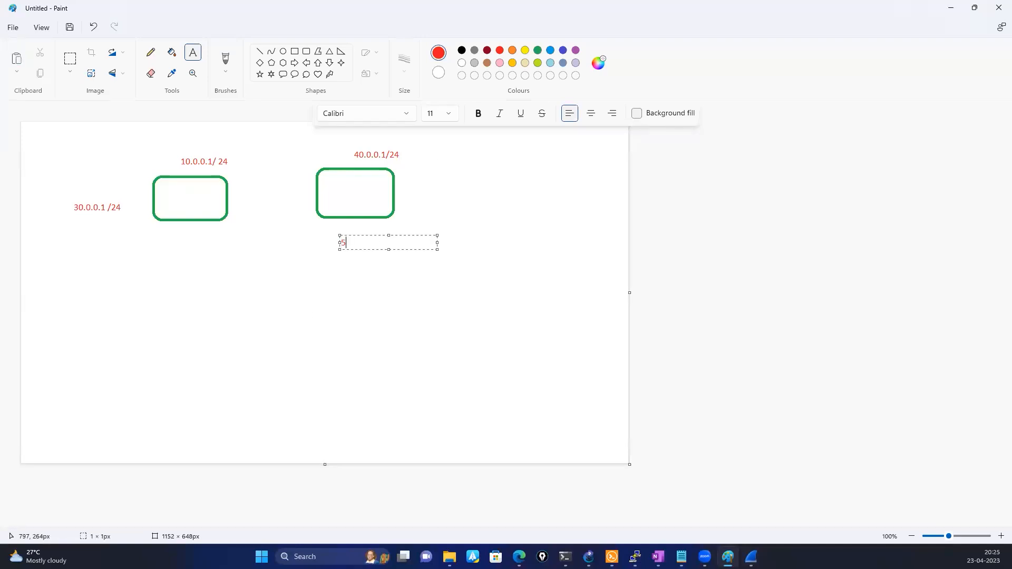
type("1/24")
left_click(240, 290)
- Draw two red rounded rectangular callouts, one beneath each green box, to represent the hosts
left_click(285, 75)
mouse_move(170, 285)
left_mouse_down()
mouse_move(183, 327)
mouse_move(214, 341)
mouse_move(216, 328)
left_mouse_up()
mouse_move(331, 279)
left_mouse_down()
mouse_move(390, 320)
mouse_move(384, 327)
left_mouse_up()
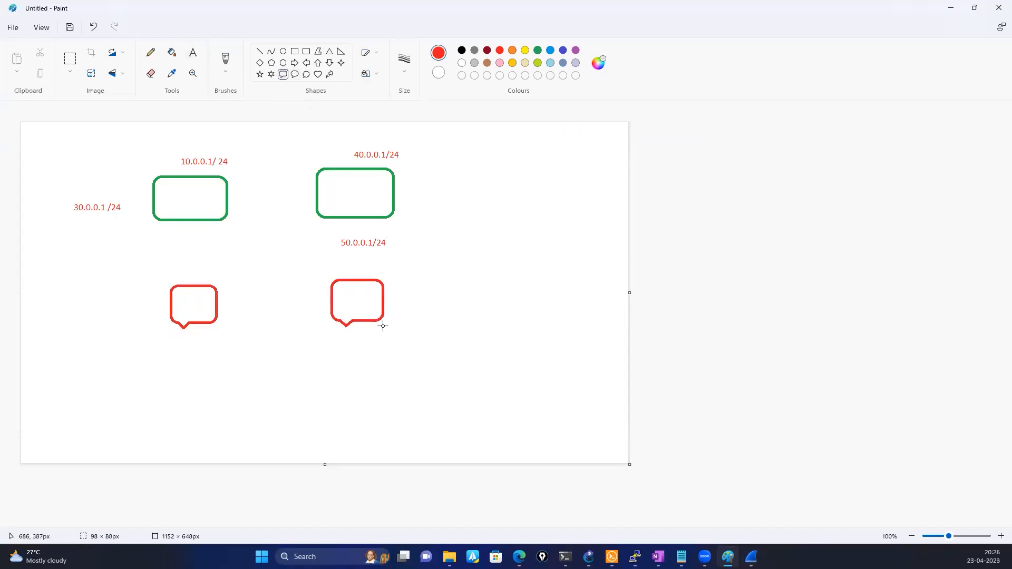
left_click(443, 300)
- Connect the left green box to the callout beneath it with a red line about 37 × 130 px
left_click(261, 52)
left_click(171, 221)
left_click_drag(171, 221, 189, 287)
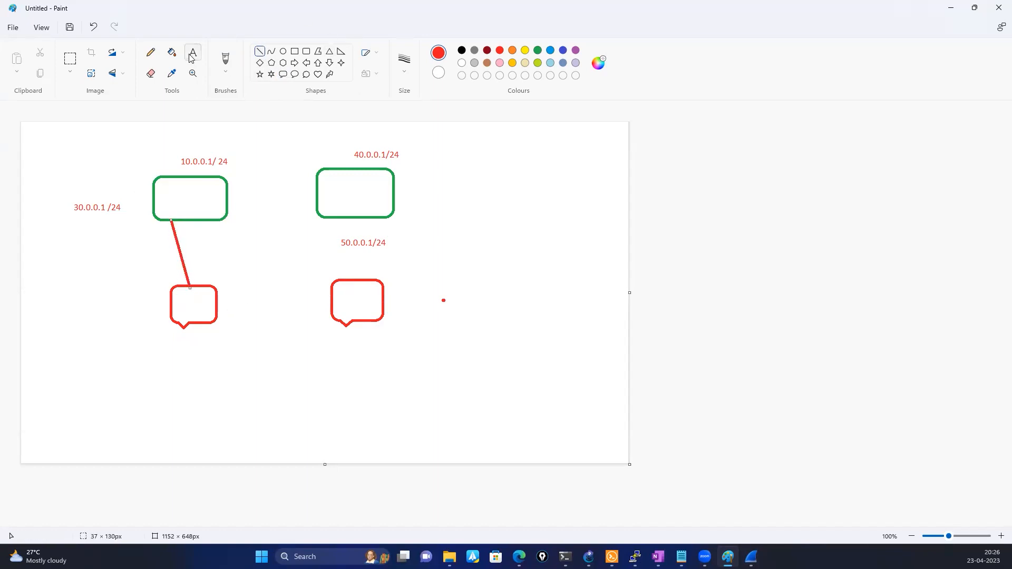
- Add the red text "30.0.0.5 / 42 gateway 30.0.0.1" beneath the left callout
left_click(172, 351)
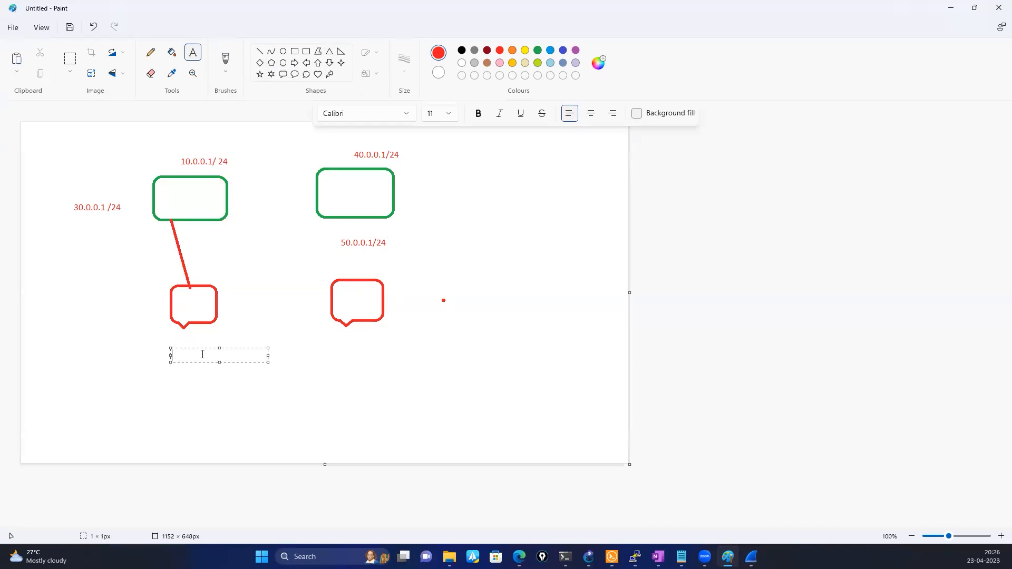
type("30.0.0.5 / 42 gatewa")
type("y - 2")
key("BackSpace")
type("30,")
key("BackSpace")
key("BackSpace")
key("Right")
key("BackSpace")
type(".0.0")
left_click(314, 353)
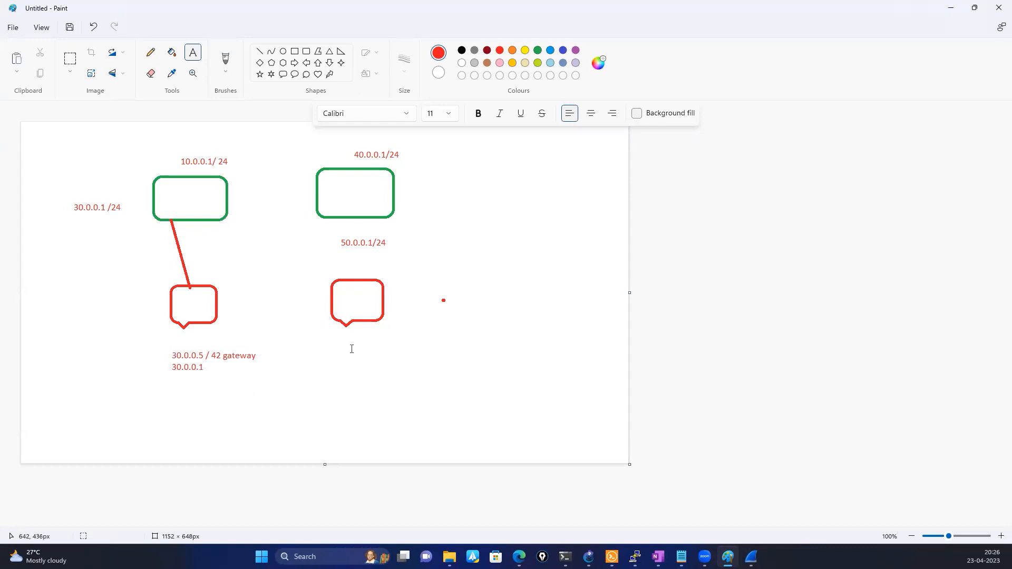
- Add the indigo text "50.0.0.2/24 gateway 50.0.0.1" beneath the right callout
left_click(538, 50)
left_click(563, 51)
left_click(333, 360)
type("50")
type(".0.0.")
type("2/24")
type(" gateway")
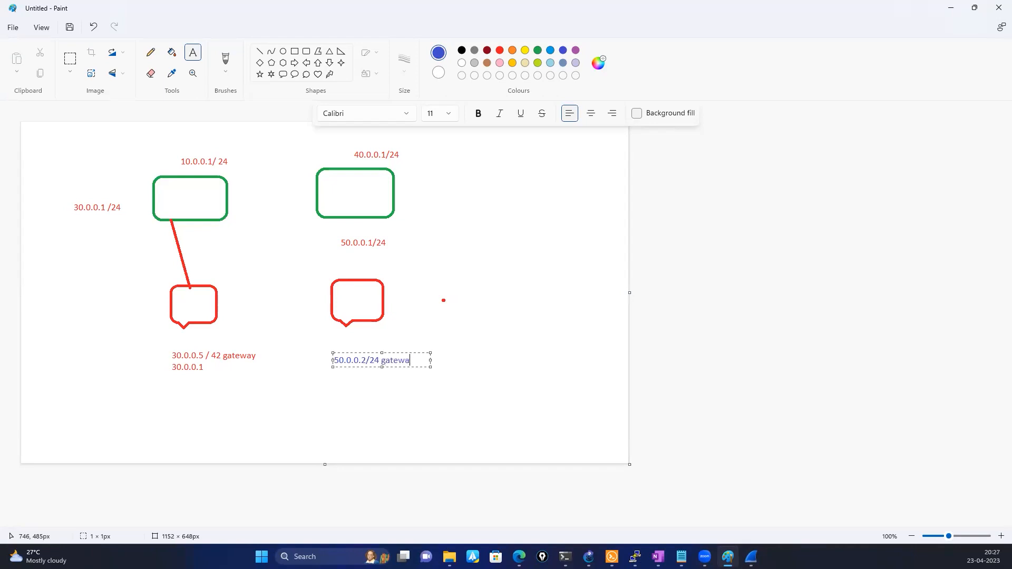
type(" 50.0.0.")
type("1")
left_click(468, 326)
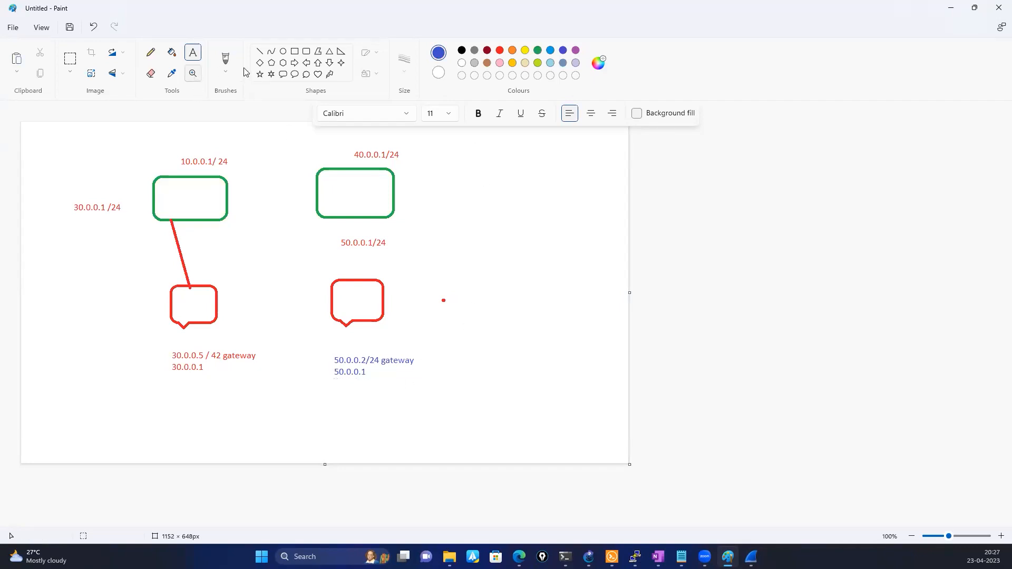
- Draw purple lines connecting the right green box to its callout and the two green boxes to each other
left_click(258, 53)
left_click_drag(332, 218, 345, 283)
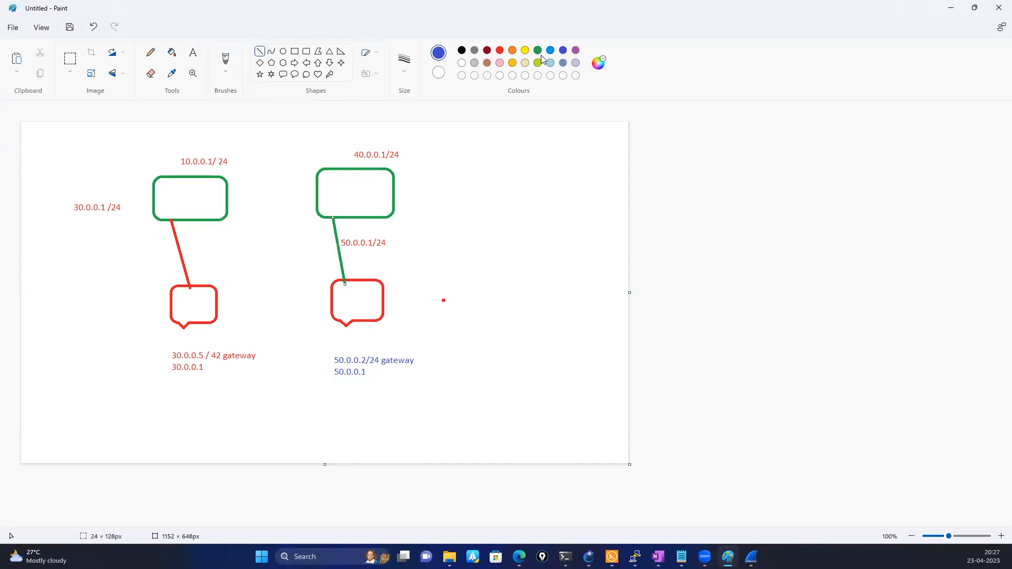
left_click(576, 51)
left_click_drag(228, 189, 315, 186)
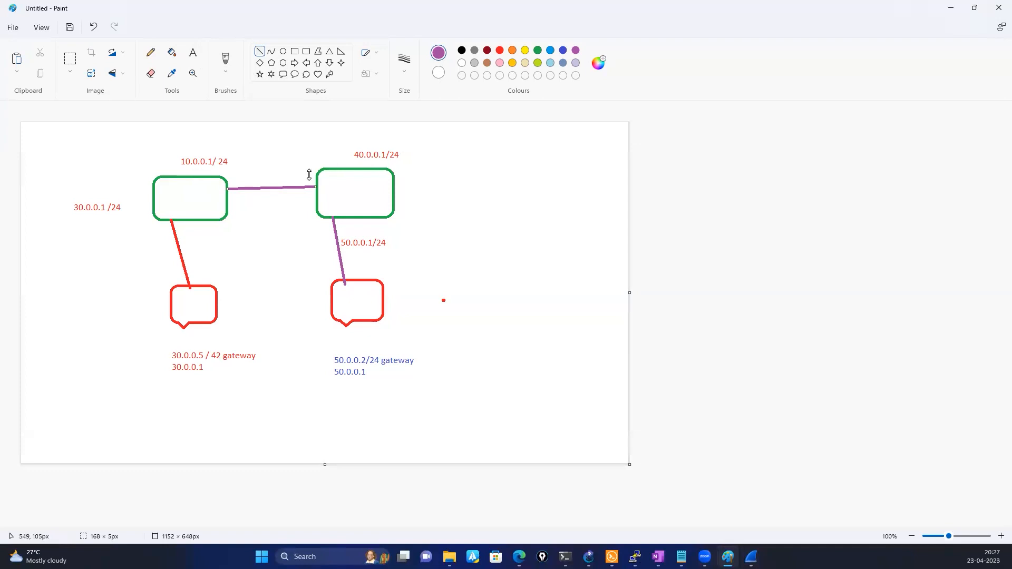
- Label the link between the green boxes with "10.0.0.1" in purple and ".2" in orange
left_click(193, 53)
left_click_drag(245, 166, 239, 180)
left_click(239, 182)
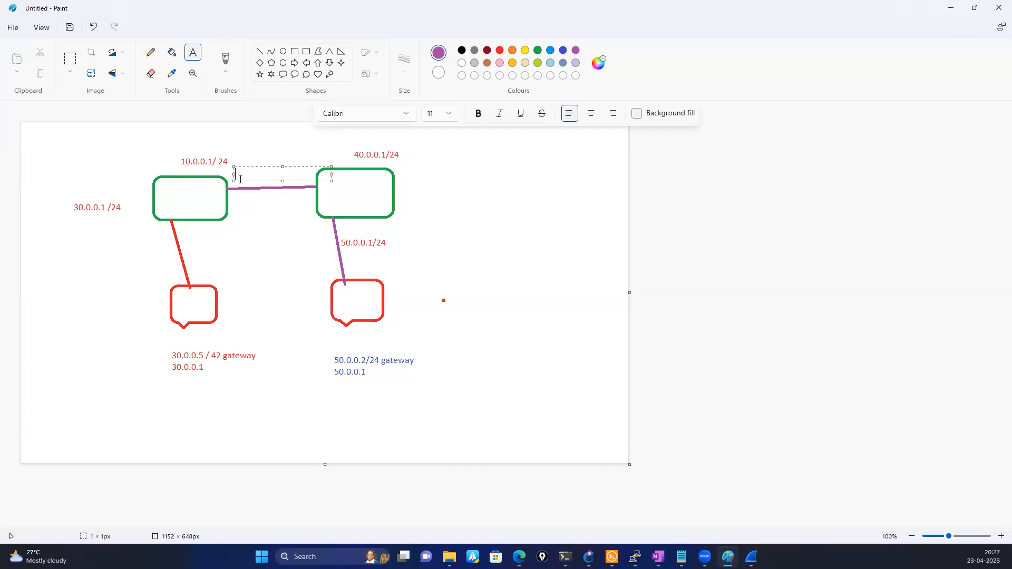
type("10.0.0.1")
left_click(512, 51)
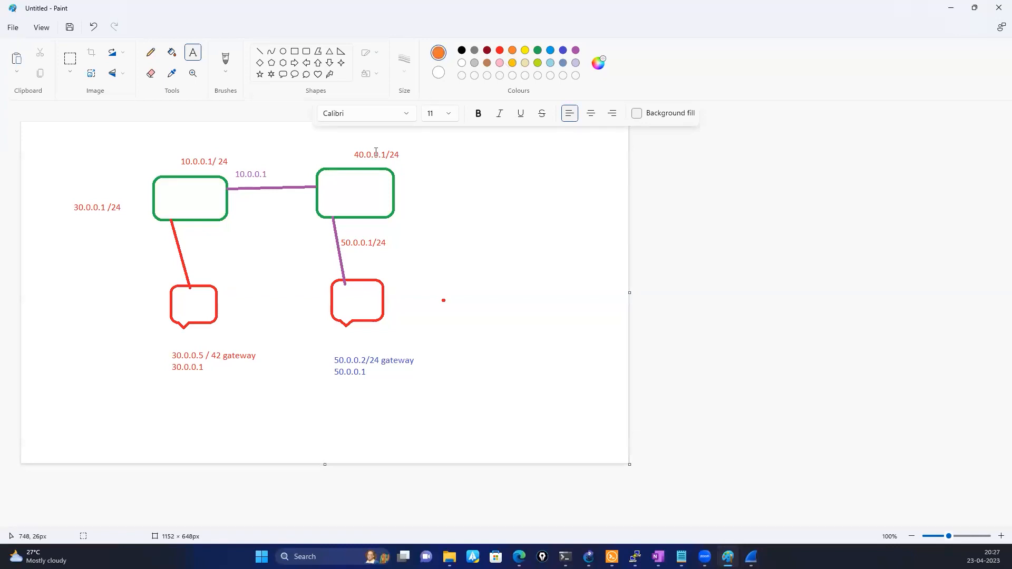
left_click(294, 169)
type(".2")
left_click(281, 260)
- Frame the two address labels above the link with an orange rectangle
left_click(295, 52)
left_click_drag(233, 165, 312, 181)
left_click(461, 175)
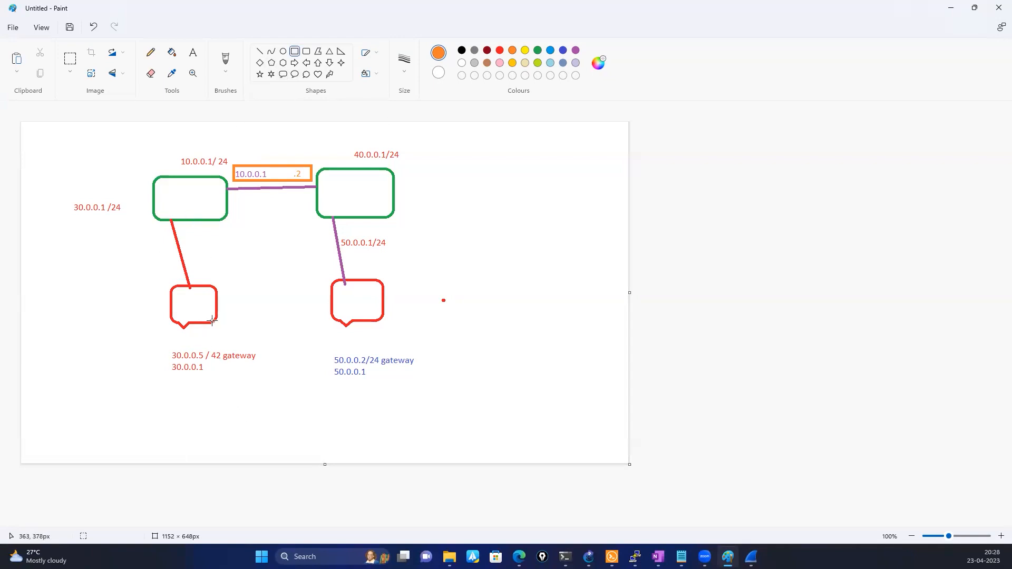
- Start a dark red text block beside the diagram with "src ip : 30.0.0.4" and "dst ip : 50.0.0.2"
left_click(194, 53)
left_click_drag(459, 245, 558, 231)
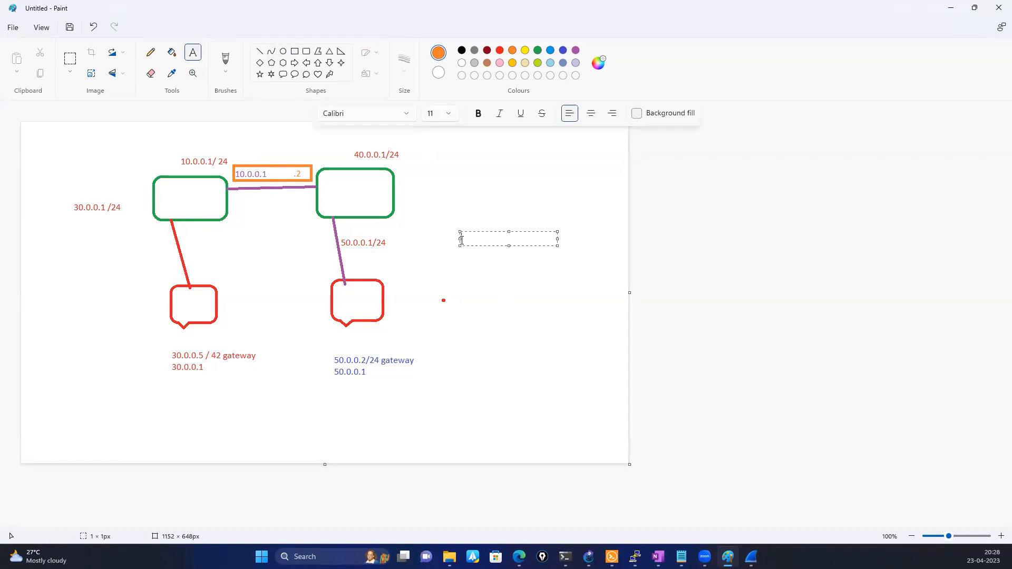
left_click(487, 50)
type("src ip : 30.0.0.4")
key("Return")
type("dst ip")
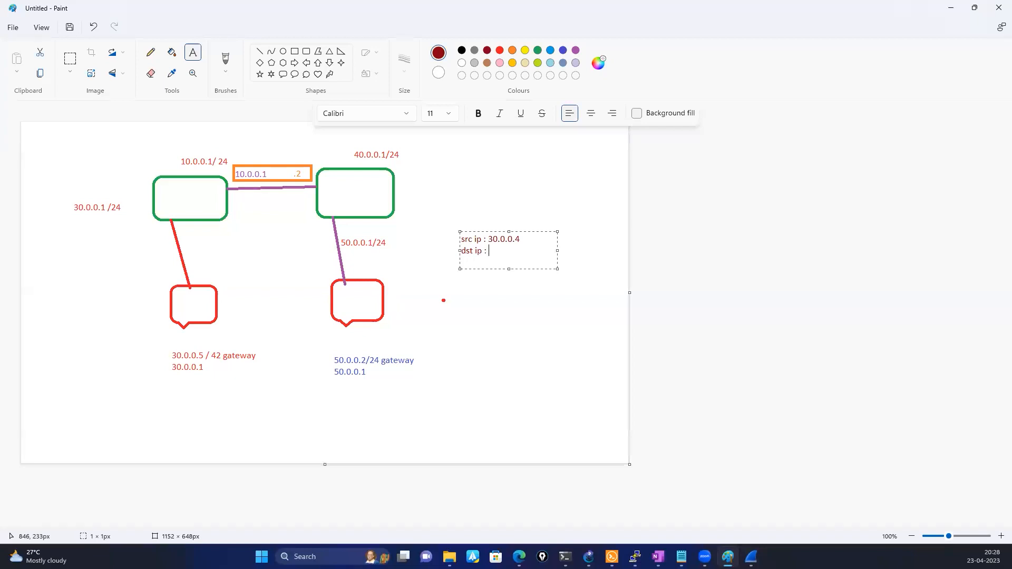
type(" : 50.0.0.2")
key("Return")
- Add the lines "src mac : aa" and "dst mac :dd" to the address text block
type("src mac ")
type(": aa ")
type("dst mac ")
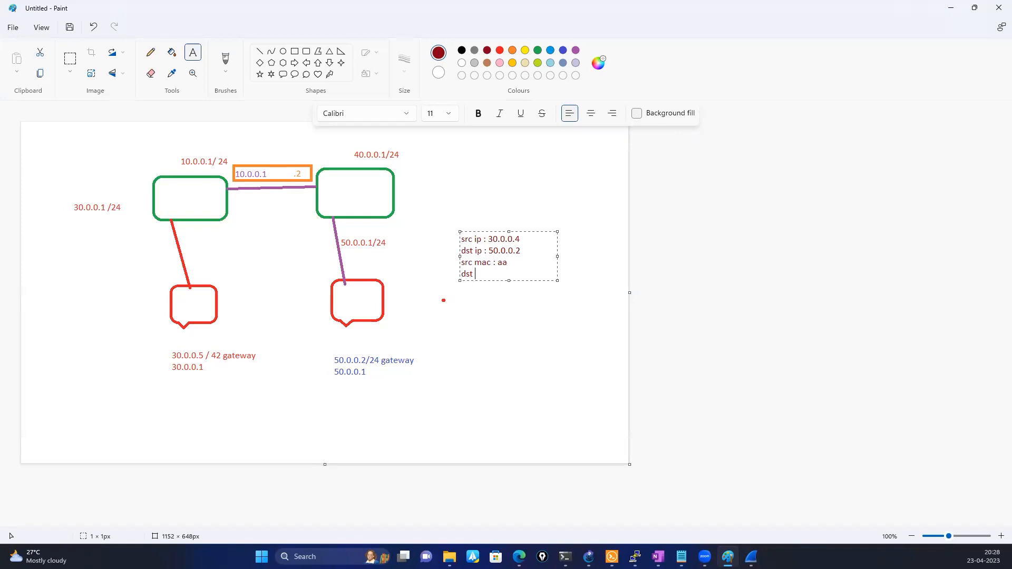
type(":")
type("dd")
left_click(396, 332)
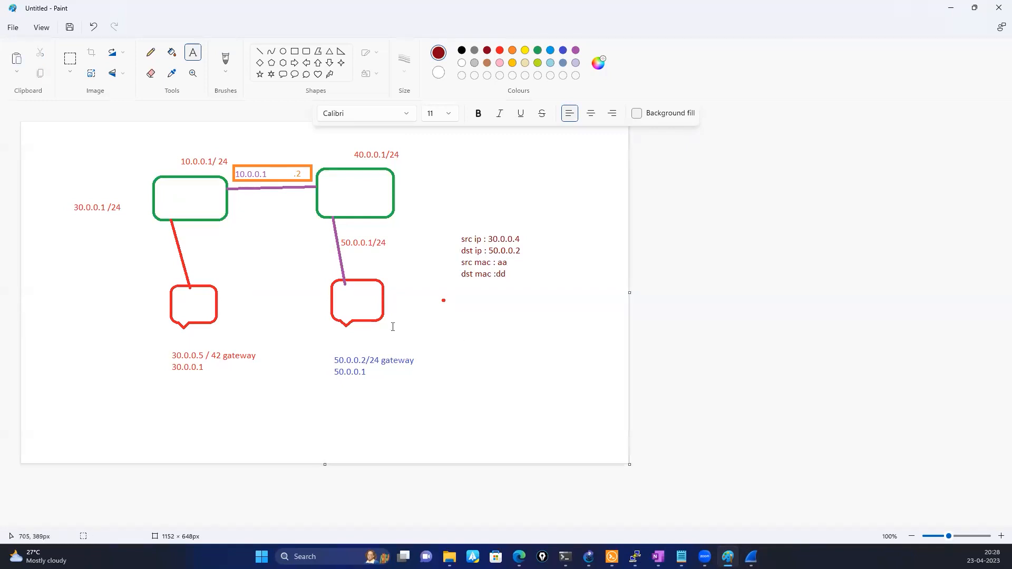
- Write the MAC labels "dd" inside the right callout and "aa" inside the left callout
left_click(342, 291)
type("dd")
left_click(216, 319)
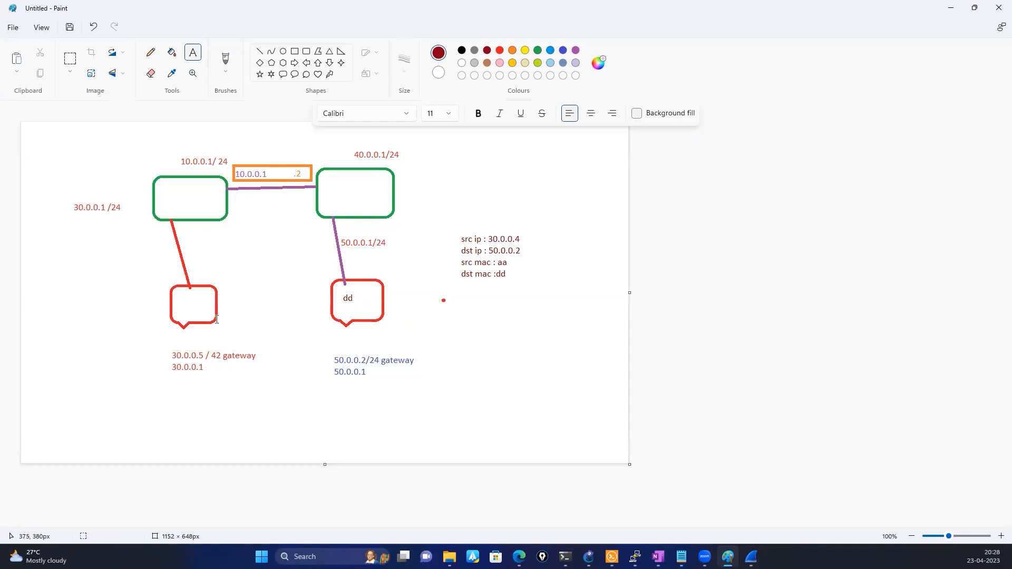
left_click(184, 298)
type("aa")
left_click(266, 386)
left_click(542, 278)
left_click(497, 288)
left_click(501, 272)
left_click(485, 325)
left_click(505, 263)
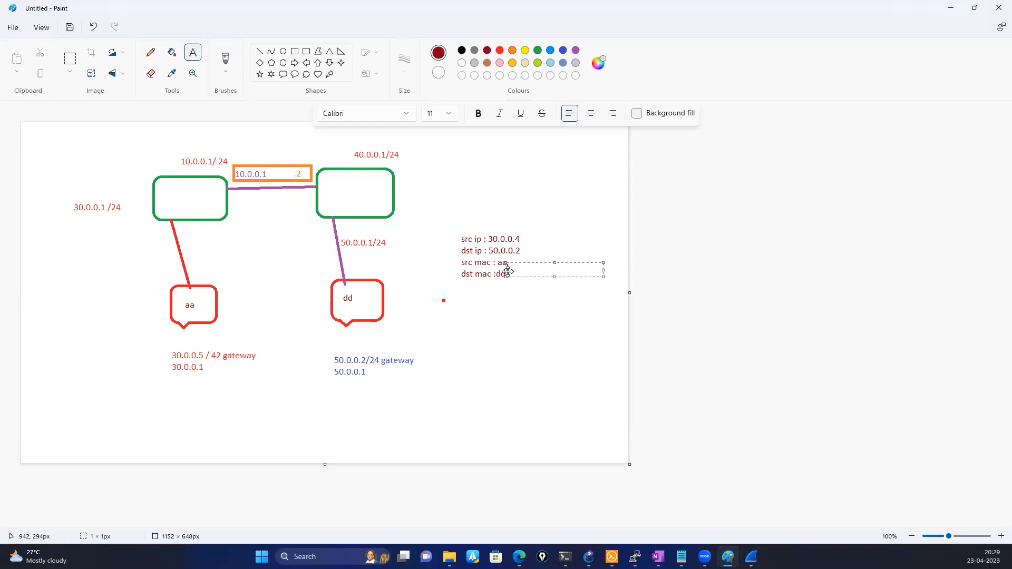
left_click(490, 295)
left_click(482, 277)
left_click(465, 310)
- Start a new text block below the address block with the heading "ARP request - Broadcast"
left_click(197, 56)
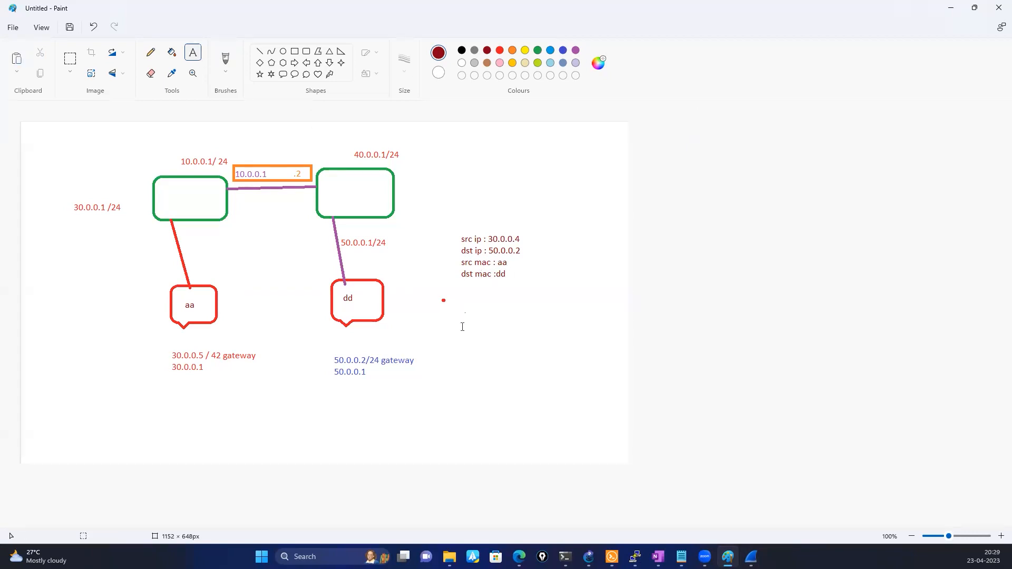
left_click(463, 306)
type("APP")
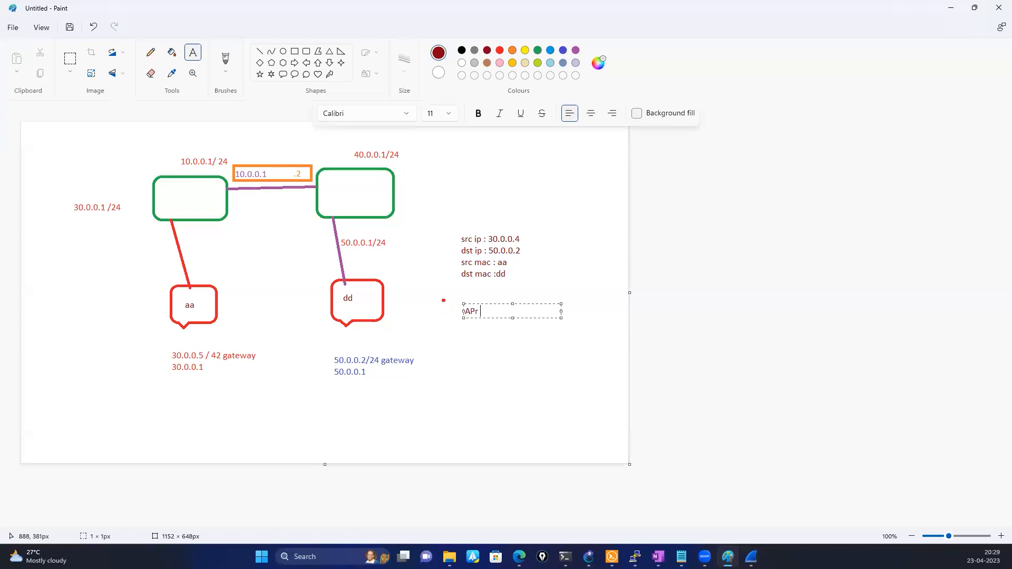
key("BackSpace")
type("P")
key("BackSpace")
key("BackSpace")
type("RP")
key("BackSpace")
type("P ")
type("re")
type("quest")
type(" - Broadc")
type("ast")
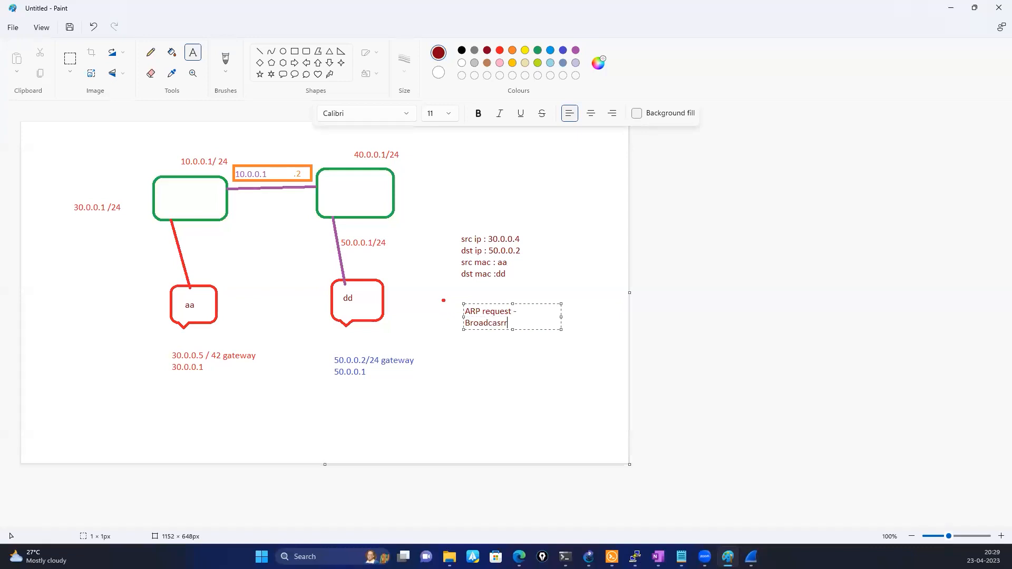
key("BackSpace")
type("t")
key("Return")
- Add the lines "sender IP - 30.0.0.4" and "Destination IP : 50.0.0.2" below the ARP request heading
type("sendr")
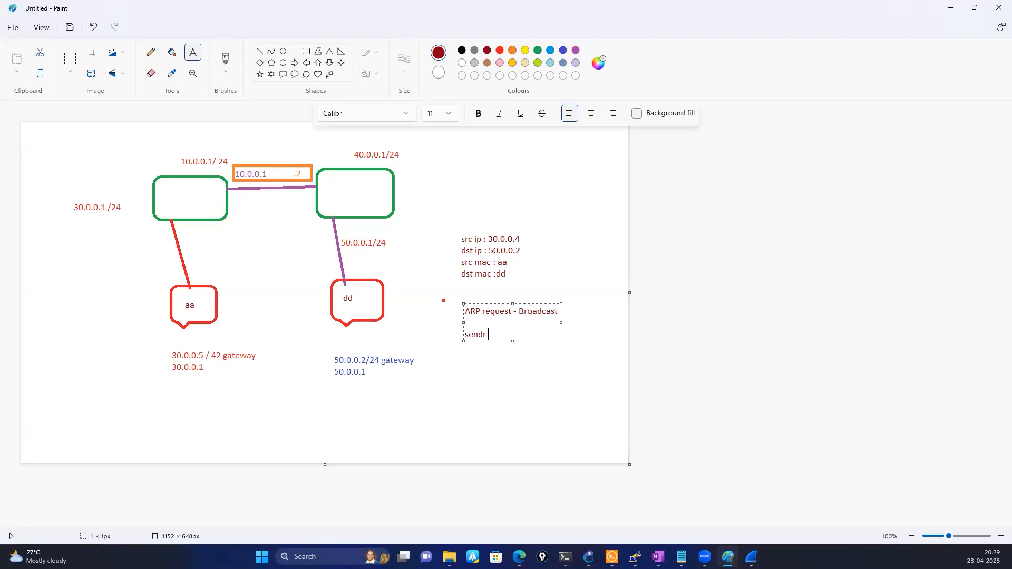
key("BackSpace")
type("er IP - 30.0.0.4")
key("Return")
type("Destinat")
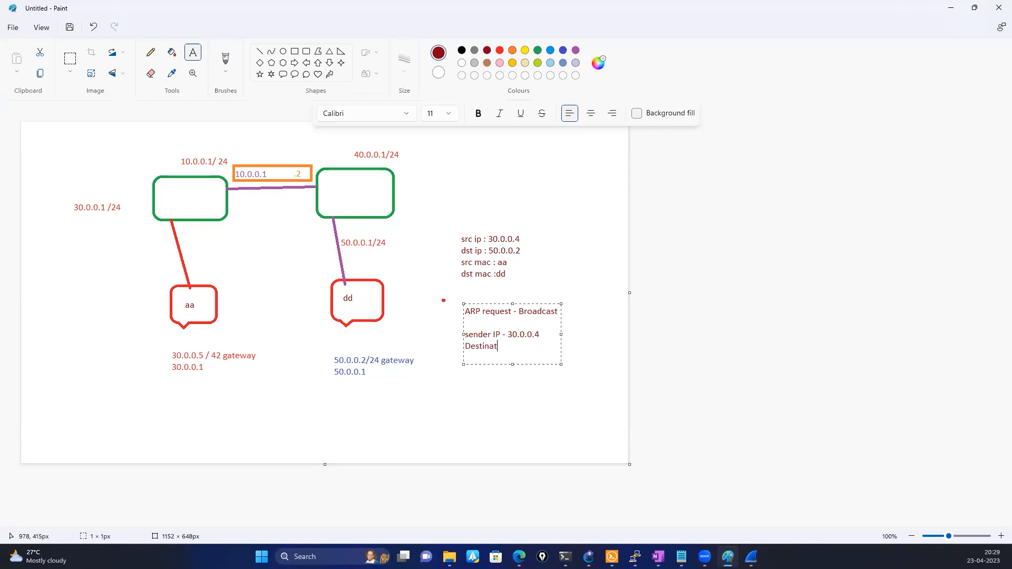
type("ion IP : 50.0.0.2")
key("Return")
- Add the line "SRC MAC : aa" to the ARP request text
type("SRC mac")
key("BackSpace")
key("BackSpace")
key("BackSpace")
type("MAC : aa")
key("Return")
- Add "Des mac : ffff:ffff:ffff:ffff" as the destination entry of the ARP request text
type("DEstination")
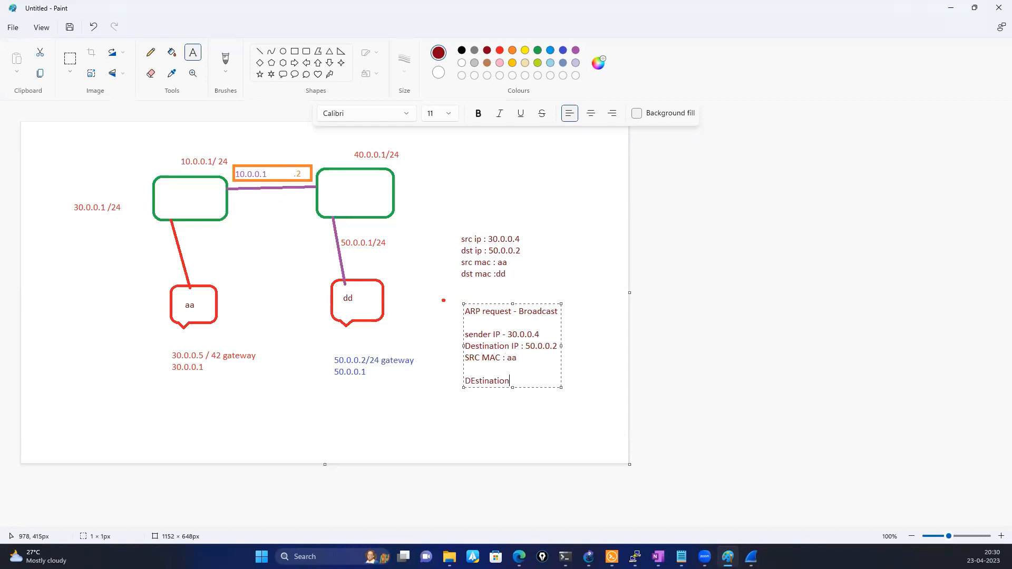
key("BackSpace")
key("BackSpace")
key("BackSpace")
key("BackSpace")
key("BackSpace")
key("BackSpace")
key("BackSpace")
key("BackSpace")
key("BackSpace")
key("BackSpace")
type("es mac : ffff:ffff:ffff:ffff")
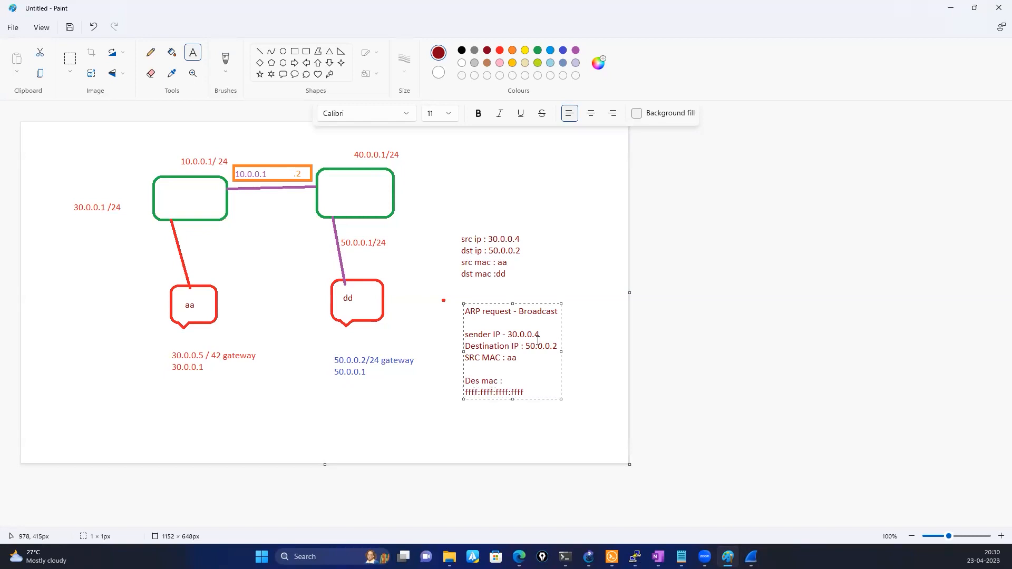
- Append "->" and a red "Arp Broadcast" after the destination MAC in the ARP request text
type(" ->")
left_click(499, 51)
type("Arp")
key("Return")
type("Broadcasr")
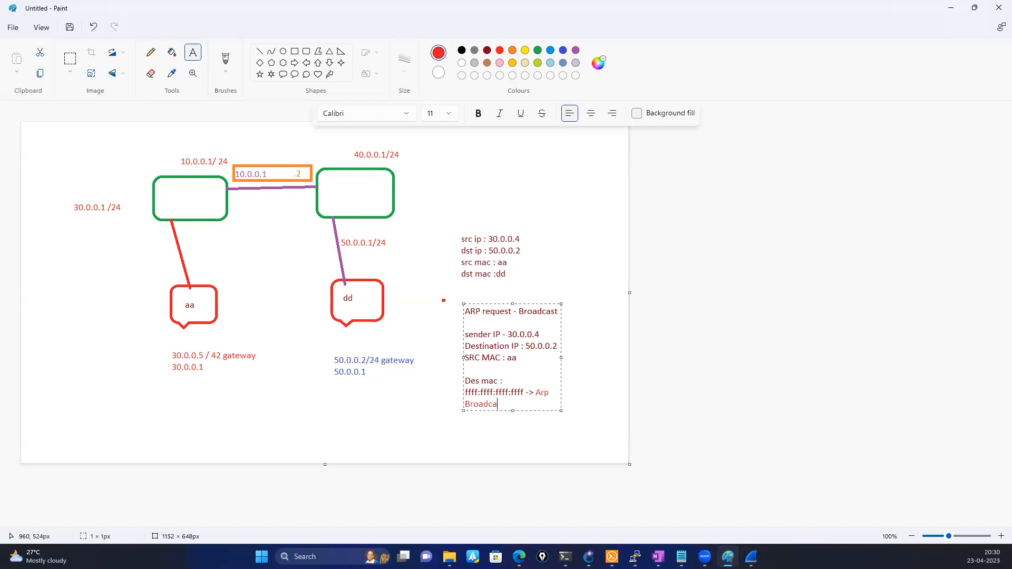
left_click(380, 395)
- Draw two small red right arrows, one below the link between the green boxes and one beside the left host's line
left_click(294, 63)
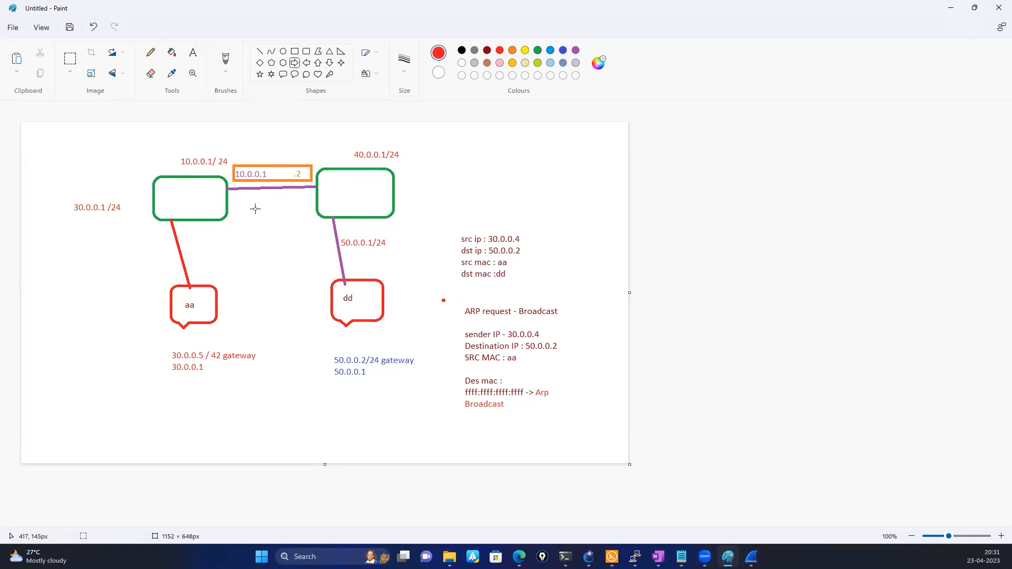
left_click_drag(240, 199, 259, 213)
left_click_drag(192, 230, 204, 249)
left_click(322, 243)
- Add the red label "gg" at the upper-left corner of the left green box
left_click(151, 73)
left_click(193, 53)
left_click(131, 165)
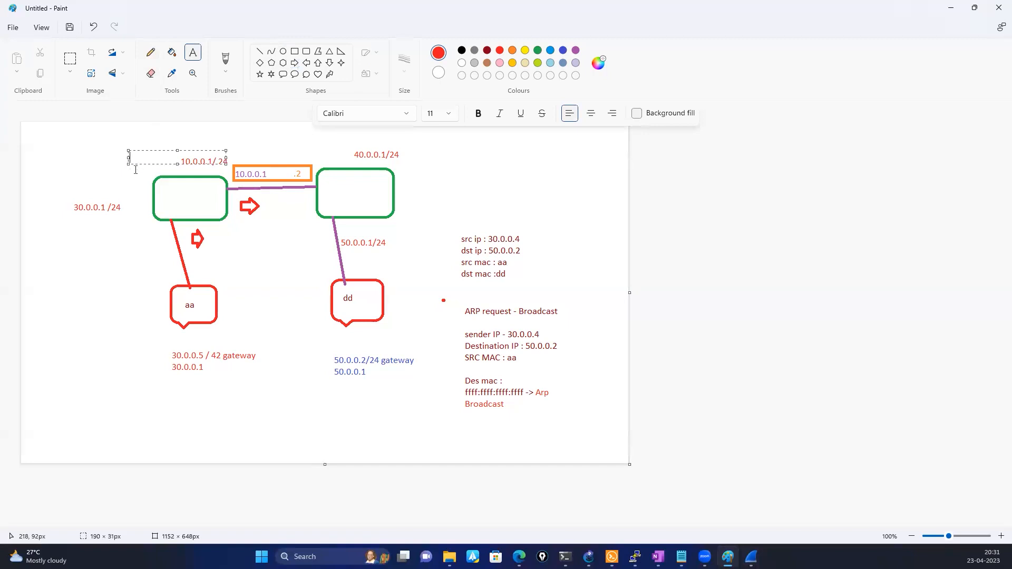
left_click(135, 169)
left_click(136, 169)
type("gg")
left_click(224, 270)
- Draw a tall red up arrow beside the left callout and a red down arrow about 27 × 172 px beside the 30.0.0.1 label
left_click(317, 63)
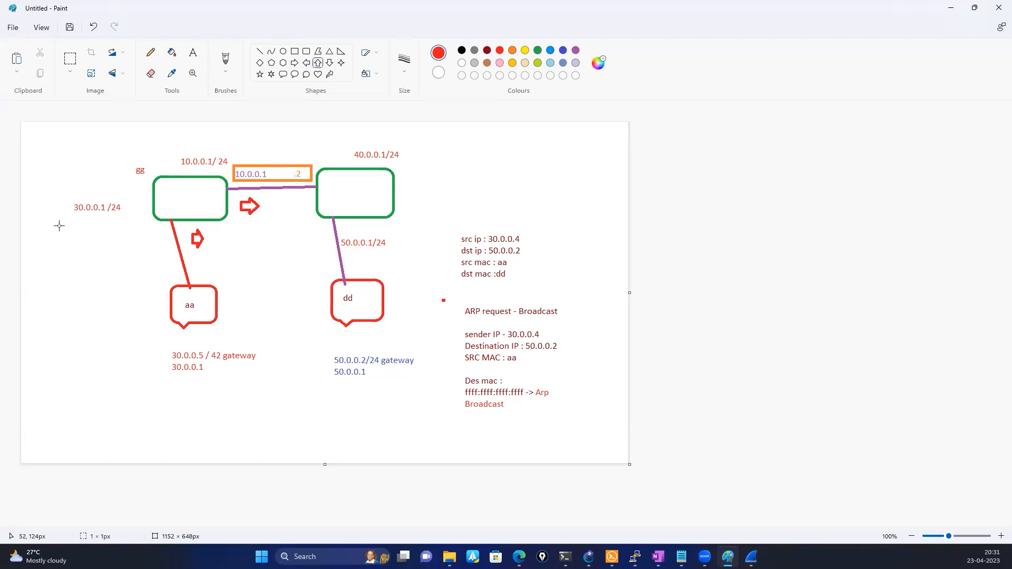
left_click_drag(74, 252, 93, 335)
left_click(141, 310)
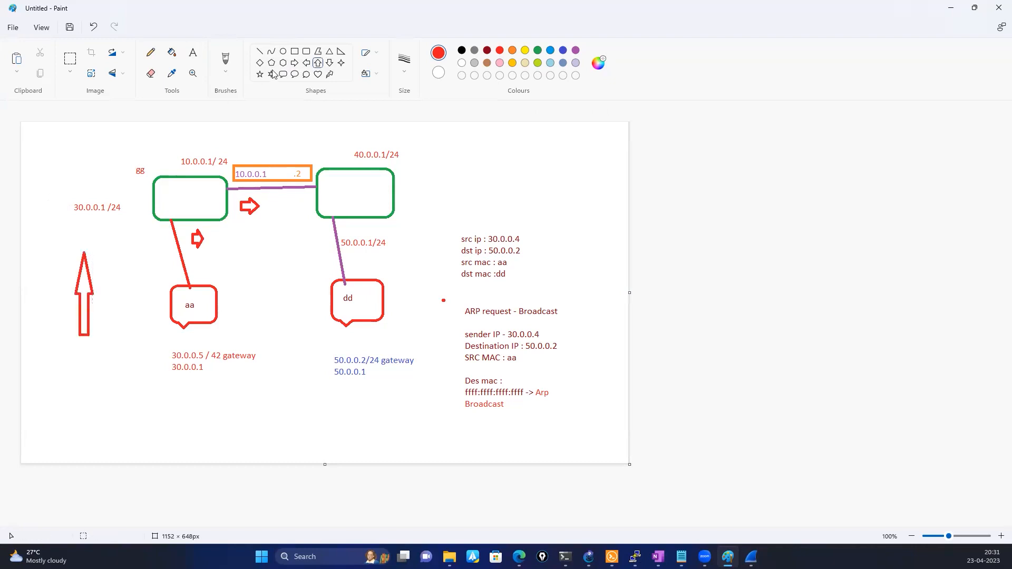
left_click(329, 63)
left_click_drag(38, 150, 52, 240)
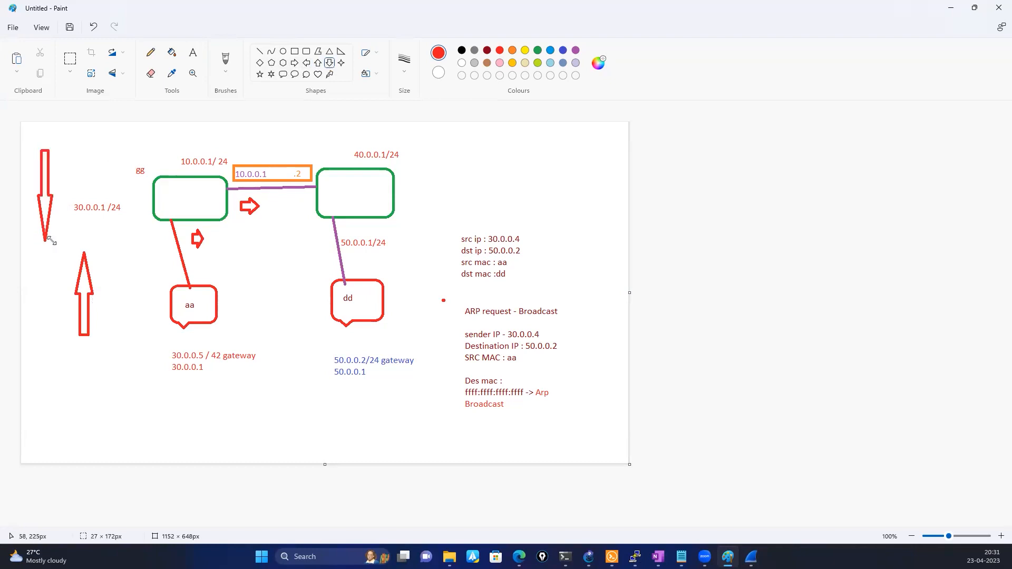
- Add the red label "ARP Reply" above the 30.0.0.1 /24 label, beside the tall down arrow
left_click(194, 53)
left_click(77, 150)
type("AP")
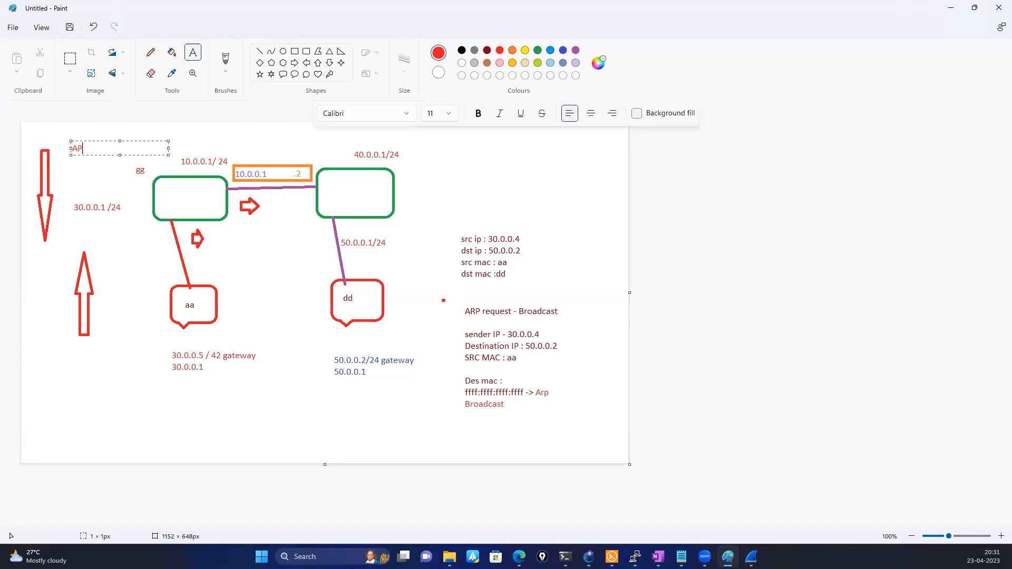
key("BackSpace")
type("RP Reply")
- Add the red label "Arp Request" below the tall up arrow
left_click(75, 374)
left_click(75, 375)
type("Arp ")
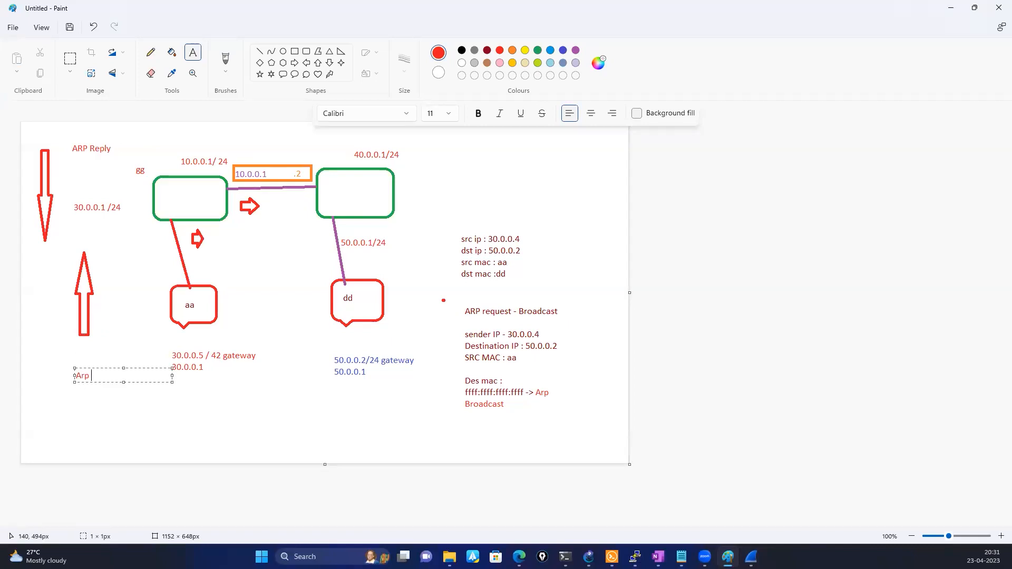
type("Request")
left_click(118, 427)
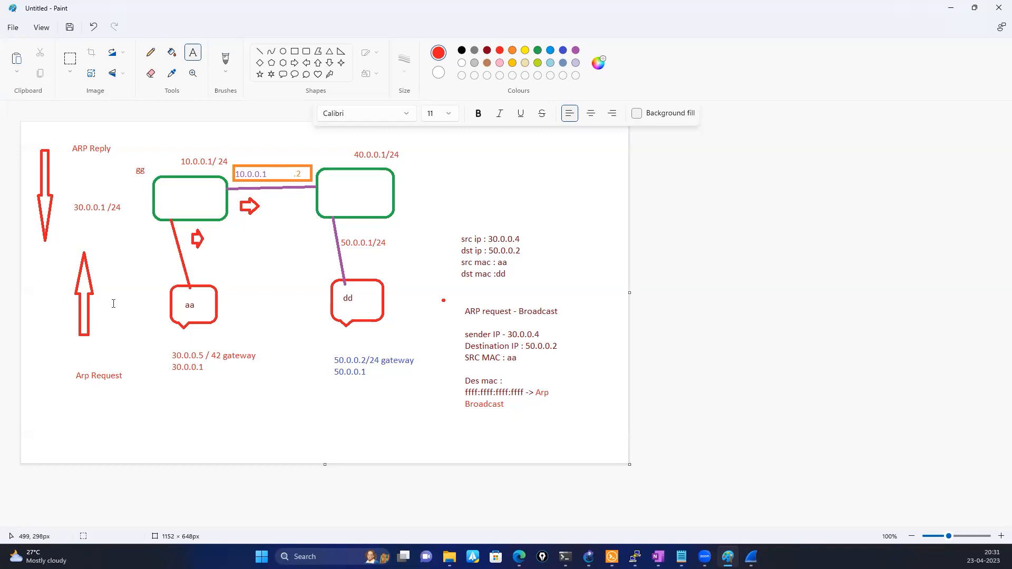
- Append a red "-> gg" after "Arp" on the destination MAC line of the ARP request text
left_click(518, 389)
left_click(540, 403)
left_click(548, 392)
type("-> gg")
- Add the red label "gg" directly below the "ARP Reply" label
left_click(90, 353)
left_click(81, 175)
type("gg")
left_click(81, 369)
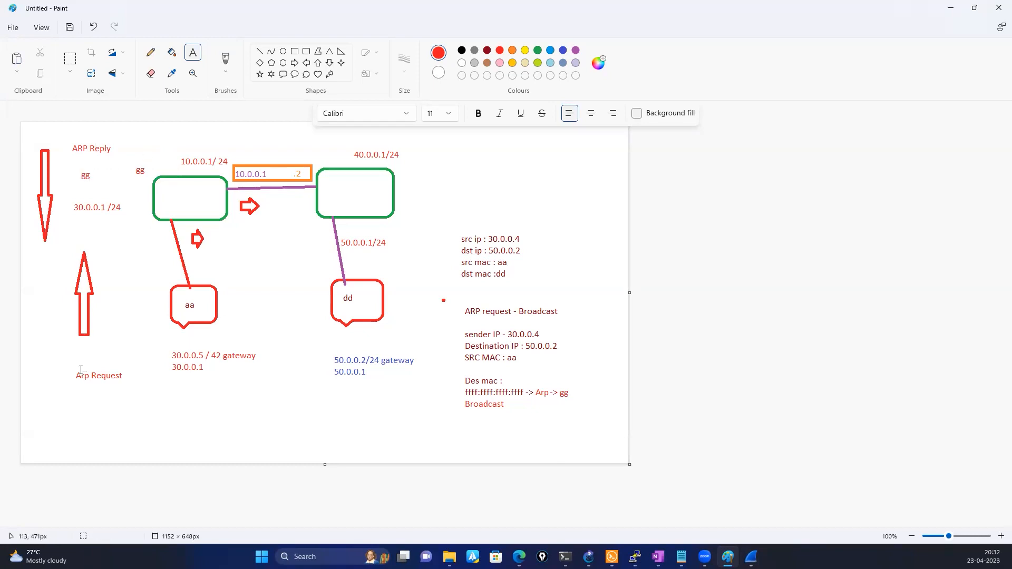
- Add the black label "unicast" next to the "ARP Reply" label
left_click(117, 145)
left_click(461, 50)
type("unicast")
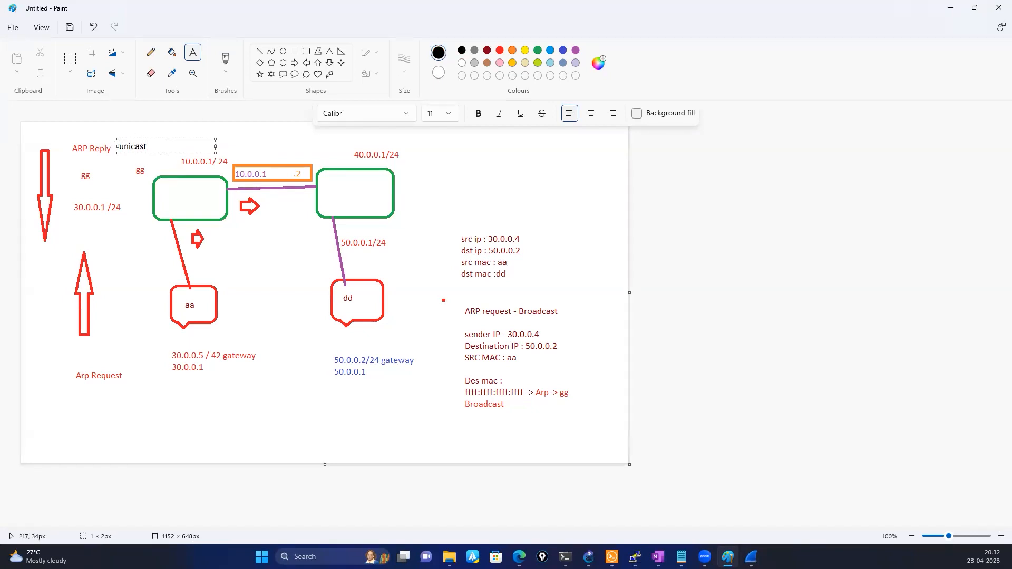
left_click(170, 252)
left_click_drag(530, 363, 447, 353)
left_click(425, 393)
- Draw a long black right arrow from the left green box's lower corner to just above the src ip text
left_click(194, 56)
left_click(490, 154)
left_click(295, 62)
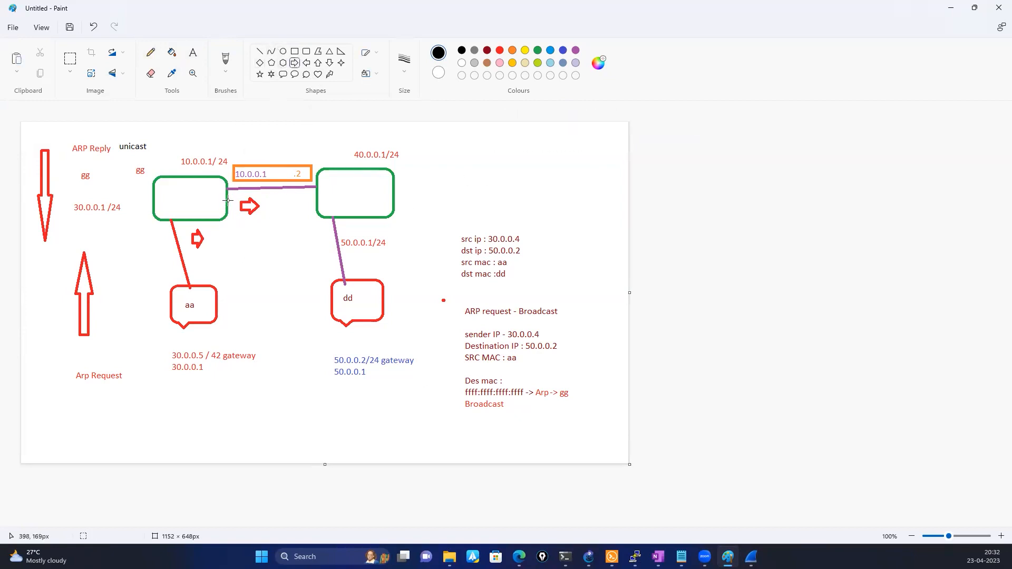
left_click_drag(228, 216, 482, 235)
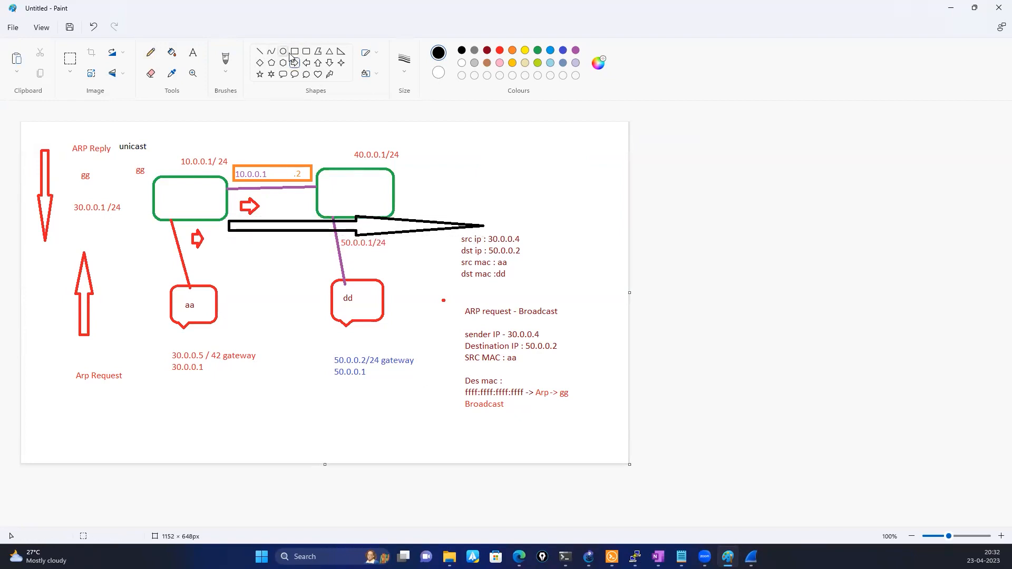
- Add a black text block above the src ip text reading "Routing Table", "RIB :" and "FIB : -> Adj table" on separate spaced lines
left_click(193, 52)
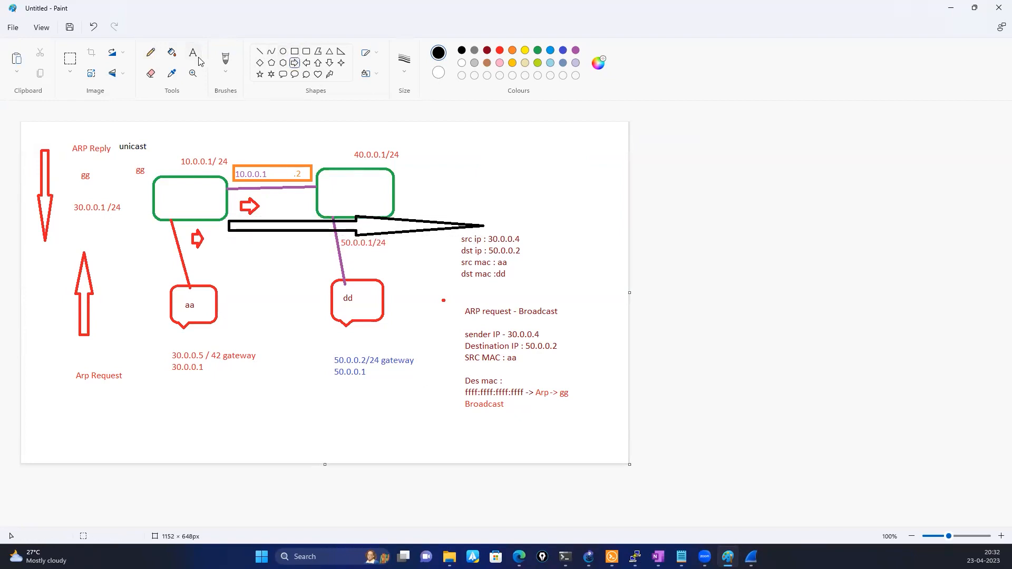
left_click(460, 164)
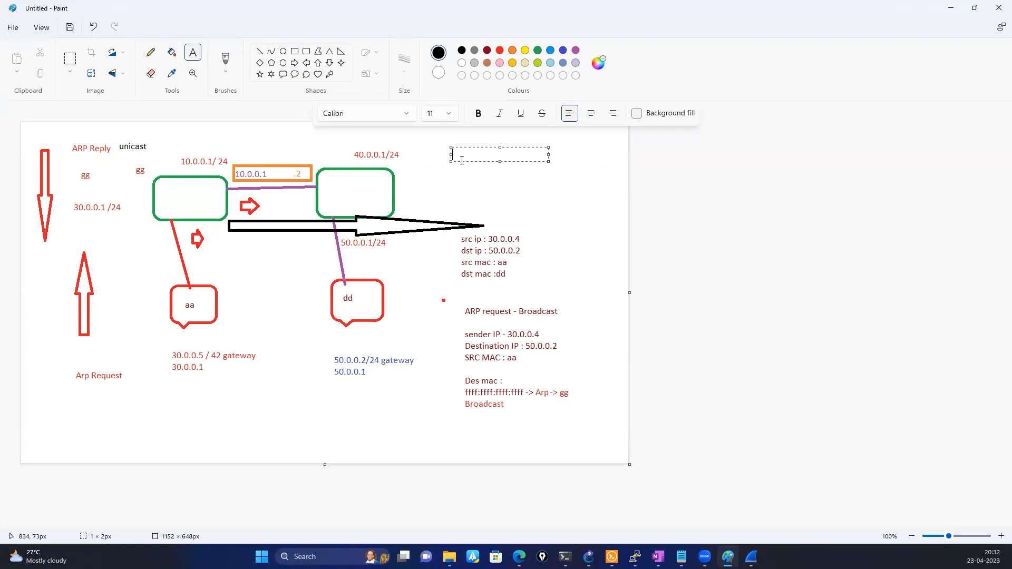
type("Routing Table")
key("BackSpace")
key("BackSpace")
type("le")
key("Return")
type("RIB")
key("Return")
key("Return")
type("FIB")
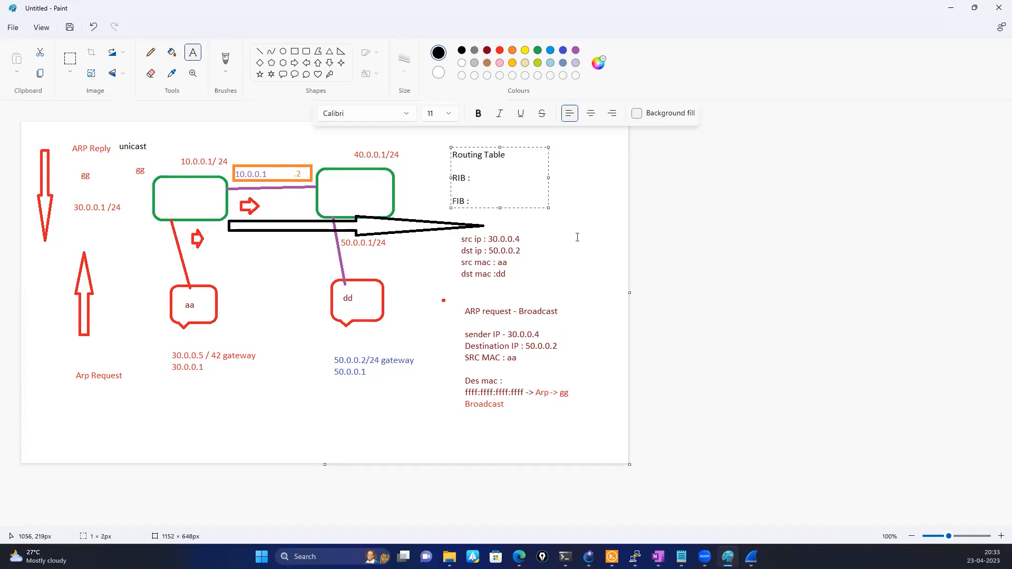
type(": -> Adj table")
- Add the black labels "CEF" and "ASIC" side by side, to the right of the RIB line
left_click(567, 176)
left_click(567, 176)
type("CEF")
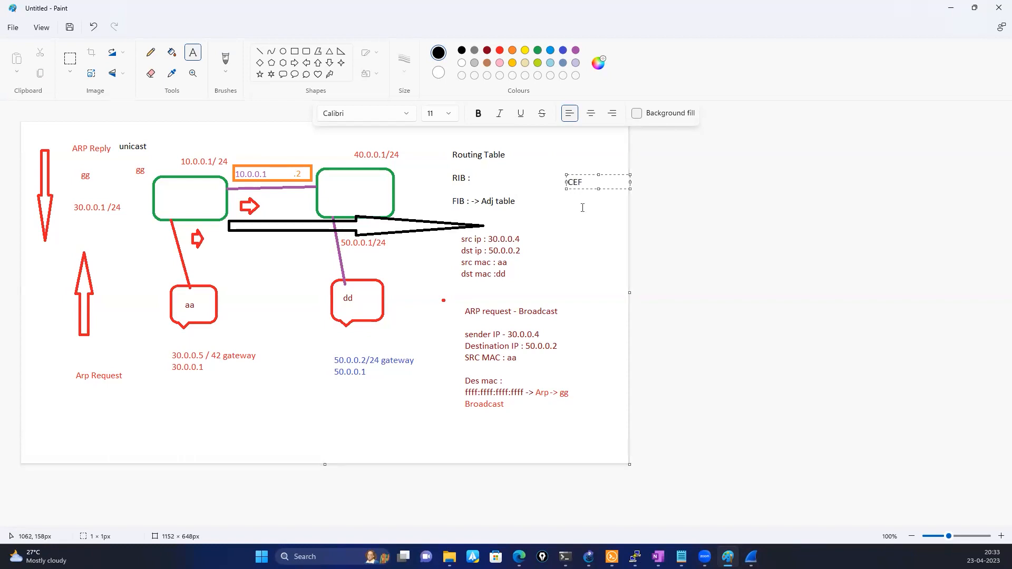
left_click(542, 209)
left_click(535, 182)
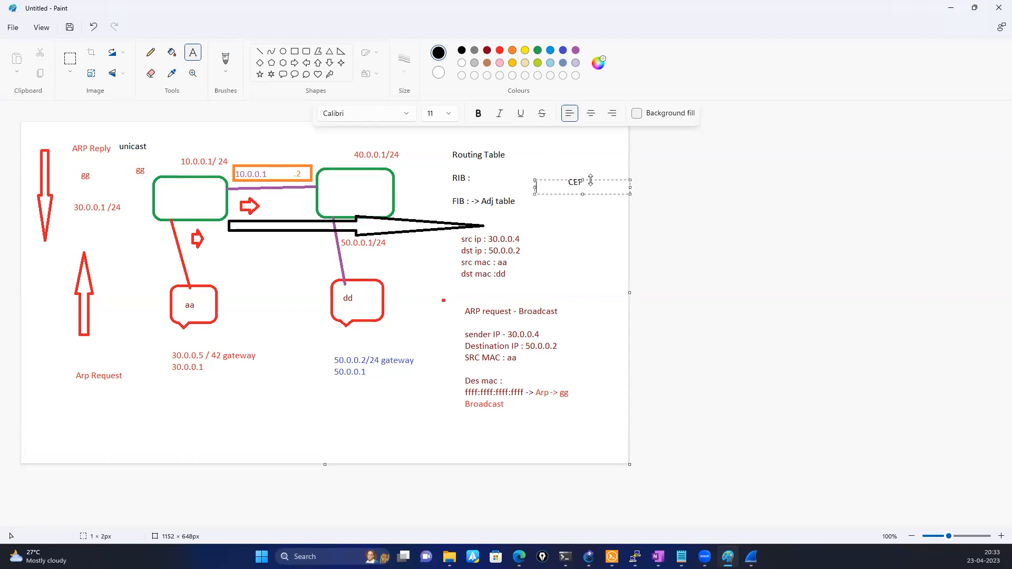
left_click(574, 196)
left_click(590, 180)
type("ASCI")
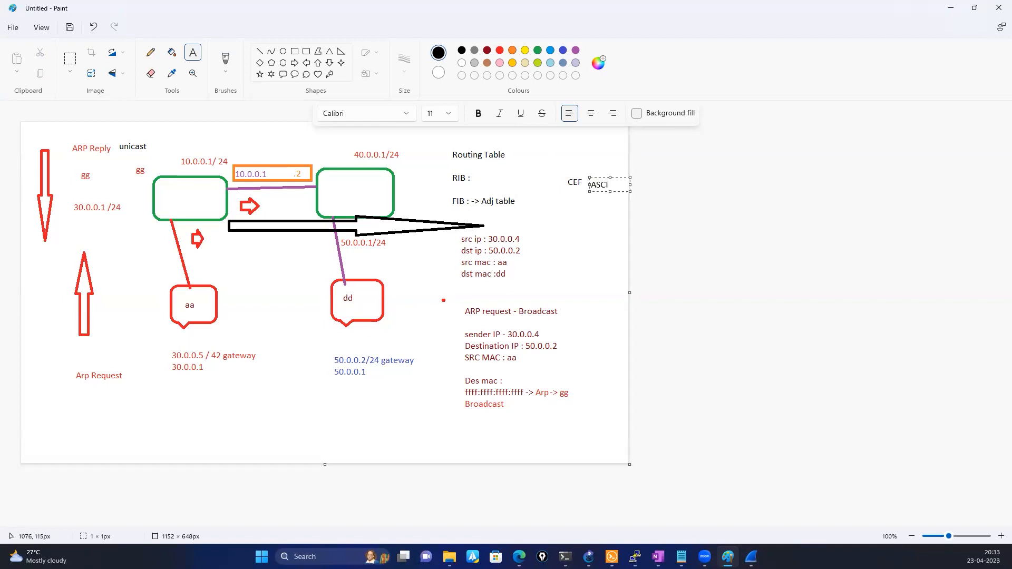
key("BackSpace")
key("BackSpace")
type("IC")
- Add the black text "Forwarding table - L3" right after "Adj table" on the FIB line
left_click(525, 195)
left_click_drag(542, 203, 538, 205)
type("Forwarding tabl")
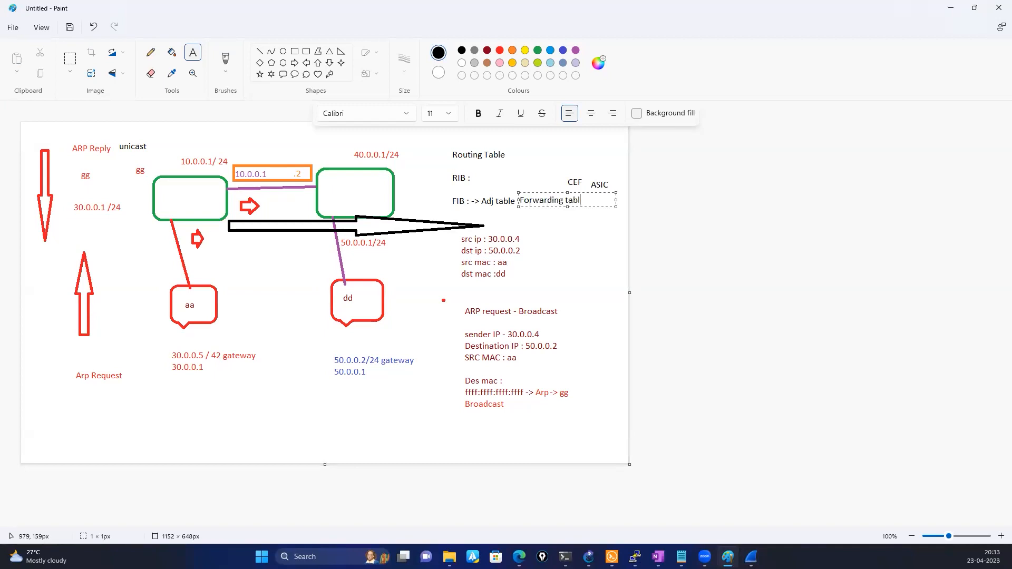
type("e - L3")
- Add "L2" in black directly after "Adj table" on the FIB line
left_click_drag(519, 201, 513, 202)
left_click(557, 272)
left_click(521, 199)
left_click(546, 279)
left_click(493, 185)
left_click(497, 216)
- Add a green note below the "Arp Request" label reading "Garp - It helps to find the duplicate Ip address"
left_click(240, 285)
left_click(155, 401)
left_click(124, 417)
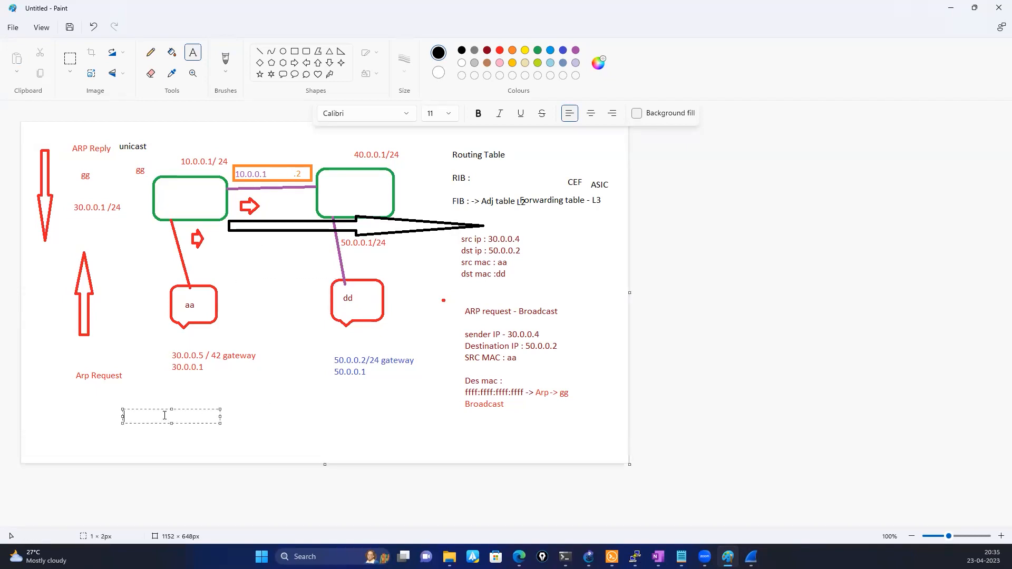
left_click(538, 51)
type("Grat")
type("iuous AR")
key("BackSpace")
key("BackSpace")
key("BackSpace")
key("BackSpace")
key("BackSpace")
key("BackSpace")
key("BackSpace")
key("BackSpace")
key("BackSpace")
key("BackSpace")
type("arp - It he;ps")
key("BackSpace")
key("BackSpace")
key("BackSpace")
type(";s")
key("BackSpace")
key("BackSpace")
type("lps to find the d")
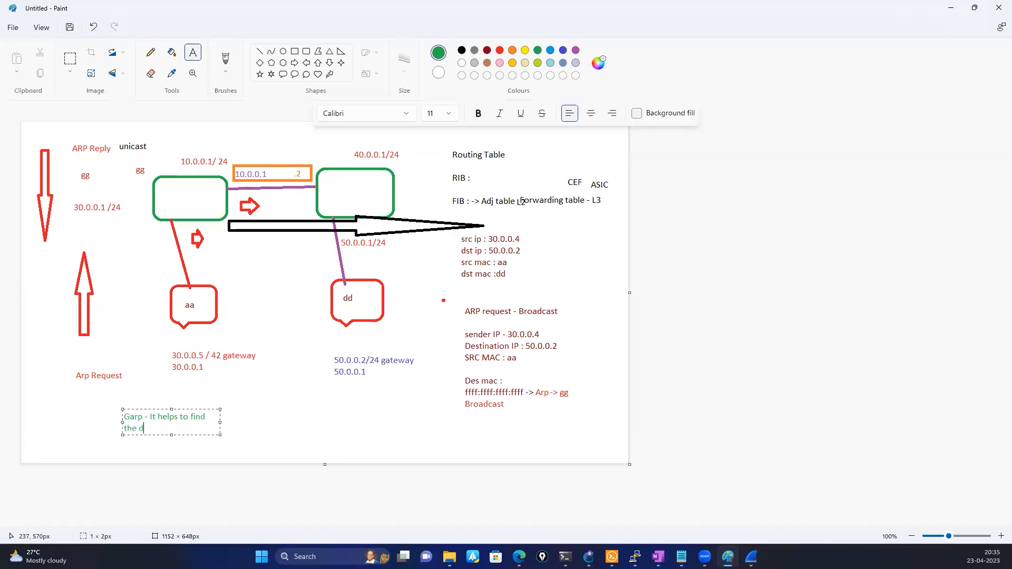
type("uplicate Ip addres")
left_click(240, 428)
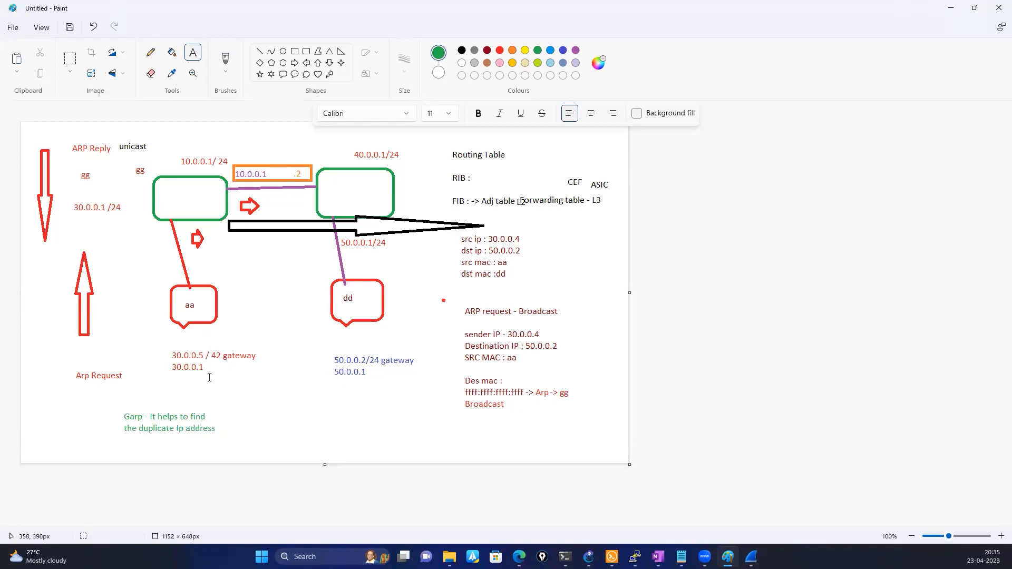
- Start a green note beside the Garp text with "Hey everyone - 30.0.0.4" and, on a new line, "I have assigned - broadcast"
left_click(215, 404)
left_click_drag(250, 403, 275, 416)
type("Hey everyone - 30.0.0.")
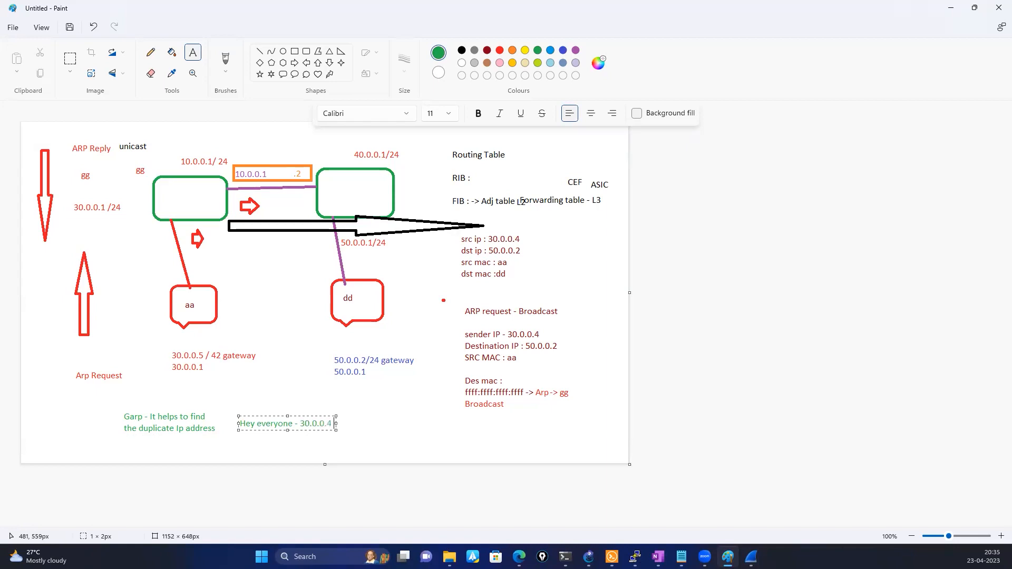
type("4")
key("Return")
type("I have ad")
type("signed - broadcas")
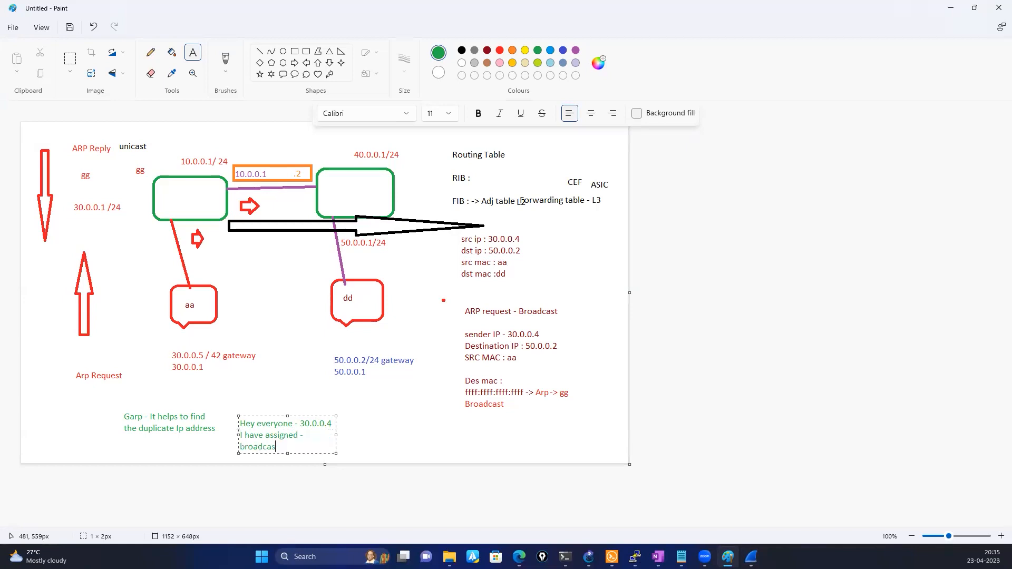
type("t to")
- Finish the green note with "to everyone in the broadcast domain"
type(" all the IP")
key("BackSpace")
key("BackSpace")
key("BackSpace")
key("BackSpace")
key("BackSpace")
key("BackSpace")
key("BackSpace")
key("BackSpace")
key("BackSpace")
key("BackSpace")
key("BackSpace")
key("BackSpace")
key("BackSpace")
type("to ev")
type("eryone o")
type("ne")
key("BackSpace")
key("BackSpace")
key("BackSpace")
type("in this")
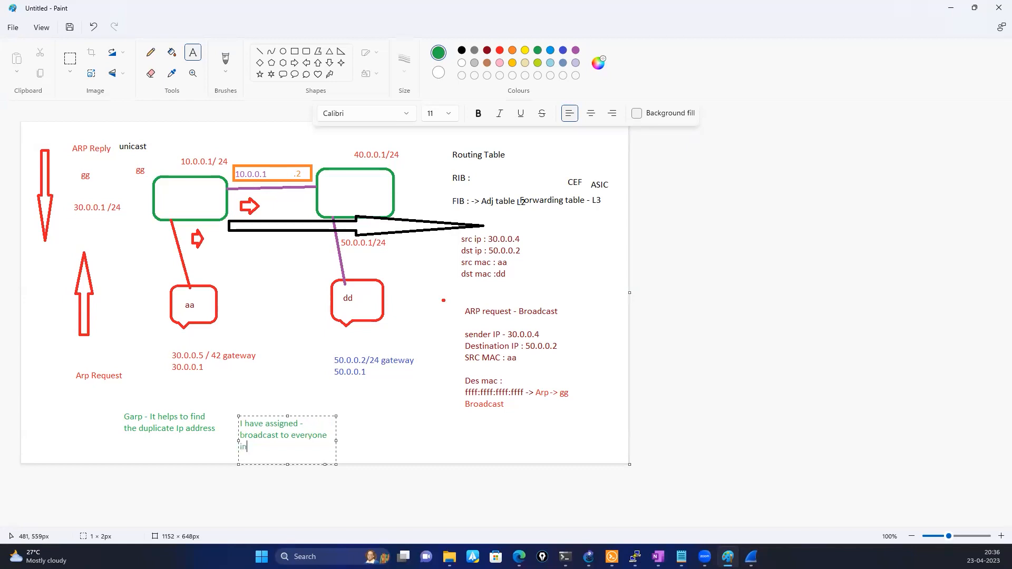
key("BackSpace")
key("BackSpace")
type("e broadcasr")
type(" domain")
left_click(393, 443)
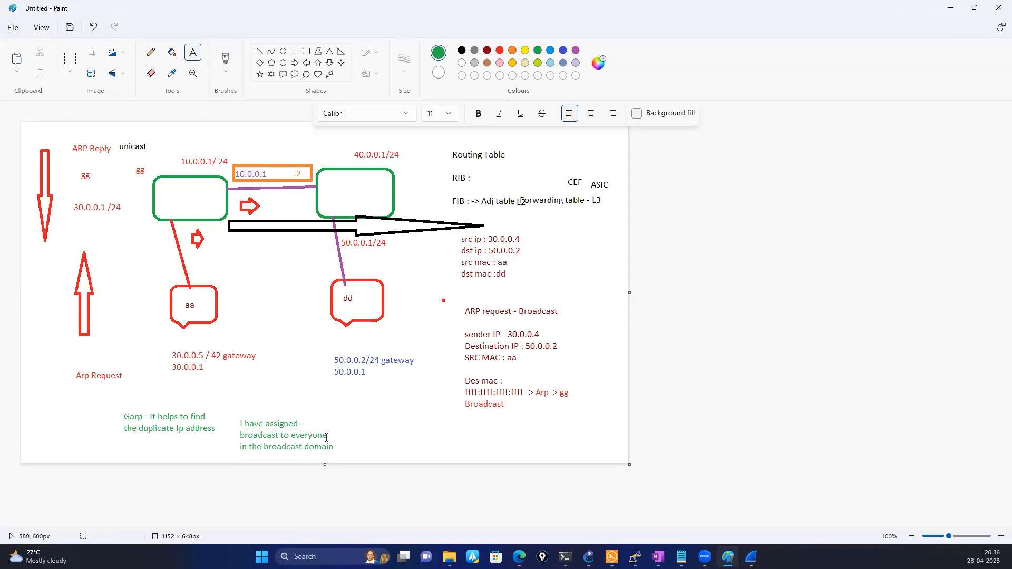
- Place a green "30.0.0.4" after "I have assigned -" in the green note
left_click(303, 418)
type("30.0.0.4")
left_click(398, 439)
- Draw a small green rounded callout about 38 × 48 px beside the aa host and a green line linking it to the left green box
left_click(284, 74)
left_click_drag(236, 289, 256, 313)
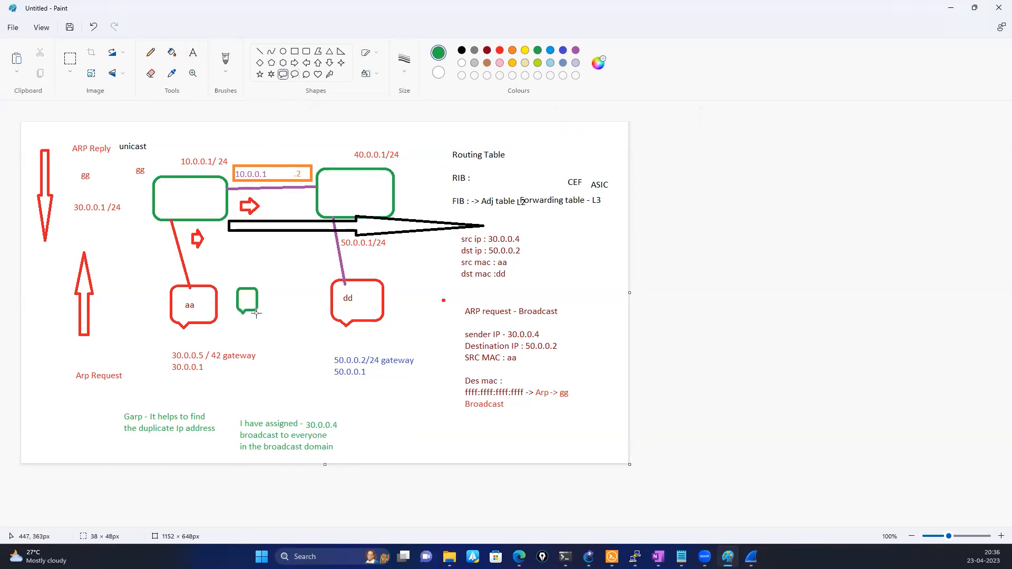
left_click(260, 51)
left_click_drag(203, 220, 241, 287)
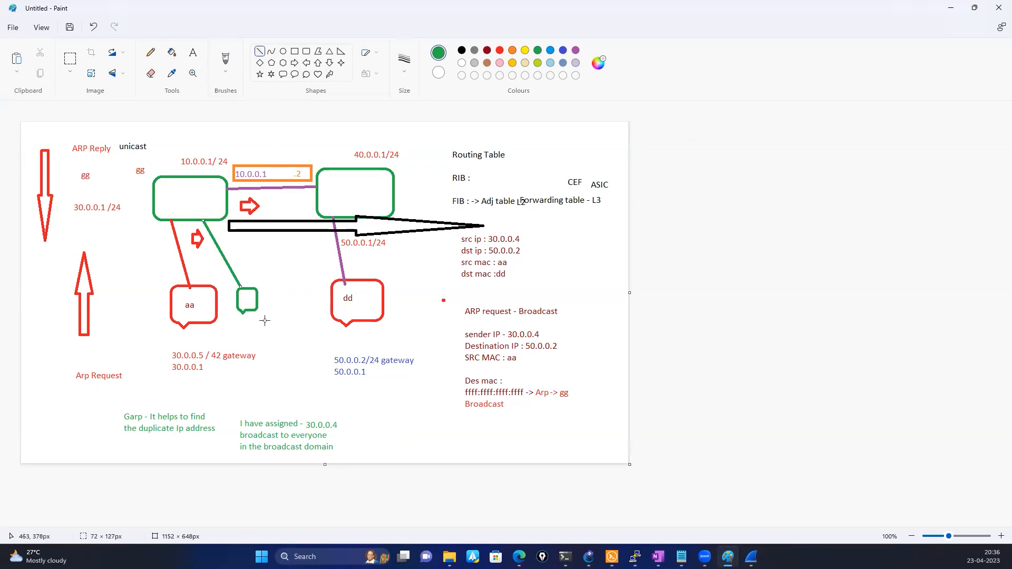
left_click(264, 321)
- Switch to the Solar-PuTTY router console and place it in front of the GNS3 topology, leaving PC1 in view
left_click(612, 557)
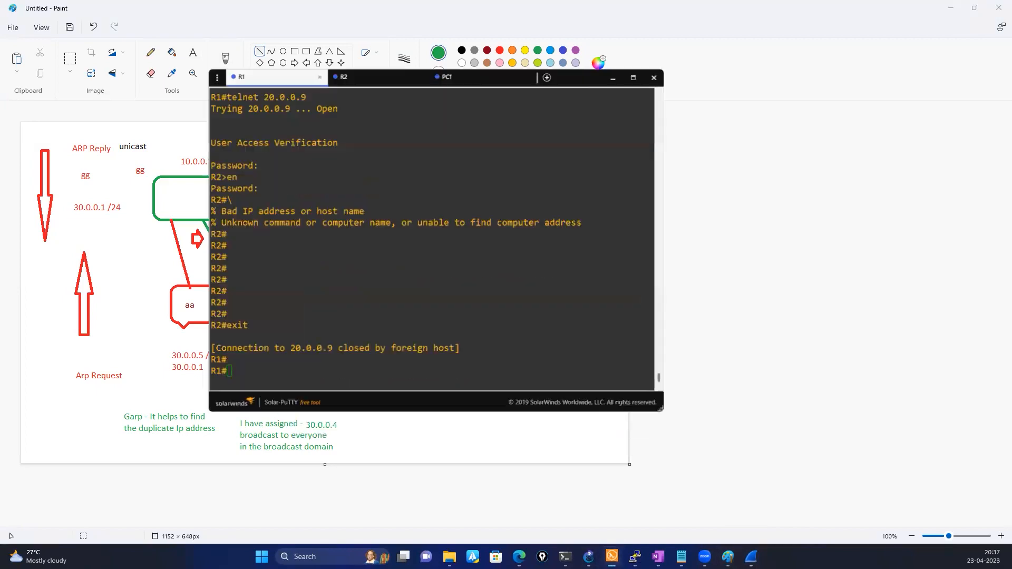
left_click(326, 306)
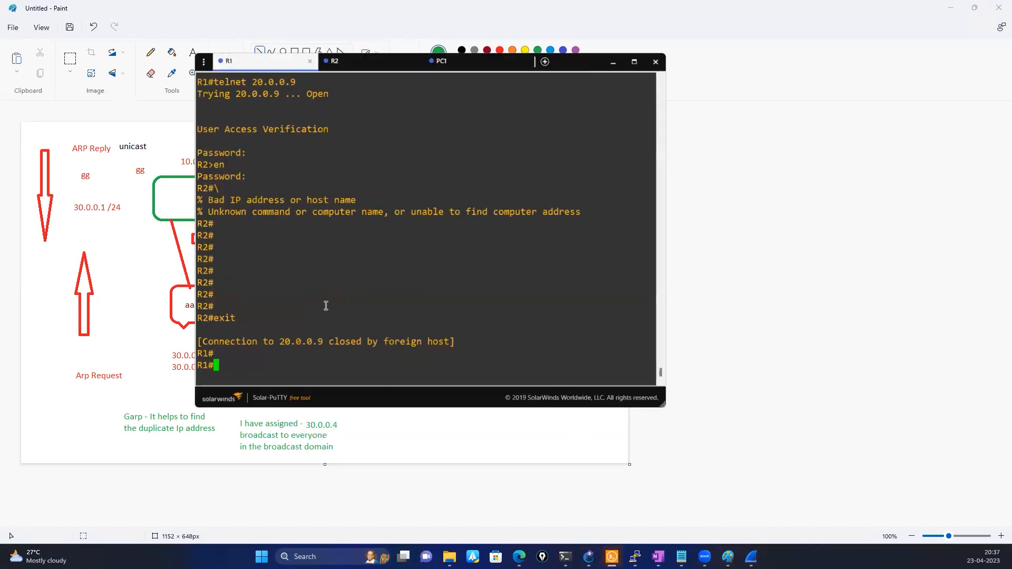
left_click(380, 63)
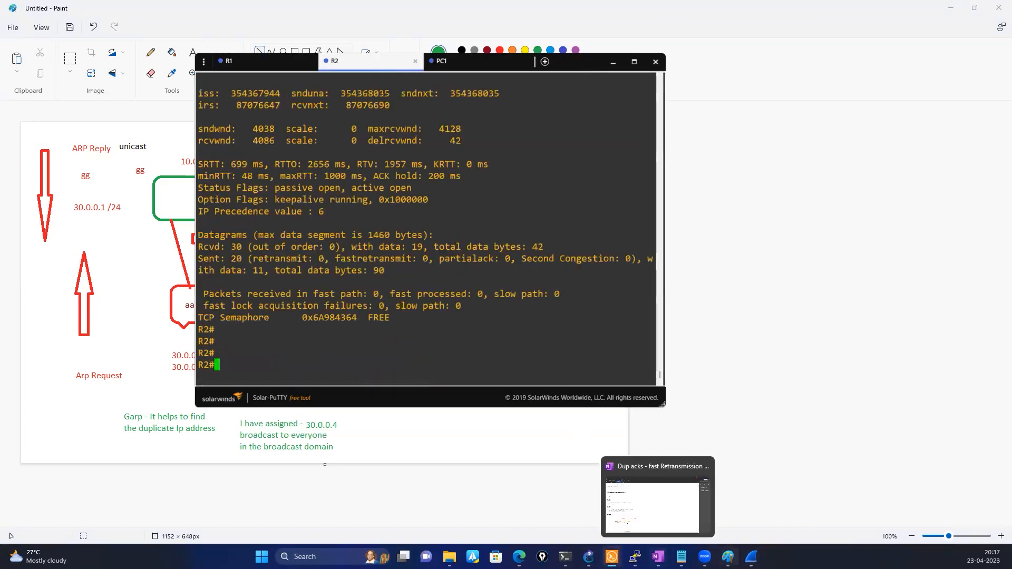
key("alt+Tab")
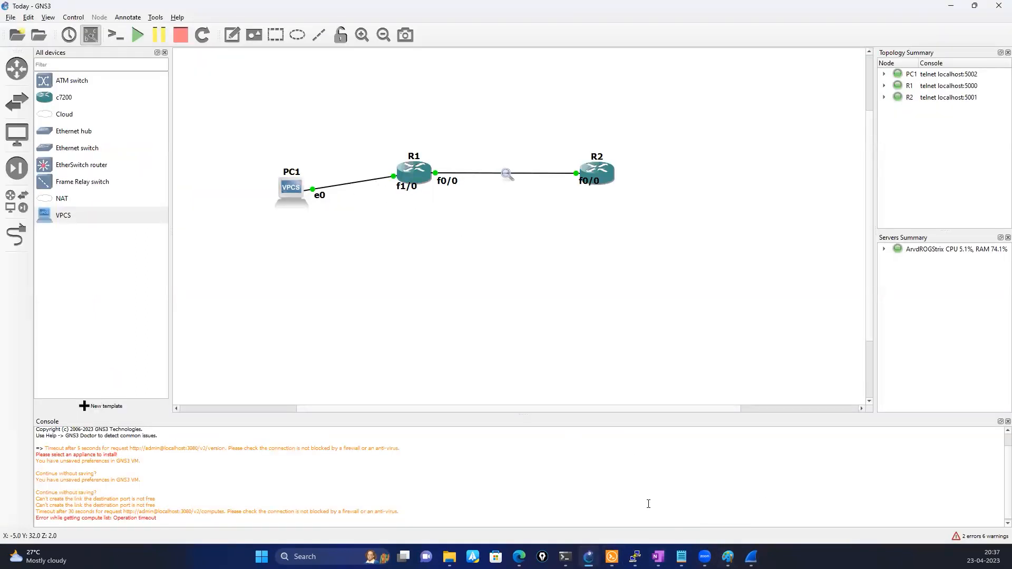
key("alt+Tab")
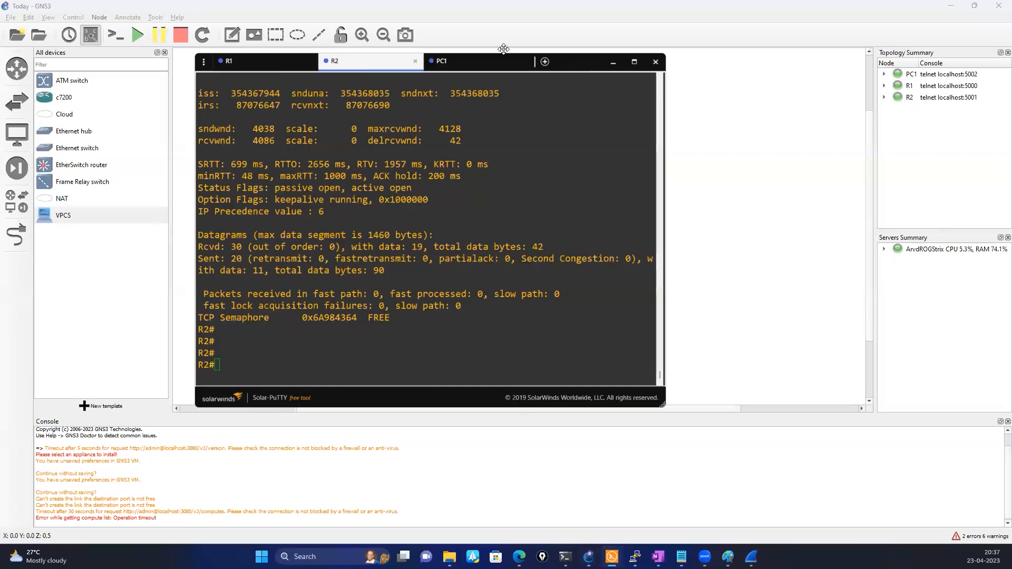
left_click_drag(566, 67, 733, 125)
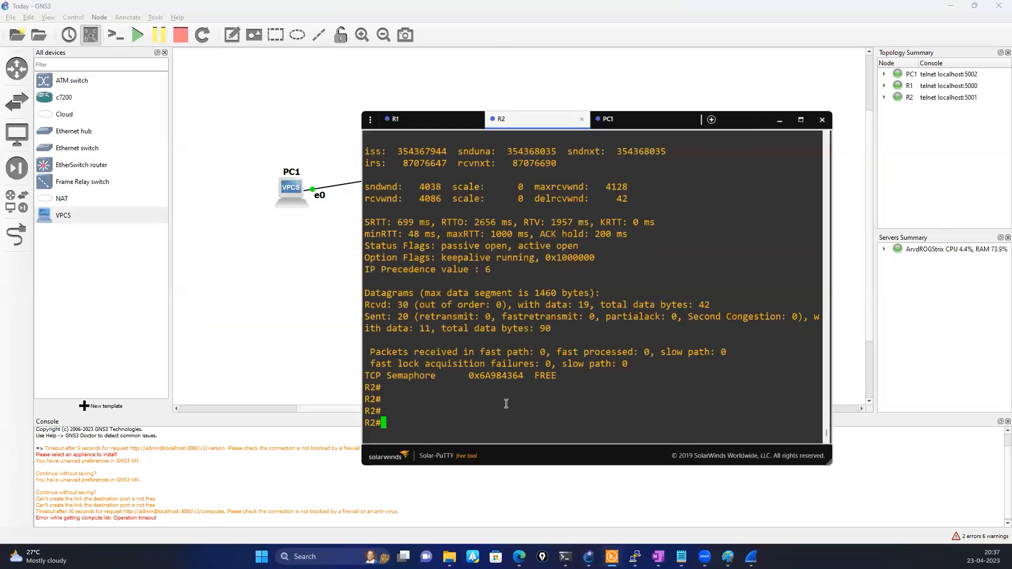
- Run "sh ip interface brief" on R1 to list its interface addresses
left_click(408, 122)
type("sh ")
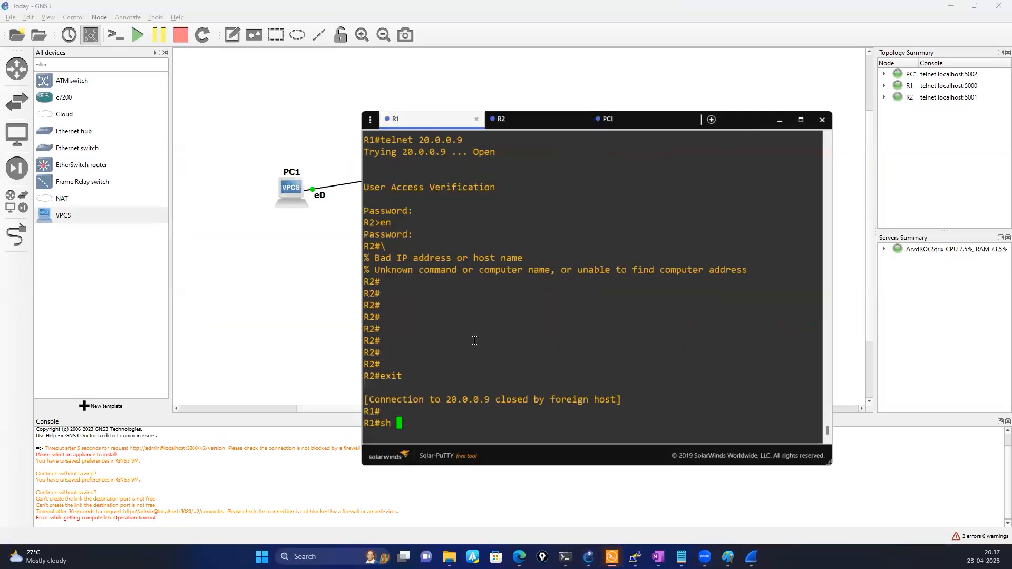
type("ip int")
key("Tab")
type("br")
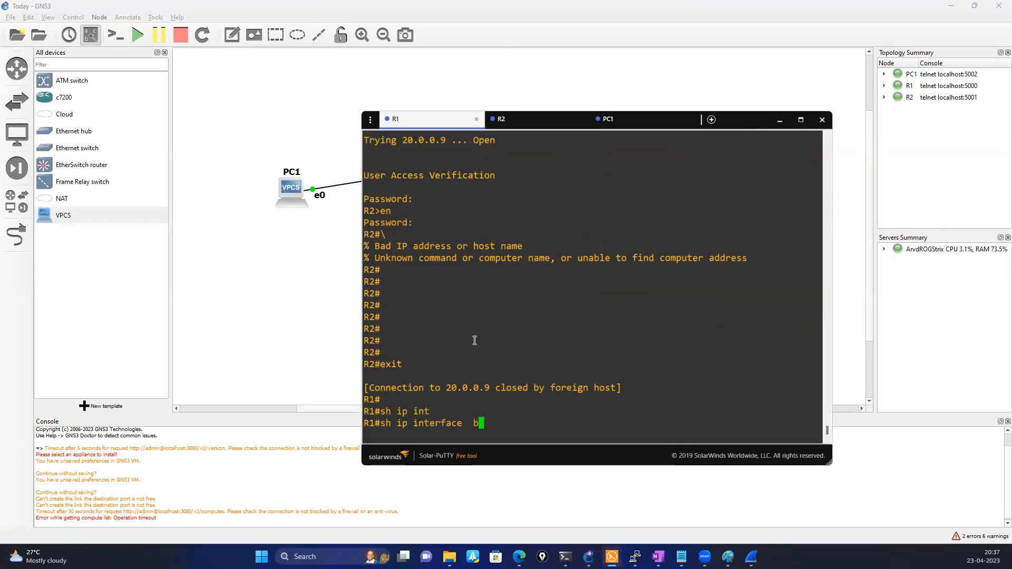
key("Tab")
key("Return")
key("Return")
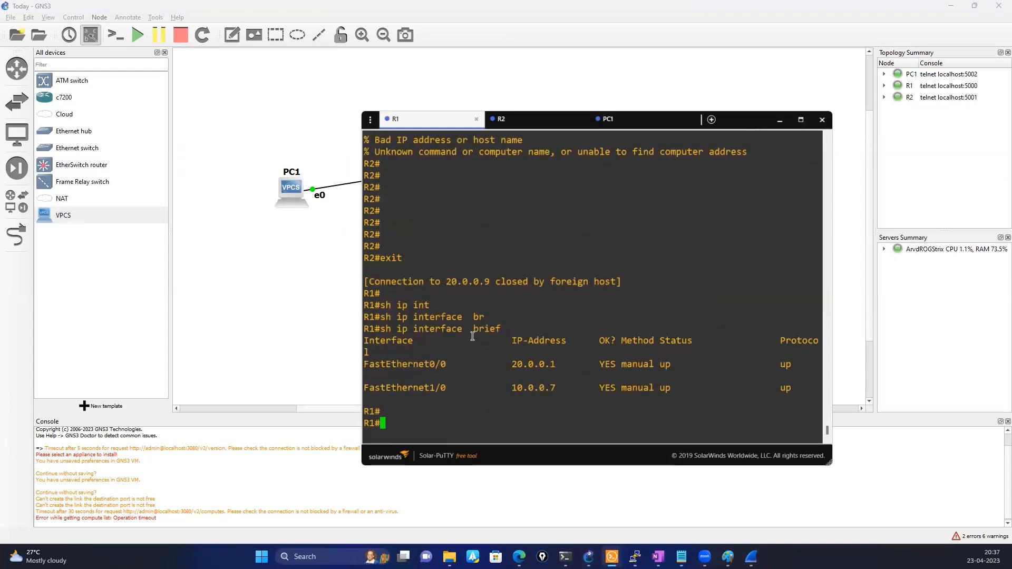
- Move the console window slightly up and highlight the IP address of R1's FastEthernet1/0
left_click(730, 118)
left_click_drag(735, 119, 750, 92)
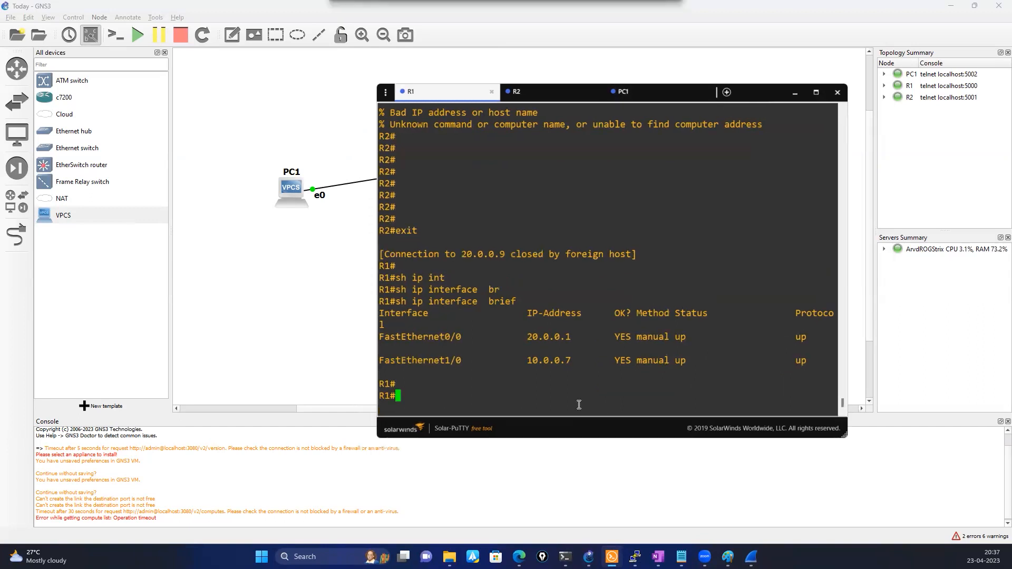
double_click(549, 361)
left_click(520, 385)
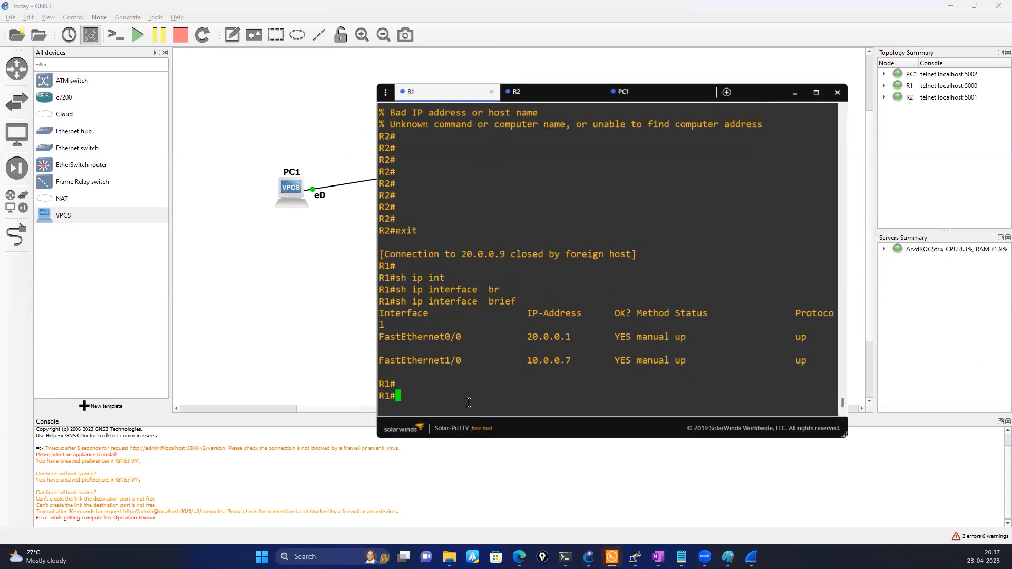
double_click(547, 362)
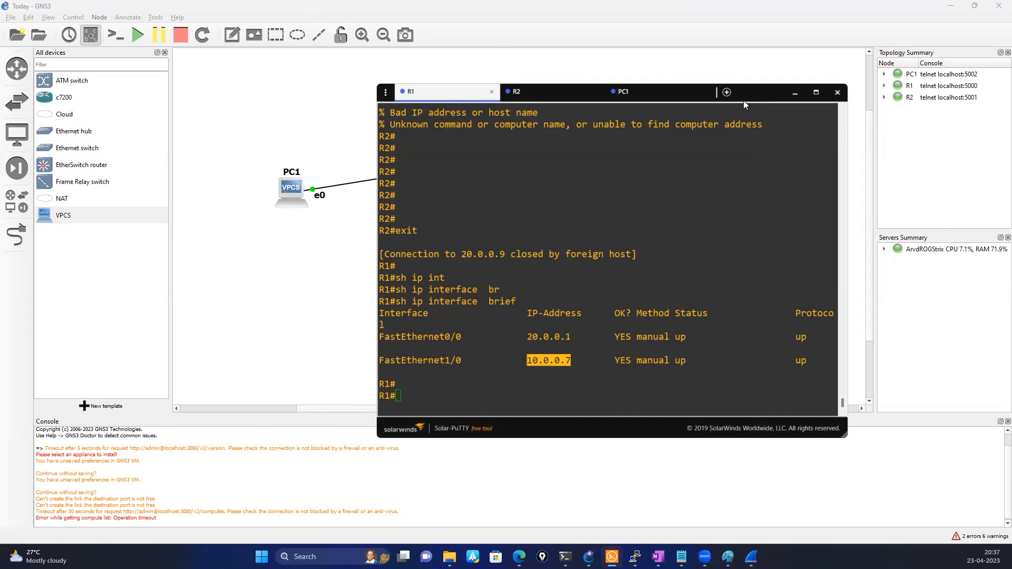
- Move the console window below the topology and stop the packet capture on the link between R1 and R2
left_click_drag(743, 98, 678, 227)
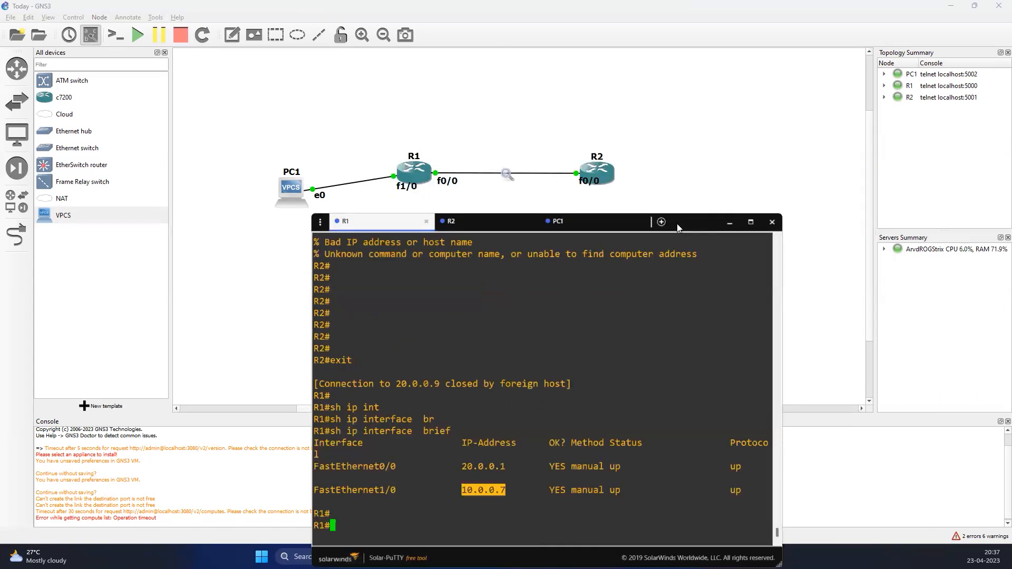
right_click(521, 173)
left_click(537, 181)
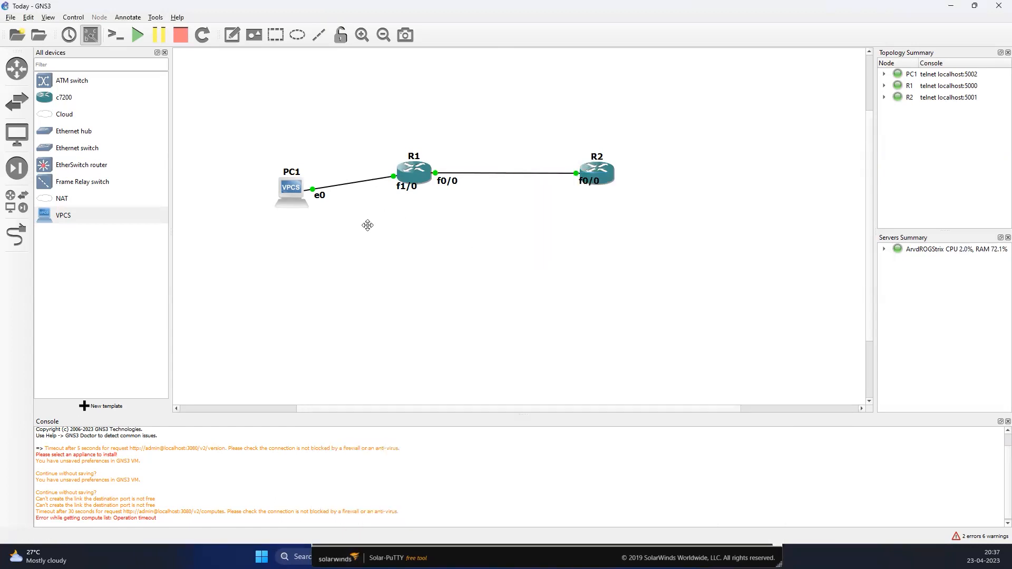
- Start a packet capture on the link between PC1 and R1 with the default settings and open it in Wireshark
right_click(354, 184)
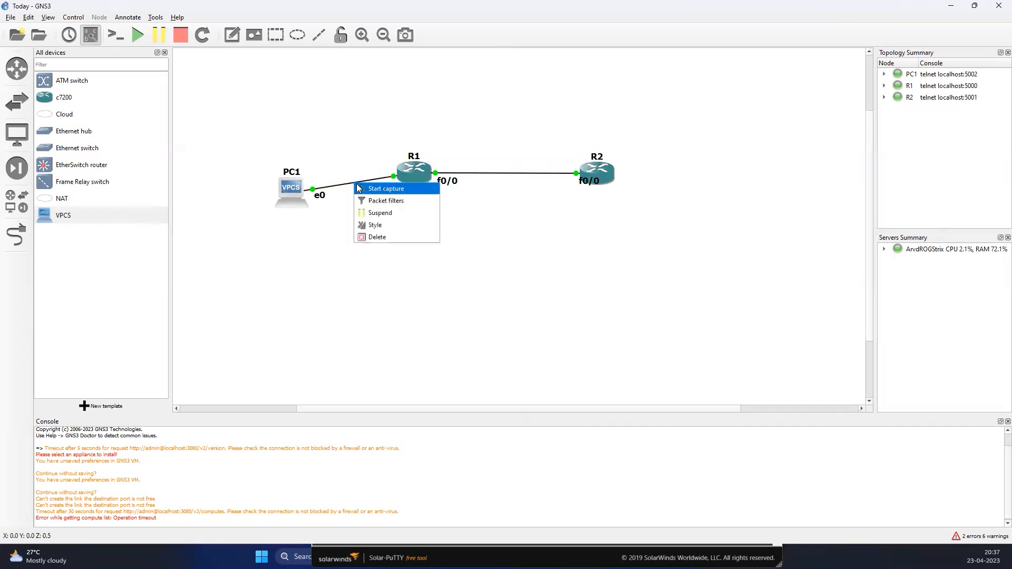
left_click(362, 189)
left_click(564, 298)
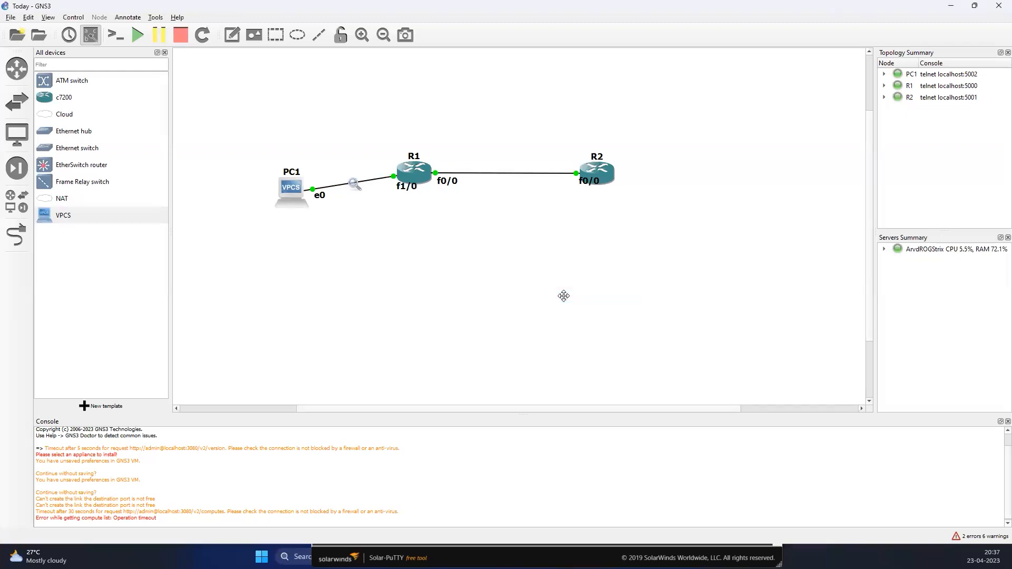
right_click(362, 181)
left_click(403, 198)
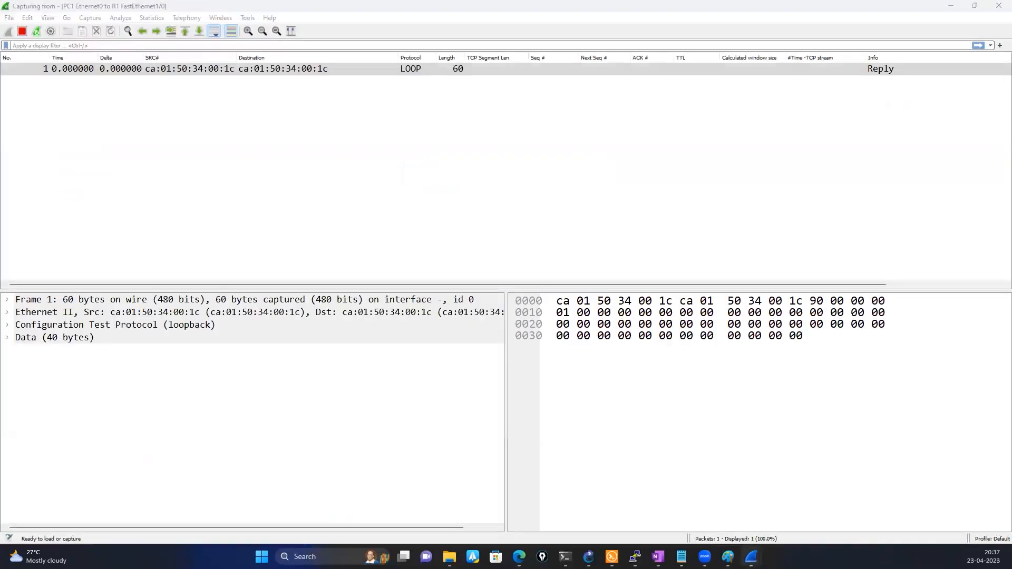
- Restore the PC1 to R1 capture window to a smaller size and place it below the GNS3 topology
mouse_move(752, 557)
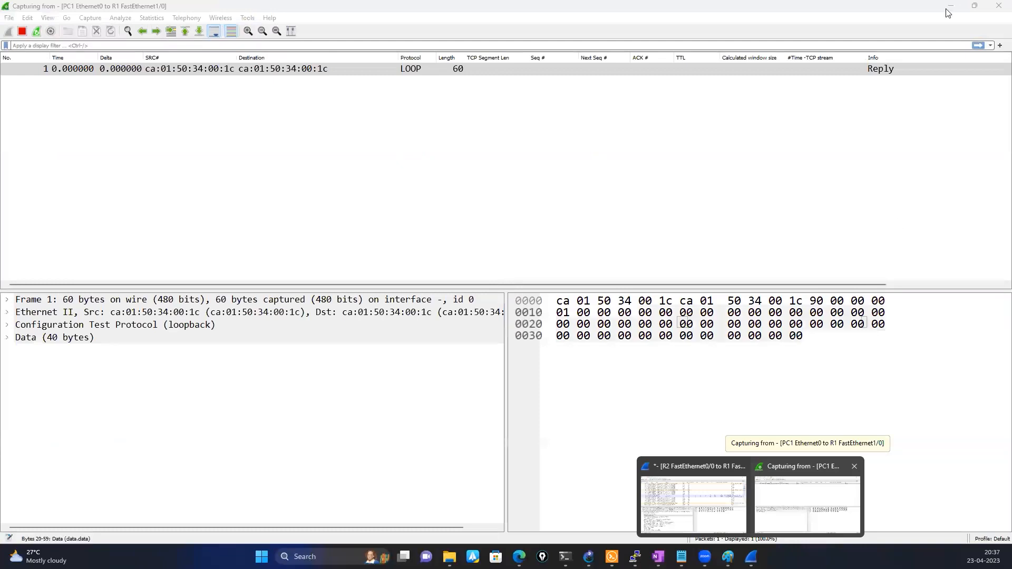
left_click(976, 7)
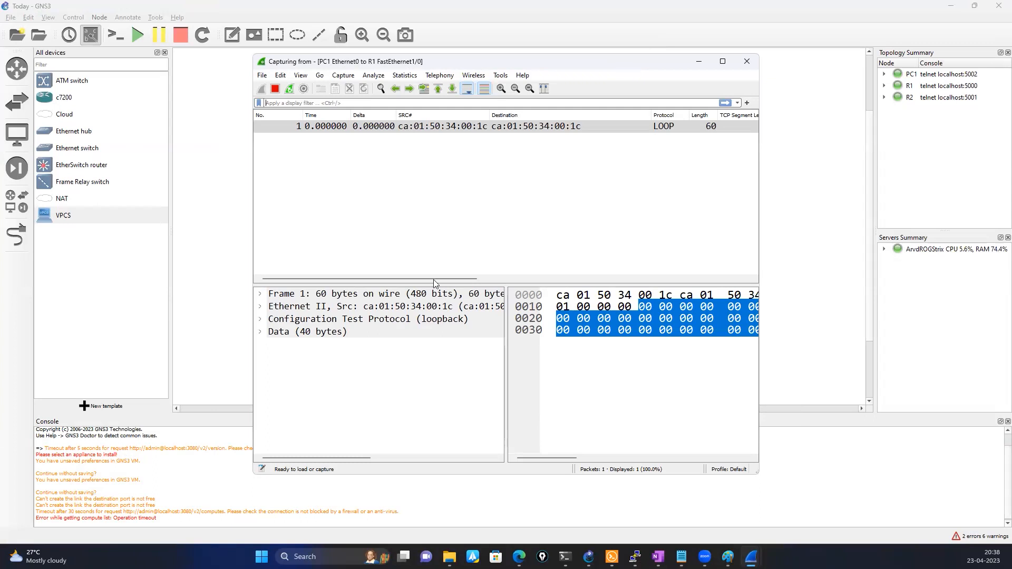
left_click_drag(623, 66, 554, 247)
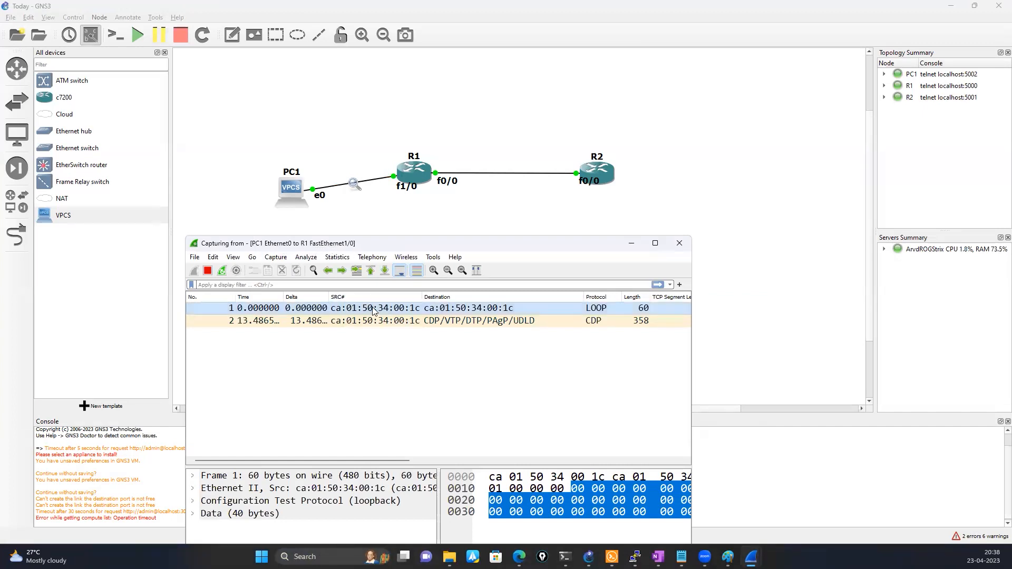
- Close the old R2 to R1 capture without saving its packets, keeping the PC1 to R1 capture open
mouse_move(751, 556)
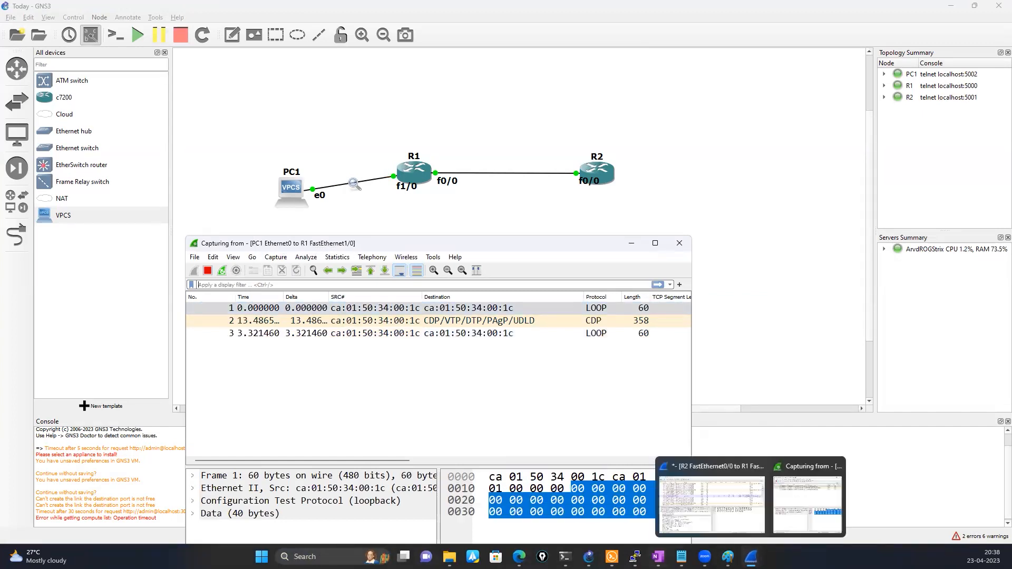
left_click(807, 502)
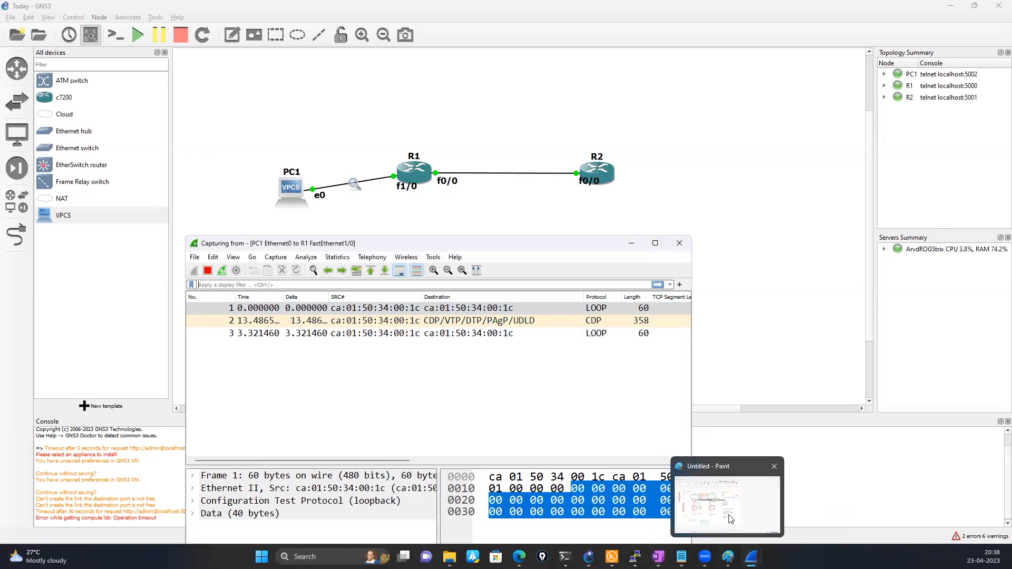
mouse_move(752, 557)
left_click(724, 516)
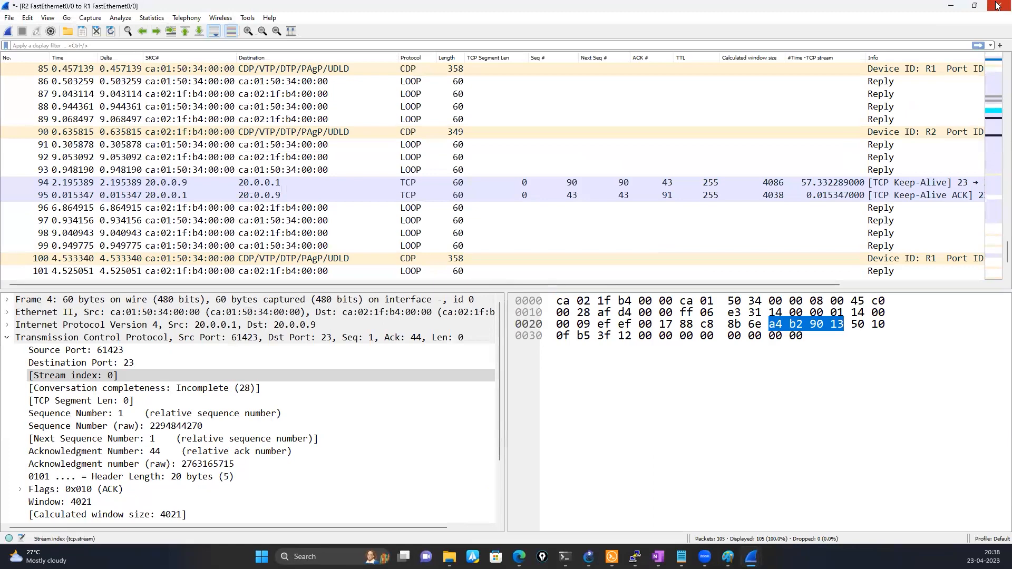
left_click(998, 5)
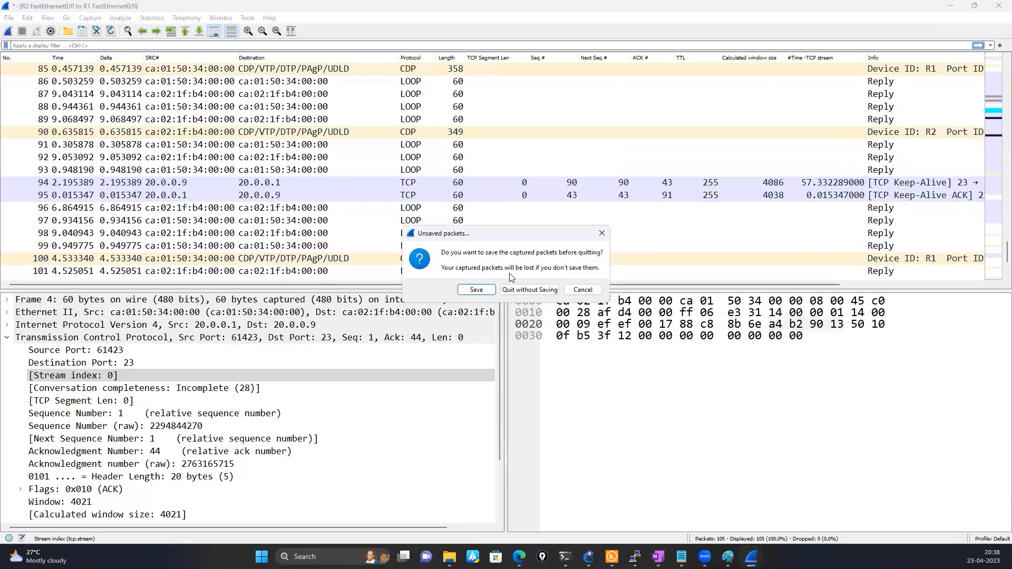
left_click(529, 289)
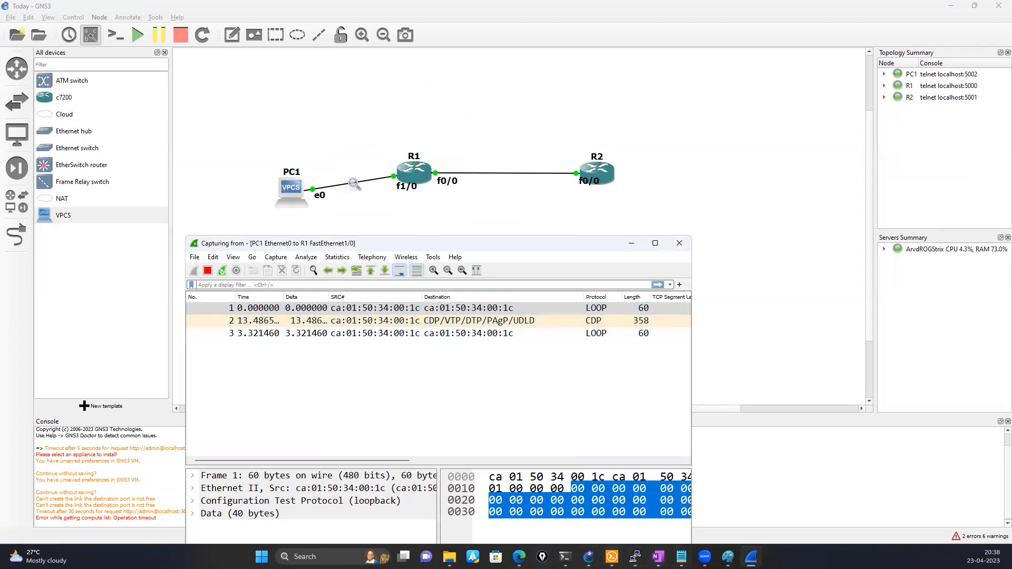
- Switch to PC1's console in Solar-PuTTY and run "show ip" to list its IP settings
left_click(612, 557)
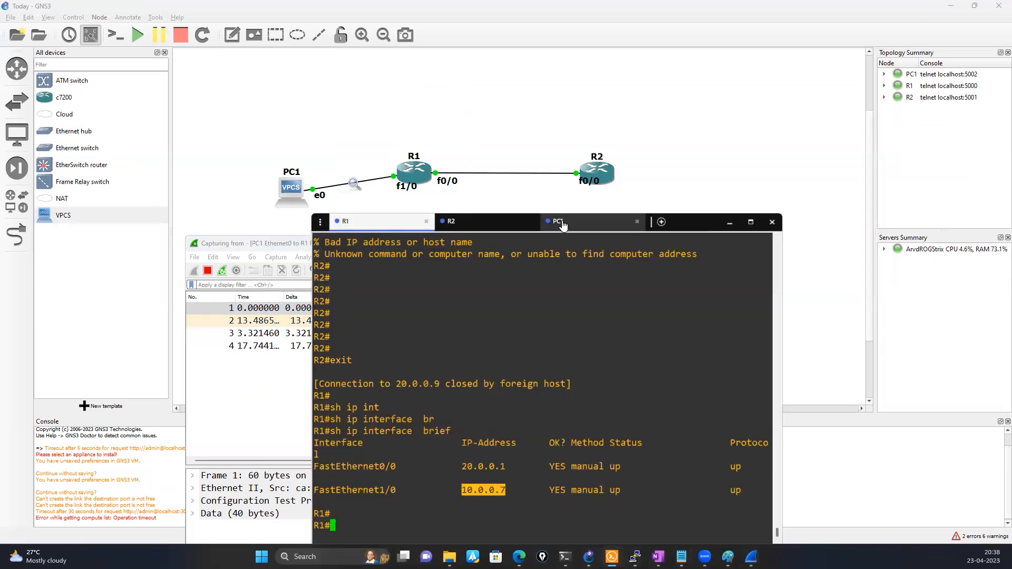
left_click(562, 224)
type("s")
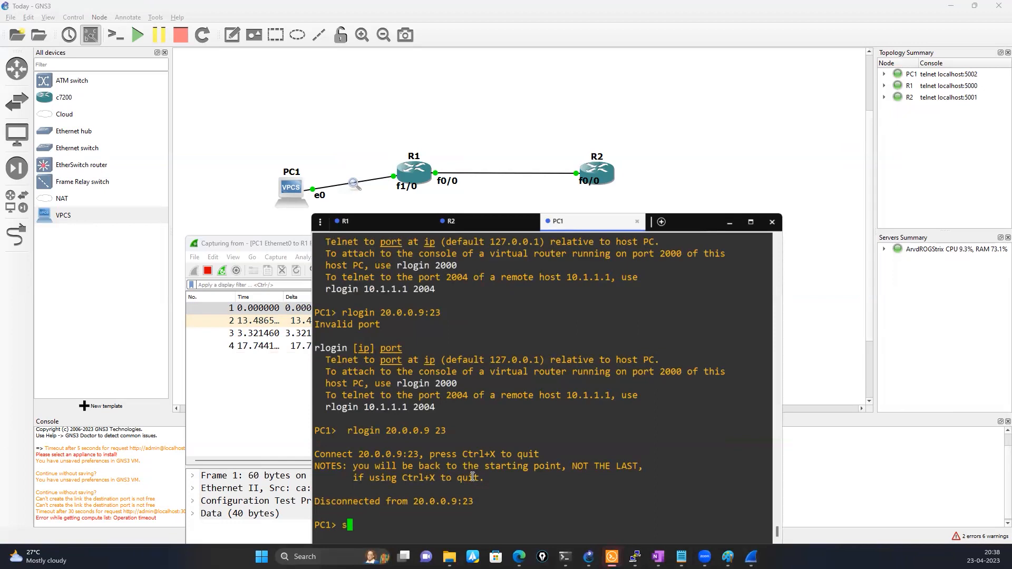
type("how ip")
key("Return")
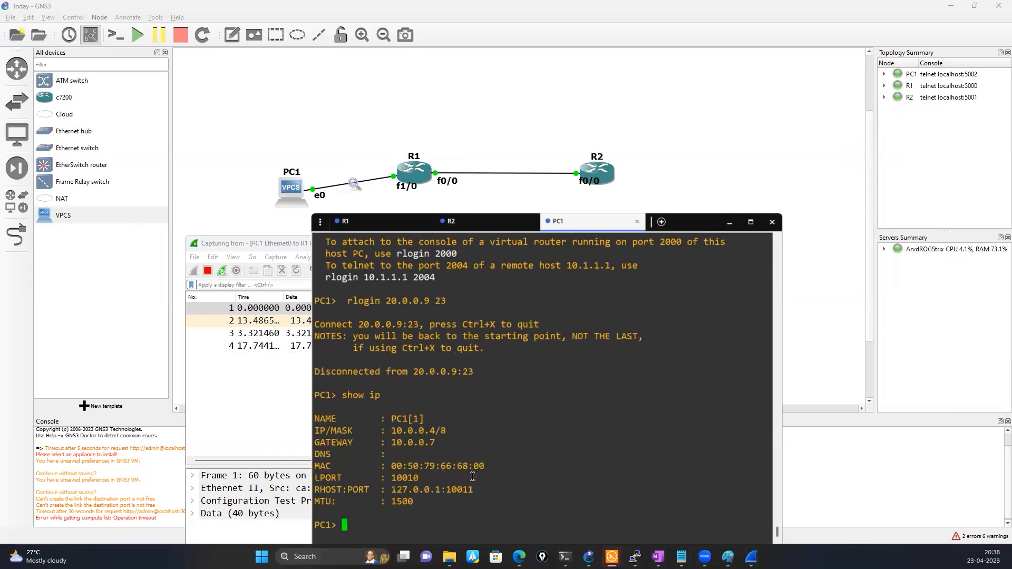
- Highlight PC1's gateway and IP address in the output and compare them with R1's interface addresses
double_click(407, 443)
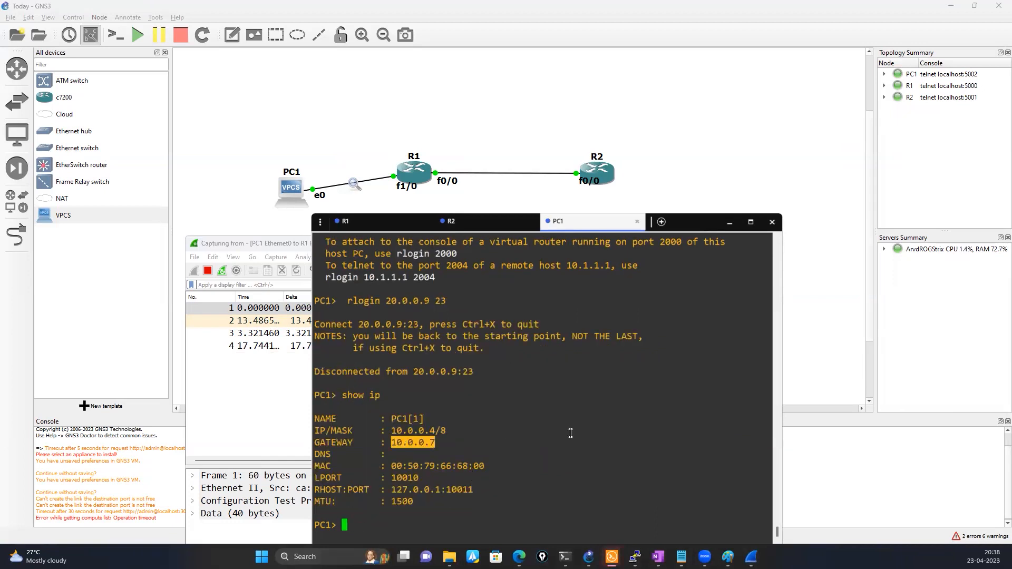
left_click_drag(391, 431, 446, 431)
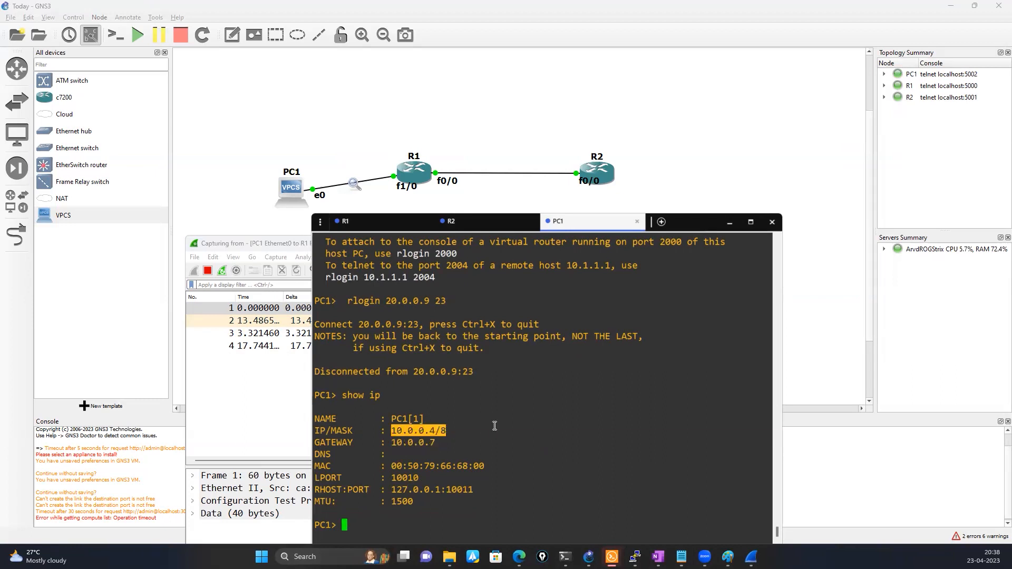
left_click(410, 430)
double_click(410, 430)
double_click(415, 443)
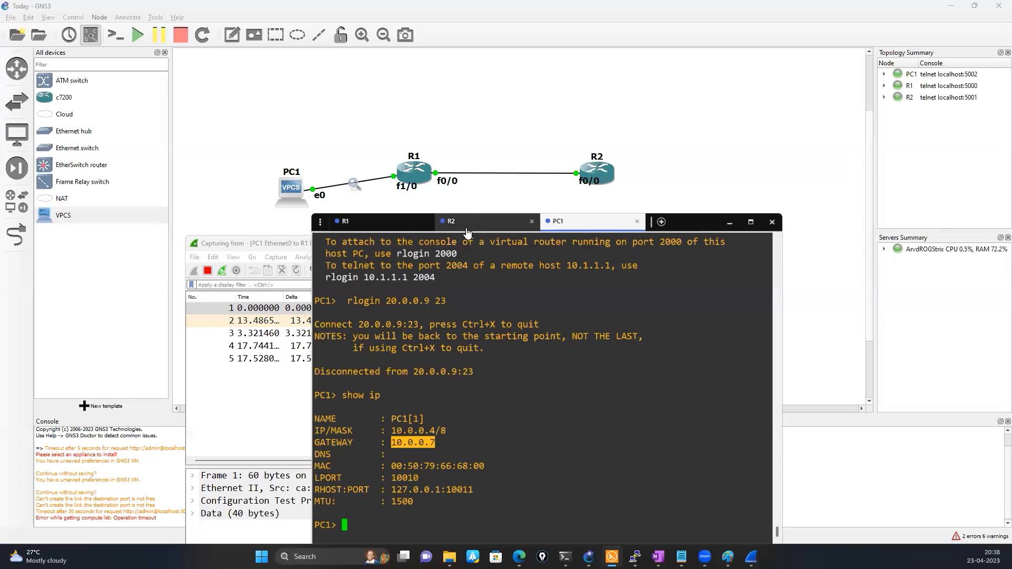
left_click(390, 230)
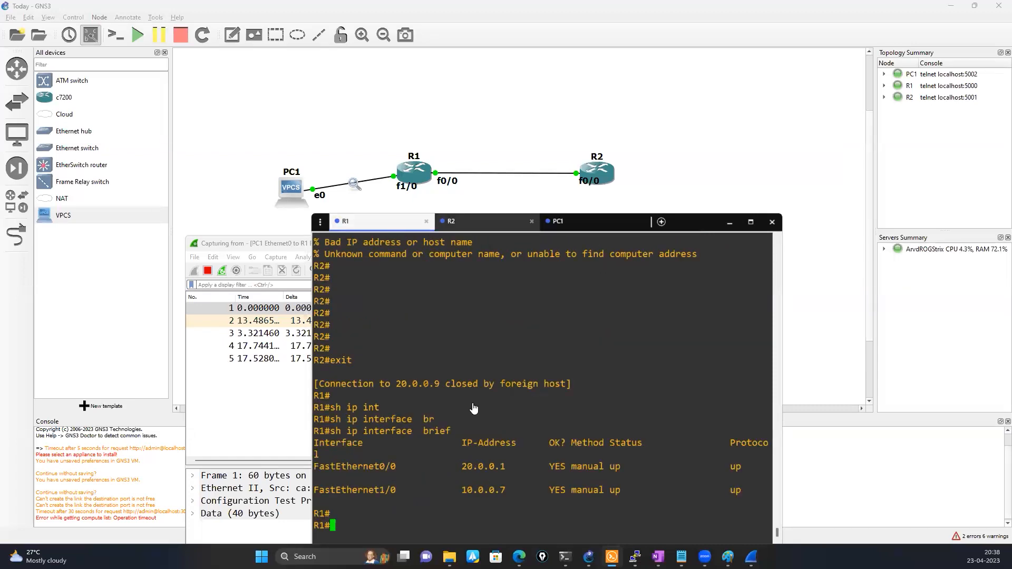
- Run "ip ?" on PC1 to show the syntax for configuring its IP settings
left_click(584, 224)
left_click(402, 525)
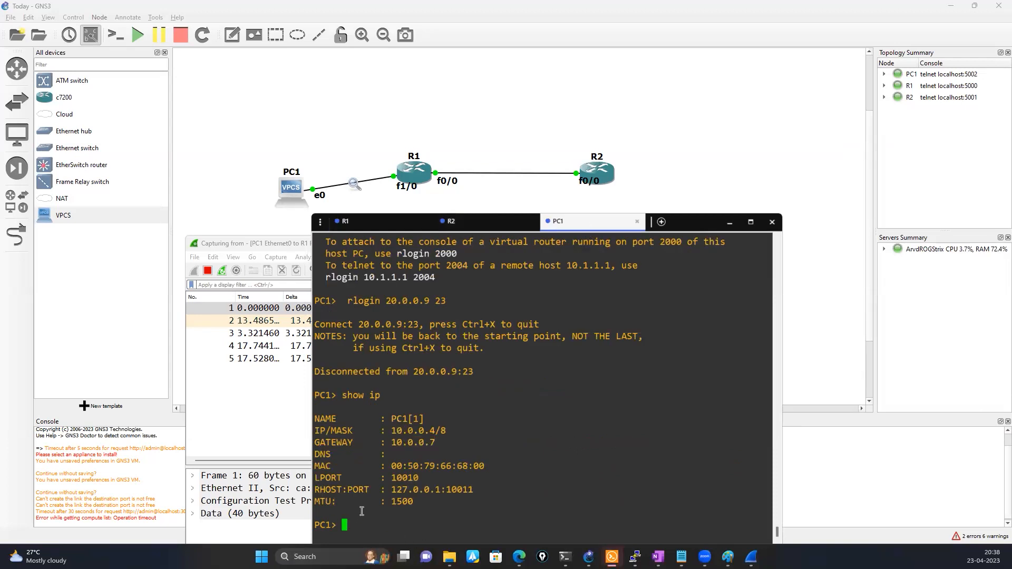
type("ip ?")
key("Return")
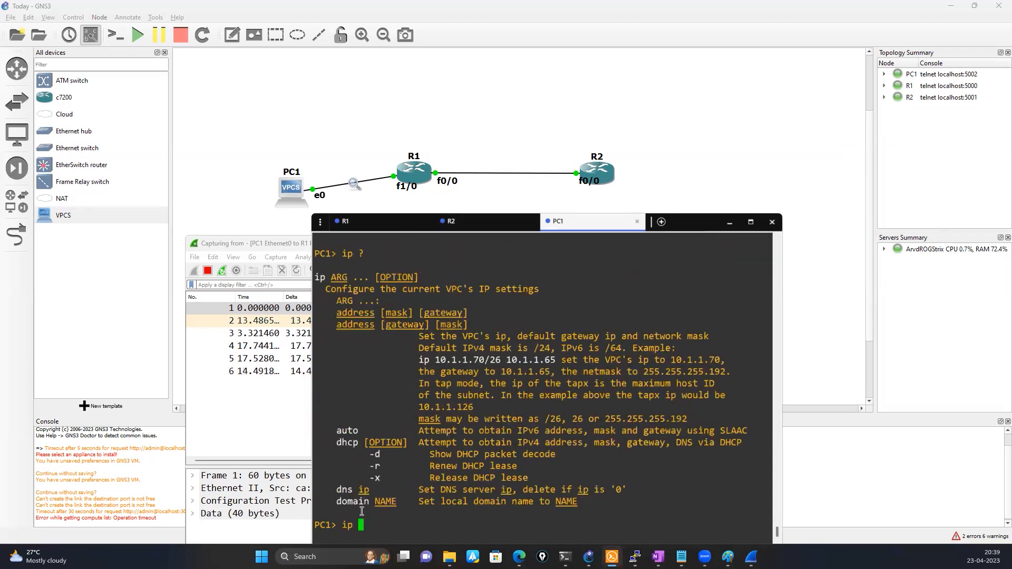
- Try to give PC1 the same address as R1's FastEthernet1/0 with "ip 10.0.0.7/8 10.0.0.7"
left_click(368, 222)
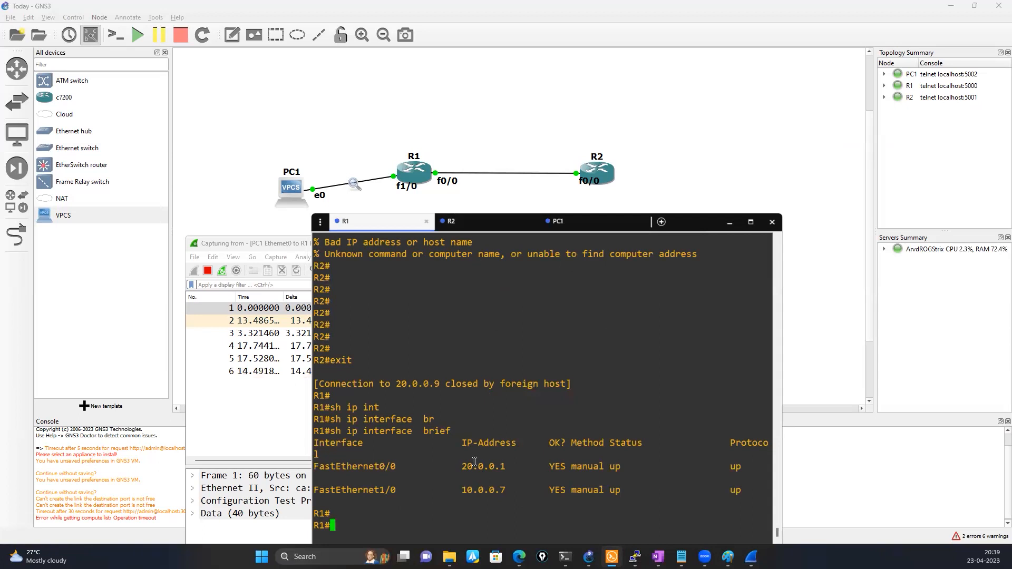
double_click(475, 466)
double_click(479, 490)
left_click(558, 222)
type("ip 10.0.0.7")
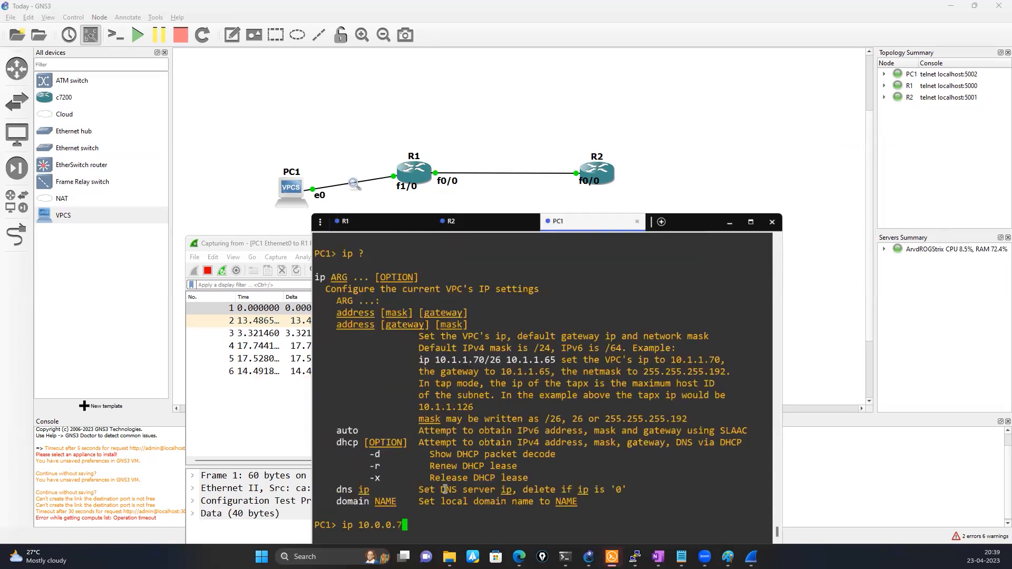
type("/8")
type("10.0.0.")
left_click(385, 223)
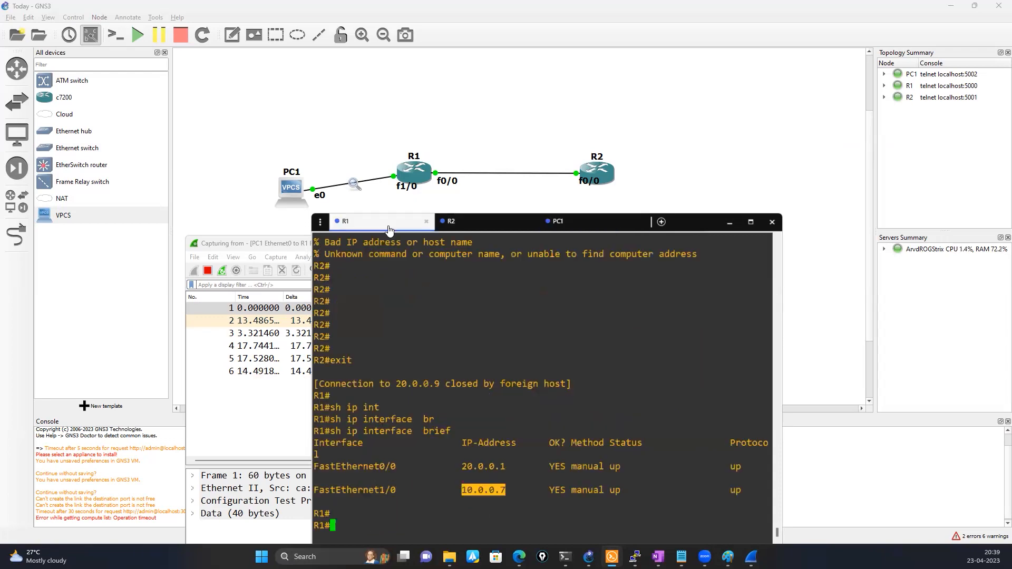
left_click(548, 222)
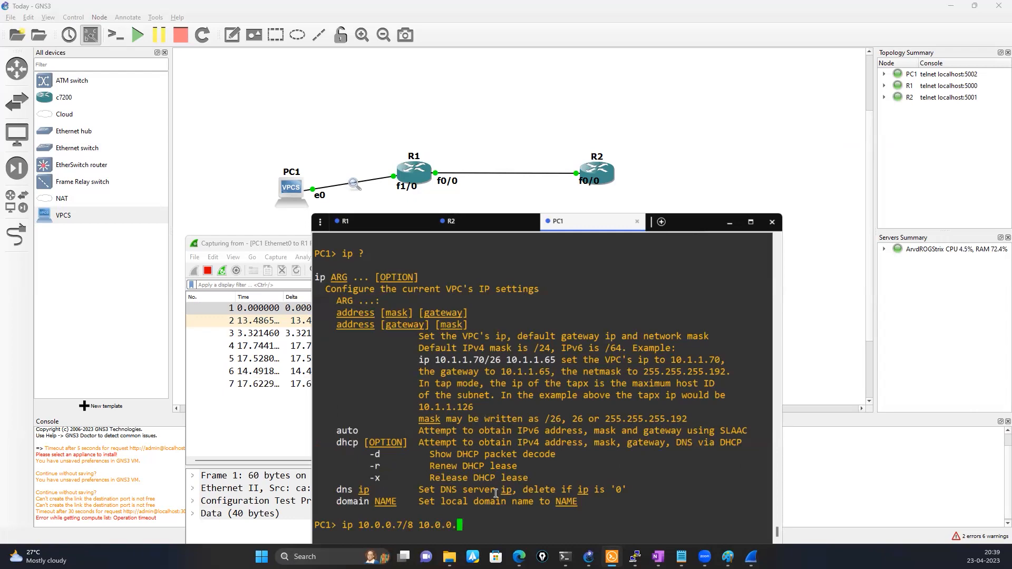
type("7")
key("Return")
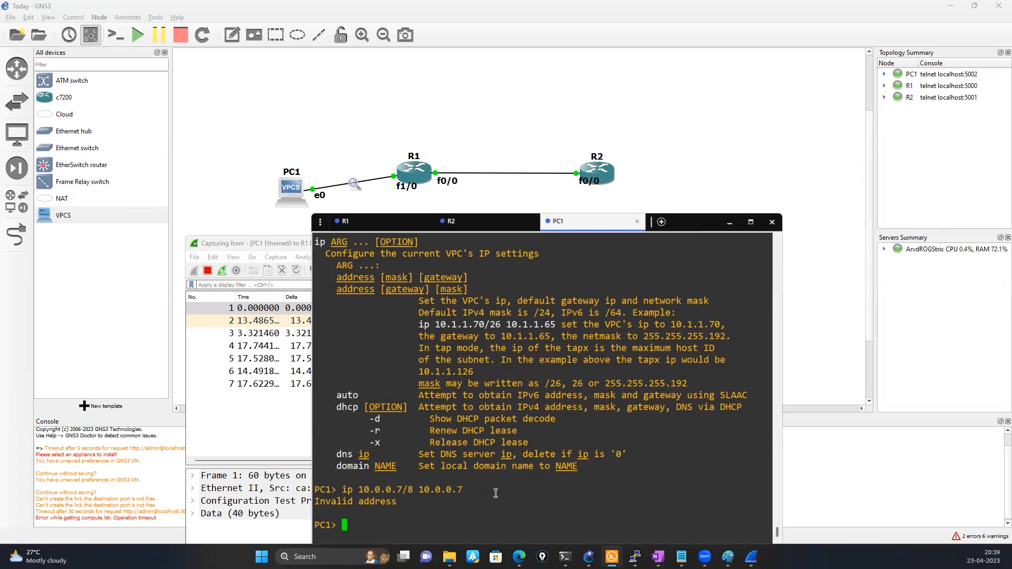
- Recheck R1's interface addresses, run "show ip" on PC1 again and highlight its IP address and mask
left_click(385, 224)
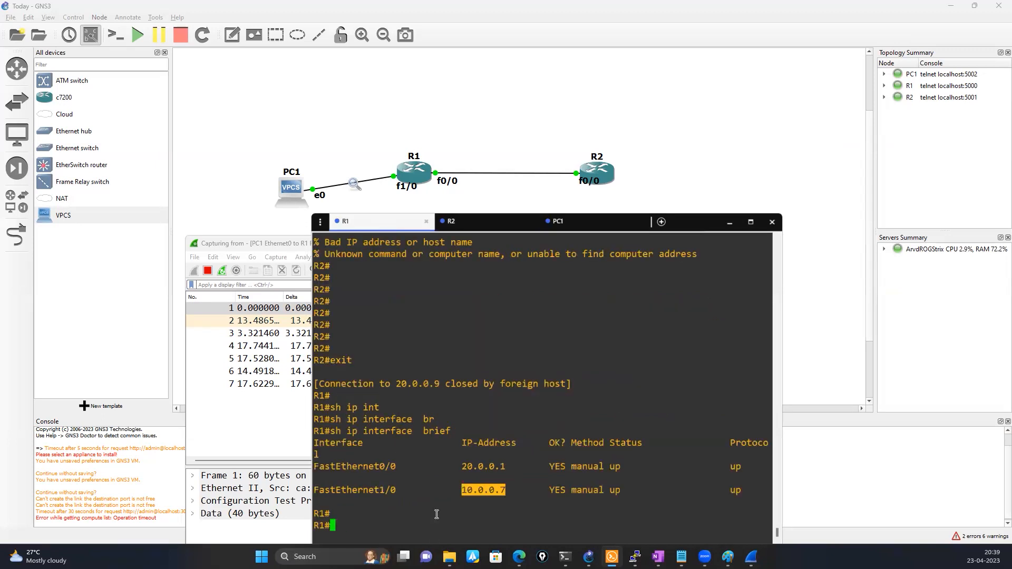
left_click(436, 515)
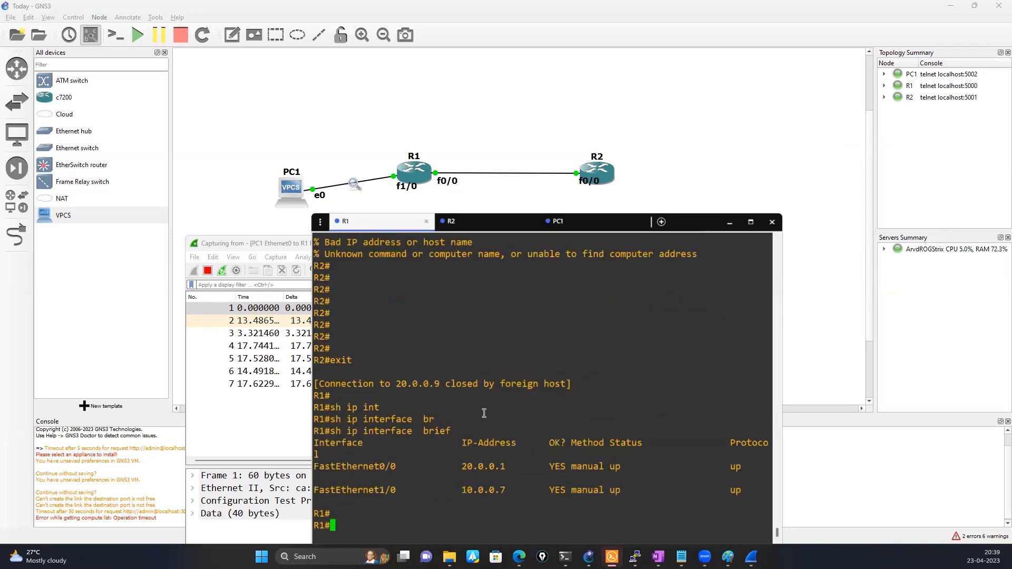
left_click(549, 223)
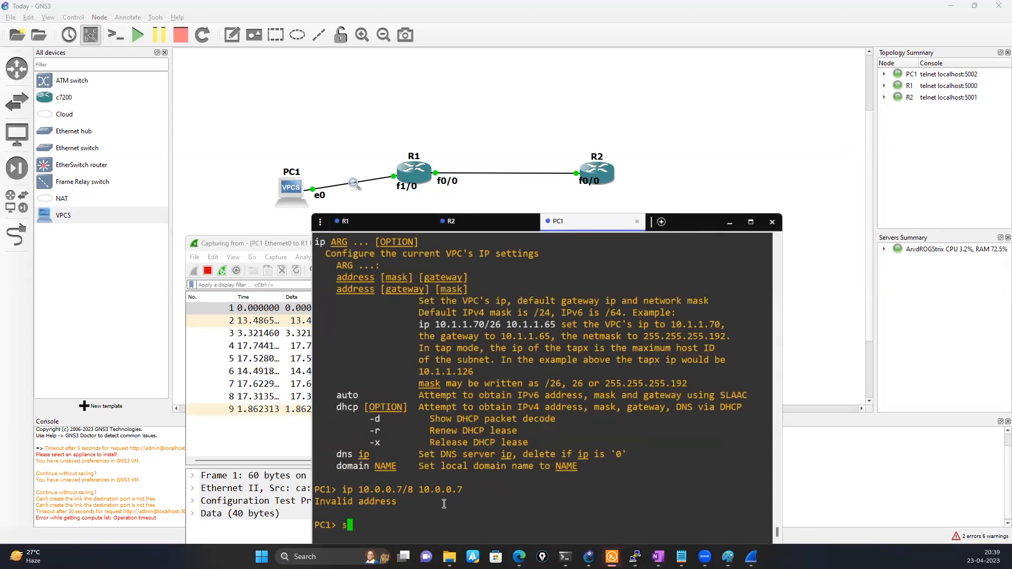
type("show ip")
key("Return")
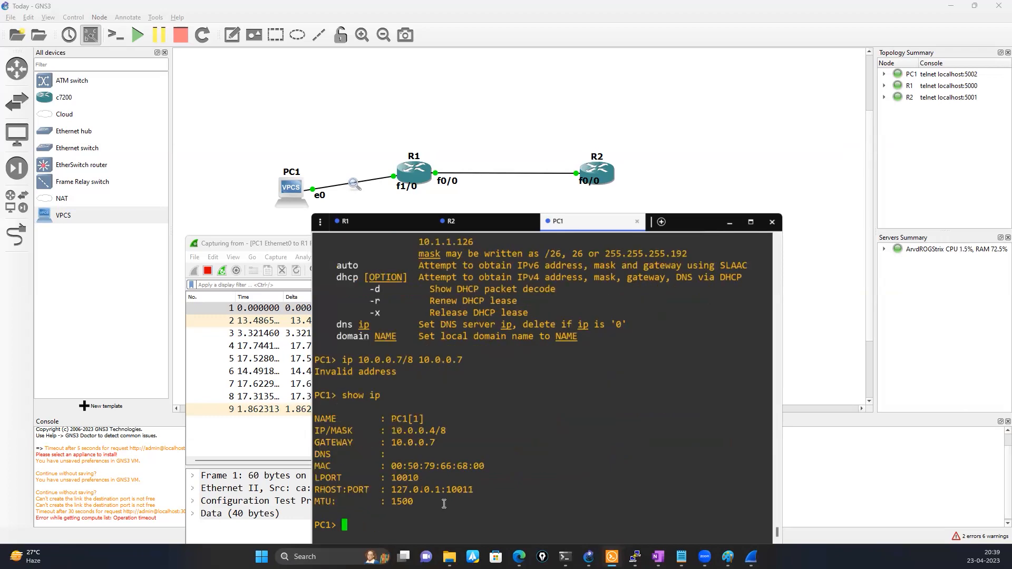
left_click_drag(391, 431, 446, 431)
- Enter configuration mode from the terminal on R1
left_click(403, 227)
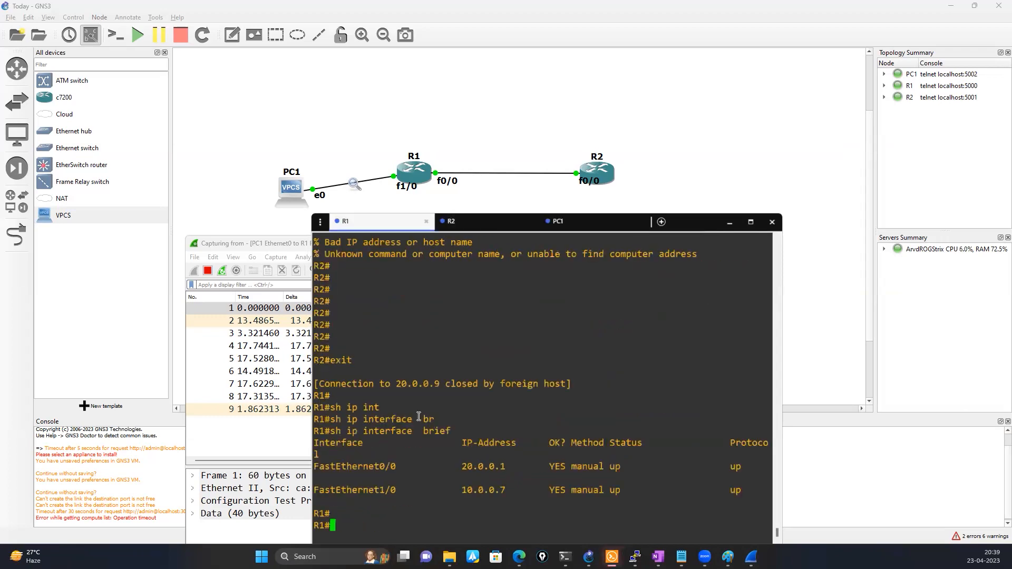
type("conf")
key("Tab")
key("Return")
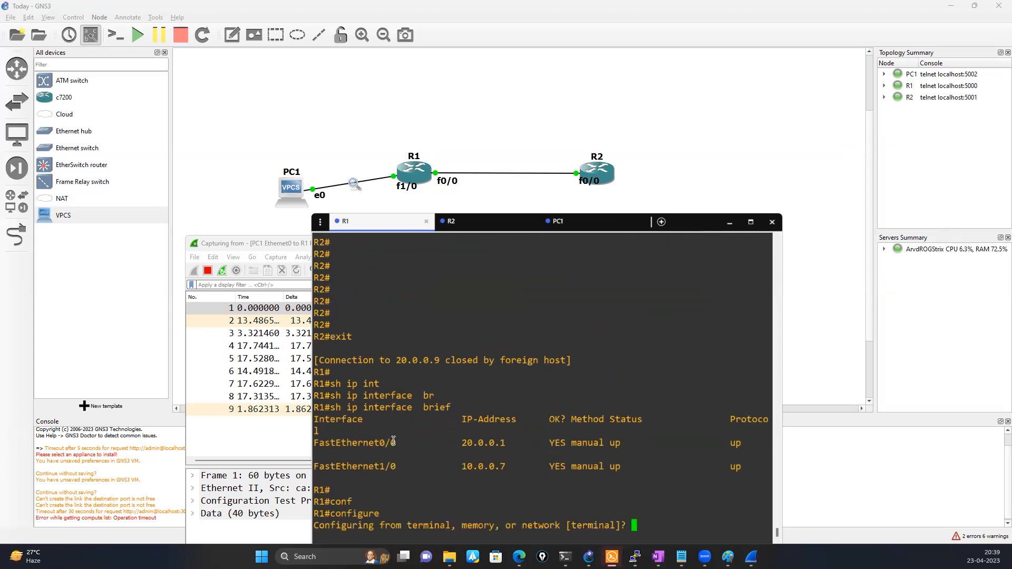
key("Return")
- Enter interface configuration for FastEthernet1/0 on R1, copying the interface name from the earlier output
type("int")
key("Tab")
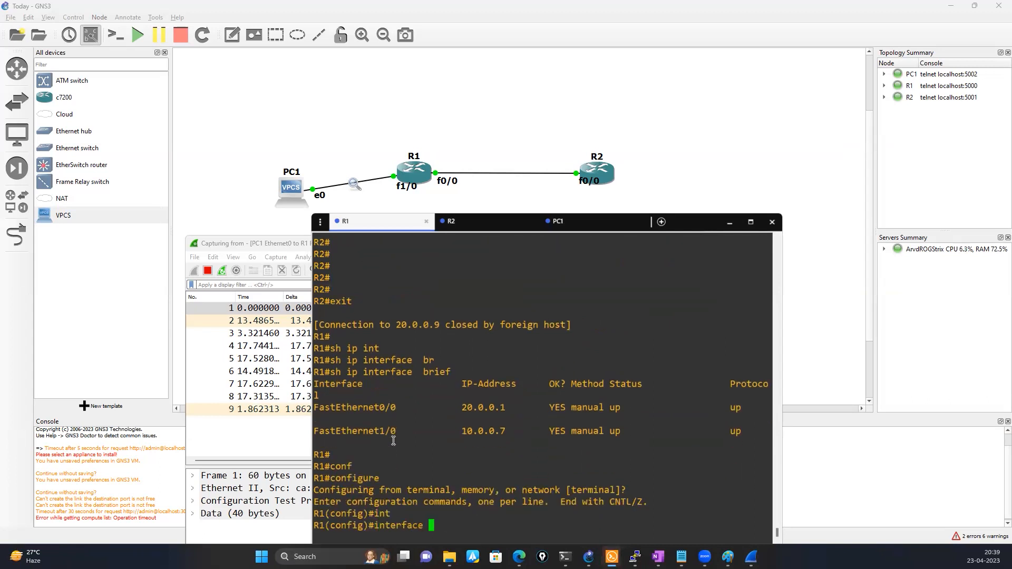
double_click(352, 430)
right_click(511, 388)
key("Return")
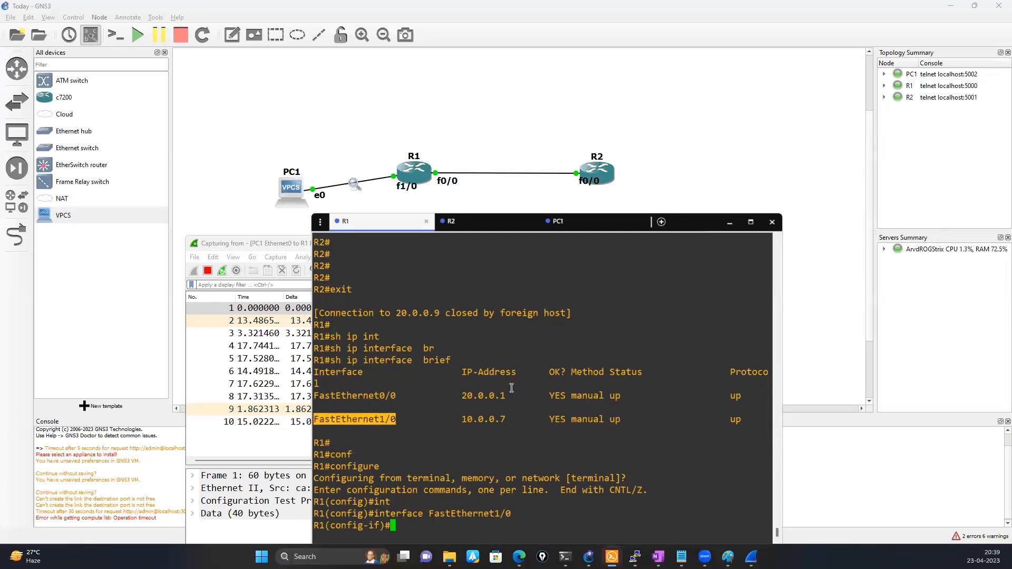
type("ip add")
key("Tab")
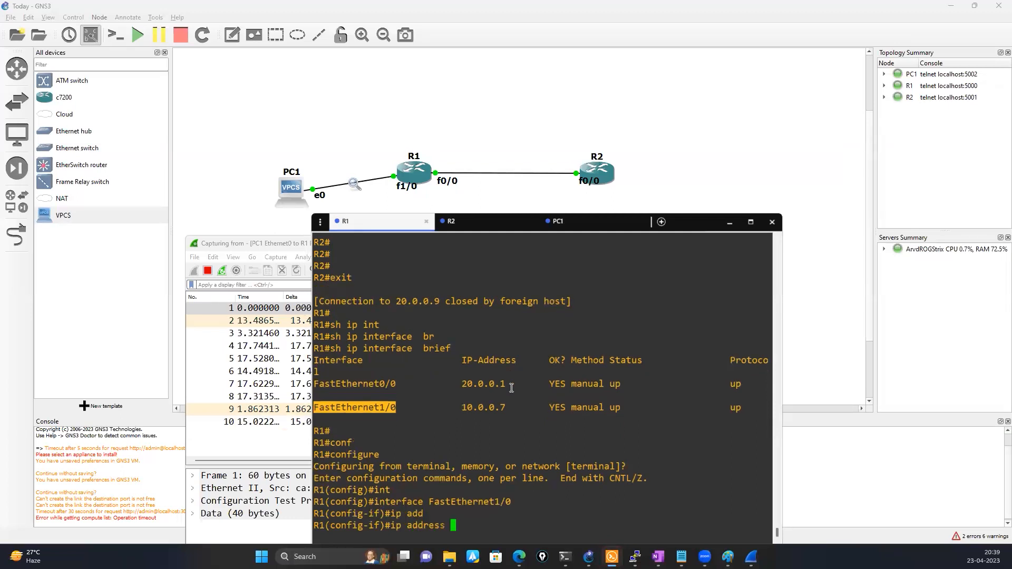
double_click(476, 407)
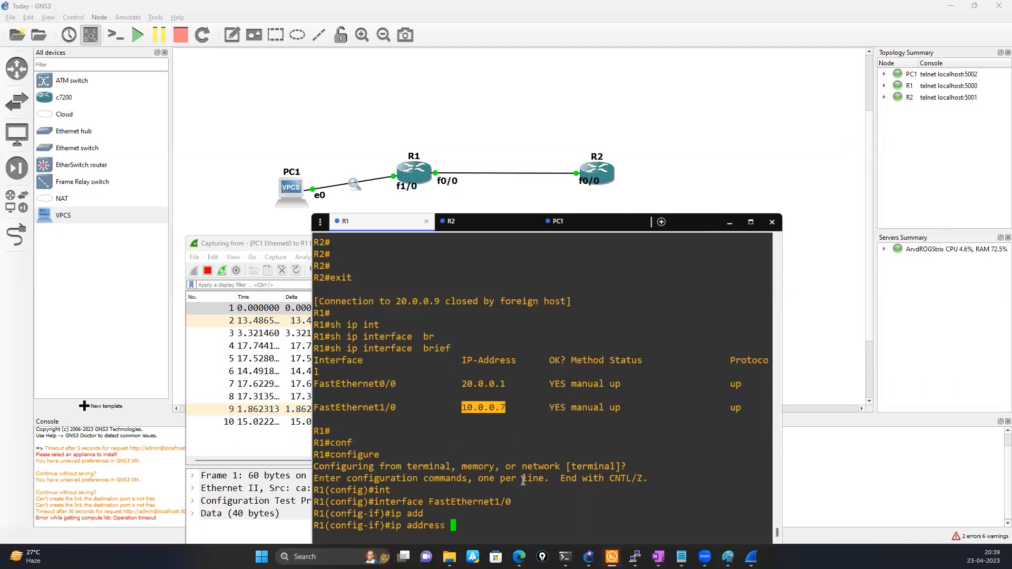
right_click(522, 480)
key("BackSpace")
type("4 255.0.0.0")
key("BackSpace")
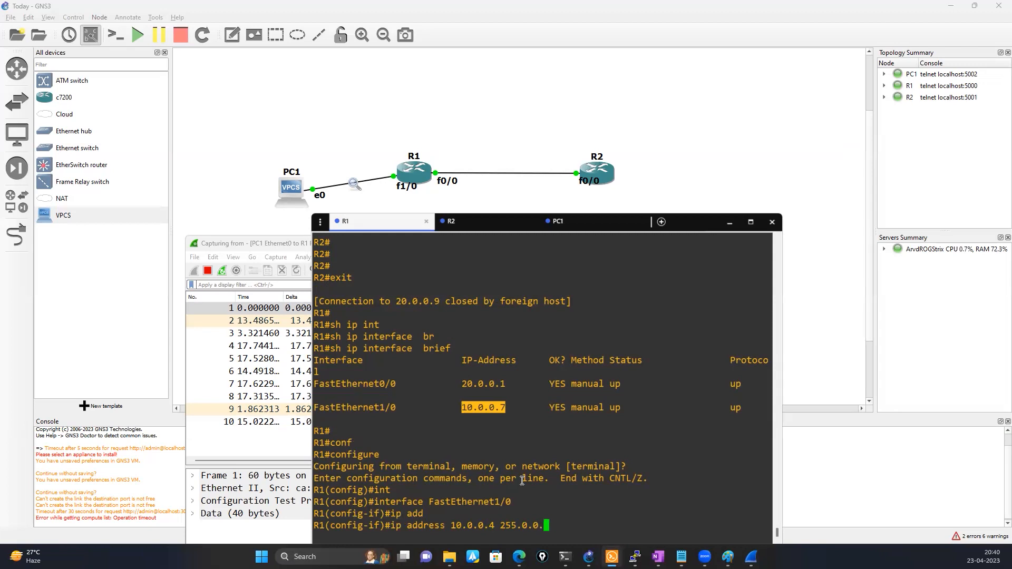
key("BackSpace")
key("BackSpace")
key("BackSpace")
key("BackSpace")
key("BackSpace")
key("BackSpace")
key("BackSpace")
key("BackSpace")
key("BackSpace")
key("BackSpace")
key("BackSpace")
key("BackSpace")
key("BackSpace")
key("BackSpace")
key("BackSpace")
key("BackSpace")
key("BackSpace")
key("BackSpace")
key("BackSpace")
key("BackSpace")
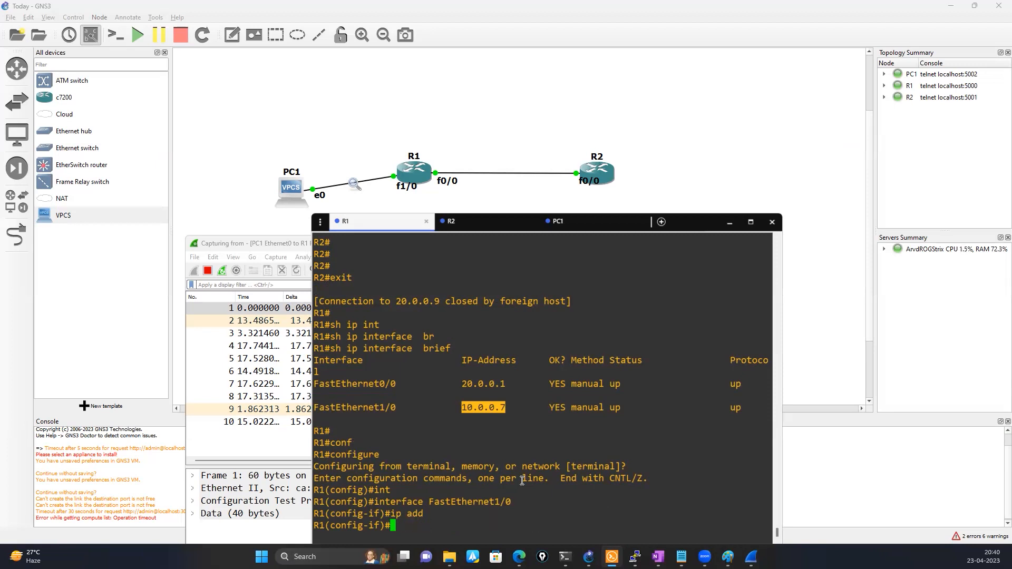
- Leave interface and global configuration mode on R1, returning to the privileged prompt
type("exit")
key("Return")
type("ex")
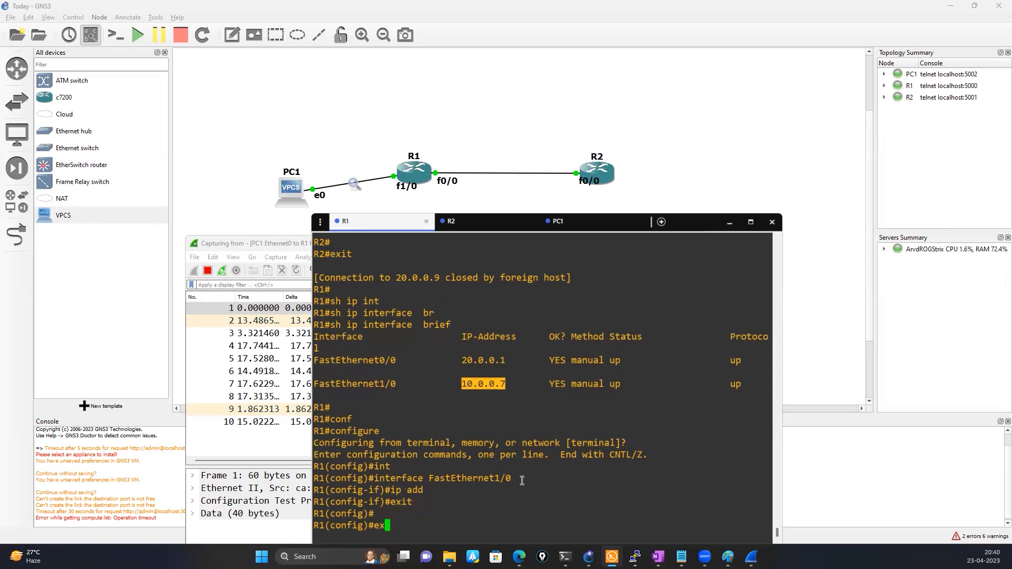
type("it")
key("Return")
key("Return")
- Display R1's running configuration for interface FastEthernet1/0 to check its address and mask
type("sh")
key("Tab")
type("o")
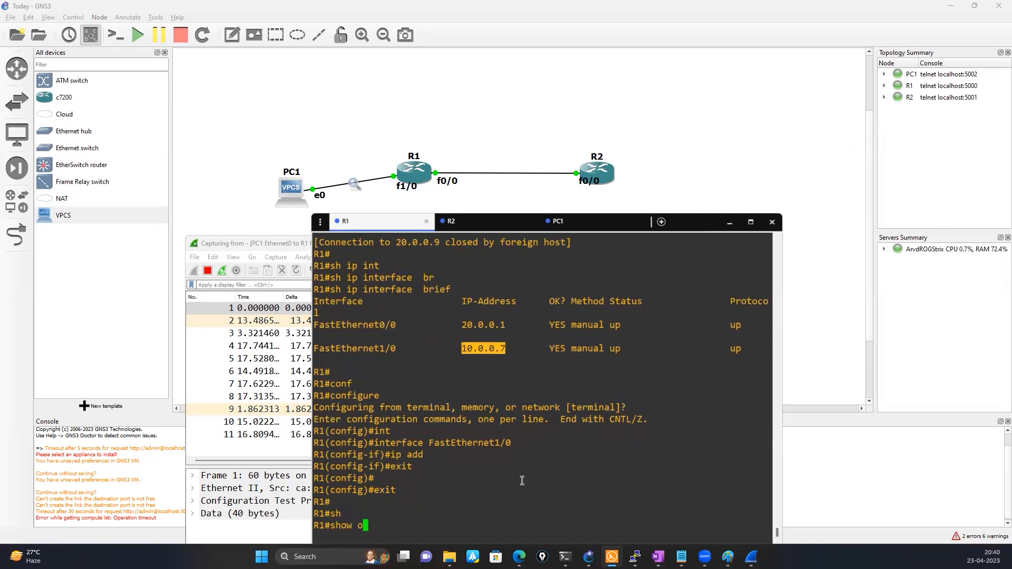
type(" run")
key("Return")
key("Up")
key("BackSpace")
key("BackSpace")
key("BackSpace")
key("BackSpace")
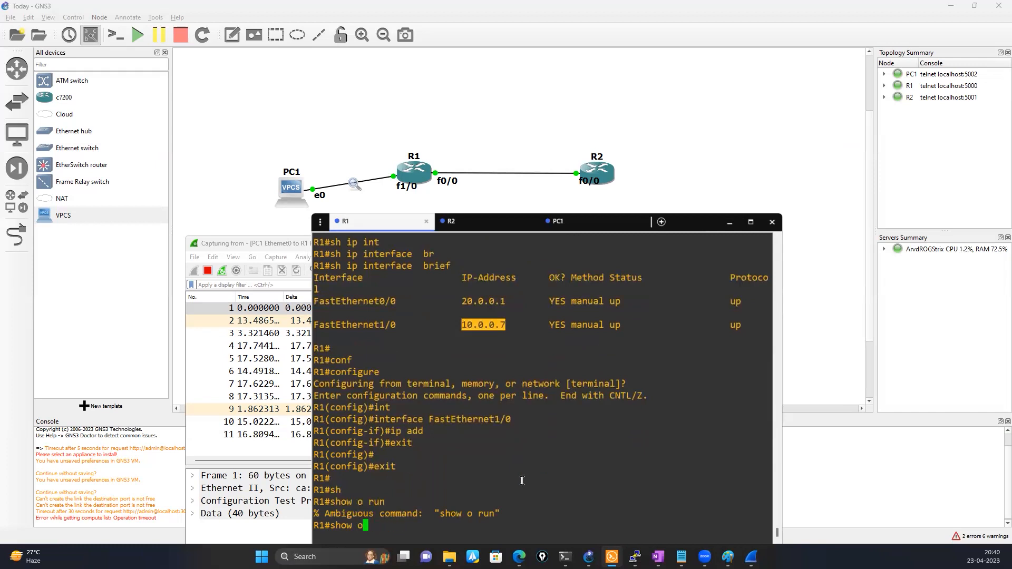
key("BackSpace")
type("run")
key("Tab")
type("in")
key("Tab")
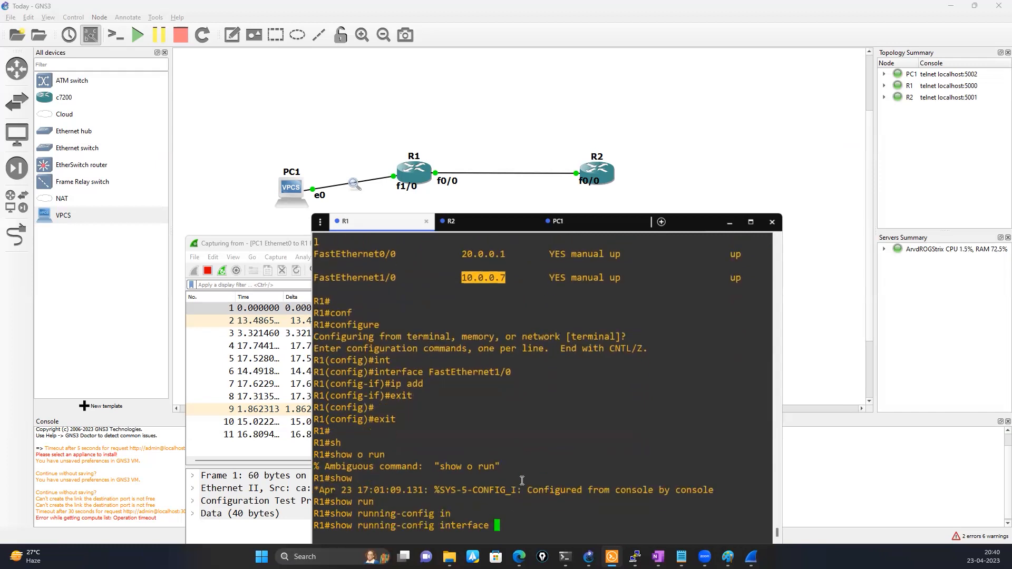
double_click(465, 372)
right_click(465, 372)
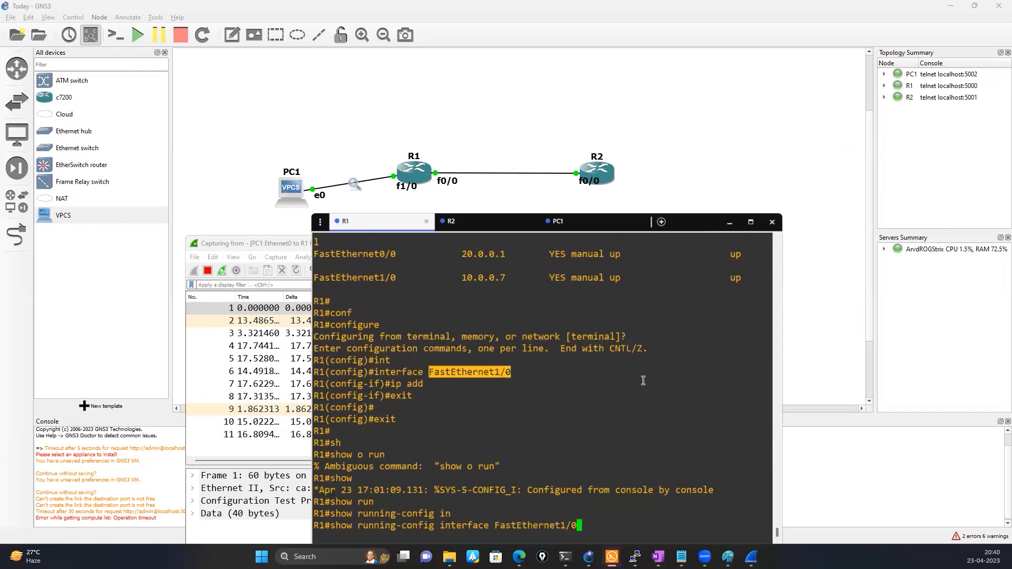
key("Return")
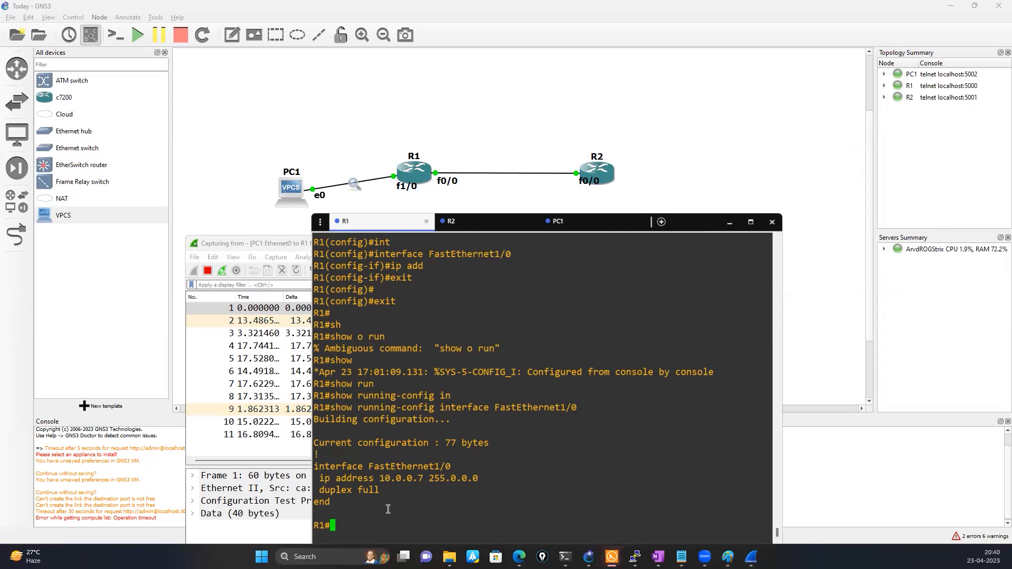
- Enter terminal configuration on R1 and open interface configuration for FastEthernet1/0
type("conf")
key("Tab")
key("Return")
key("Return")
type("int")
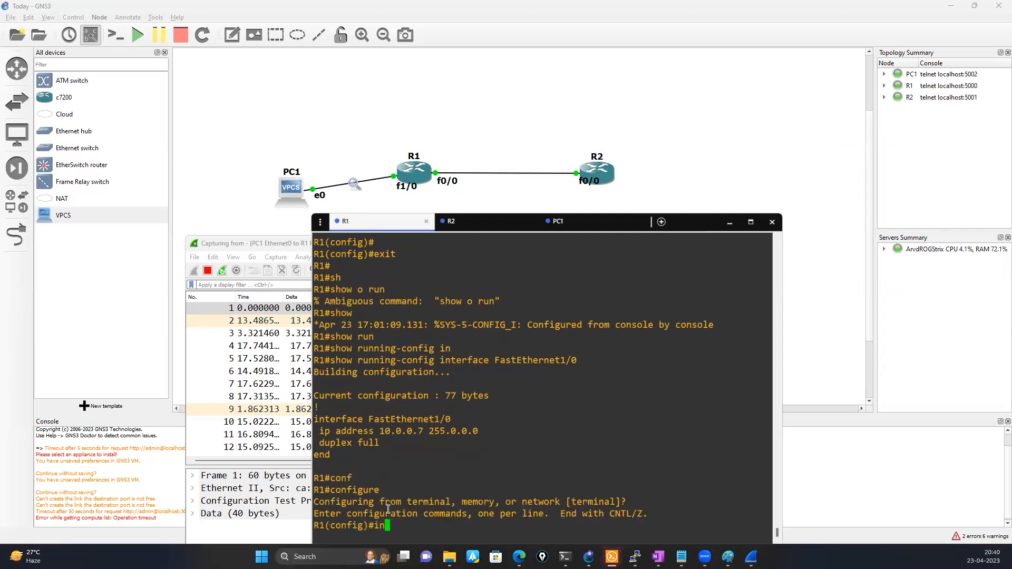
key("Tab")
double_click(411, 407)
right_click(511, 405)
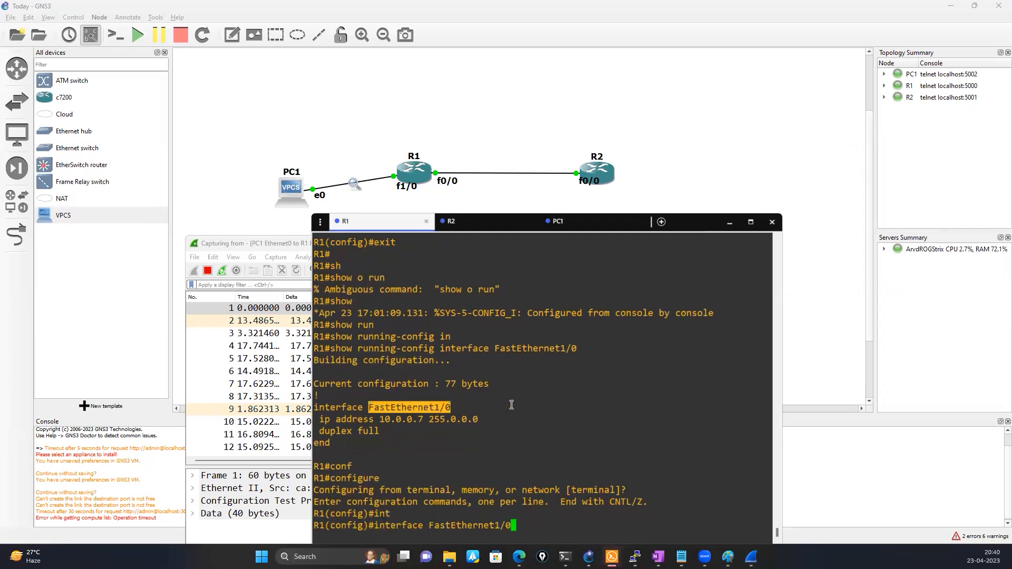
key("Return")
type("\\")
key("BackSpace")
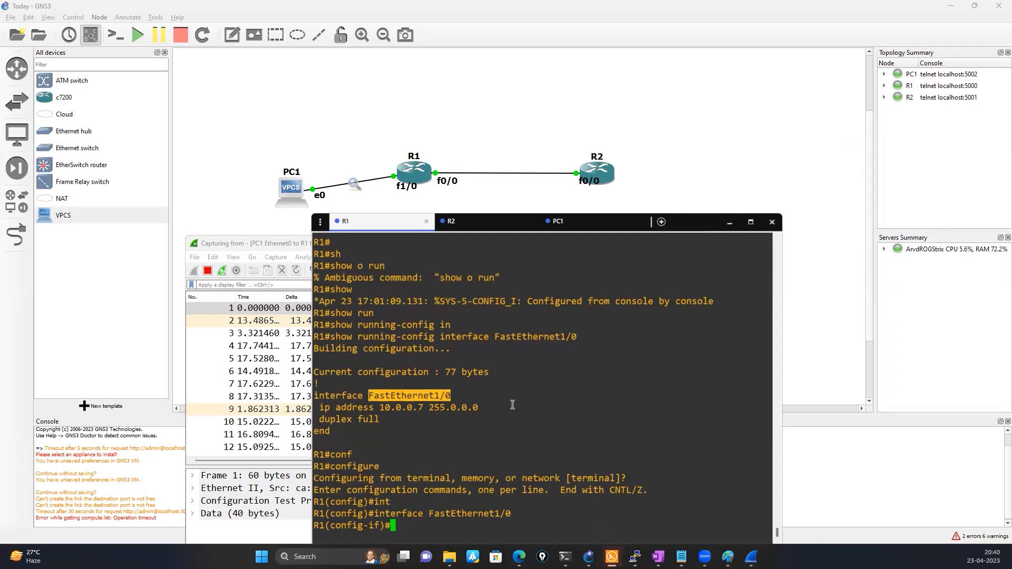
- Set the IP address of R1's FastEthernet1/0 to 10.0.0.4 with mask 255.0.0.0, the same address as PC1
type("ip add")
key("Tab")
left_click(401, 394)
double_click(400, 395)
right_click(536, 373)
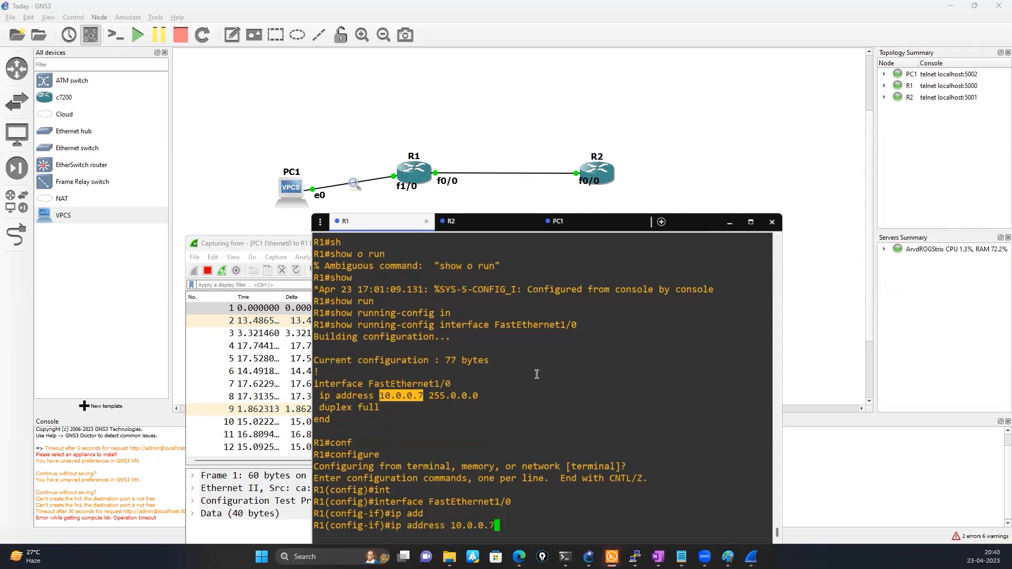
key("BackSpace")
key("BackSpace")
key("BackSpace")
type("4")
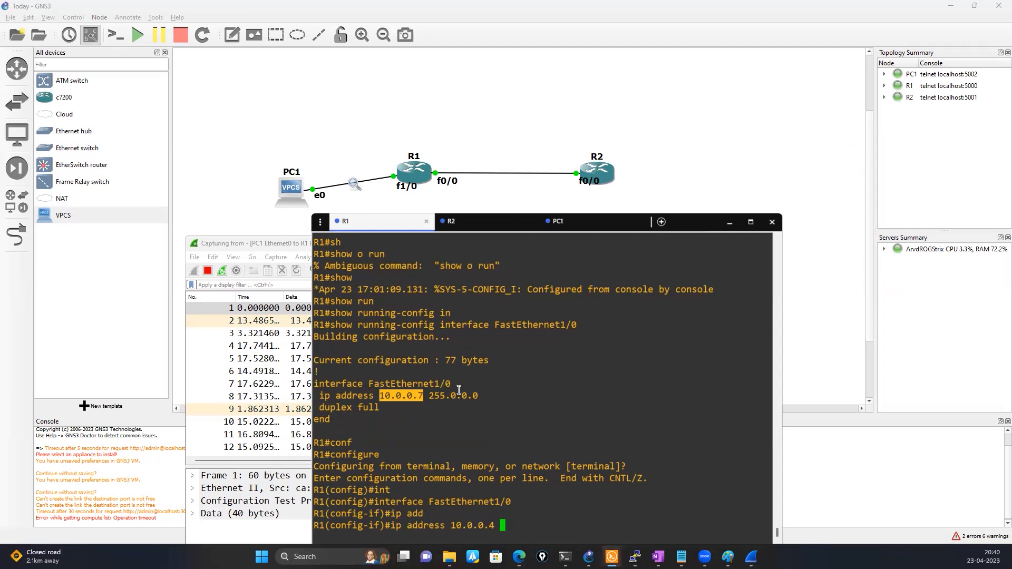
double_click(453, 396)
right_click(537, 389)
key("Return")
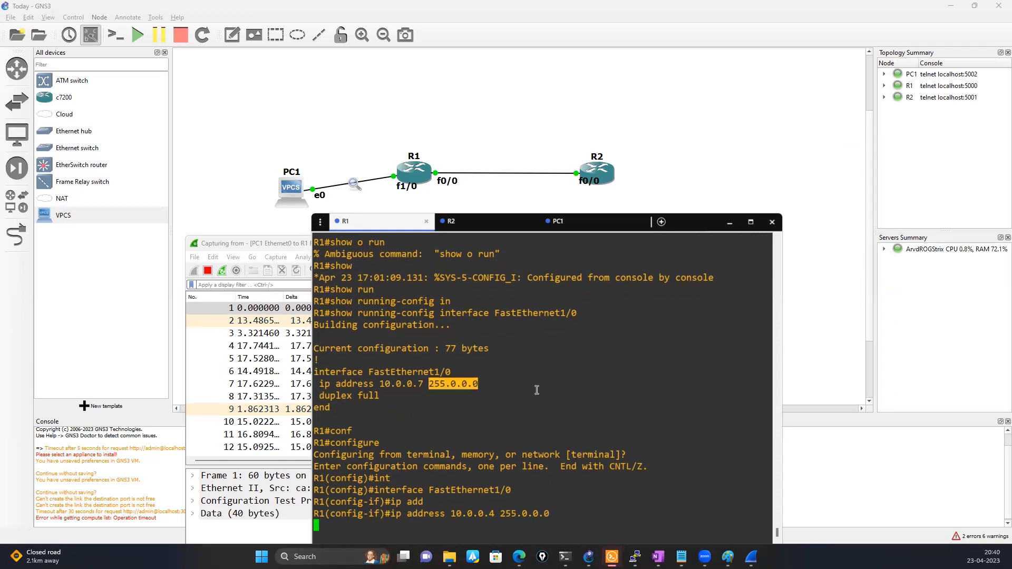
- Exit interface and global configuration on R1 after the address change
type("e")
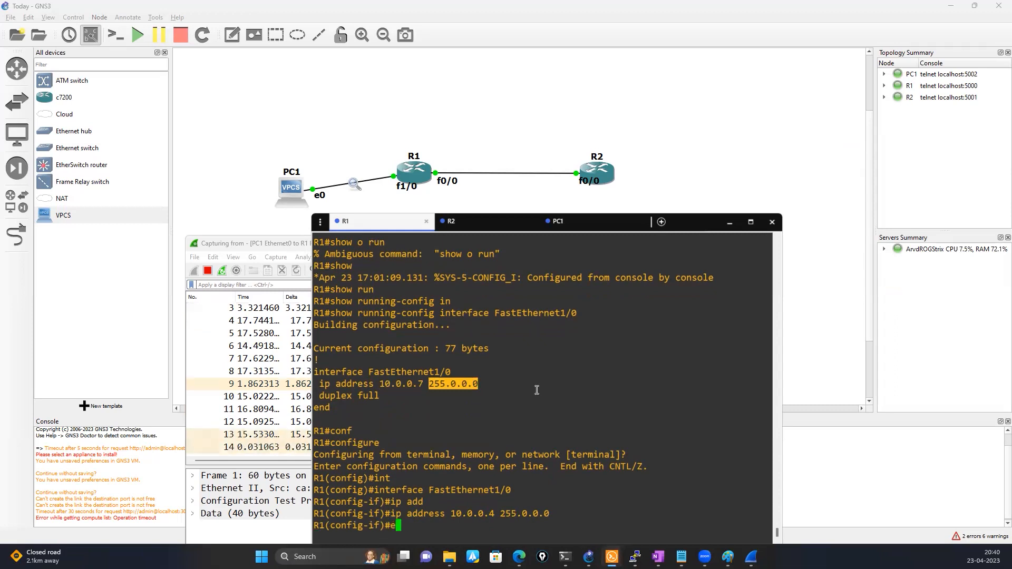
type("xit")
key("Return")
key("Return")
type("exit")
key("Return")
key("Return")
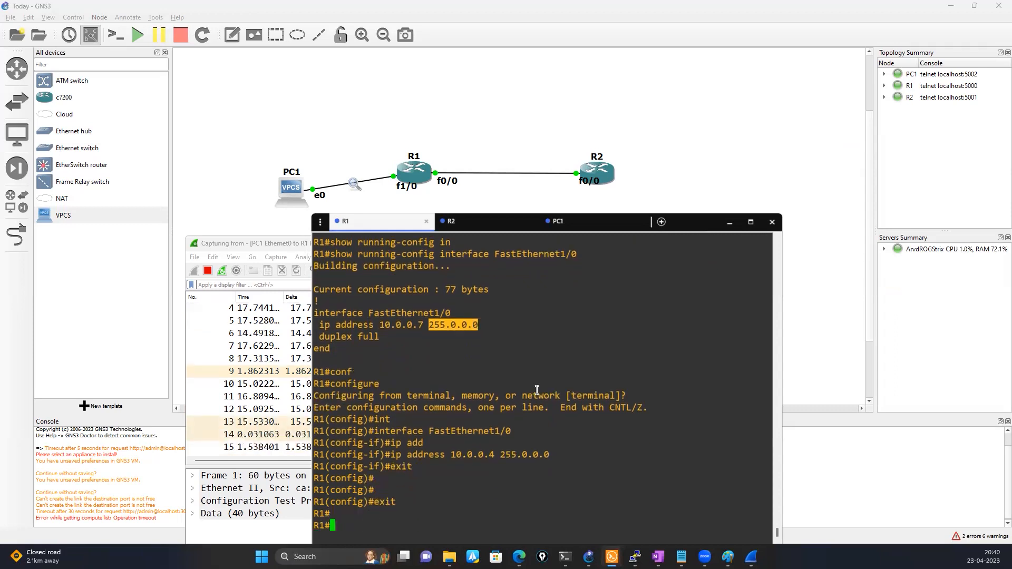
- Switch to the Wireshark capture, maximize it, and select the first gratuitous ARP packet for 10.0.0.4
left_click(752, 556)
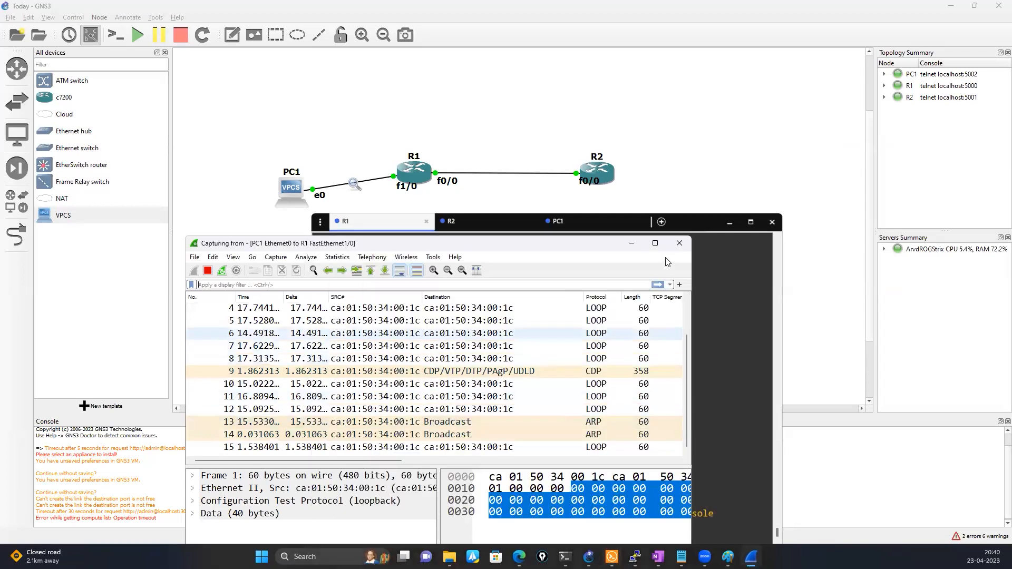
left_click(656, 244)
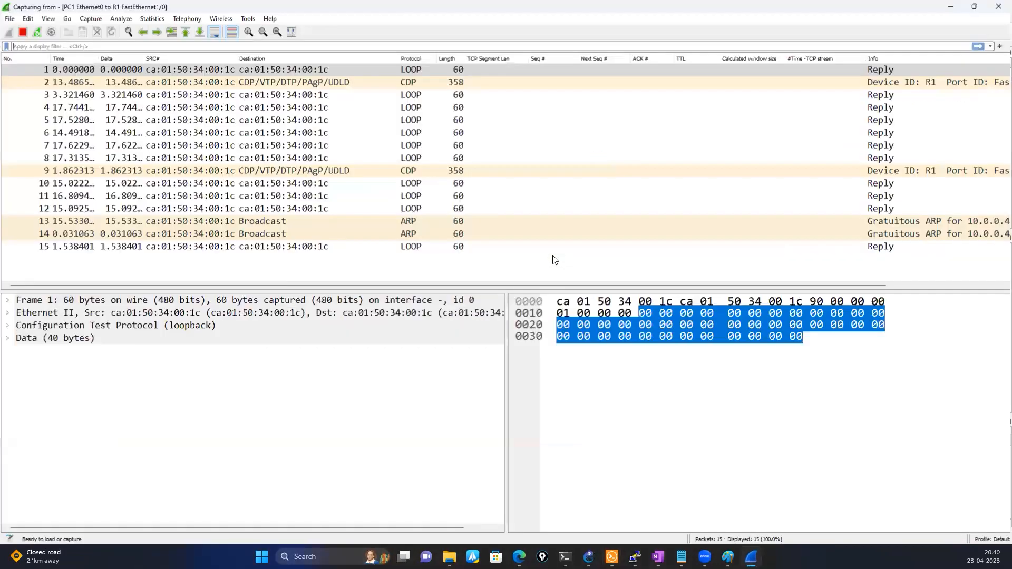
left_click_drag(427, 285, 544, 285)
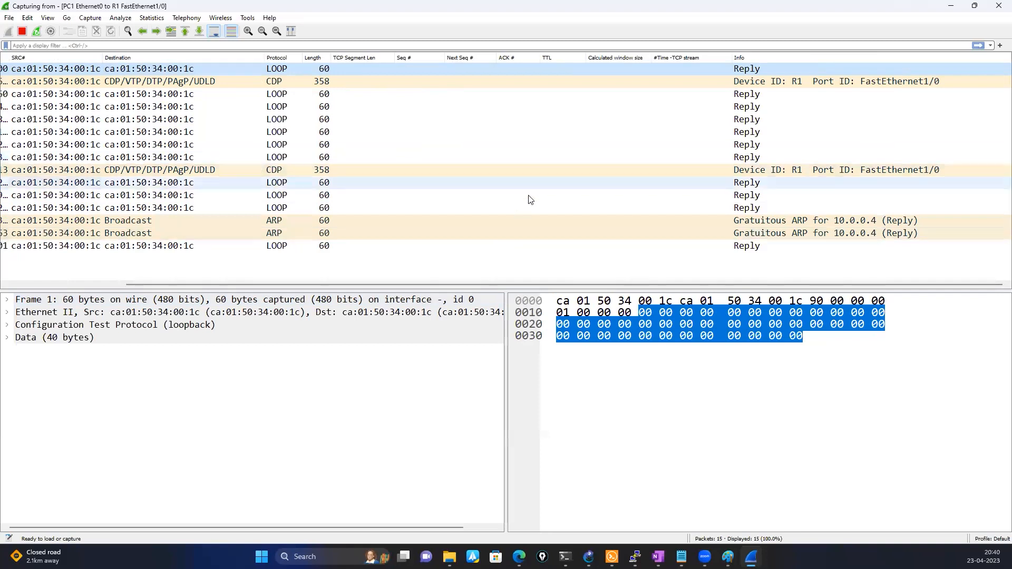
left_click(487, 223)
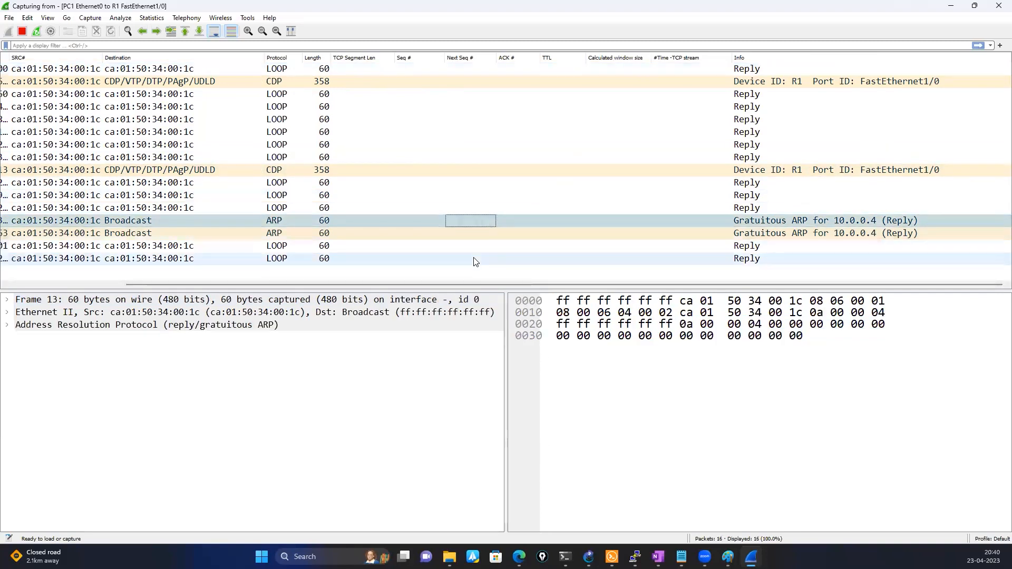
- Switch to the PC1 console and ping 10.0.0.4
mouse_move(589, 558)
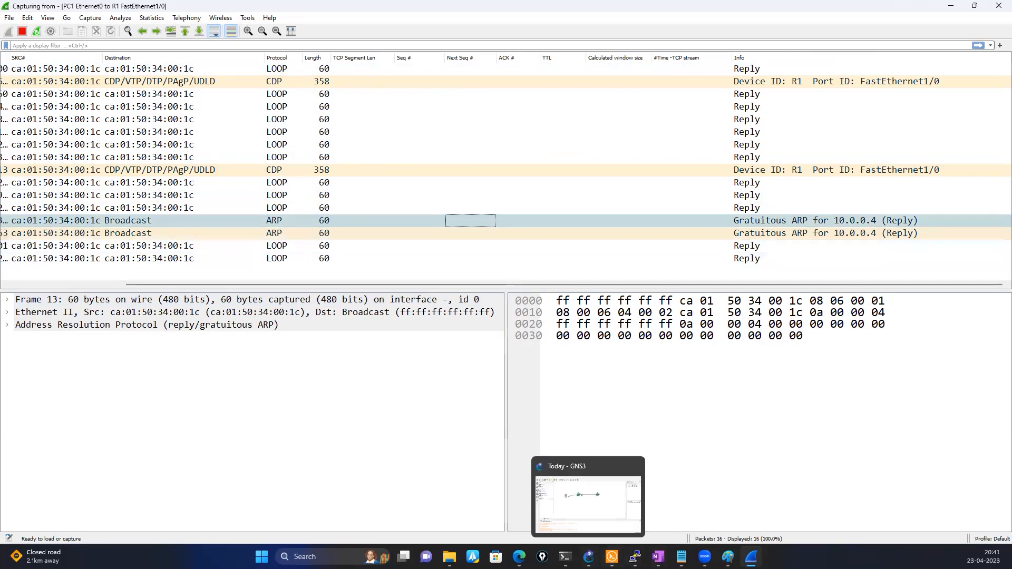
left_click(611, 495)
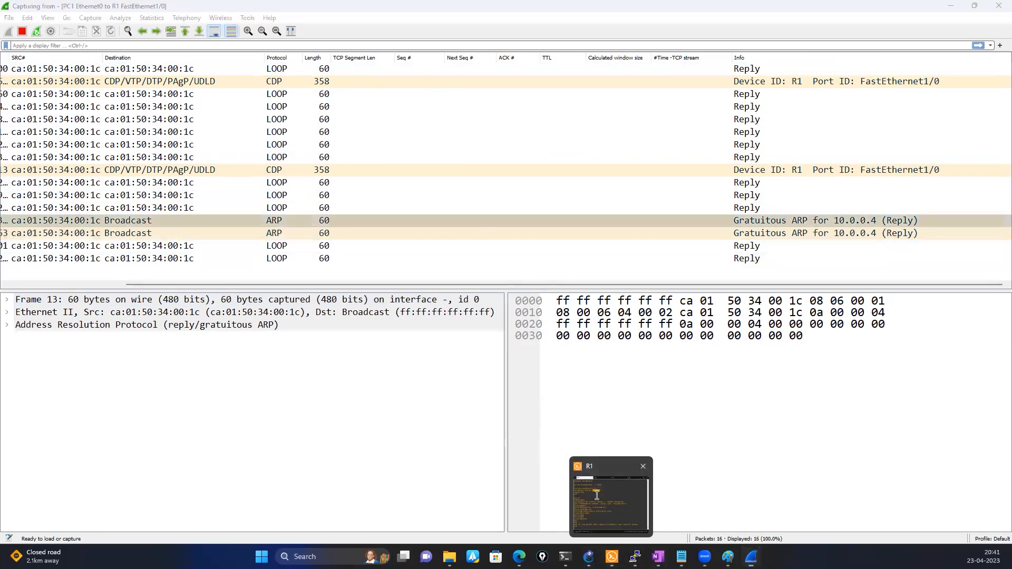
left_click(585, 228)
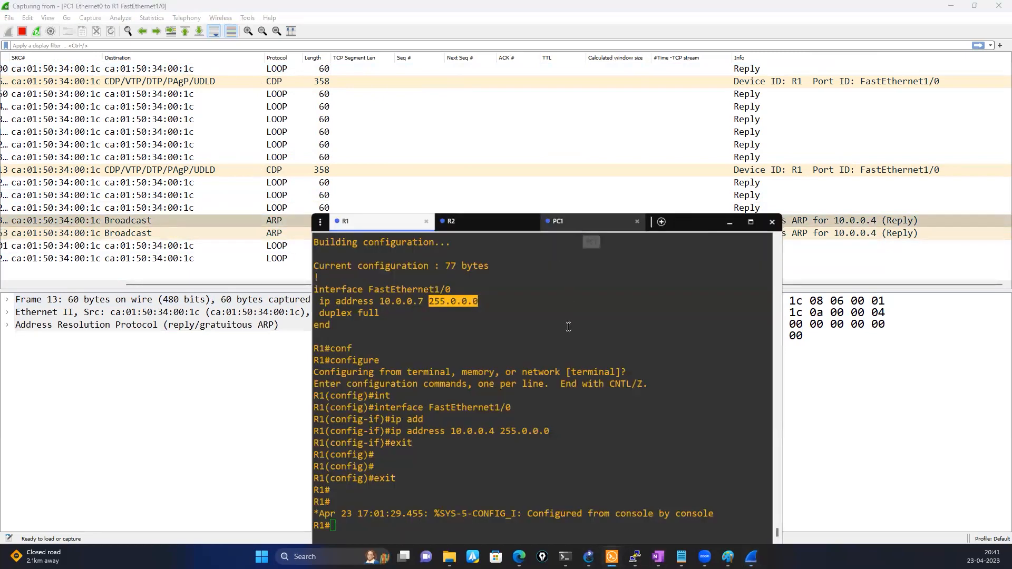
type("p")
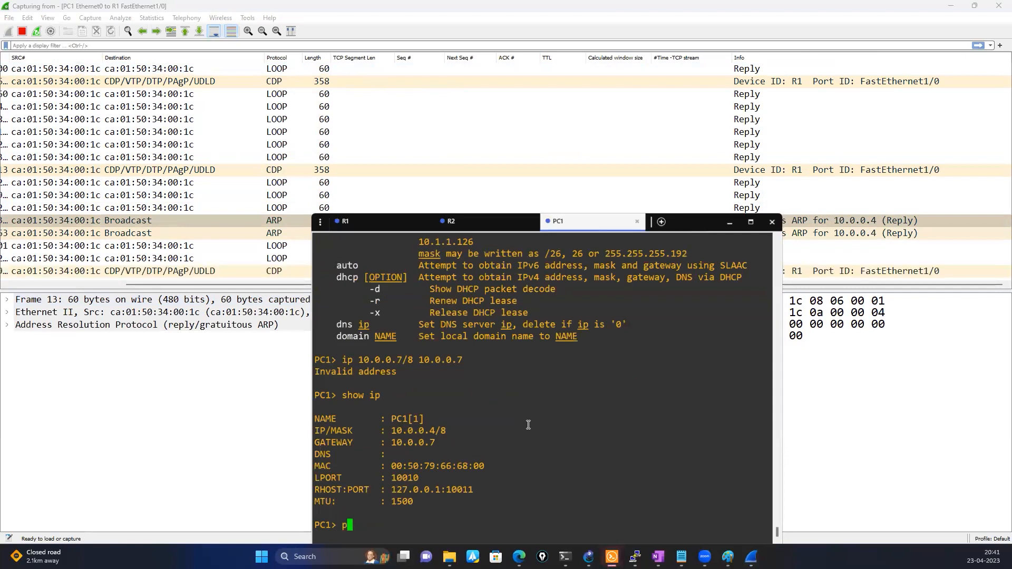
type("ing 10.0.0.4")
key("Return")
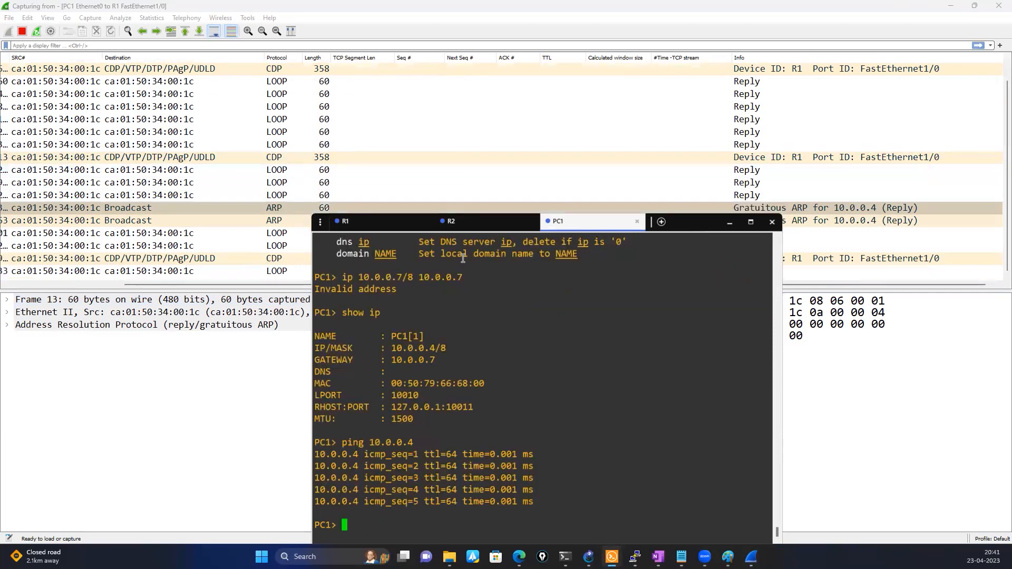
- Return to the R1 console and enter interface configuration for FastEthernet1/0 from the terminal
left_click(360, 229)
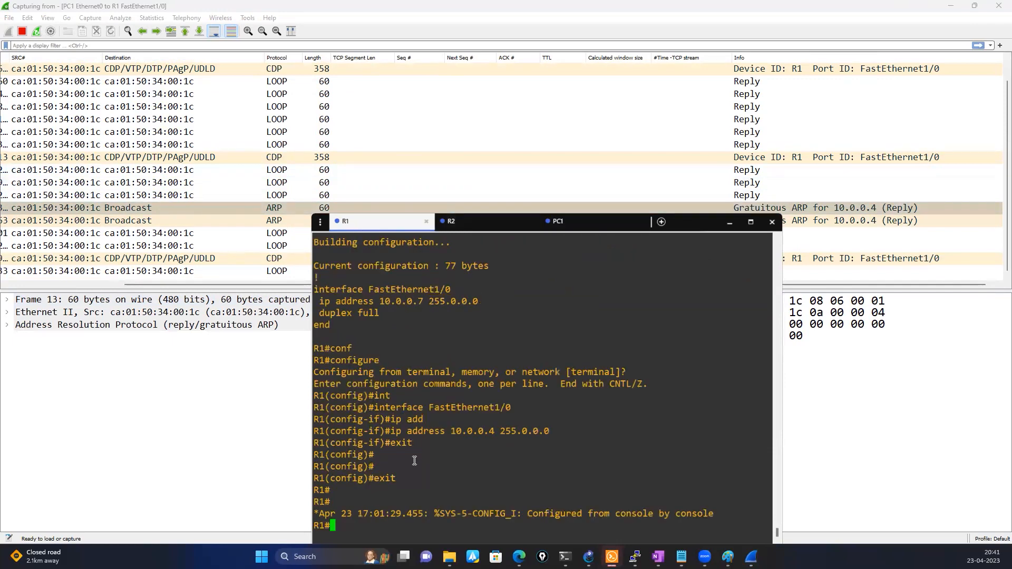
type("conf")
key("Tab")
key("Return")
key("Return")
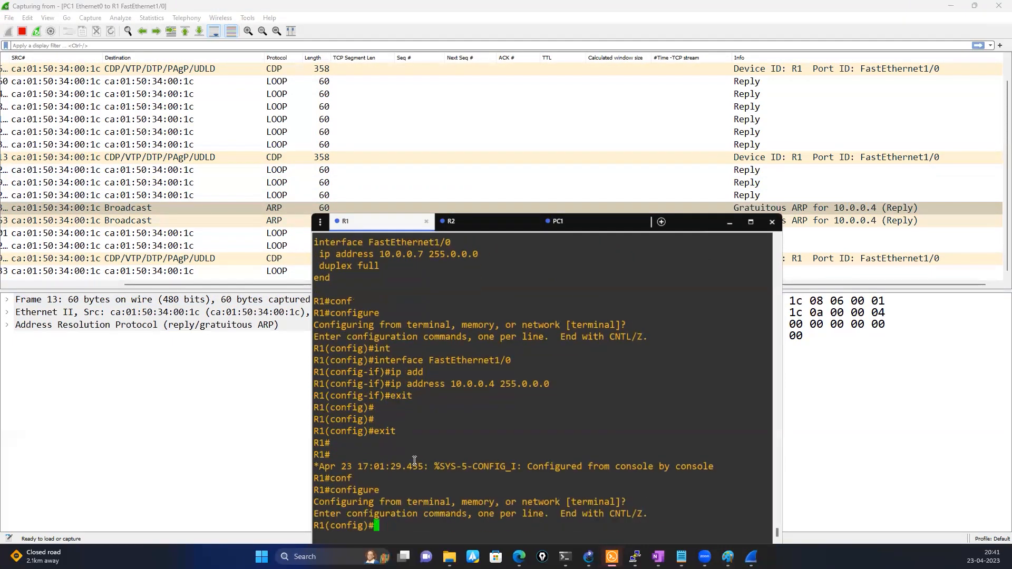
type("int")
key("Tab")
double_click(474, 349)
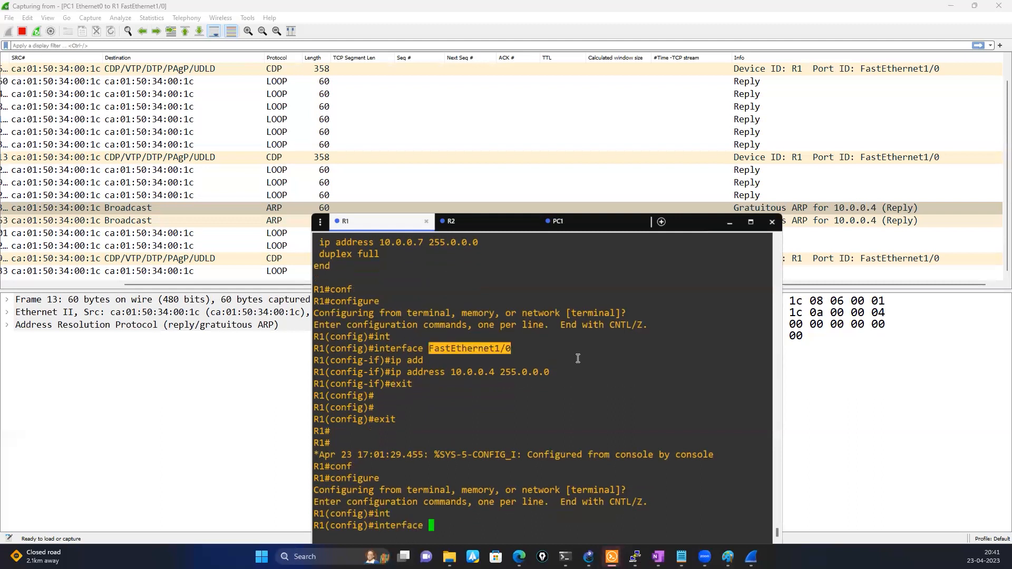
right_click(578, 359)
key("Return")
- Shut down FastEthernet1/0 on R1 with "sh" and re-enable it with "no sh"
type("s")
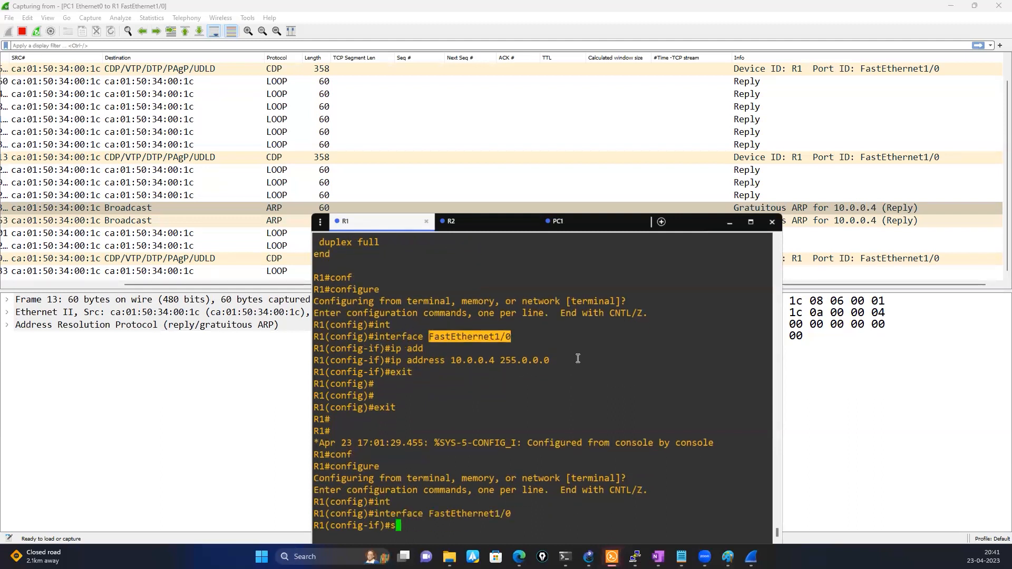
type("h")
key("Return")
key("Return")
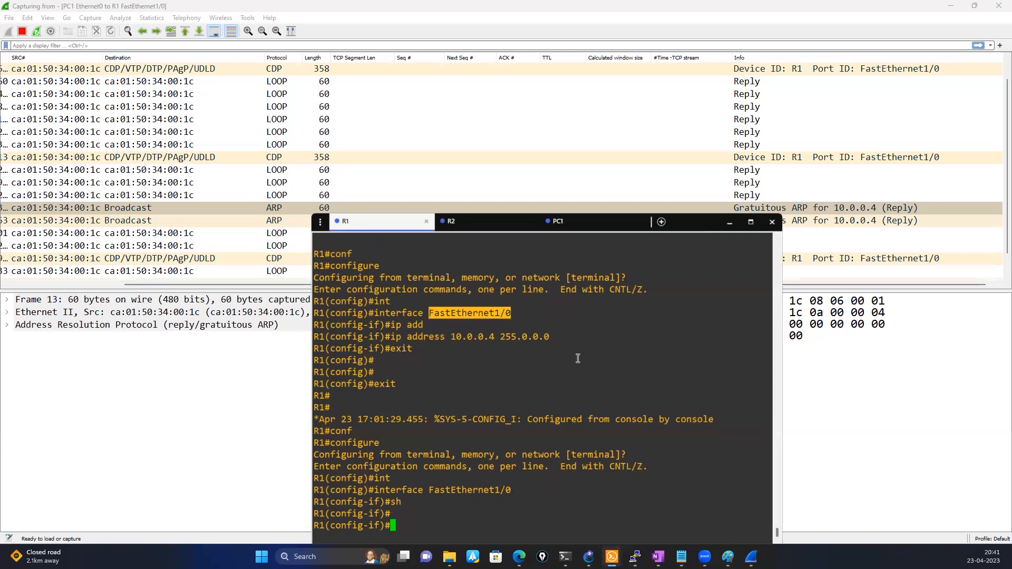
type("no sh")
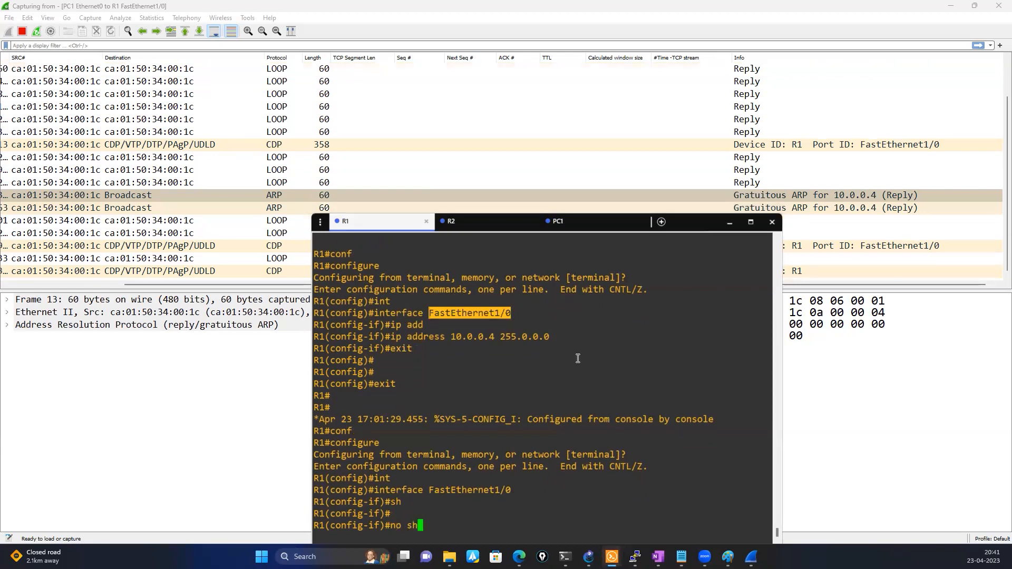
key("Return")
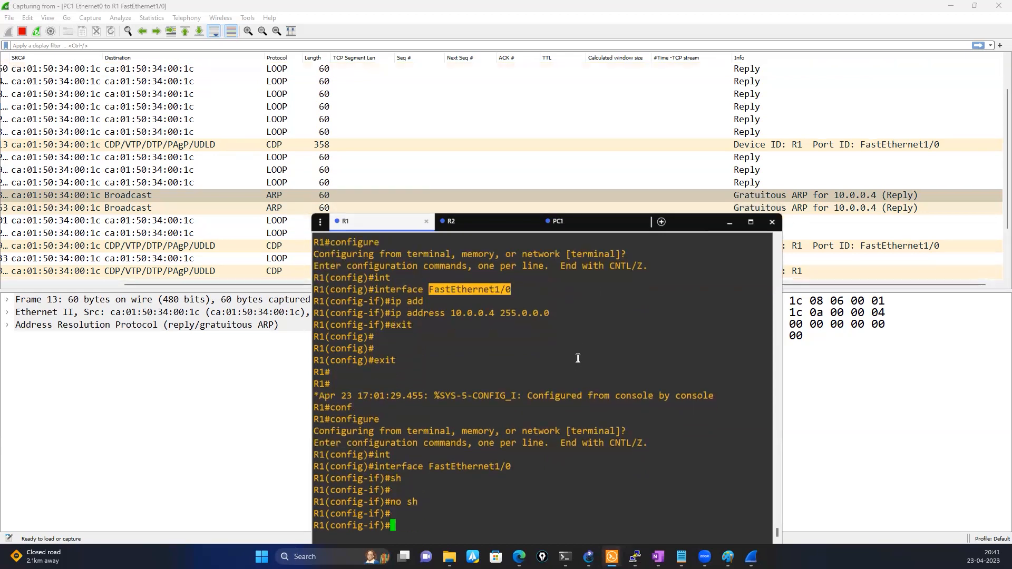
- Exit interface configuration and global configuration mode on R1, returning to the privileged prompt
type("exut")
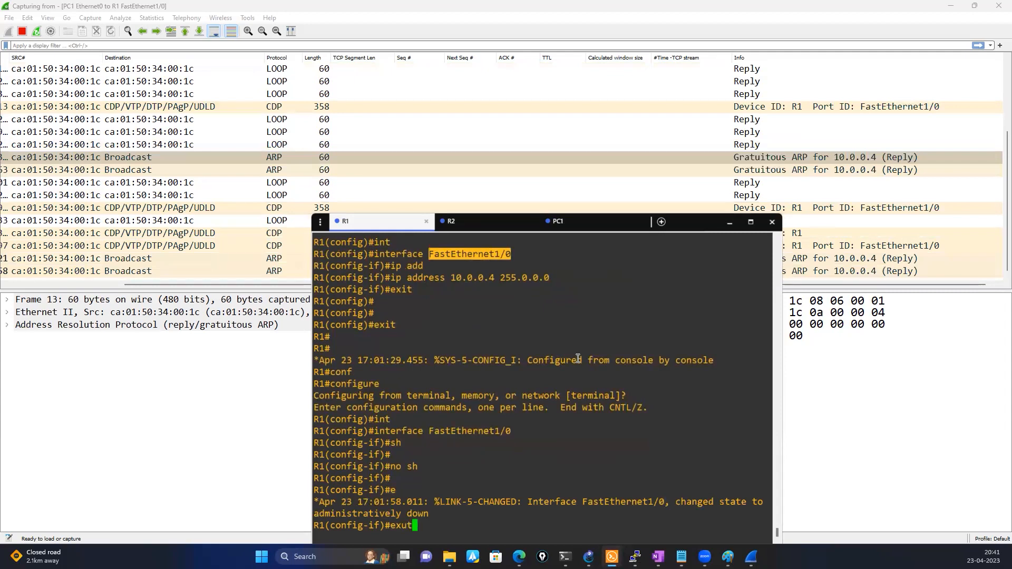
key("BackSpace")
key("BackSpace")
type("it")
key("Return")
key("Return")
key("Return")
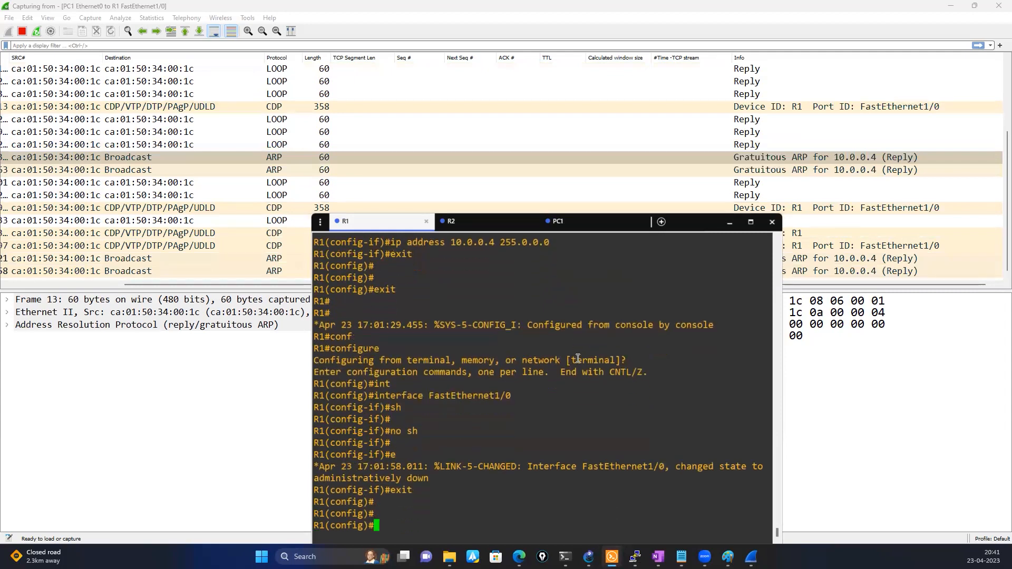
type("exit")
key("Return")
key("Return")
key("Return")
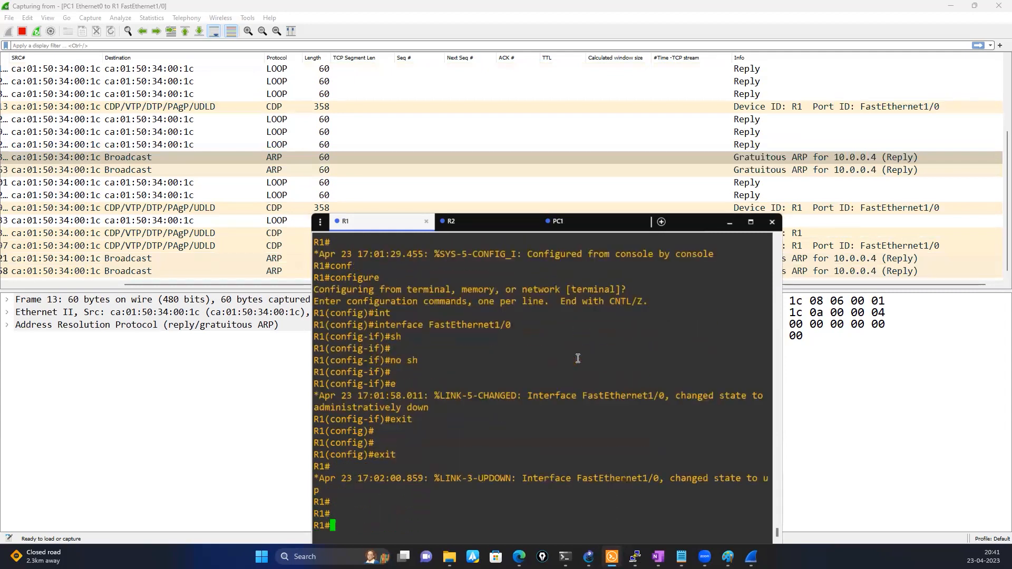
- Return to the Wireshark capture, select gratuitous ARP frame 21 for 10.0.0.4 and expand its Address Resolution Protocol details
left_click(730, 225)
scroll(522, 284, "right", 1)
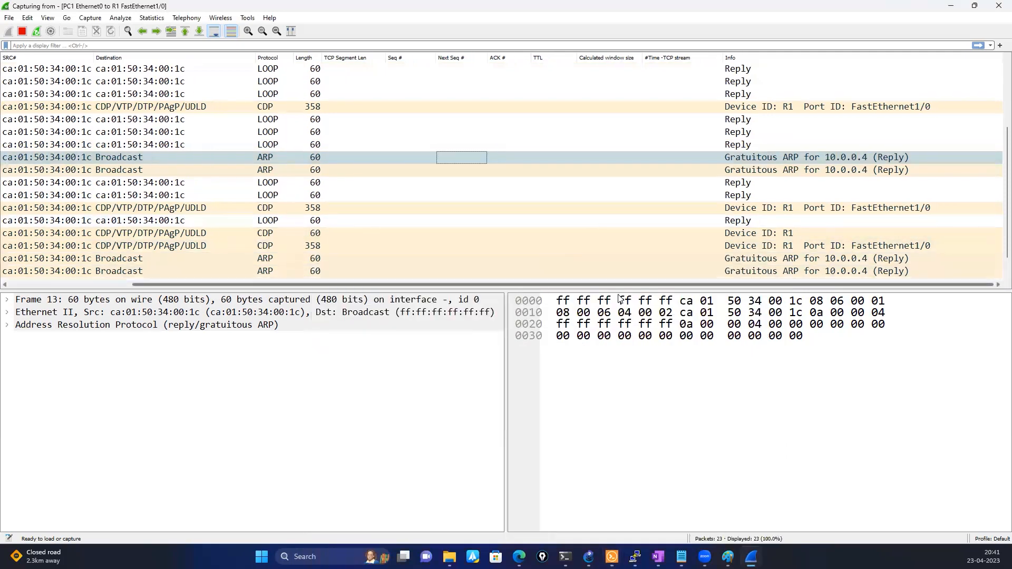
scroll(591, 243, "down", 1)
scroll(592, 243, "up", 2)
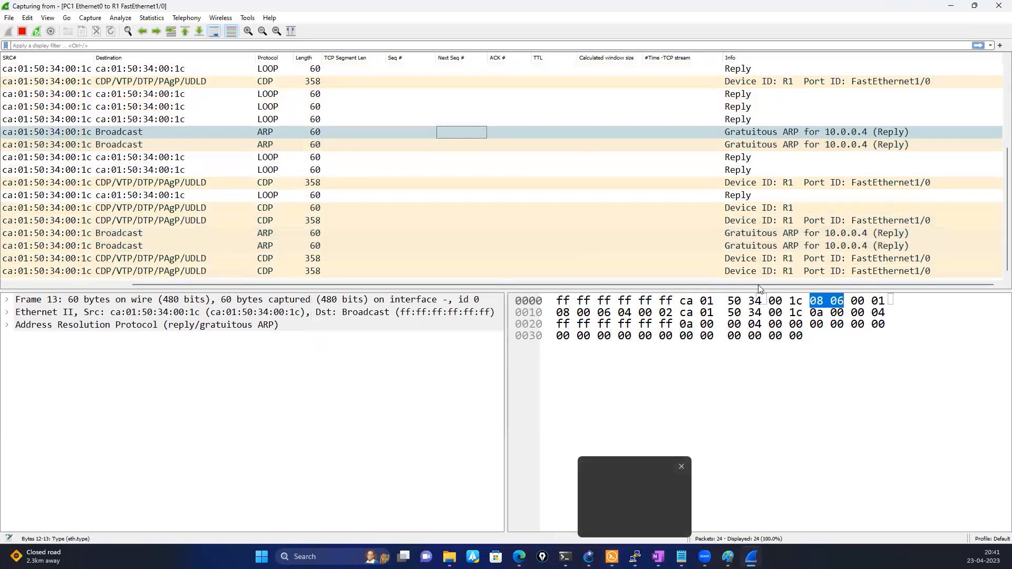
left_click(116, 236)
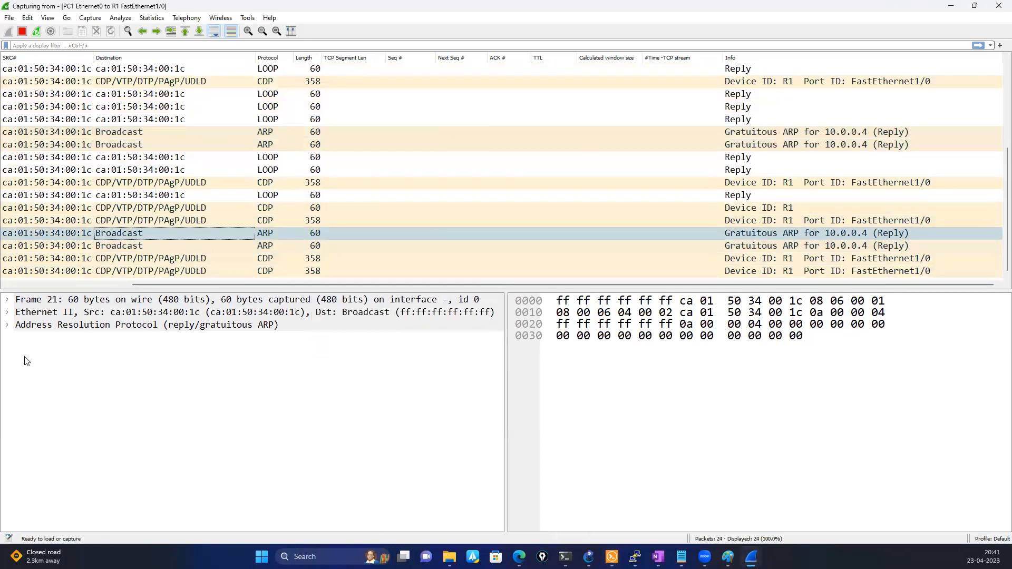
left_click(8, 326)
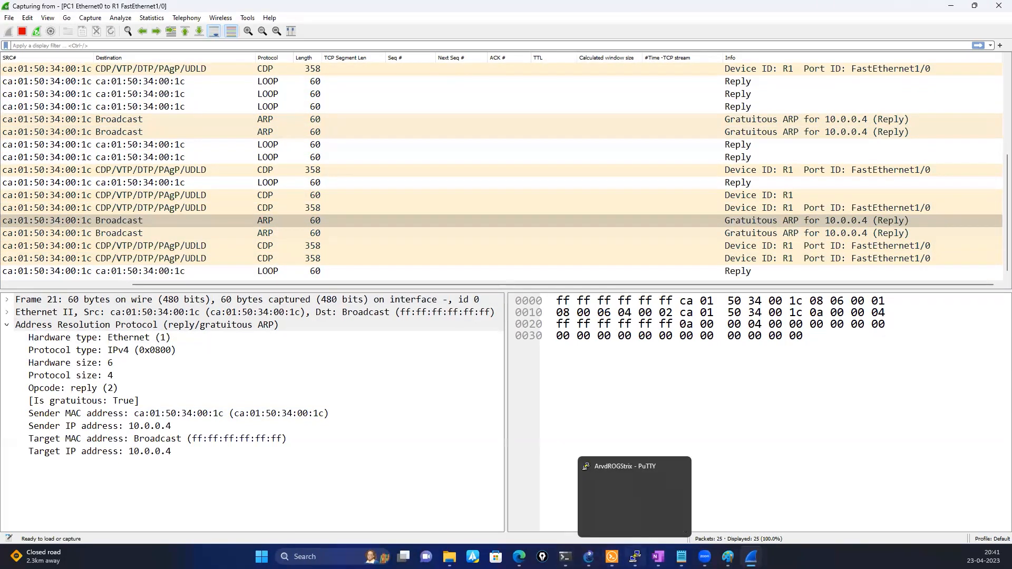
- Bring back the R1 console and list its interfaces with "sh ip interface brief"
left_click(634, 557)
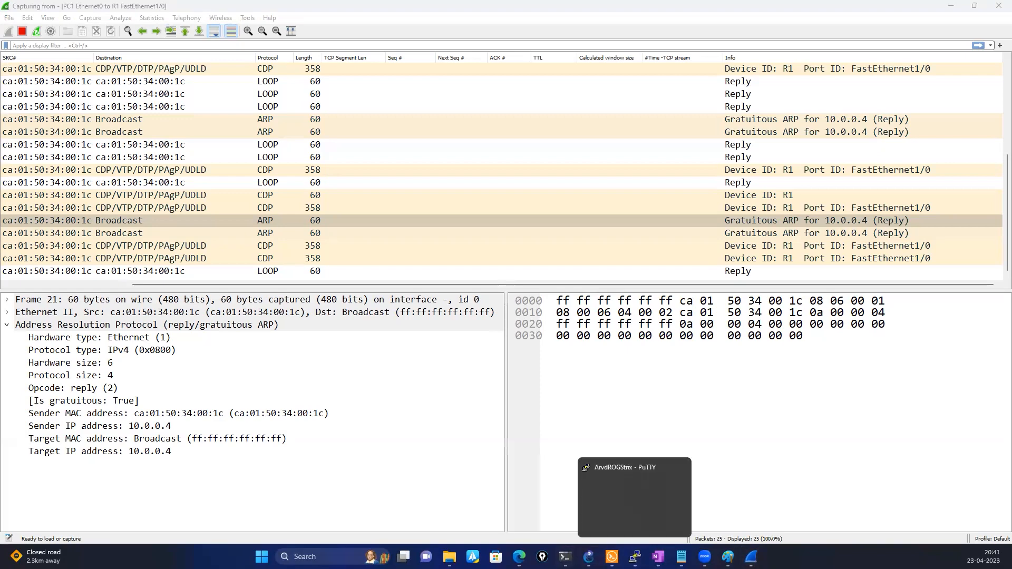
left_click(612, 557)
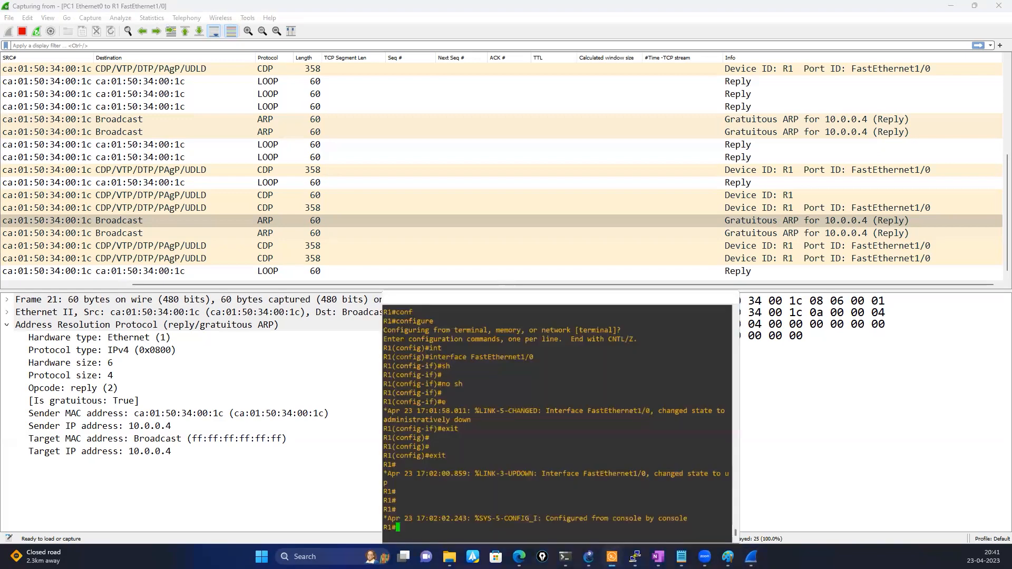
left_click_drag(680, 220, 673, 83)
type("sh ip int")
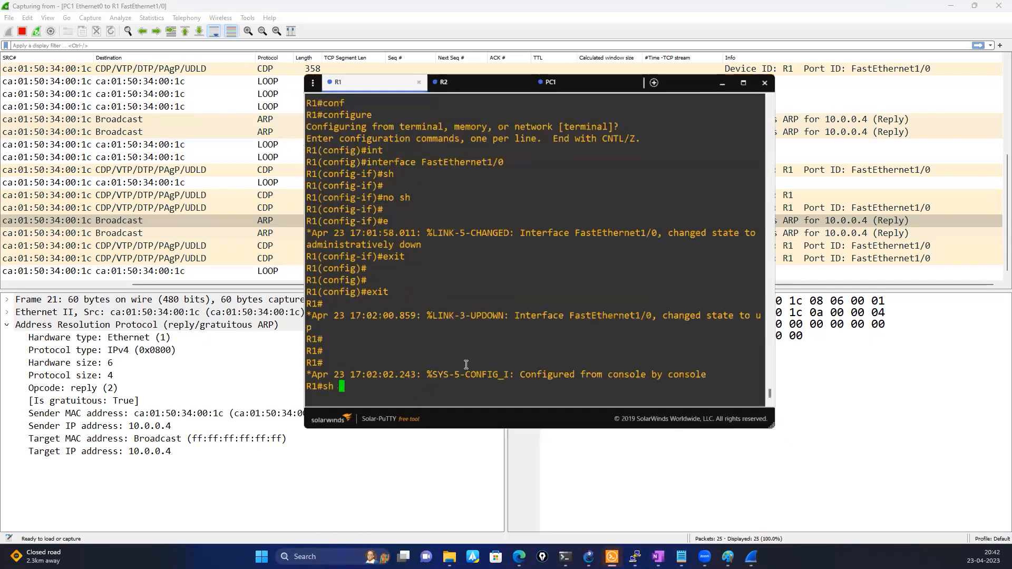
key("Tab")
type("br")
key("Tab")
key("Return")
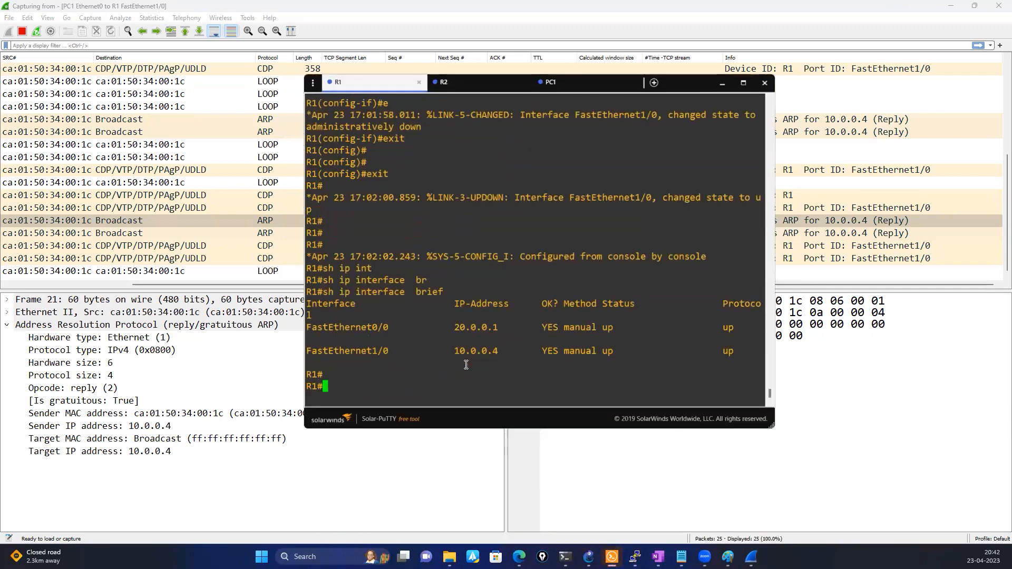
key("Return")
key("Return")
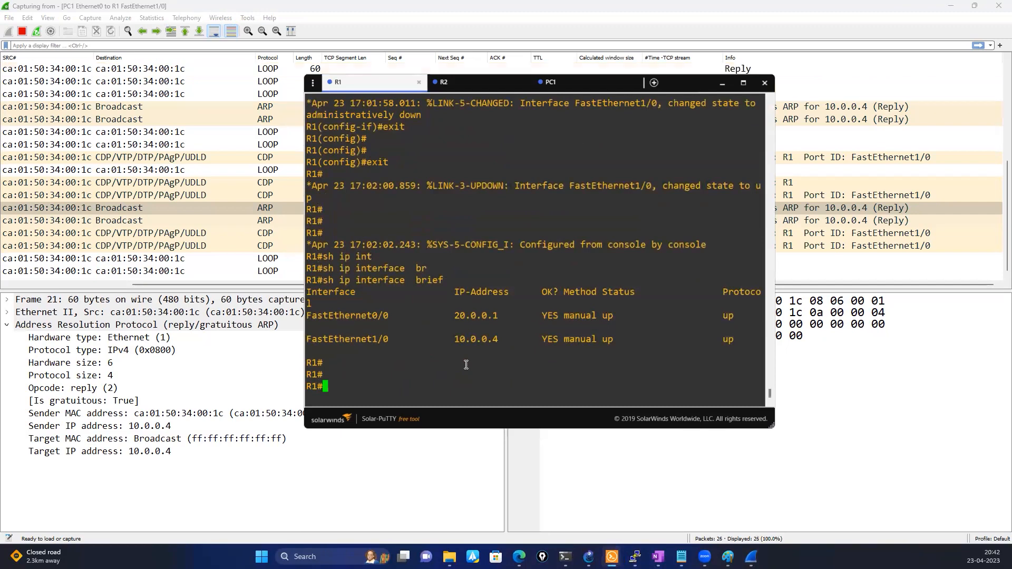
- Switch to the PC1 console and try to assign it 10.0.0.4/8 with gateway 10.0.0.7
left_click(570, 84)
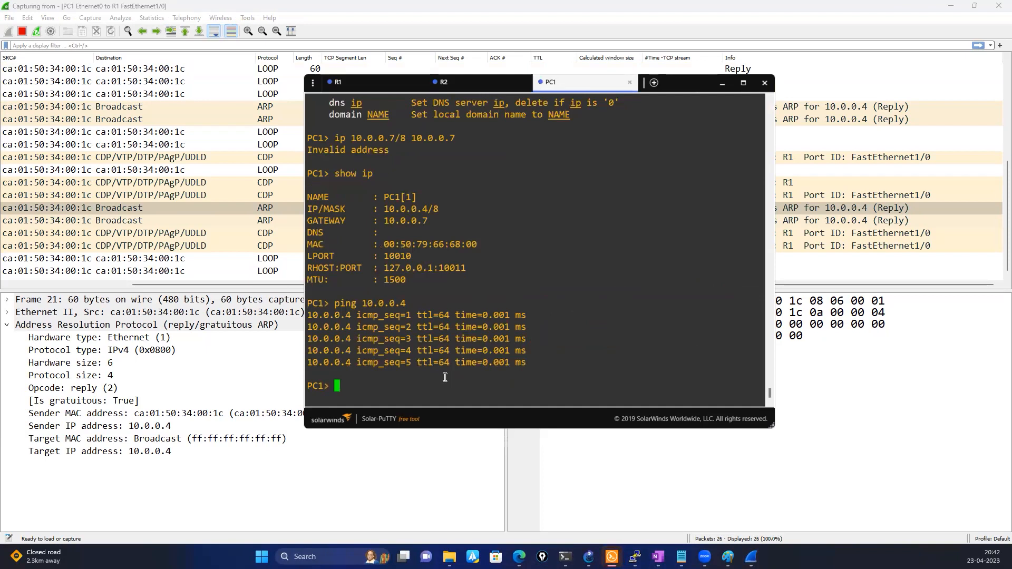
type("ip ")
type("add")
key("BackSpace")
key("BackSpace")
key("BackSpace")
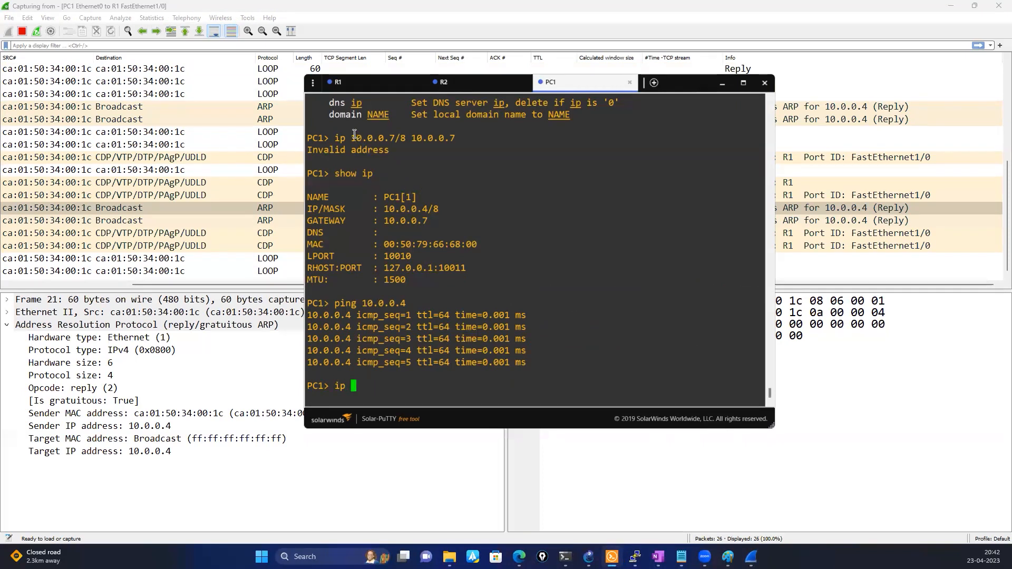
left_click_drag(352, 136, 390, 136)
right_click(518, 286)
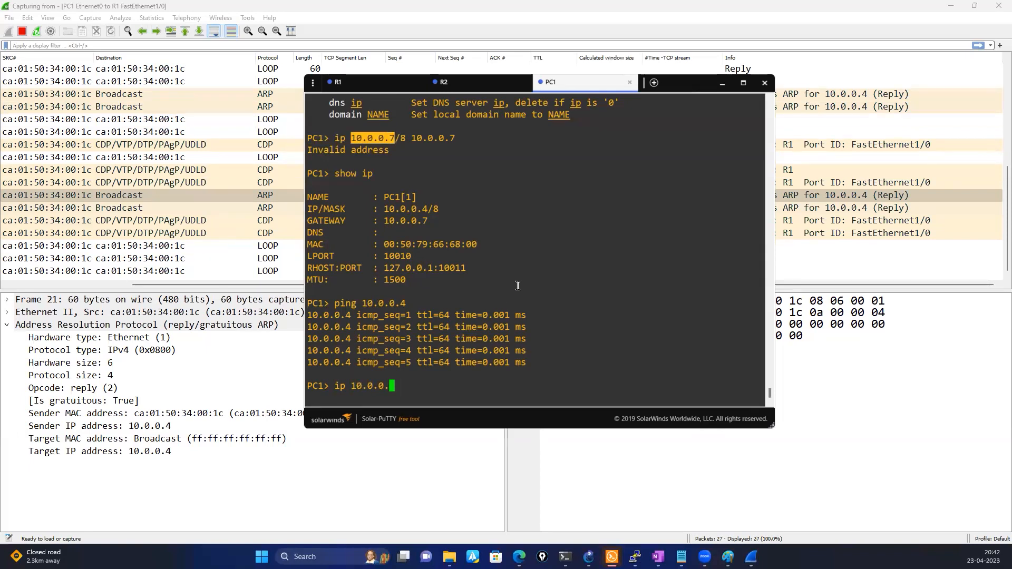
type("4")
key("BackSpace")
type("/8 10.0.0.")
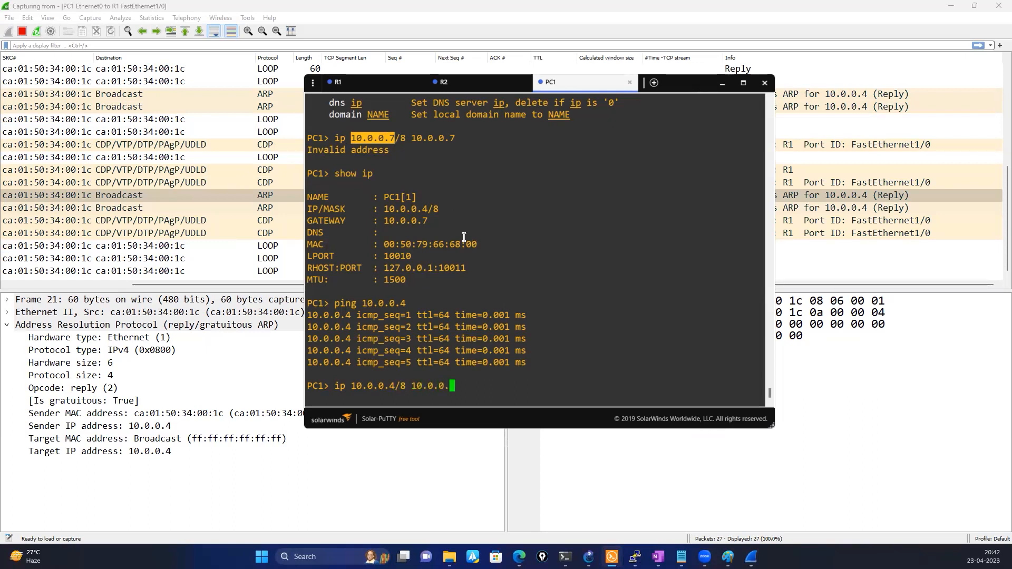
type("7")
key("Return")
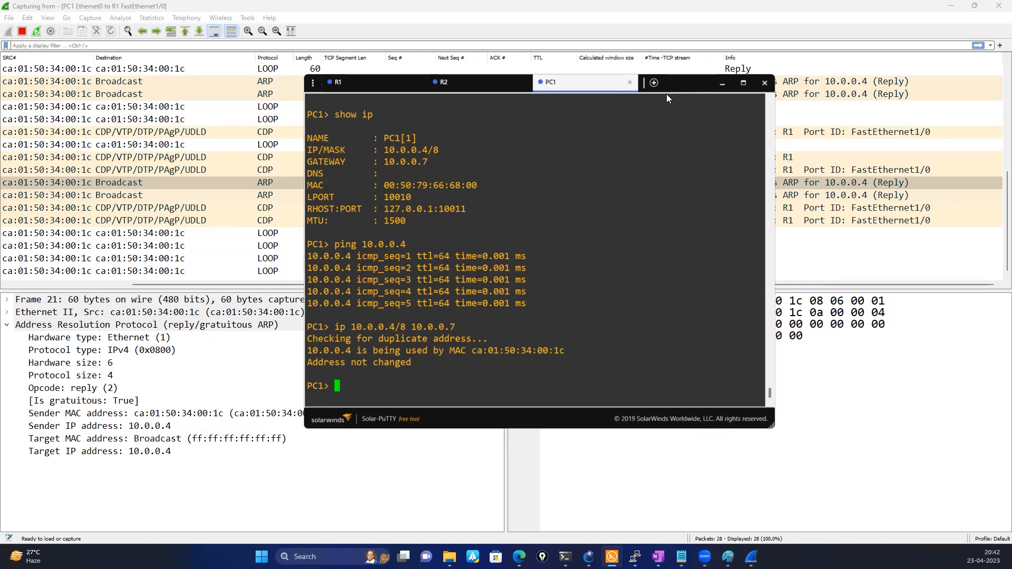
- Move the console out of the way and examine the newest packets and their numbers in the Wireshark capture
left_click_drag(667, 94, 629, 292)
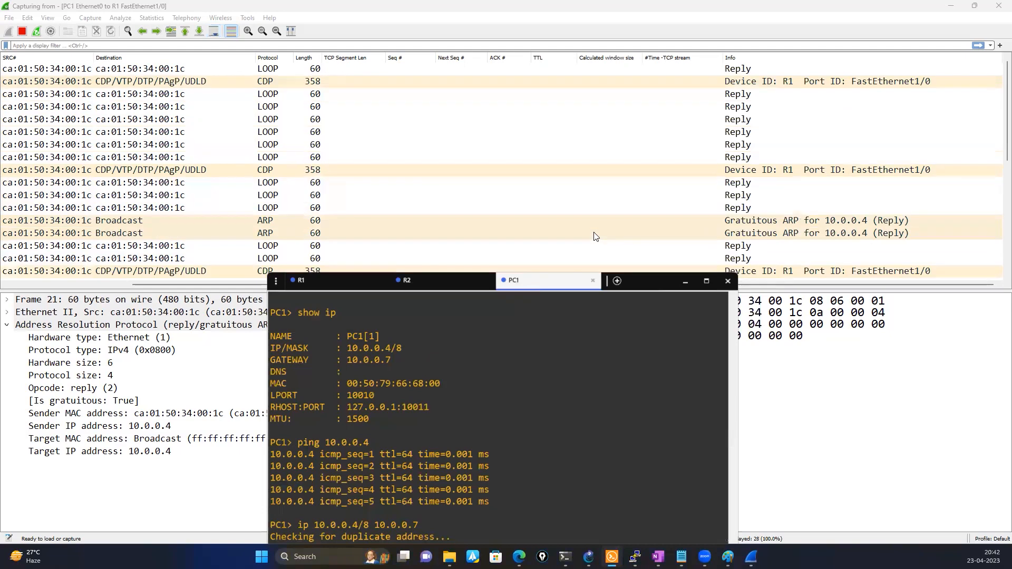
scroll(596, 235, "down", 4)
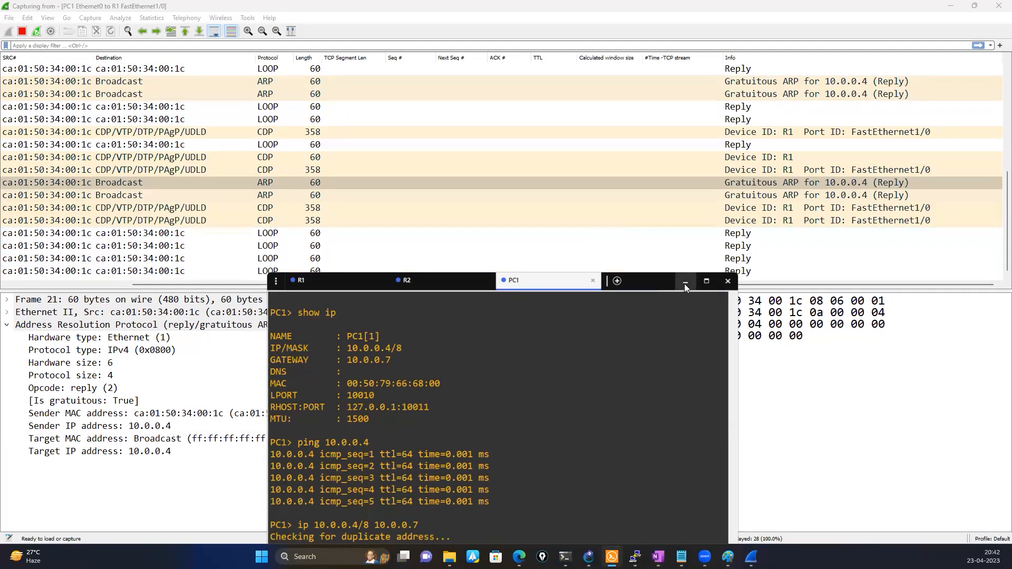
left_click_drag(783, 289, 411, 286)
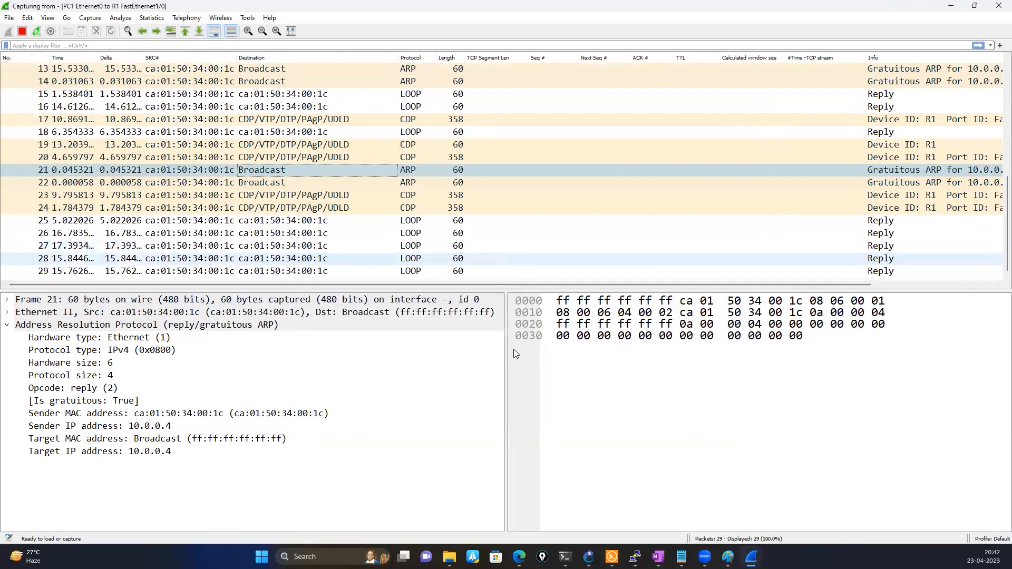
- Return to the R1 console and enter configuration mode for interface FastEthernet1/0
left_click(611, 557)
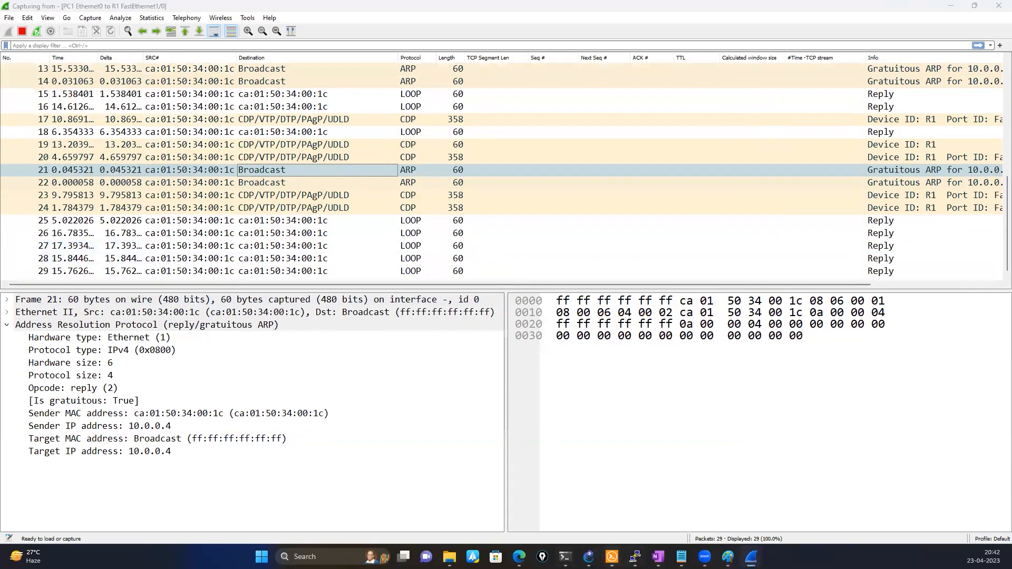
left_click(320, 285)
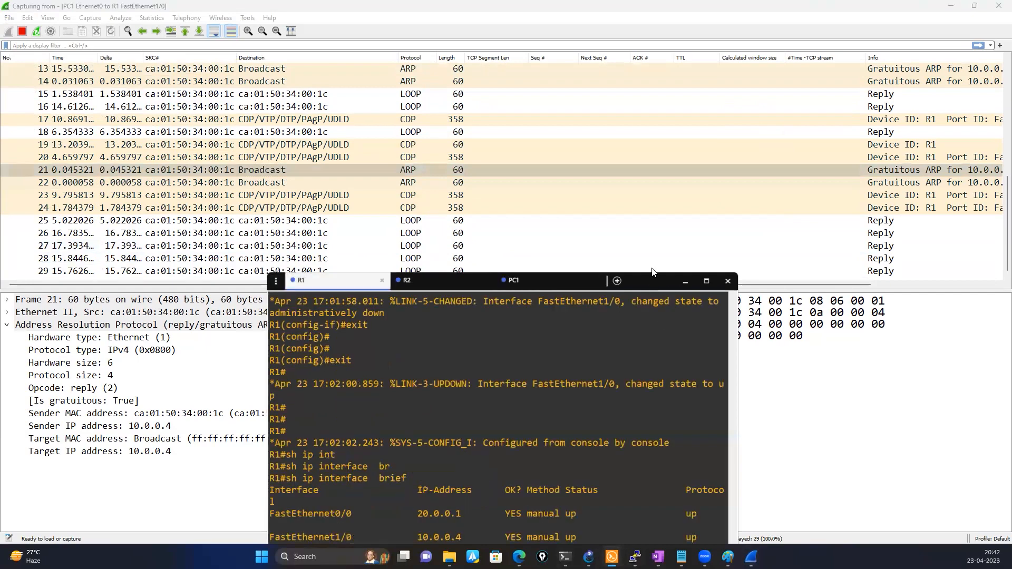
left_click_drag(652, 275, 614, 136)
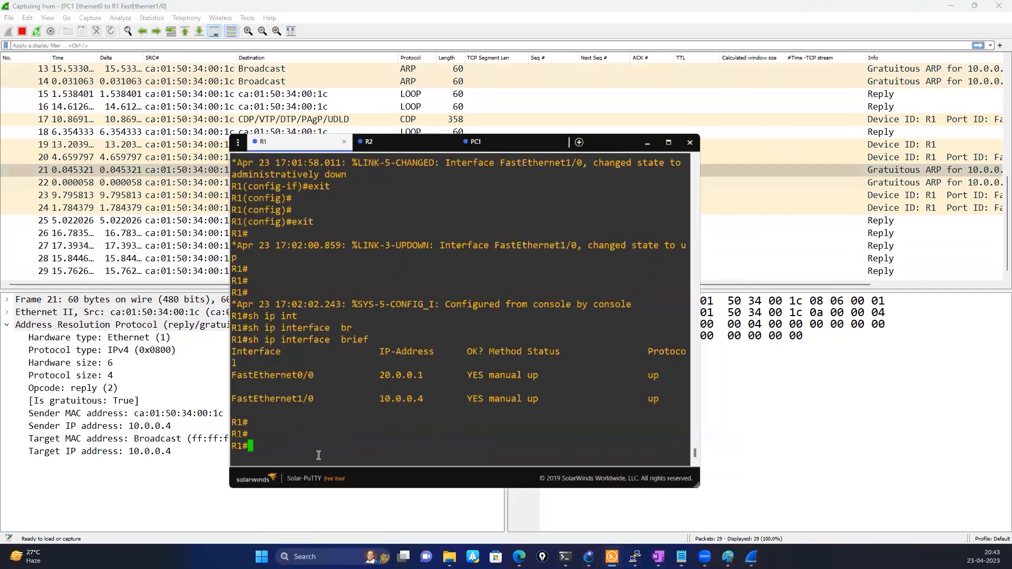
type("conf")
key("Tab")
key("Return")
key("Return")
key("Return")
type("int")
key("Tab")
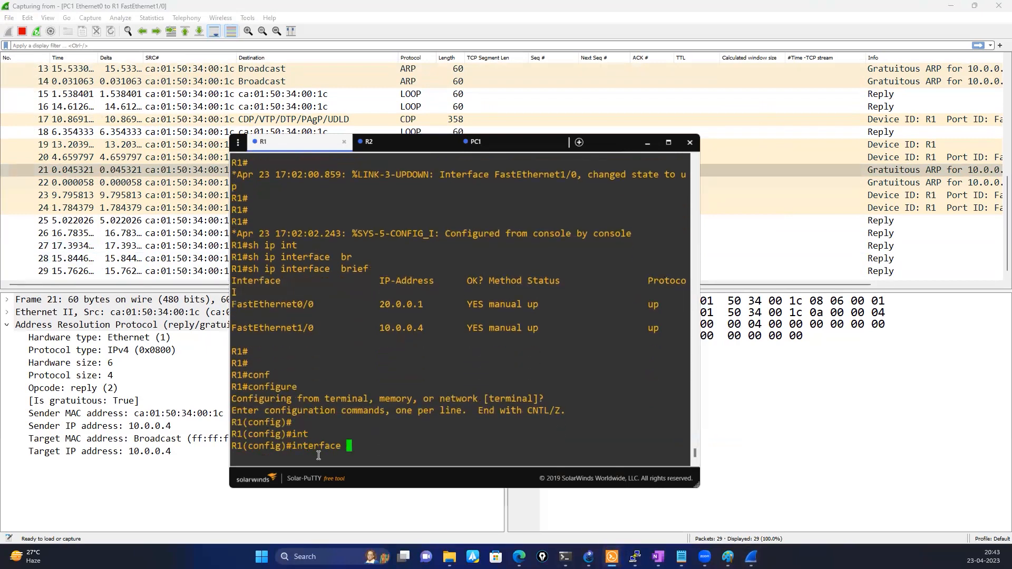
left_click_drag(316, 328, 232, 329)
right_click(376, 381)
key("Return")
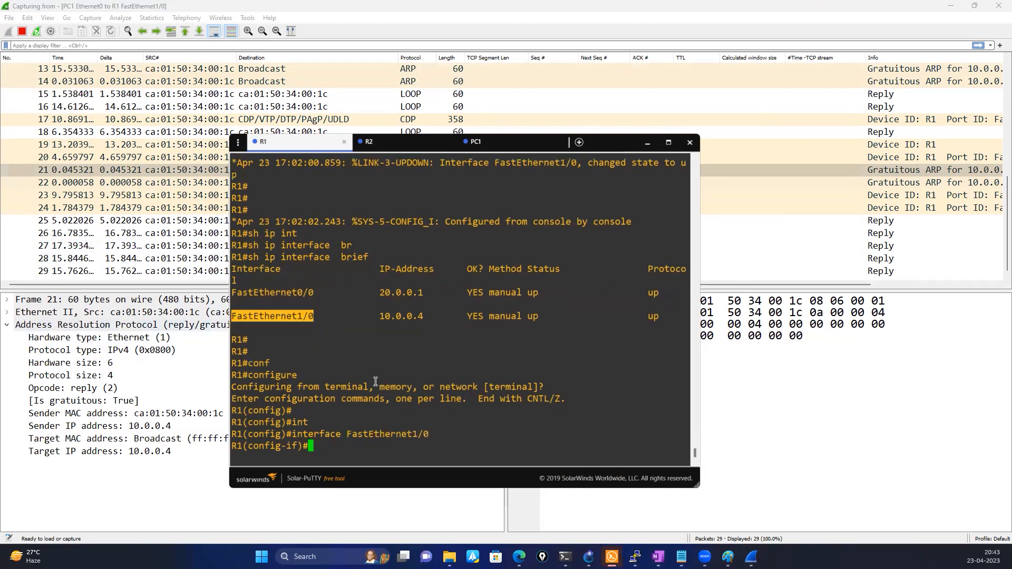
- Shut down FastEthernet1/0 with "sh", re-enable it with "no sh", and exit interface configuration
type("sh")
key("Return")
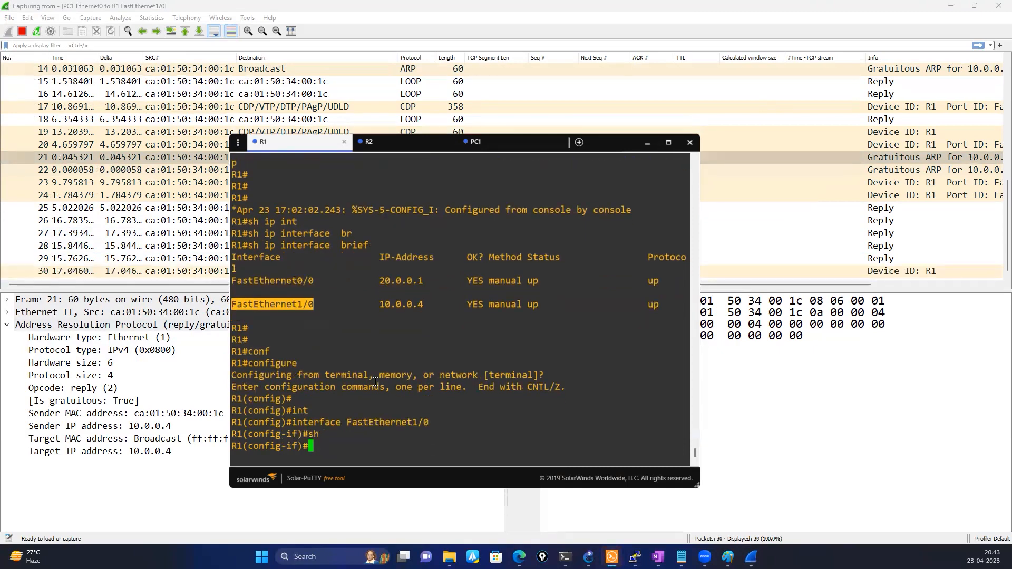
type("no sh")
key("Return")
key("Return")
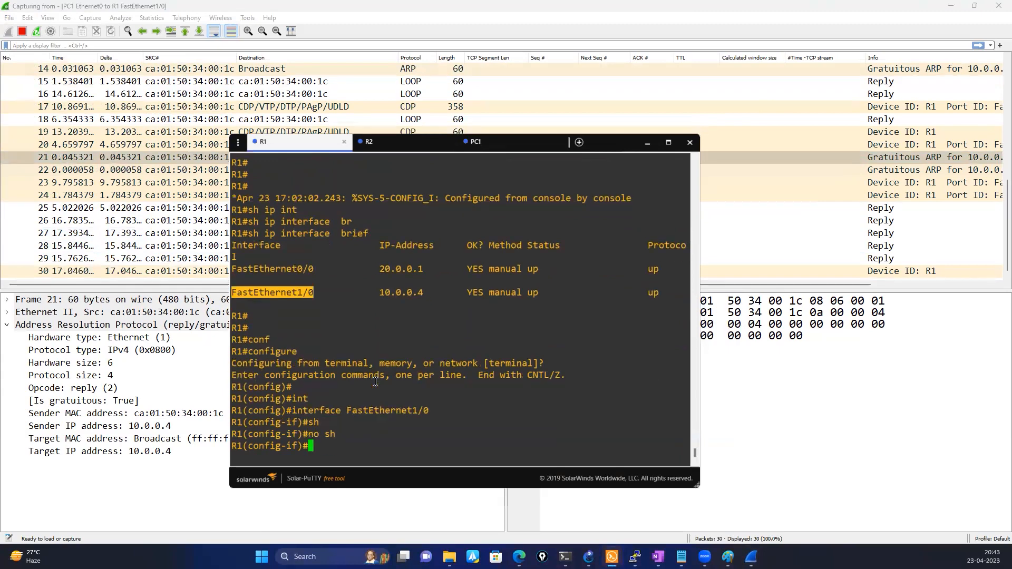
type("exit")
key("Return")
key("Return")
key("Return")
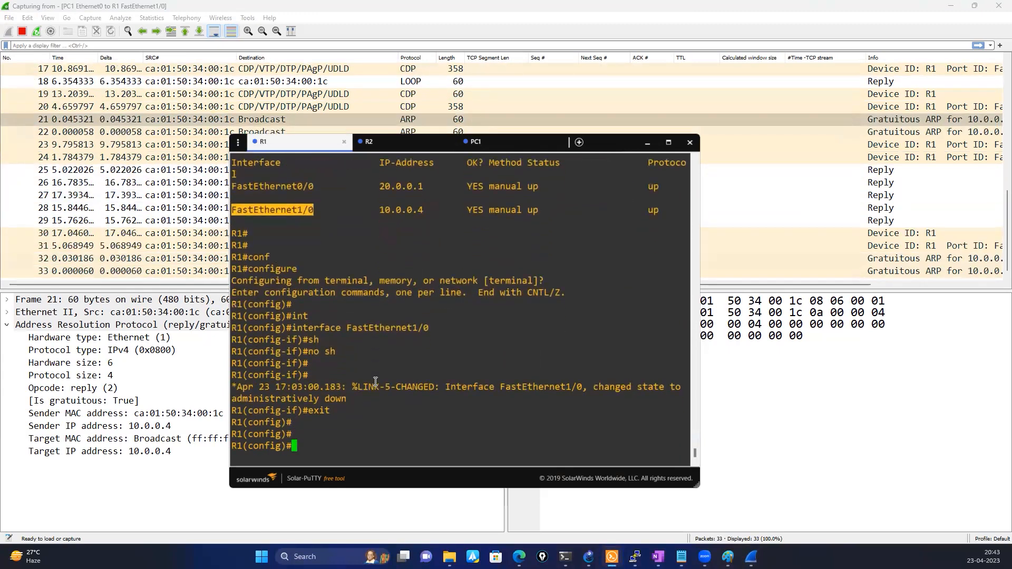
- Check the Info column of the latest packets in the Wireshark capture, then bring up the PC1 console
left_click_drag(716, 286, 843, 293)
left_click(612, 557)
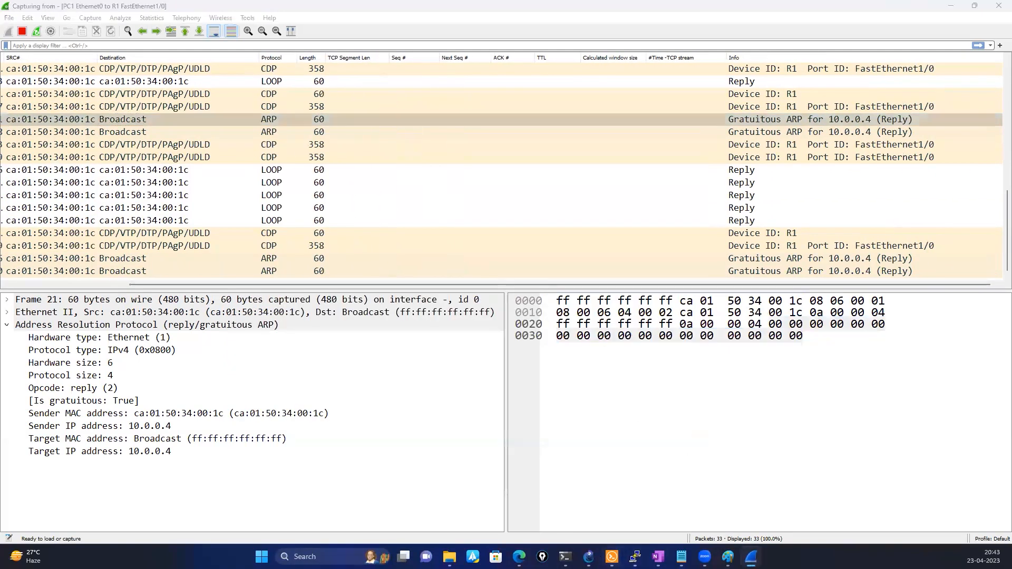
left_click(490, 141)
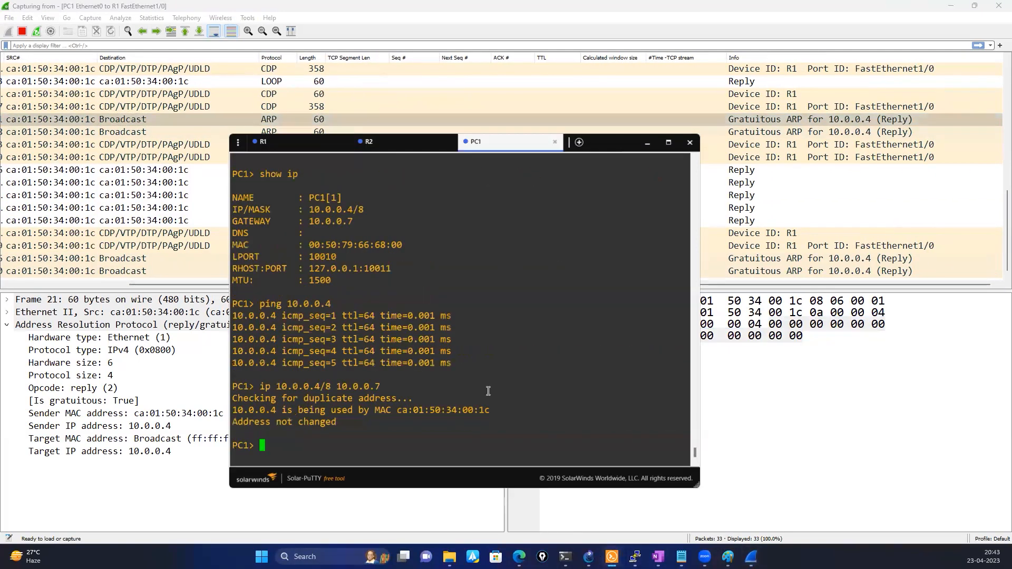
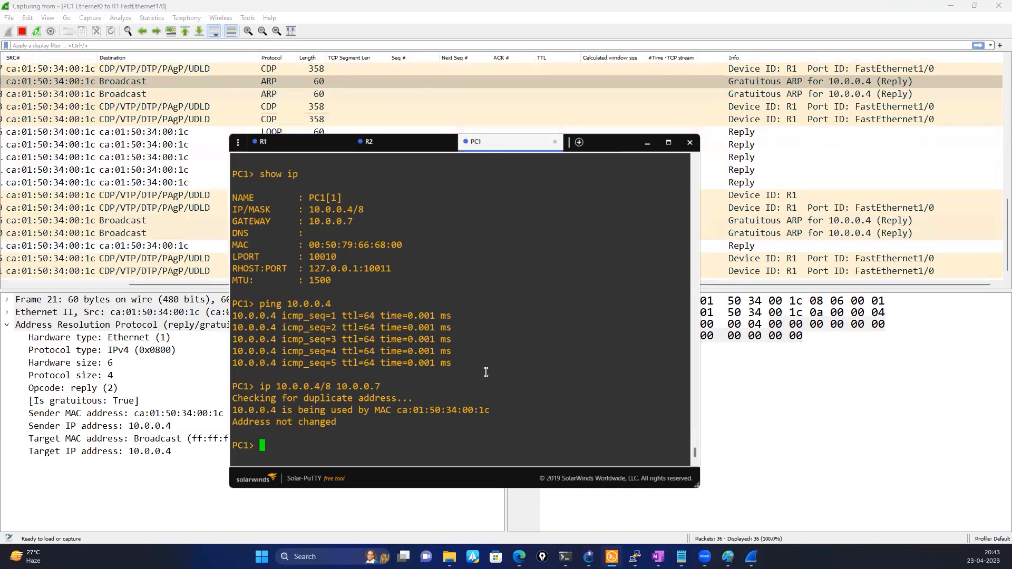
type("show ip")
key("Down")
key("BackSpace")
key("BackSpace")
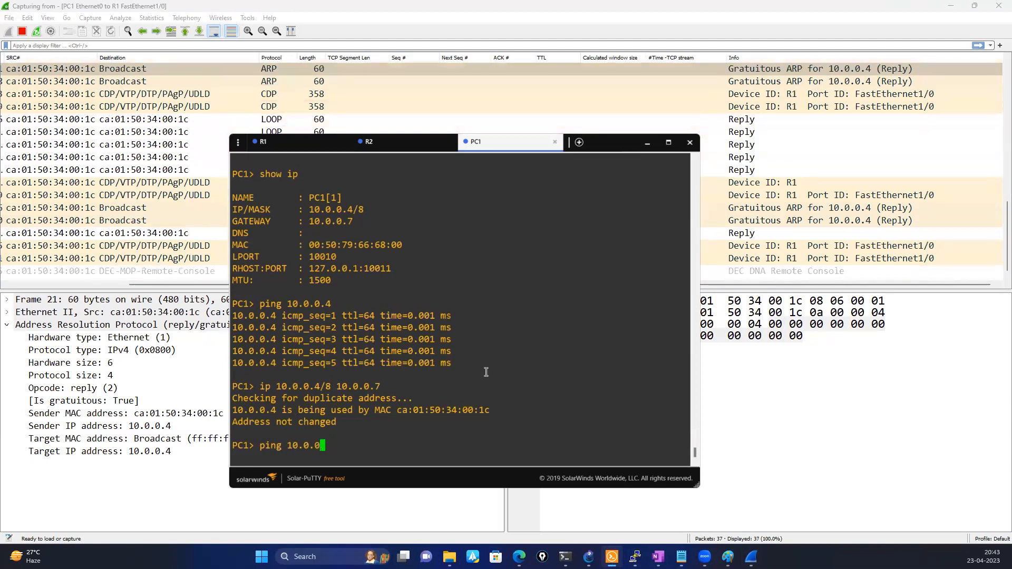
key("BackSpace")
key("BackSpace")
key("BackSpace")
key("BackSpace")
key("BackSpace")
key("BackSpace")
key("BackSpace")
key("BackSpace")
key("BackSpace")
key("BackSpace")
key("BackSpace")
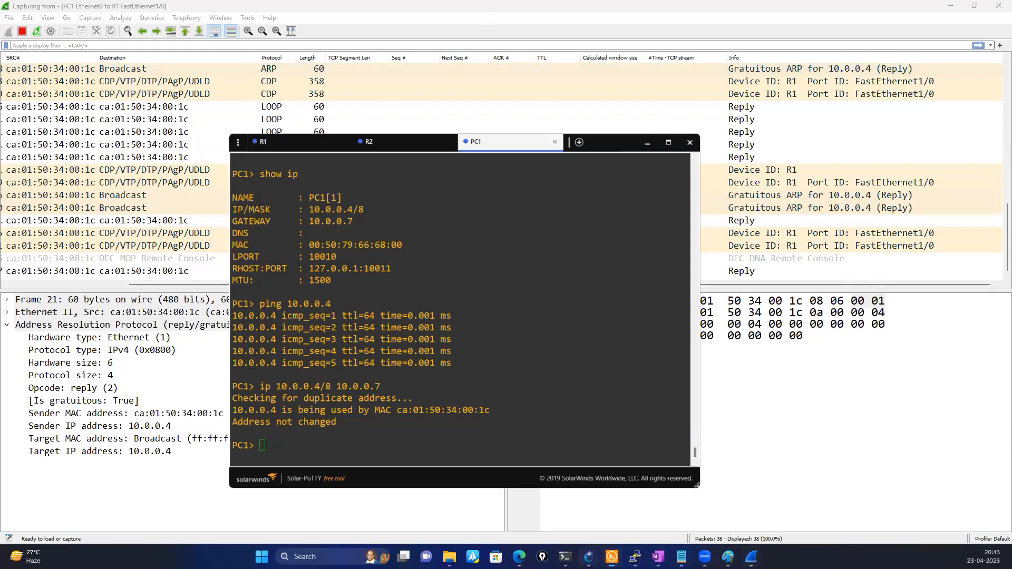
- Stop the capture on the PC1–R1 link in GNS3, start a new Ethernet capture in Wireshark, and bring up the R1 console
left_click(589, 557)
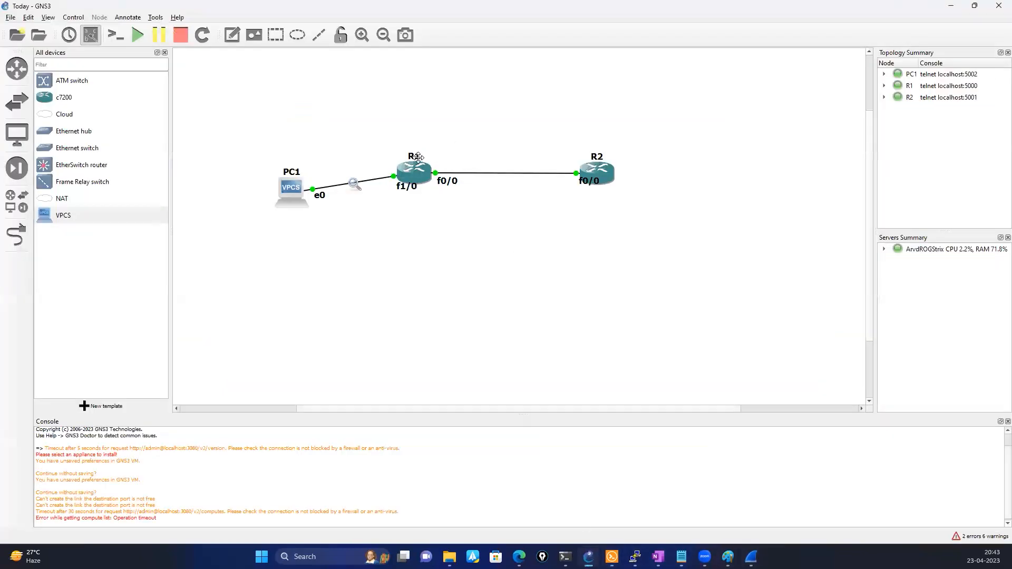
right_click(352, 183)
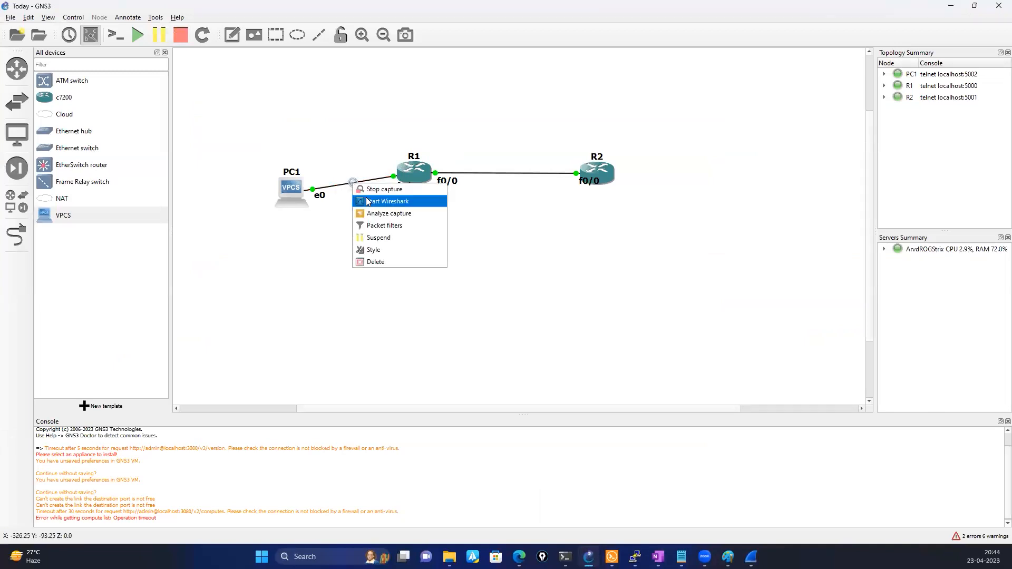
left_click(375, 189)
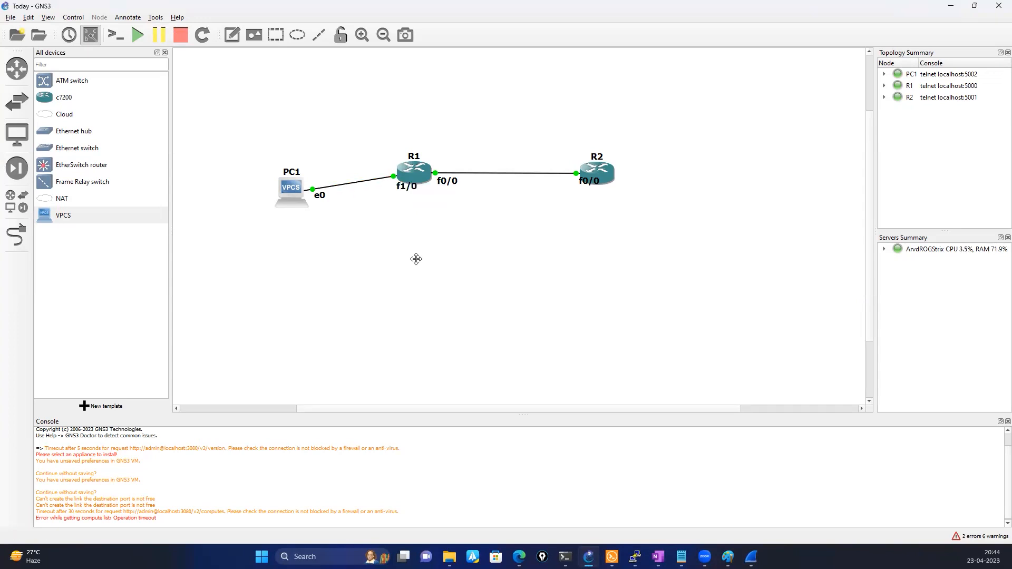
right_click(387, 179)
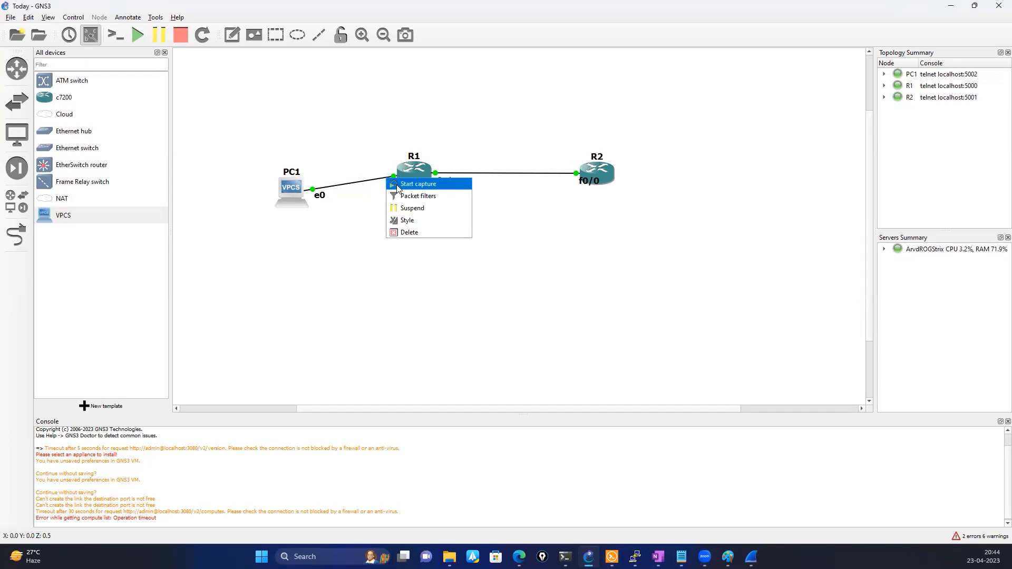
left_click(397, 186)
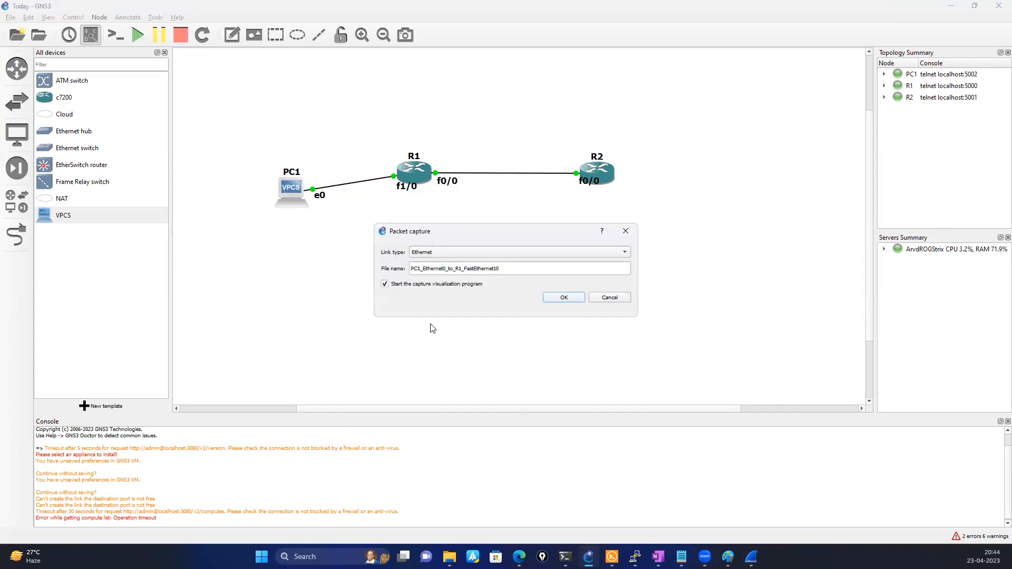
left_click(564, 297)
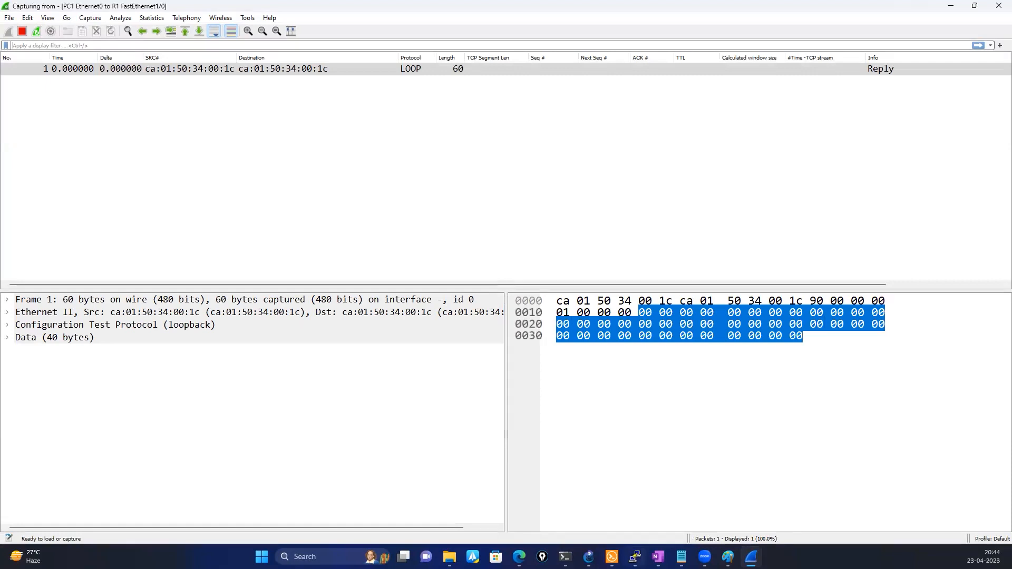
key("alt+Tab")
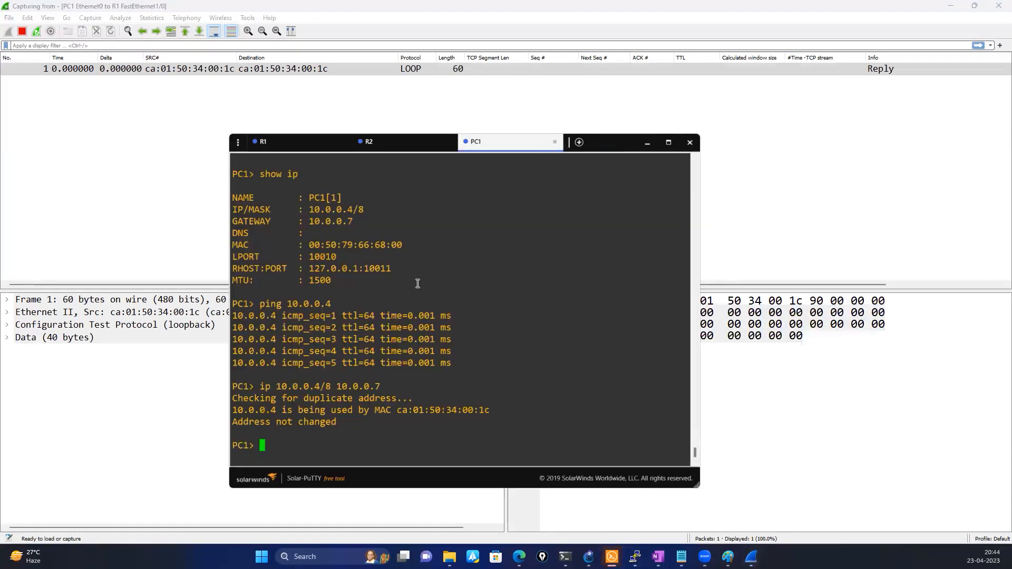
left_click(319, 142)
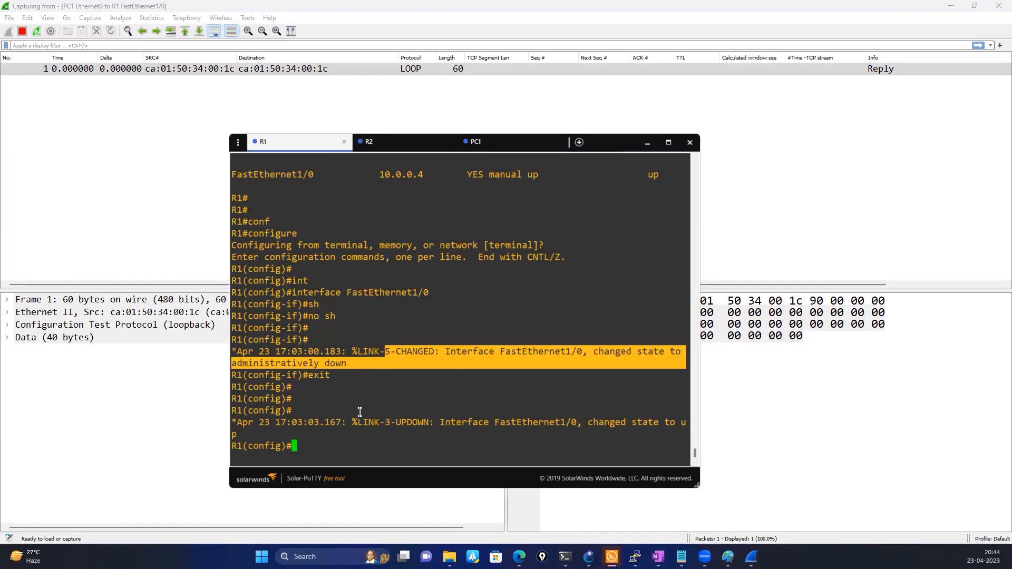
- Try to remove the IP address in R1's global configuration mode with "no ip address-pool"
type("no ip a")
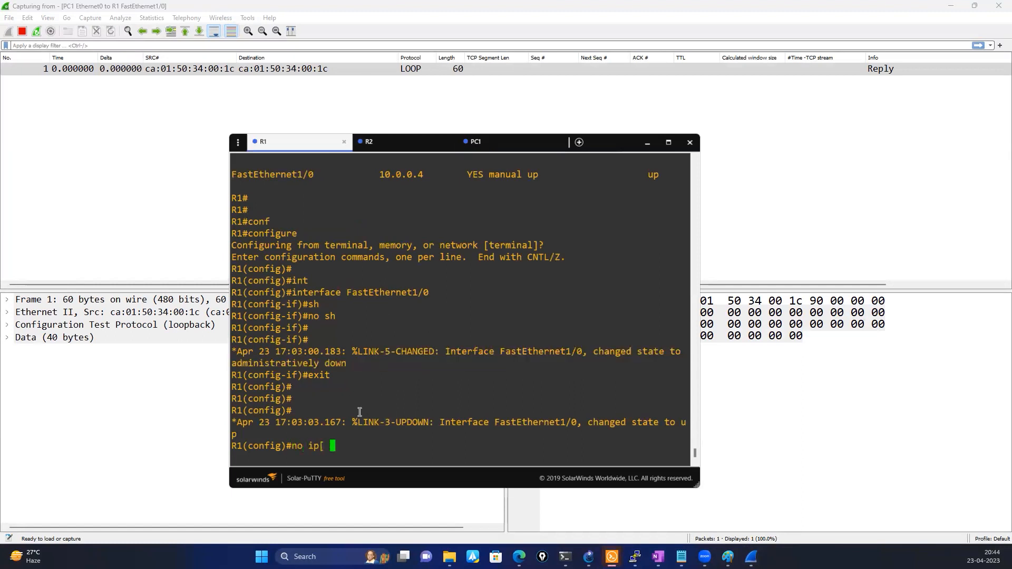
type("dd")
key("Tab")
key("Return")
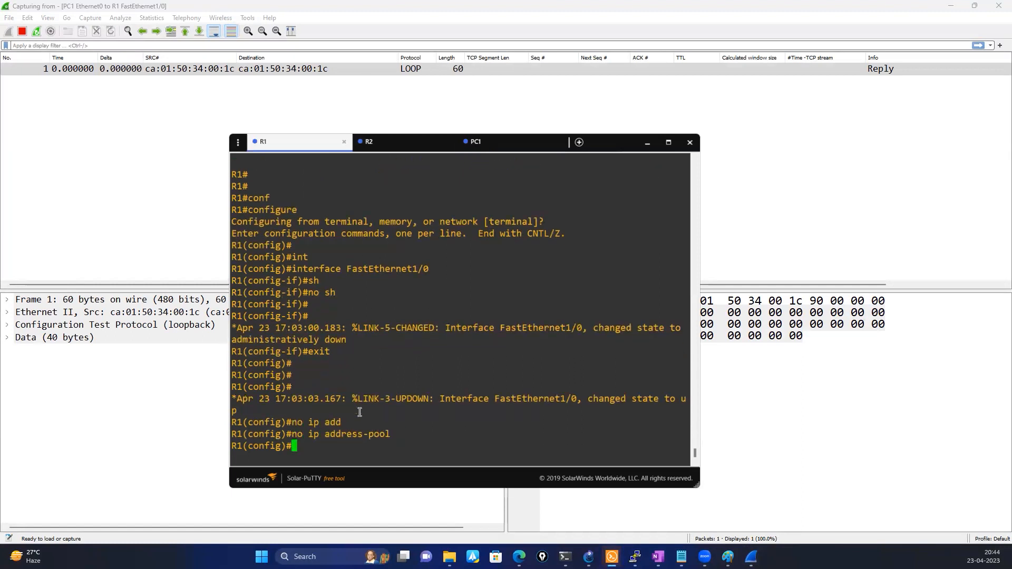
key("Up")
key("BackSpace")
key("BackSpace")
key("BackSpace")
key("BackSpace")
key("BackSpace")
key("BackSpace")
key("BackSpace")
key("BackSpace")
key("BackSpace")
key("BackSpace")
key("BackSpace")
key("BackSpace")
key("BackSpace")
key("BackSpace")
key("BackSpace")
key("BackSpace")
key("BackSpace")
key("BackSpace")
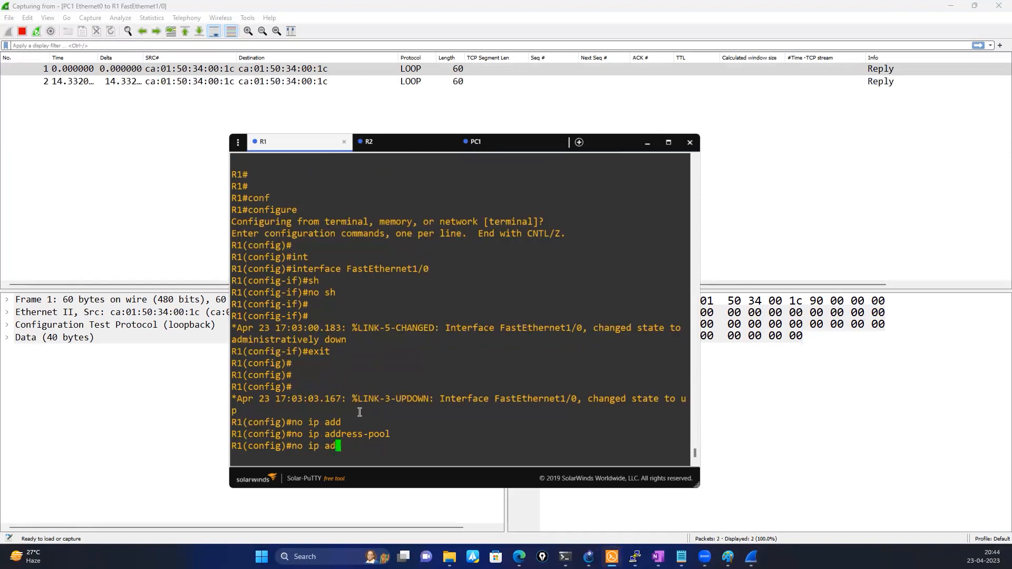
- Remove the IP address from R1's interface FastEthernet1/0 with "no ip address" and begin a new "ip address" command
type("int")
key("Tab")
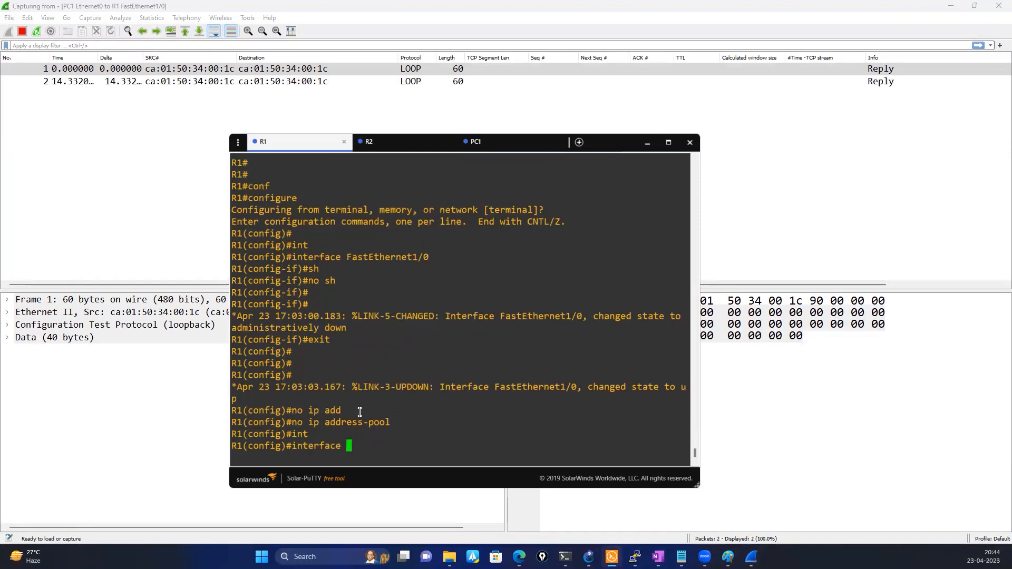
double_click(385, 257)
right_click(455, 268)
key("Return")
type("n")
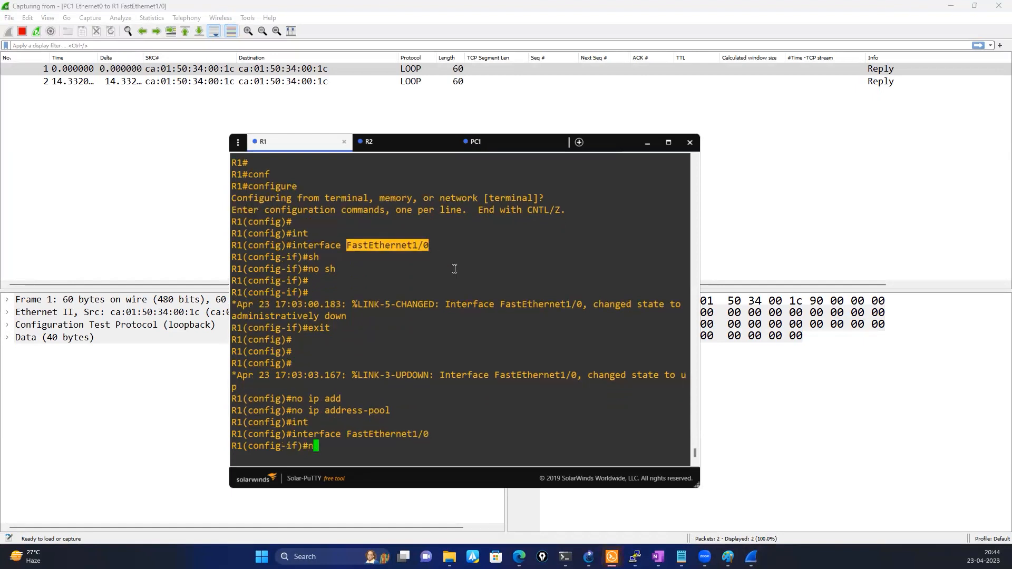
type("o ip add")
key("Tab")
key("Return")
type("ip add")
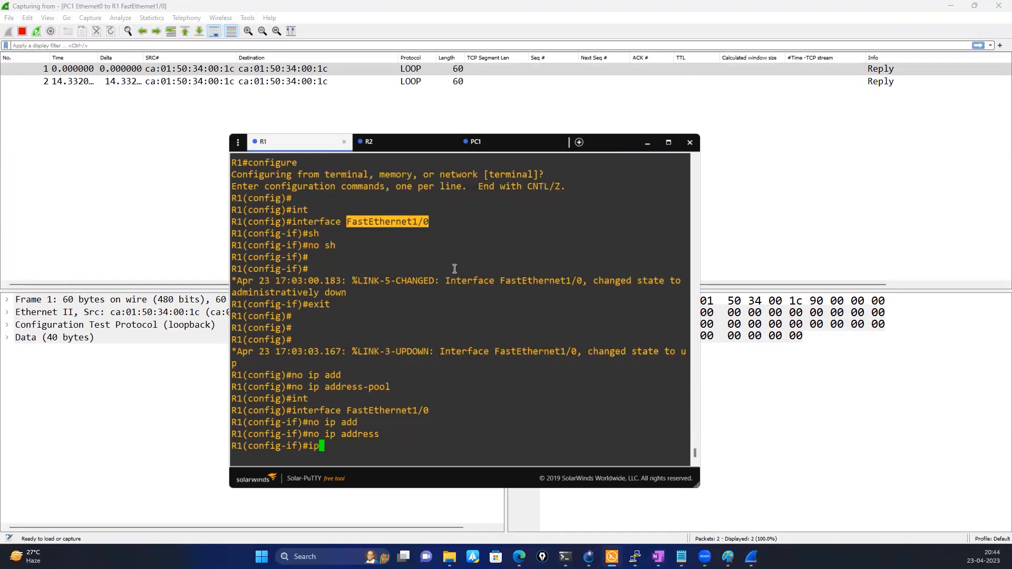
key("Tab")
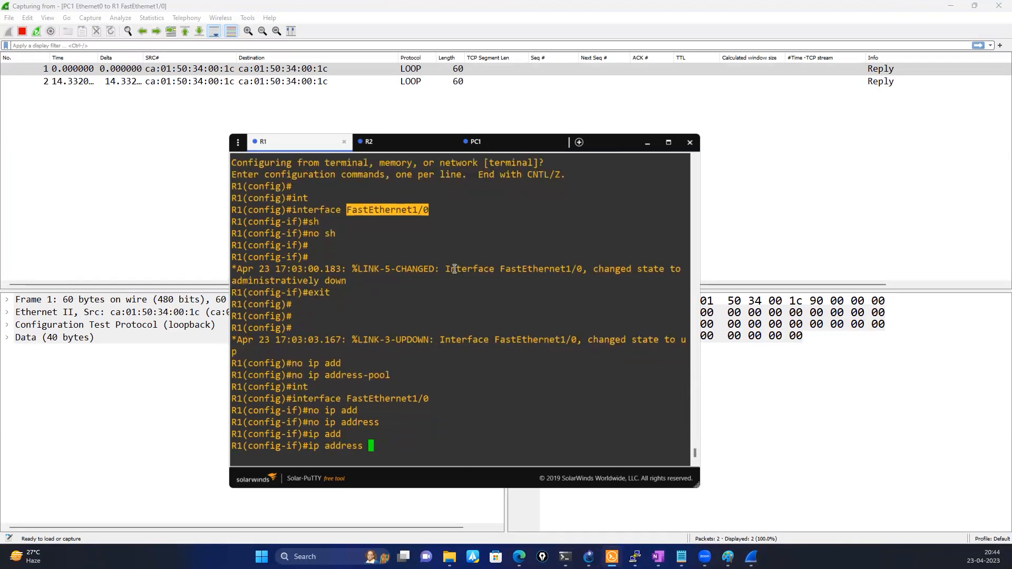
- Switch to the PC1 console and display its IP settings with "show ip"
left_click(499, 144)
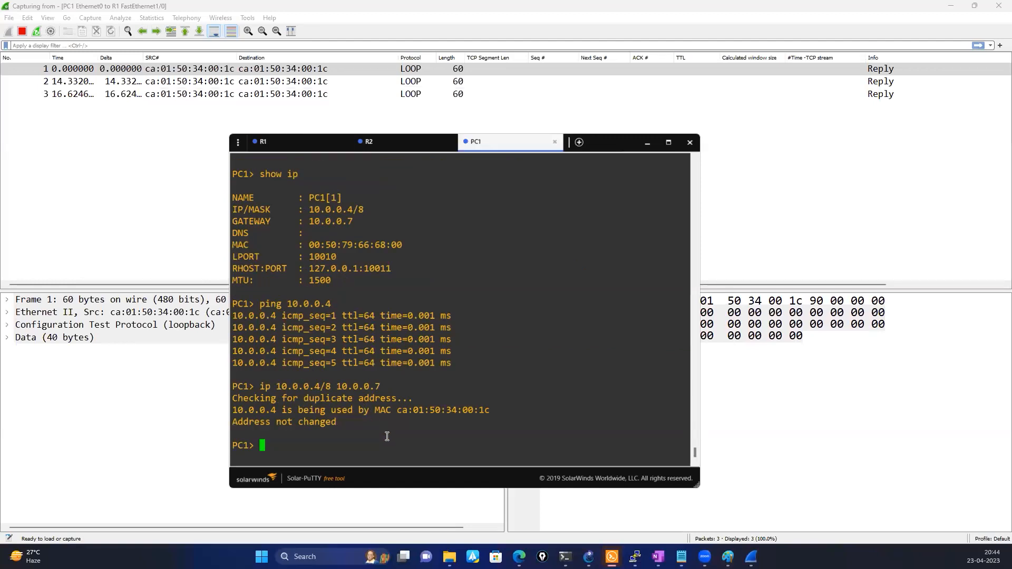
type("show ip")
key("Return")
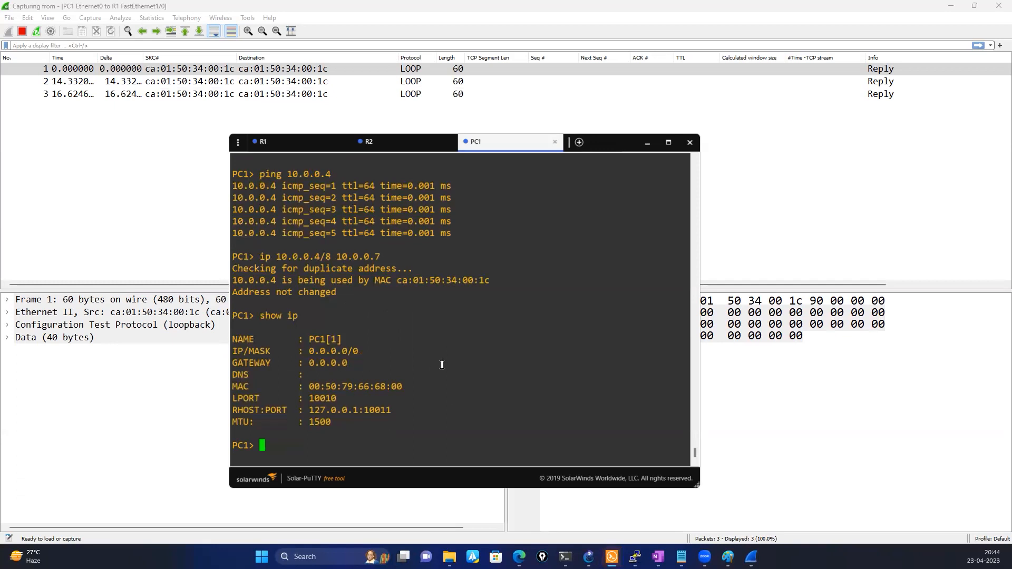
- Try to assign PC1 the address 10.0.0.4/8 with gateway 10.0.0.7 again
type("ip addd")
key("BackSpace")
key("BackSpace")
key("BackSpace")
key("BackSpace")
left_click_drag(275, 257, 381, 258)
right_click(469, 274)
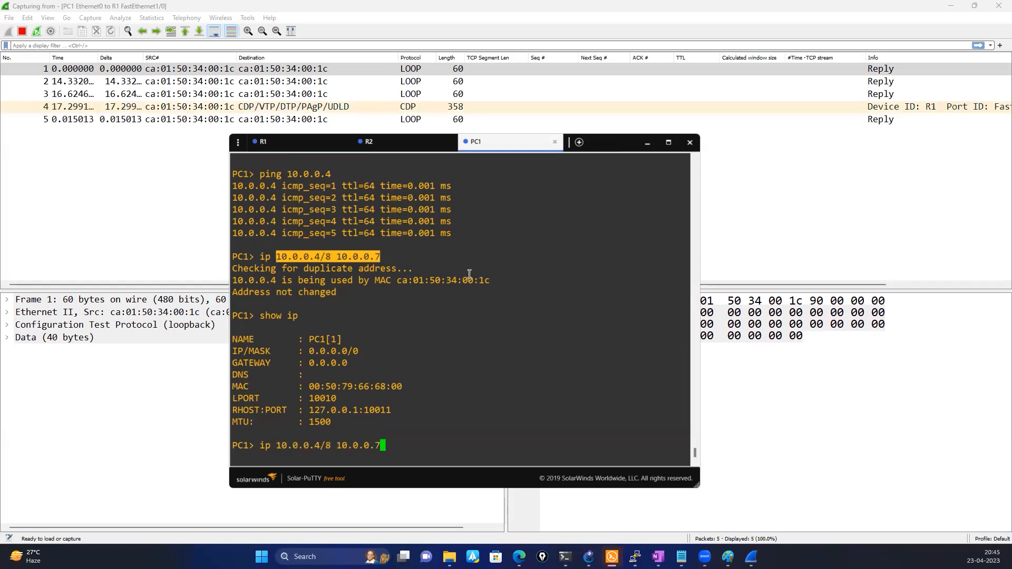
key("Return")
key("Return")
key("Return")
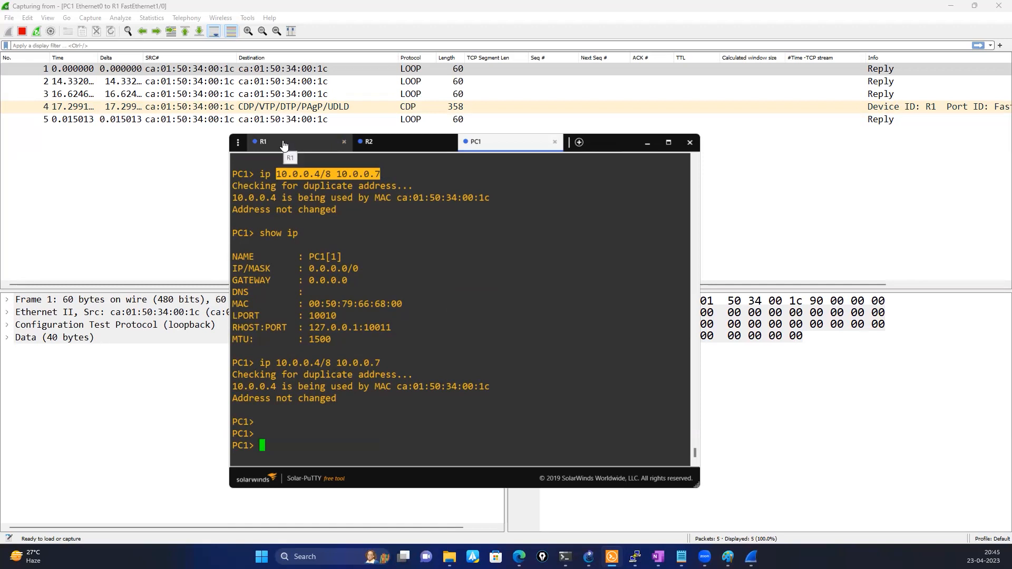
- Assign PC1 the address 10.0.0.10/8 with gateway 10.0.0.7 and view the Info column of the captured packets in Wireshark
left_click(324, 416)
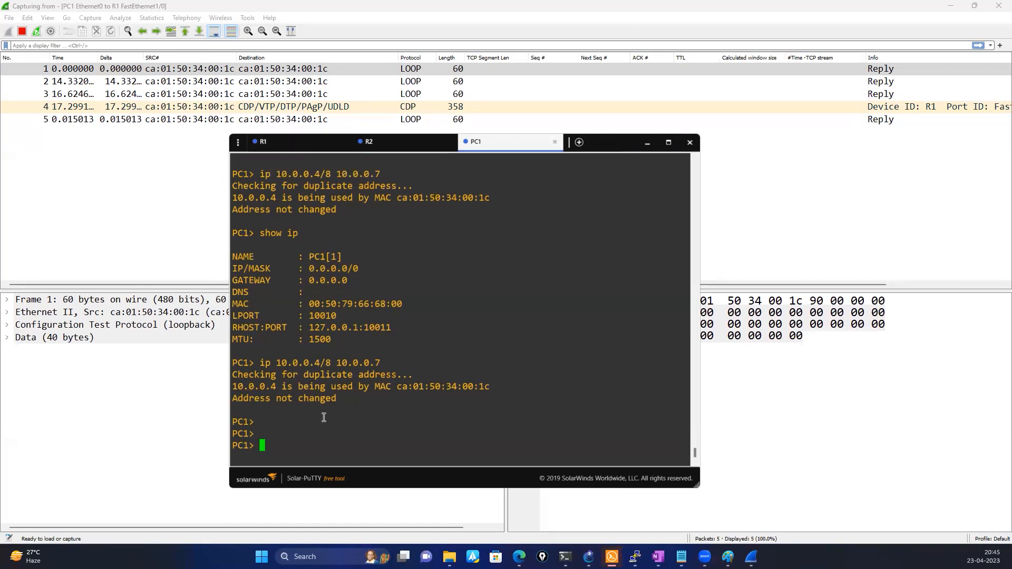
type("ip ")
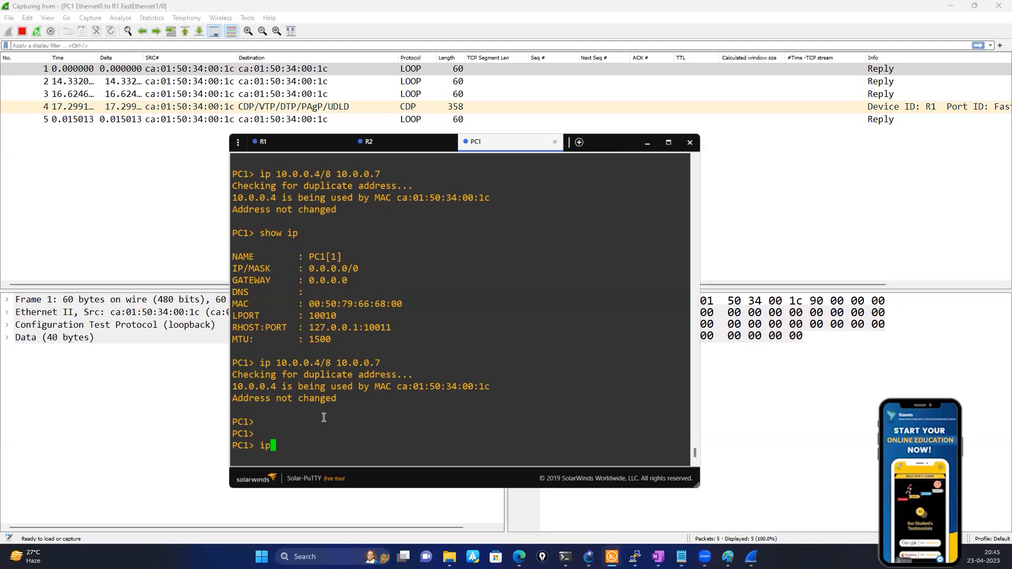
type(" 110")
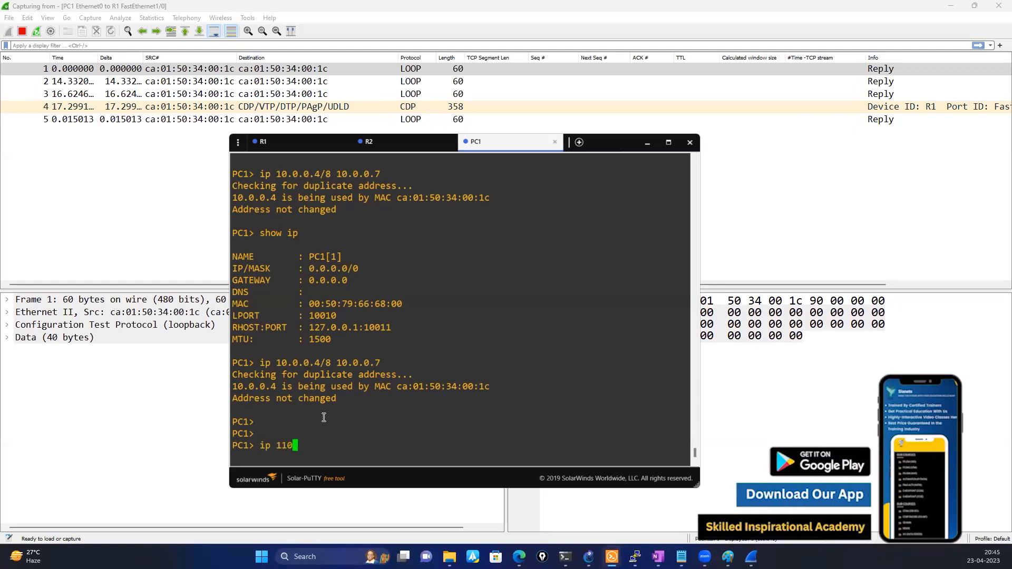
key("BackSpace")
key("BackSpace")
type("0.0.")
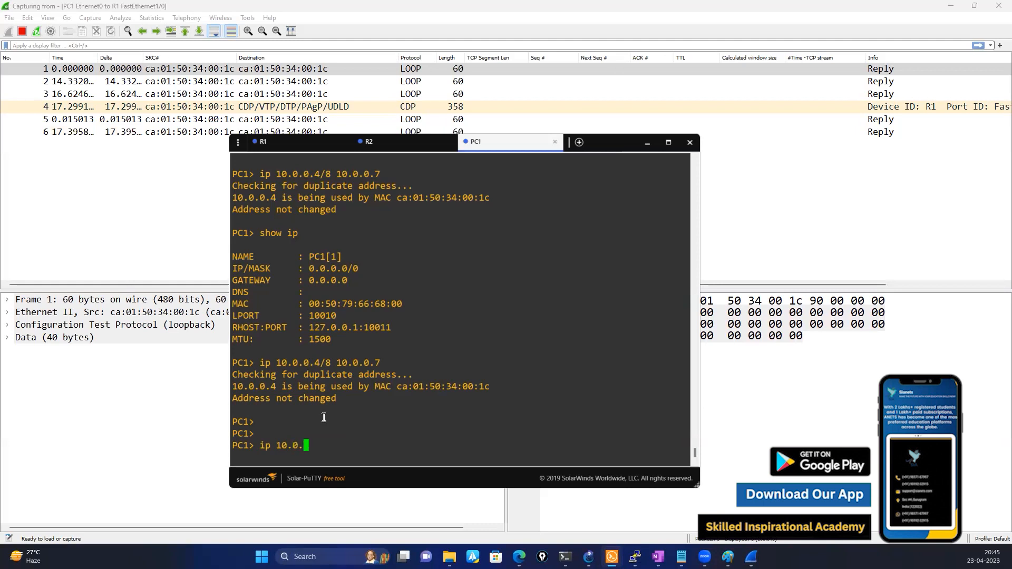
type("0.10")
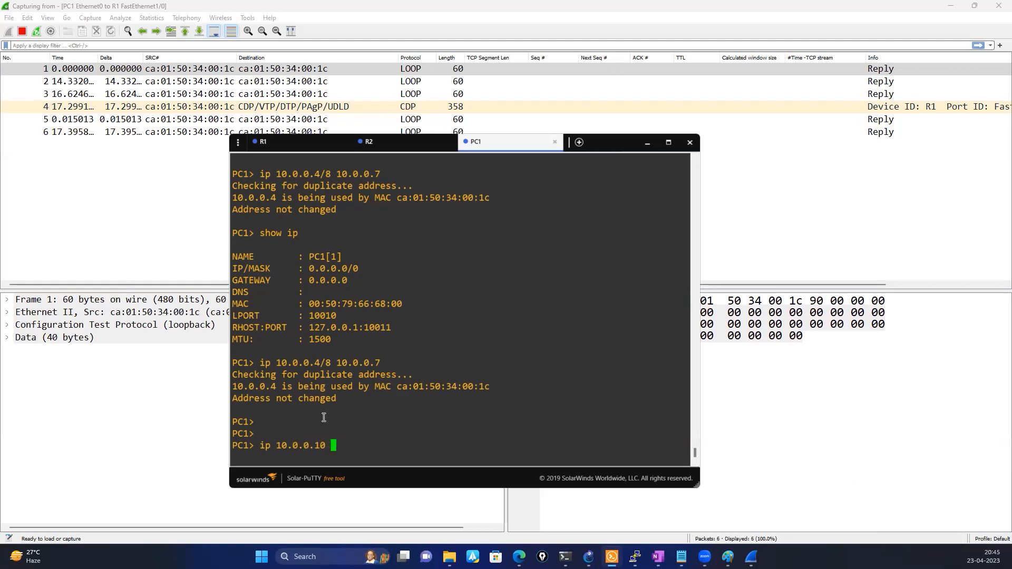
key("BackSpace")
type("/8 10.0.0.7")
key("Return")
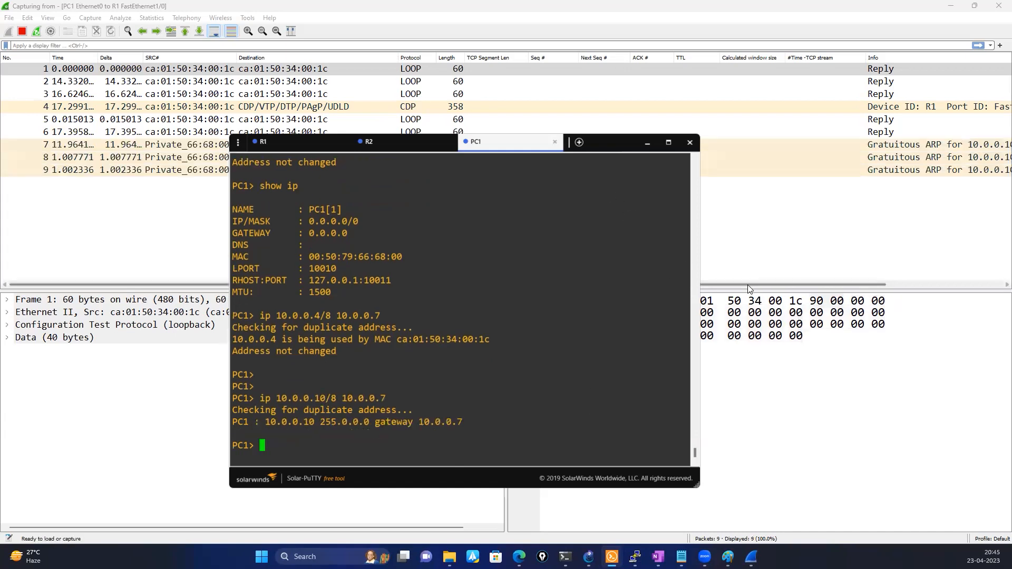
left_click_drag(748, 285, 899, 298)
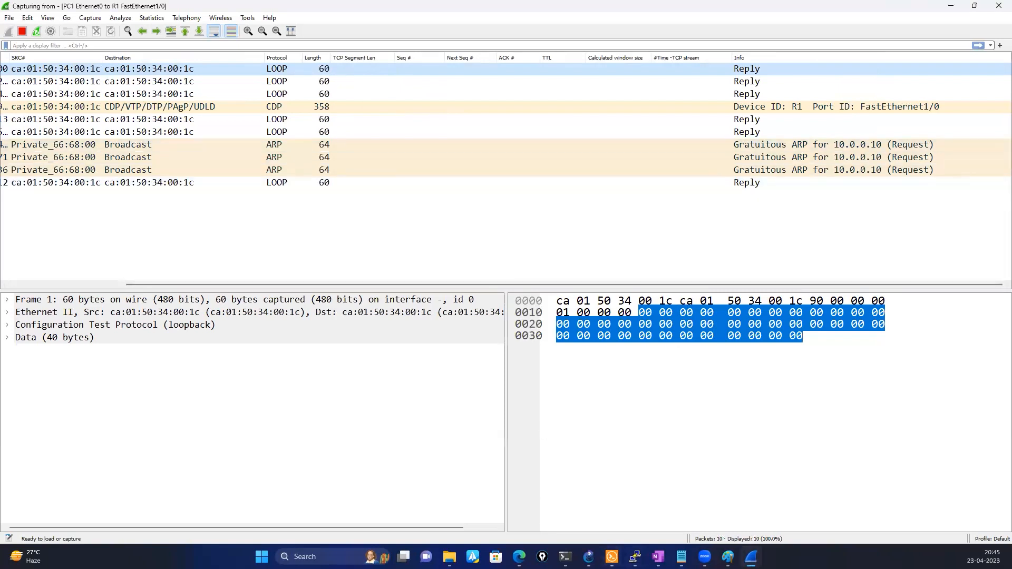
- Switch to R1's console in Solar-PuTTY and give interface FastEthernet1/0 the address 10.0.0.10 255.0.0.0
key("alt+Tab")
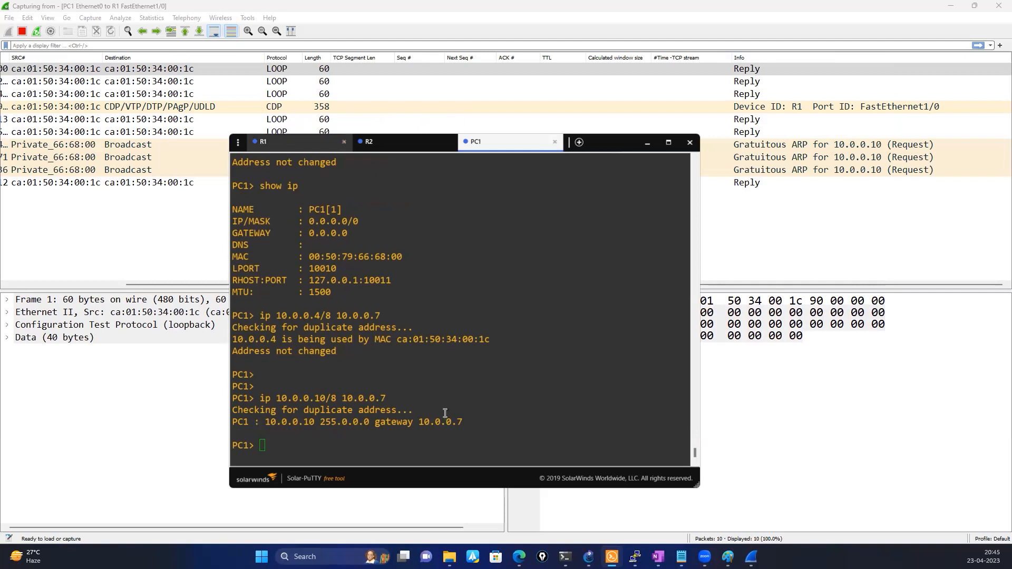
key("ctrl+Tab")
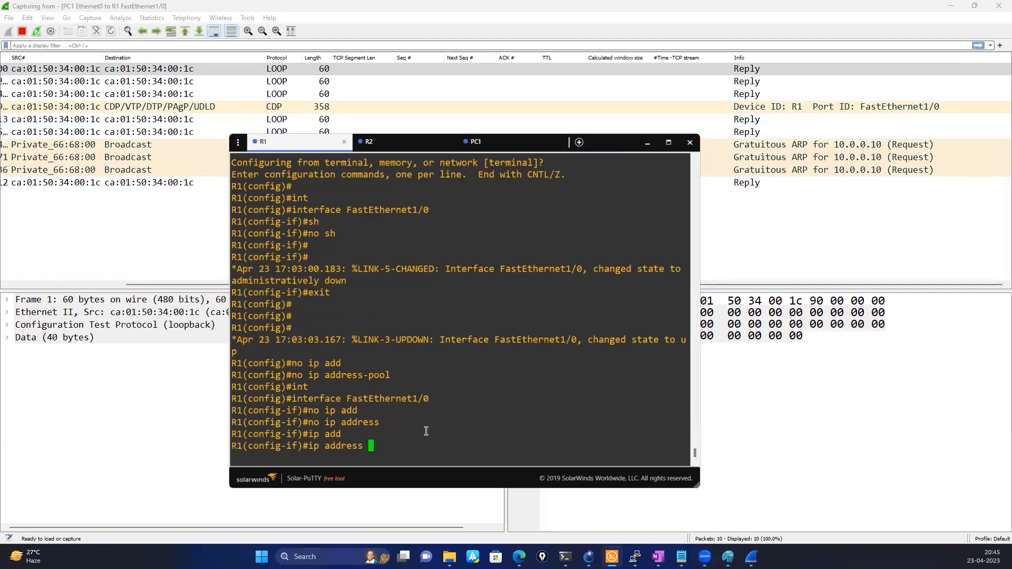
type("10.0.0.10 255.0.0.0")
key("Return")
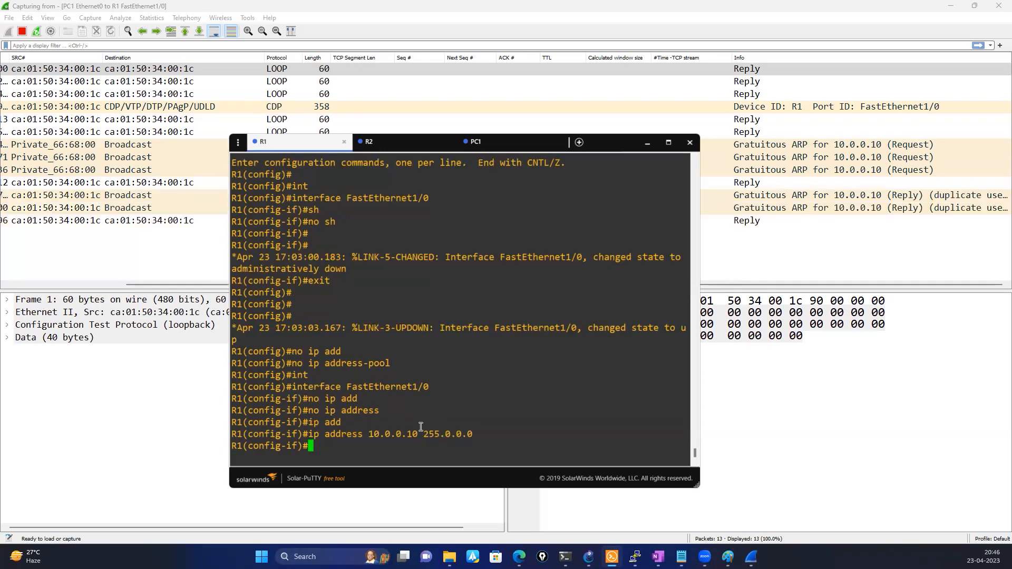
- Inspect the first gratuitous ARP reply for 10.0.0.10 in Wireshark, expanding its duplicate IP address details down to the earlier-use frame
left_click(647, 143)
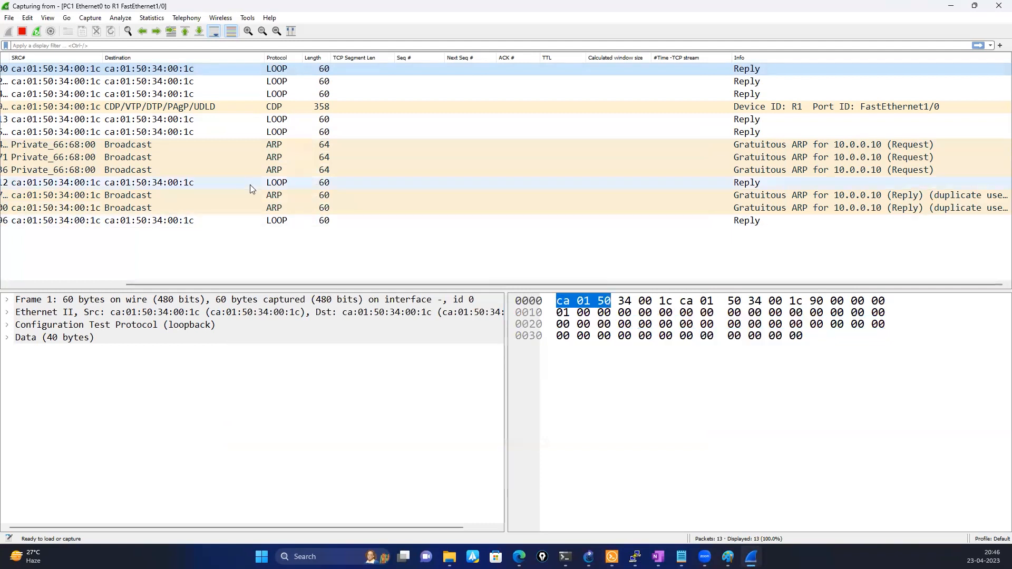
left_click(170, 192)
left_click(6, 337)
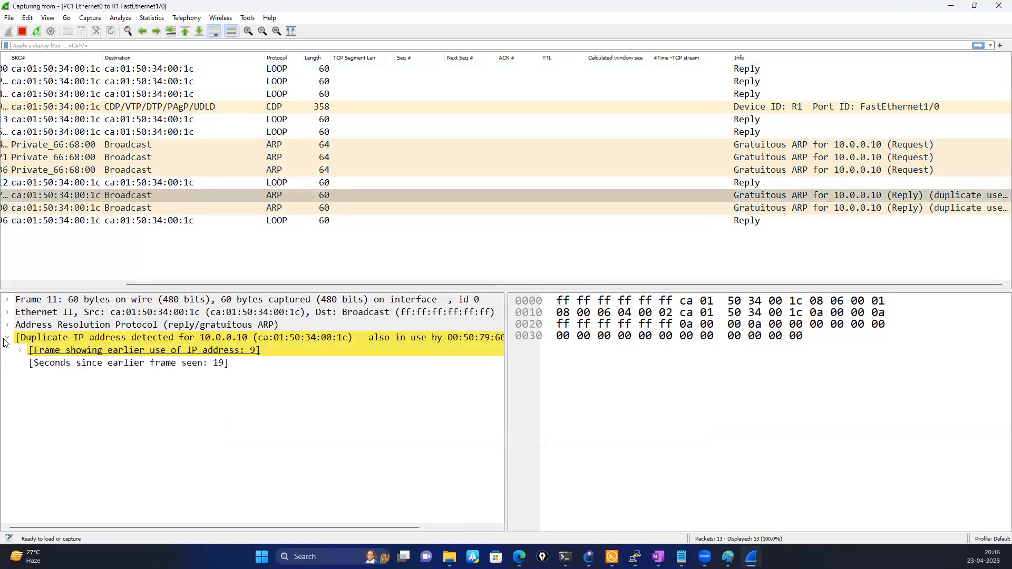
left_click(20, 351)
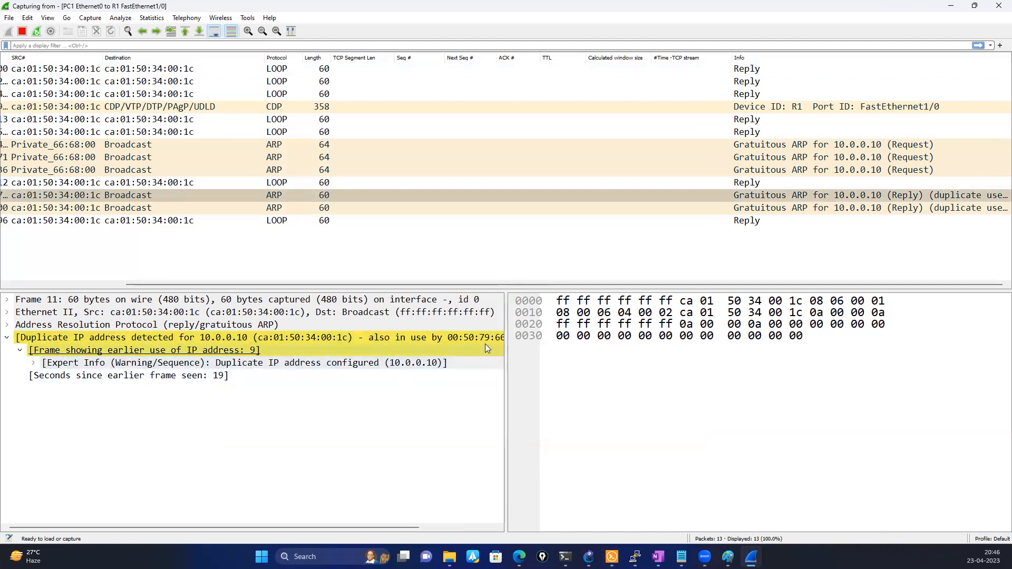
left_click_drag(263, 527, 339, 525)
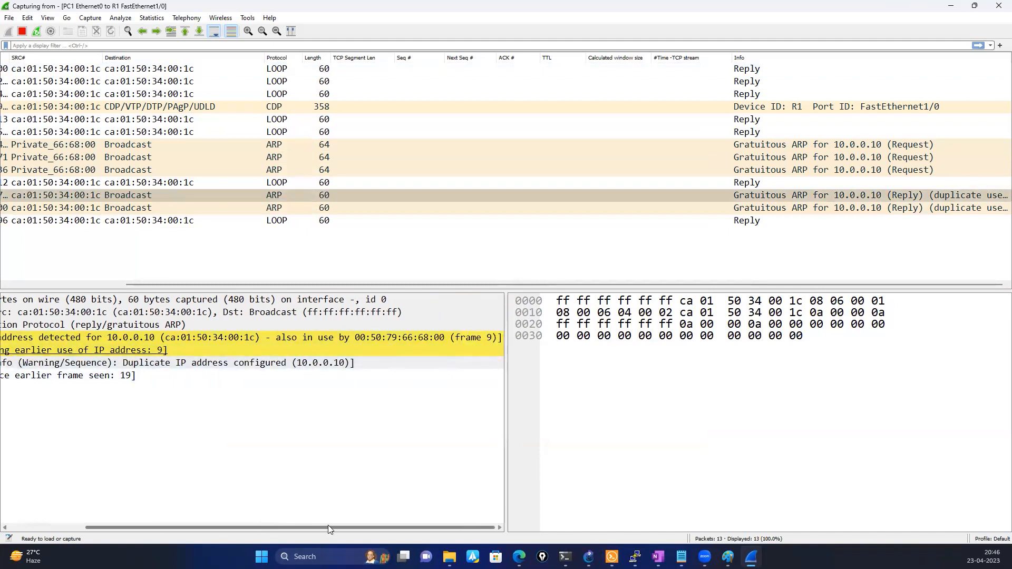
- Display PC1's IP settings with show ip in Solar-PuTTY, moving the console window off the packet details
left_click(611, 557)
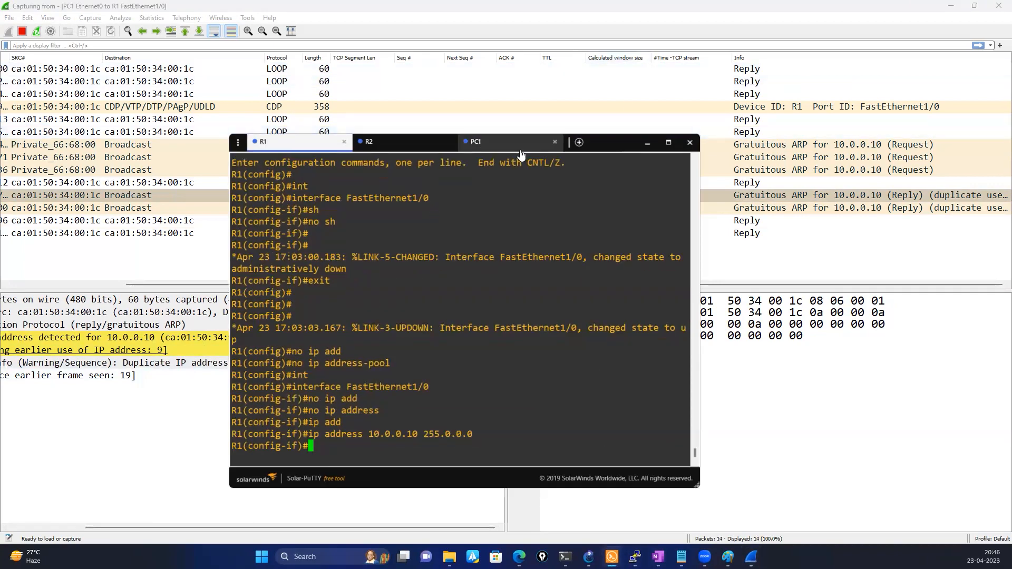
left_click(475, 142)
left_click_drag(447, 140, 623, 153)
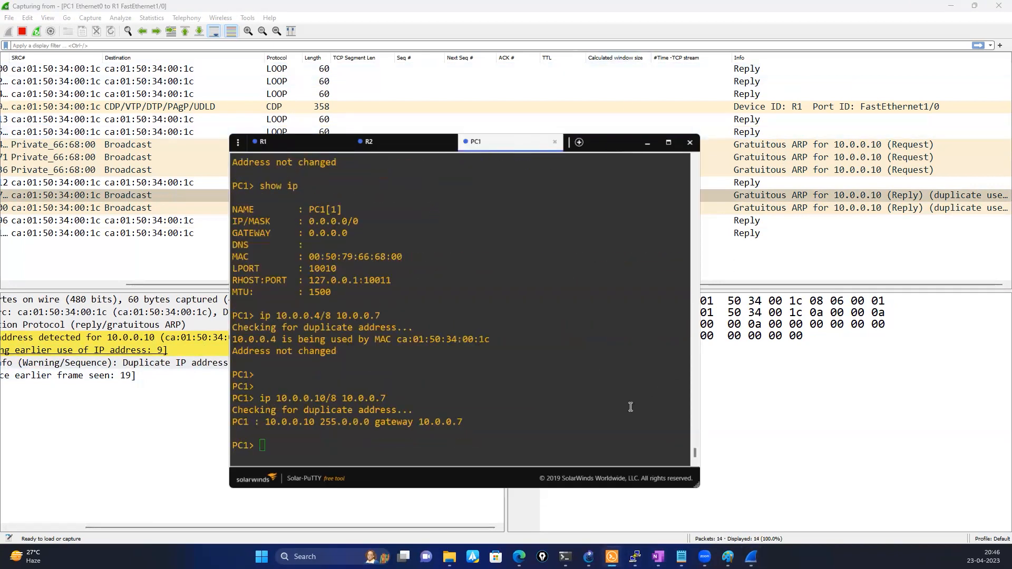
left_click(532, 454)
type("sh")
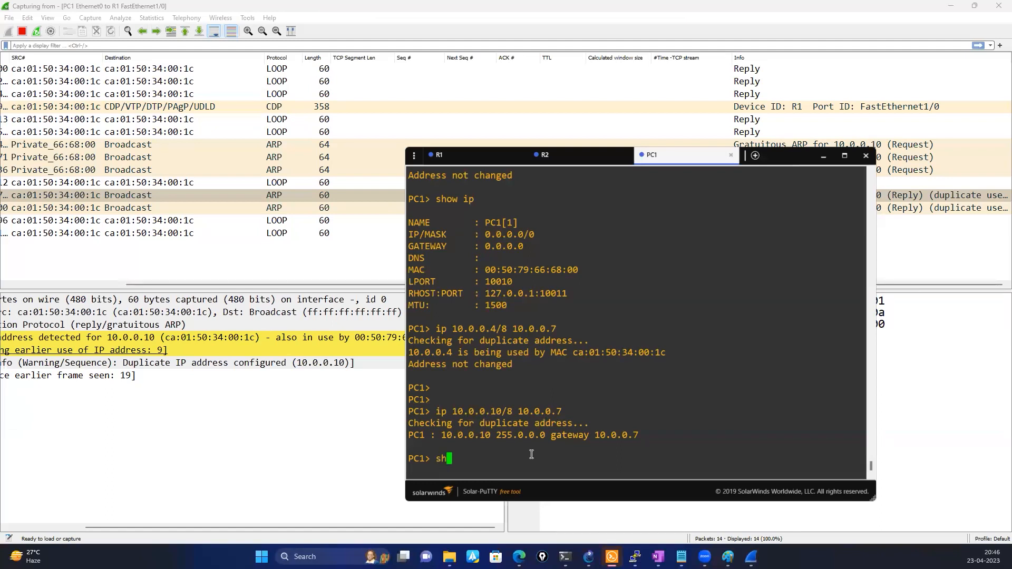
type("ow ip")
key("Return")
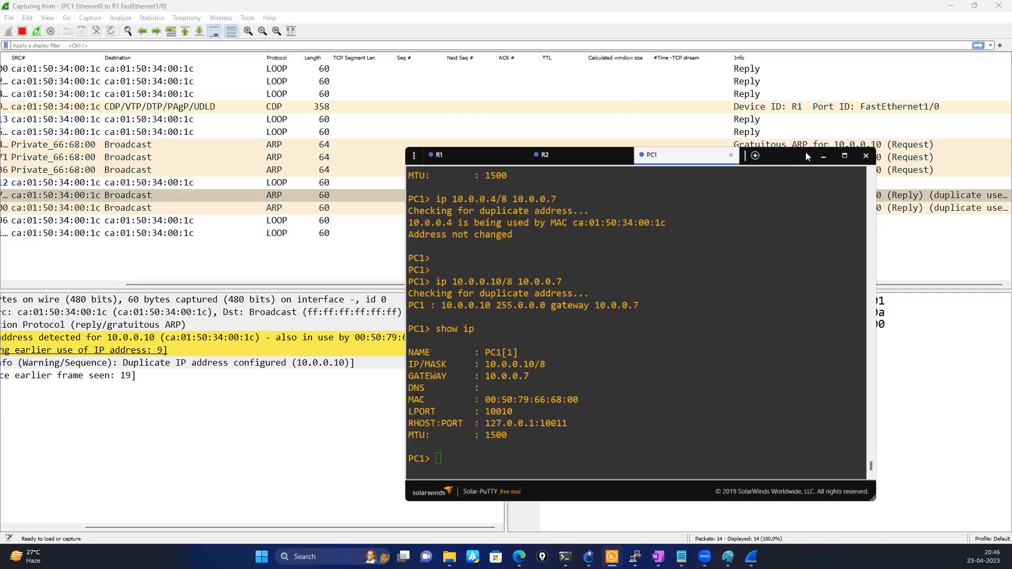
- Highlight PC1's MAC address in the show ip output, with the console placed beside the packet details for comparison
left_click_drag(806, 151, 888, 139)
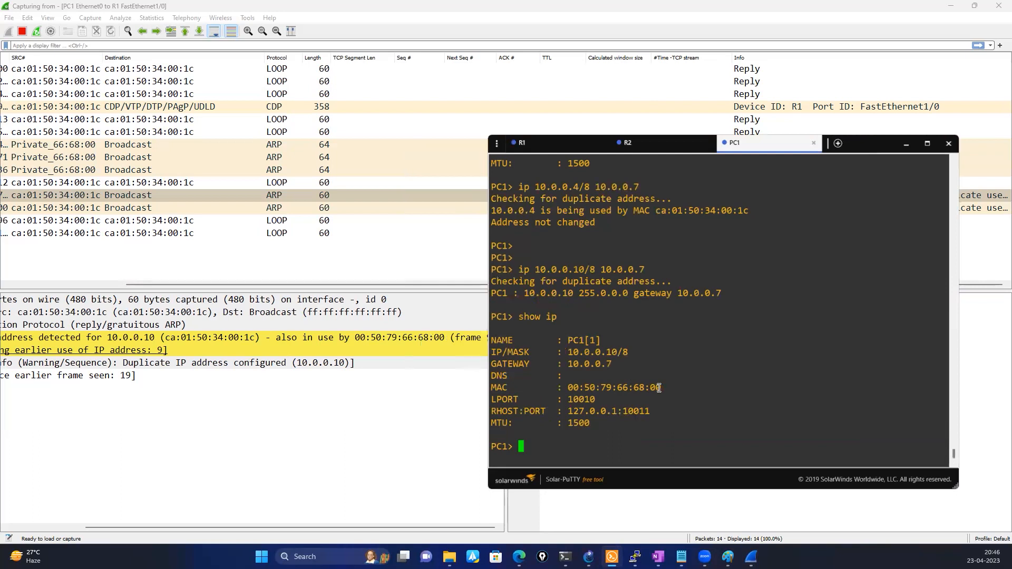
left_click_drag(659, 388, 564, 388)
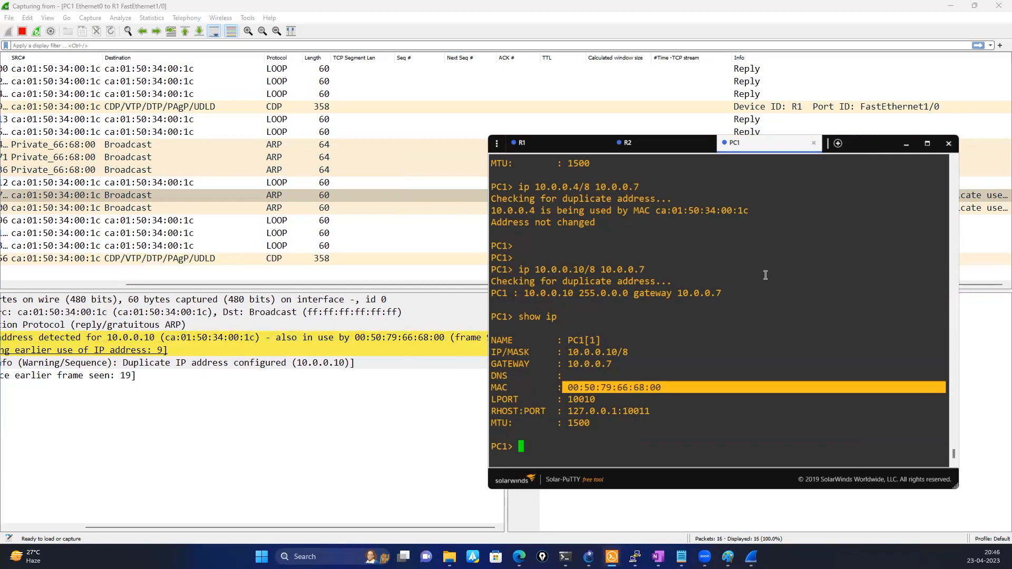
left_click(865, 147)
left_click_drag(785, 142, 705, 137)
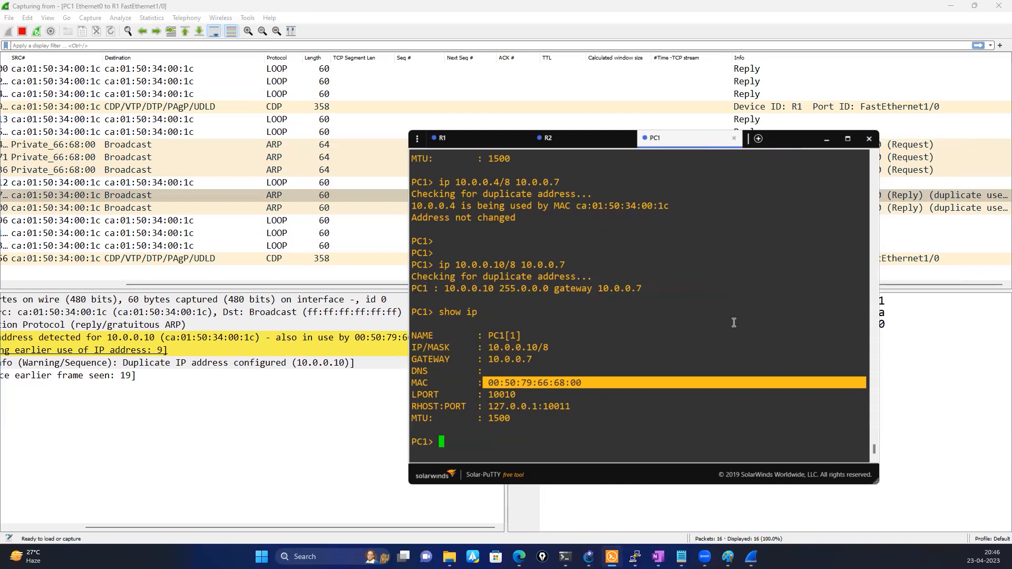
- Leave interface and global configuration mode on R1 to get back to the privileged prompt
left_click(455, 141)
type("exit")
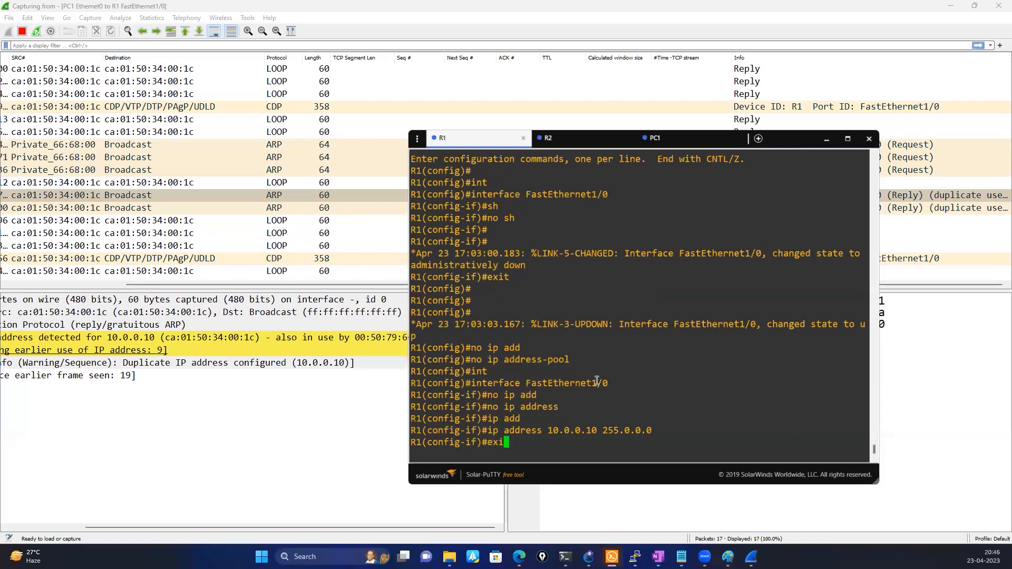
key("Return")
key("Return")
key("Return")
type("exit")
key("Return")
key("Return")
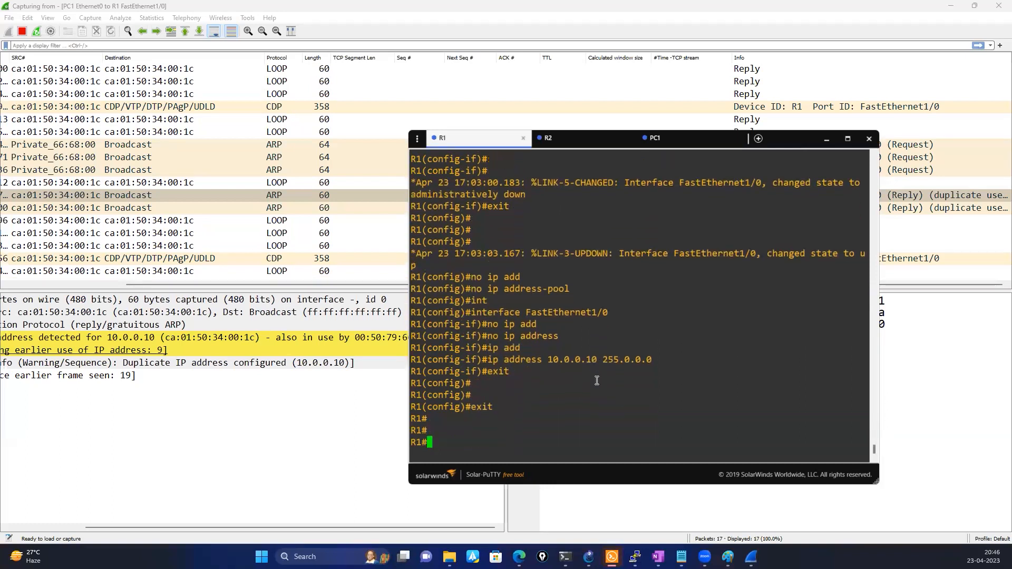
- Display R1's logging output with show logg and page through to its end
type("sho")
key("Tab")
type("logg")
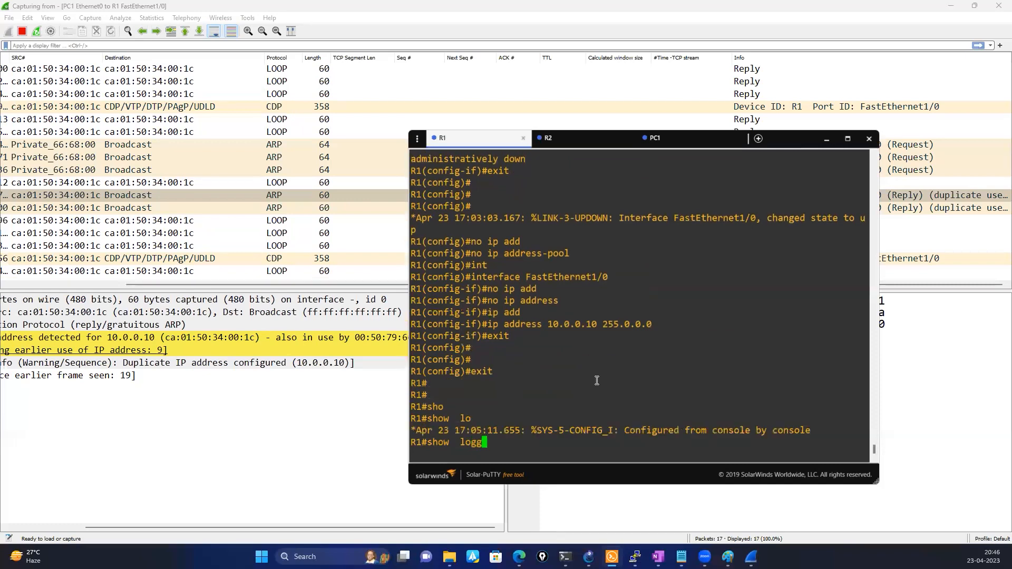
key("Return")
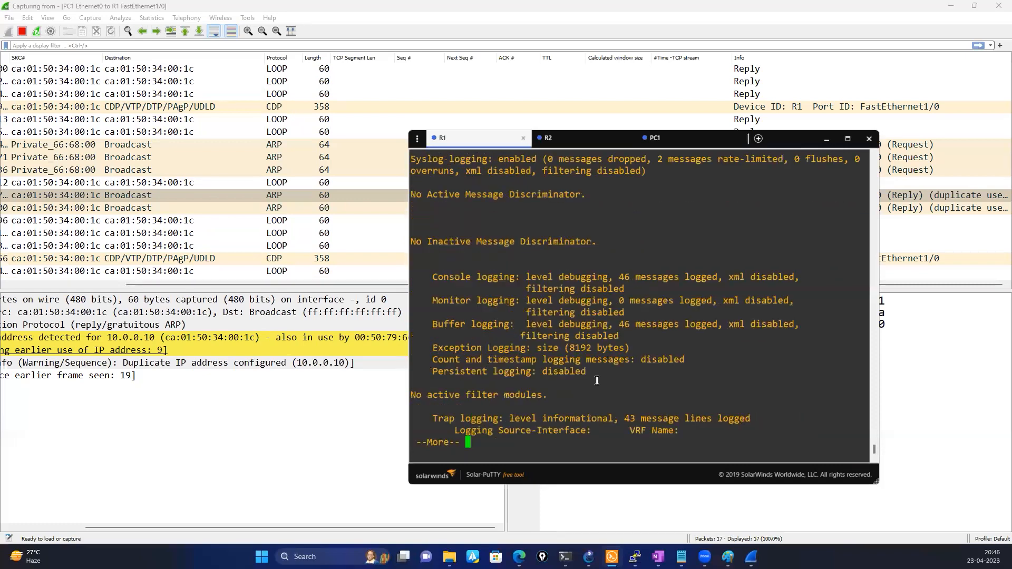
key("space")
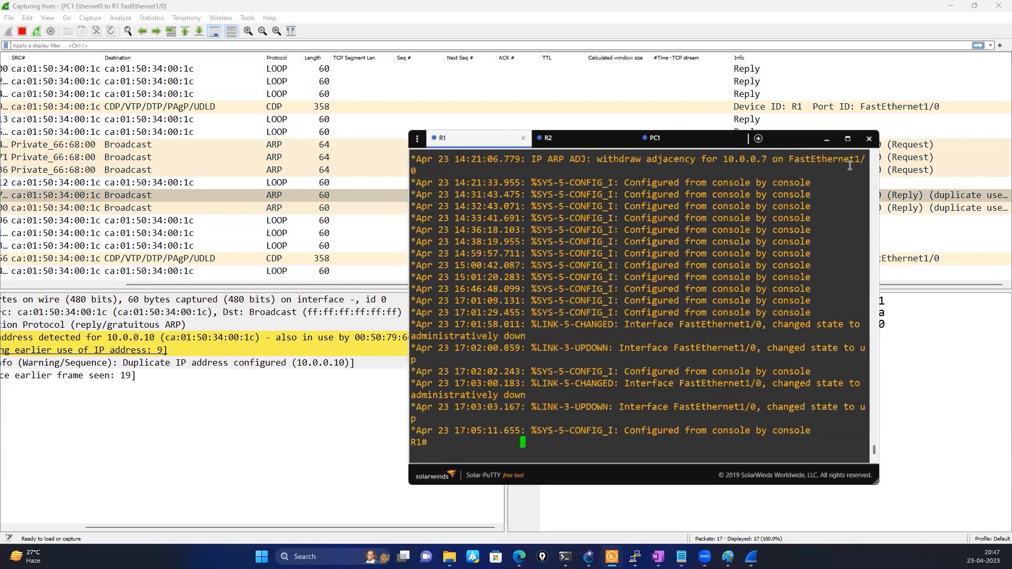
- Look through R1's log messages in the maximized console, restore the window and switch back to the Wireshark capture
left_click(849, 139)
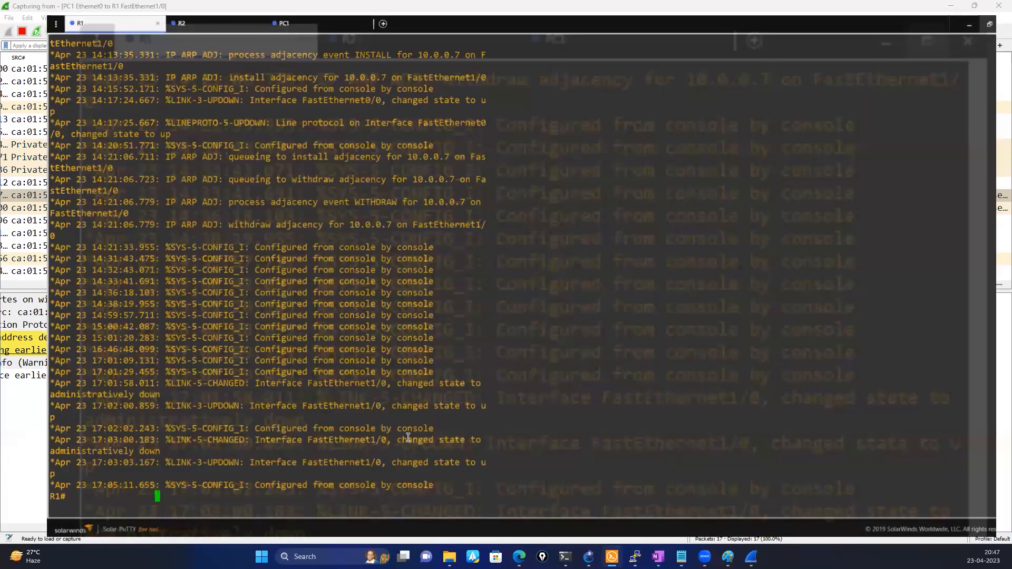
scroll(408, 437, "up", 1)
scroll(408, 437, "up", 1)
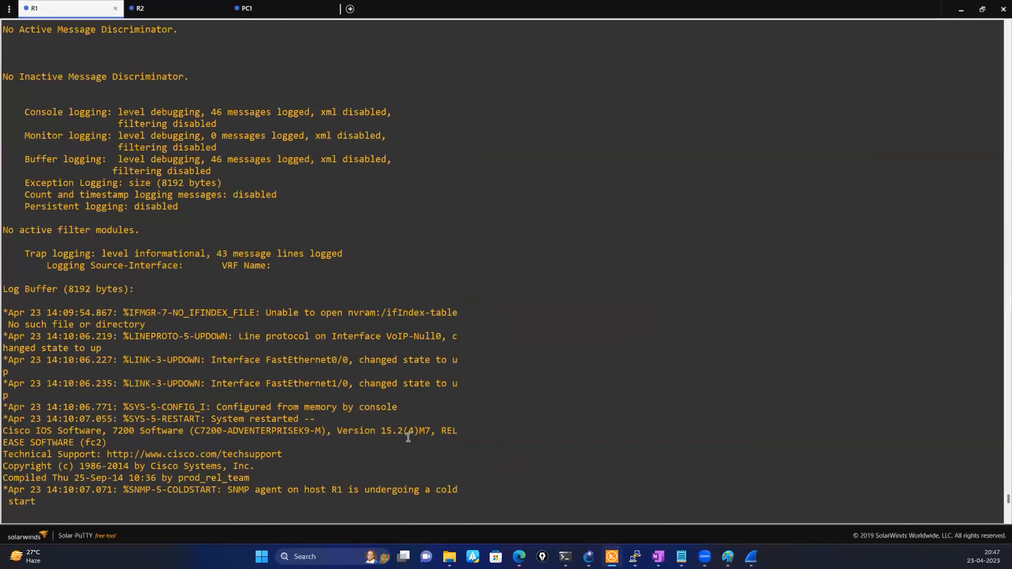
scroll(408, 438, "down", 2)
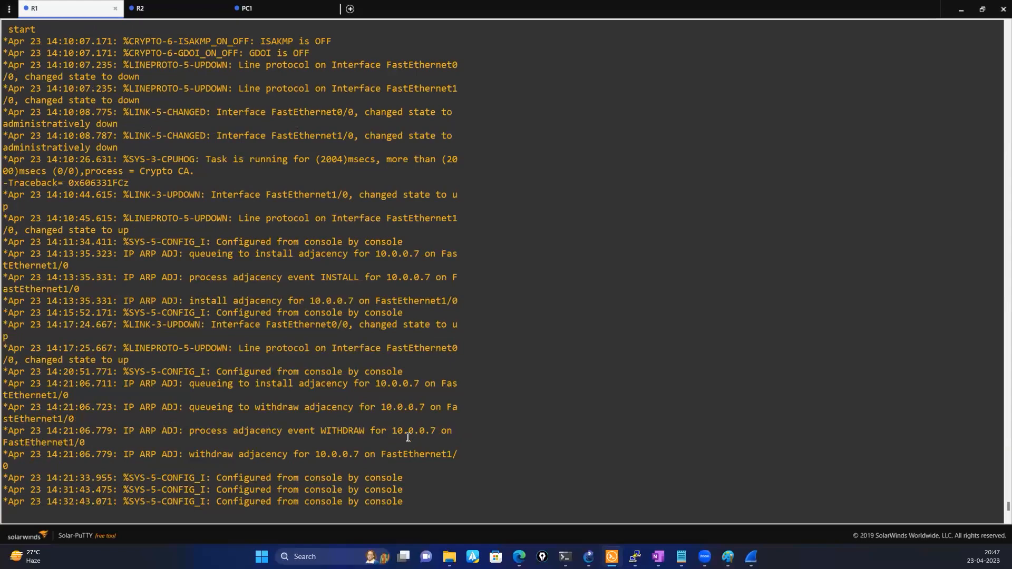
scroll(201, 371, "down", 1)
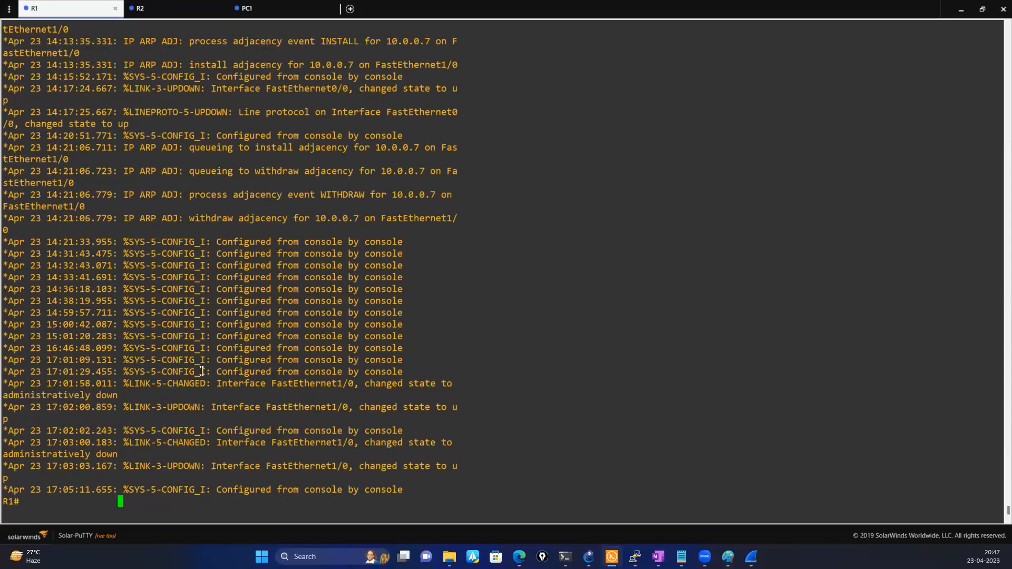
scroll(201, 371, "up", 2)
scroll(237, 263, "down", 2)
left_click(982, 9)
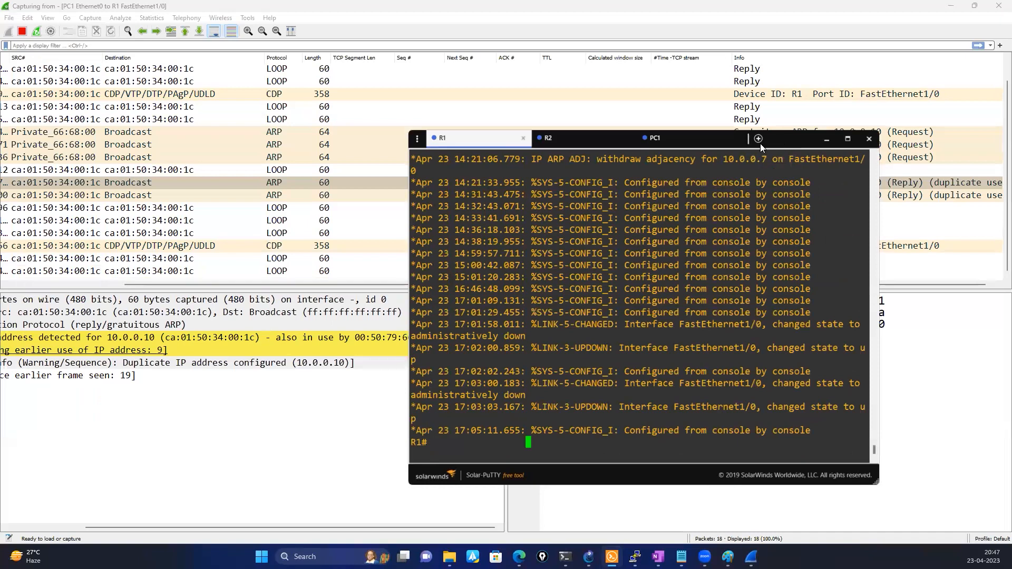
left_click_drag(791, 138, 554, 165)
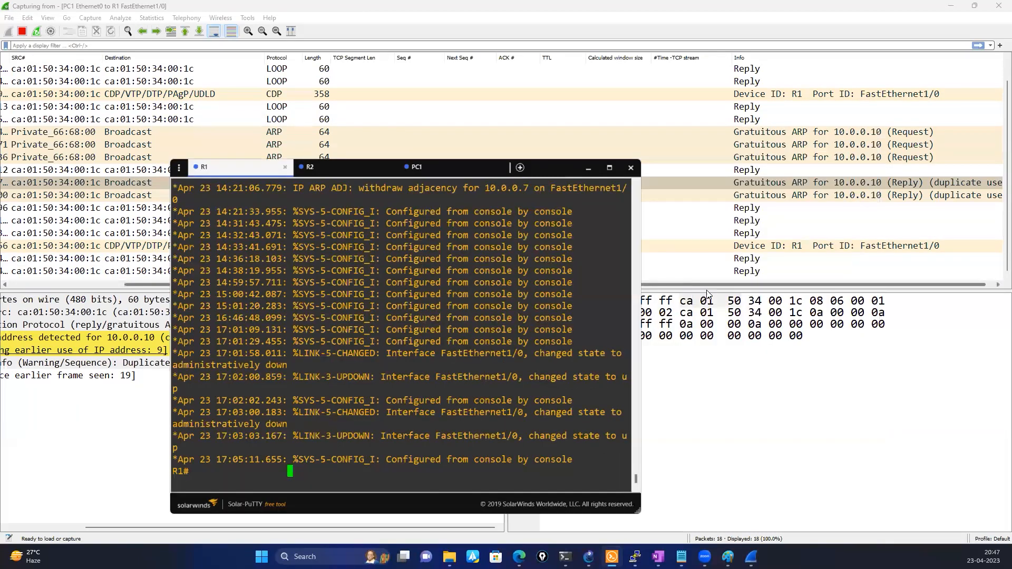
left_click(704, 302)
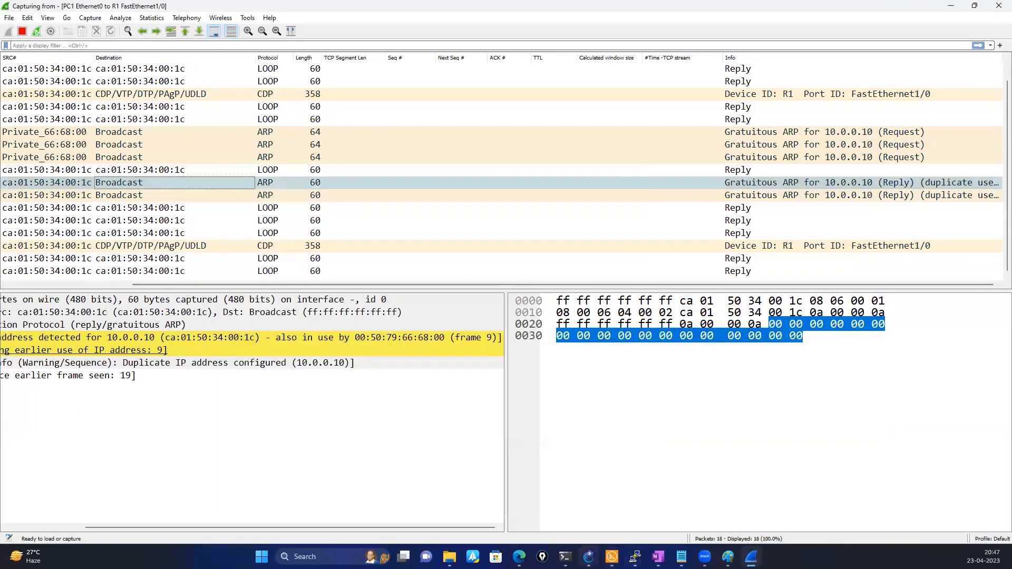
- Switch to R1's console, maximize its window and start a debug command at the privileged prompt
mouse_move(588, 557)
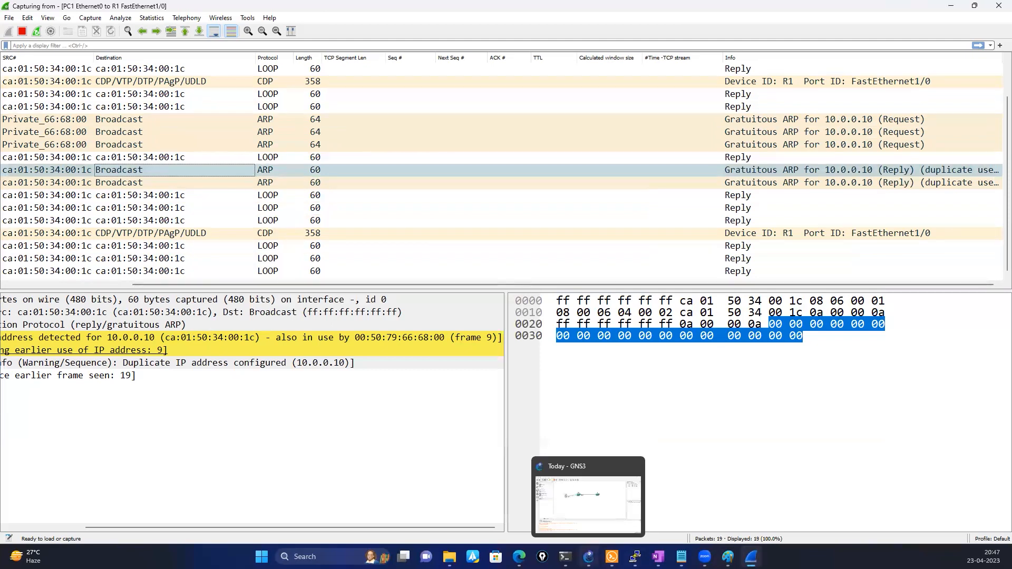
left_click(612, 557)
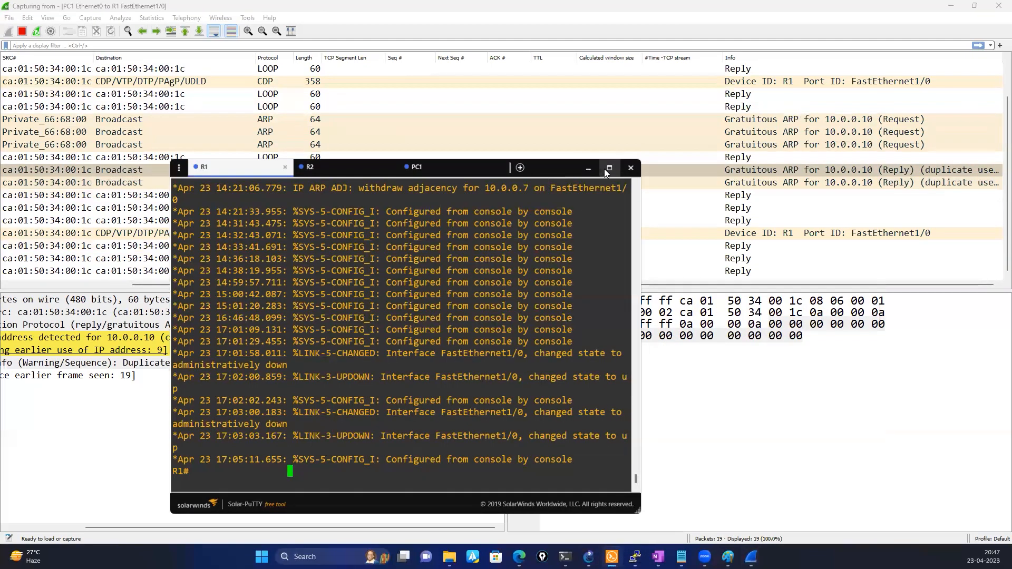
left_click(606, 171)
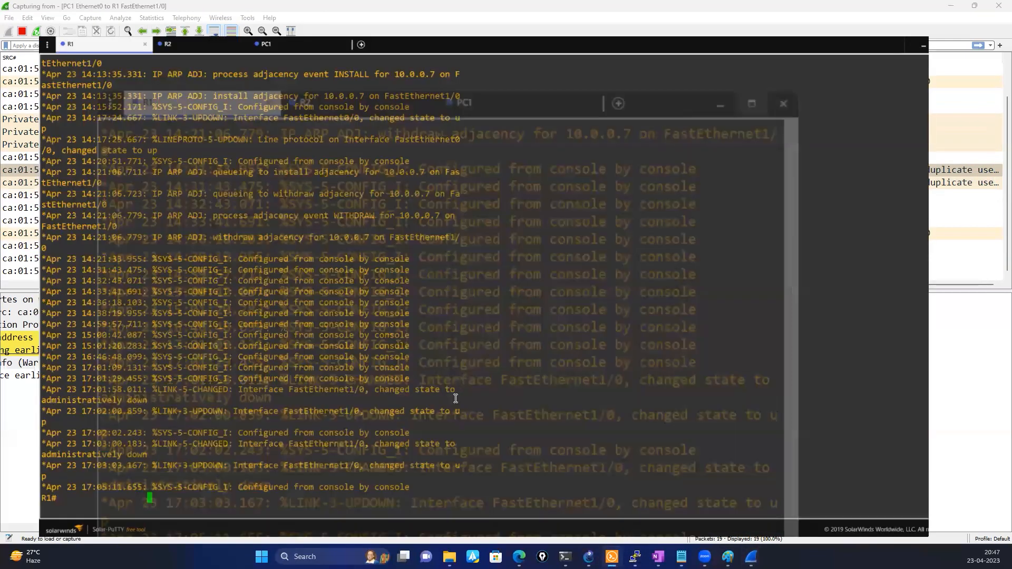
type("deb")
key("Tab")
type("ap")
key("Tab")
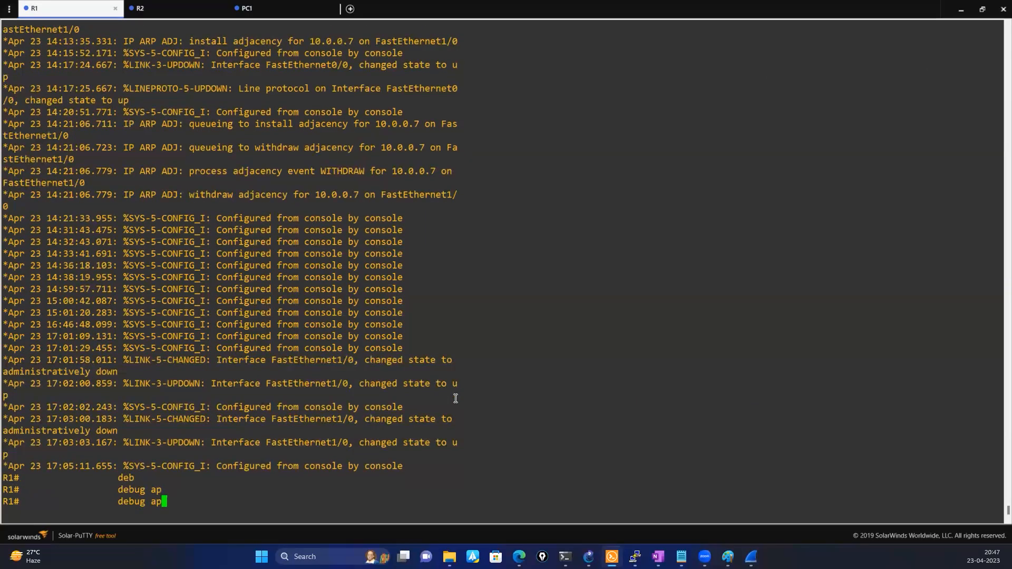
key("BackSpace")
type("r")
key("Tab")
key("BackSpace")
key("BackSpace")
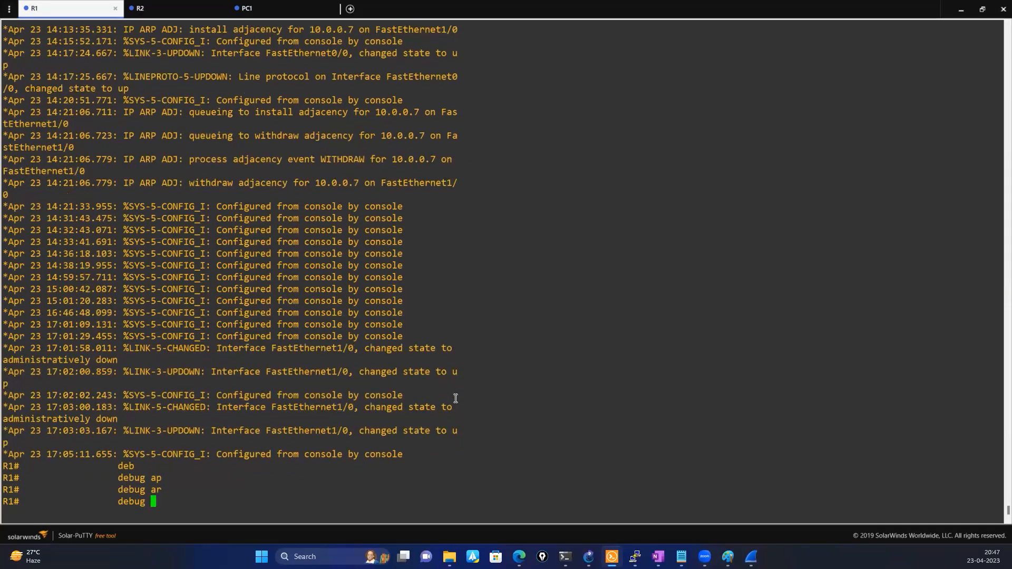
key("Tab")
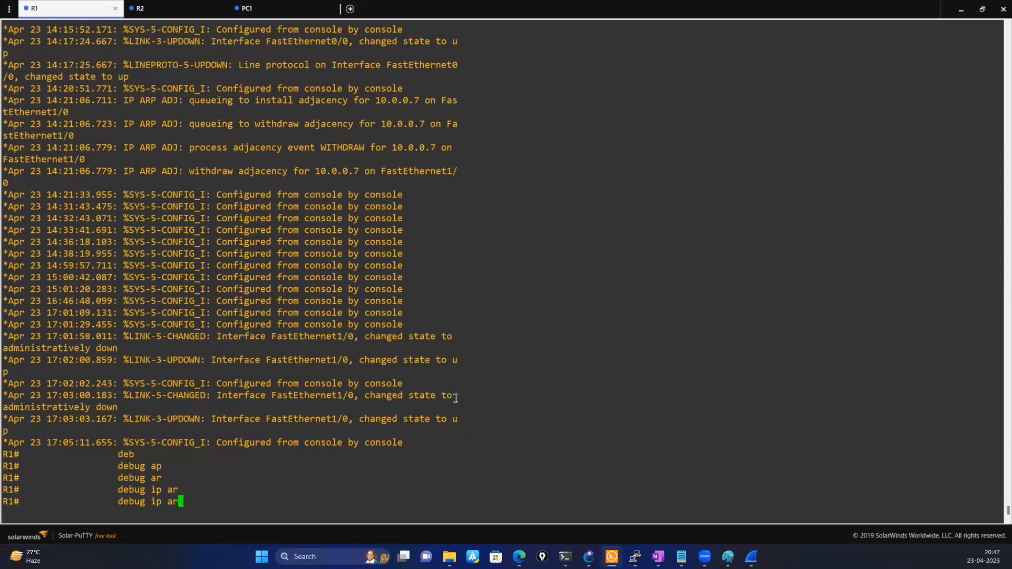
key("BackSpace")
key("BackSpace")
key("Delete")
key("Delete")
key("Delete")
key("BackSpace")
key("BackSpace")
key("BackSpace")
key("BackSpace")
key("BackSpace")
key("BackSpace")
key("BackSpace")
key("BackSpace")
key("BackSpace")
- List the options available for the debug command on R1 and page through to the end of the list
type("?")
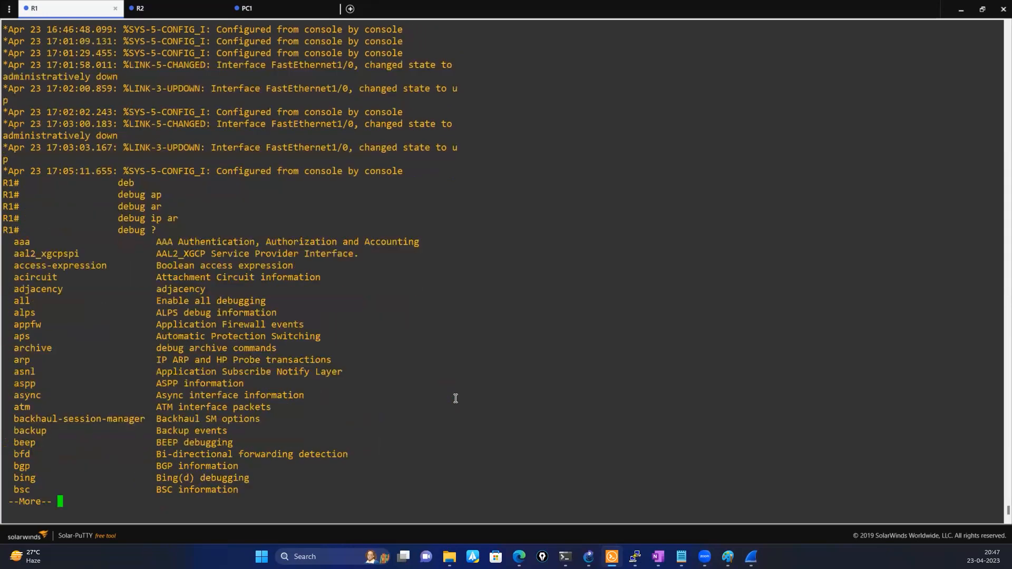
key("space")
key("space")
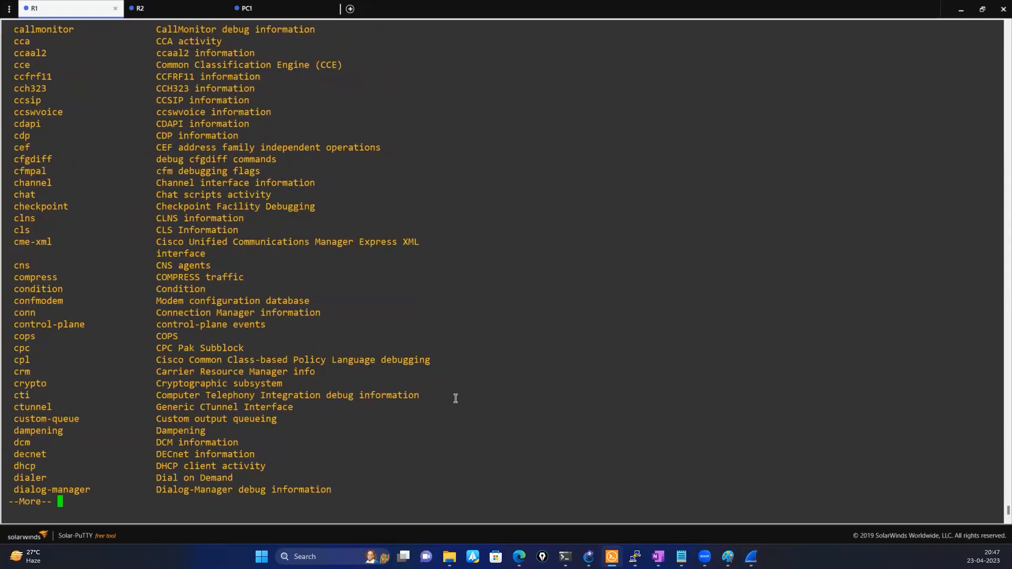
key("space")
key("space")
key("space")
key("space")
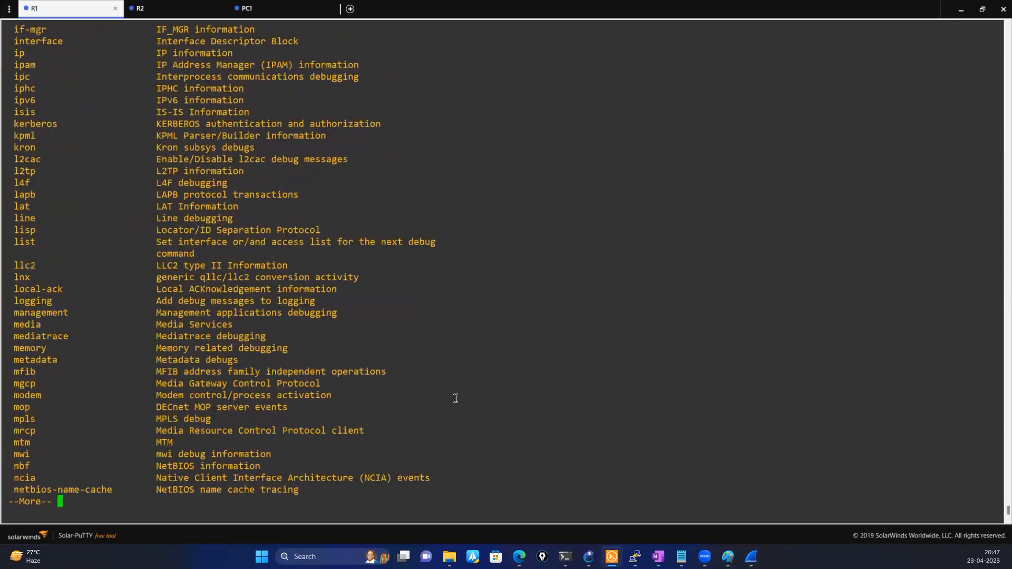
key("space")
key("space")
key("space")
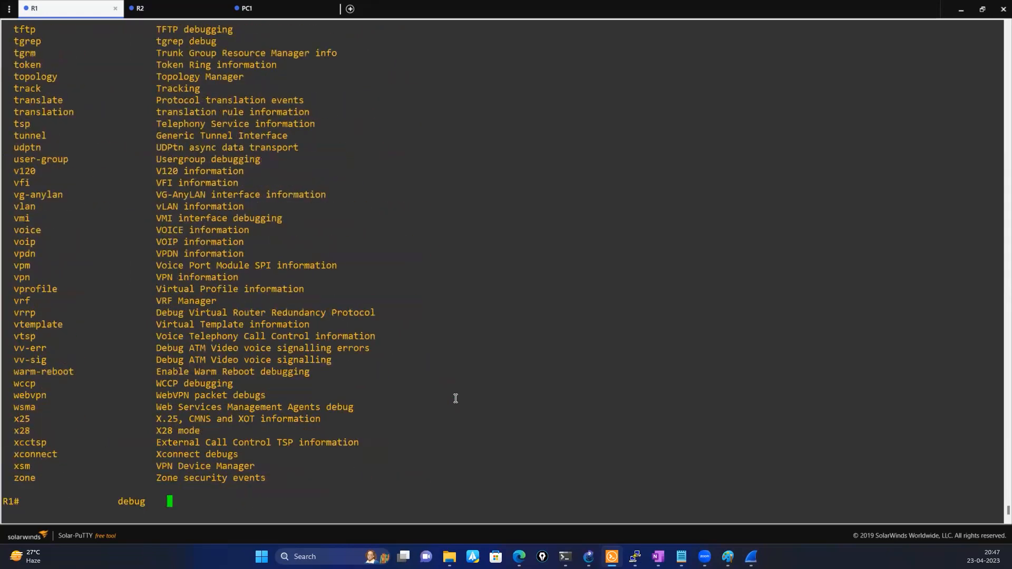
- List the options beginning with "a" for debug ip and for debug itself on R1
type("ip  a?")
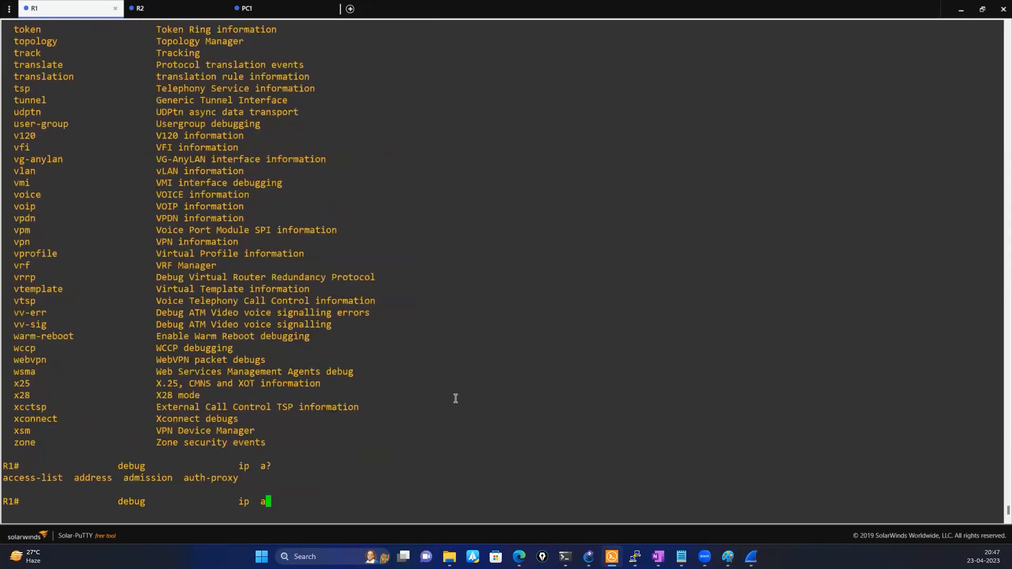
key("BackSpace")
key("BackSpace")
key("BackSpace")
key("BackSpace")
type("a?")
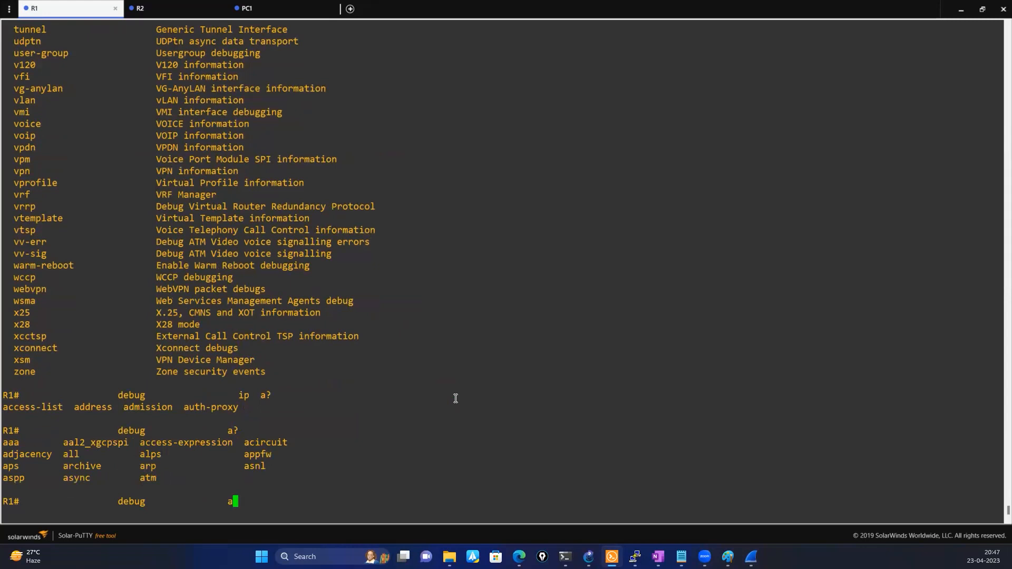
- List the options available for debug arp on R1, and clear the command line
type("rp")
key("Tab")
type("?")
key("BackSpace")
key("BackSpace")
key("BackSpace")
key("BackSpace")
key("BackSpace")
key("BackSpace")
key("BackSpace")
key("BackSpace")
key("BackSpace")
key("BackSpace")
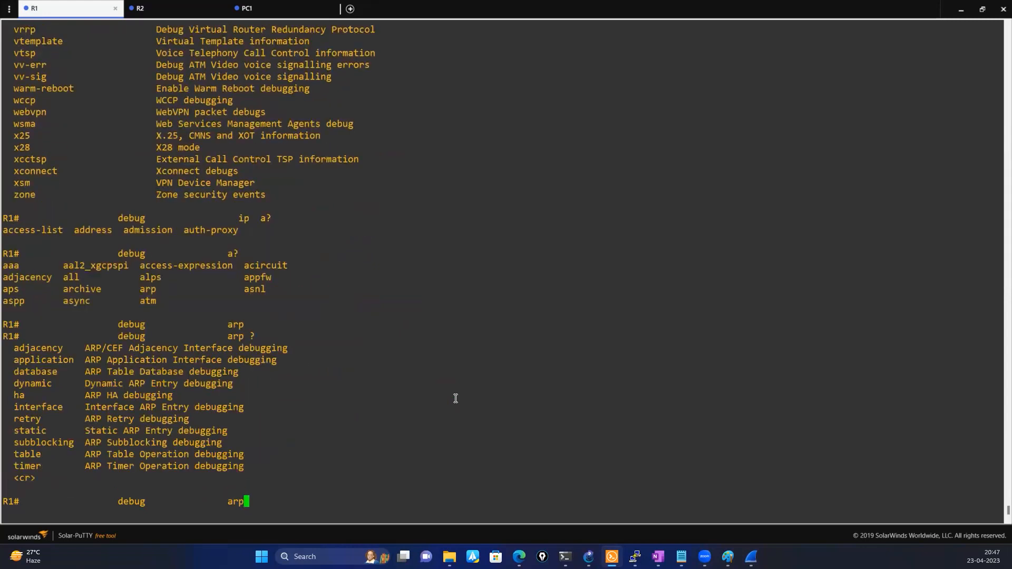
key("BackSpace")
key("BackSpace")
key("BackSpace")
key("BackSpace")
key("BackSpace")
key("BackSpace")
key("BackSpace")
- Turn on ARP database debugging on R1 with debug arp database, checking the command's options first
type("deb")
key("Tab")
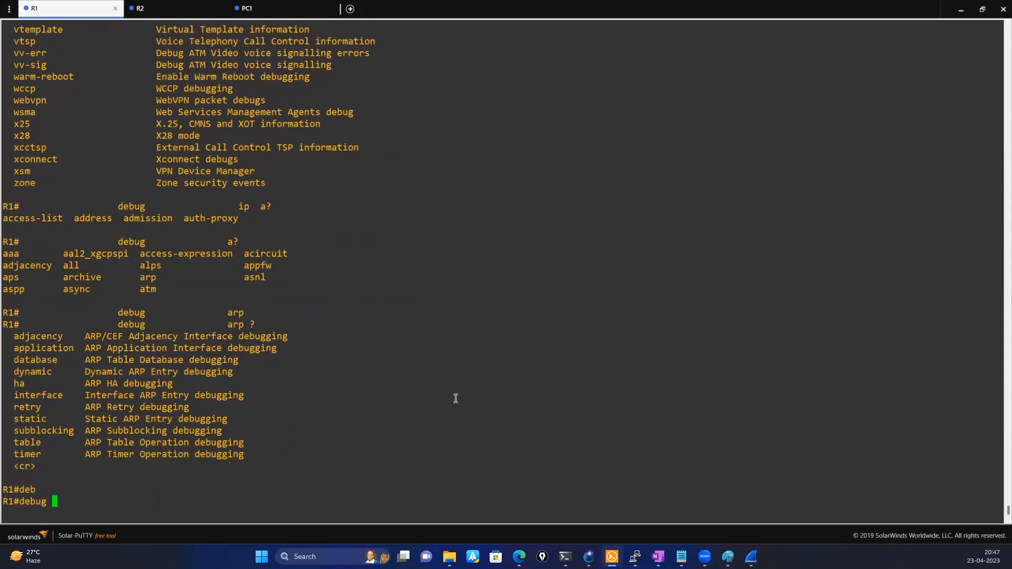
type("arp")
key("Tab")
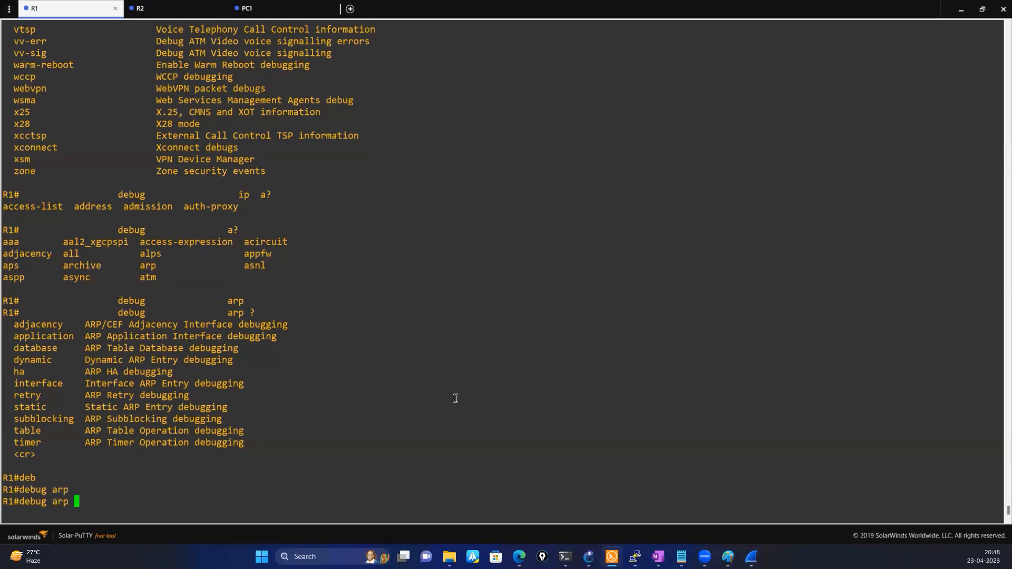
type("d")
key("Tab")
type("a")
key("Tab")
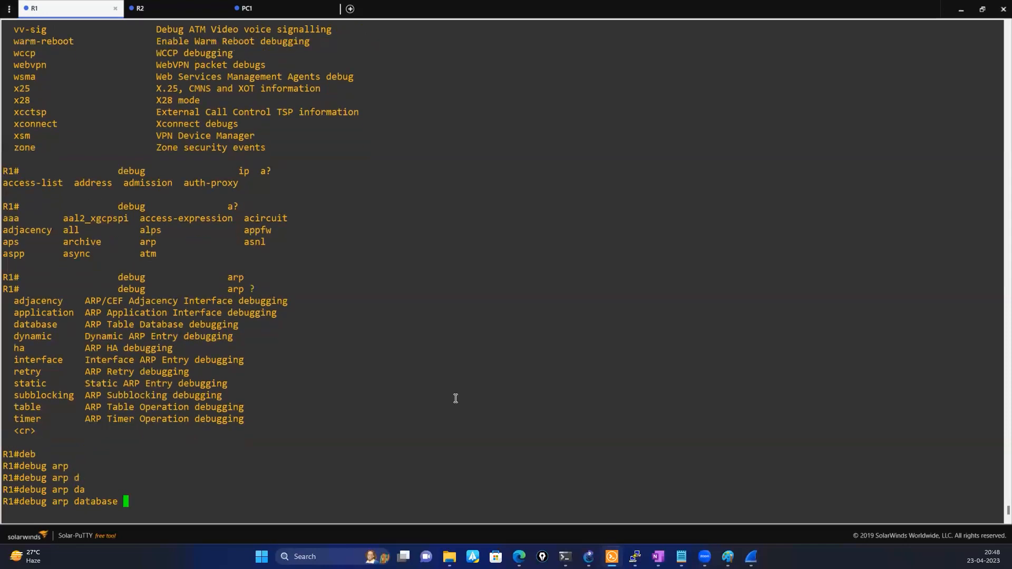
type("?")
key("Return")
key("Return")
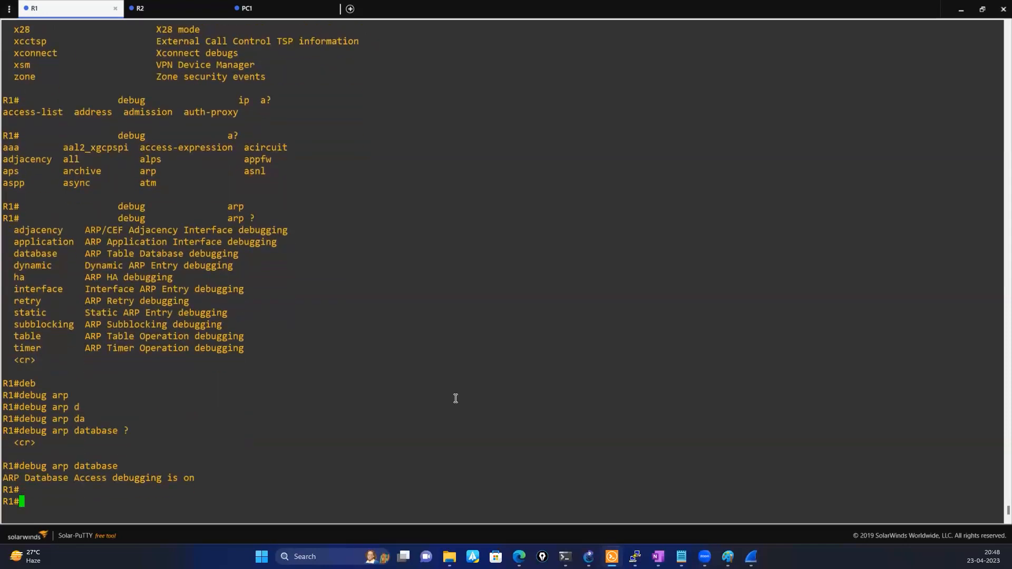
key("Return")
- Turn on ARP table operations debugging on R1 by reusing the previous command as debug arp table
key("Up")
key("BackSpace")
key("BackSpace")
key("BackSpace")
key("BackSpace")
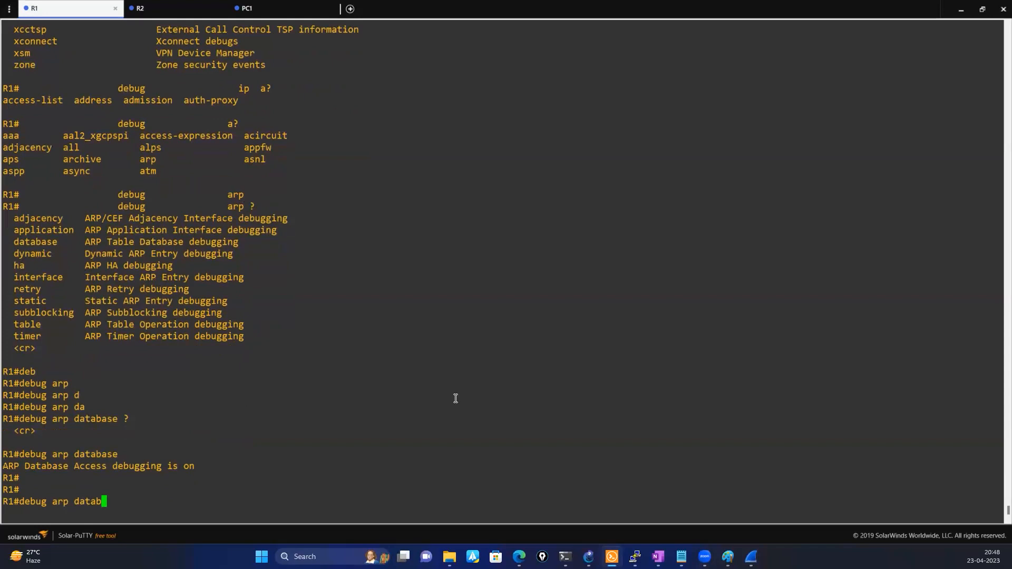
key("BackSpace")
key("BackSpace")
key("BackSpace")
key("BackSpace")
type("tab")
key("Tab")
key("Return")
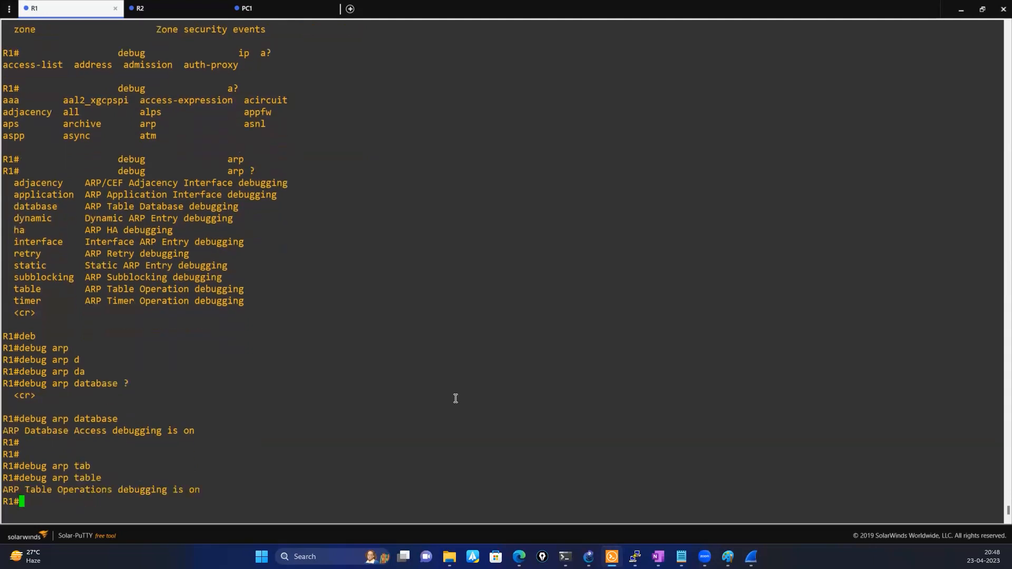
key("Return")
key("Return")
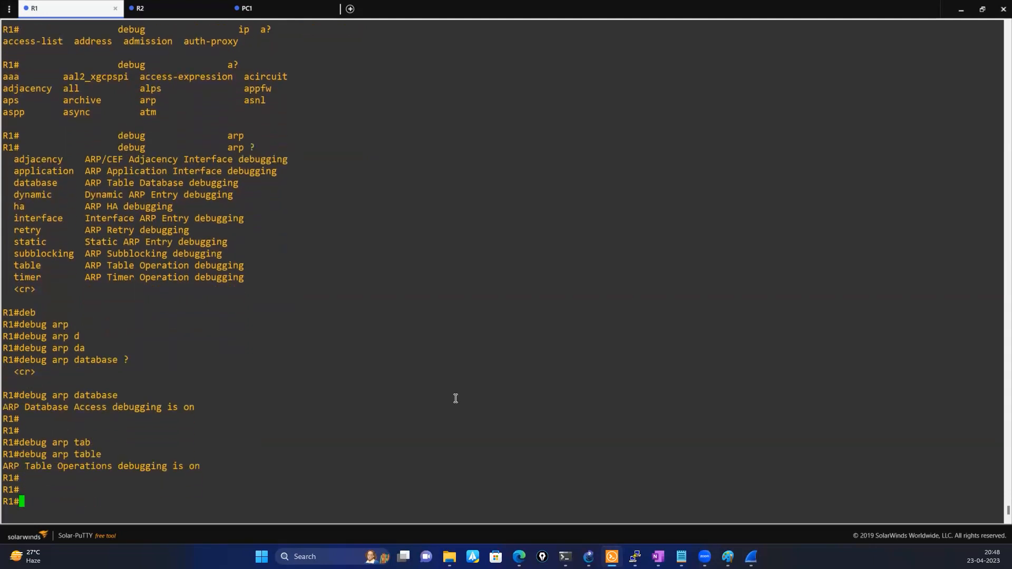
key("Return")
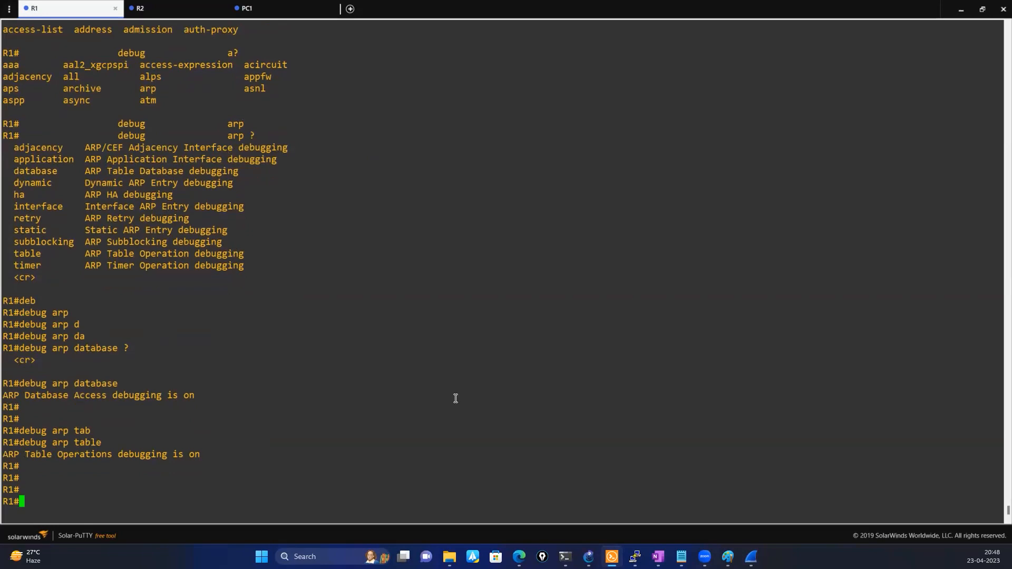
type("logg")
key("Tab")
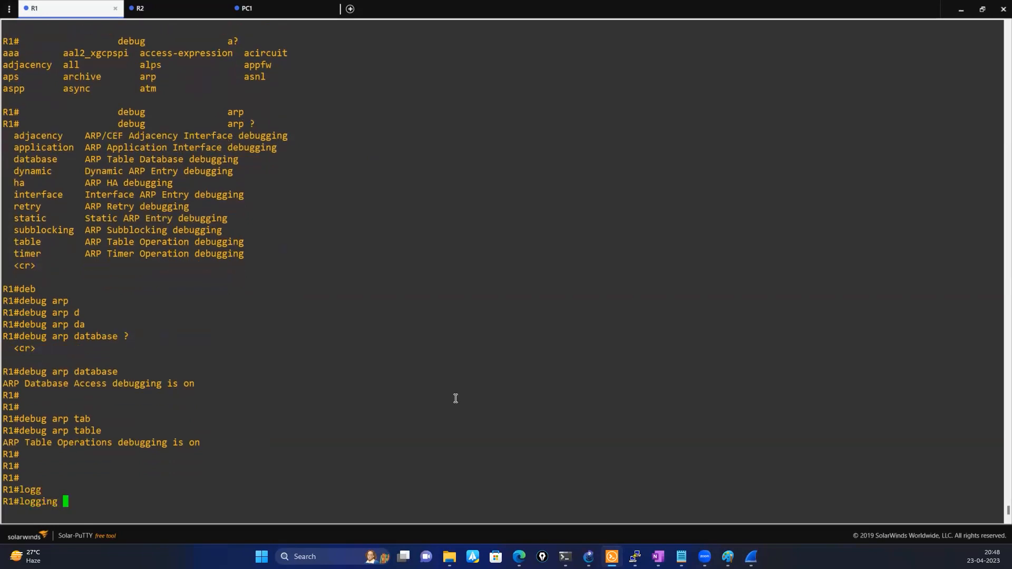
type("bu")
key("Tab")
type("f")
key("Tab")
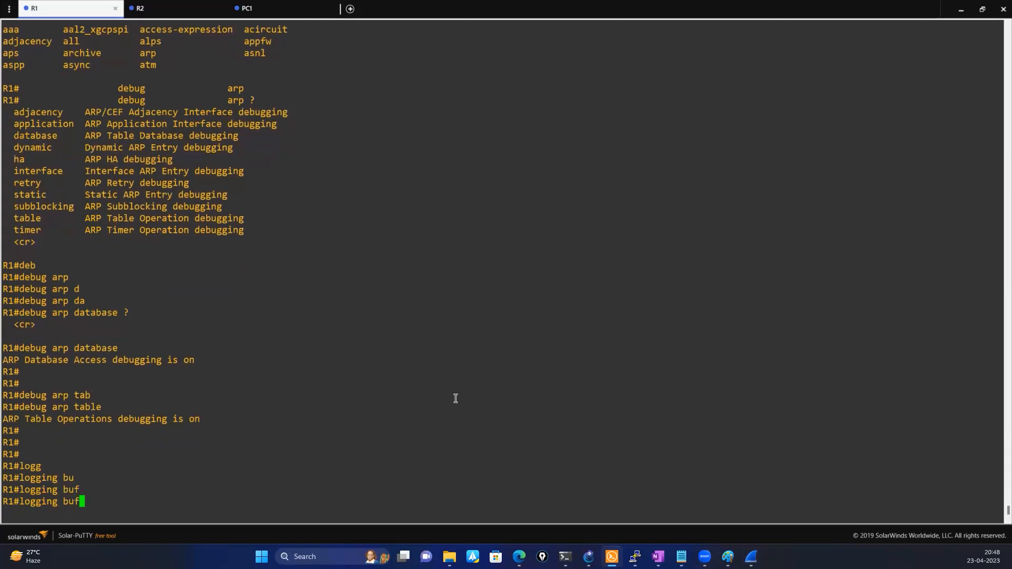
type("f")
key("Tab")
key("BackSpace")
key("BackSpace")
key("BackSpace")
key("BackSpace")
key("BackSpace")
key("BackSpace")
key("BackSpace")
key("BackSpace")
key("BackSpace")
key("BackSpace")
key("BackSpace")
key("BackSpace")
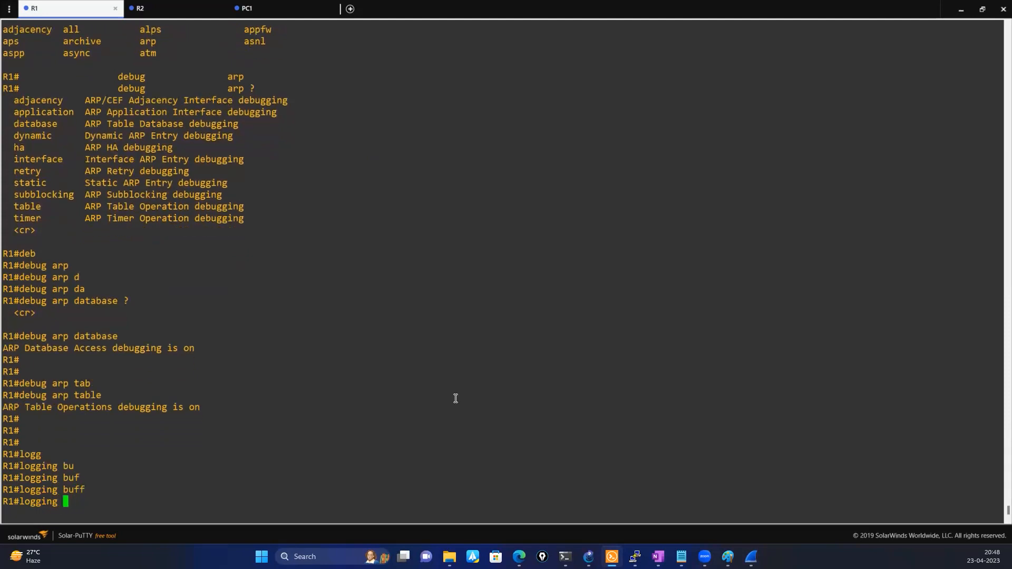
- Enter global configuration mode on R1 with the configure command, accepting the default terminal source
type("comf")
key("Tab")
key("BackSpace")
key("BackSpace")
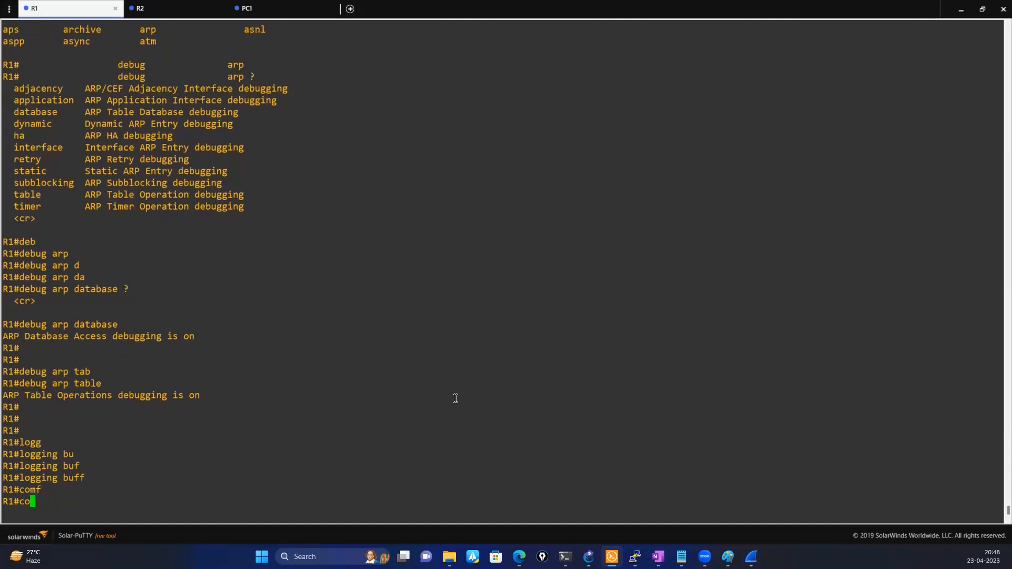
type("nf")
key("Tab")
key("Return")
key("Return")
- Look up the logging buffered options on R1 and set the logging buffer size to 4096
type("logg")
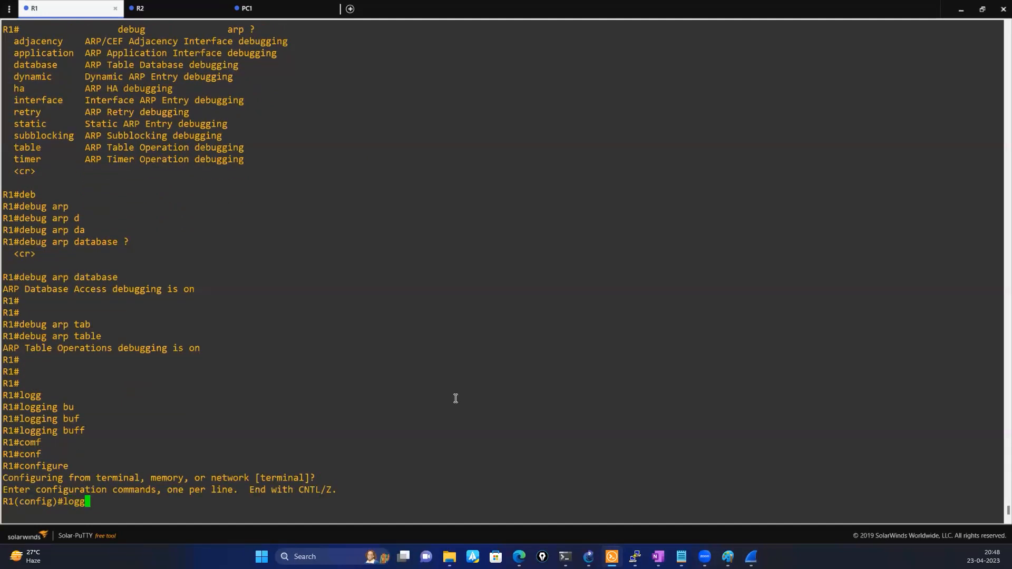
key("Tab")
type("bu")
key("Tab")
key("Tab")
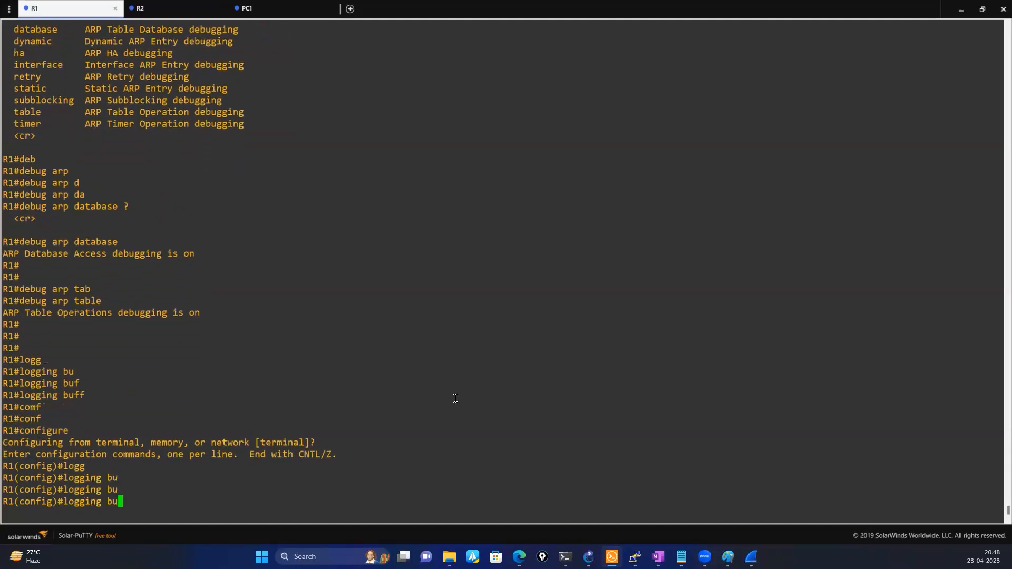
type("f")
key("Tab")
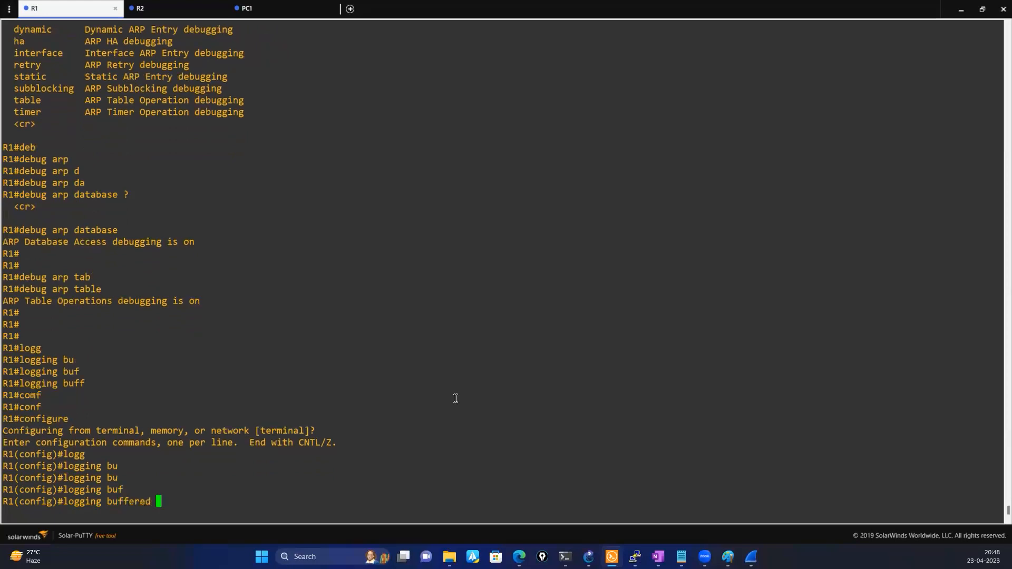
type("?")
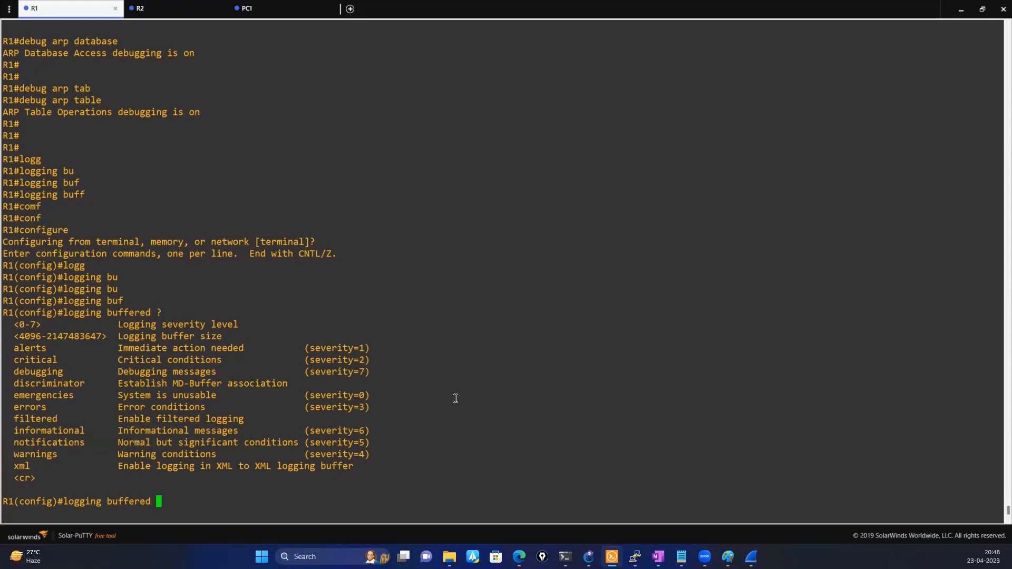
type("4096")
key("Return")
key("Return")
key("Return")
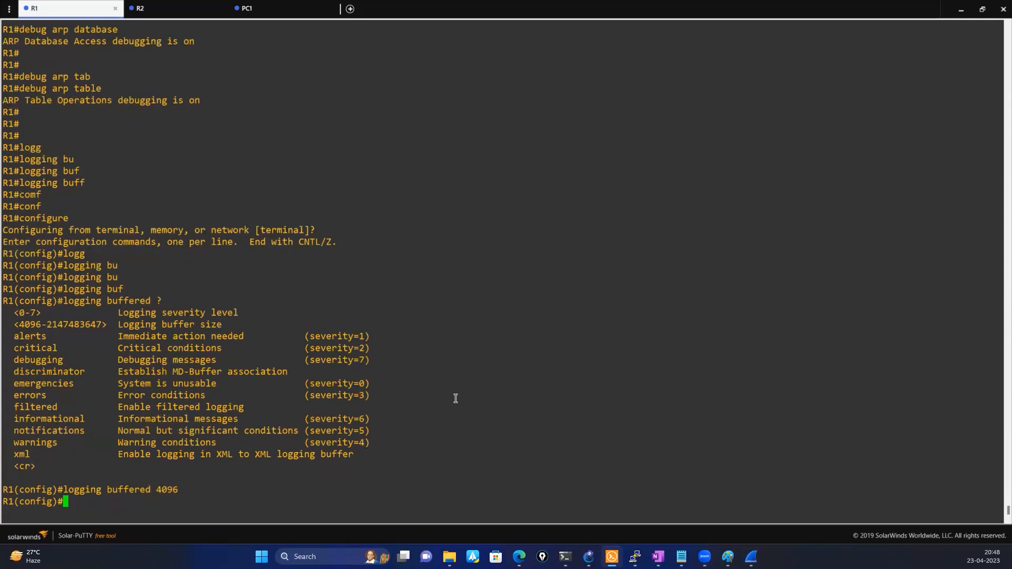
type("ter")
key("Tab")
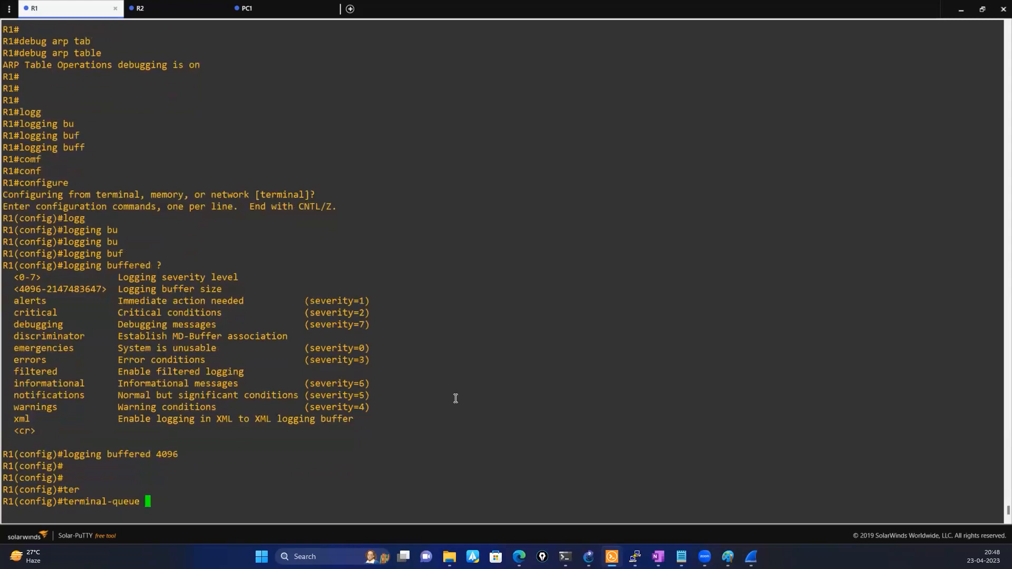
key("BackSpace")
key("BackSpace")
key("BackSpace")
key("BackSpace")
key("BackSpace")
key("BackSpace")
key("BackSpace")
key("BackSpace")
key("BackSpace")
key("BackSpace")
key("BackSpace")
key("BackSpace")
key("BackSpace")
key("BackSpace")
key("BackSpace")
- Exit R1's global configuration mode and run terminal monitor from the privileged prompt
type("exit")
key("Return")
type("ter")
key("Tab")
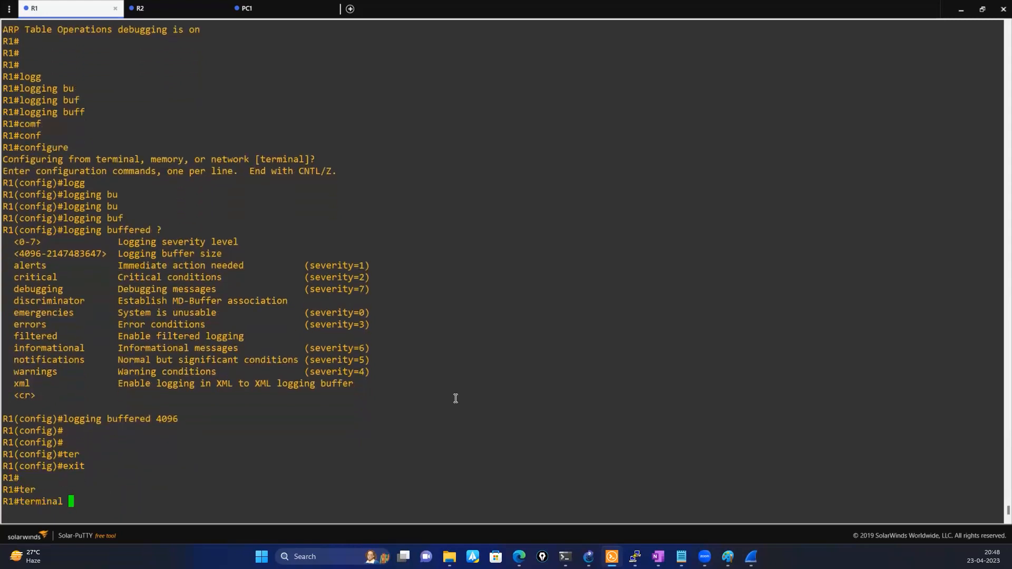
type("mon")
key("Tab")
key("Return")
key("Return")
key("Return")
key("Return")
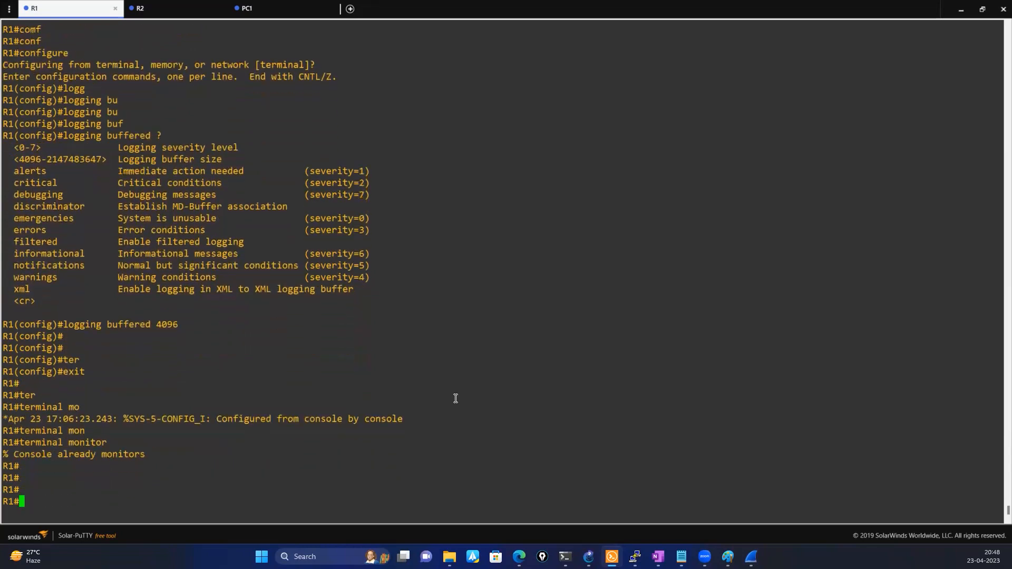
- Display the logging status and log buffer on R1 with show logging
type("sho")
key("Tab")
type("logg")
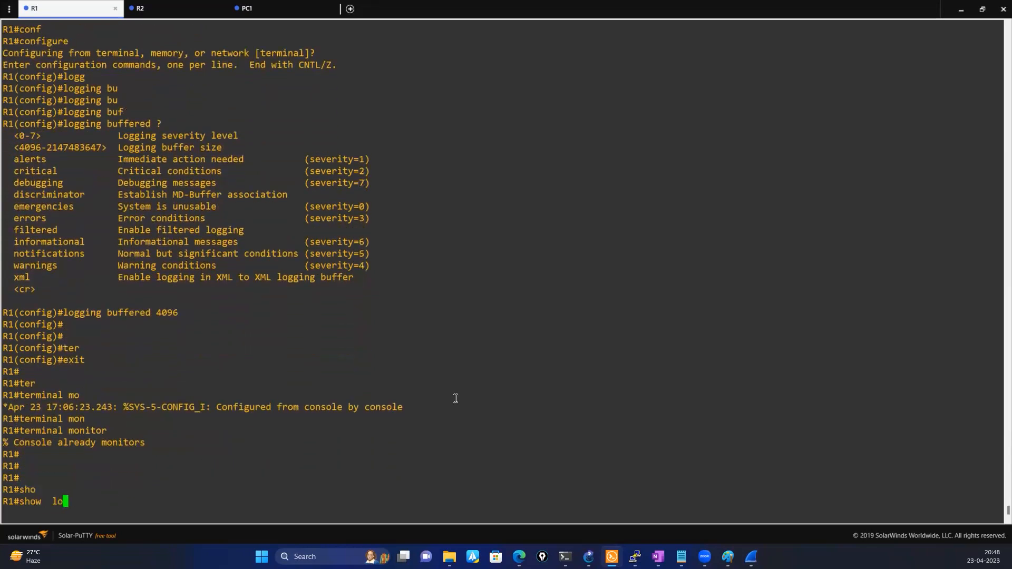
key("Tab")
key("Return")
key("space")
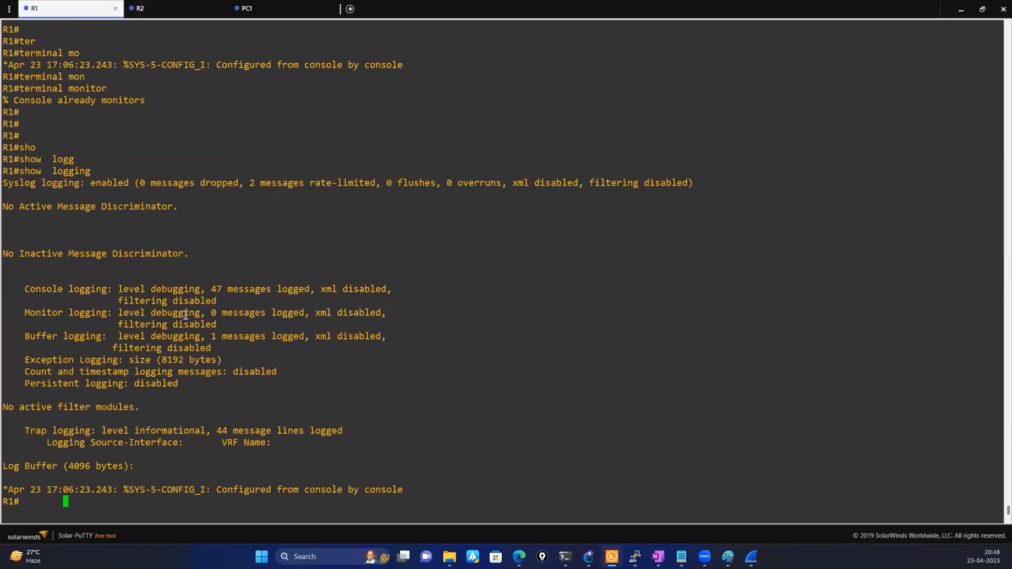
key("Return")
key("Return")
key("Return")
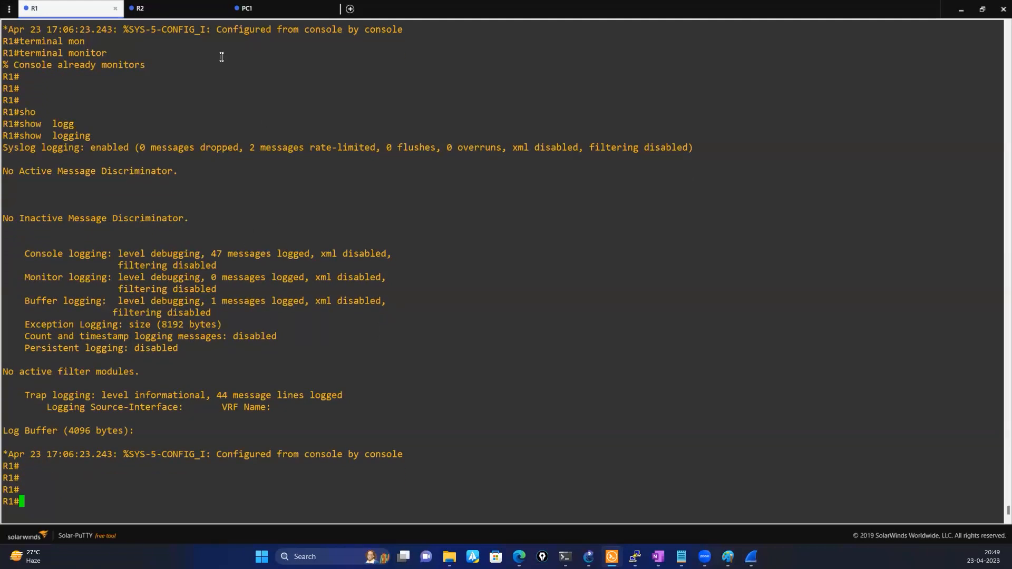
- Check PC1's address, ping 10.0.0.10 from R1, and highlight the resulting ARP debug lines
left_click(258, 12)
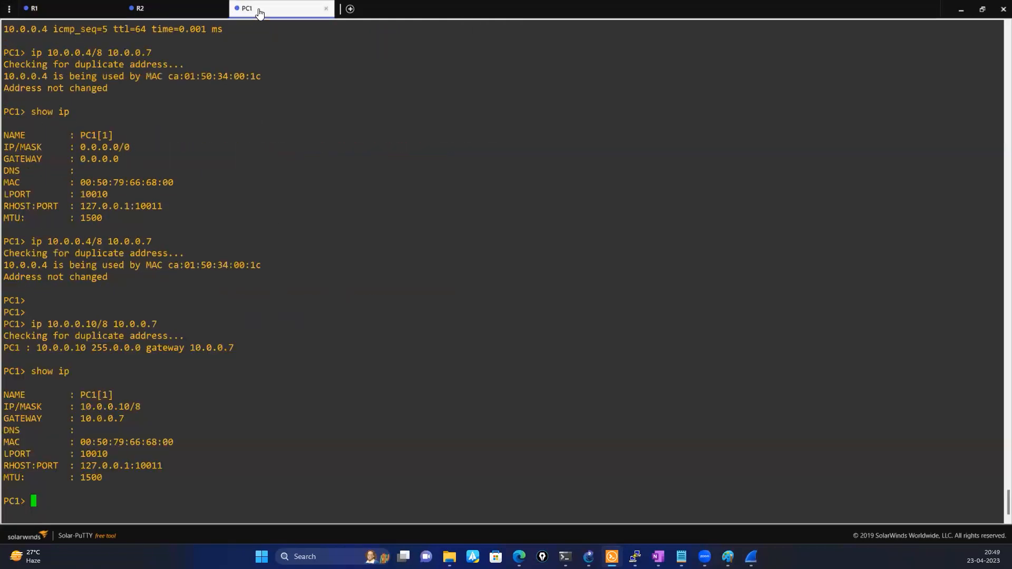
left_click(77, 8)
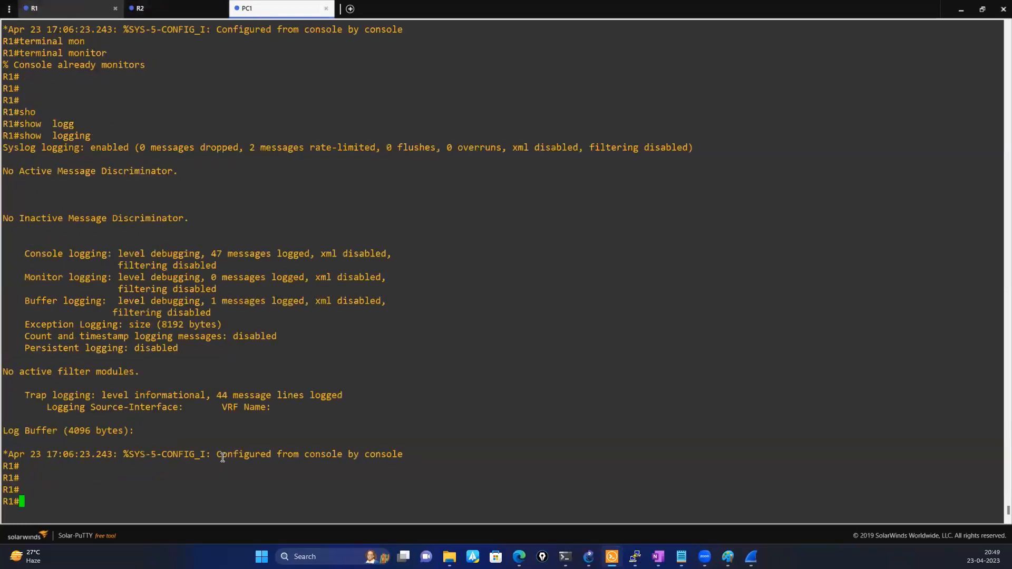
type("ping ")
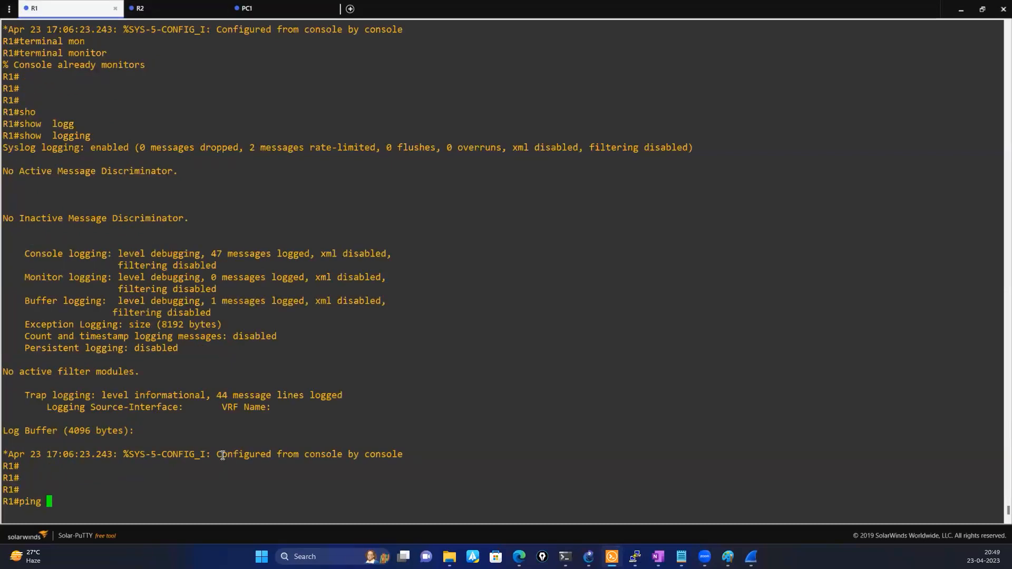
type("10.0.0.10")
key("Return")
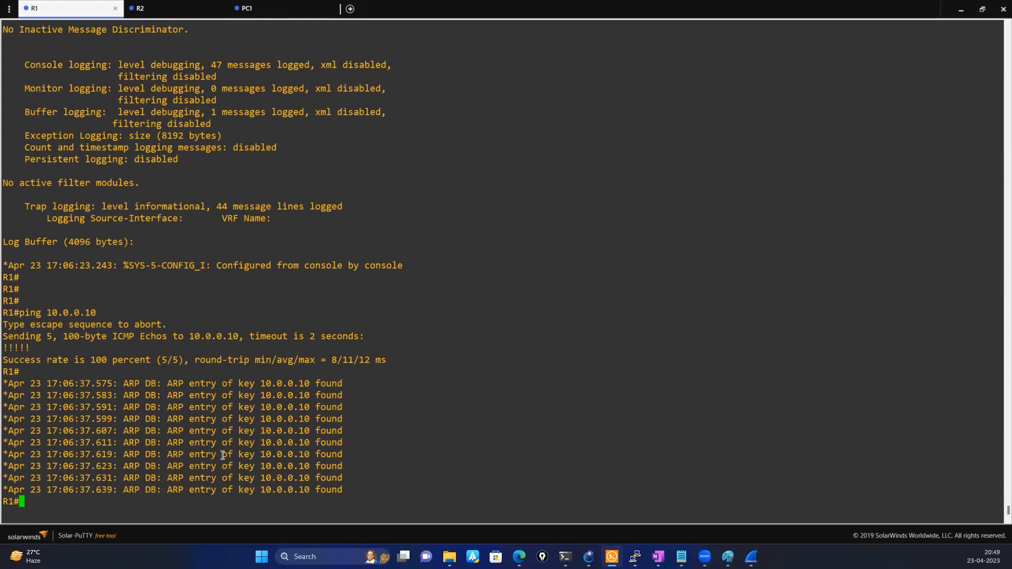
left_click_drag(20, 395, 325, 467)
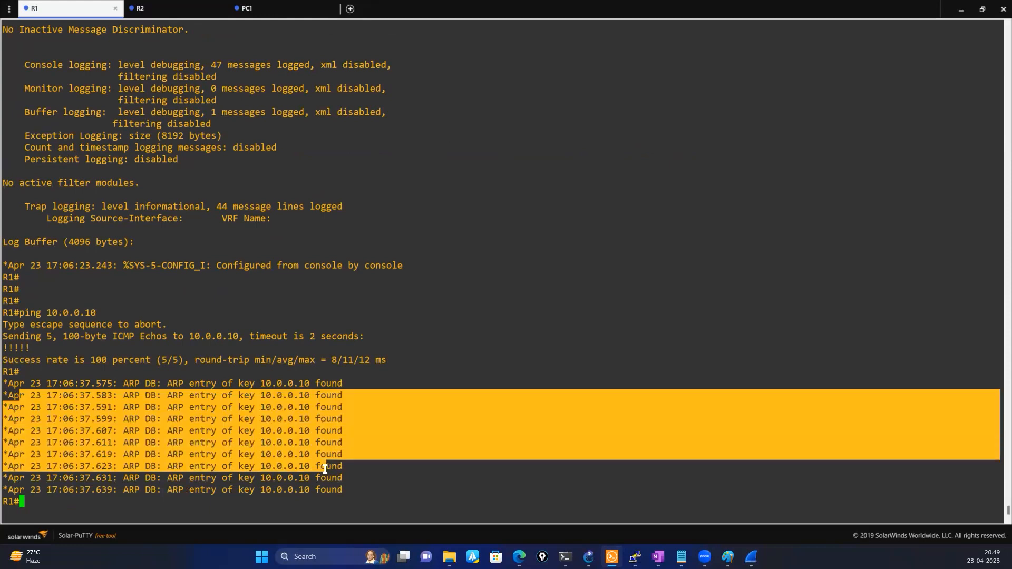
left_click(496, 442)
- List the options of show ip cef adjacency on R1 and run the command without an argument
type("sho")
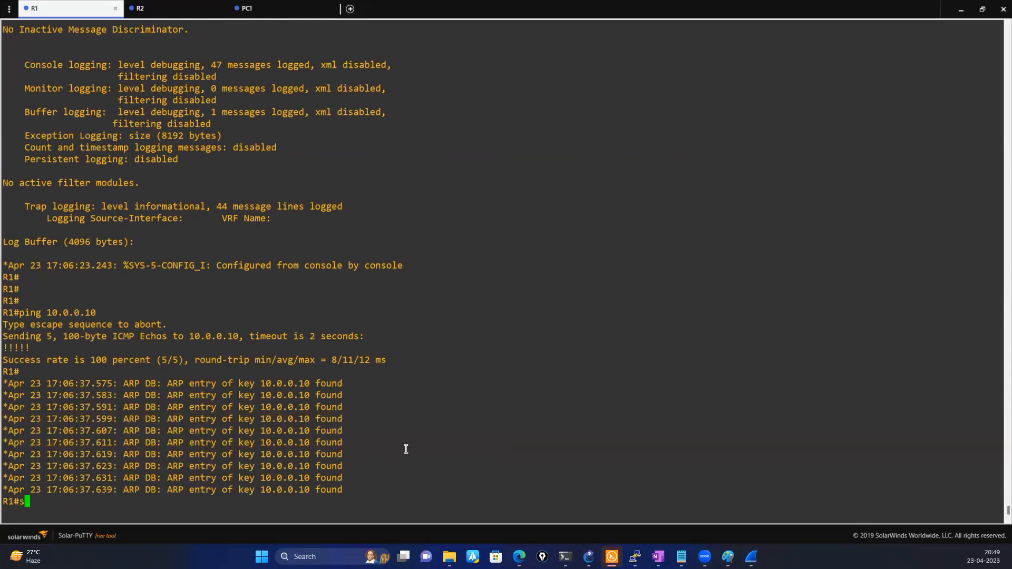
key("Tab")
type("ip ")
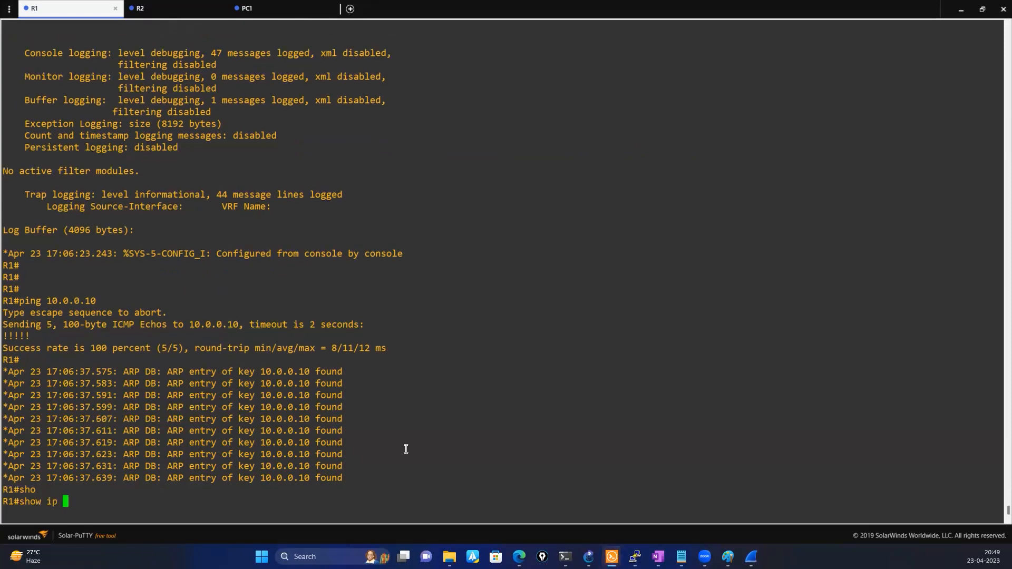
type("cef")
key("Tab")
type("ad")
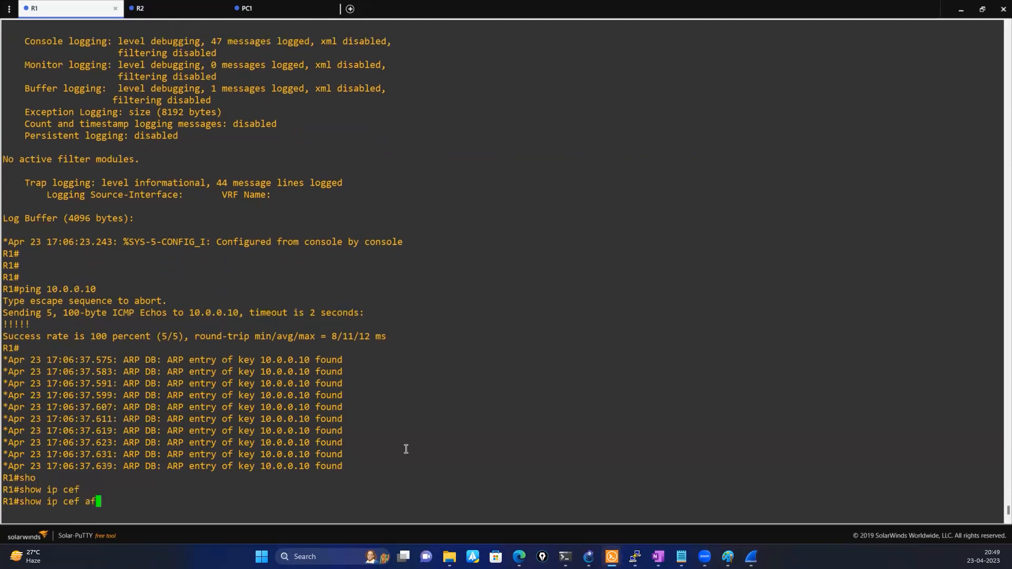
key("Tab")
type("?")
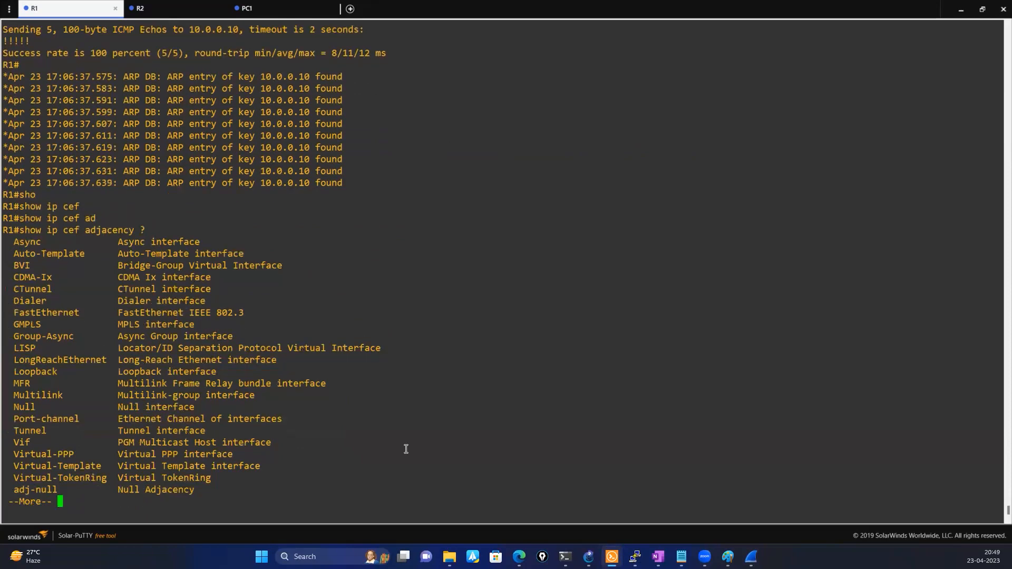
key("space")
key("Return")
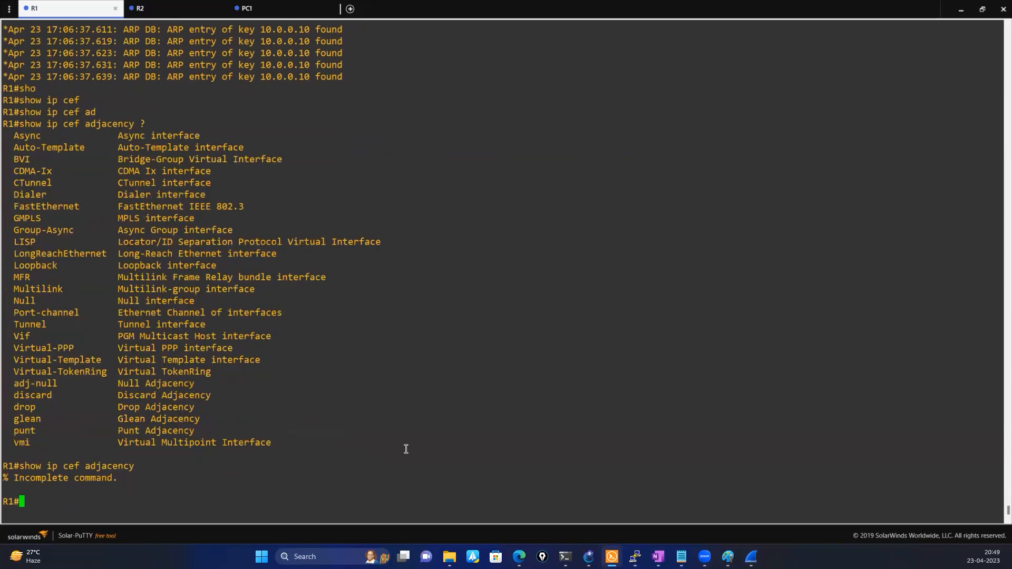
- Try completing an interface keyword after show ip cef adjacency, remove it, and list the available options again
key("Up")
type("in")
key("Tab")
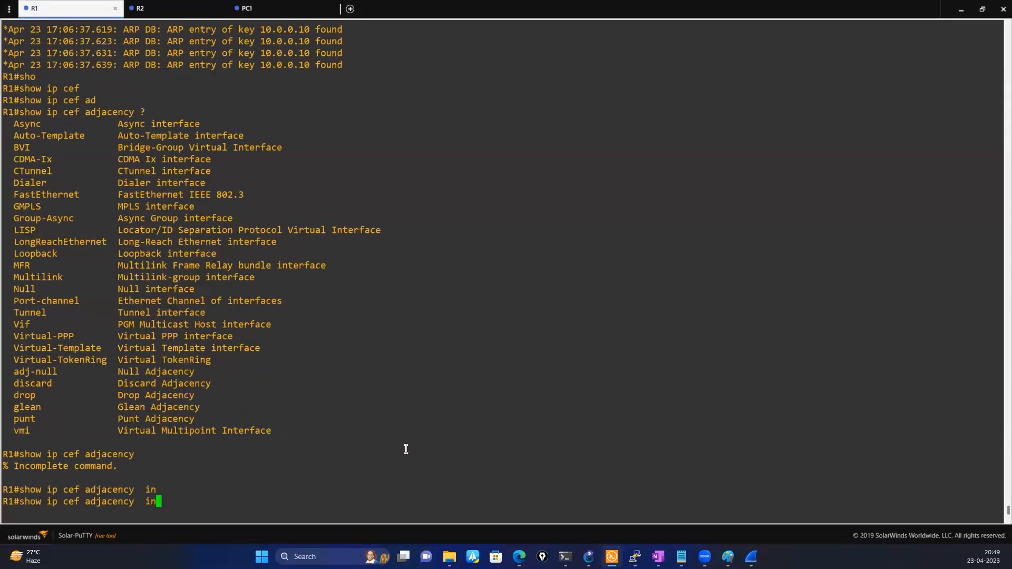
type("ter")
key("Tab")
key("BackSpace")
key("BackSpace")
key("BackSpace")
key("BackSpace")
key("BackSpace")
key("BackSpace")
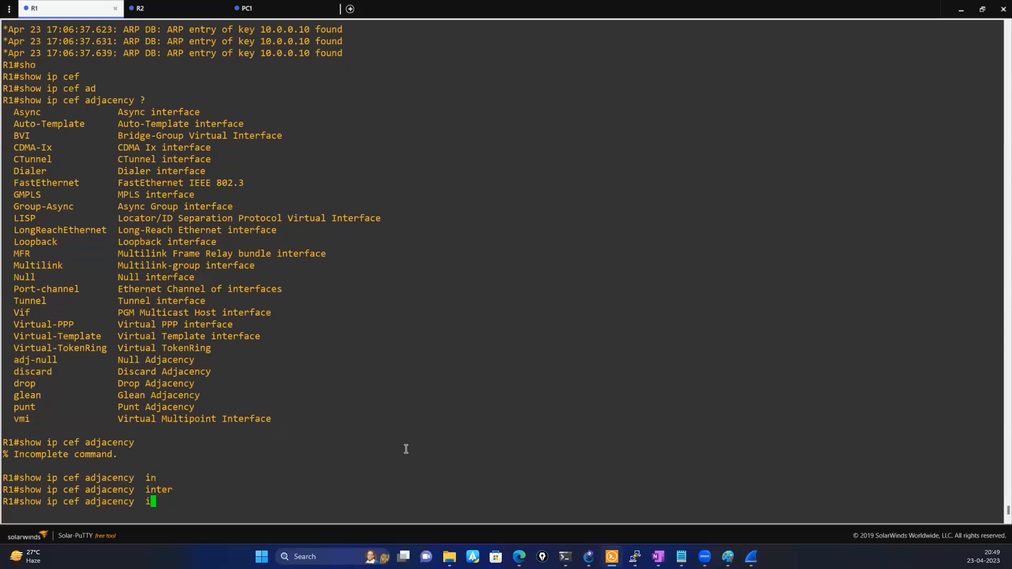
type("?")
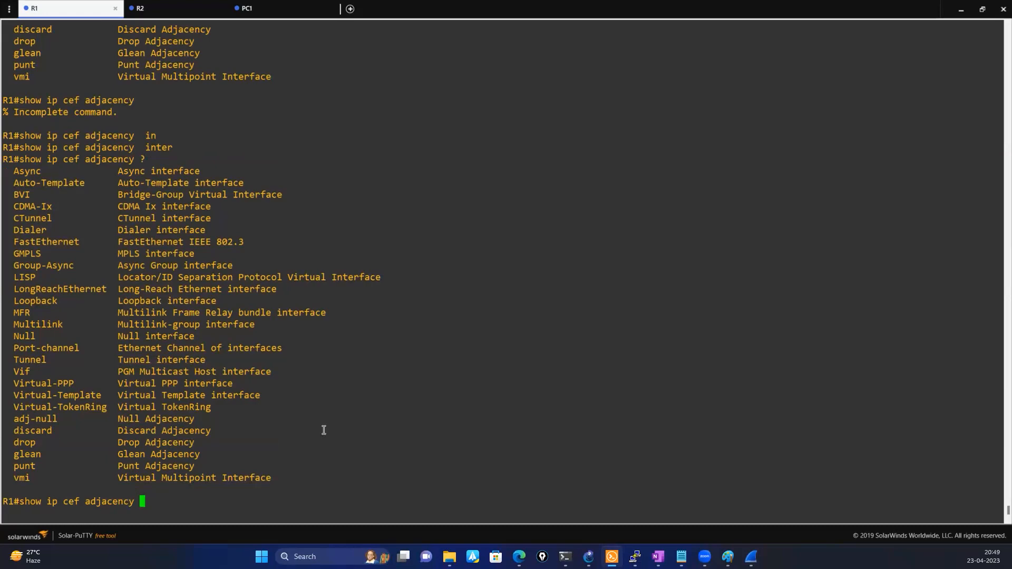
- Specify FastEthernet1/0 as the interface in the show ip cef adjacency command, copying its name from R1's earlier output
double_click(57, 241)
right_click(391, 379)
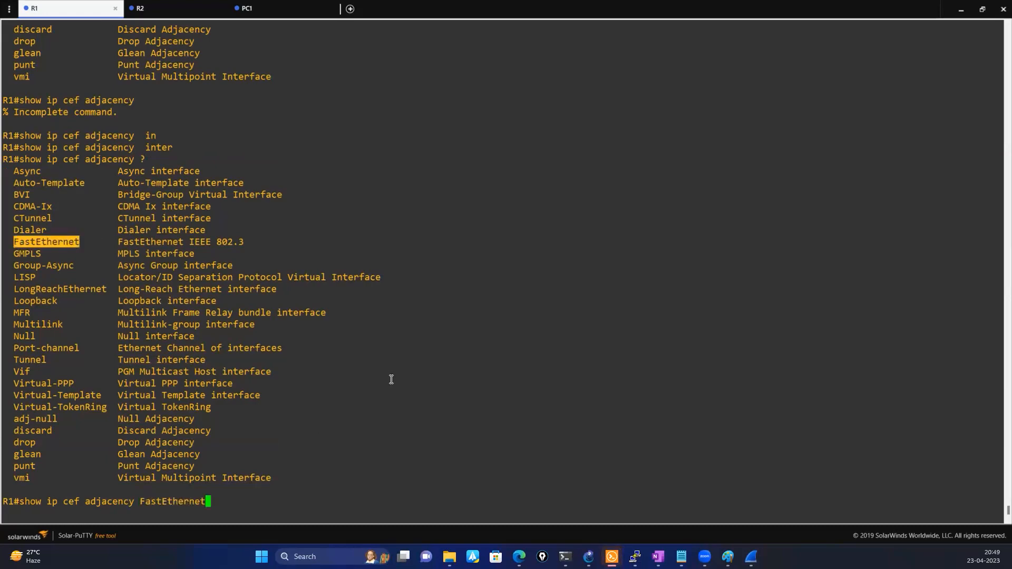
scroll(391, 380, "up", 20)
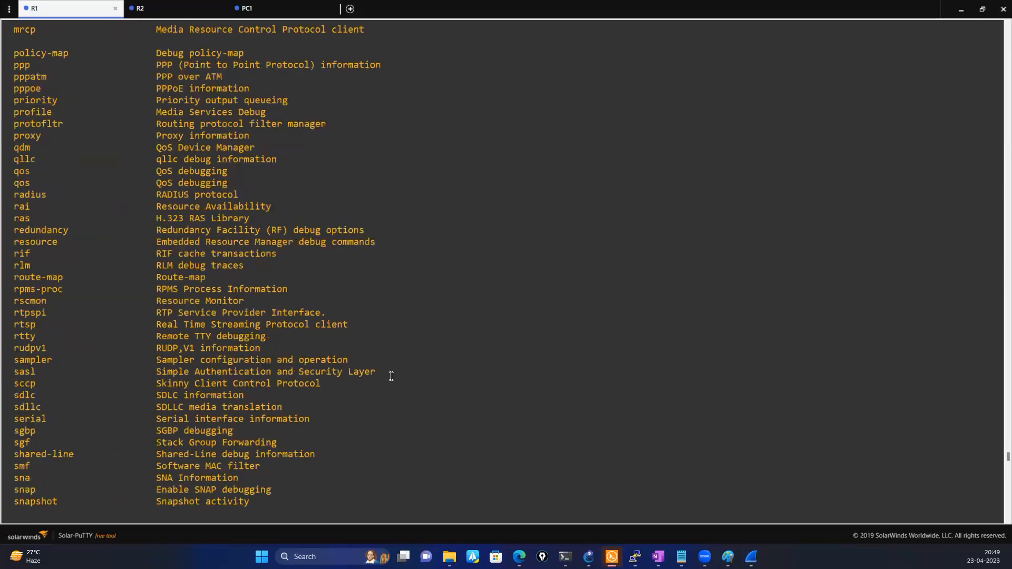
scroll(391, 376, "up", 20)
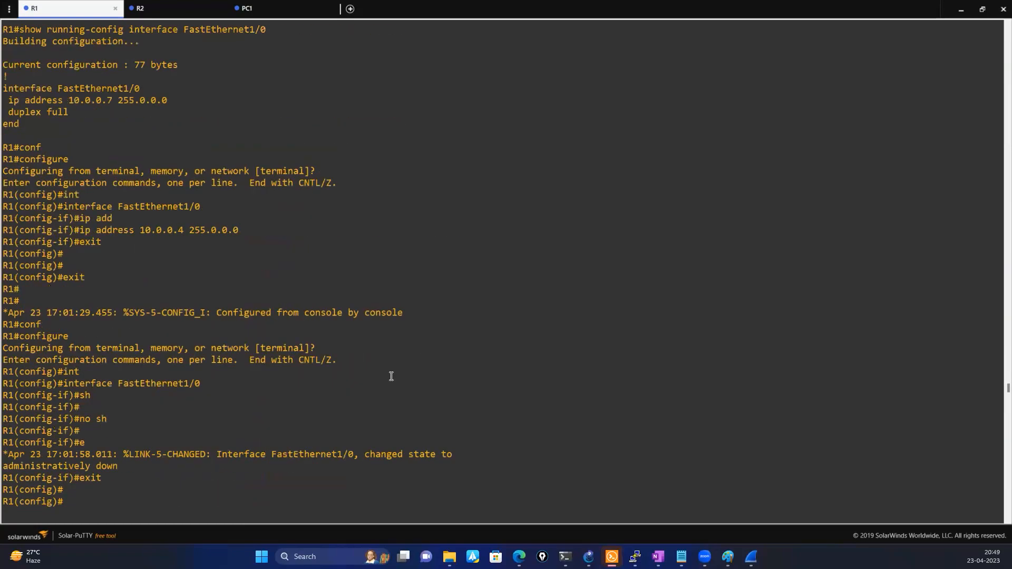
scroll(391, 376, "up", 20)
scroll(369, 390, "down", 8)
scroll(370, 422, "up", 8)
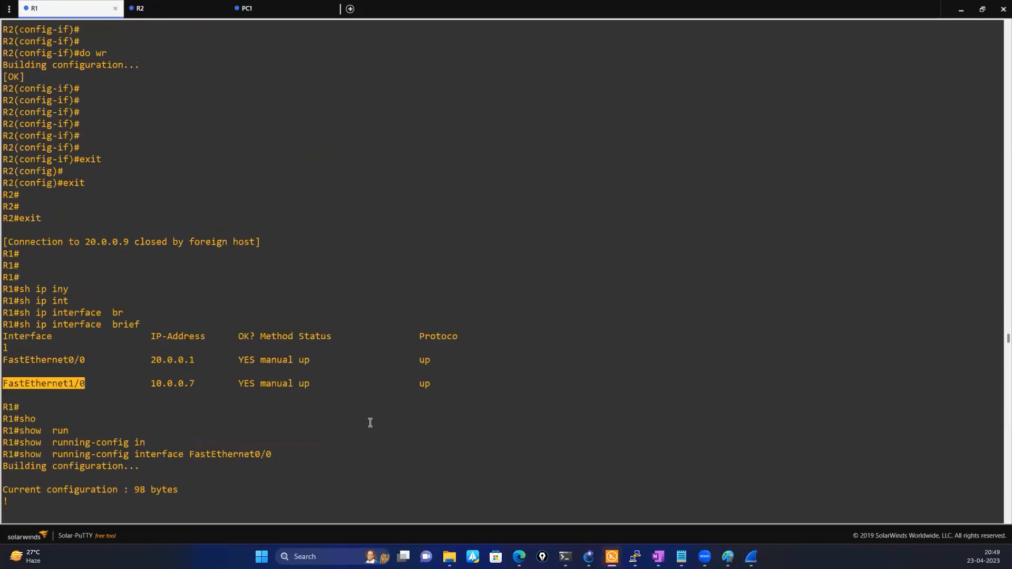
right_click(370, 422)
key("BackSpace")
key("BackSpace")
key("BackSpace")
key("BackSpace")
key("BackSpace")
key("BackSpace")
key("BackSpace")
key("BackSpace")
key("BackSpace")
key("BackSpace")
key("BackSpace")
key("BackSpace")
key("BackSpace")
key("BackSpace")
key("BackSpace")
key("BackSpace")
key("BackSpace")
key("BackSpace")
key("BackSpace")
key("BackSpace")
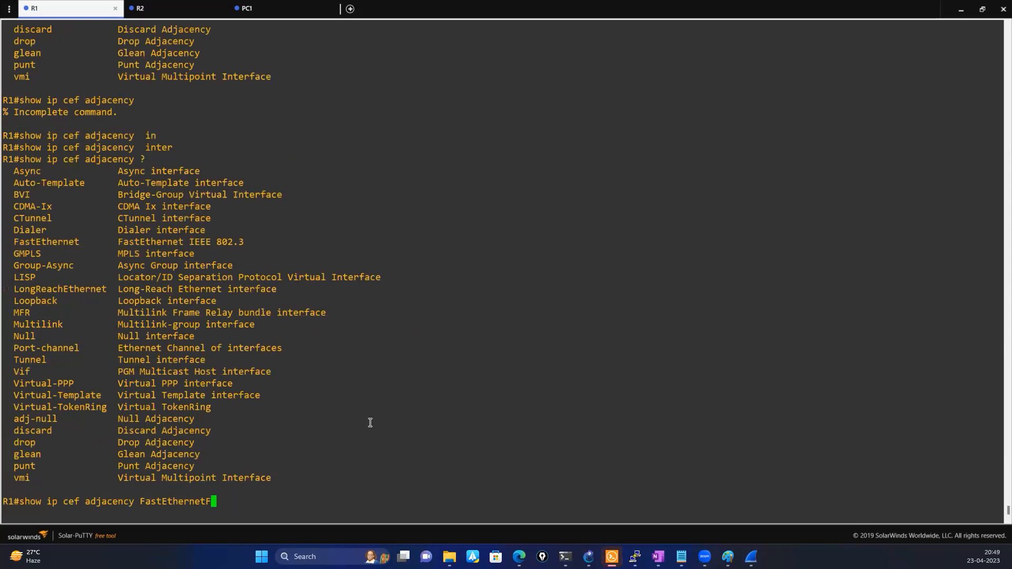
key("BackSpace")
key("BackSpace")
key("BackSpace")
right_click(371, 422)
- Try a det keyword after FastEthernet1/0, remove it, and look up which argument the adjacency command expects
type("de")
key("Tab")
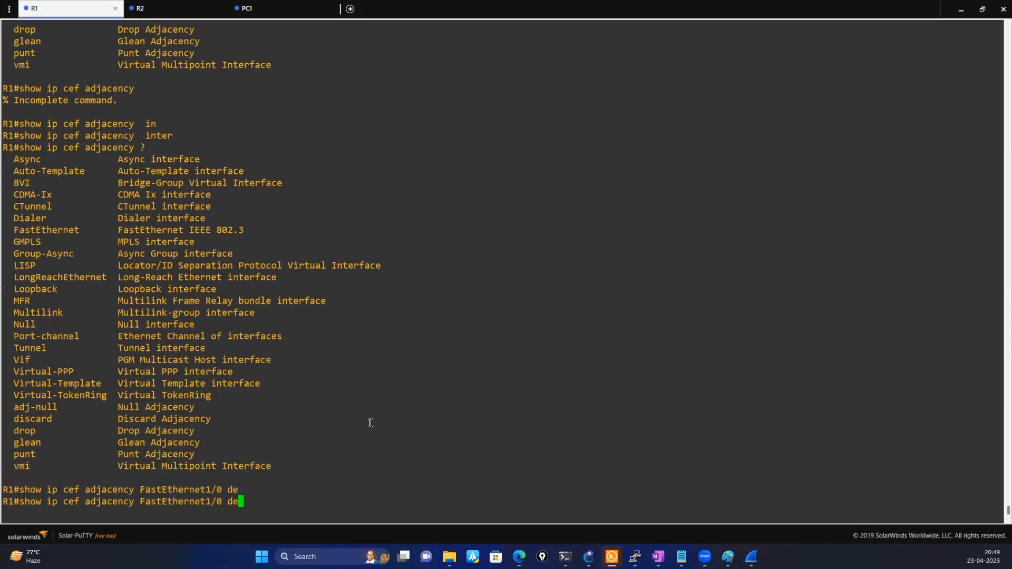
type("t")
key("Tab")
key("BackSpace")
key("BackSpace")
key("BackSpace")
type("?")
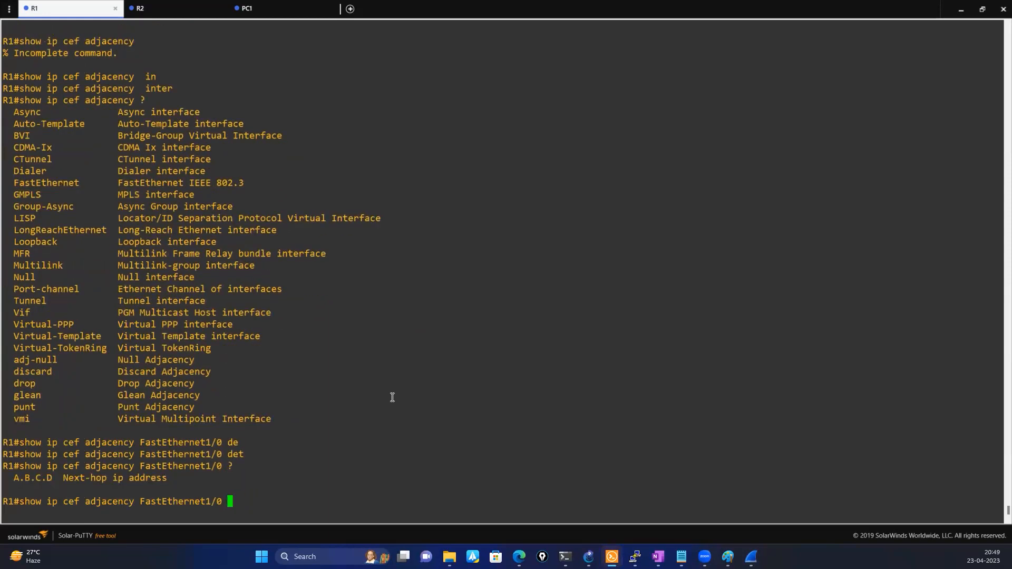
- Copy PC1's IP address and run show ip cef adjacency FastEthernet1/0 10.0.0.10 on R1
scroll(390, 399, "up", 15)
scroll(392, 397, "up", 20)
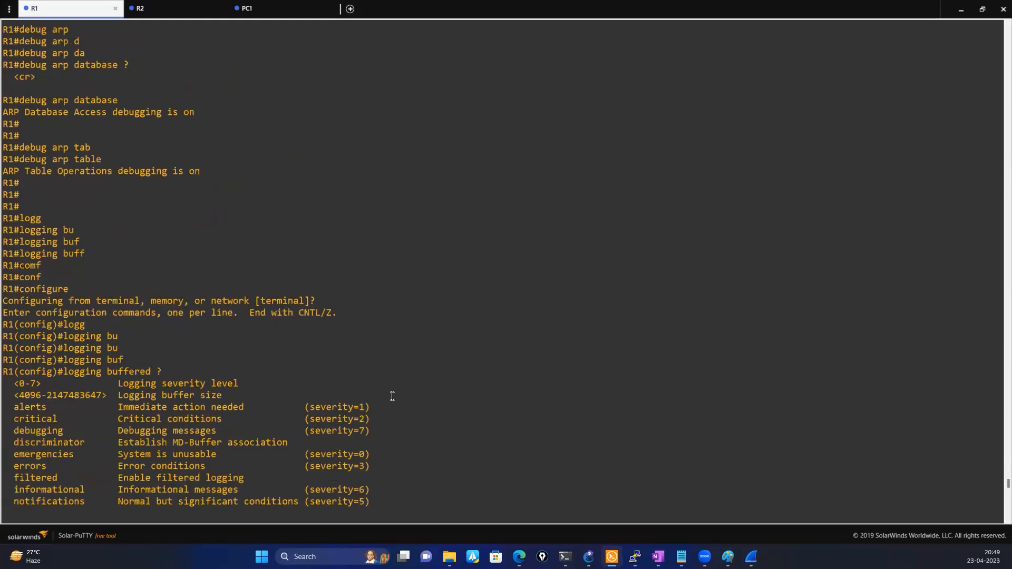
scroll(393, 396, "up", 20)
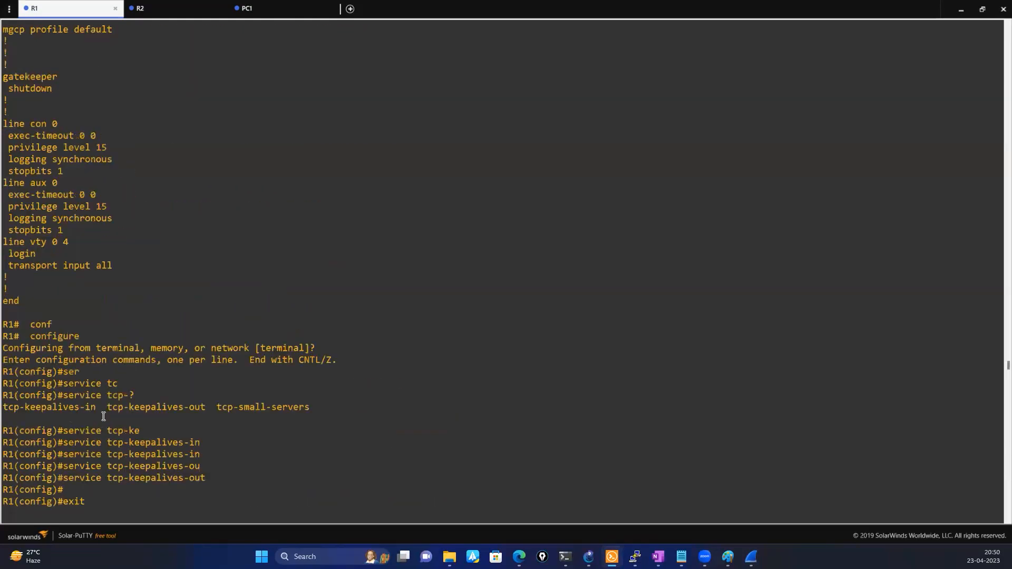
left_click_drag(81, 408, 129, 407)
key("ctrl+c")
left_click(98, 9)
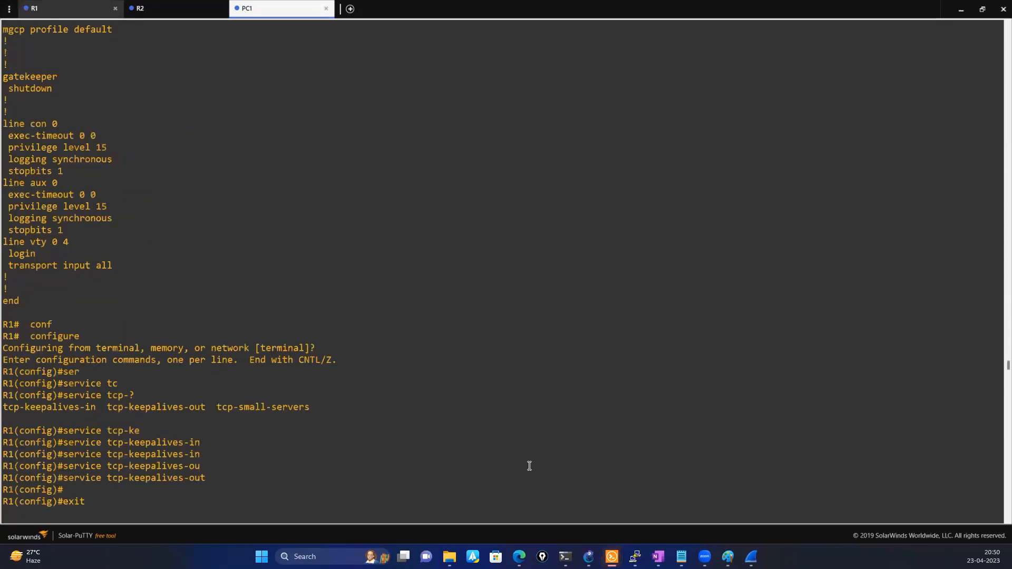
right_click(425, 396)
key("Return")
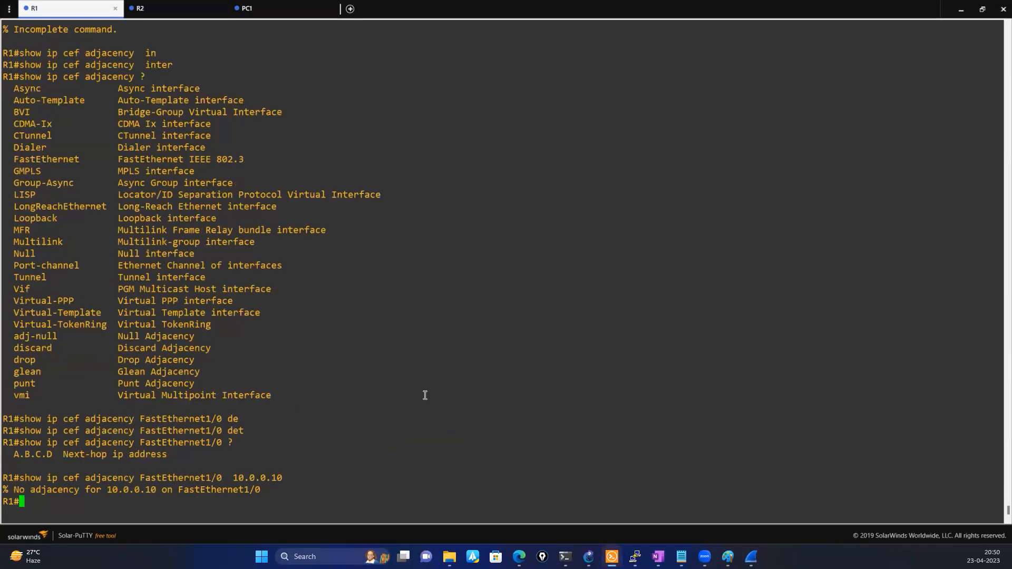
- Display R1's CEF table with show ip cef and highlight the 10.0.0.0/8 entry
type("sho")
key("Tab")
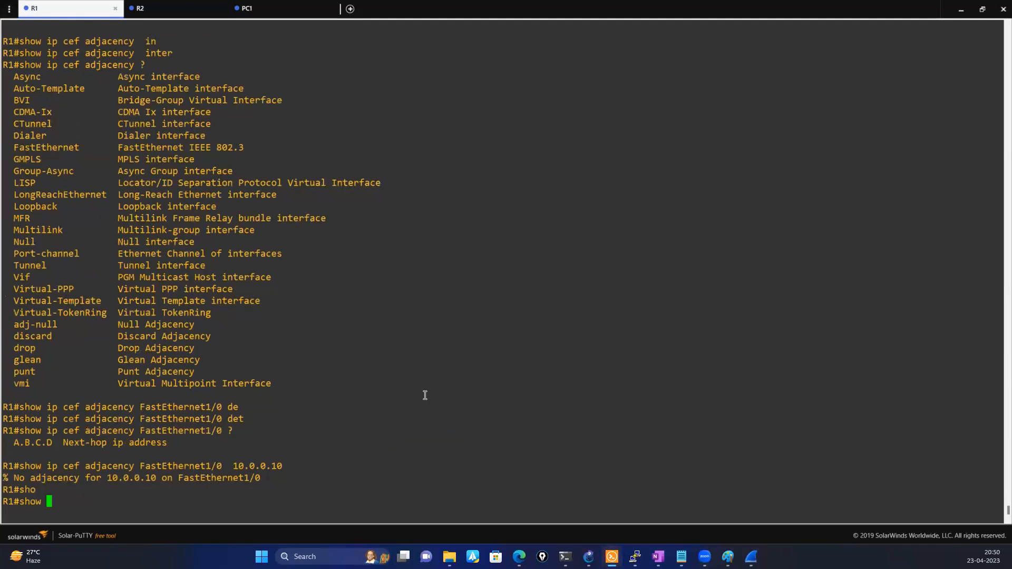
type("ip cef")
key("Tab")
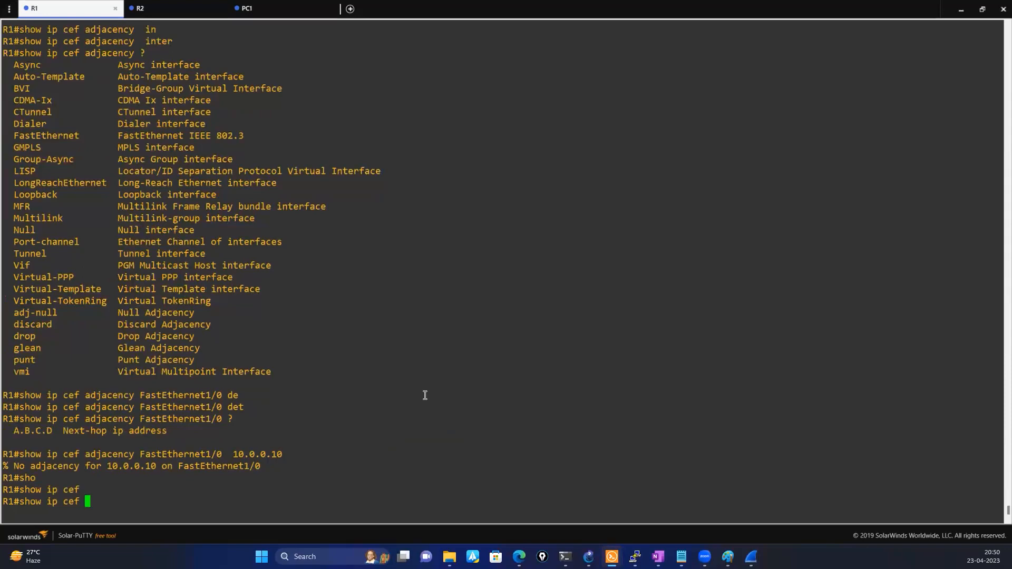
key("Return")
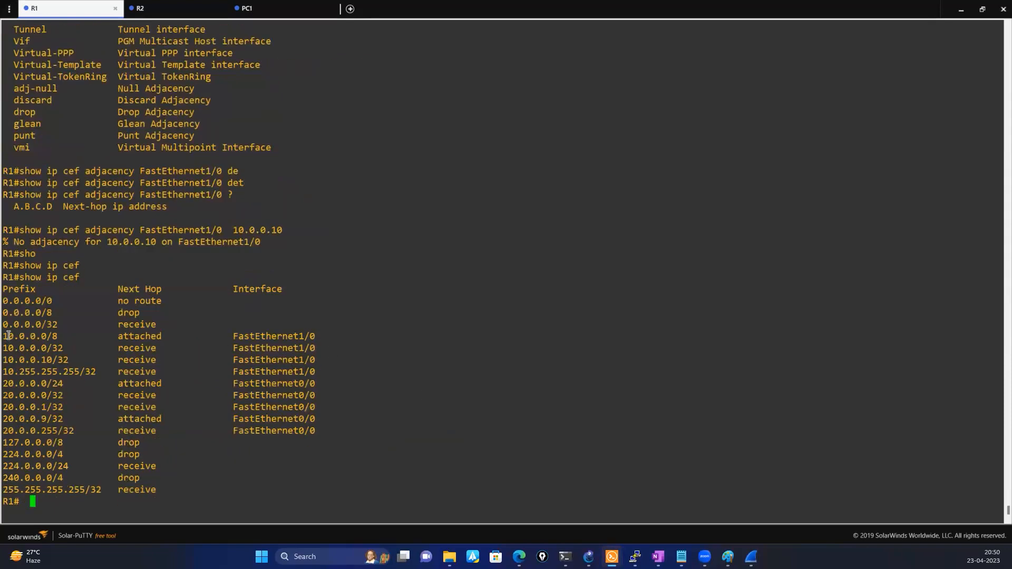
left_click_drag(3, 334, 279, 334)
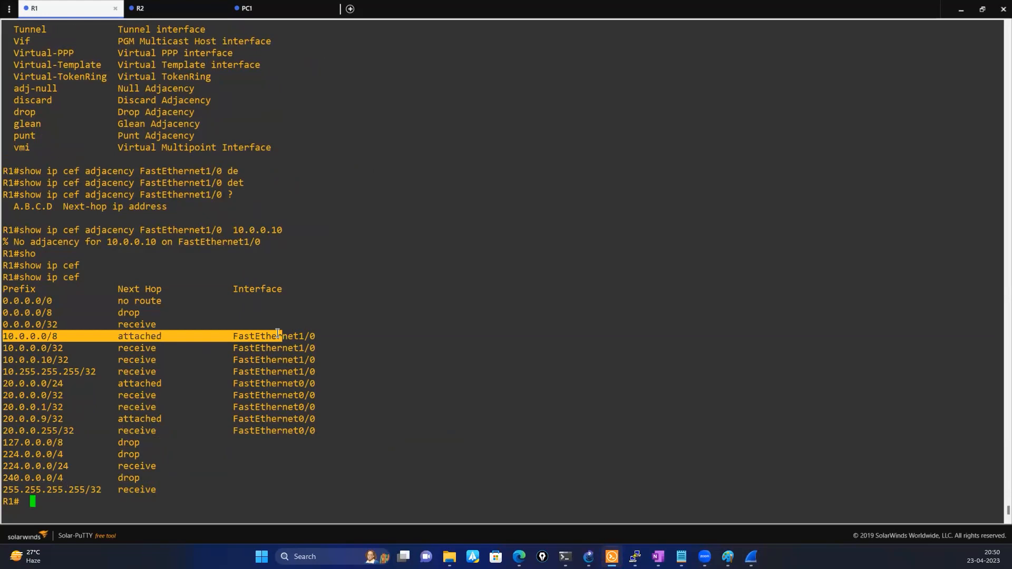
left_click(199, 475)
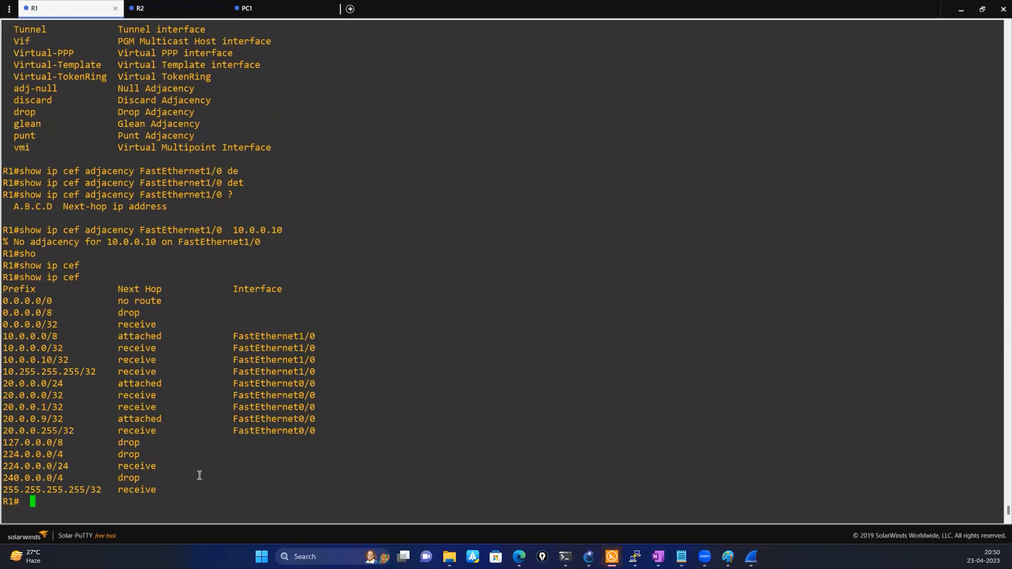
- List the available keywords for the show ip cef command on R1
key("Up")
type("?")
key("space")
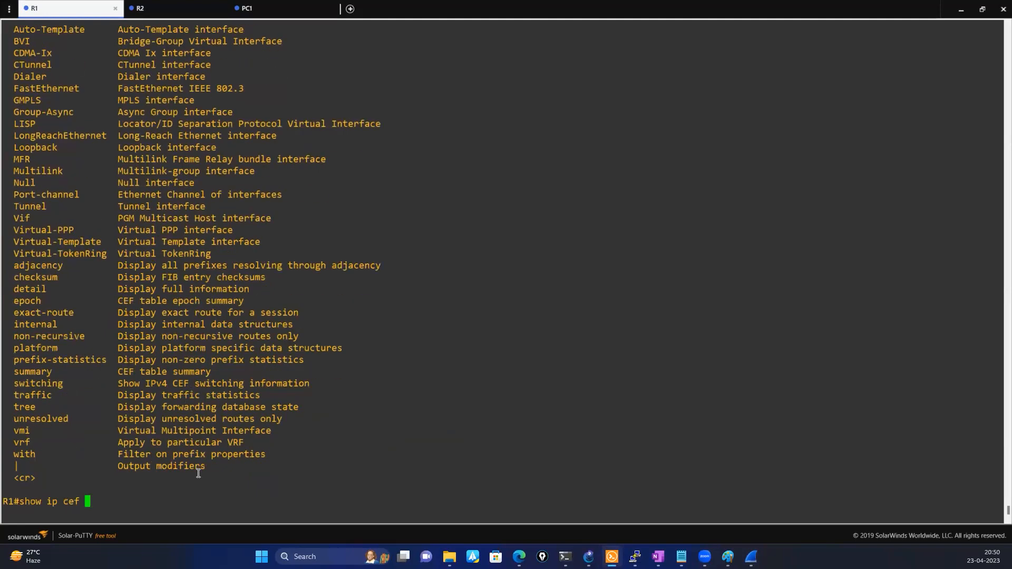
- Review R1's earlier console output, covering the debug options, the ARP adjacency messages in the log buffer and the ARP table
scroll(166, 431, "up", 20)
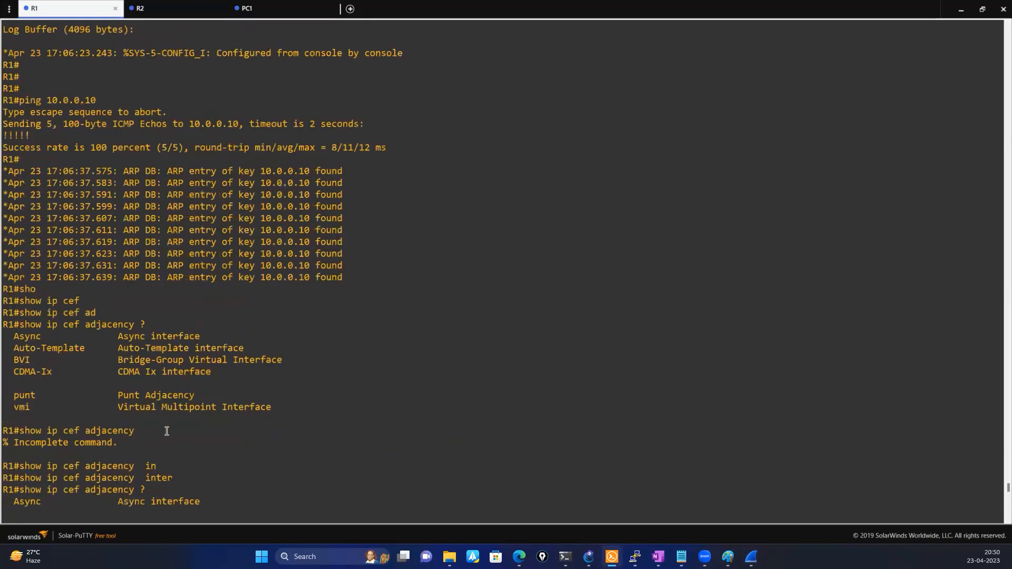
scroll(166, 431, "up", 20)
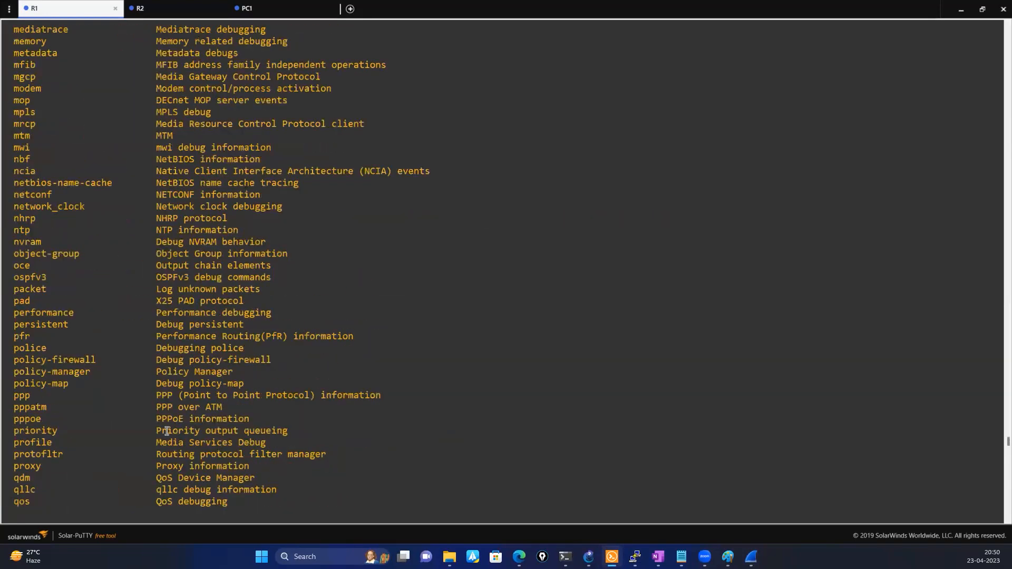
scroll(167, 431, "up", 20)
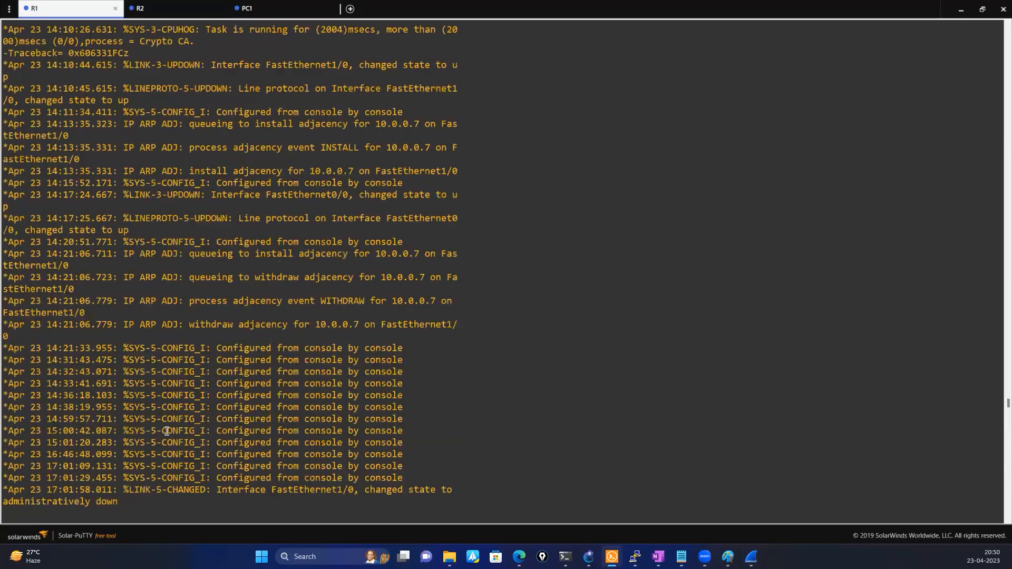
scroll(213, 291, "down", 13)
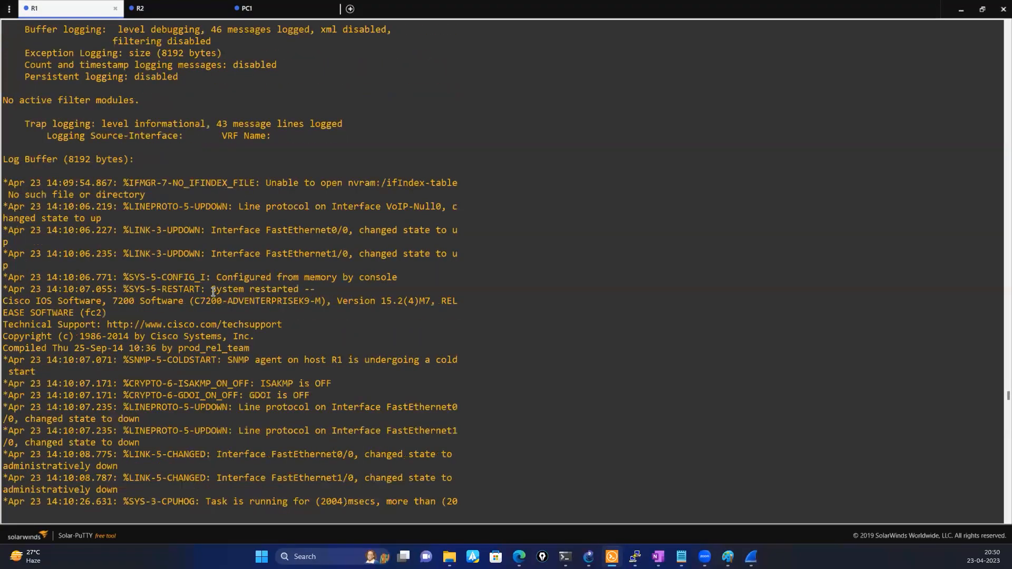
scroll(213, 291, "down", 15)
scroll(213, 292, "down", 20)
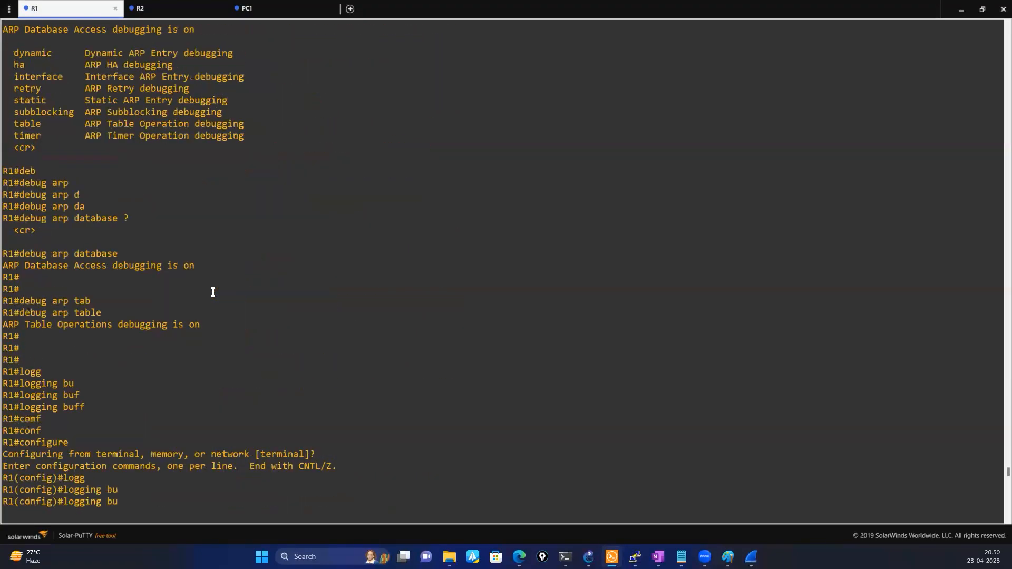
scroll(214, 292, "up", 20)
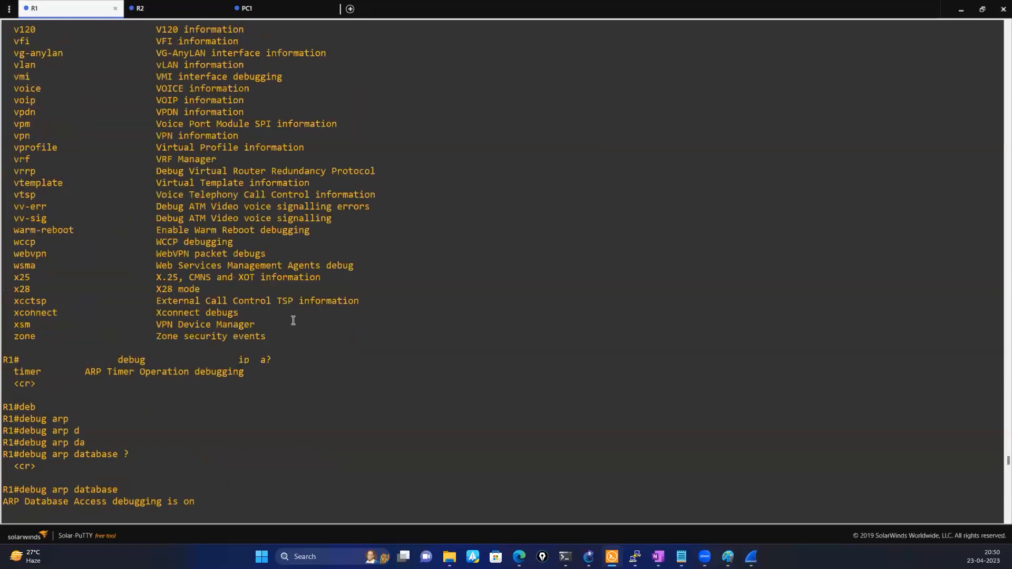
scroll(126, 390, "up", 20)
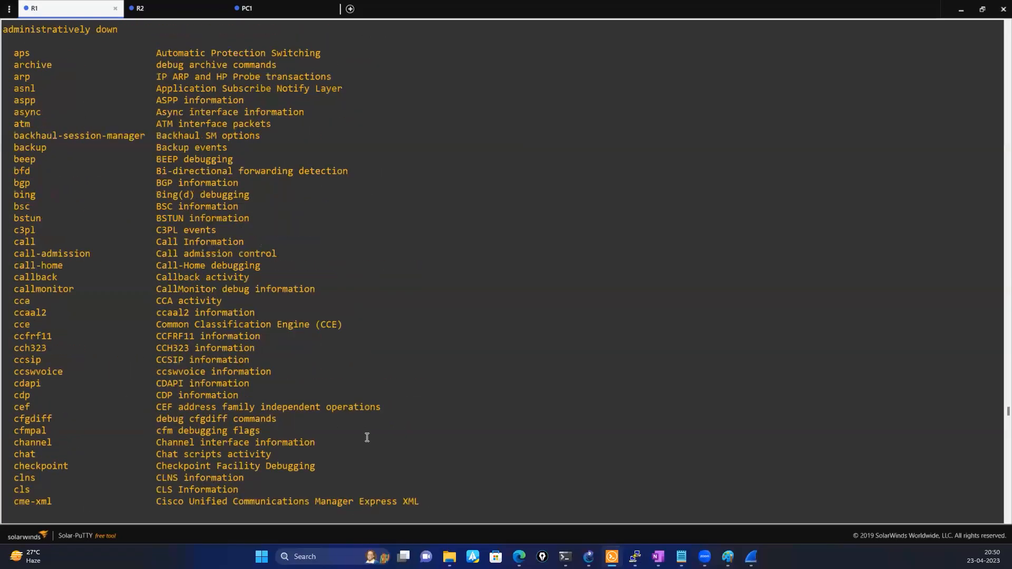
scroll(367, 438, "up", 13)
middle_click(366, 439)
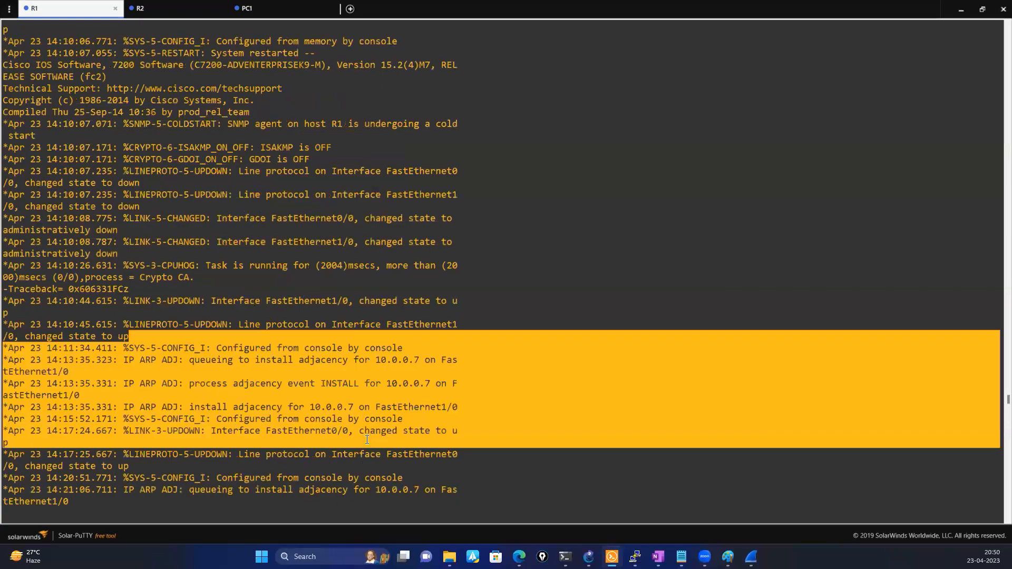
scroll(356, 258, "up", 20)
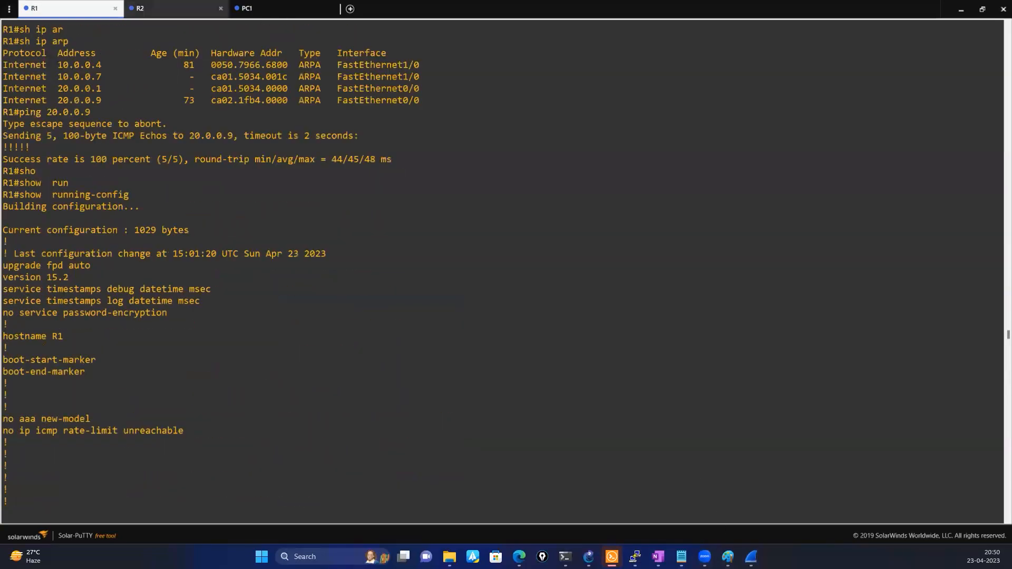
- Switch to Wireshark to review the duplicate IP warning and gratuitous ARP packets for 10.0.0.10, and check the Topics notes in Notepad
left_click(751, 557)
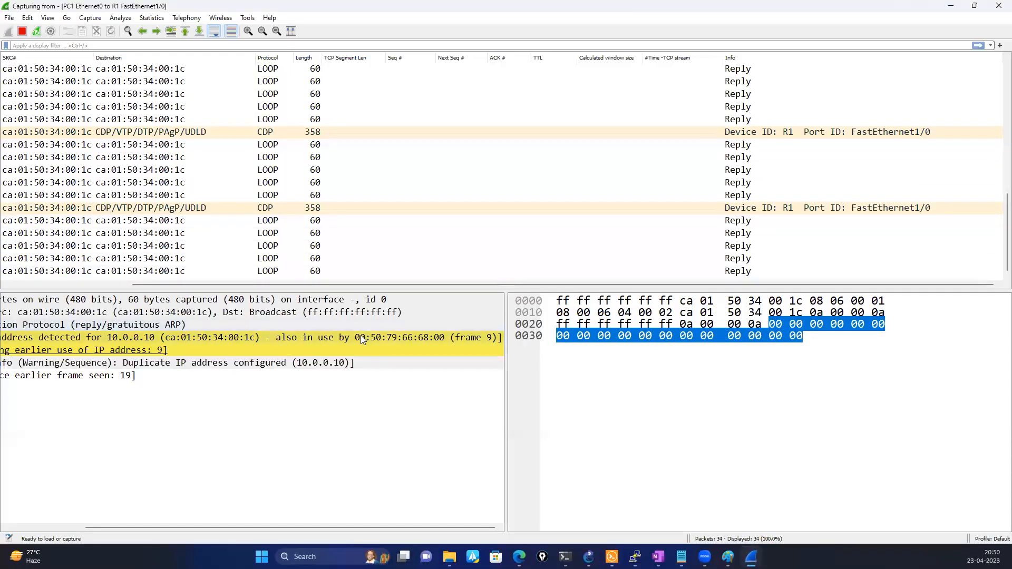
left_click(203, 343)
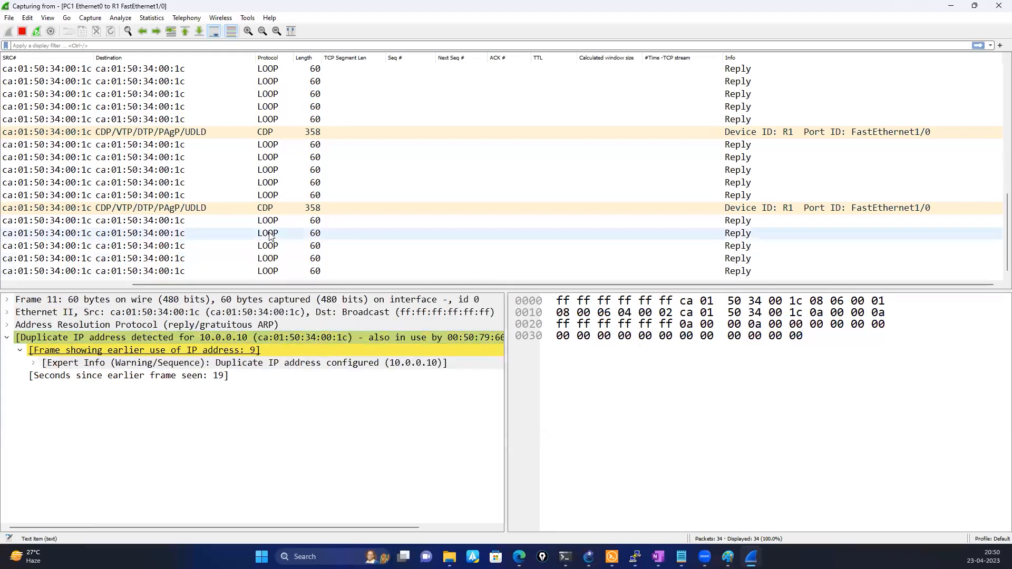
scroll(266, 248, "up", 6)
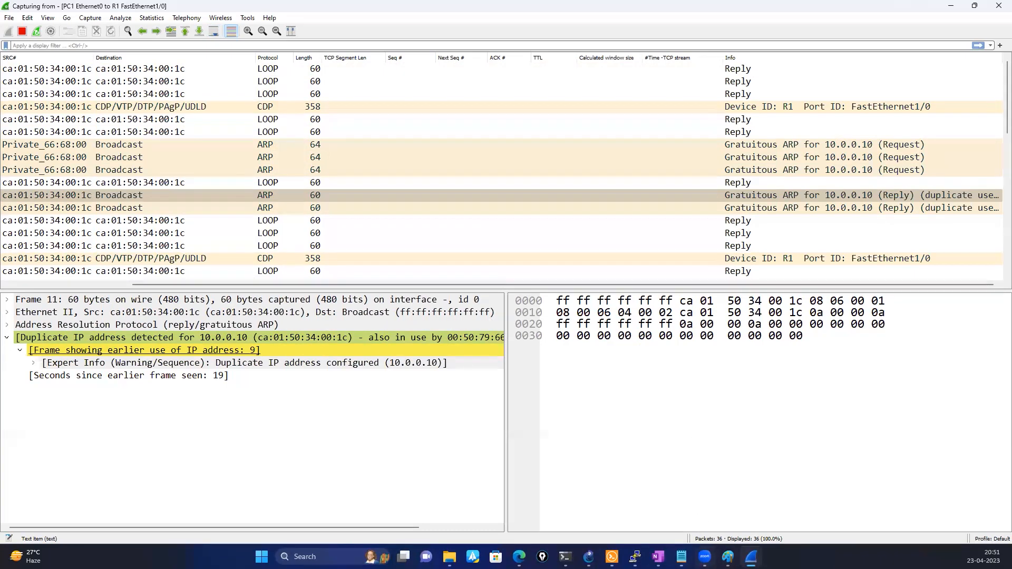
left_click(636, 557)
left_click(681, 557)
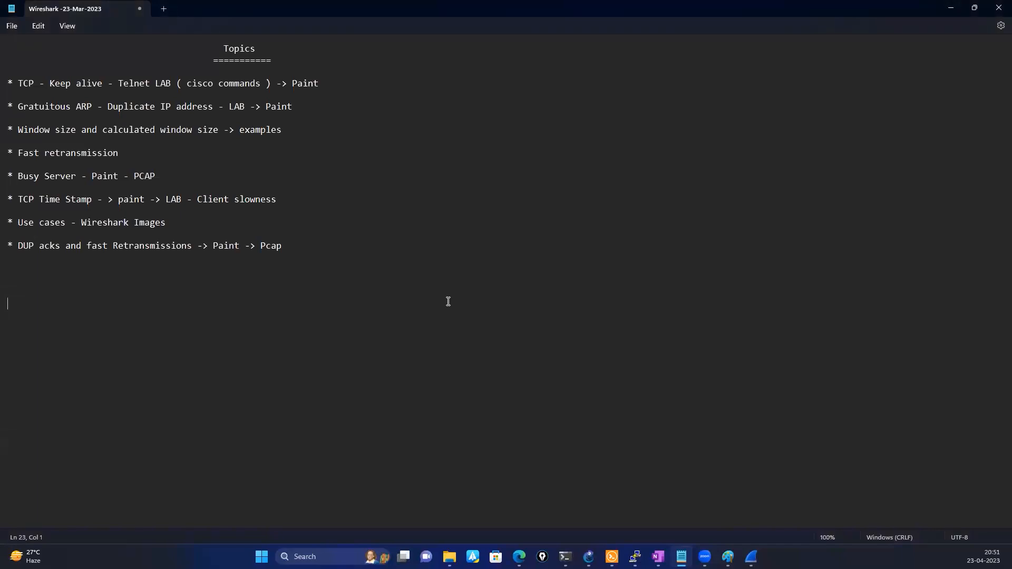
- Return to the PC1–R1 capture in Wireshark, and stop and quit it without saving the packets
left_click(752, 557)
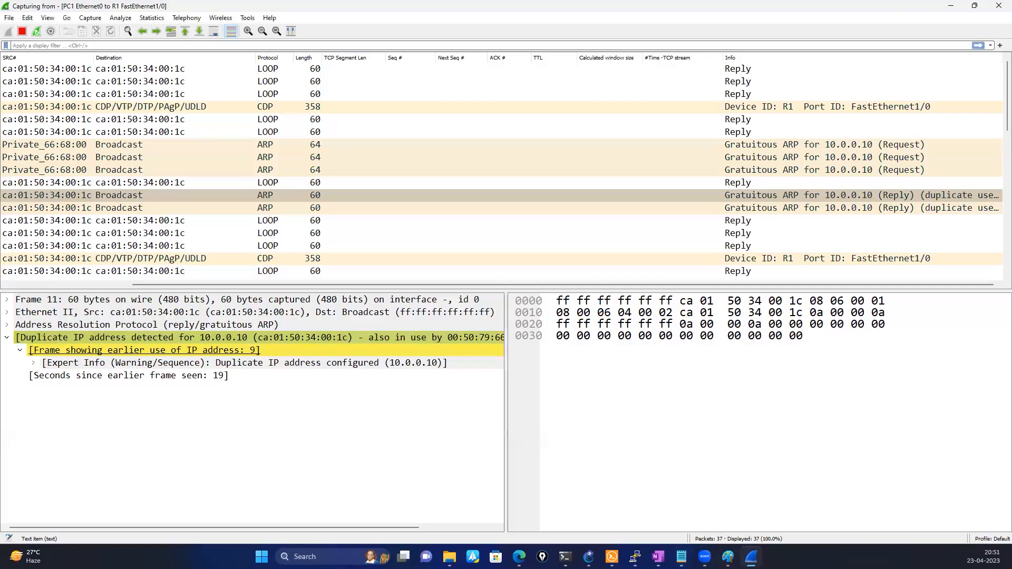
scroll(355, 257, "down", 7)
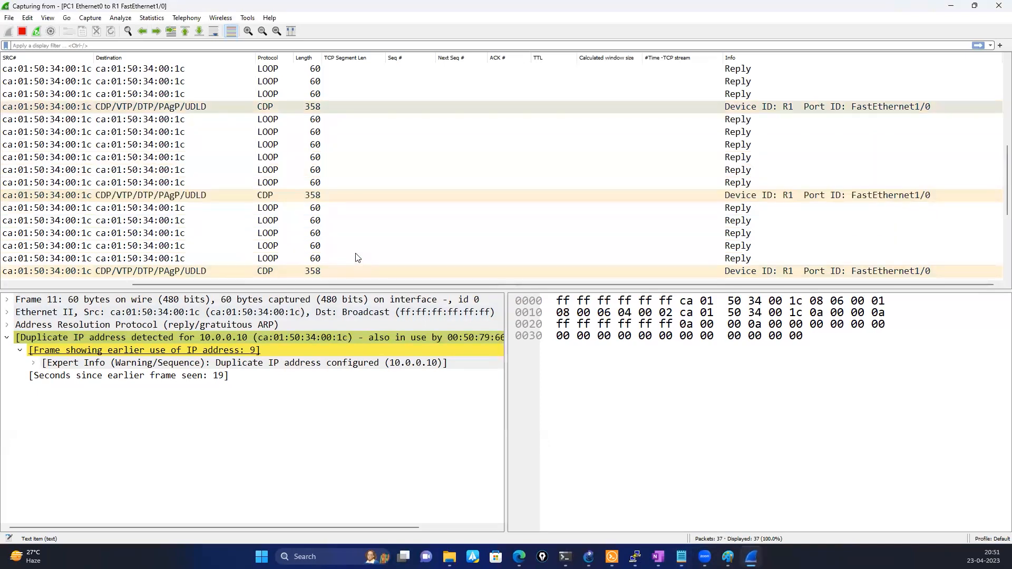
left_click(999, 5)
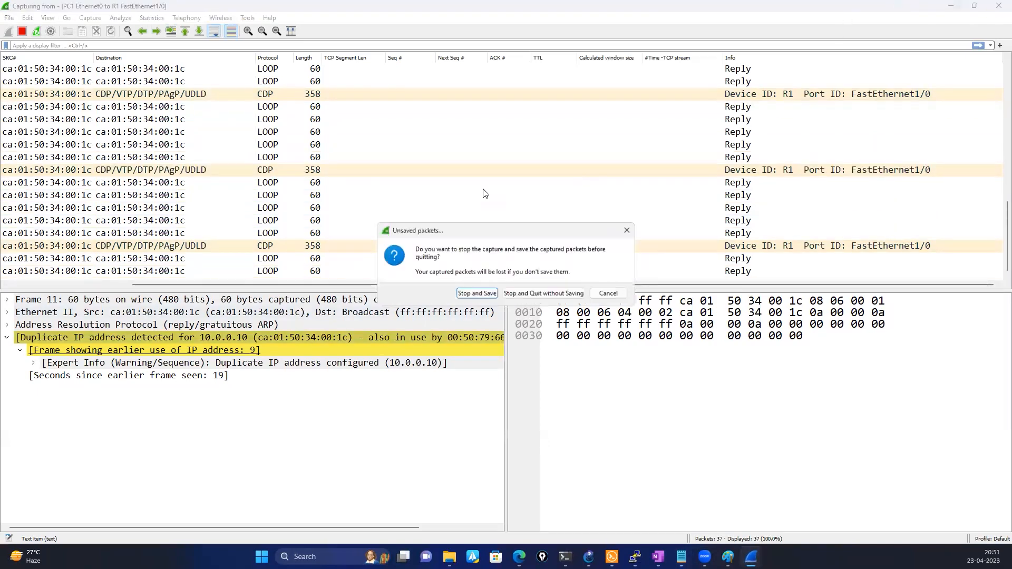
left_click(532, 294)
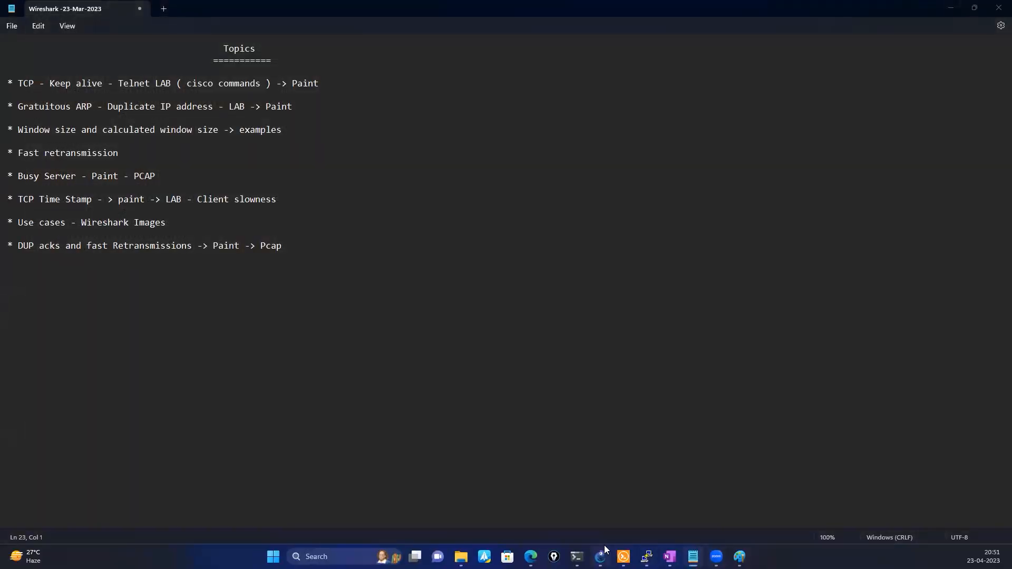
- Switch to GNS3 and stop the packet capture on the link between PC1 and R1
left_click(601, 557)
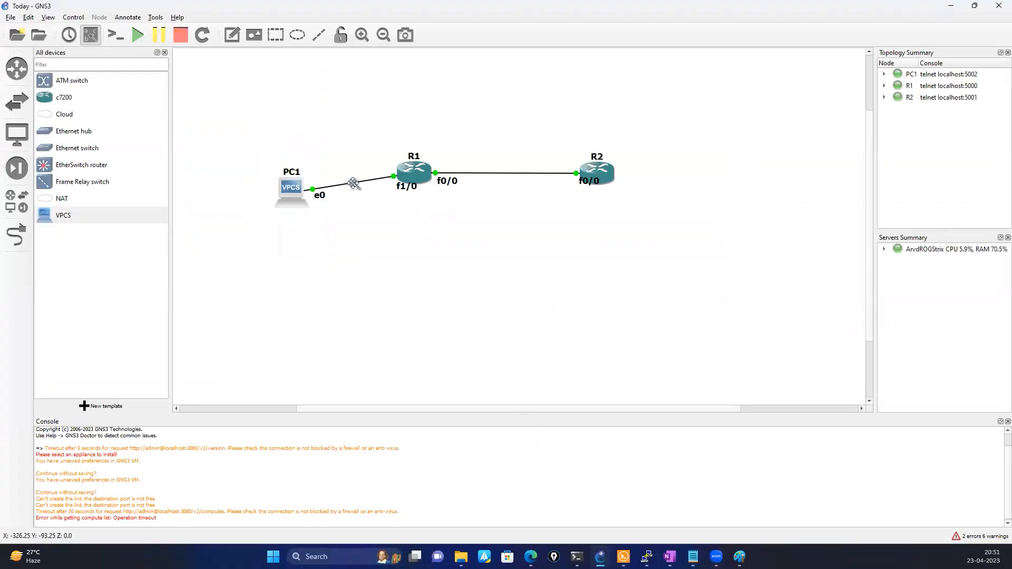
right_click(353, 183)
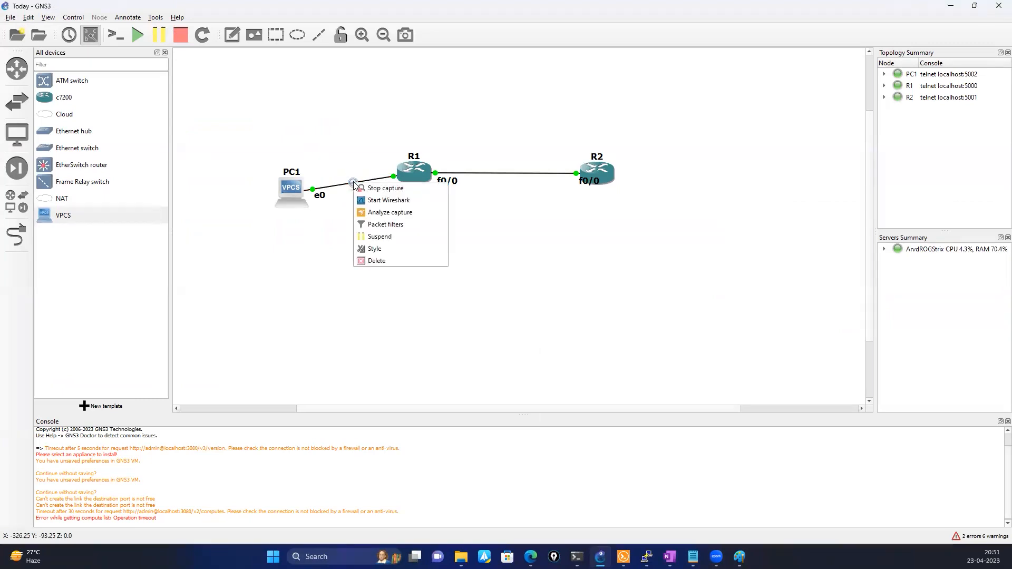
left_click(379, 188)
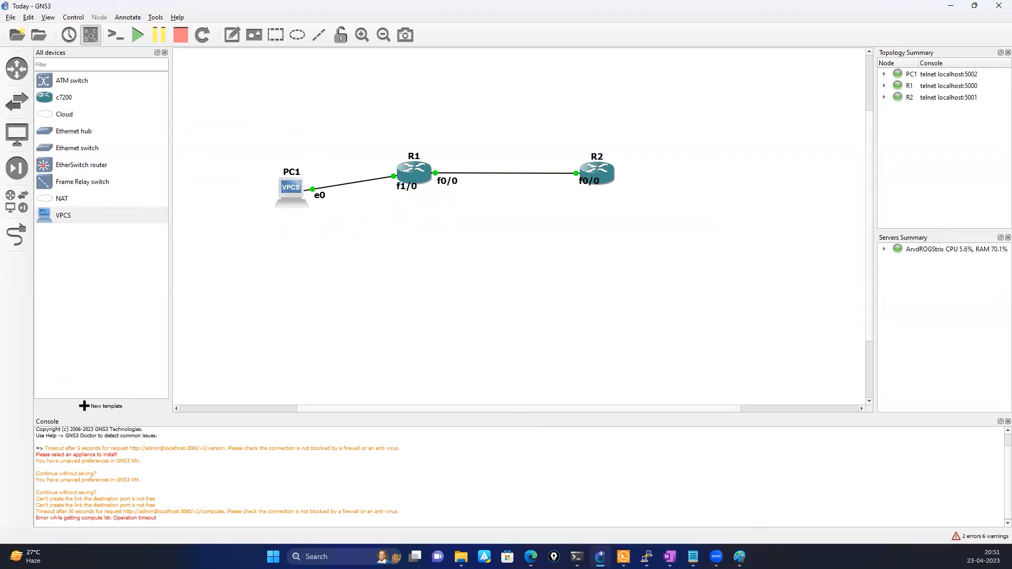
- Open the Lab _ Busy Servers capture from the Wireshark folder and expand packet 1's TCP header and TCP options
key("alt+Tab")
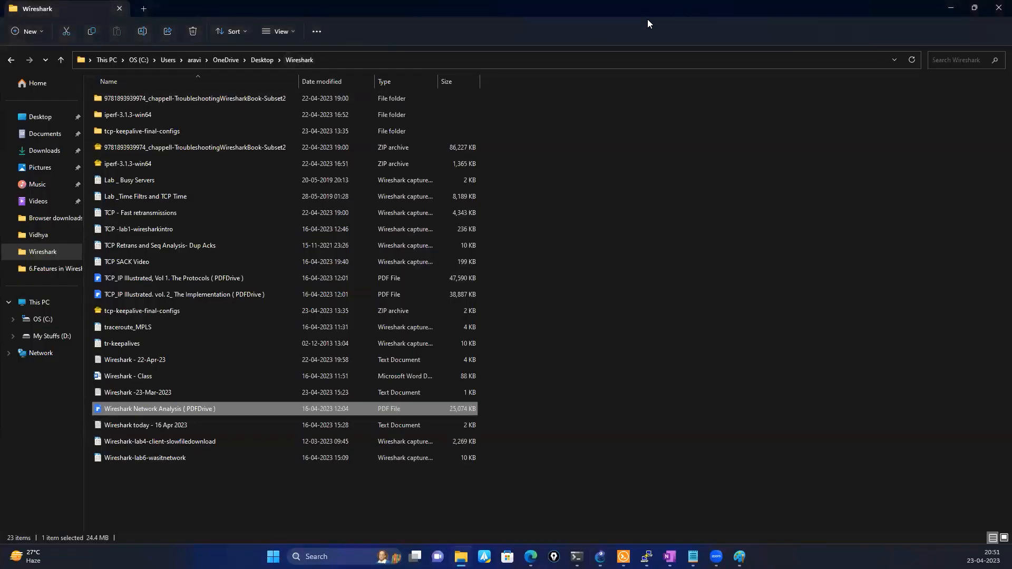
key("alt+Tab")
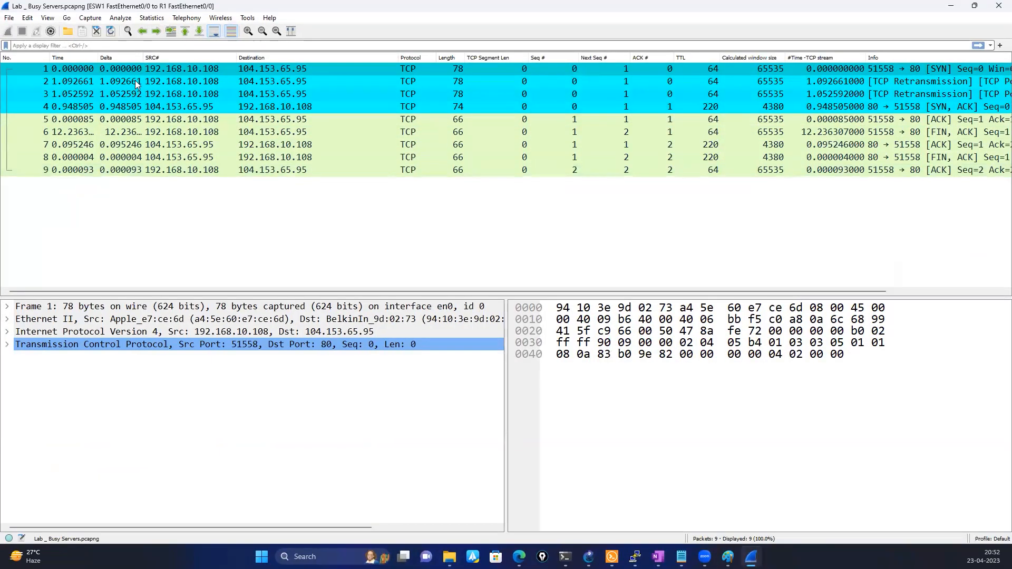
left_click(7, 345)
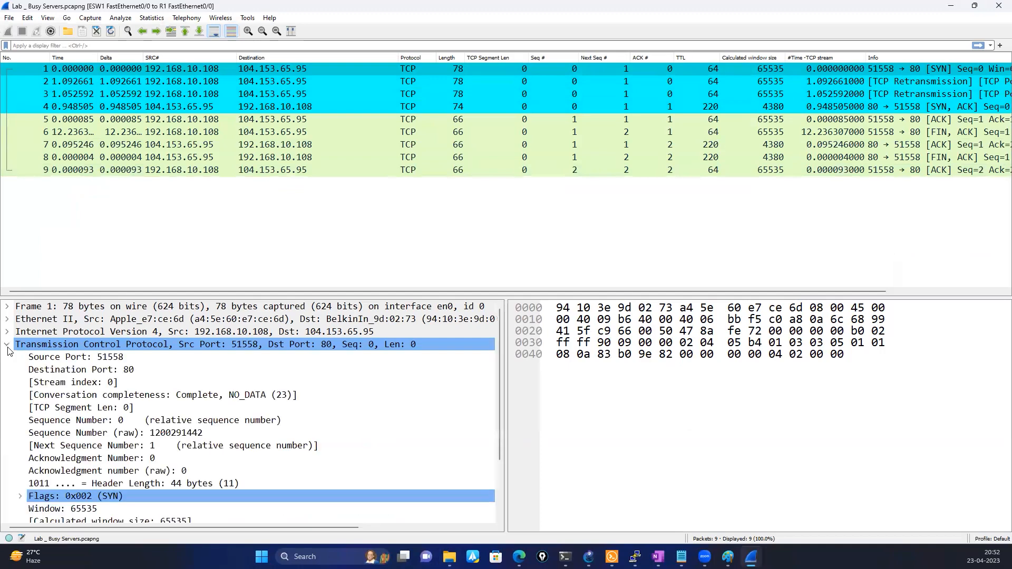
scroll(339, 447, "down", 2)
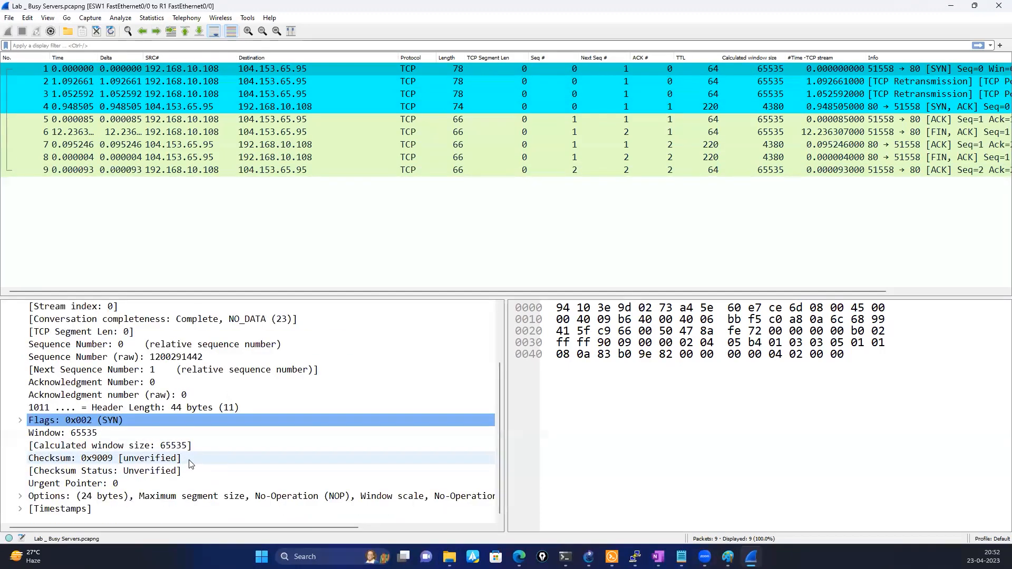
left_click(20, 496)
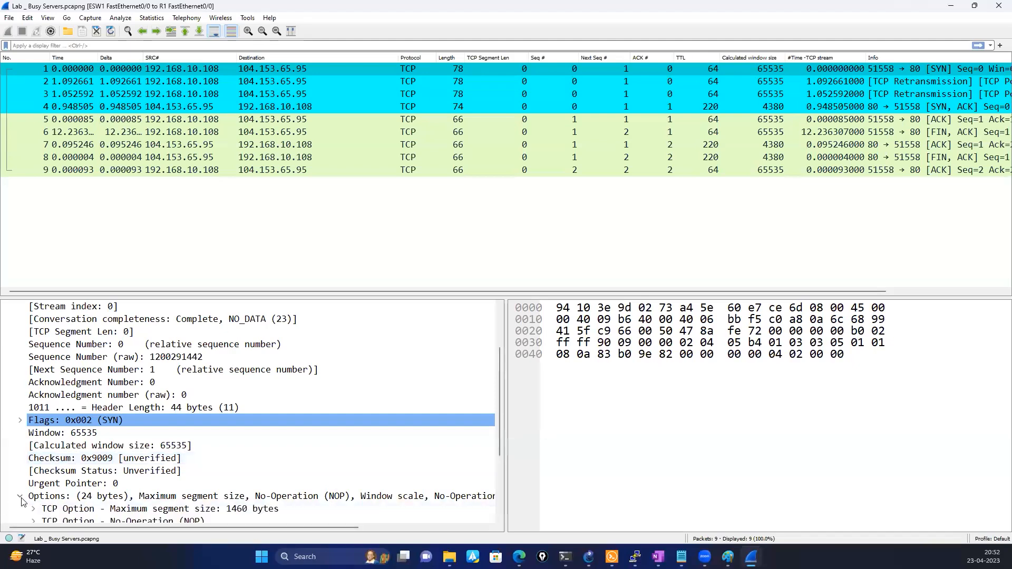
scroll(168, 472, "down", 3)
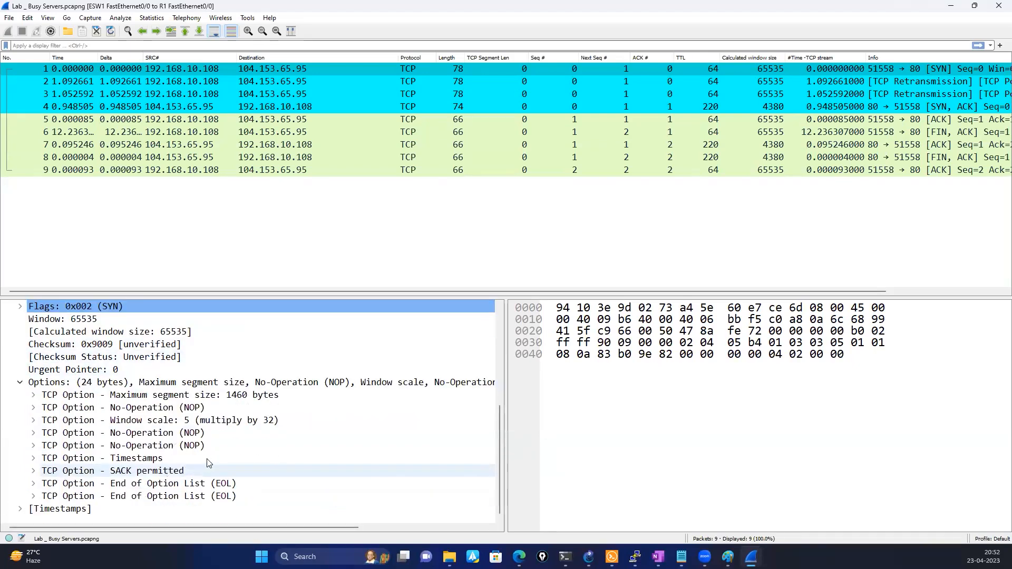
- Highlight the window scale option, the Window field and the calculated window size in packet 1's TCP header
left_click(224, 426)
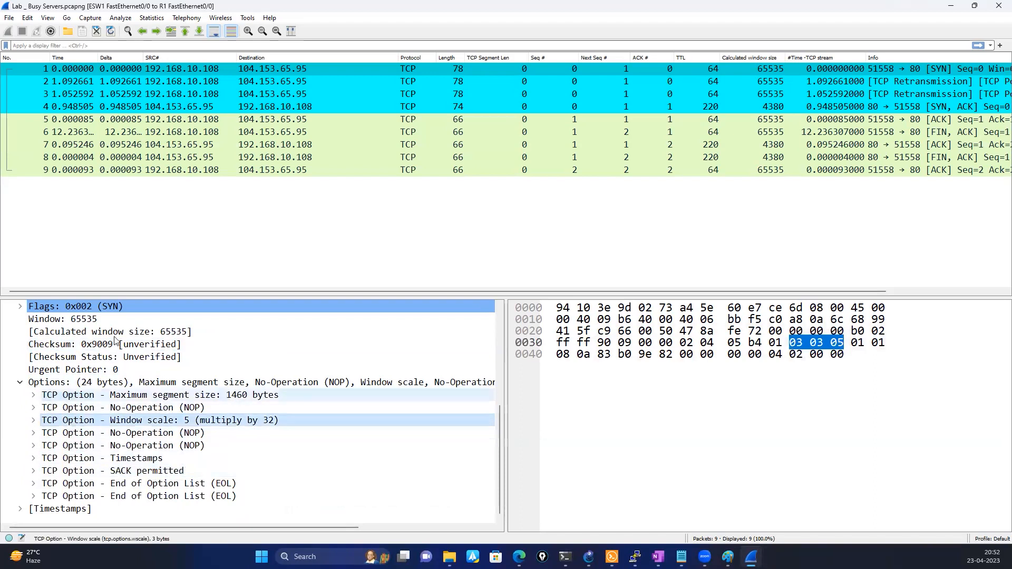
left_click(97, 319)
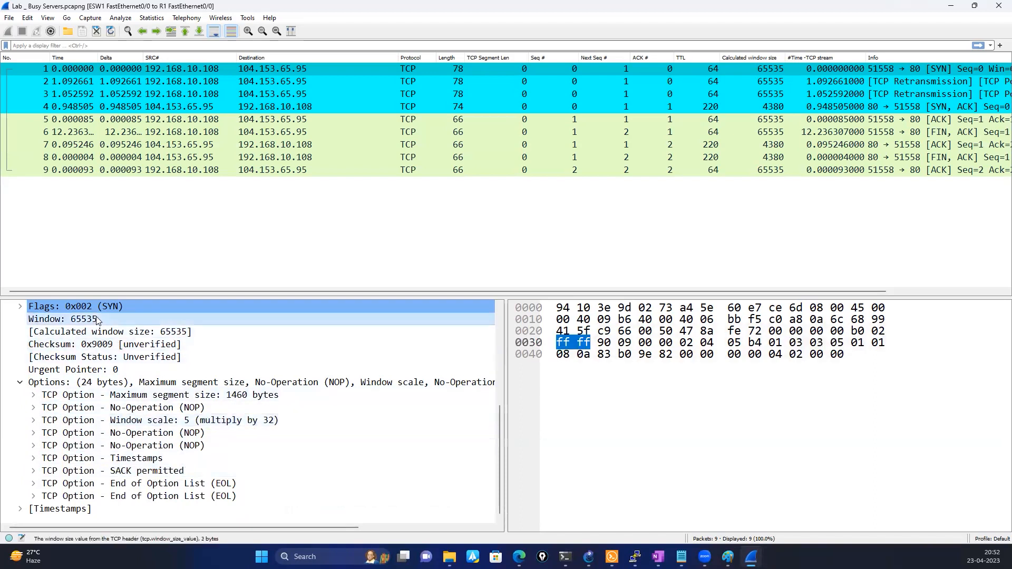
left_click(156, 333)
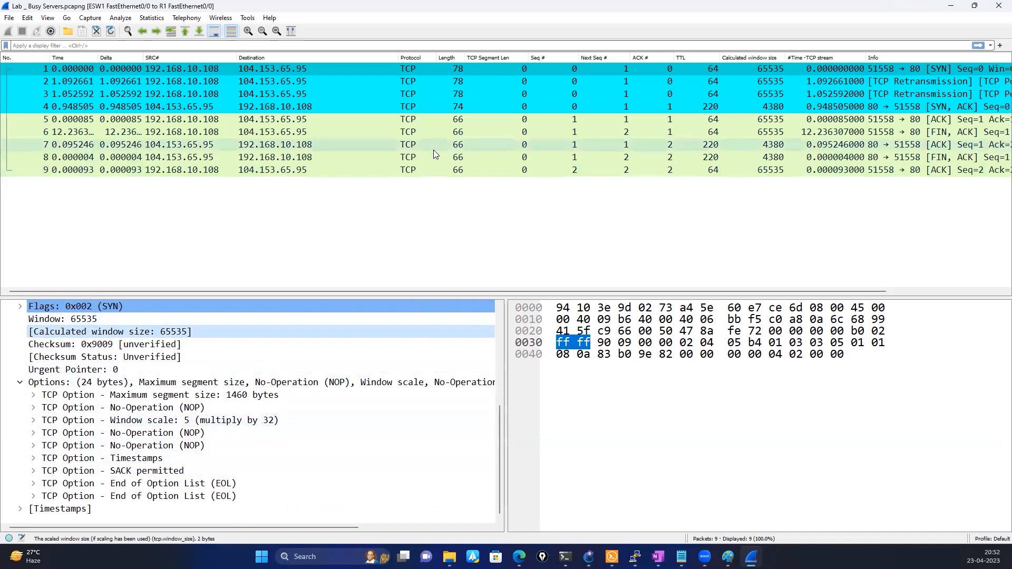
- Compare the window details of packets 2 and 5, and circle the Calculated window size column with the screen pen
left_click(309, 82)
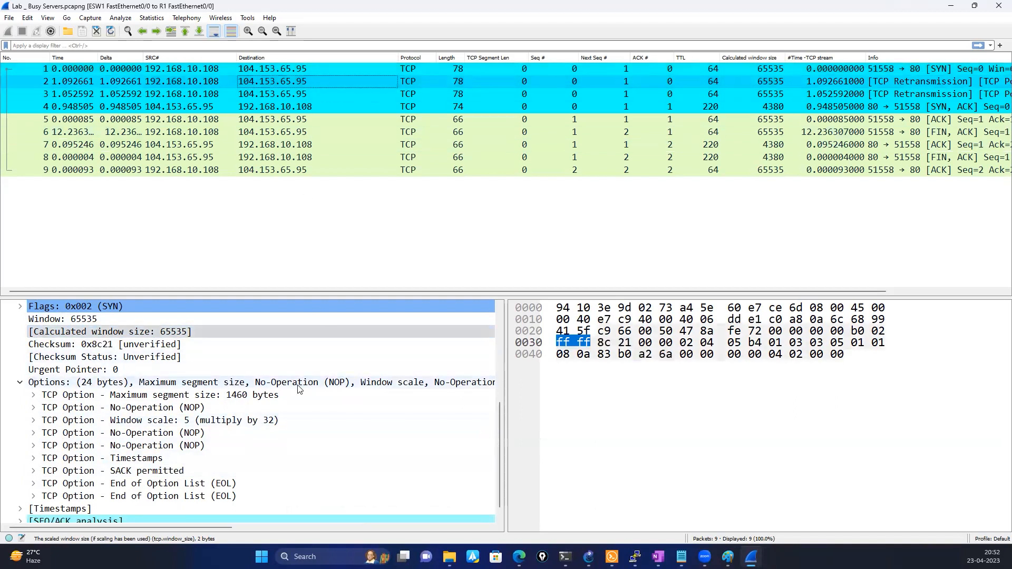
left_click(221, 121)
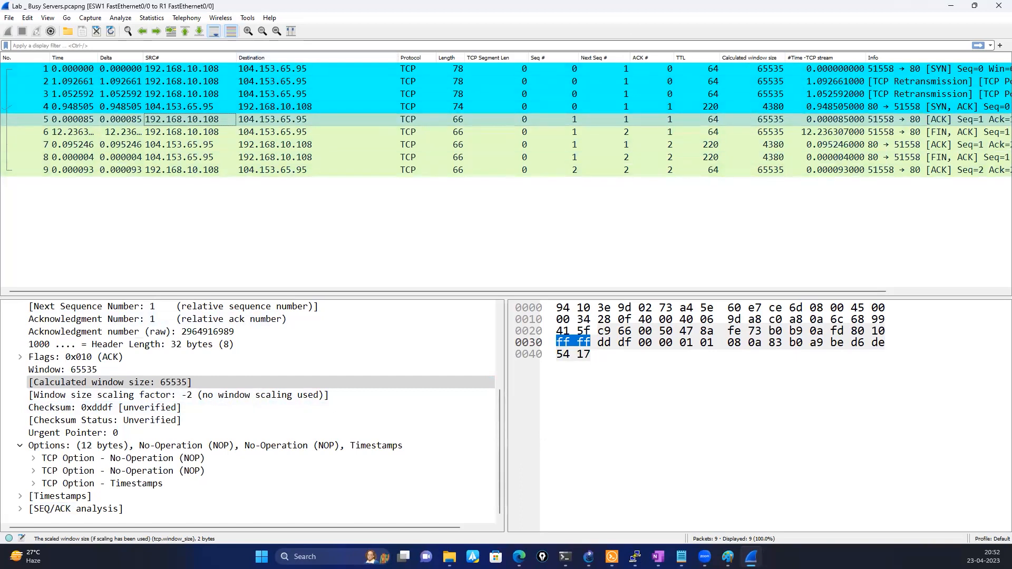
key("ctrl+2")
mouse_move(779, 52)
left_mouse_down()
mouse_move(751, 165)
mouse_move(793, 201)
mouse_move(816, 87)
mouse_move(770, 51)
left_mouse_up()
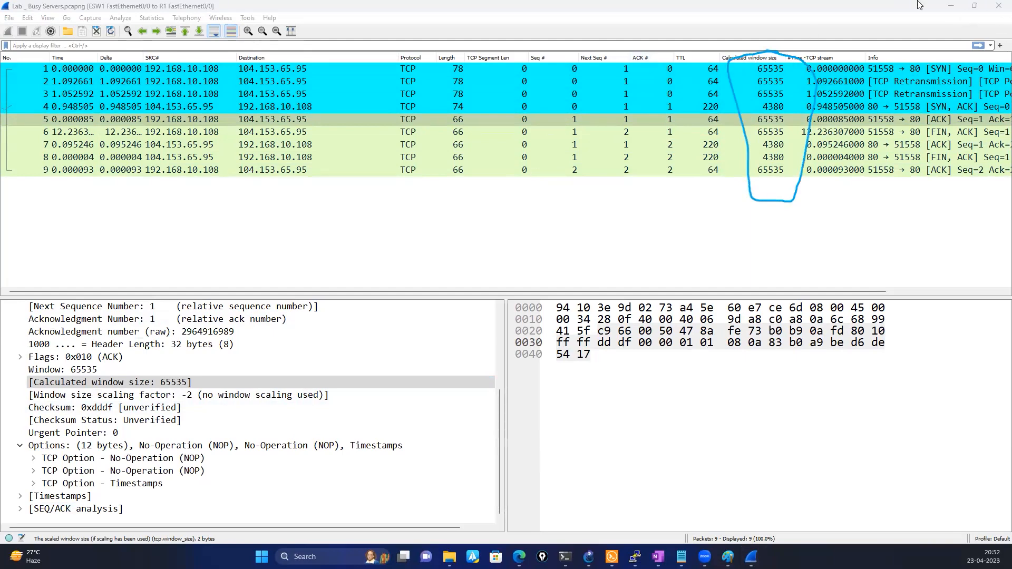
- Close the Busy Servers capture and open the TCP - Fast retransmissions capture in a maximized window
left_click(998, 6)
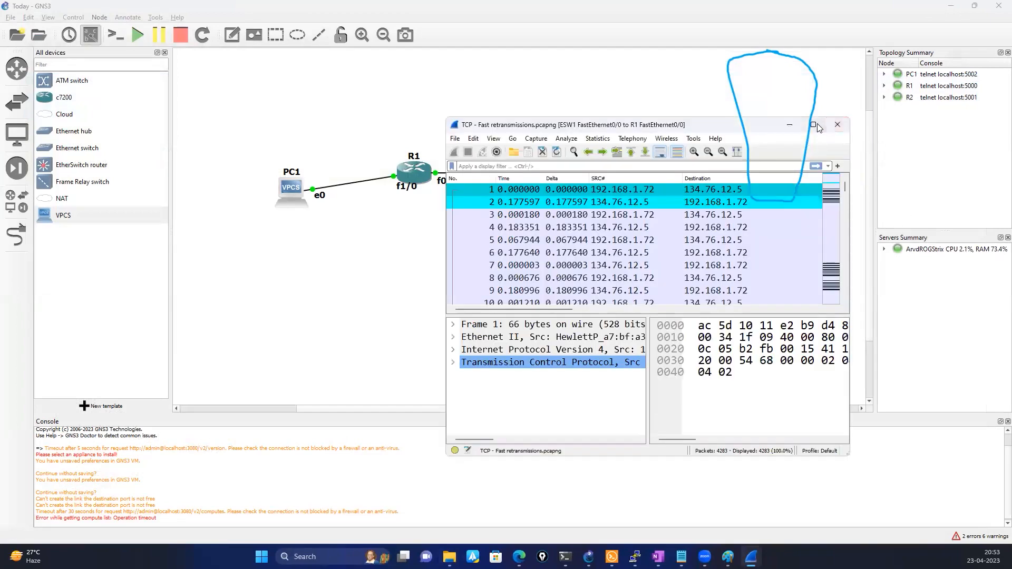
left_click(817, 125)
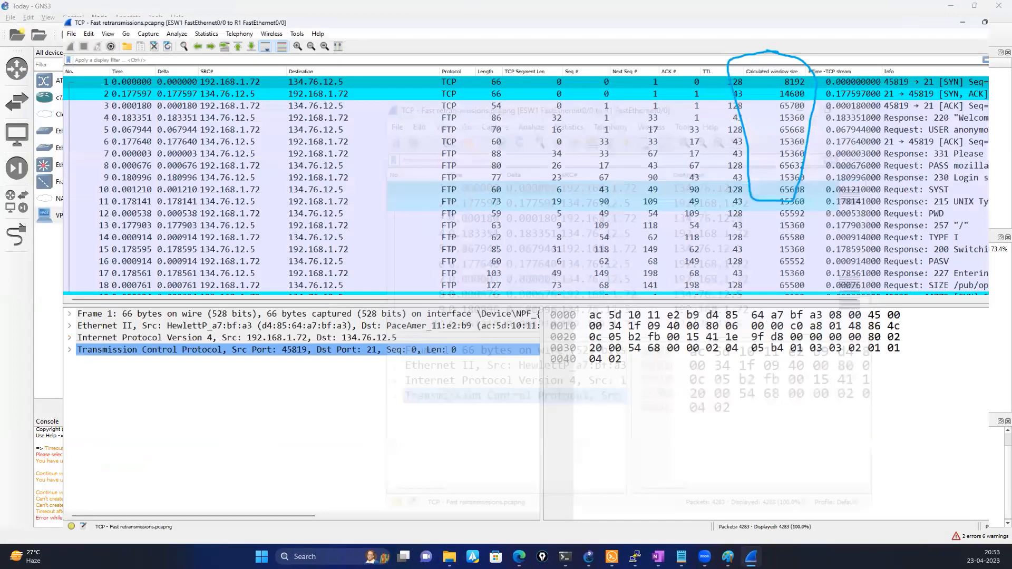
- Clear the screen pen marks and expand the TCP header of packet 1 to its window fields
key("Escape")
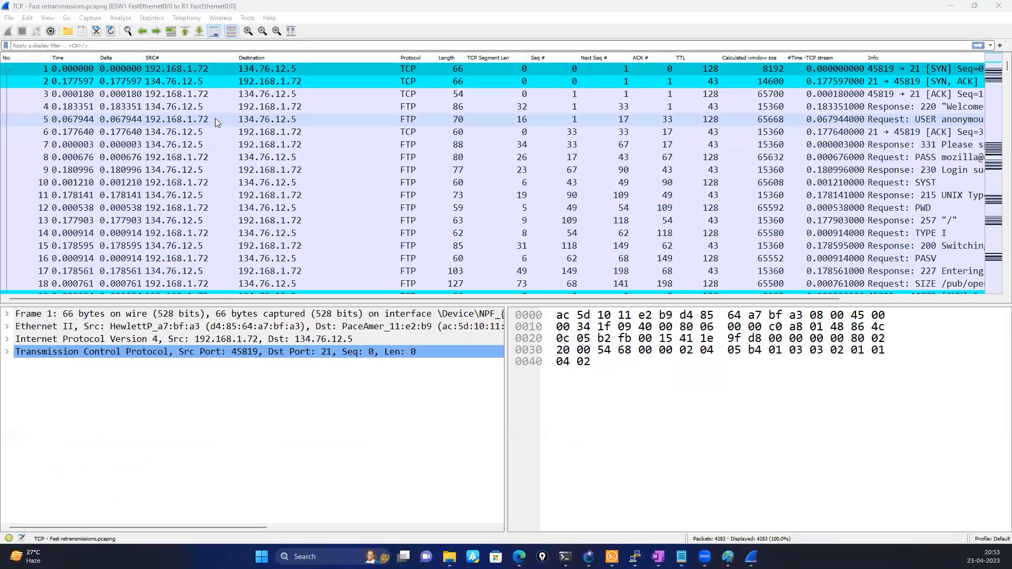
left_click(151, 73)
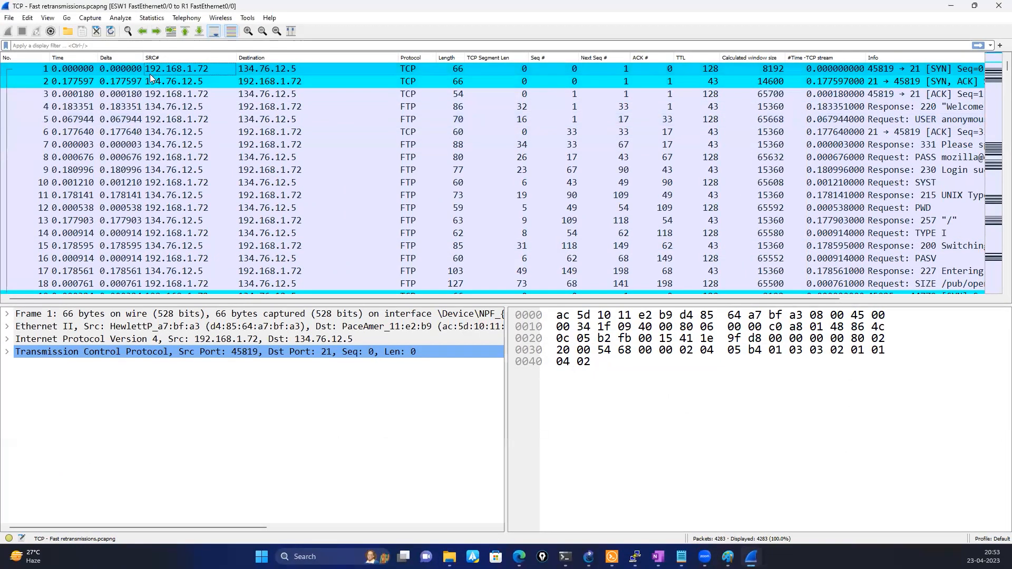
left_click(12, 356)
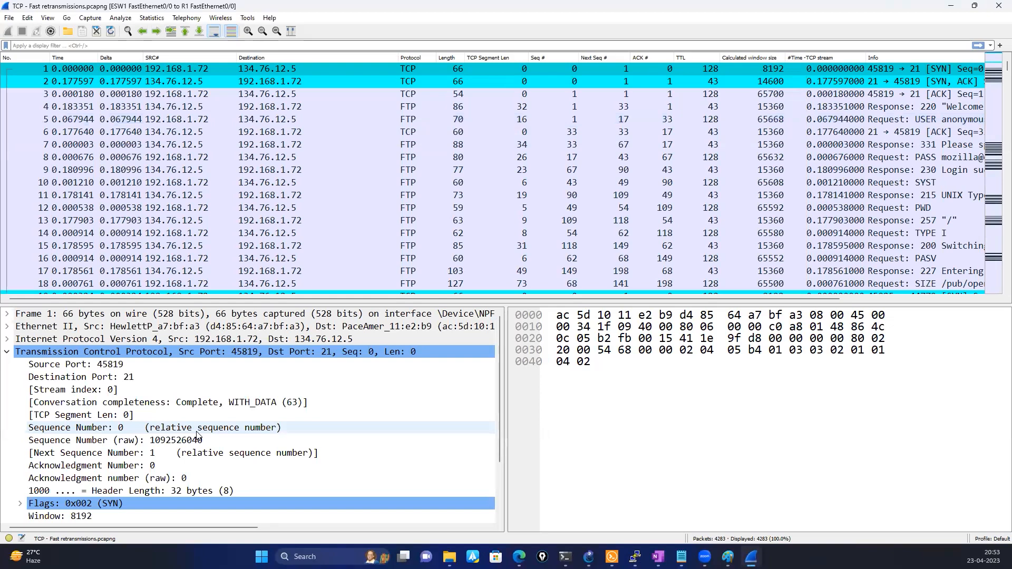
scroll(197, 436, "down", 2)
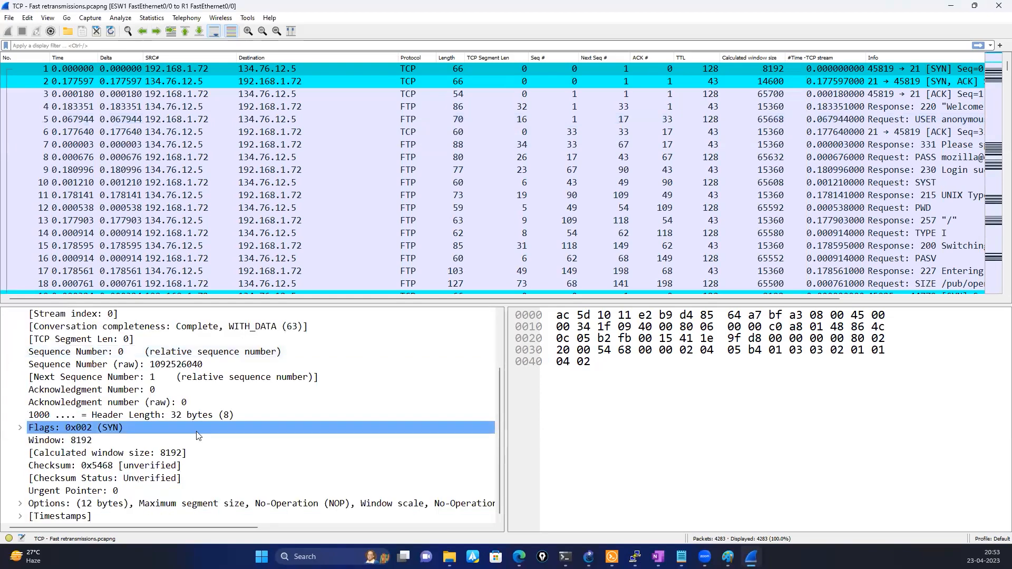
- Highlight packet 1's Window, calculated window size and window scale option, and select packet 3 for comparison
left_click(114, 441)
left_click(135, 455)
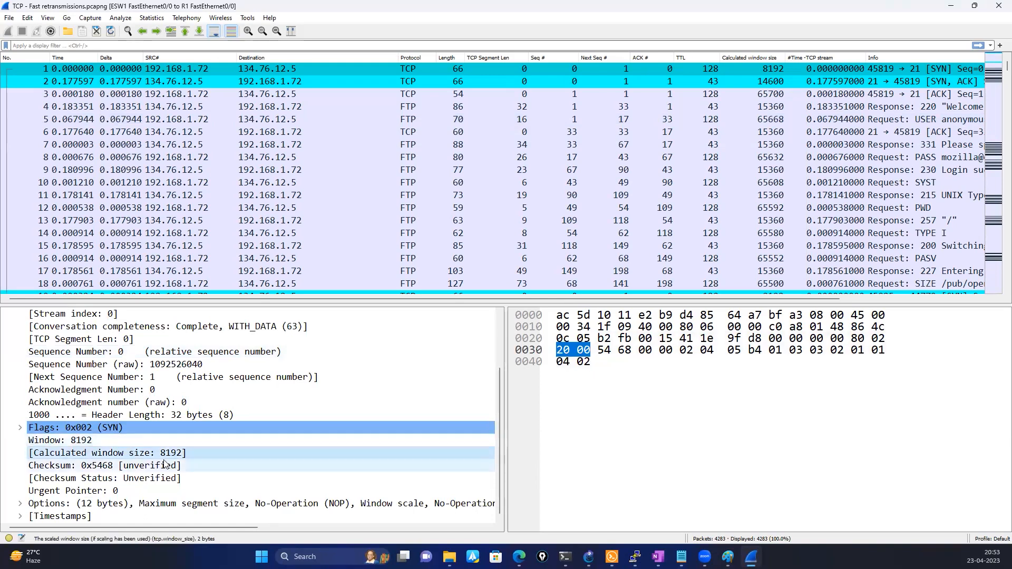
left_click(20, 503)
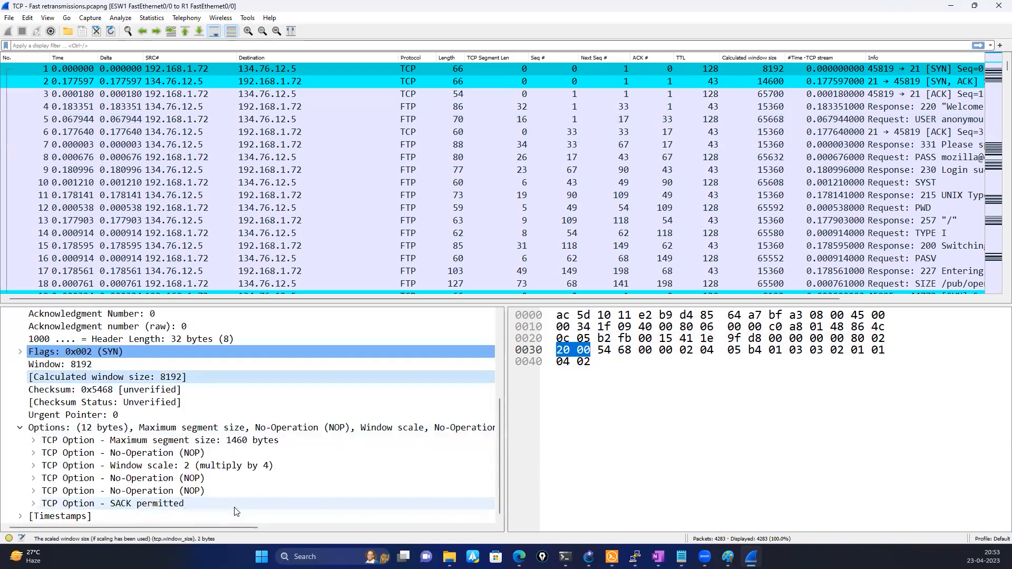
left_click(219, 468)
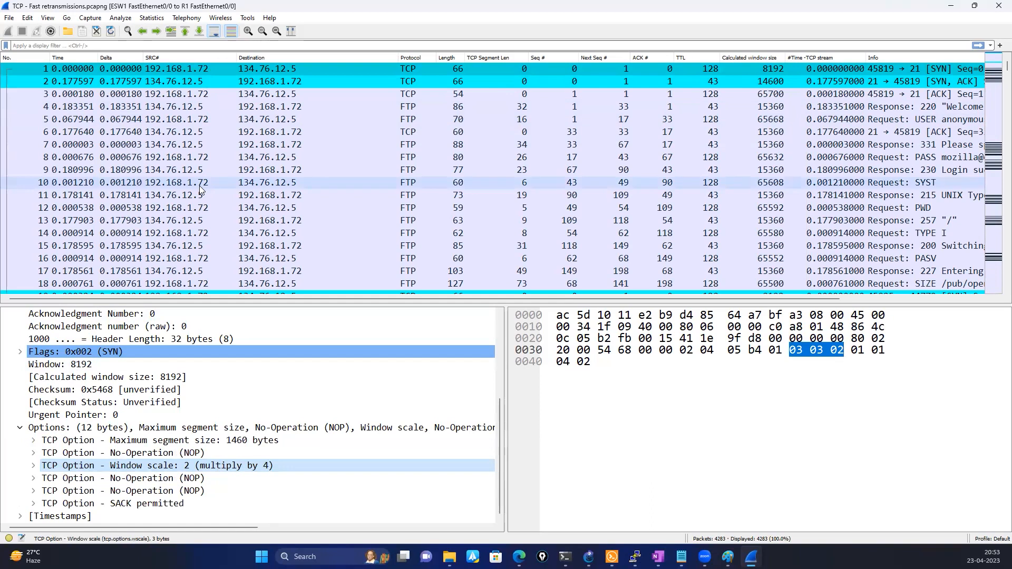
left_click(182, 95)
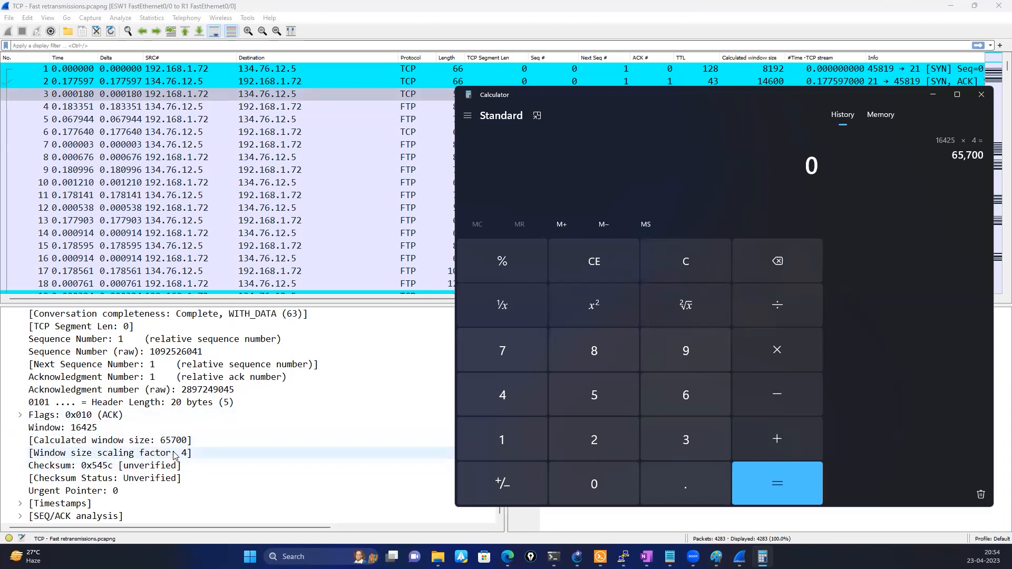
- Switch to Paint, erase the old network diagram and draw two tall green rectangles facing each other as hosts
left_click(716, 557)
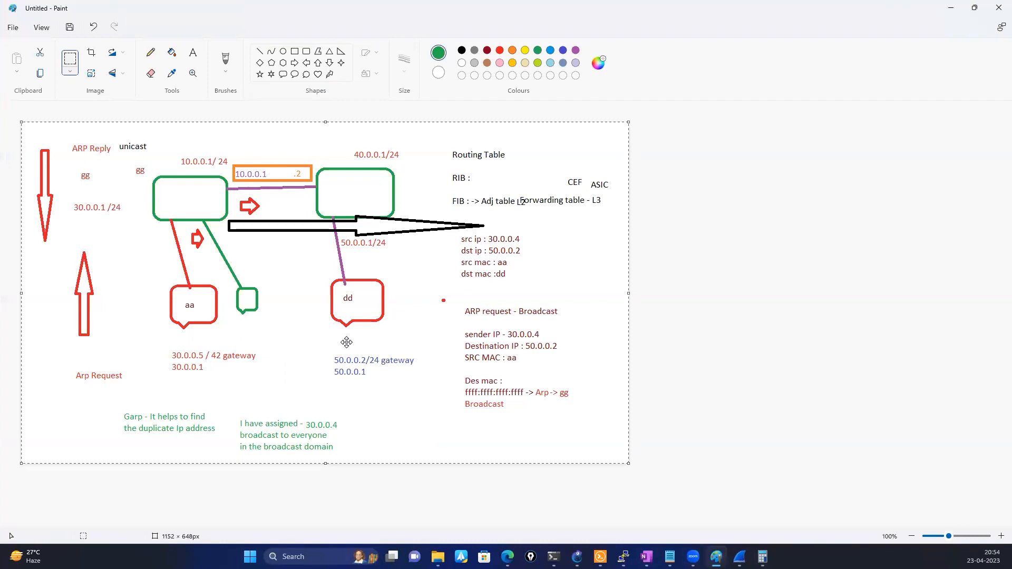
key("Delete")
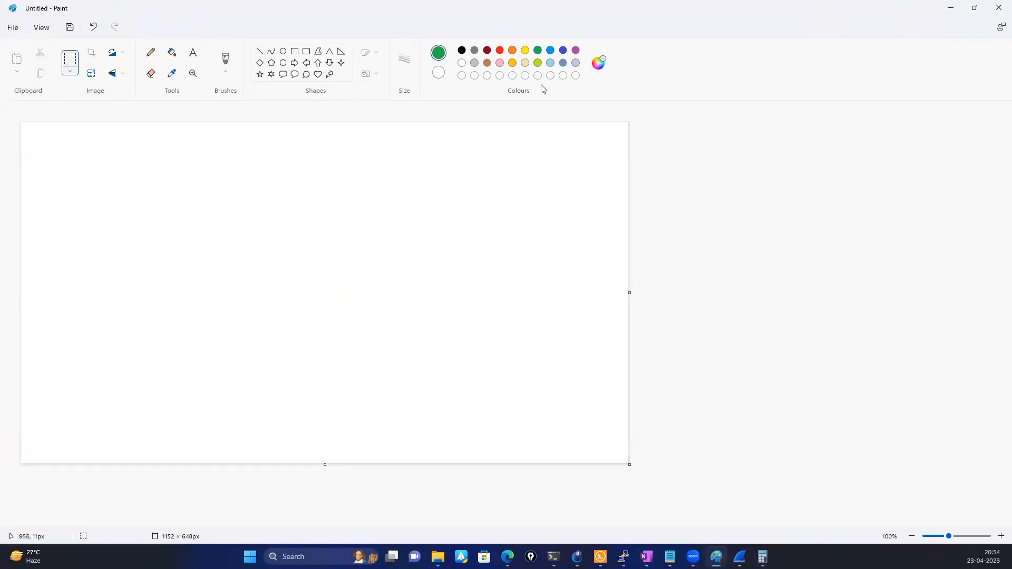
left_click(295, 53)
left_click_drag(130, 180, 164, 339)
left_click_drag(436, 178, 469, 343)
left_click(215, 253)
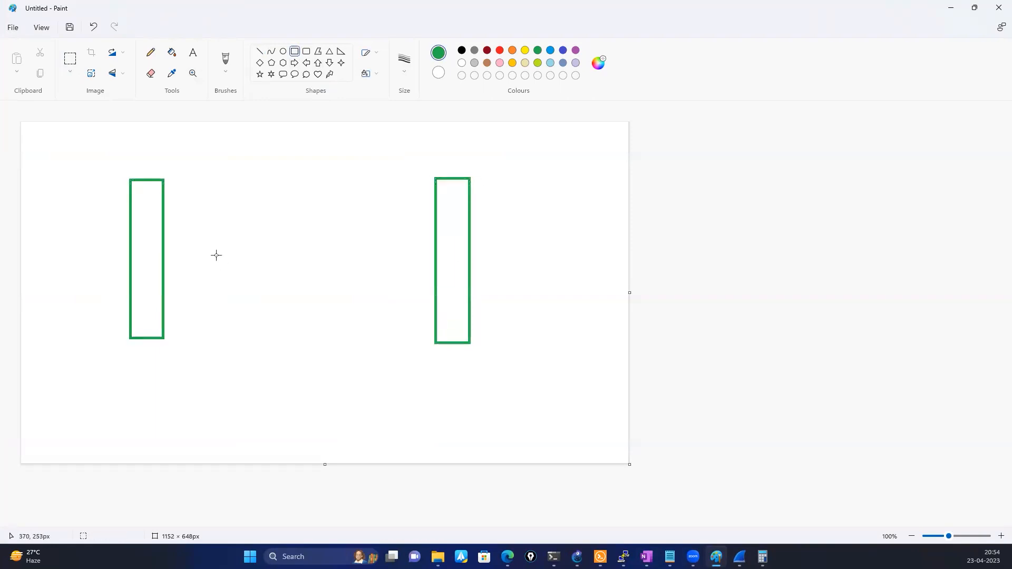
- Draw a green right-pointing arrow from the upper part of the left rectangle towards the right one
left_click(295, 63)
left_click_drag(197, 191, 301, 225)
left_click(260, 269)
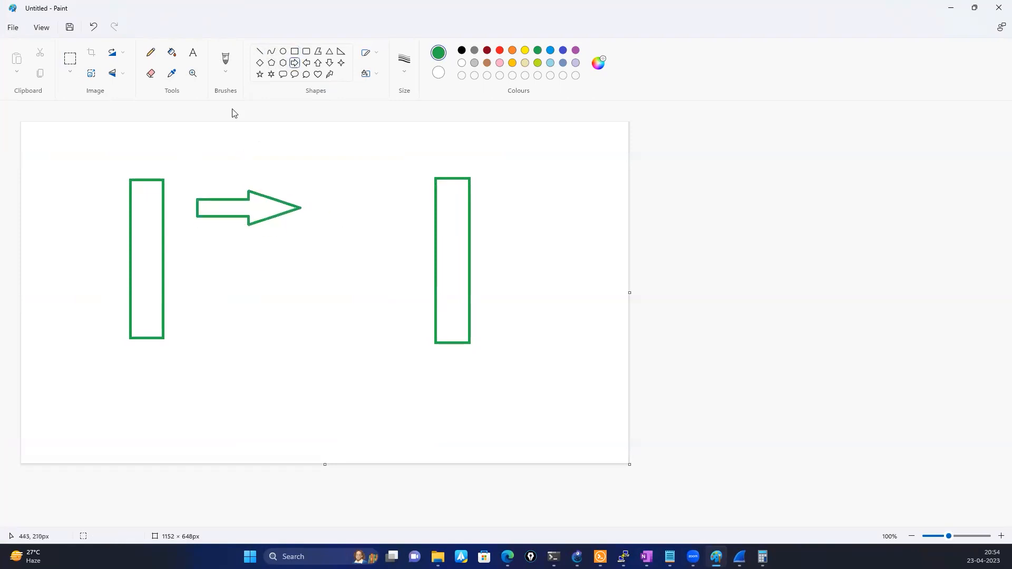
- Label the upper arrow "Window size - 16425", taking the value from packet 3's Window field in Wireshark
left_click(193, 53)
left_click(206, 160)
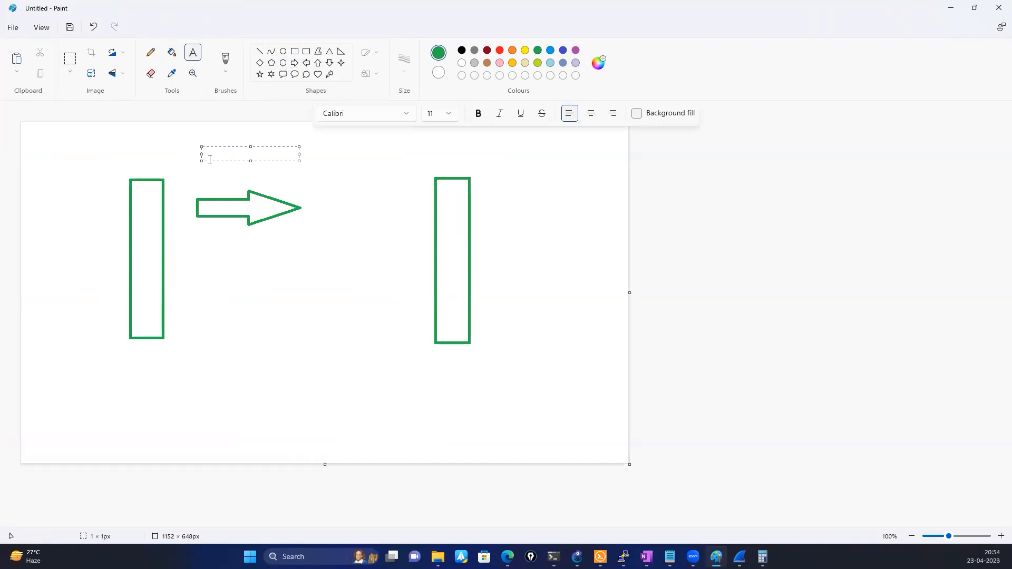
type("Windiw")
key("BackSpace")
key("BackSpace")
type("ow size")
left_click(739, 557)
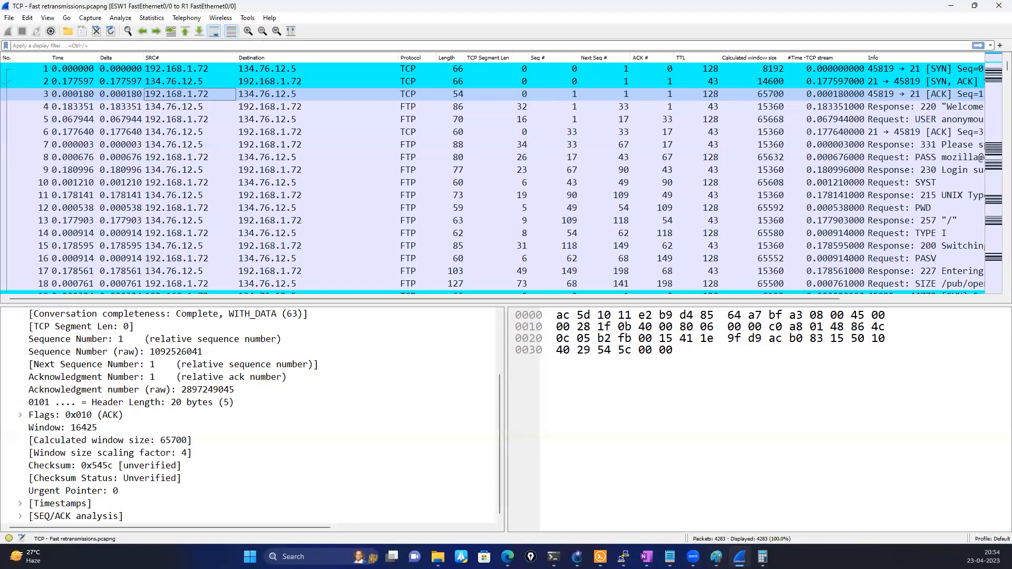
key("alt+Tab")
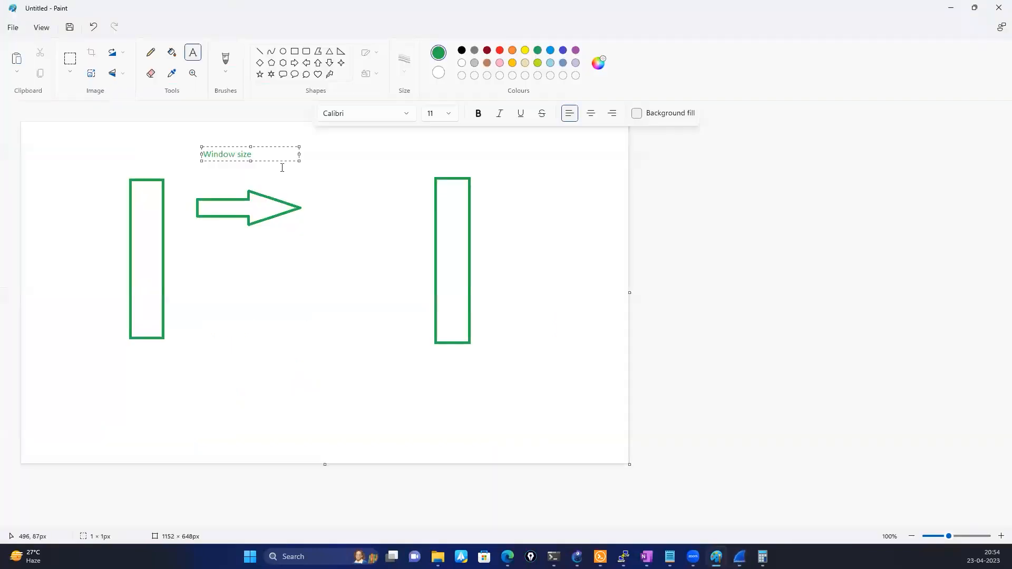
type("- 16425")
left_click(179, 269)
- Circle packet 3's Window value and window size scaling factor with the screen pen in Wireshark, and bring up Calculator
left_click(763, 557)
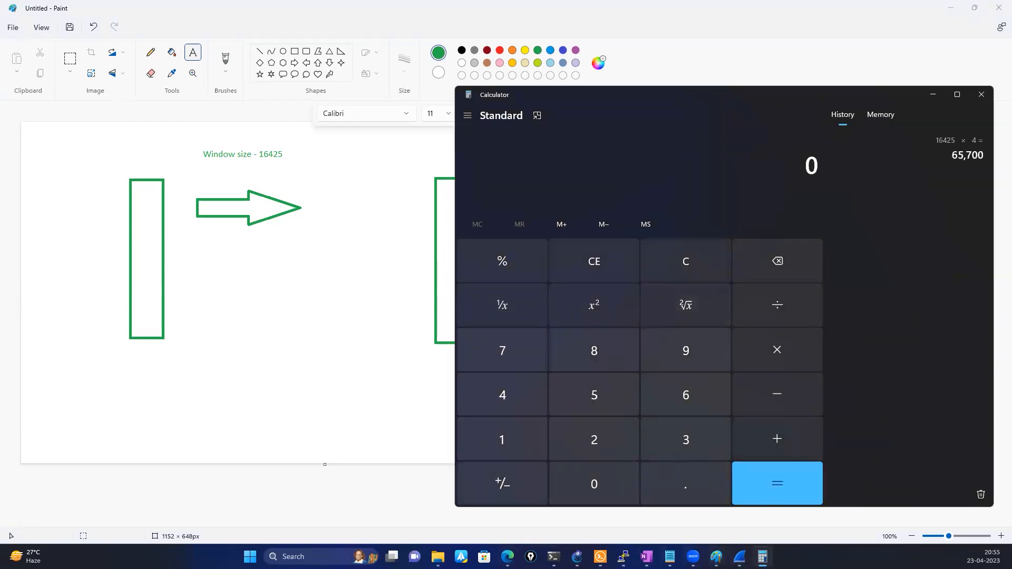
left_click(739, 556)
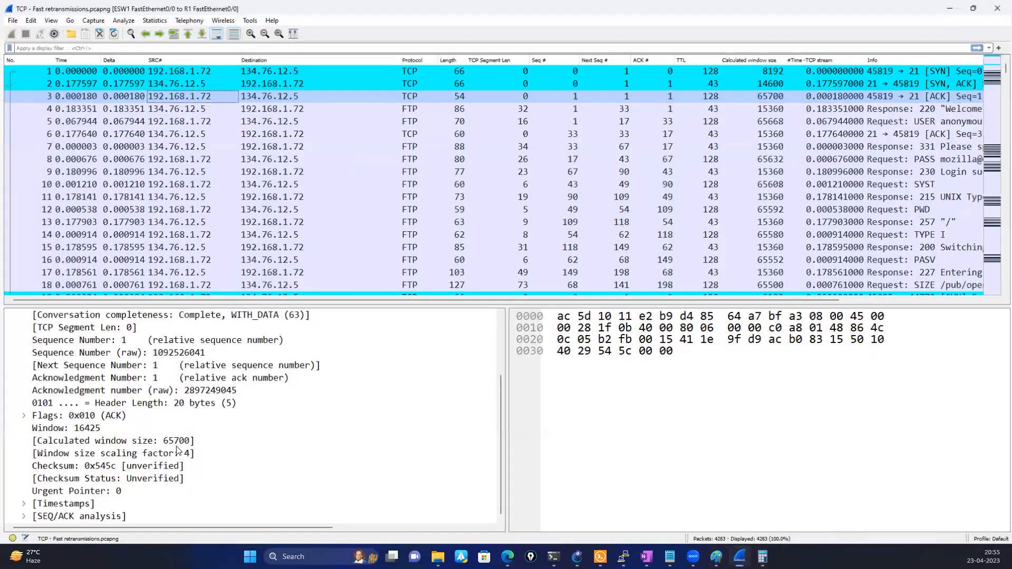
key("ctrl+shift+3")
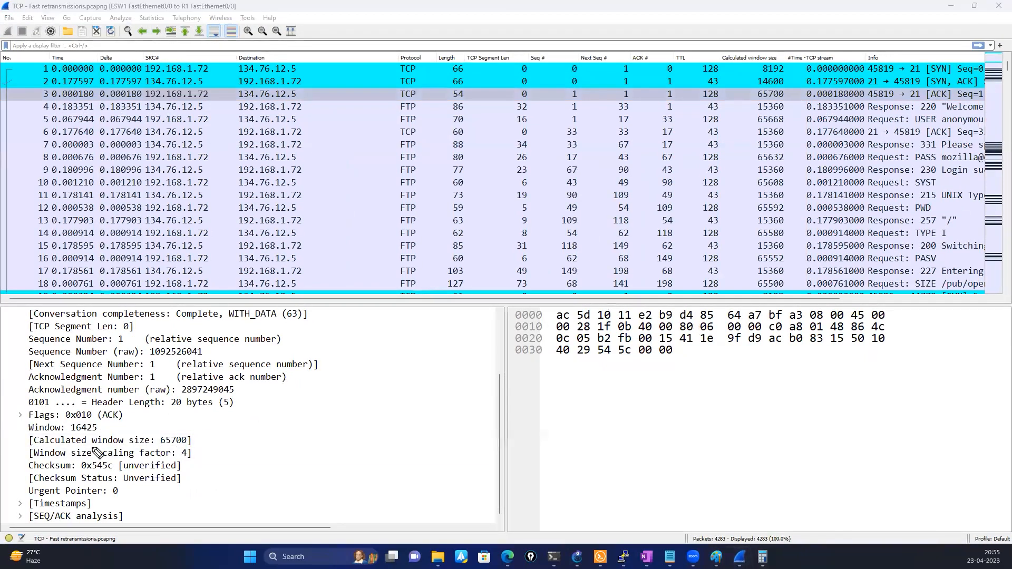
mouse_move(27, 447)
left_mouse_down()
mouse_move(176, 447)
mouse_move(210, 463)
mouse_move(43, 467)
mouse_move(31, 449)
mouse_move(90, 417)
mouse_move(102, 429)
mouse_move(78, 436)
mouse_move(72, 427)
left_mouse_up()
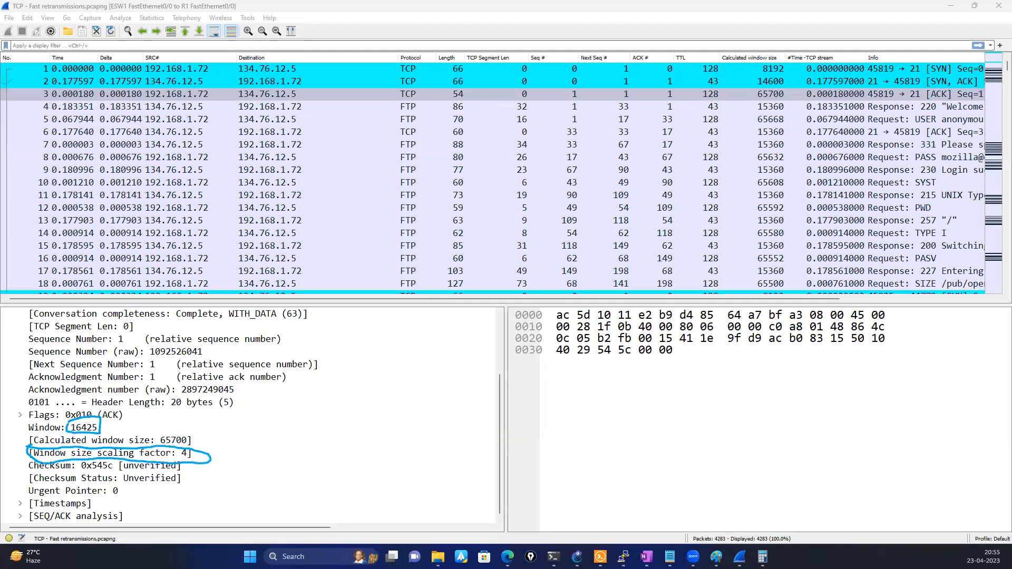
left_click(763, 557)
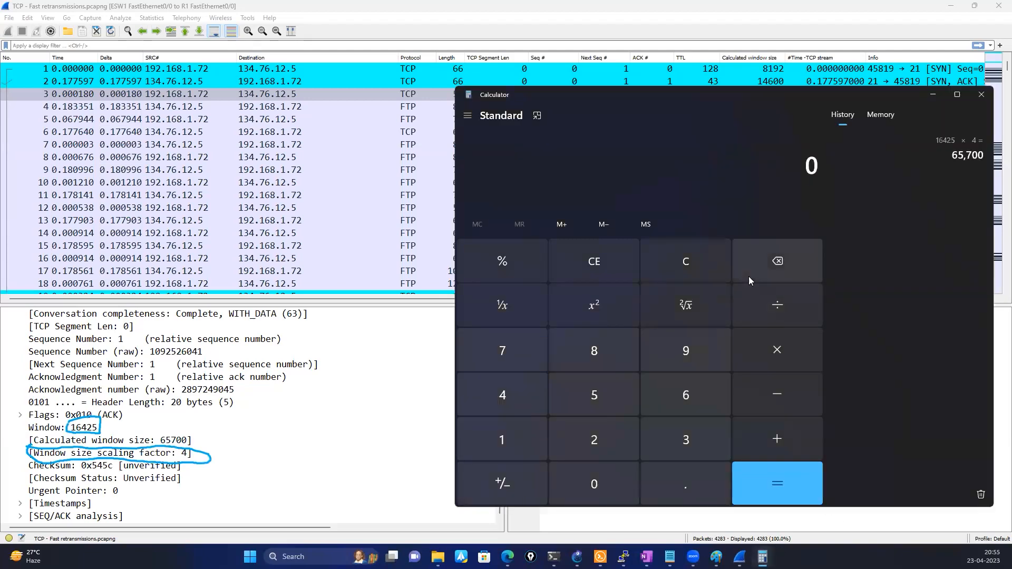
left_click(515, 433)
left_click(688, 398)
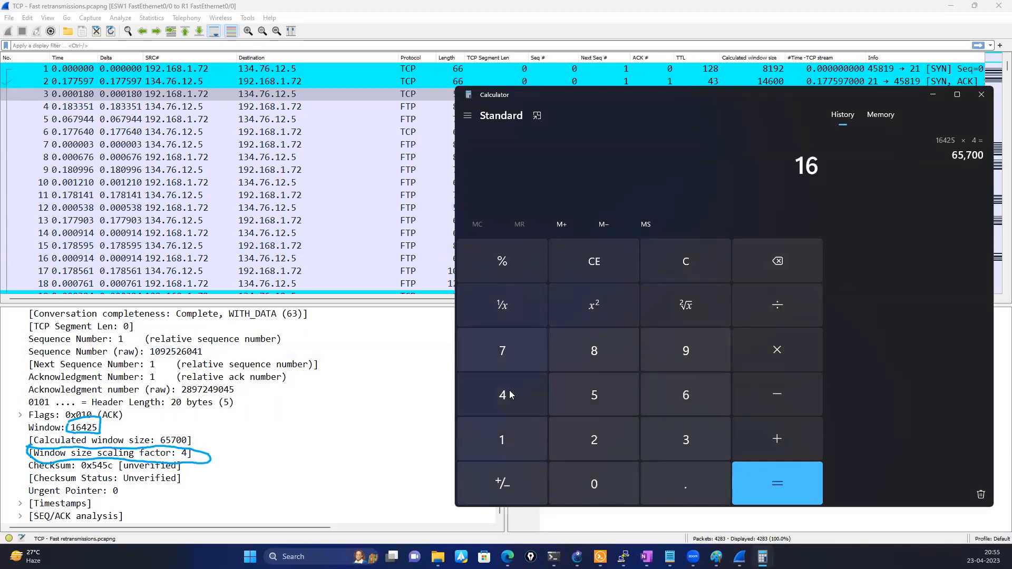
left_click(510, 394)
left_click(603, 452)
left_click(601, 400)
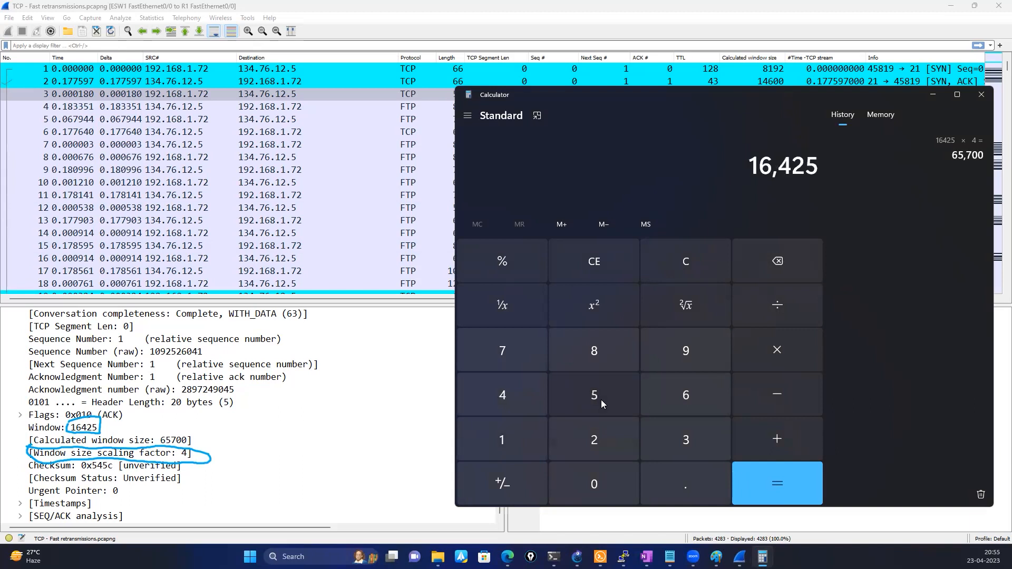
left_click(666, 269)
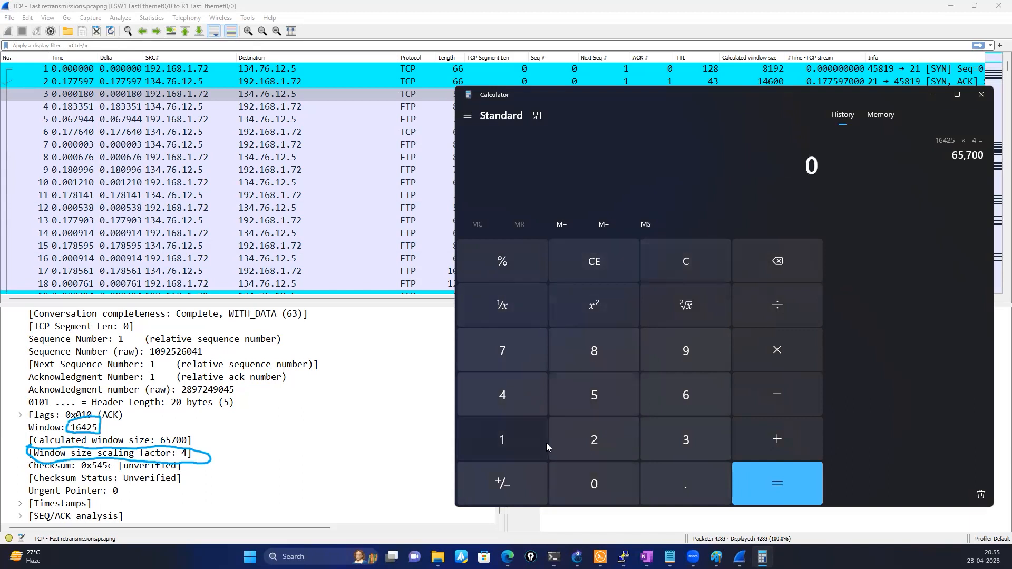
- Multiply 16425 by 4 in Calculator
left_click(546, 442)
left_click(676, 406)
left_click(519, 397)
left_click(575, 438)
left_click(596, 398)
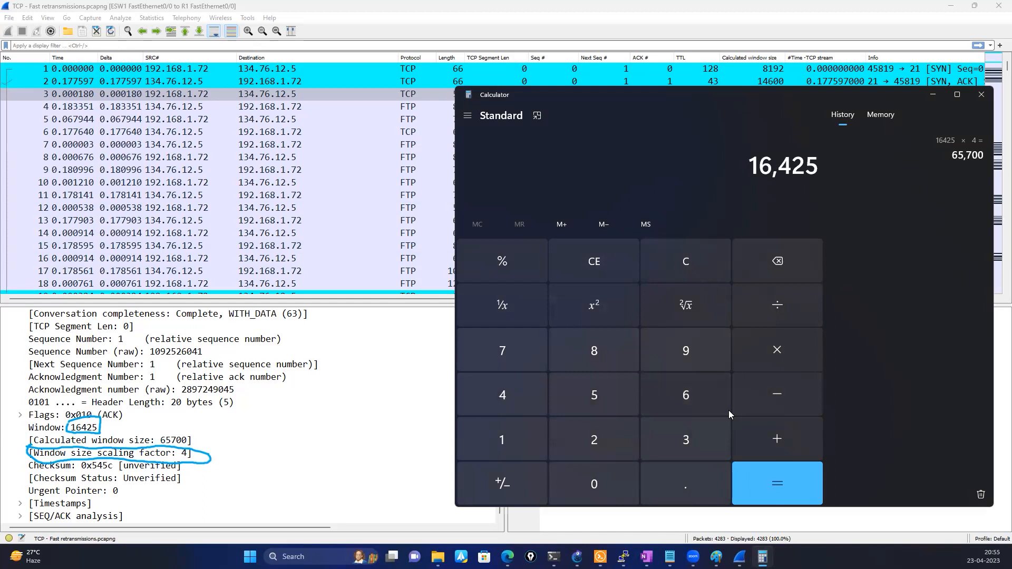
left_click(769, 358)
left_click(534, 400)
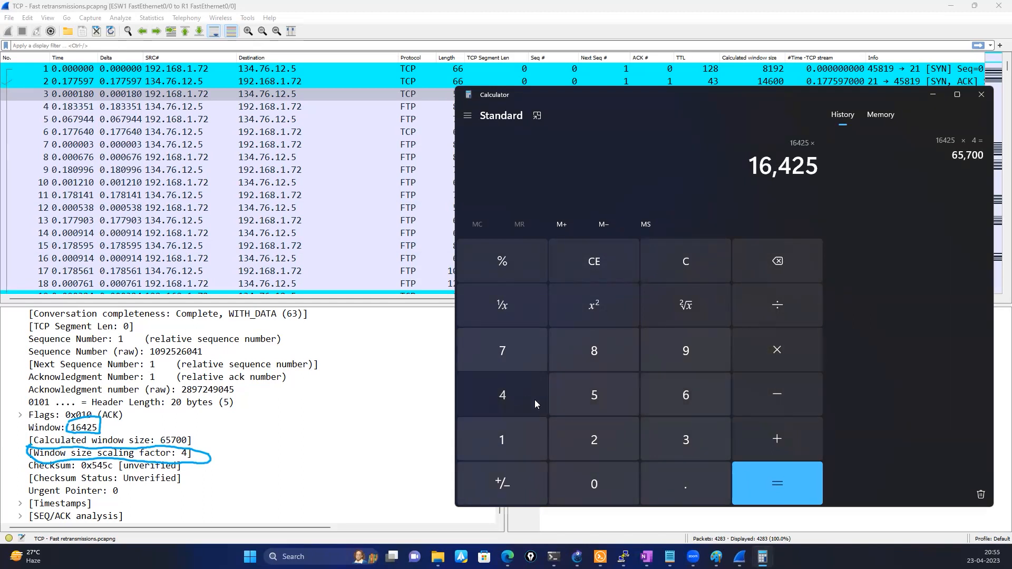
left_click(768, 485)
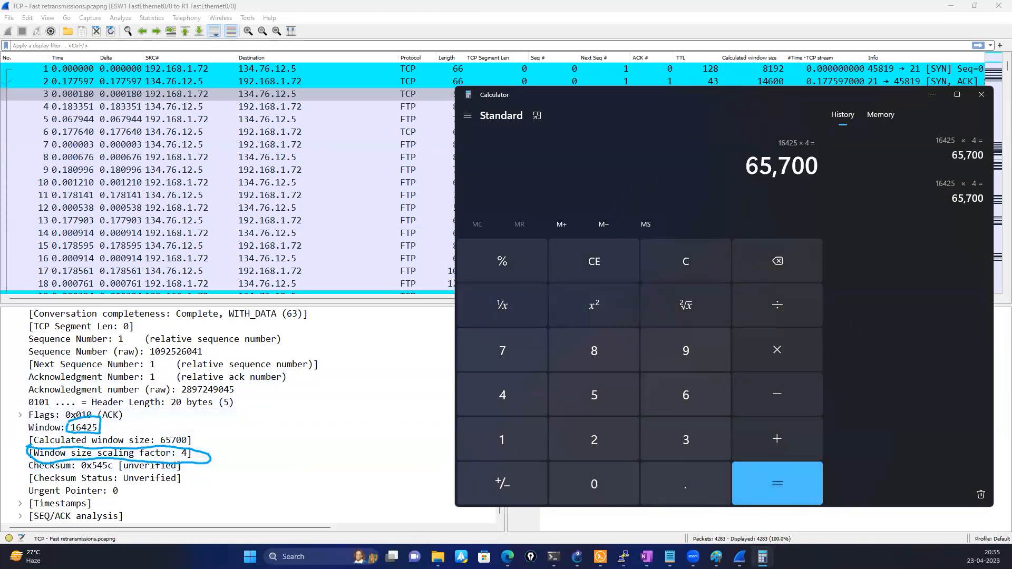
- Circle packet 3's calculated window size and the Calculator result with a pink screen pen
left_click(181, 466)
mouse_move(154, 424)
left_mouse_down()
mouse_move(213, 428)
mouse_move(144, 457)
mouse_move(157, 424)
left_mouse_up()
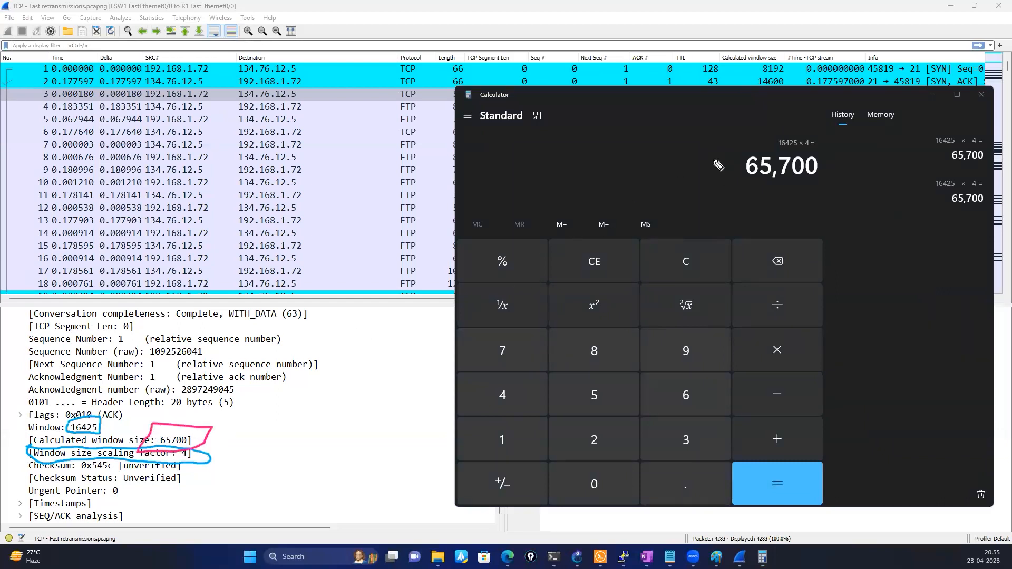
left_click_drag(708, 142, 775, 128)
mouse_move(841, 126)
left_mouse_down()
mouse_move(730, 214)
mouse_move(703, 131)
left_mouse_up()
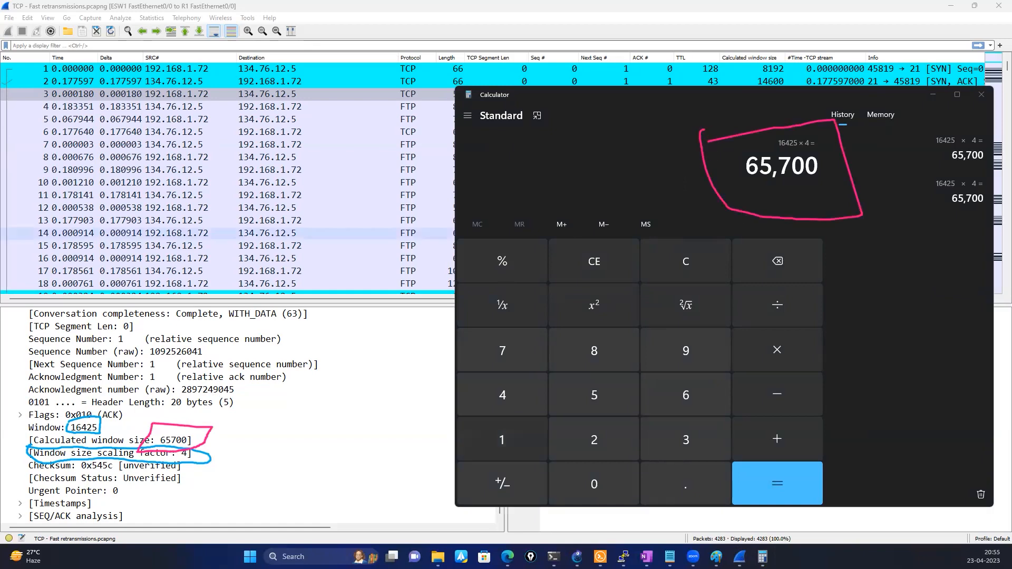
- Return to Paint with Calculator minimized and write 65700 beside the left rectangle
mouse_move(716, 557)
left_click(694, 508)
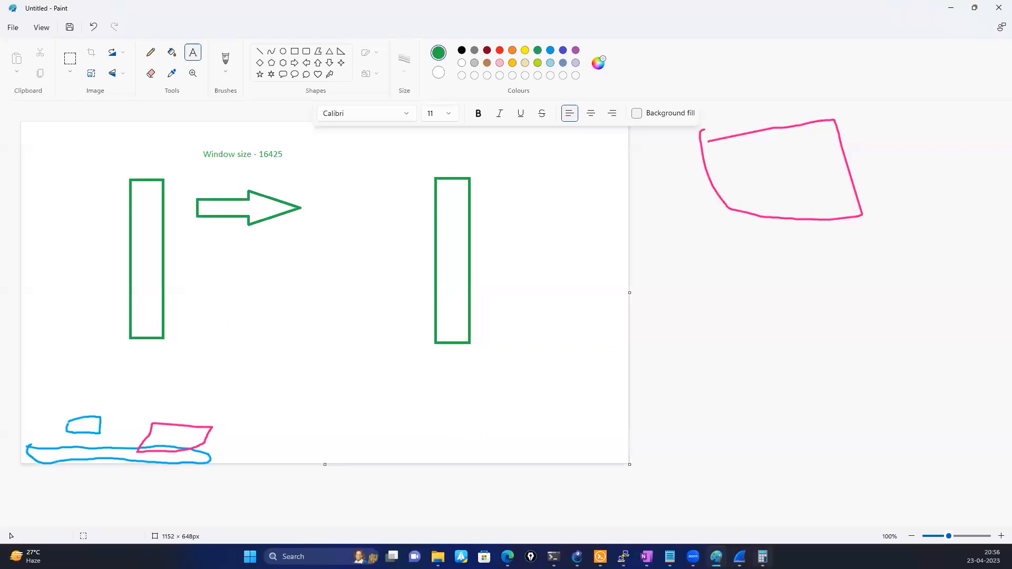
left_click(763, 557)
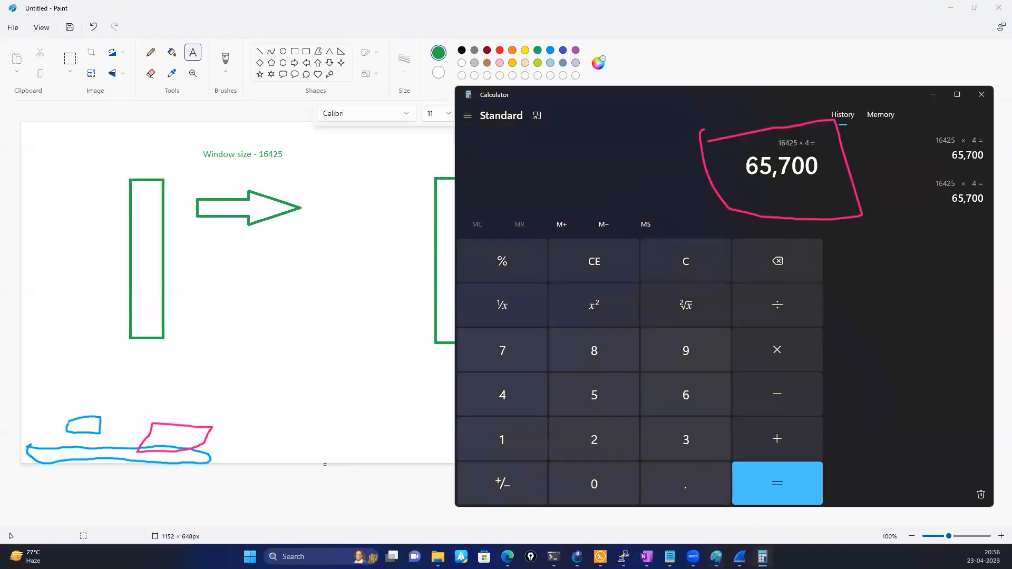
left_click(933, 95)
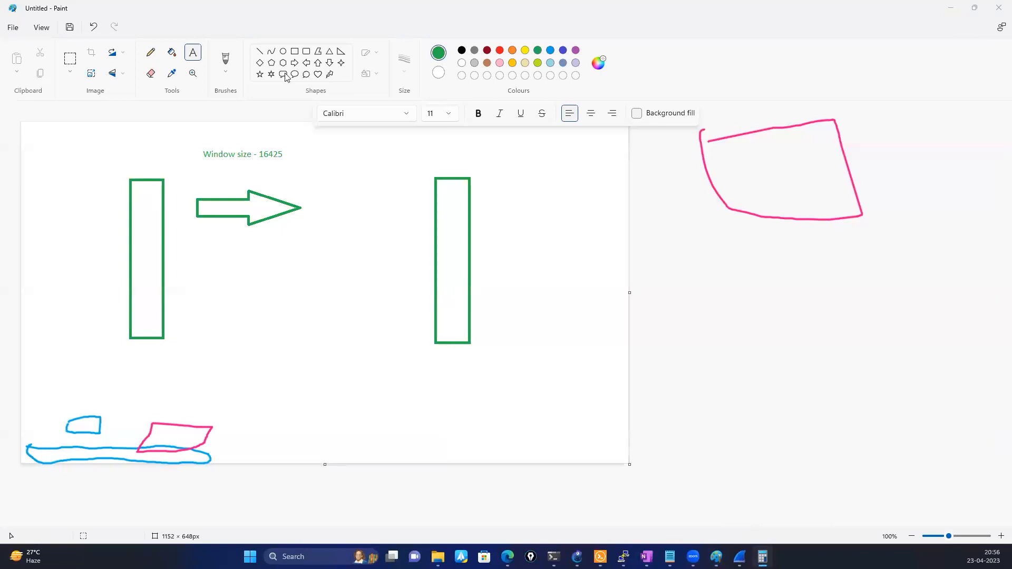
left_click(78, 289)
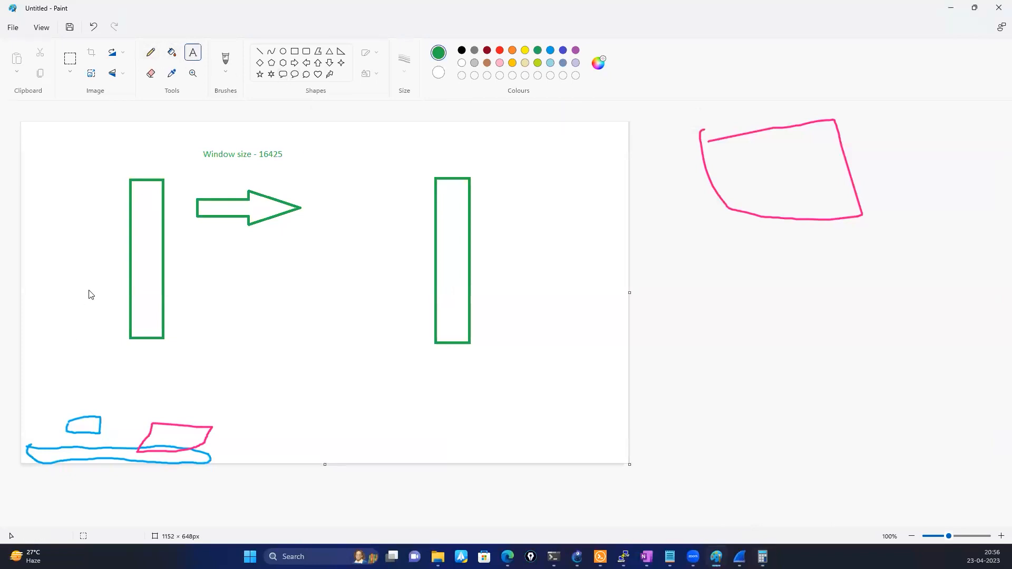
left_click(90, 288)
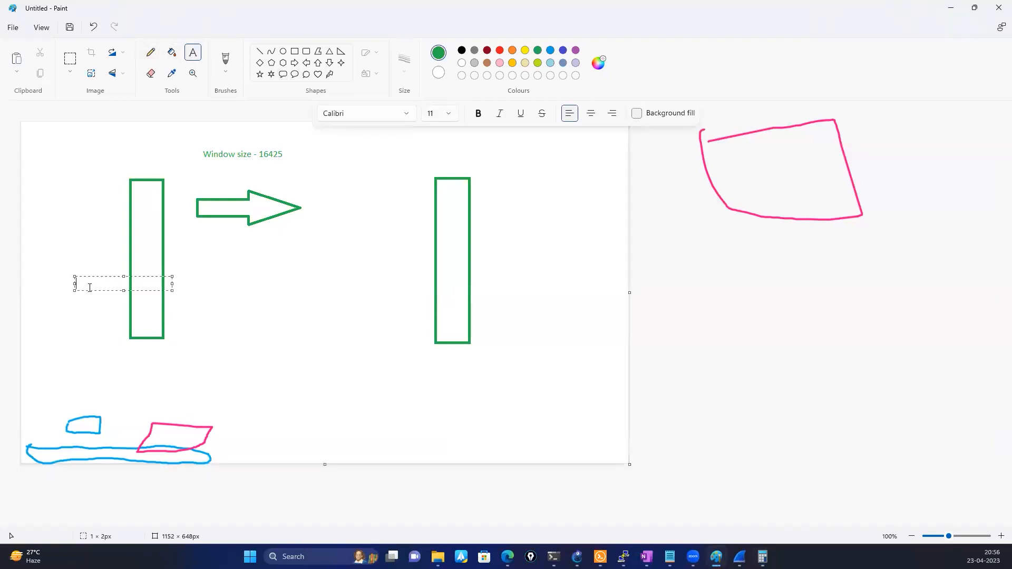
type("65700")
left_click(215, 328)
- Draw a larger right-pointing arrow of about 404 × 103 px between the lower parts of the two rectangles
left_click(295, 63)
mouse_move(194, 300)
left_mouse_down()
mouse_move(436, 346)
mouse_move(407, 354)
left_mouse_up()
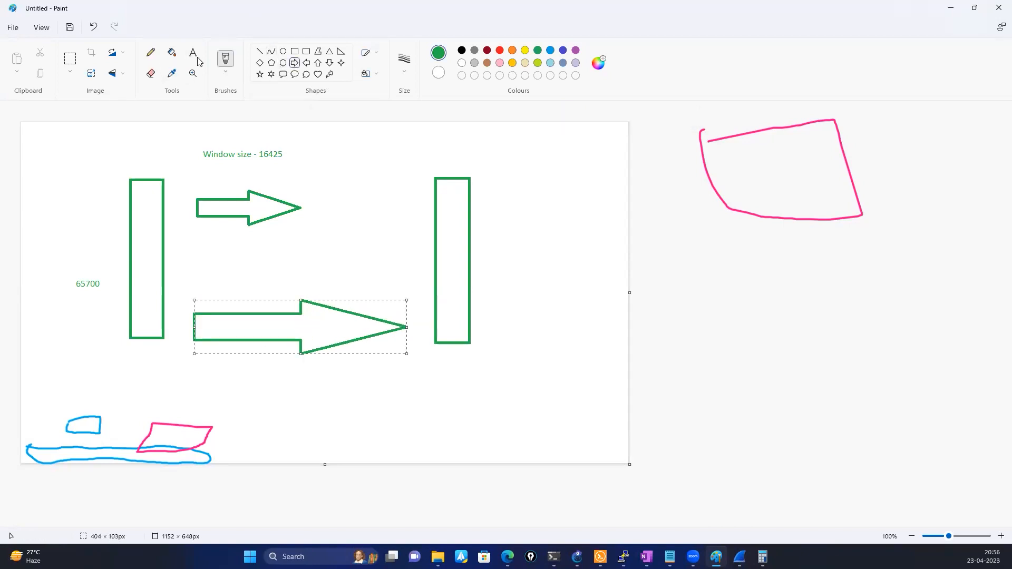
left_click(278, 289)
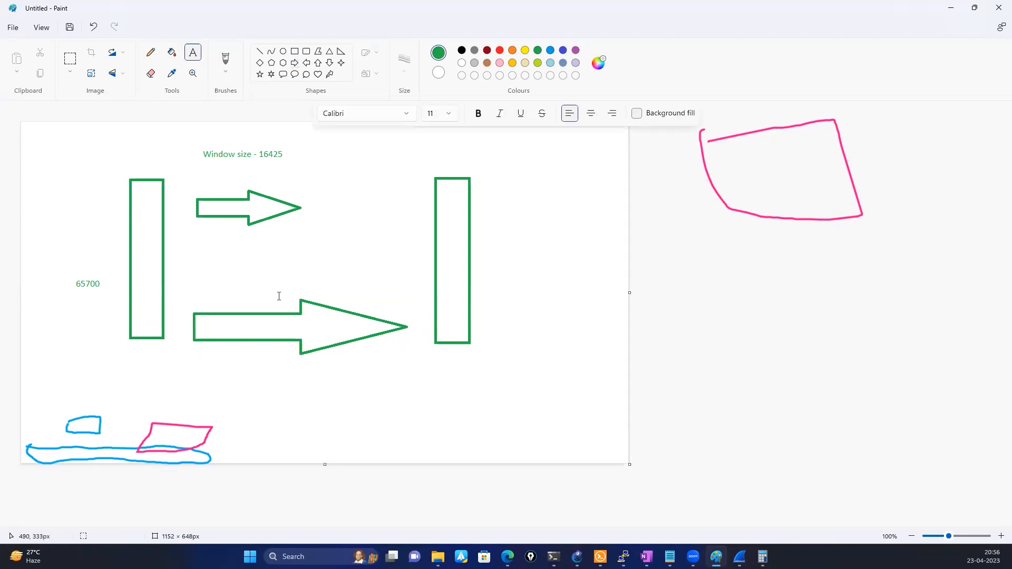
- Add the label "10 g" above the lower arrow and "MAX size - 1g" beside the left rectangle
type("10 g")
left_click(91, 184)
left_click(61, 210)
type("MAX size - 1g")
left_click(127, 280)
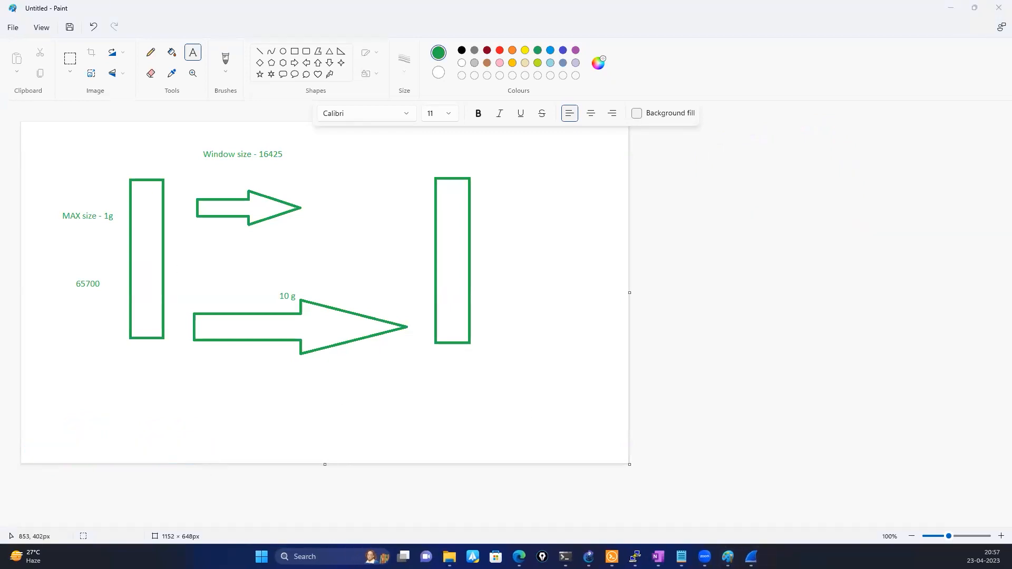
- Switch to Wireshark, select packet 8, and multiply its window value 16408 by 4 in Calculator
left_click(752, 556)
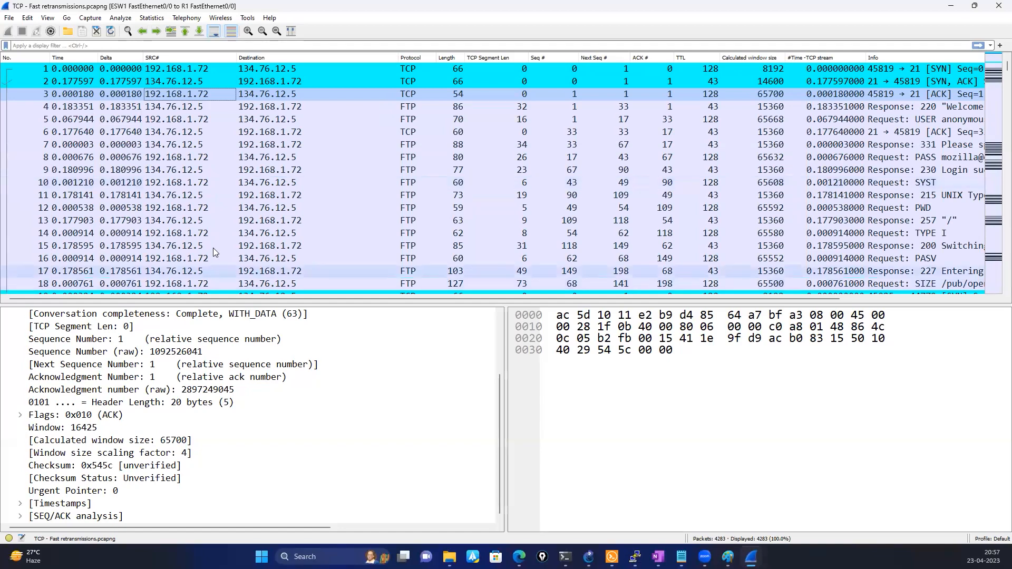
left_click(160, 157)
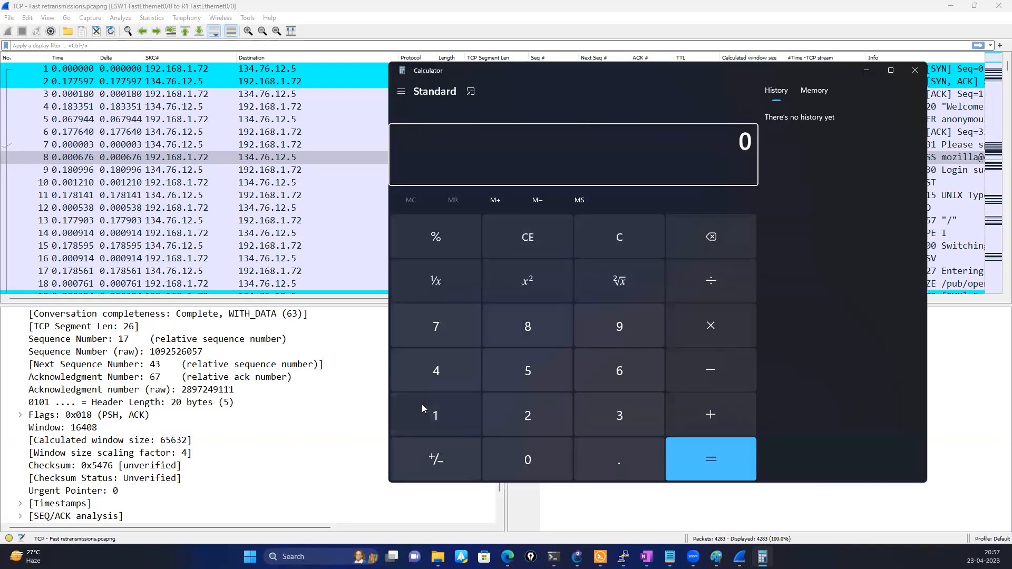
left_click(424, 406)
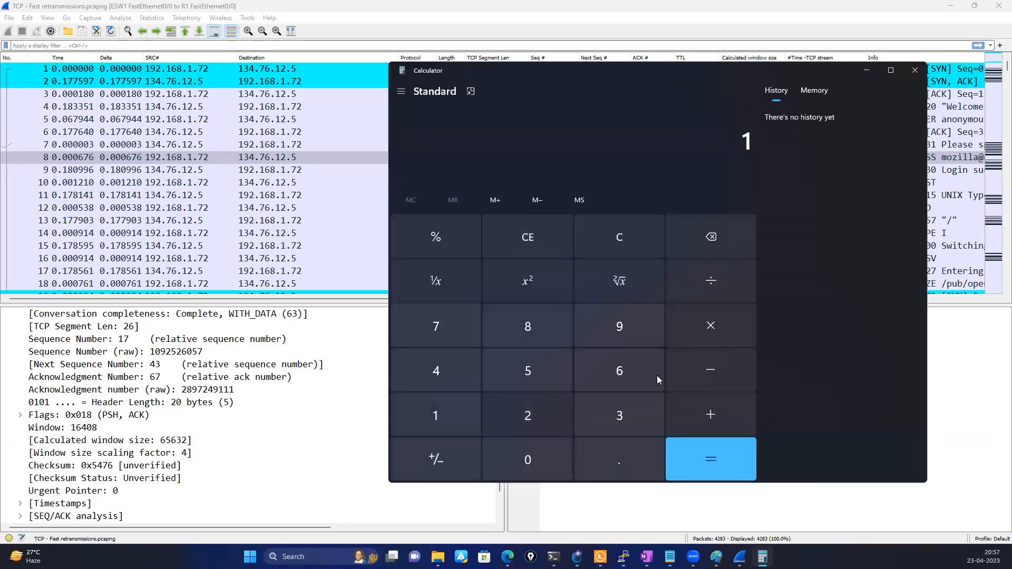
left_click(654, 375)
left_click(447, 363)
left_click(538, 452)
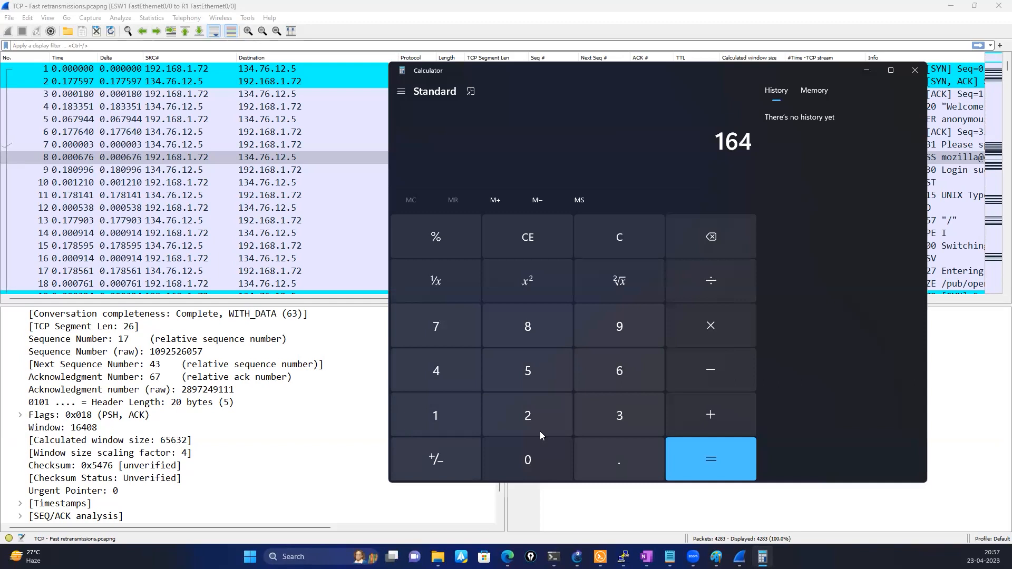
left_click(530, 328)
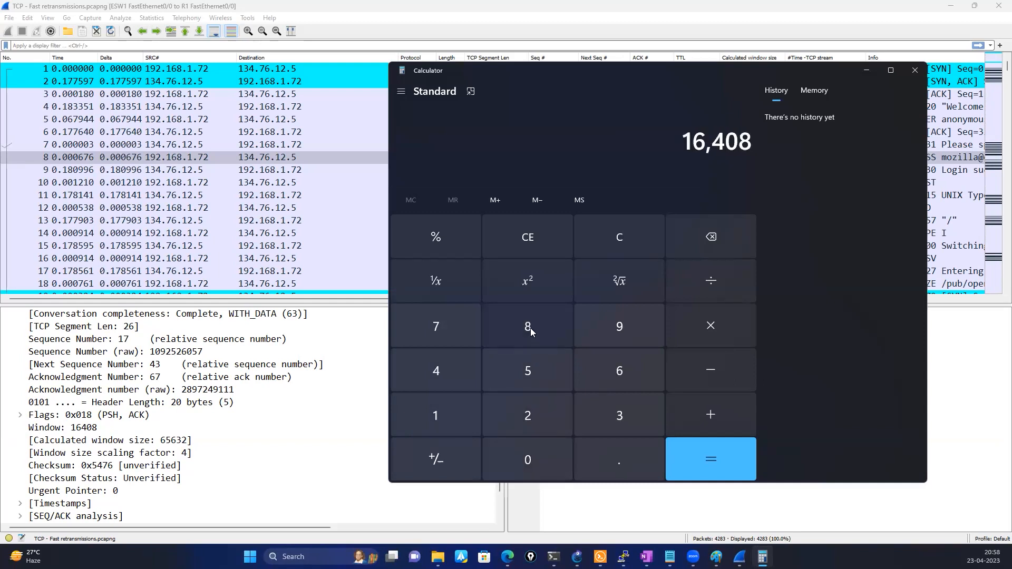
left_click(710, 327)
left_click(464, 387)
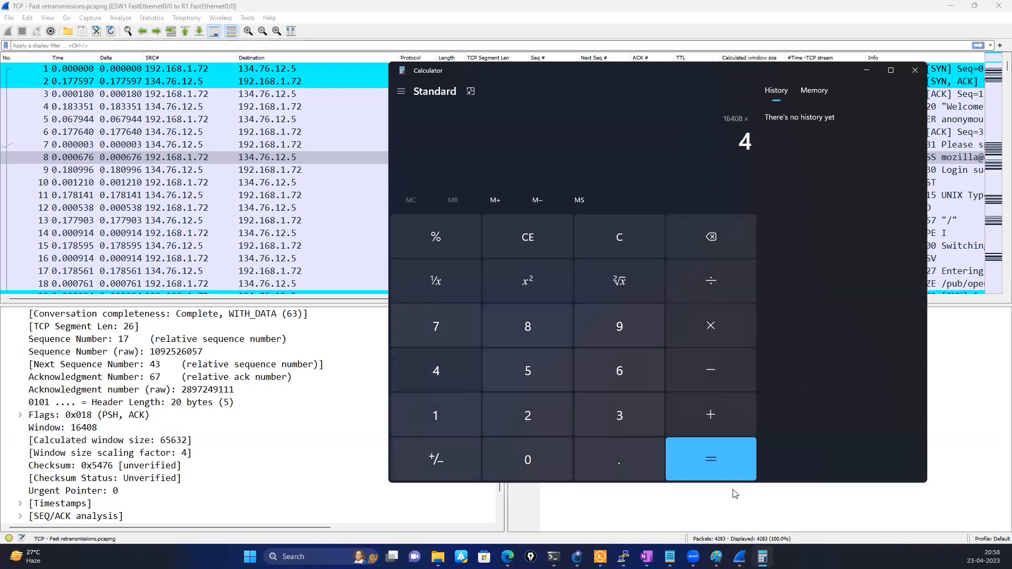
left_click(702, 459)
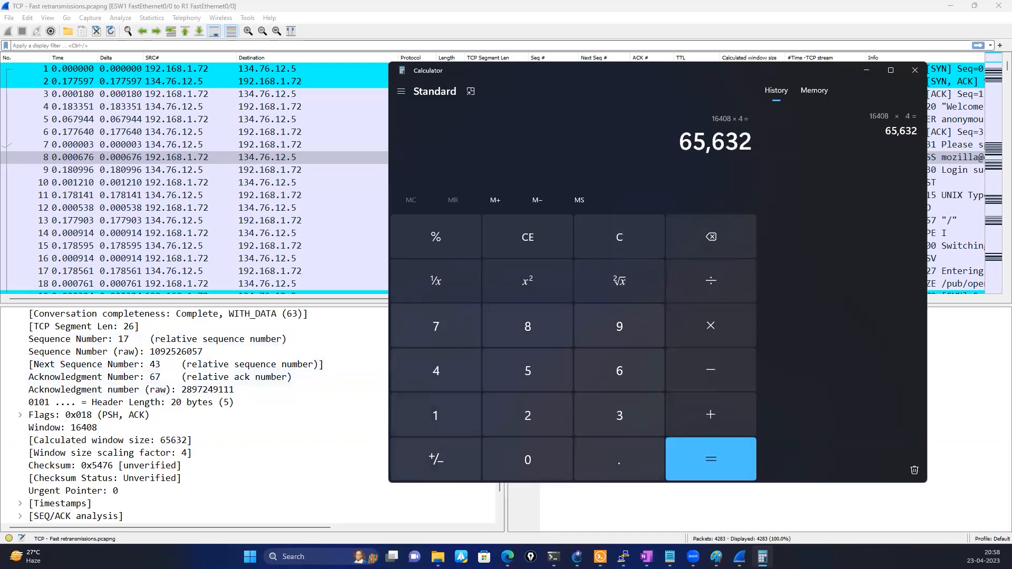
- Mark packet 8's window, calculated window size and scaling factor with a pink screen pen, and minimize Calculator
mouse_move(155, 423)
left_mouse_down()
mouse_move(214, 448)
mouse_move(74, 456)
mouse_move(87, 419)
mouse_move(197, 430)
mouse_move(201, 465)
left_mouse_up()
mouse_move(275, 434)
left_mouse_down()
mouse_move(161, 406)
mouse_move(93, 433)
left_mouse_up()
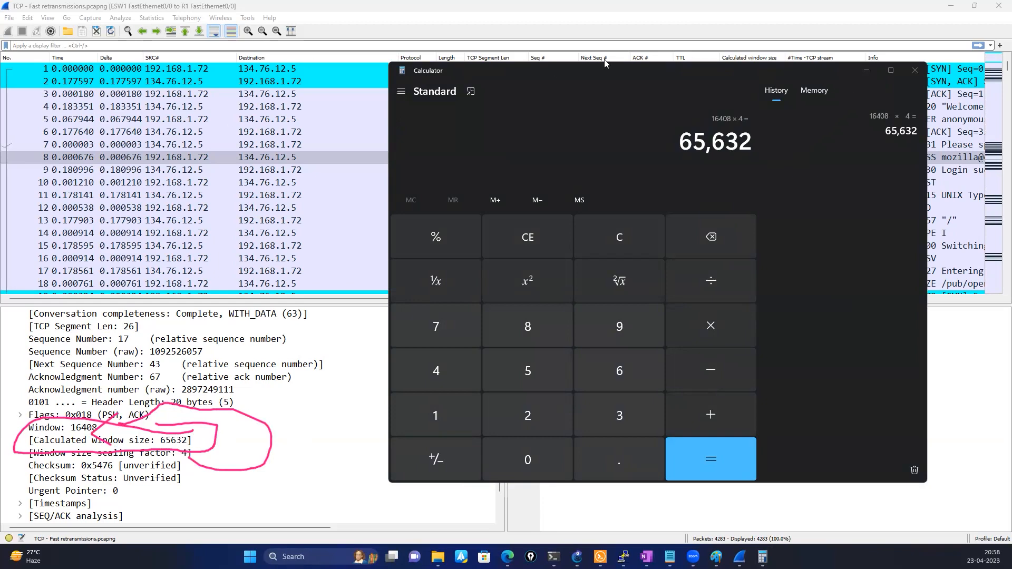
left_click(867, 71)
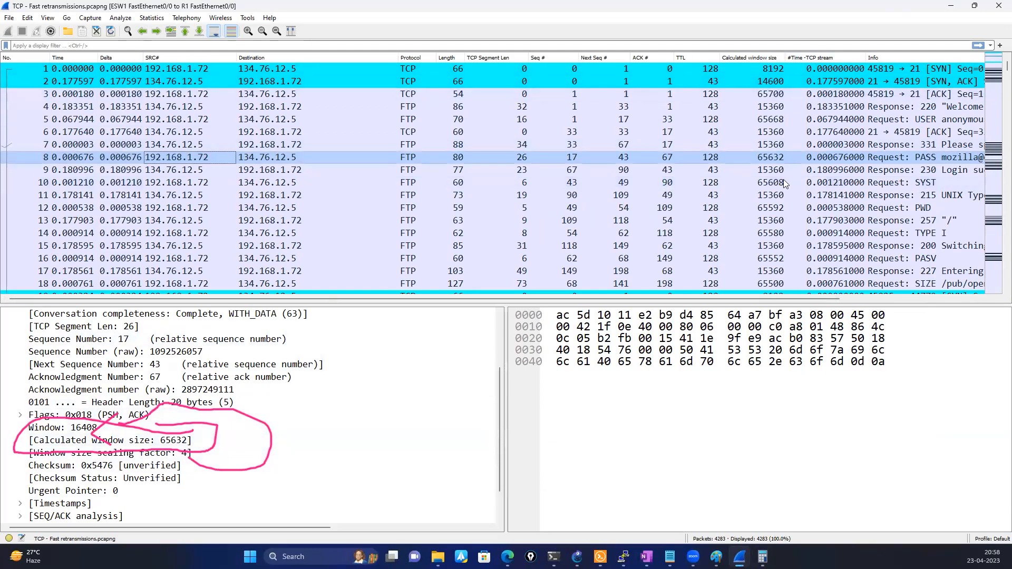
- Inspect packet 39's window fields, clear the pen marks, and select its TCP SACK option
scroll(781, 207, "down", 8)
scroll(781, 211, "down", 3)
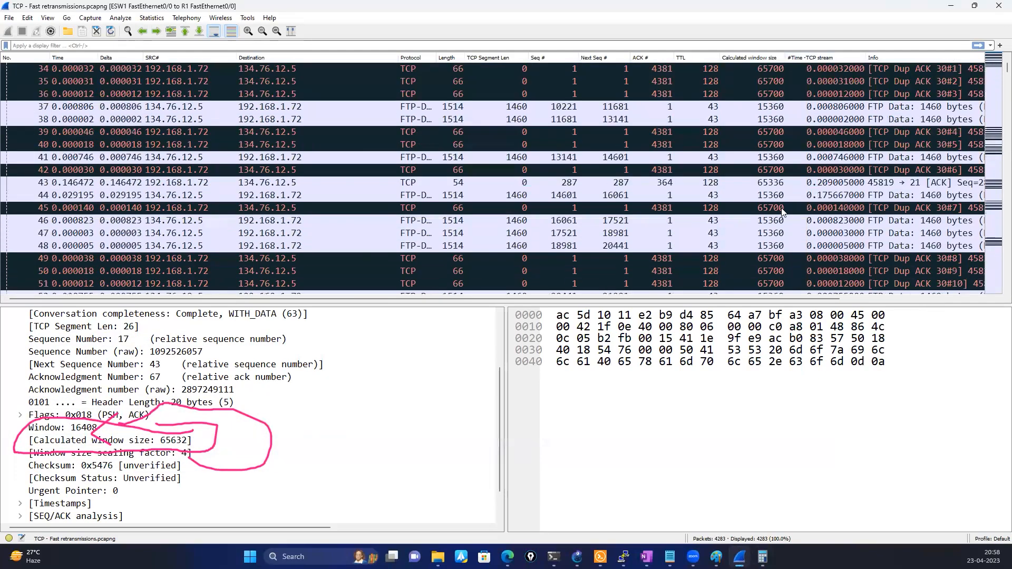
scroll(782, 211, "down", 2)
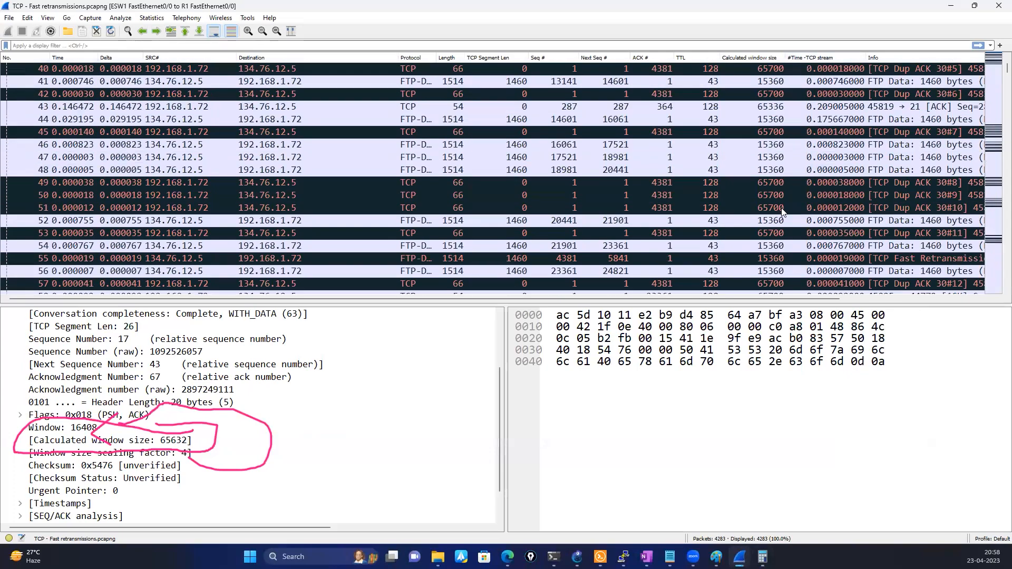
scroll(782, 211, "up", 1)
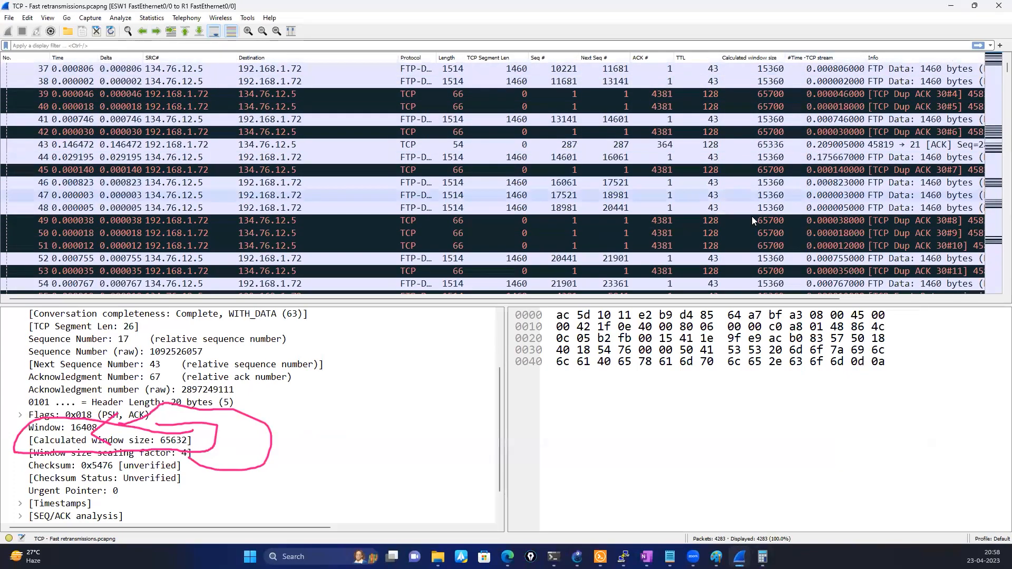
left_click(768, 94)
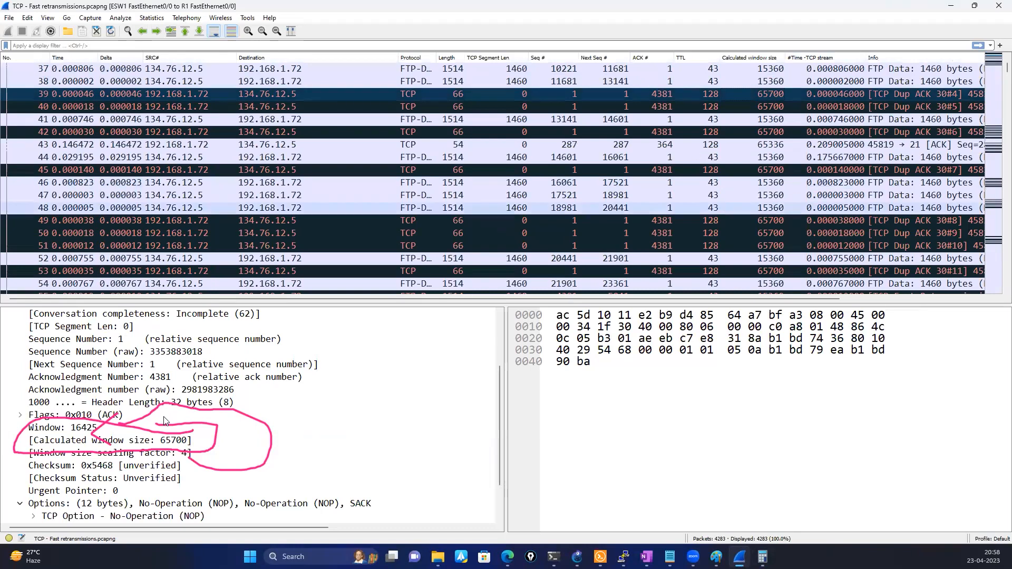
key("Escape")
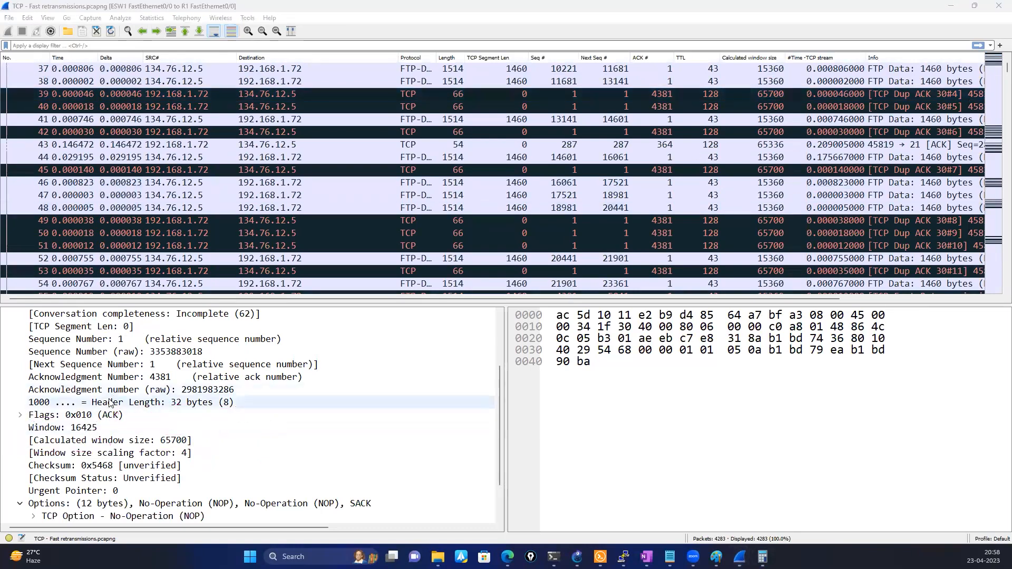
scroll(112, 402, "down", 2)
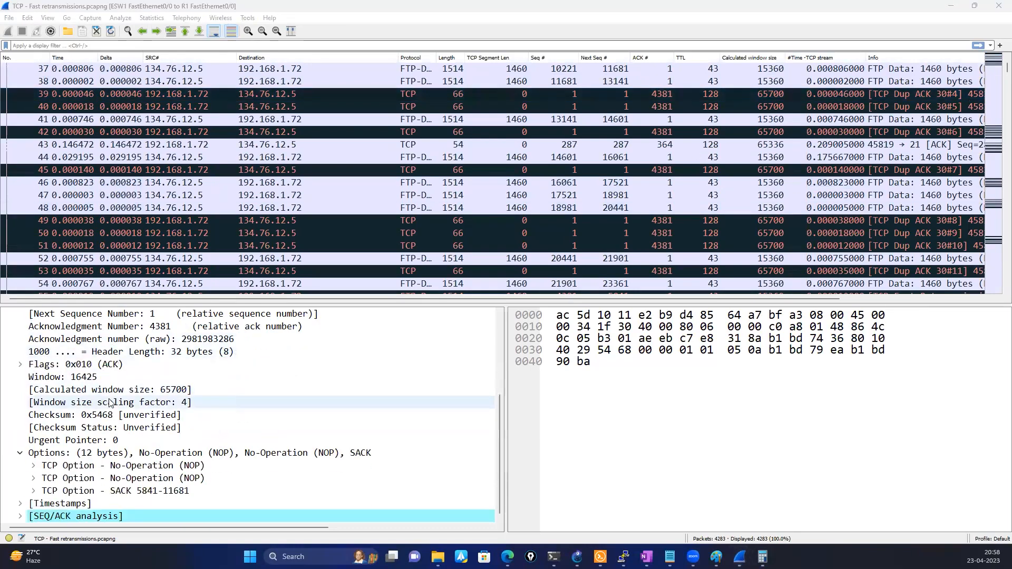
left_click(132, 491)
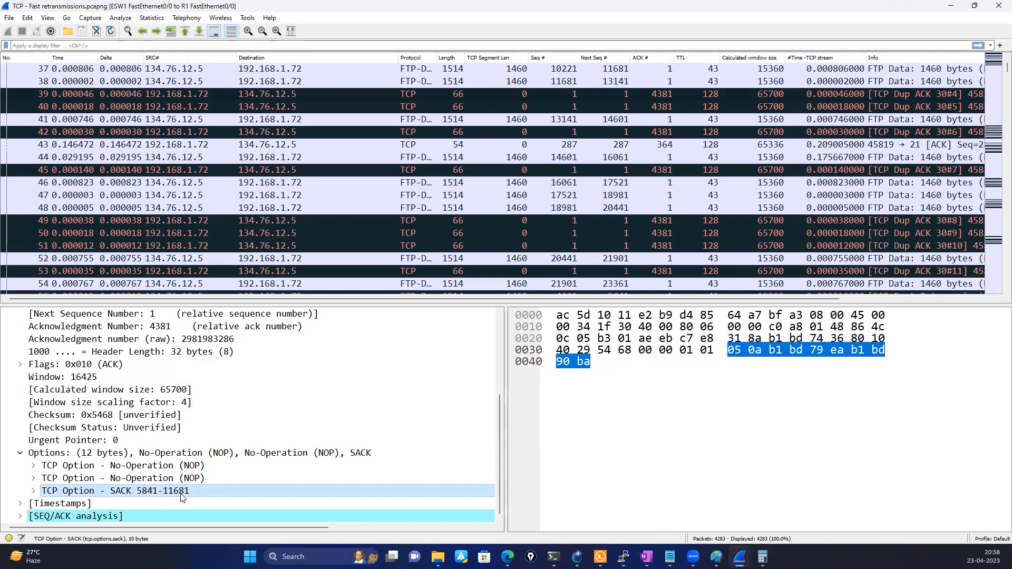
- Select packet 31, flagged TCP Previous segment not captured, and circle its sequence number with the pink screen pen
scroll(382, 210, "up", 2)
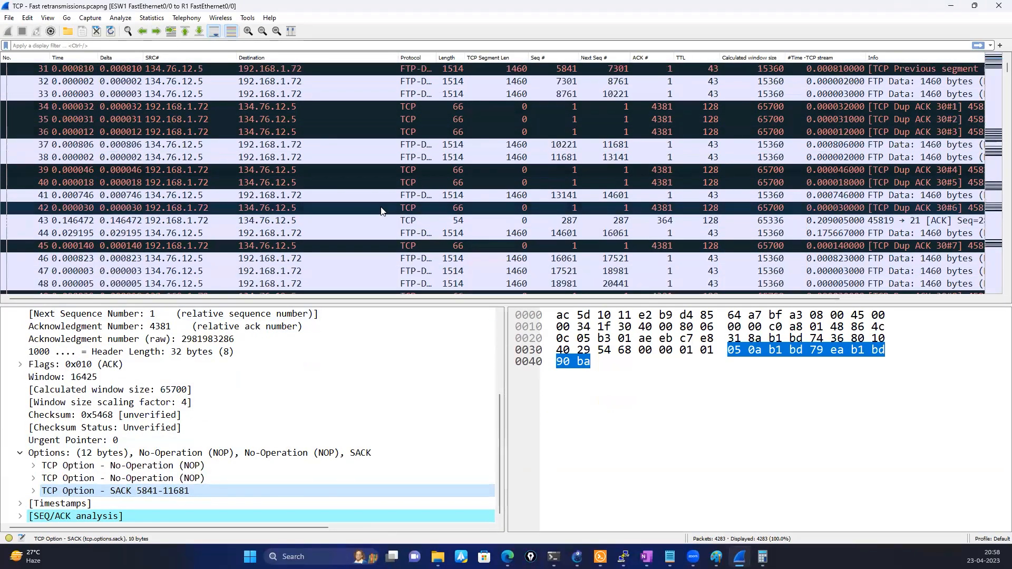
scroll(382, 211, "up", 2)
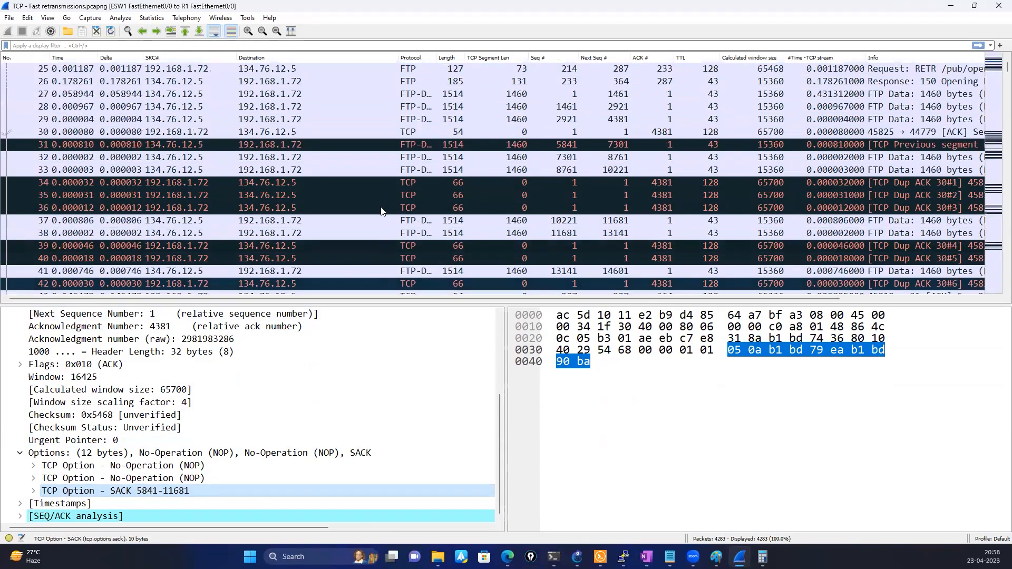
scroll(382, 211, "up", 8)
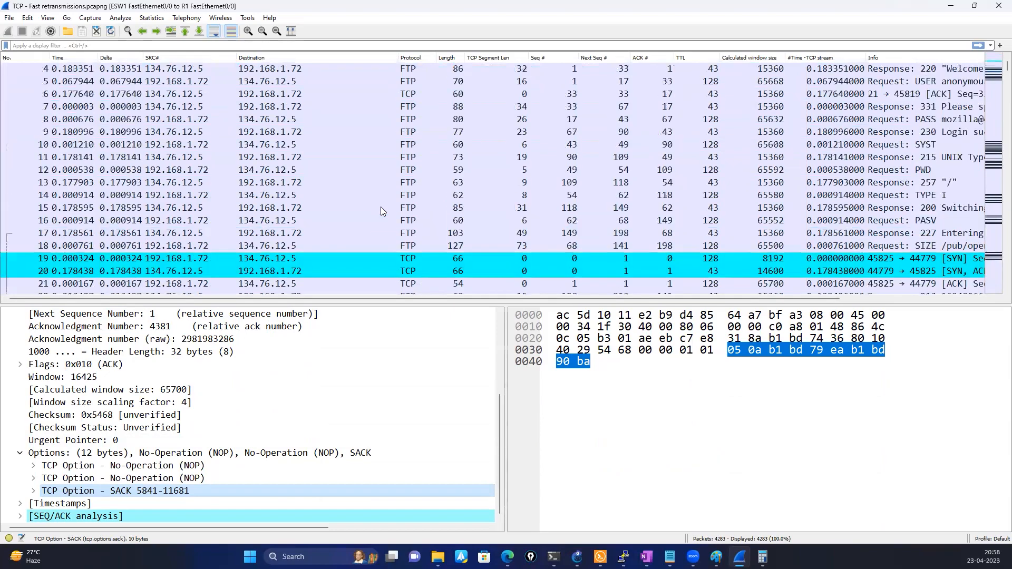
scroll(382, 211, "down", 8)
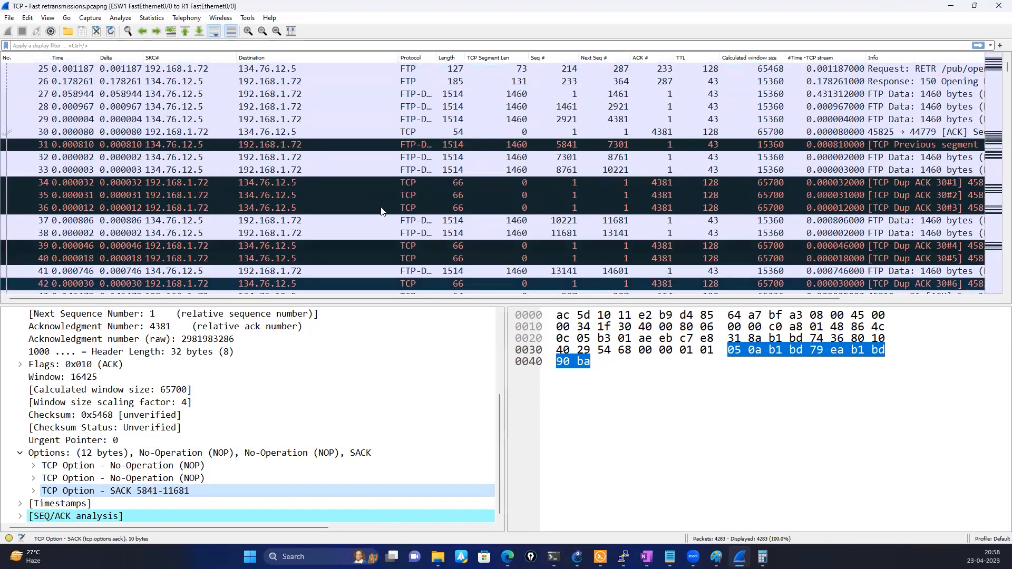
scroll(382, 211, "up", 2)
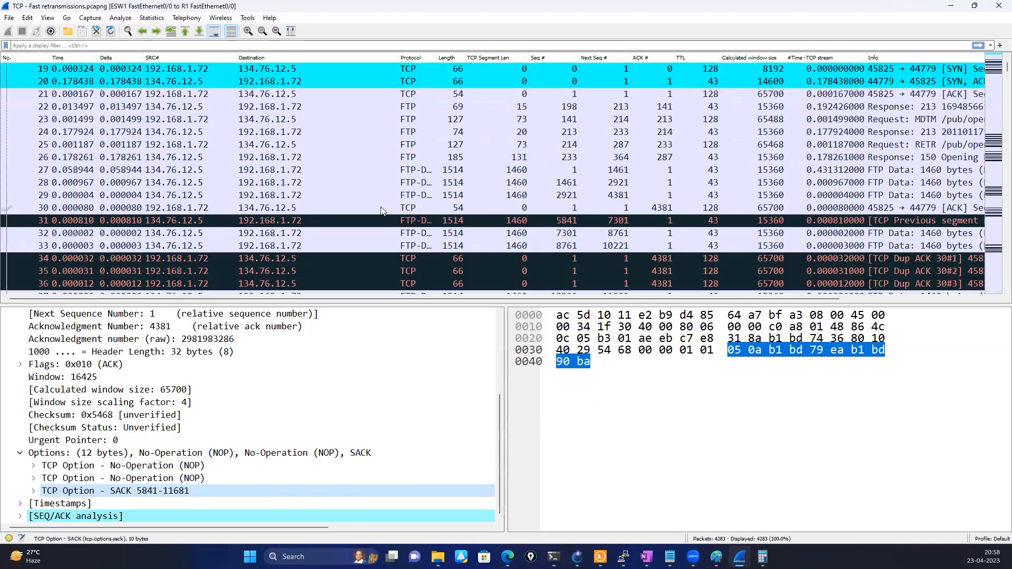
scroll(382, 211, "down", 4)
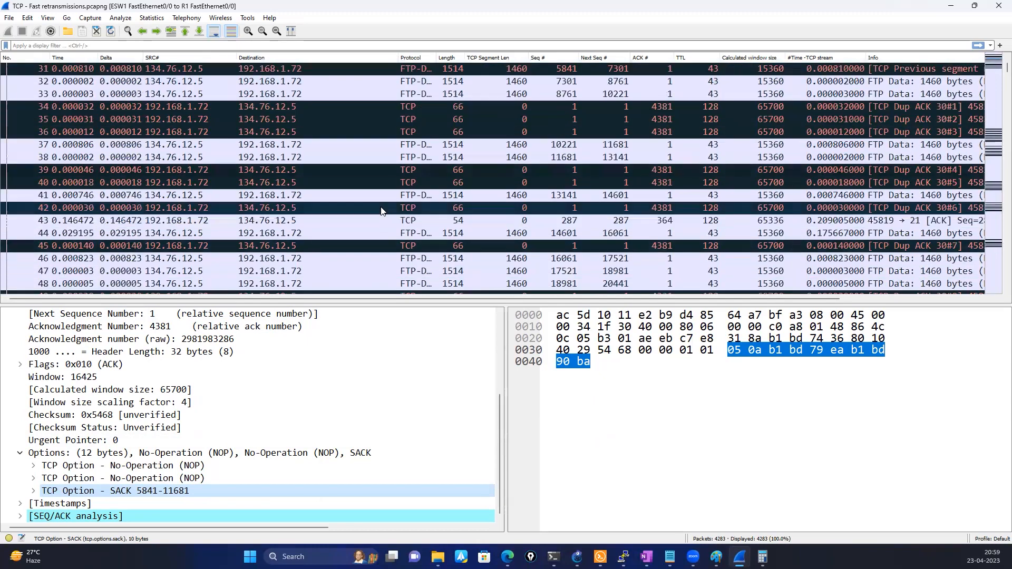
left_click(510, 71)
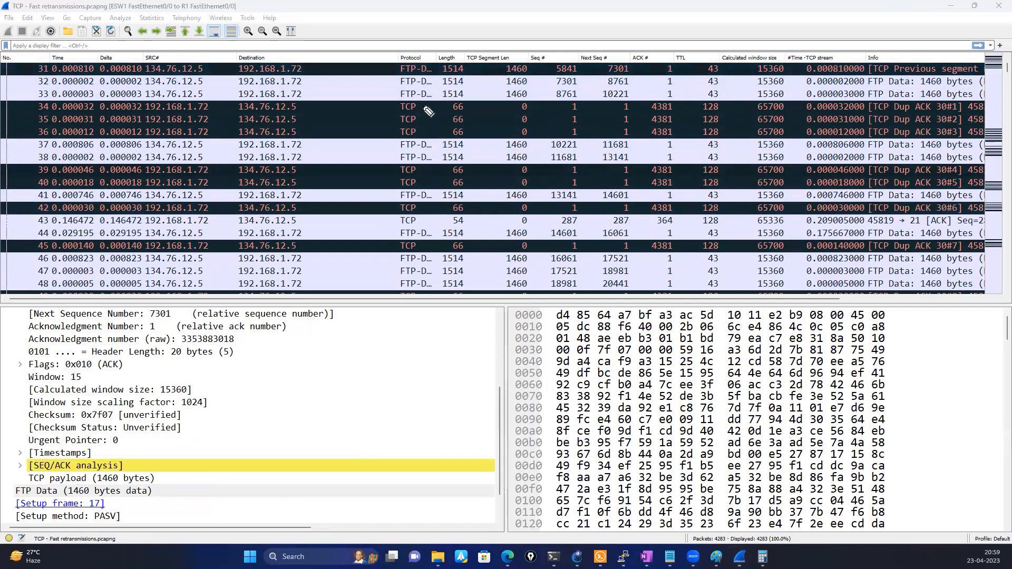
mouse_move(570, 57)
left_mouse_down()
mouse_move(548, 79)
mouse_move(581, 73)
mouse_move(568, 53)
left_mouse_up()
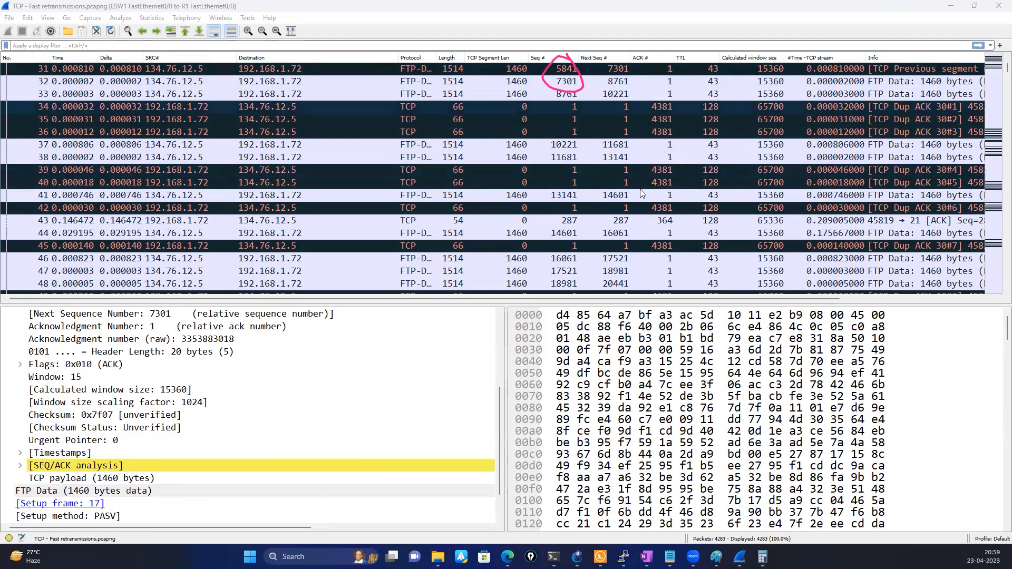
- Read packet 31's full Info text and return to the original column view
left_click(164, 72)
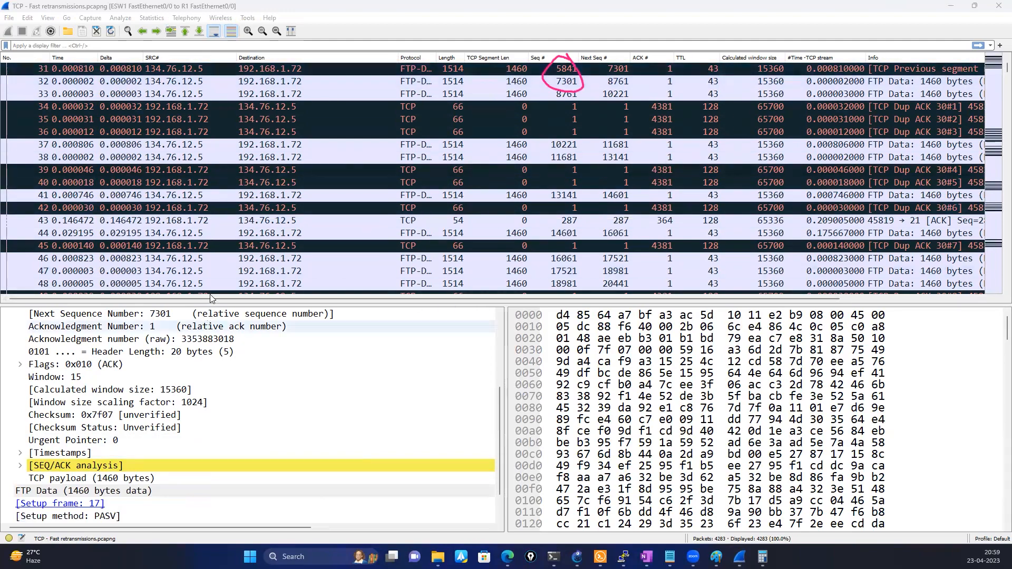
left_click_drag(306, 298, 405, 298)
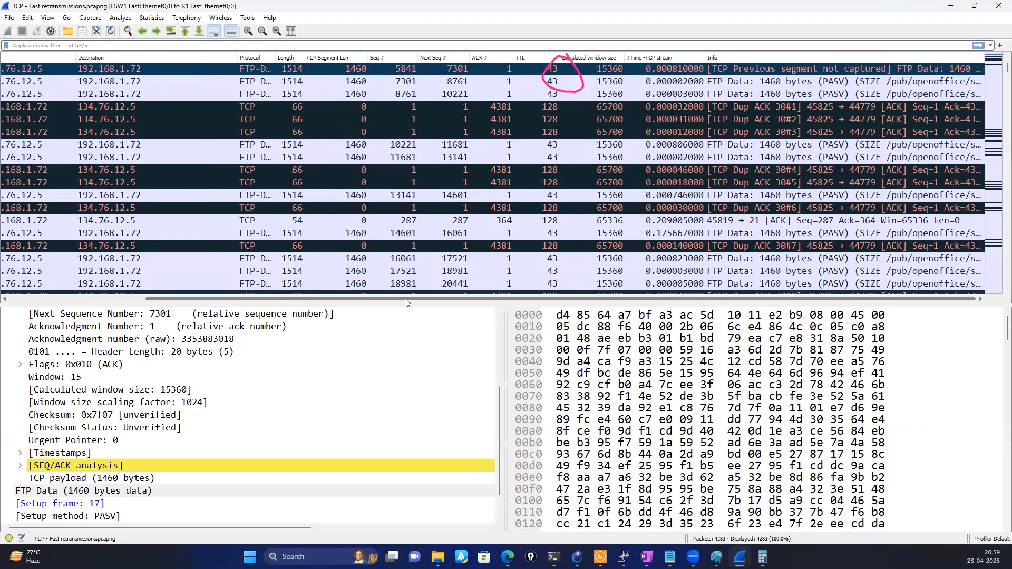
left_click_drag(405, 298, 193, 283)
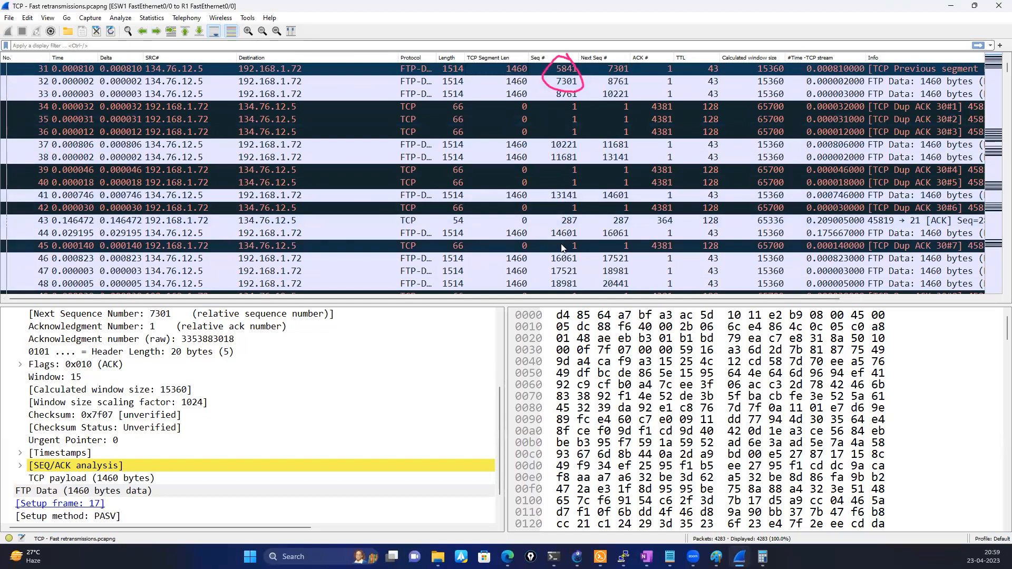
- Examine the duplicate ACKs and fast retransmissions in the packets up to about number 210, and clear the pen mark
scroll(562, 248, "down", 1)
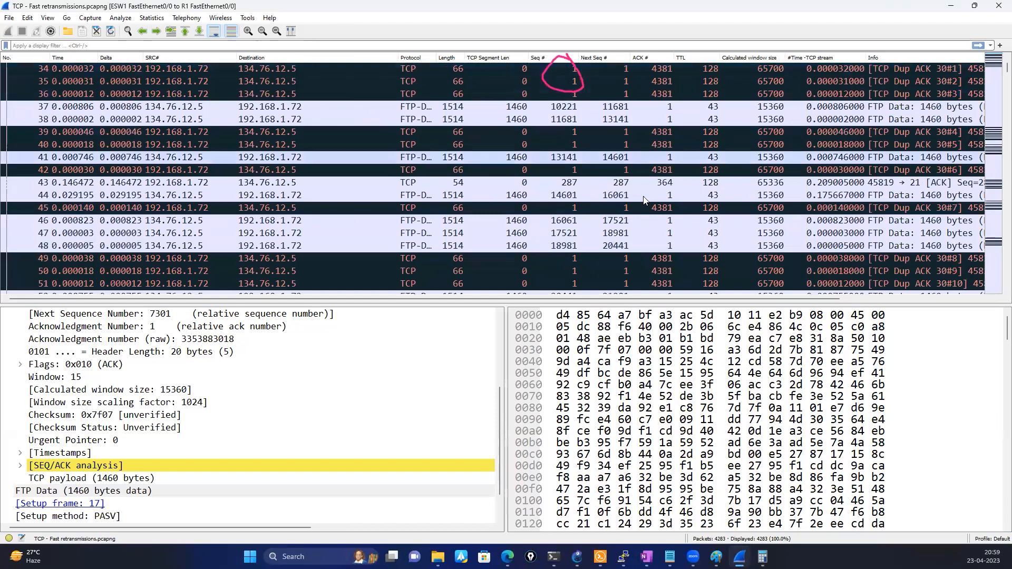
scroll(643, 200, "down", 1)
scroll(644, 200, "down", 5)
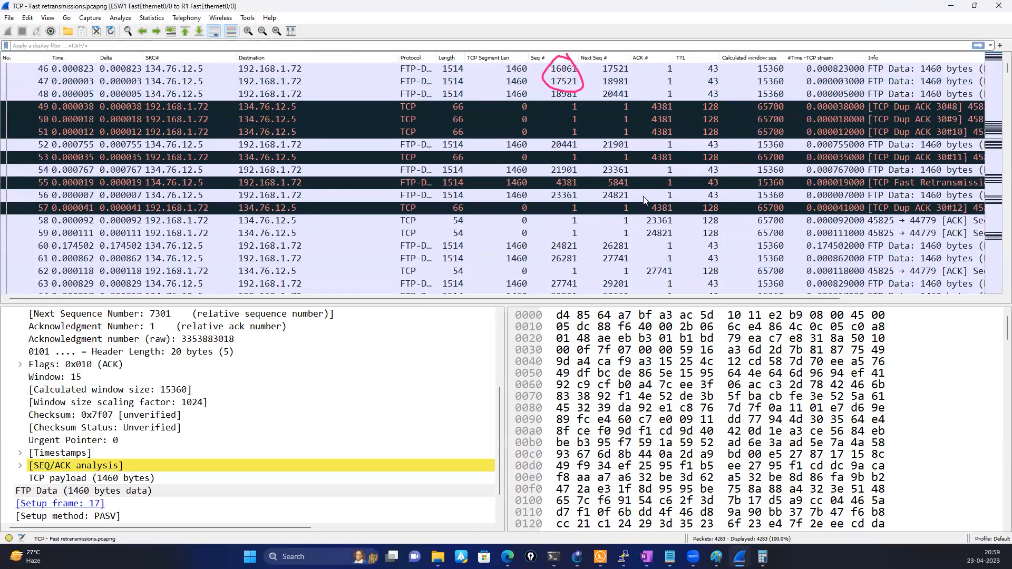
scroll(645, 199, "down", 1)
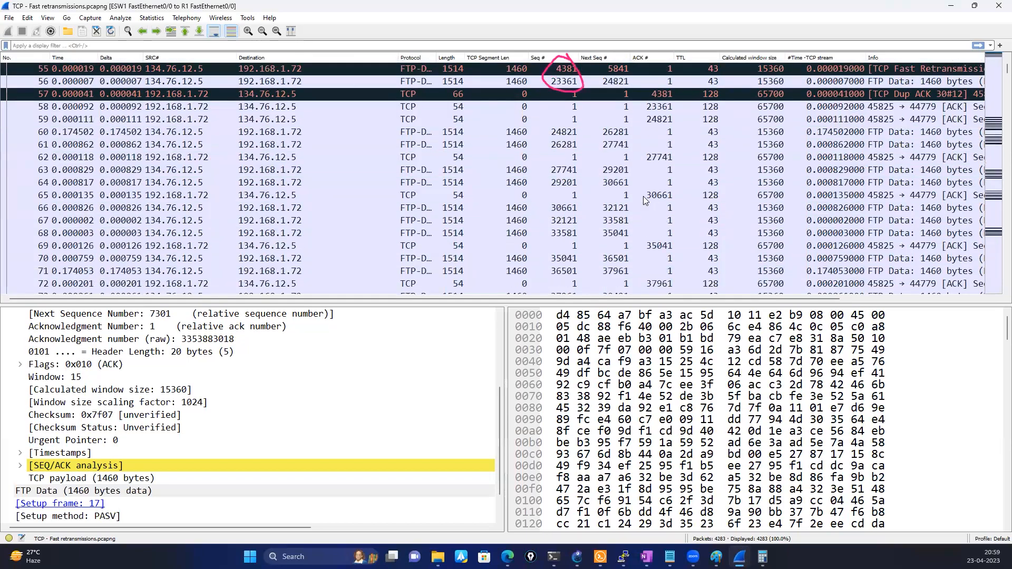
scroll(644, 200, "down", 20)
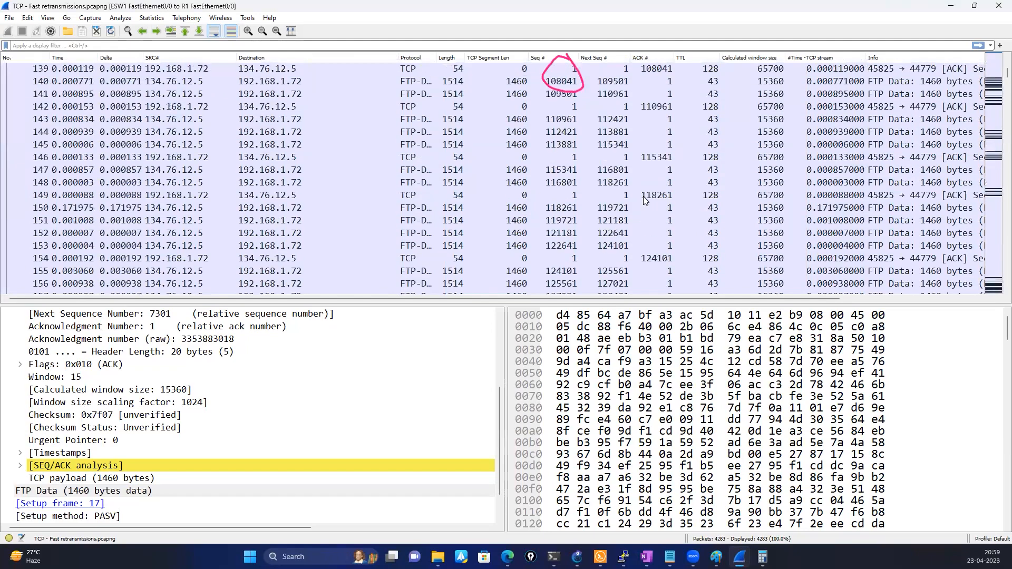
scroll(643, 199, "down", 14)
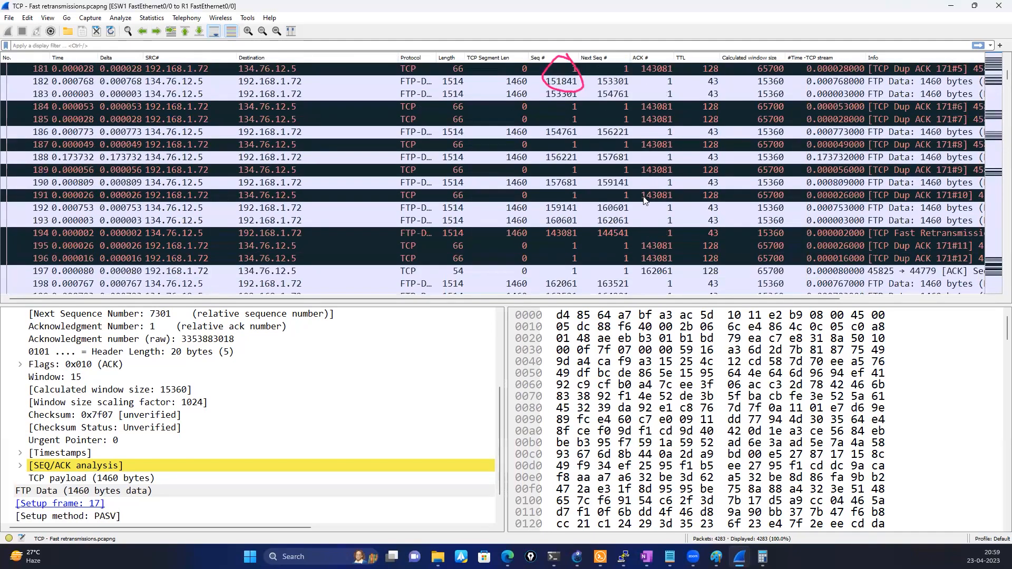
scroll(645, 199, "down", 4)
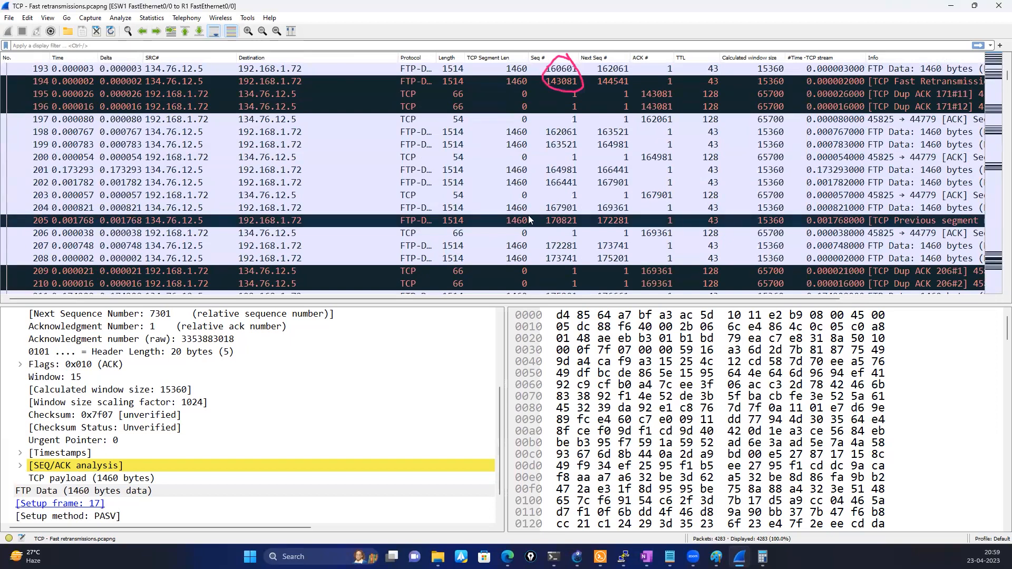
left_click(309, 214)
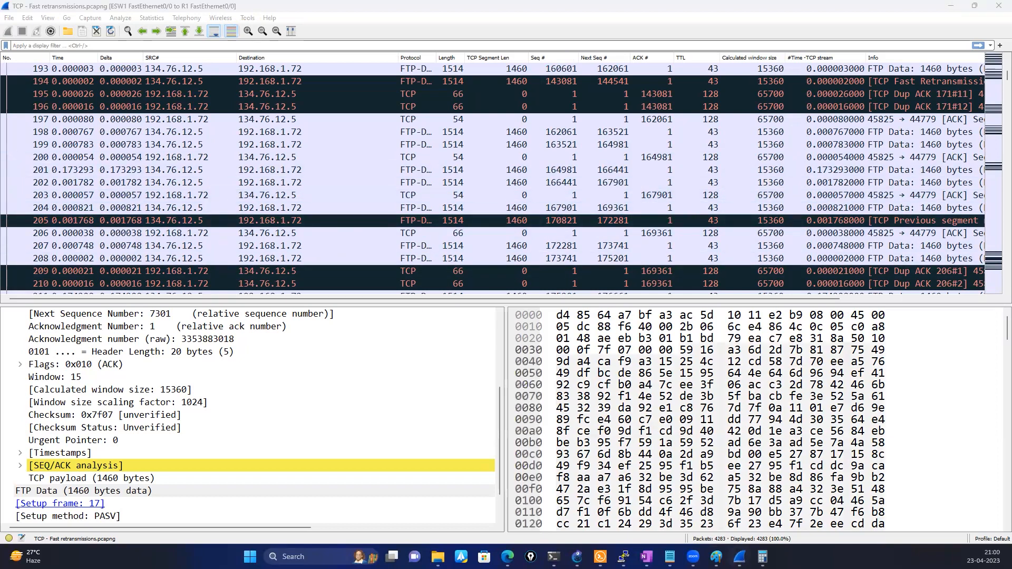
- Switch to OneNote and review the Dup acks - fast Retransmission page down to the section on 3 duplicate acknowledgements
left_click(669, 556)
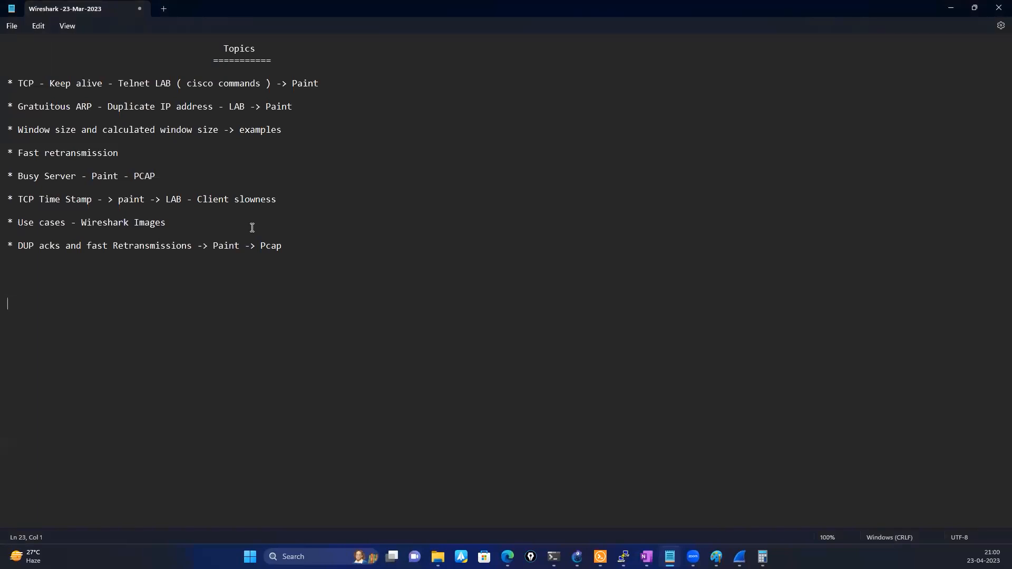
left_click(647, 556)
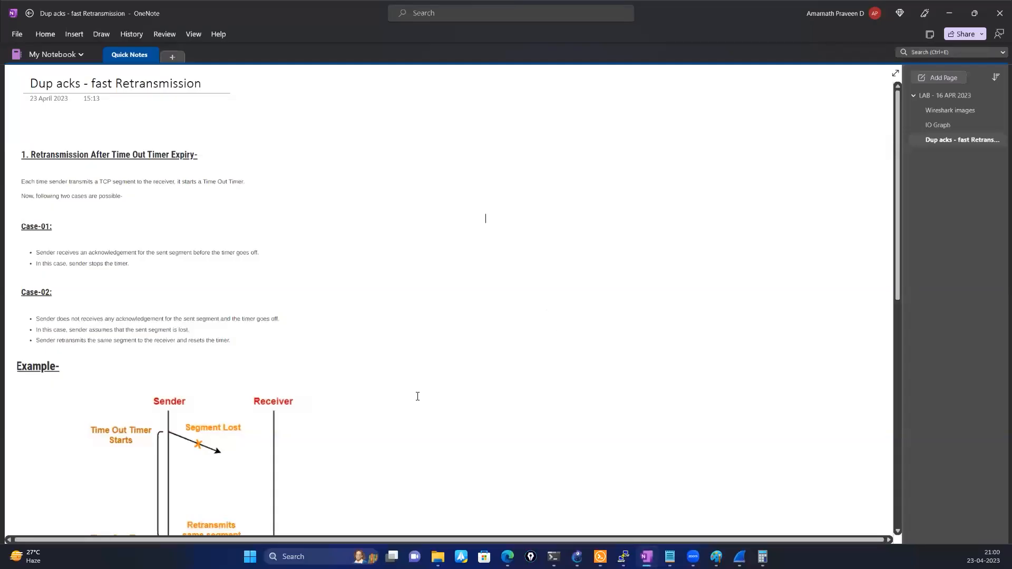
scroll(418, 397, "down", 5)
scroll(398, 402, "down", 6)
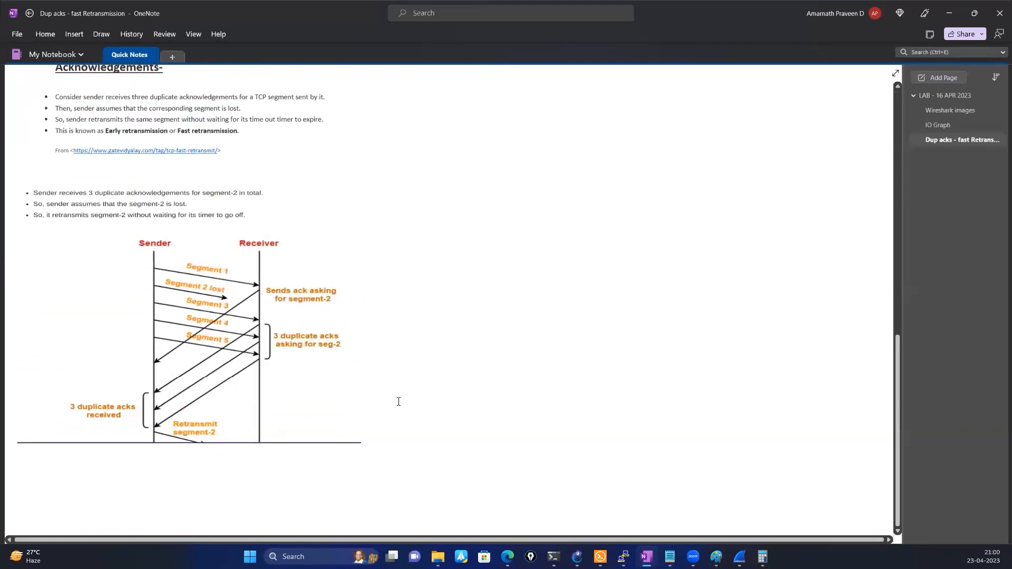
scroll(398, 402, "up", 12)
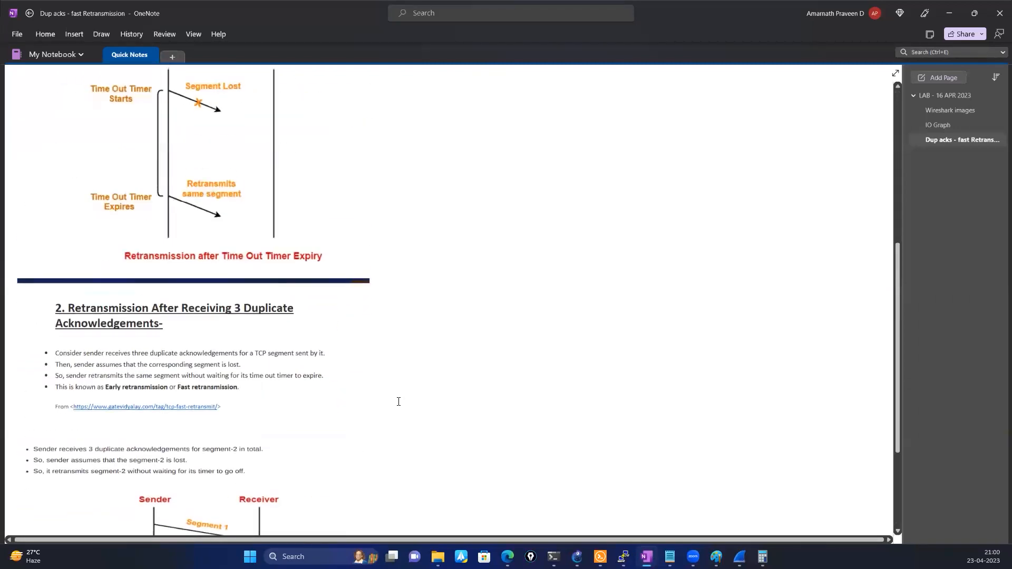
scroll(399, 401, "down", 5)
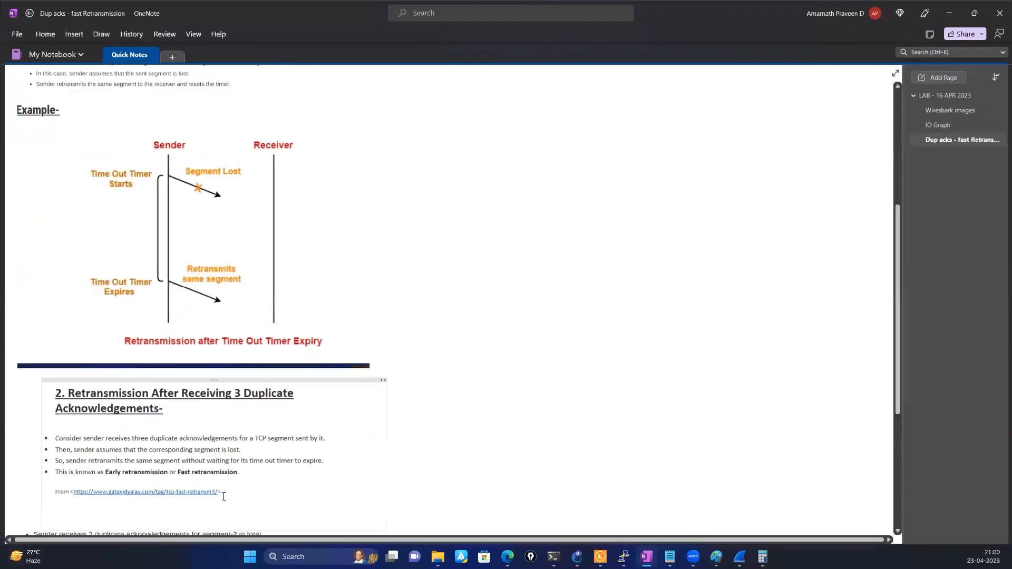
- Copy the gatevidyalay.com tcp-fast-retransmit source link from the section on retransmission after 3 duplicate acknowledgements
triple_click(145, 494)
double_click(101, 493)
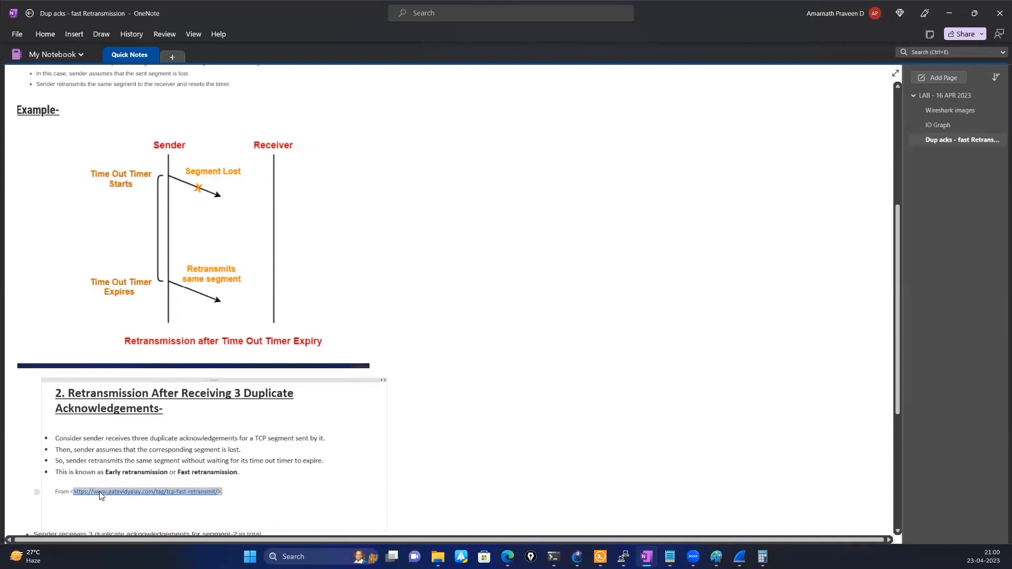
right_click(104, 493)
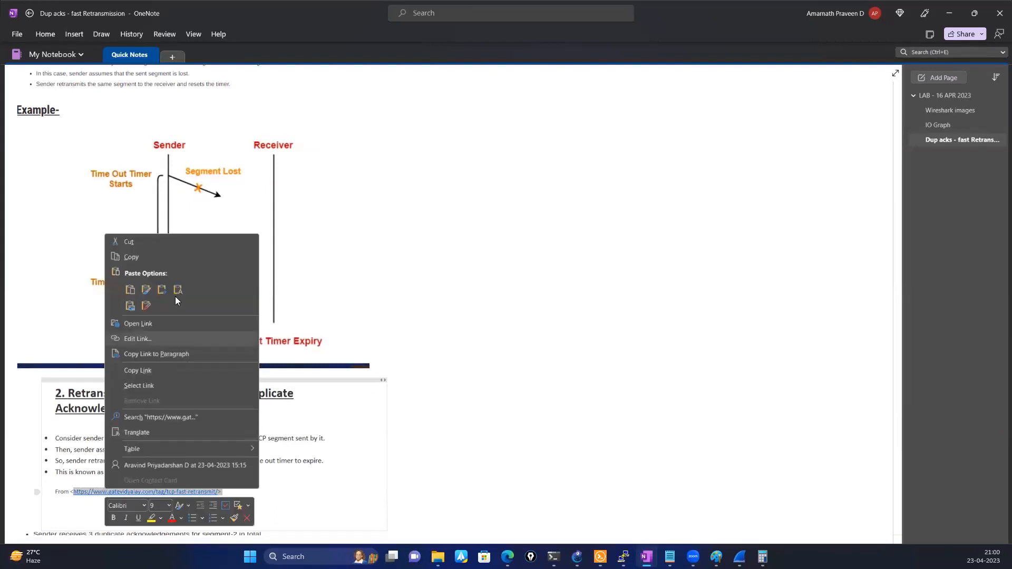
left_click(157, 256)
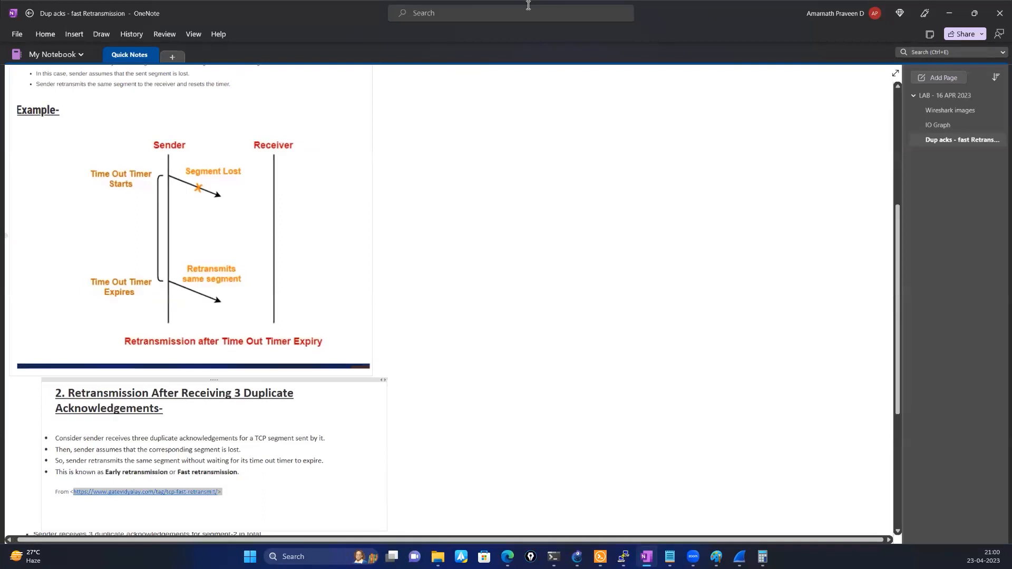
left_click(483, 331)
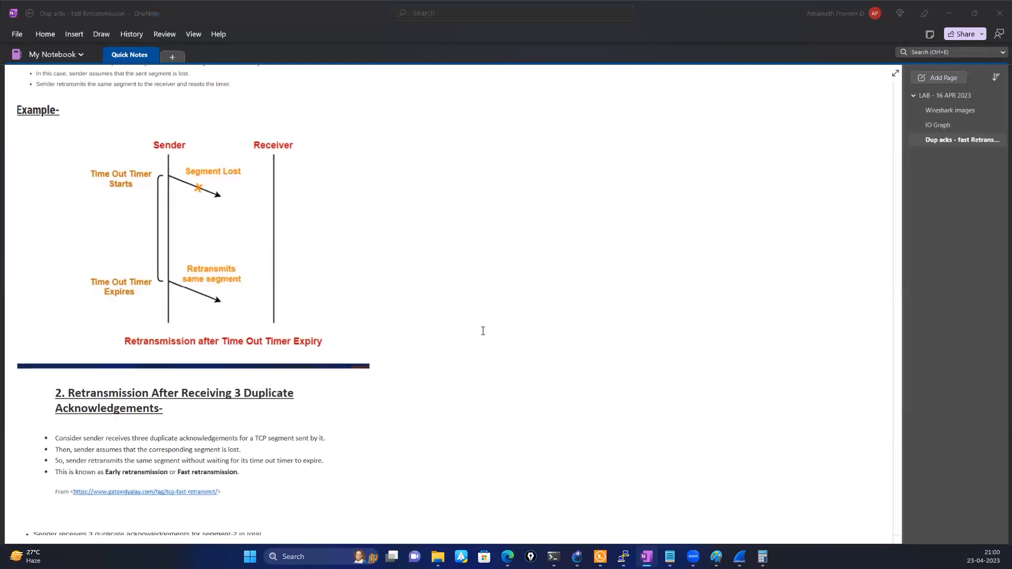
left_click(773, 339)
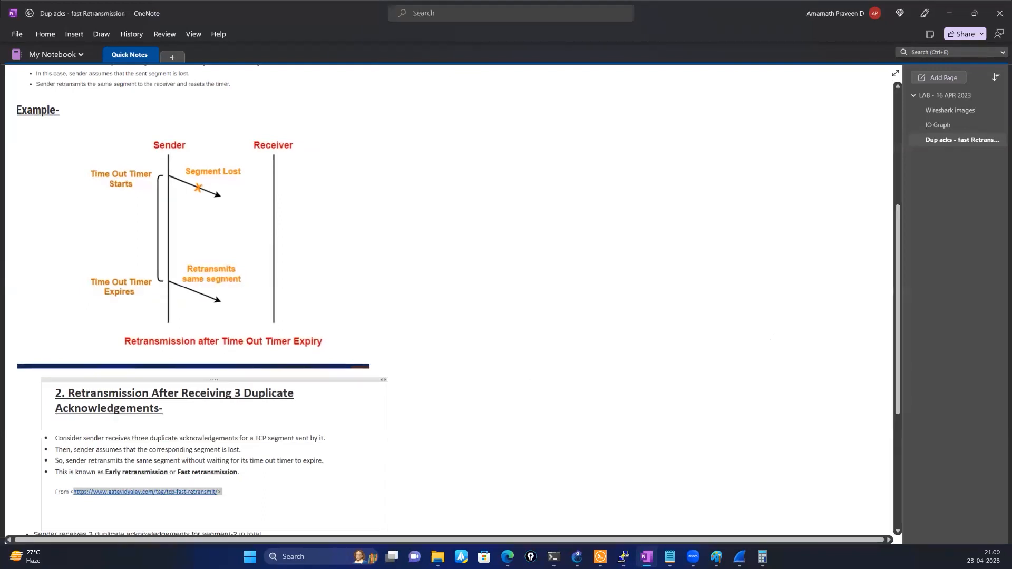
left_click(538, 182)
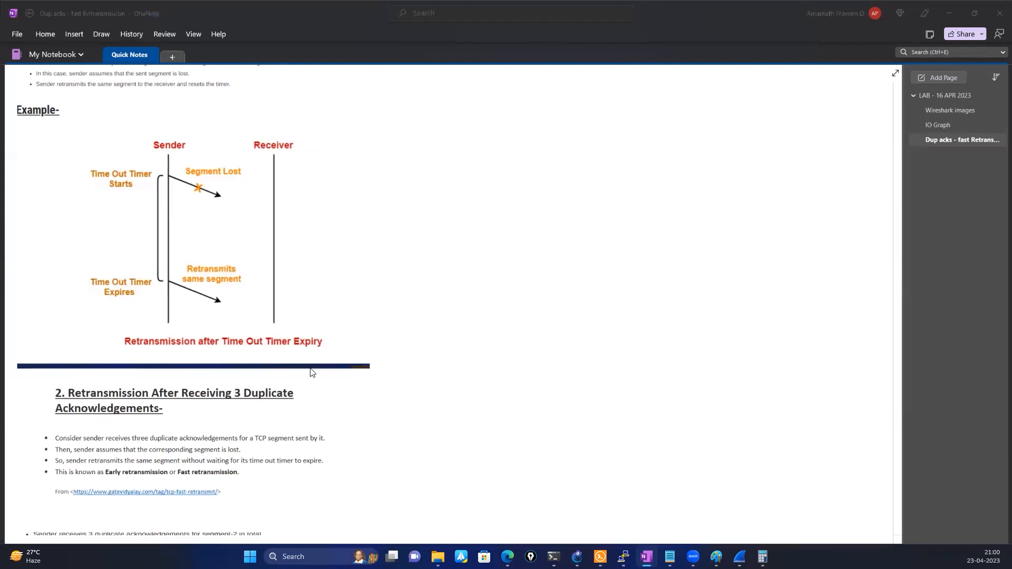
scroll(314, 367, "down", 2)
scroll(312, 370, "up", 5)
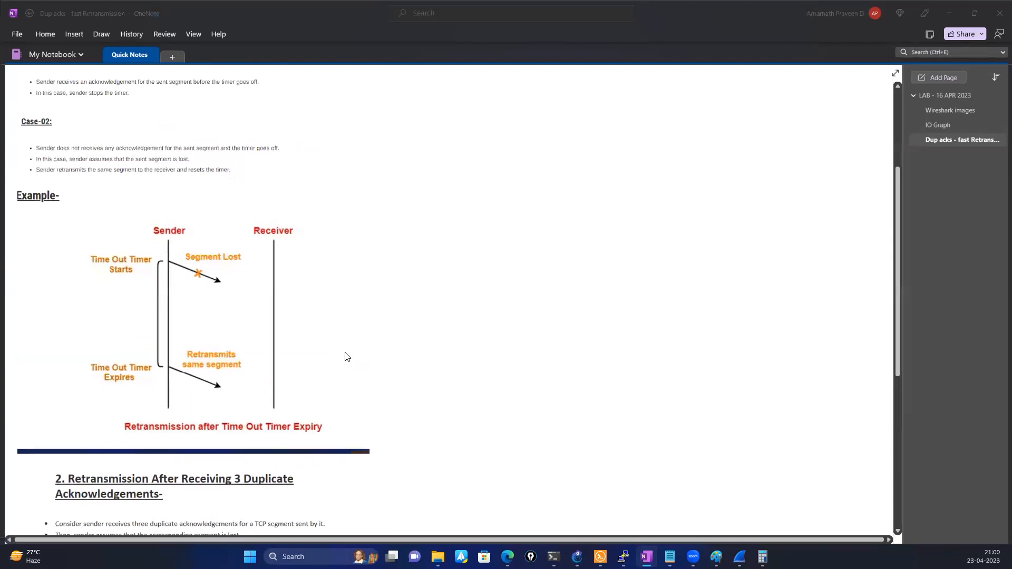
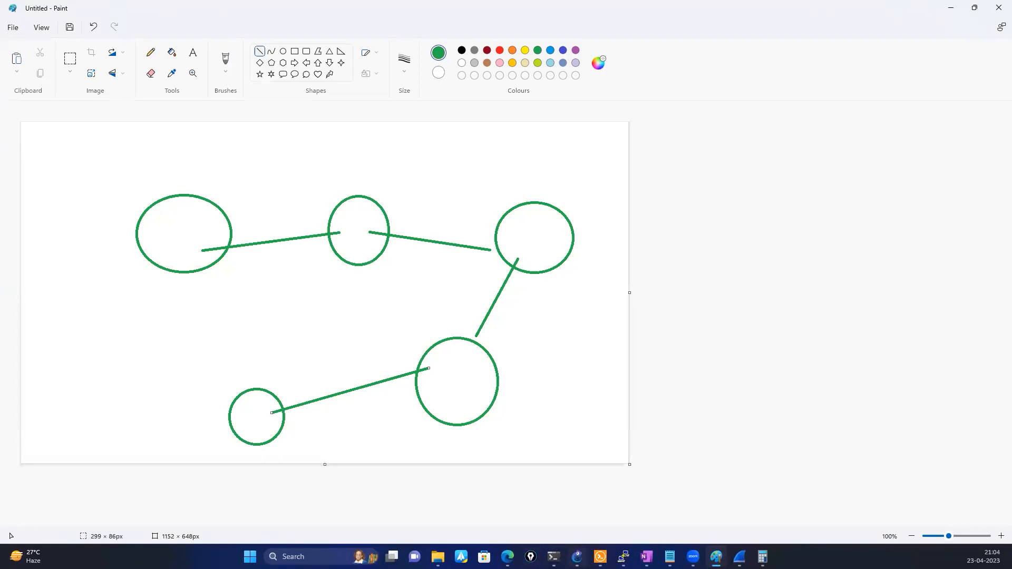
- Switch to the R1 console in Solar-PuTTY, clear the pending command and run show ip interface brief
left_click(600, 557)
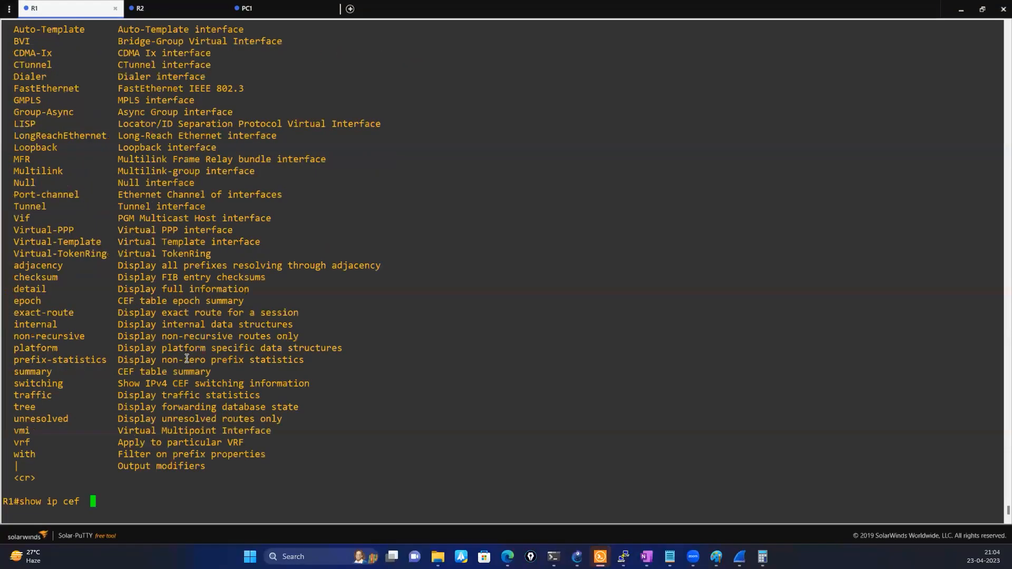
key("BackSpace")
key("BackSpace")
key("BackSpace")
key("BackSpace")
key("BackSpace")
key("BackSpace")
key("BackSpace")
key("BackSpace")
key("BackSpace")
key("BackSpace")
key("BackSpace")
key("BackSpace")
type("sho")
key("Tab")
type("ip int")
key("Tab")
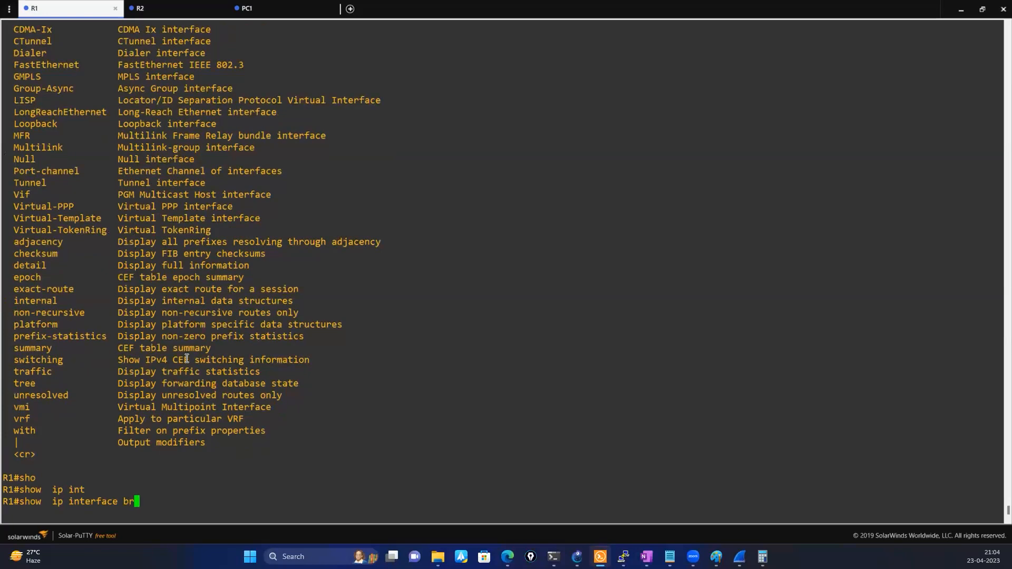
type("br")
key("Tab")
key("Return")
key("Return")
key("Return")
key("Return")
- Display the detailed interface statistics of R1 with show interfaces FastEthernet0/0
type("sh")
key("Tab")
type("o int")
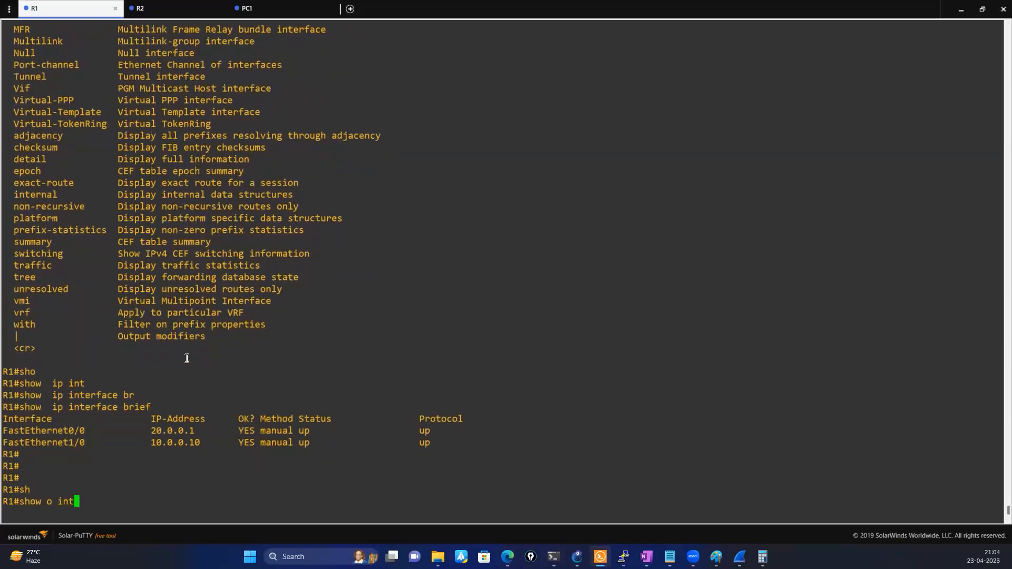
key("Return")
key("BackSpace")
key("BackSpace")
key("BackSpace")
key("BackSpace")
key("BackSpace")
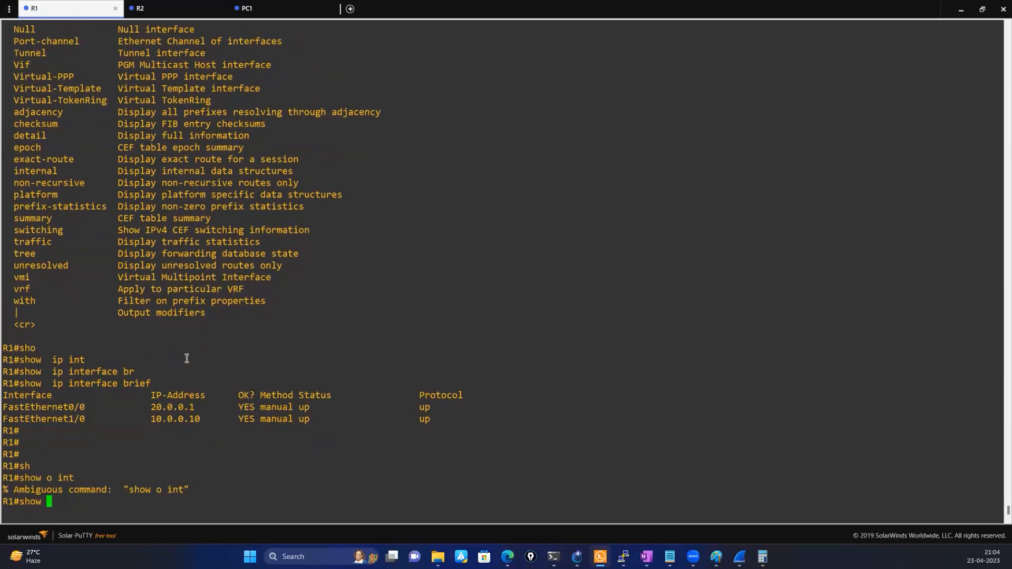
type("int")
key("Tab")
double_click(28, 399)
right_click(81, 376)
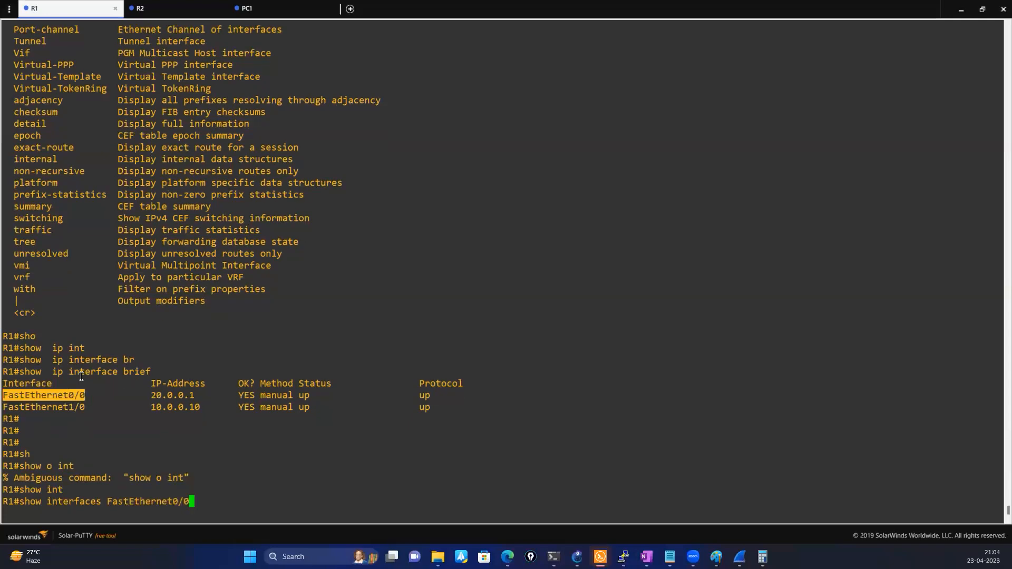
key("Return")
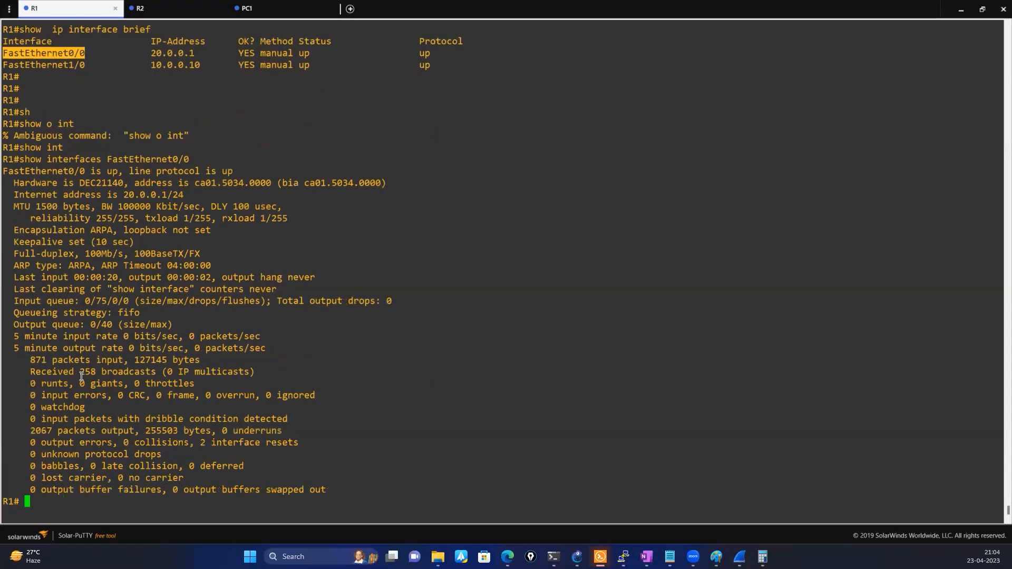
- Highlight the input errors and CRC counters in the FastEthernet0/0 output, and minimise the console to return to Paint
triple_click(28, 443)
left_click_drag(13, 396, 299, 396)
left_click_drag(108, 396, 258, 390)
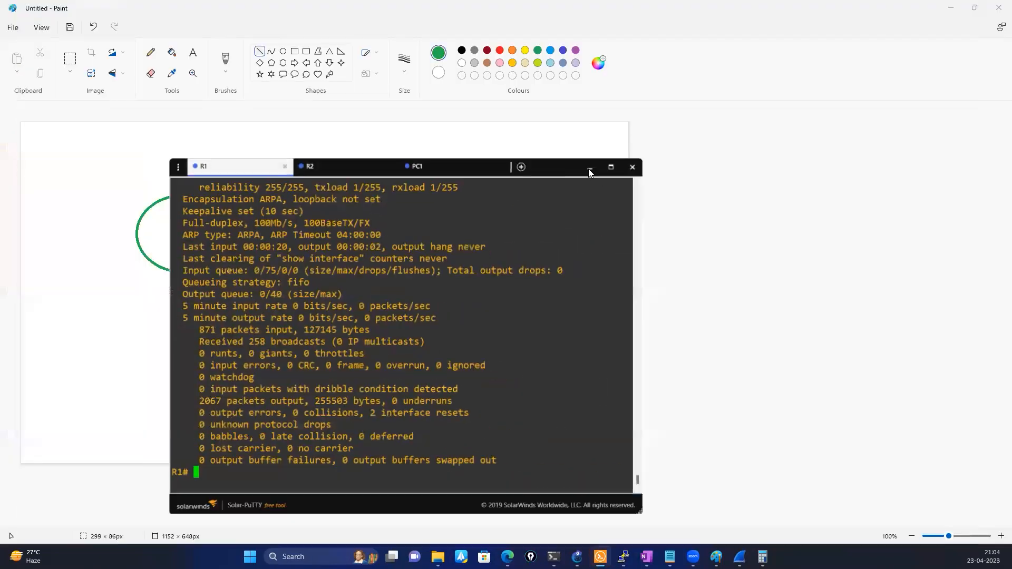
left_click(589, 170)
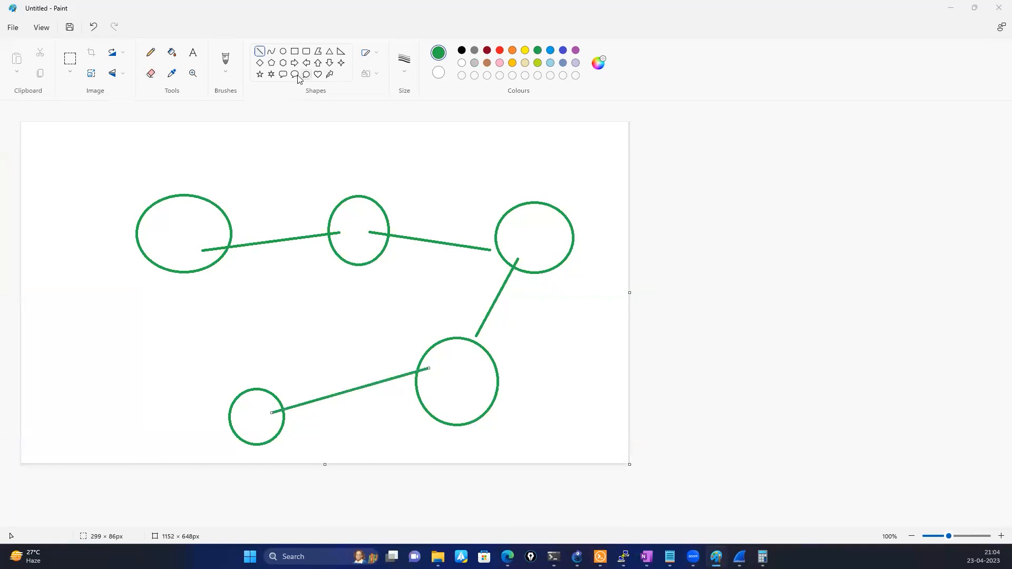
- Draw a small green ellipse on each of the four links between the circles of the network diagram
left_click(284, 51)
left_click_drag(271, 219, 291, 260)
left_click_drag(430, 228, 449, 263)
left_click_drag(481, 299, 501, 319)
left_click_drag(309, 385, 335, 416)
left_click(336, 402)
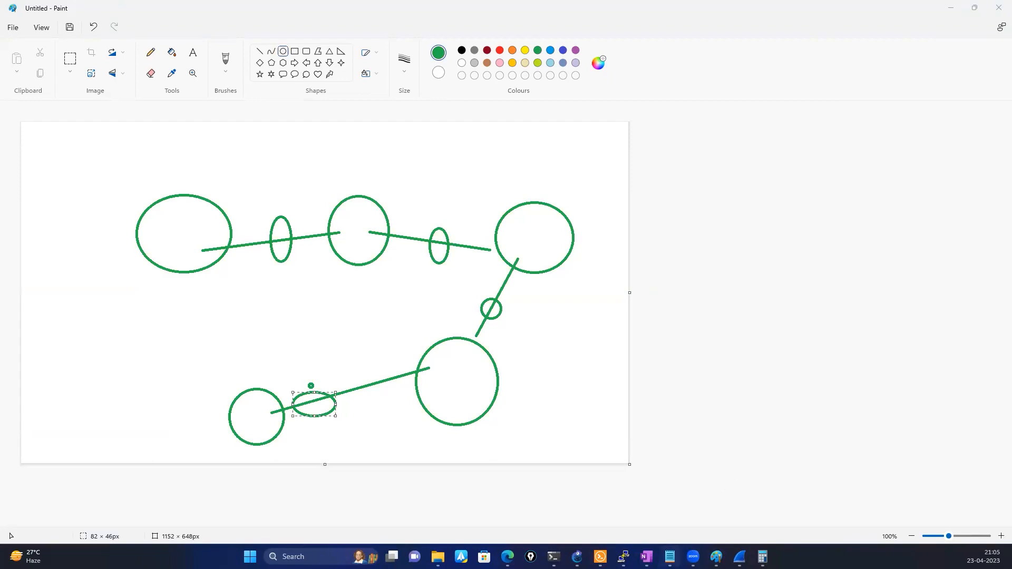
- Check the topics list in Notepad, and return to Paint to erase the whole network drawing
left_click(670, 556)
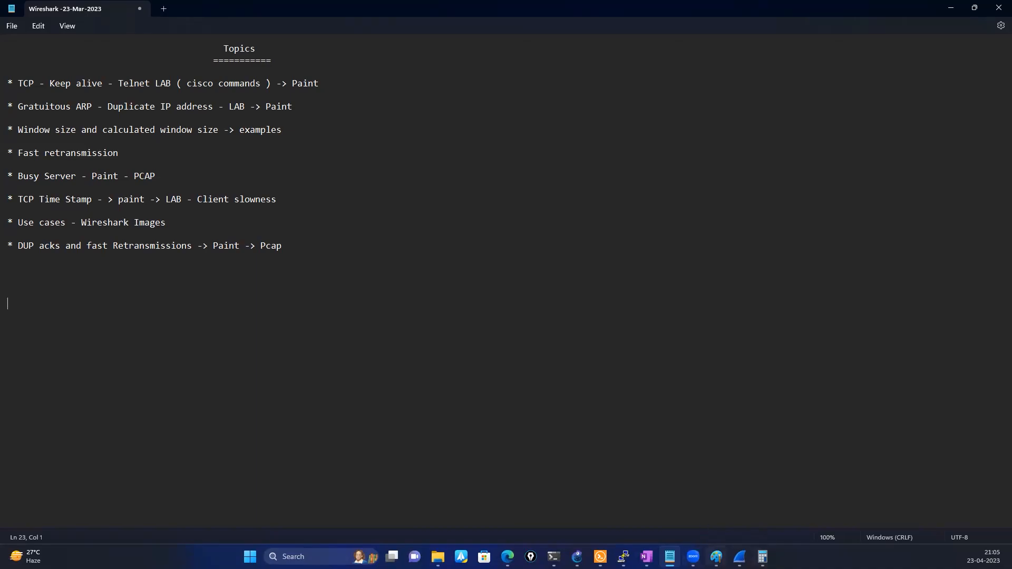
left_click(716, 556)
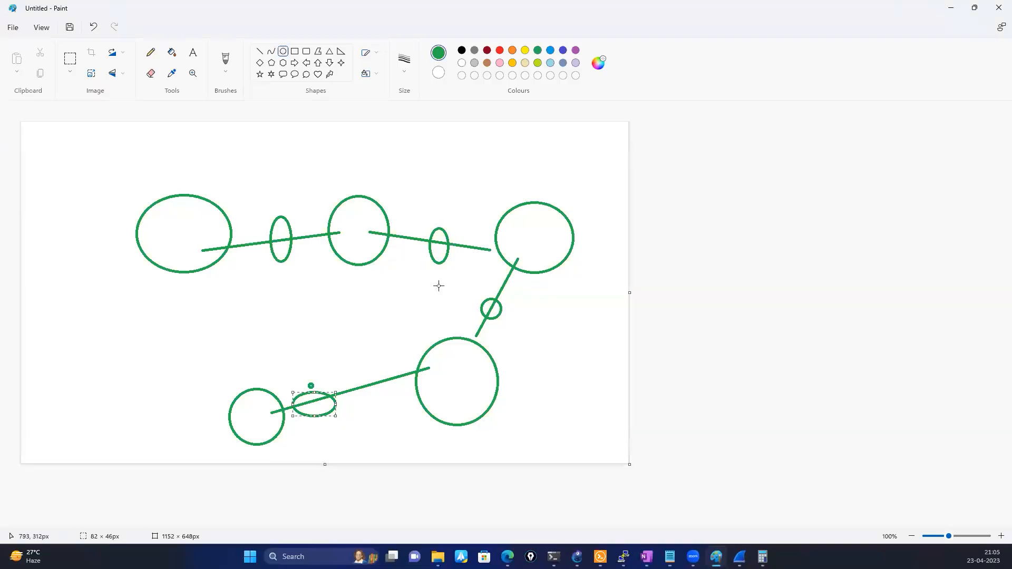
key("ctrl+a")
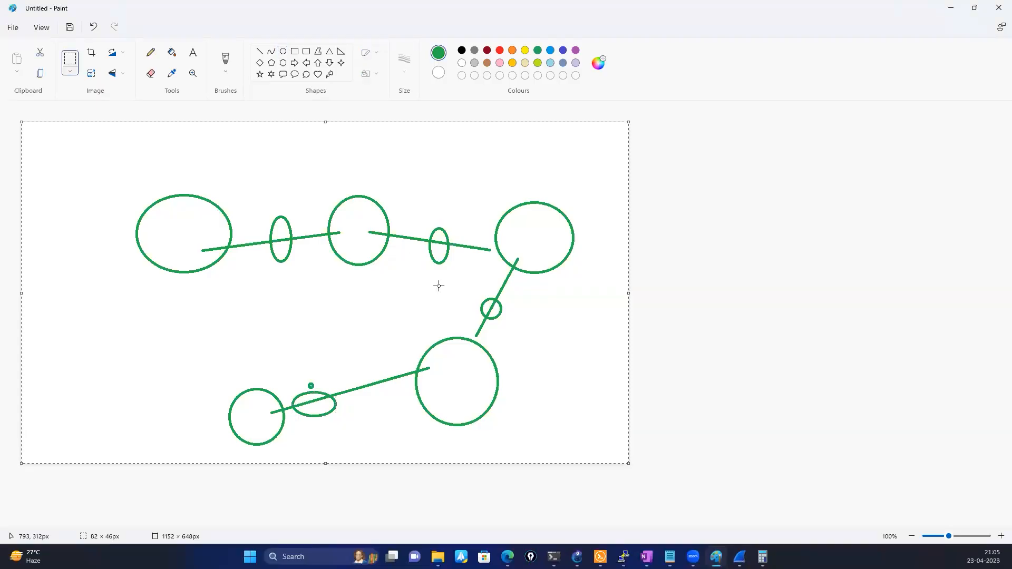
key("Delete")
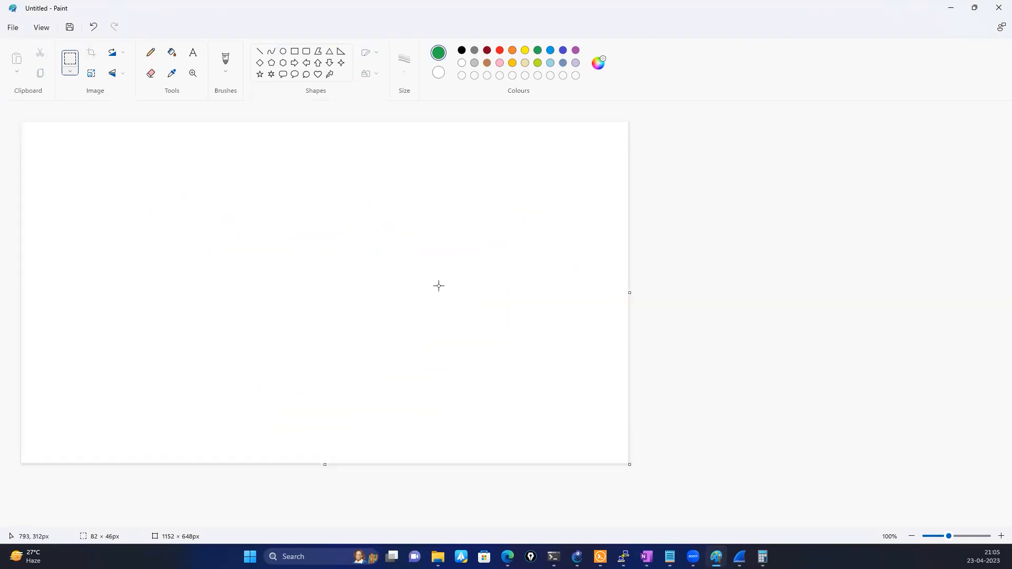
- Draw two tall green rectangles side by side on the empty canvas, with a wide gap between them
left_click(295, 52)
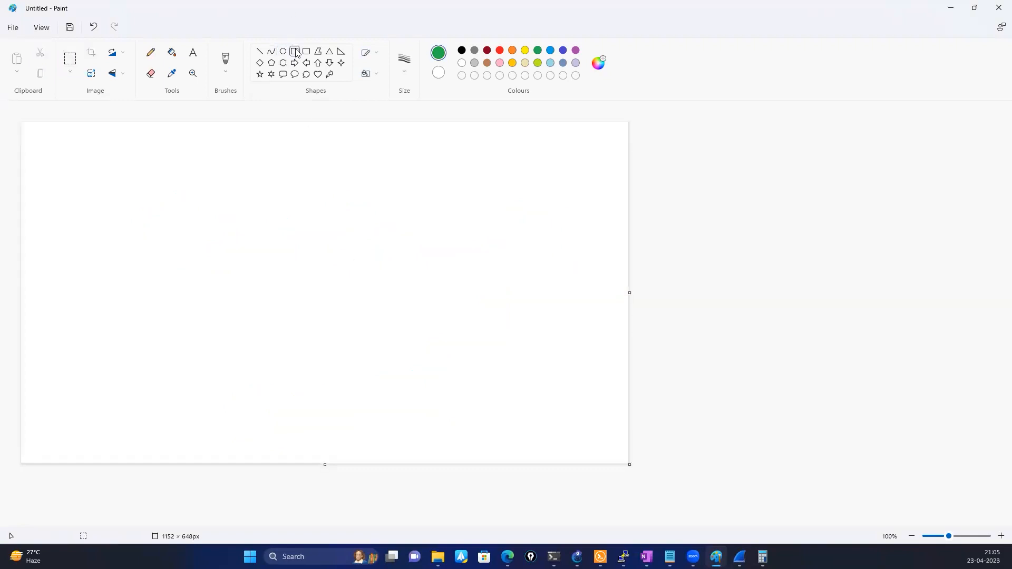
left_click_drag(143, 165, 215, 351)
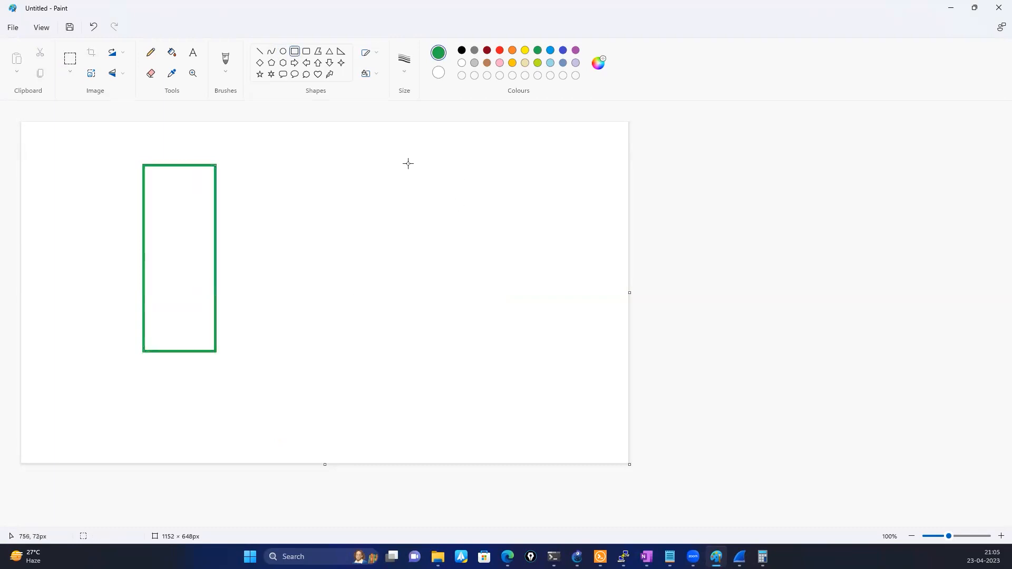
left_click_drag(394, 163, 446, 340)
- Label the two rectangles underneath with the texts Sender and Receiver
left_click(193, 52)
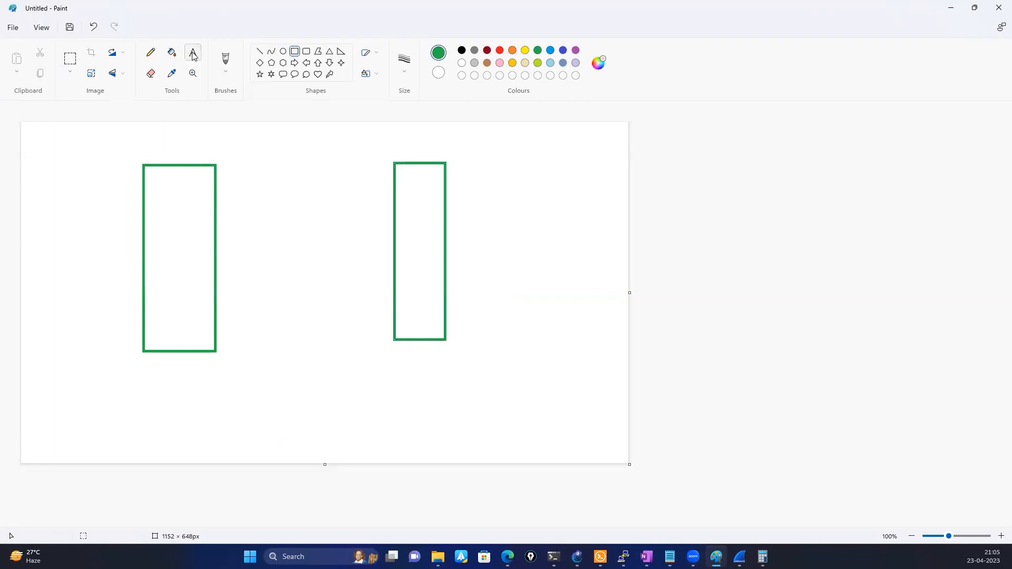
left_click(158, 379)
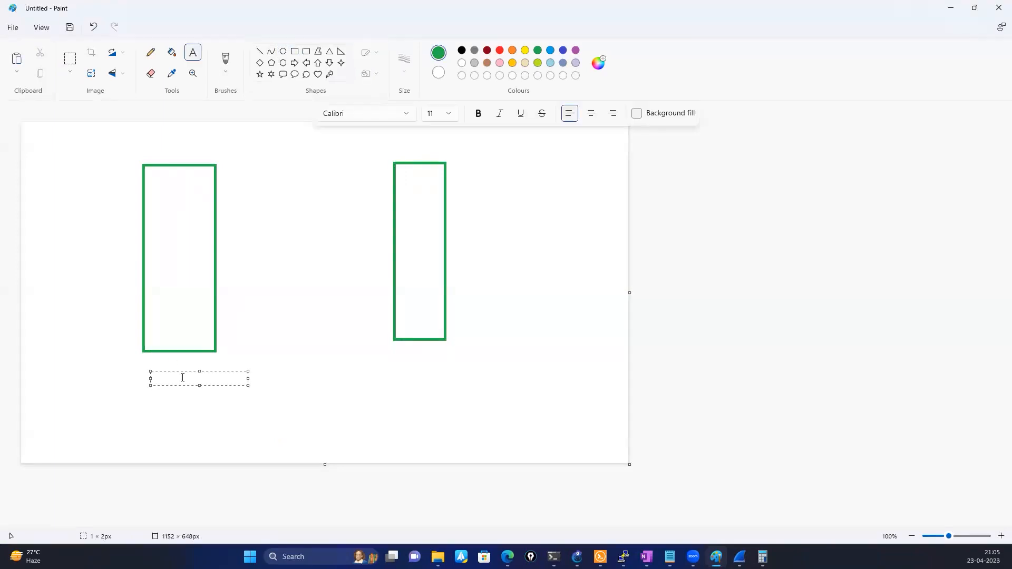
type("Sender")
left_click(410, 379)
left_click(387, 361)
type("Receiver")
left_click(240, 285)
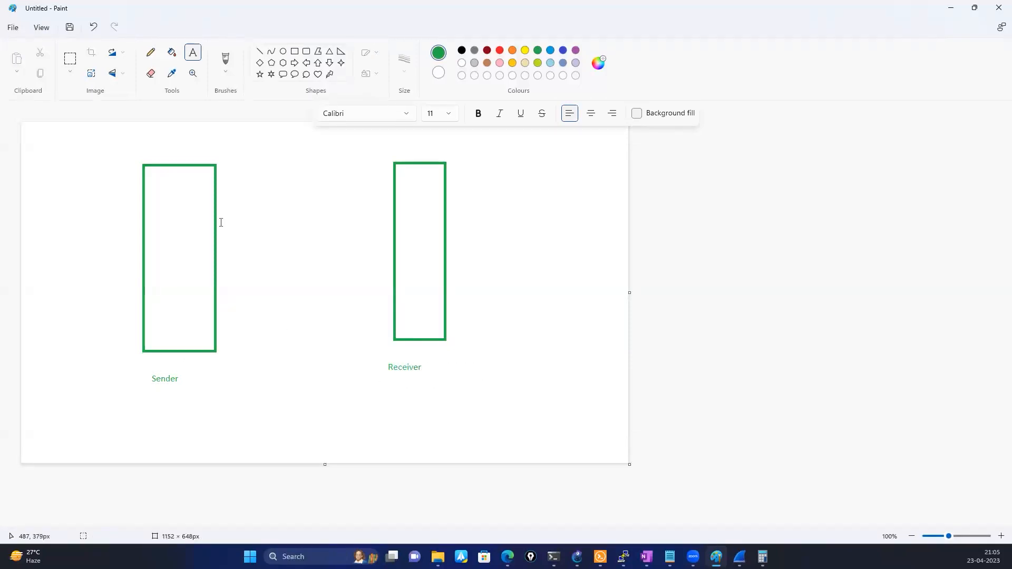
- Draw three stacked block arrows beside the Sender rectangle, pointing right, left and right, for the TCP handshake
left_click(260, 53)
left_click(295, 62)
left_click_drag(251, 194, 320, 220)
left_click(306, 63)
left_click_drag(255, 236, 304, 255)
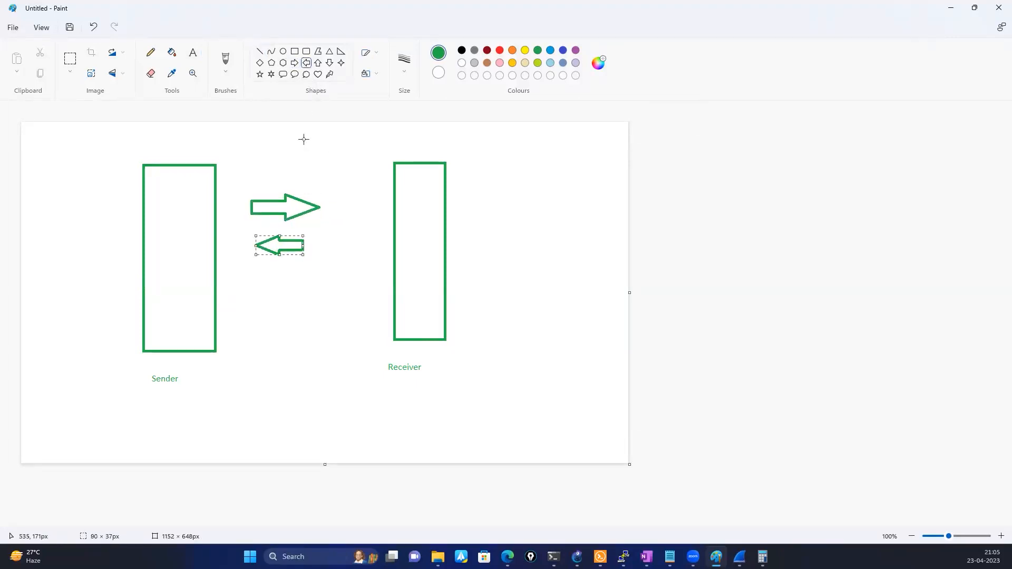
left_click(294, 63)
left_click_drag(257, 279, 309, 300)
- Frame the three handshake arrows with a rectangle and add the text TCP - established next to it
left_click(295, 51)
left_click_drag(234, 159, 316, 316)
left_click(352, 275)
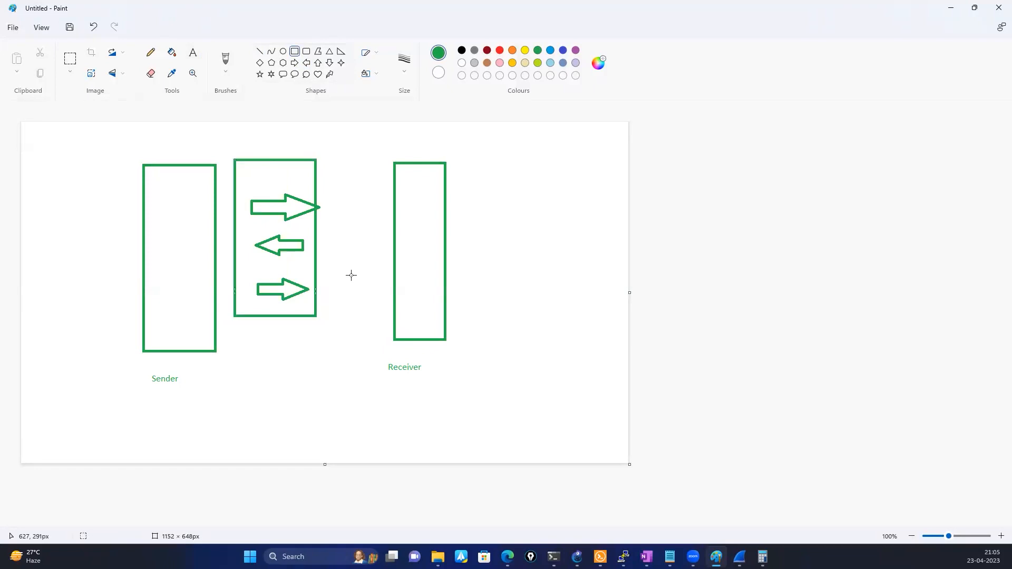
left_click(193, 52)
left_click(331, 221)
type("TCP - es")
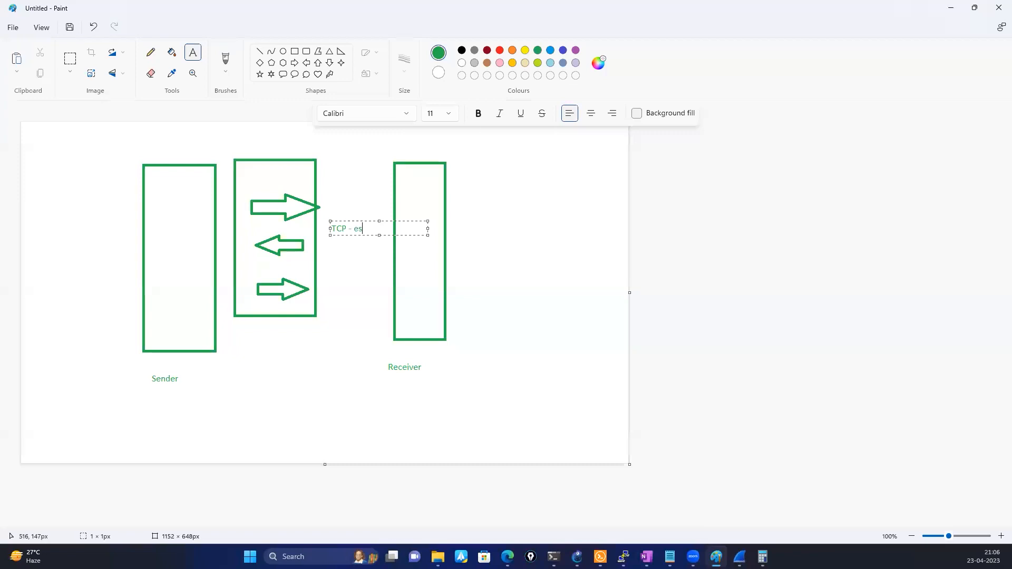
type("tablished")
left_click(356, 307)
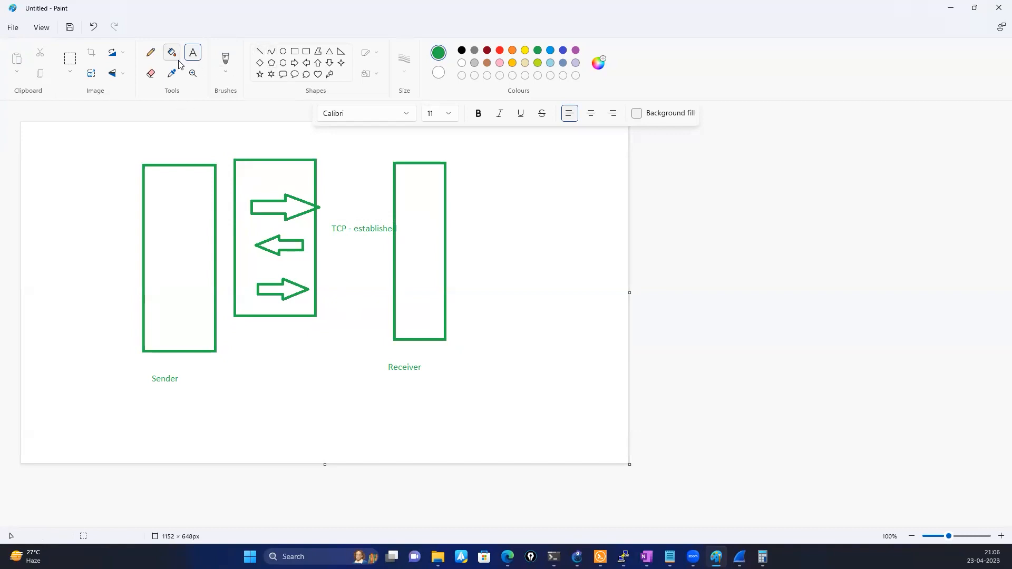
- Draw a tall narrow green rectangle to the left of the Sender rectangle, about as tall as it
left_click(294, 51)
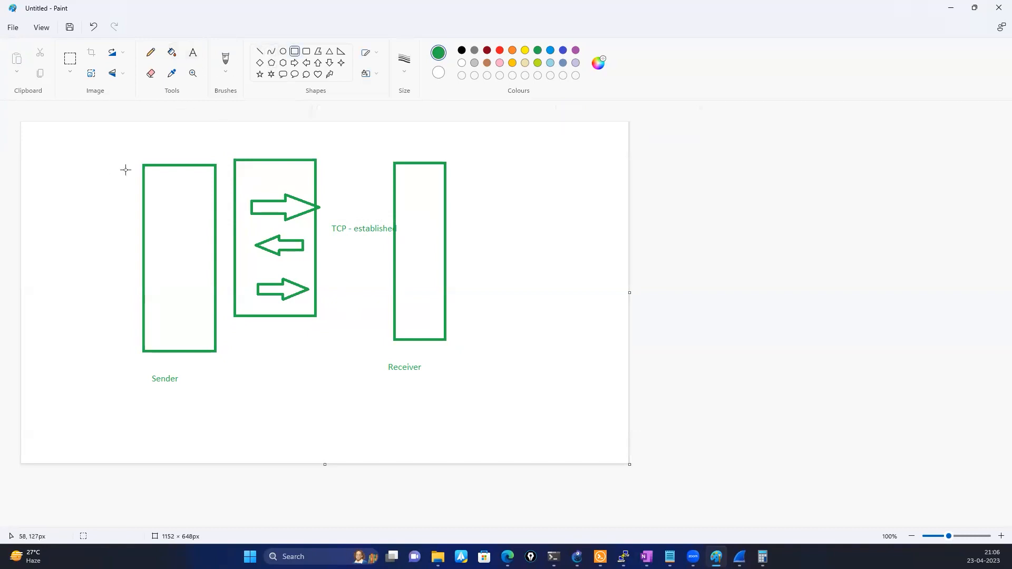
left_click_drag(85, 163, 58, 358)
left_click(119, 135)
- Write the text RTT above the narrow rectangle and again above the Receiver rectangle
left_click(191, 55)
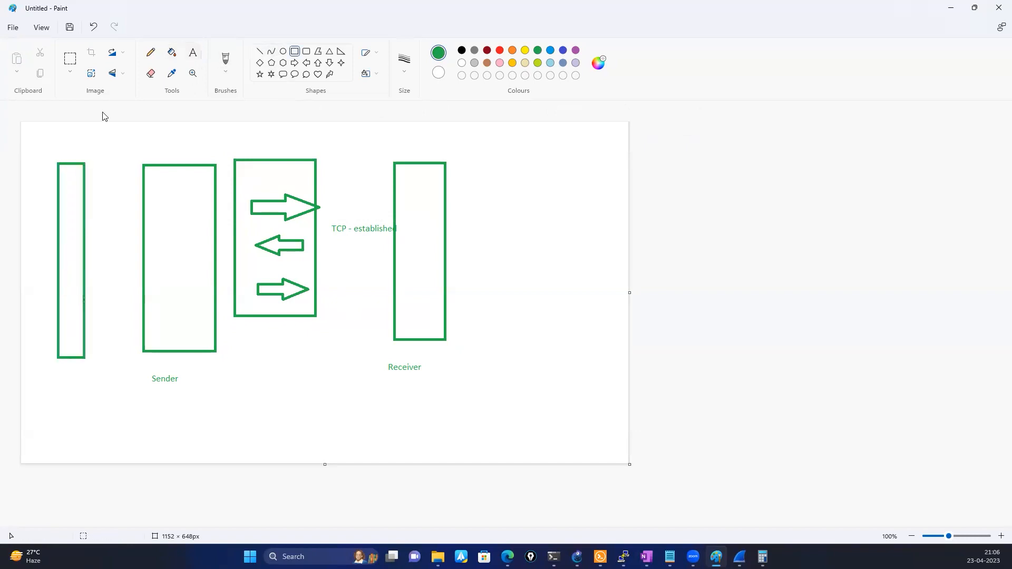
left_click(62, 140)
type("RTT")
left_click(259, 396)
left_click(405, 142)
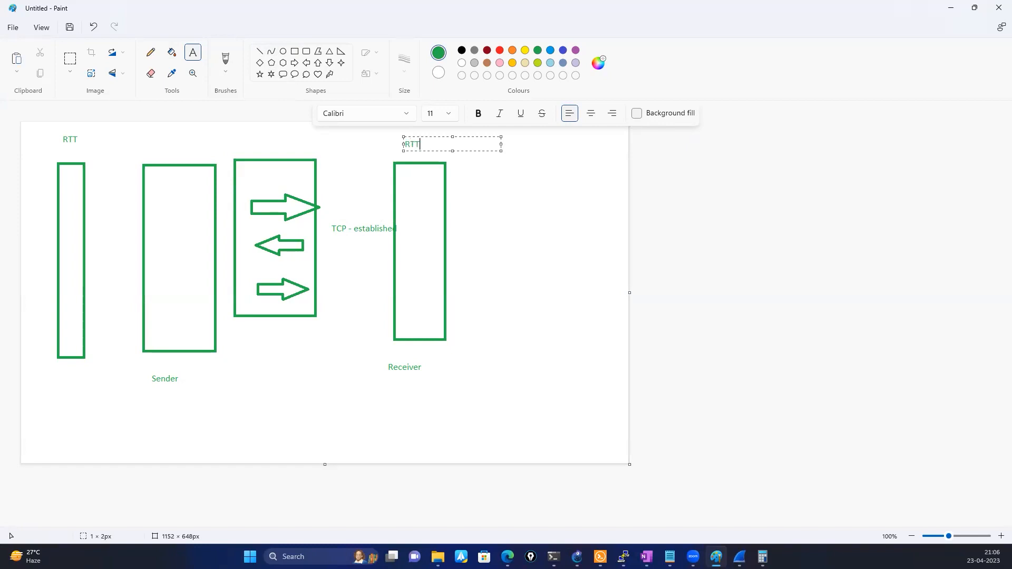
left_click(294, 414)
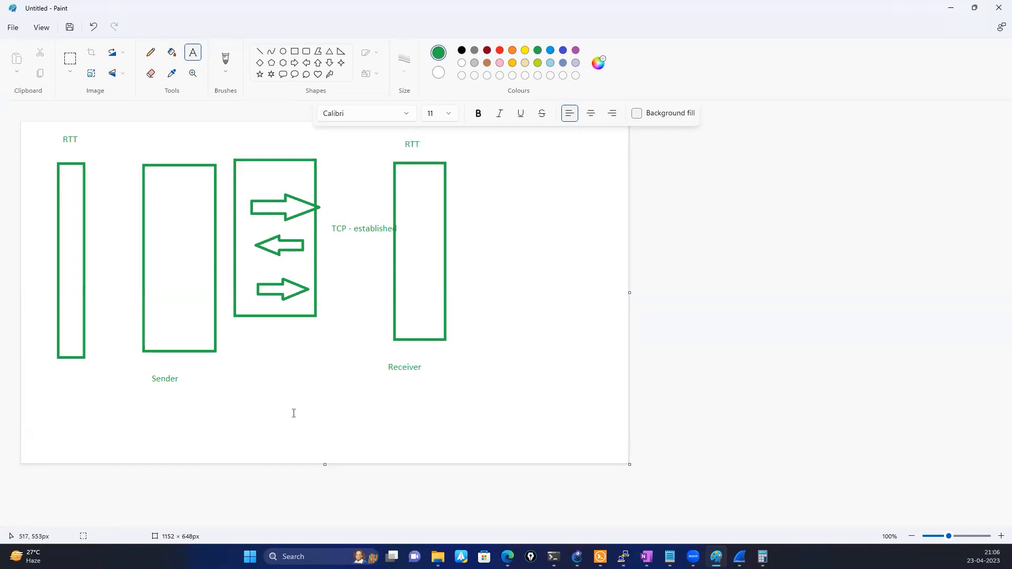
- Draw a cloud callout with a small rectangle beside it near the canvas's lower edge on both the Sender and Receiver sides
left_click(306, 75)
left_click_drag(436, 409, 479, 455)
left_click_drag(67, 407, 97, 442)
left_click(294, 52)
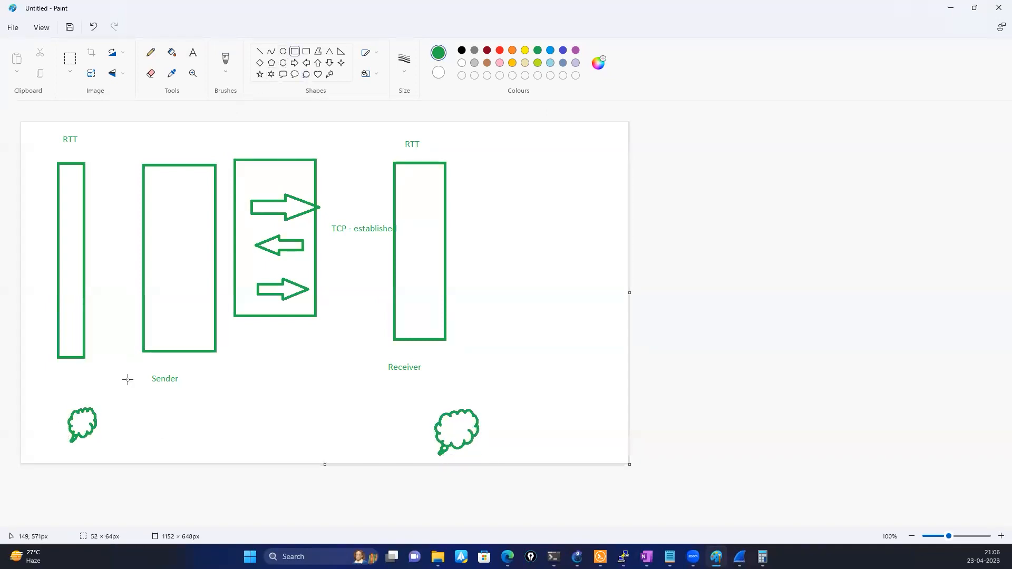
left_click_drag(106, 400, 131, 420)
left_click_drag(481, 388, 525, 417)
- Label each of the two small rectangles beside the clouds with the text Wireshark
left_click(193, 53)
left_click(148, 409)
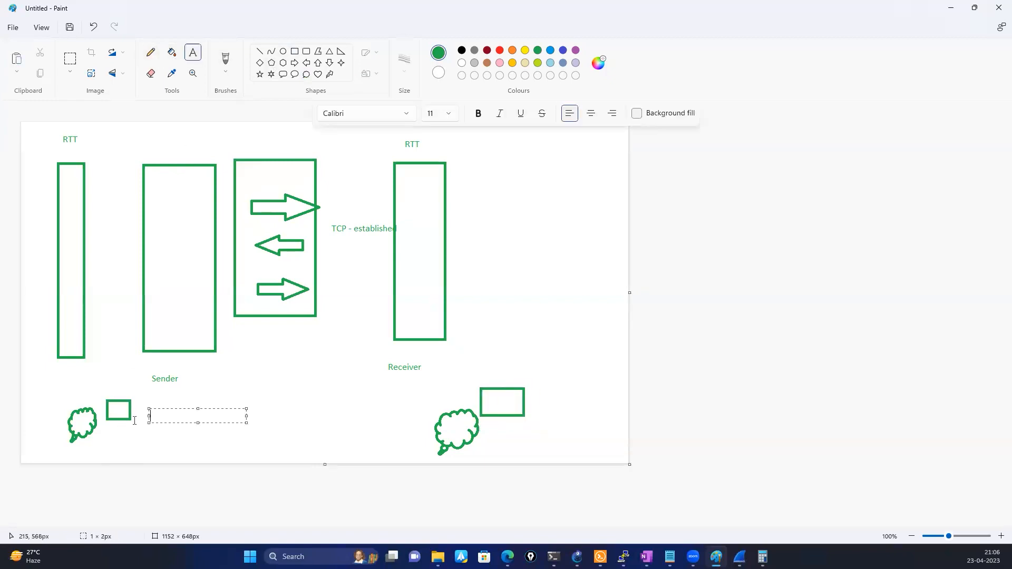
type("Wireshark")
left_click(593, 402)
left_click(536, 395)
type("Wireshar")
left_click(323, 430)
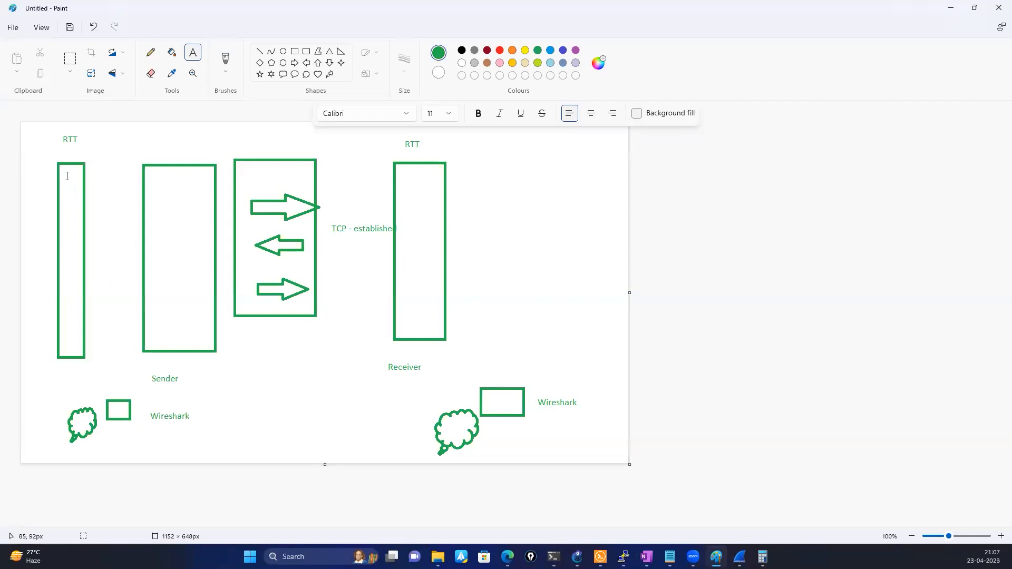
- Add the text "Increasing - > 1 sec" beside the narrow RTT rectangle on the Sender side
left_click(192, 53)
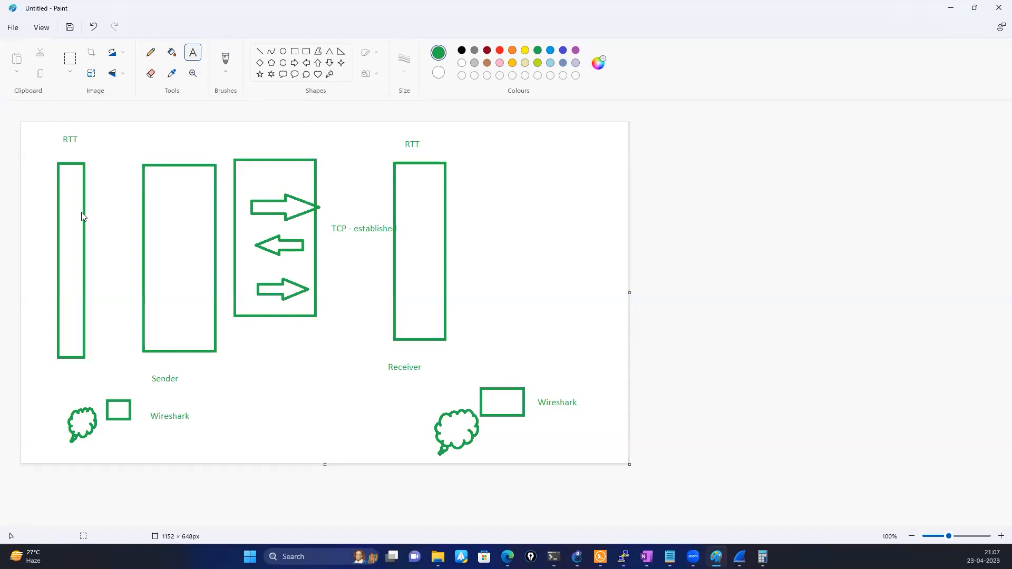
left_click(97, 224)
type("Increasing")
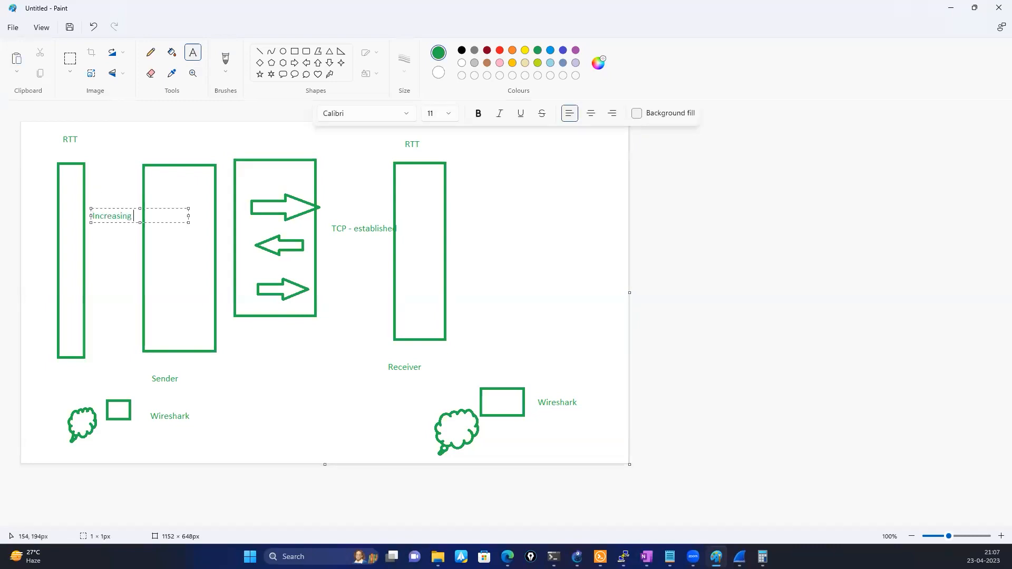
key("BackSpace")
key("BackSpace")
type("1 sec")
left_click(248, 343)
- Add a text starting with "Increasing -" beside the upper part of the Receiver rectangle
left_click(346, 172)
type("Increasinf")
key("BackSpace")
type("g -")
left_click(467, 248)
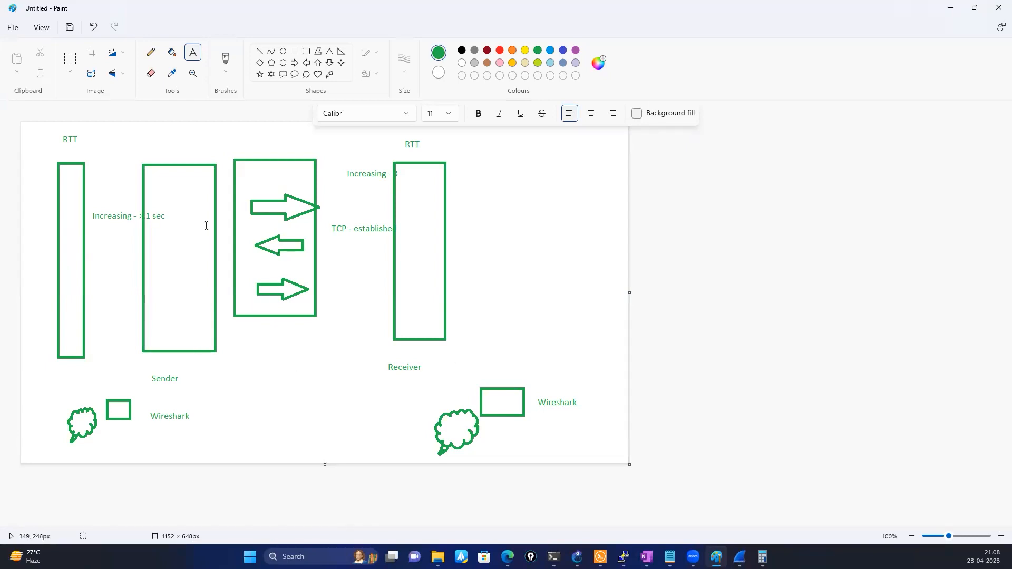
- Write "tcp - TIME STAMP" beside the Sender-side RTT label and "tcp TIME STAMP" beside the Receiver-side RTT label
left_click(111, 138)
type("Fro")
key("BackSpace")
key("BackSpace")
key("BackSpace")
type("tcp - TIME STAMP")
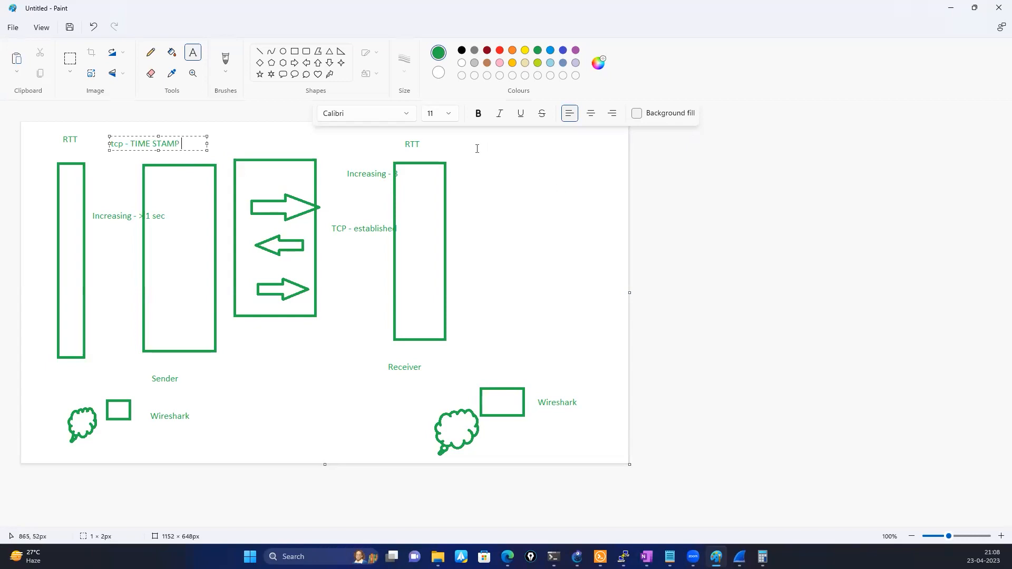
left_click(458, 147)
type("tcp TIME STAMP")
left_click(518, 260)
- Switch to Wireshark, close the Fast retransmissions capture and show the Lab _ Busy Servers.pcapng capture maximized
left_click(739, 557)
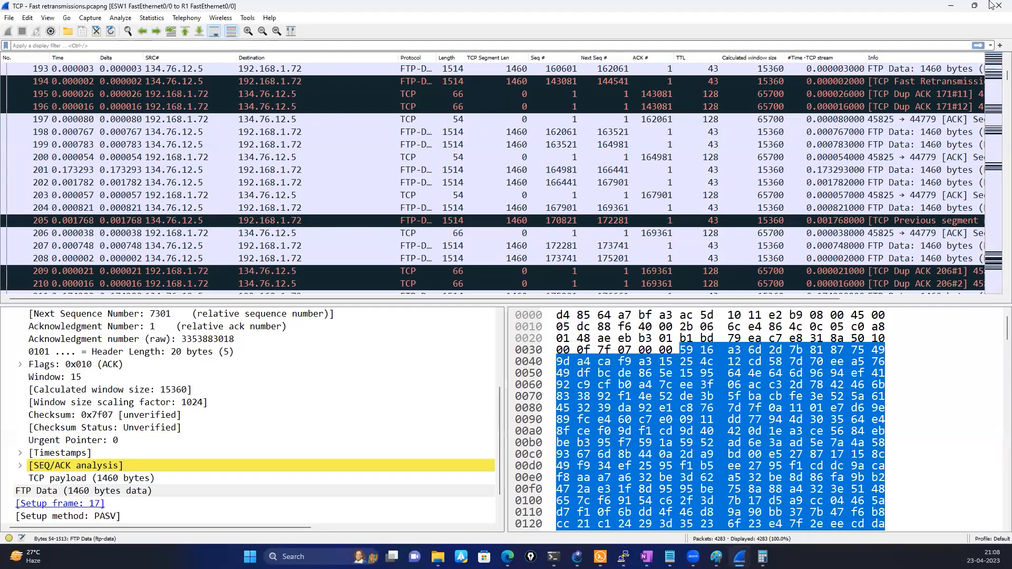
left_click(992, 6)
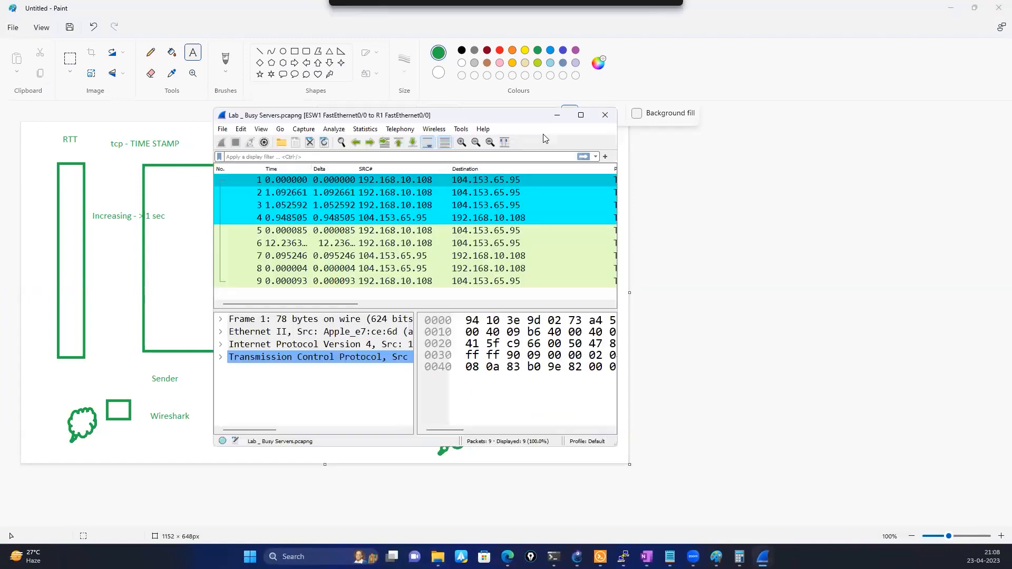
left_click(578, 117)
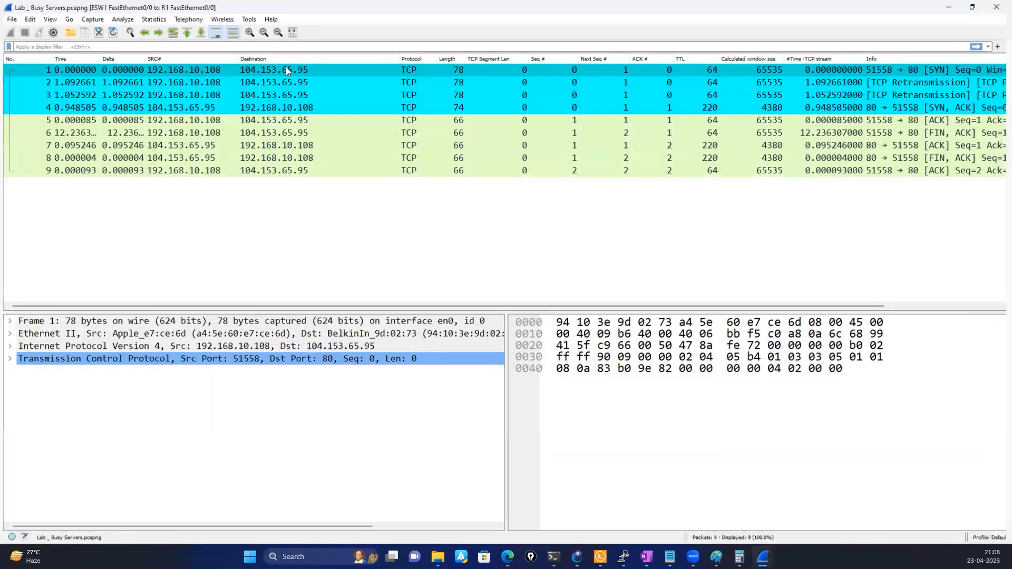
- Open the packet coloring rules, review the TCP SYN rule and close them without changes
left_click(28, 19)
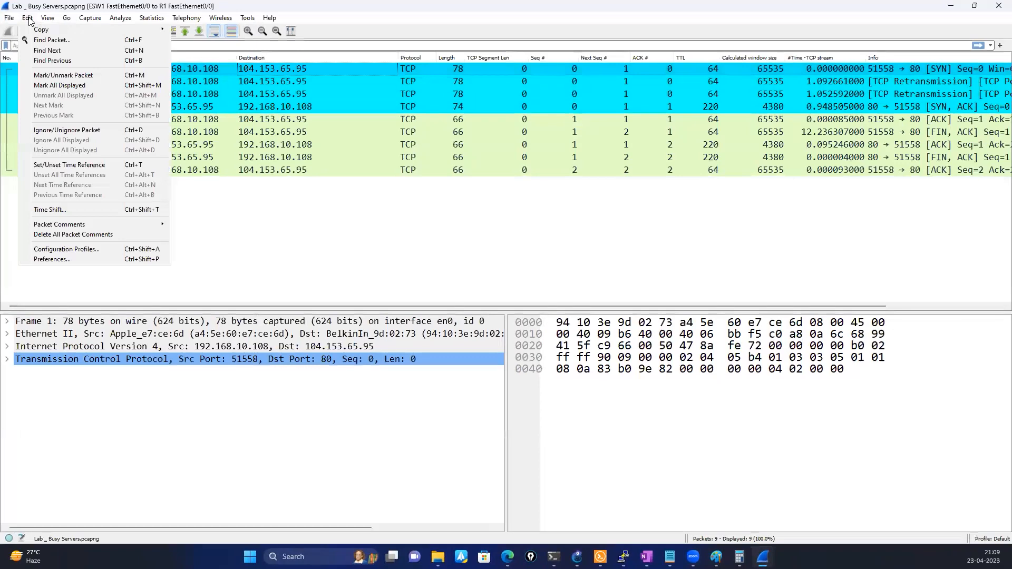
mouse_move(48, 18)
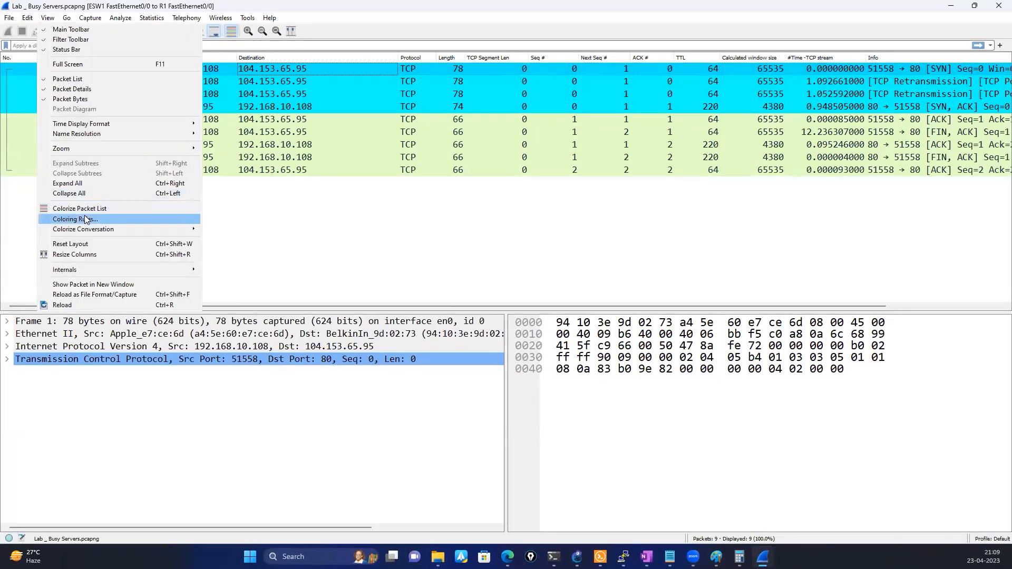
left_click(276, 230)
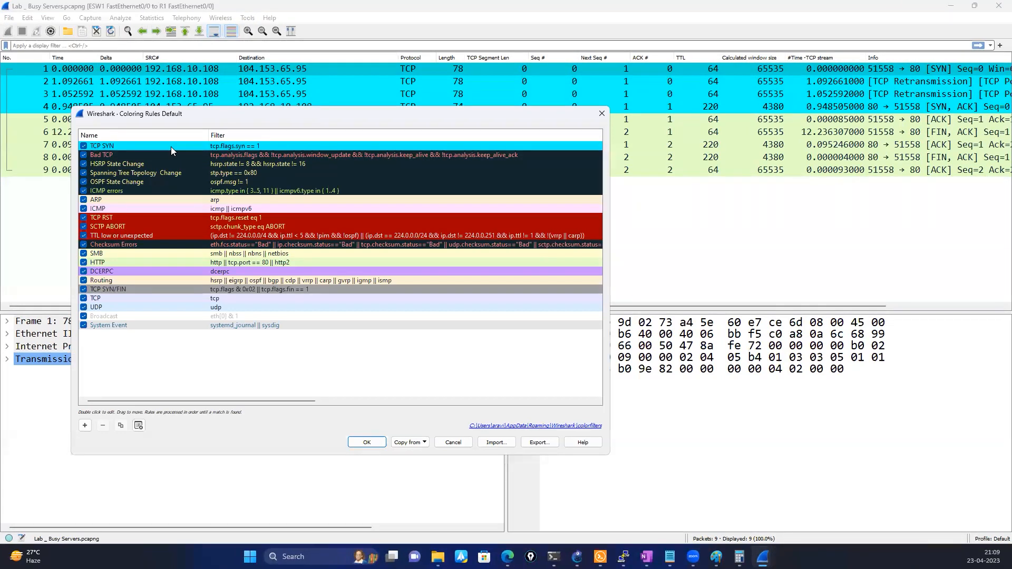
left_click(600, 114)
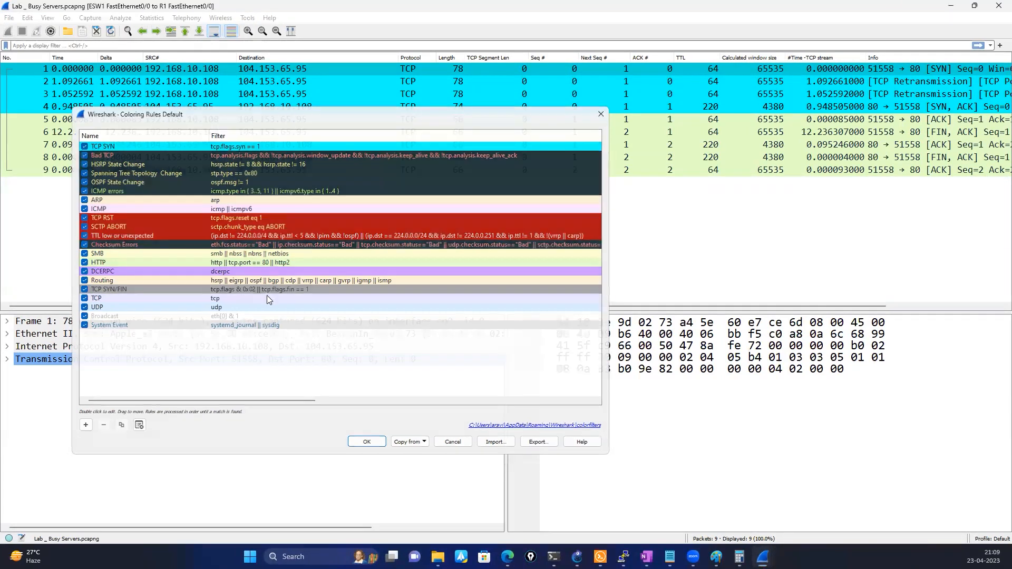
- Mark the Time - TCP stream column and packet 6's Time value with the annotation pen
left_click_drag(261, 306, 204, 298)
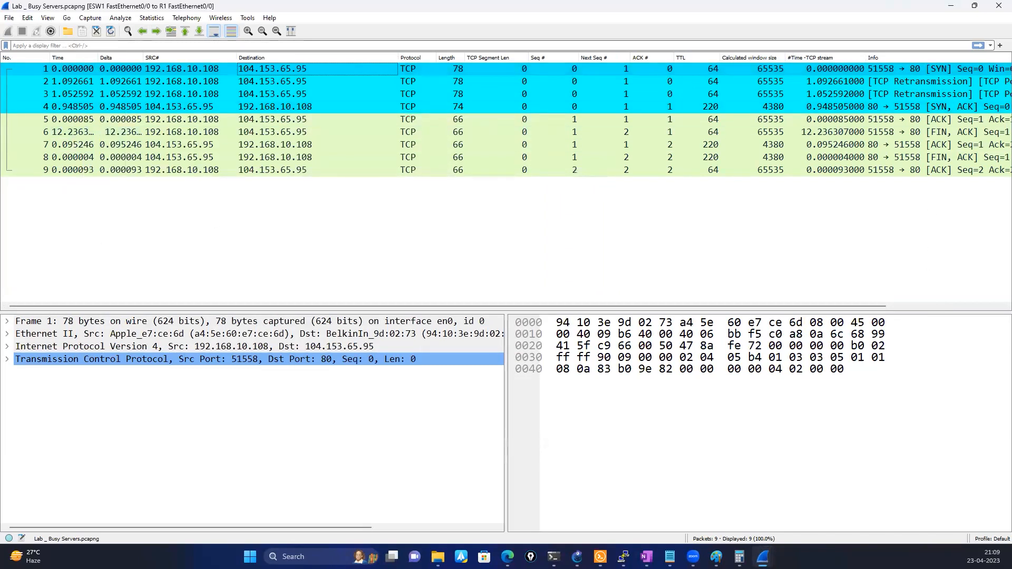
mouse_move(785, 46)
left_mouse_down()
mouse_move(875, 41)
mouse_move(921, 201)
mouse_move(771, 100)
mouse_move(781, 39)
left_mouse_up()
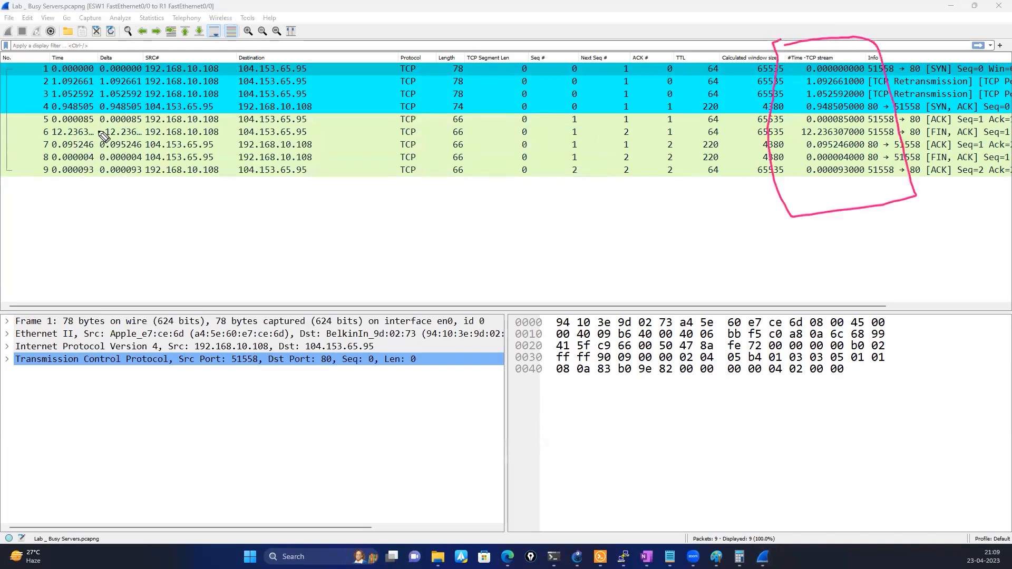
mouse_move(66, 125)
left_mouse_down()
mouse_move(46, 131)
mouse_move(79, 147)
mouse_move(770, 139)
mouse_move(905, 148)
mouse_move(806, 122)
mouse_move(525, 127)
mouse_move(206, 112)
mouse_move(61, 127)
left_mouse_up()
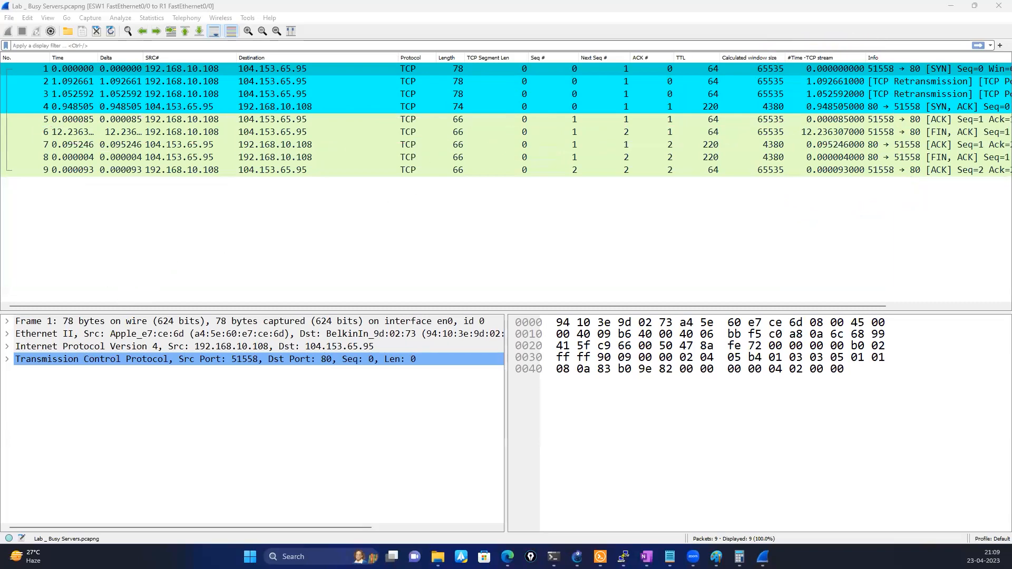
- Expand the TCP header and its Timestamps for packet 1, and examine the time since the previous frame for packet 6
left_click(8, 360)
scroll(236, 460, "down", 3)
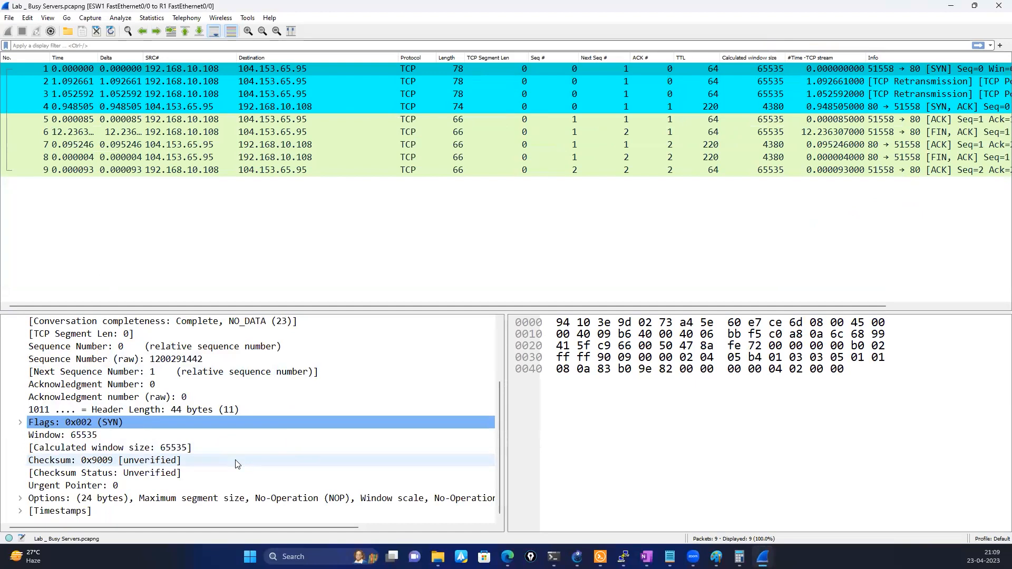
left_click(20, 511)
scroll(227, 453, "down", 1)
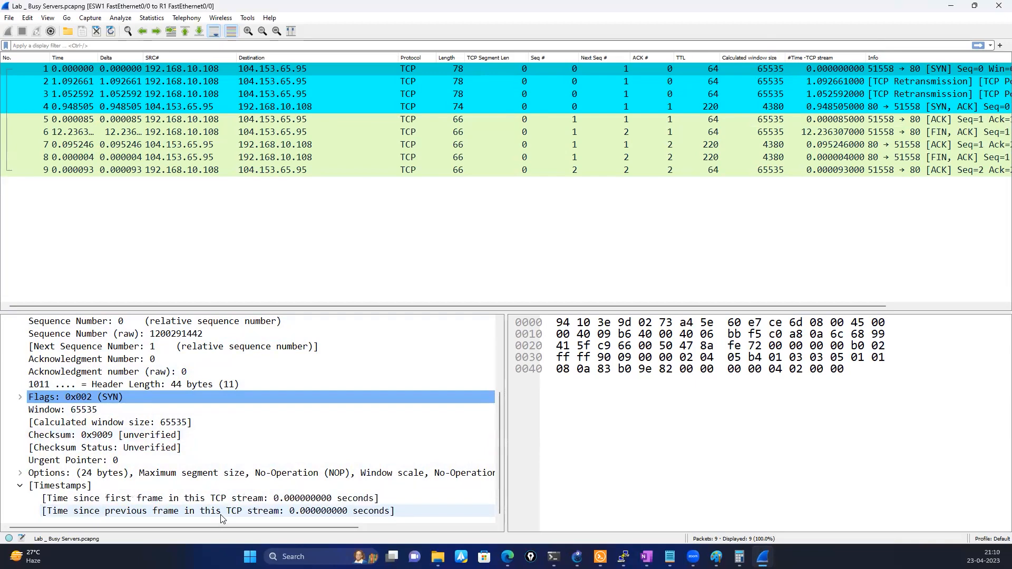
left_click(680, 132)
scroll(266, 440, "down", 1)
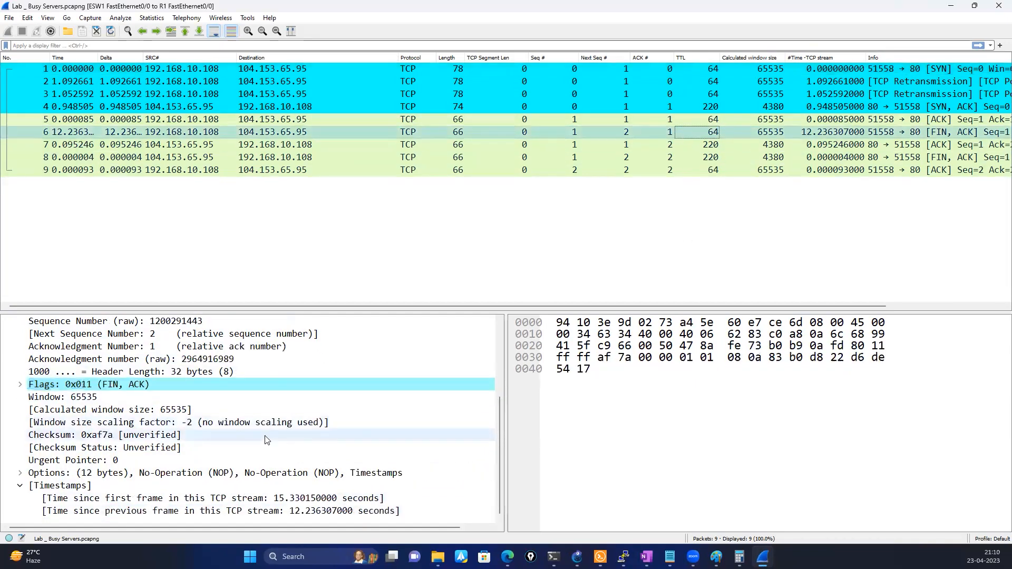
left_click(198, 515)
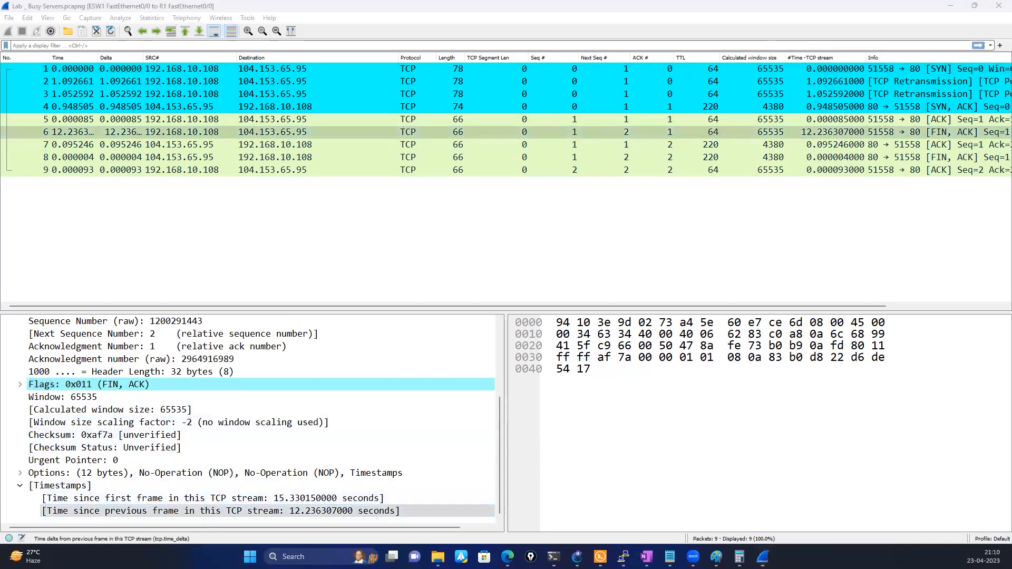
- Circle packet 6's time since previous frame, link it to the Time - TCP stream column with a pen stroke, and clear the marks
mouse_move(34, 505)
left_mouse_down()
mouse_move(333, 492)
mouse_move(394, 535)
mouse_move(110, 533)
mouse_move(36, 526)
mouse_move(44, 509)
left_mouse_up()
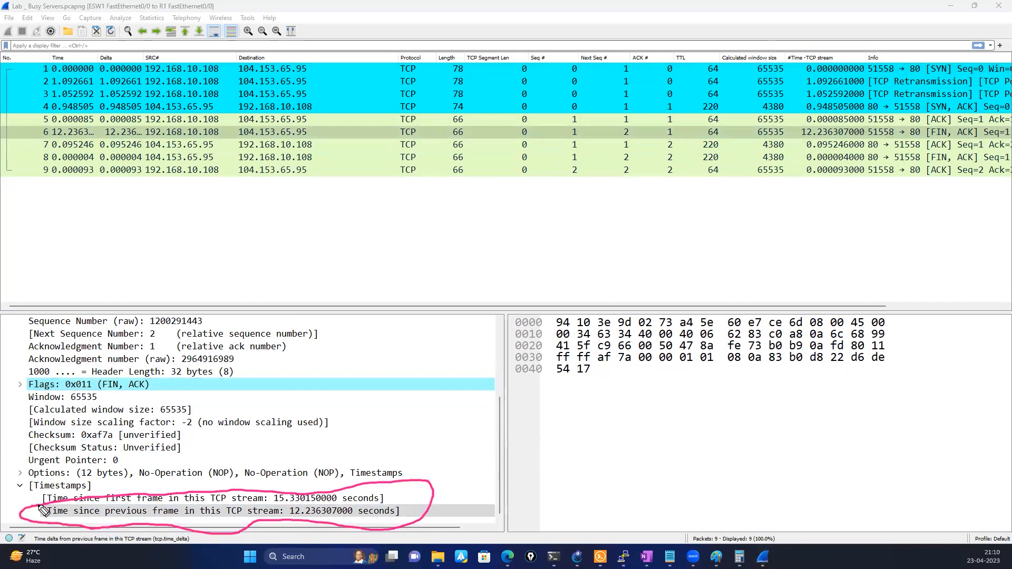
mouse_move(383, 516)
left_mouse_down()
mouse_move(470, 359)
mouse_move(649, 134)
mouse_move(794, 86)
mouse_move(813, 67)
left_mouse_up()
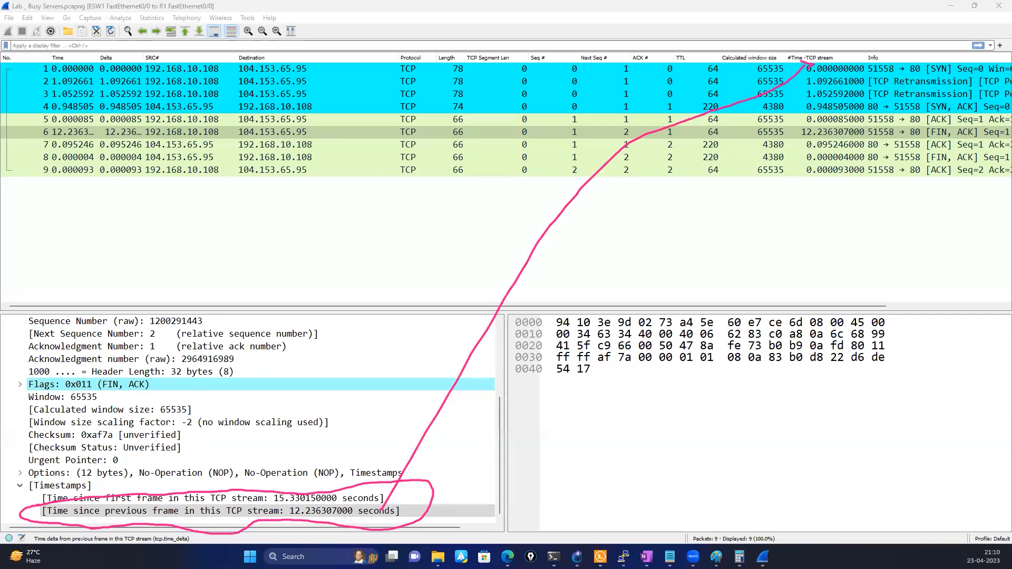
key("Escape")
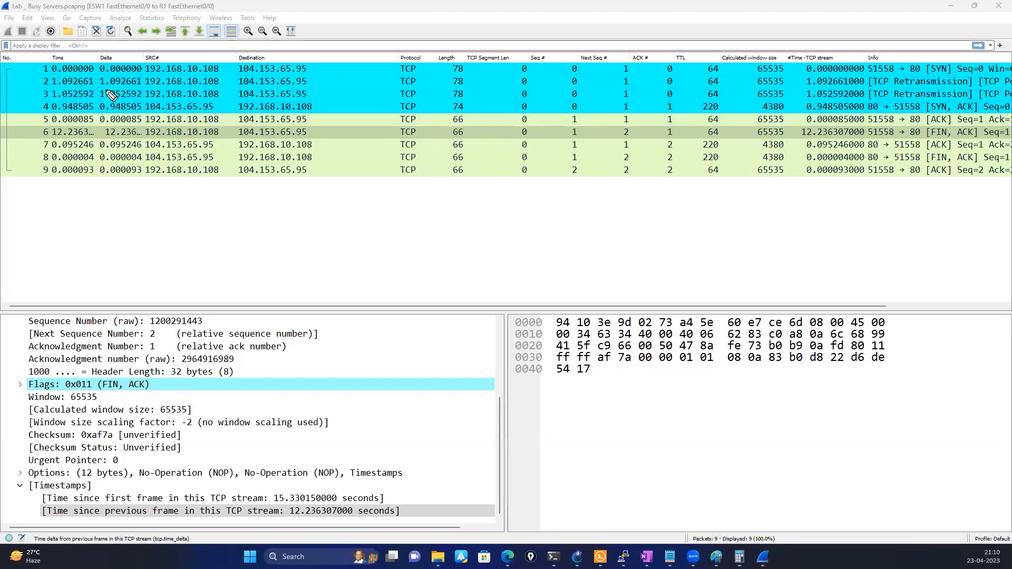
- Circle the retransmission row of packet 3 and the FIN, ACK row of packet 6 in the packet list, and clear the marks
mouse_move(100, 82)
left_mouse_down()
mouse_move(32, 90)
mouse_move(104, 112)
mouse_move(501, 125)
mouse_move(776, 111)
left_mouse_up()
mouse_move(826, 112)
left_mouse_down()
mouse_move(872, 101)
mouse_move(86, 77)
left_mouse_up()
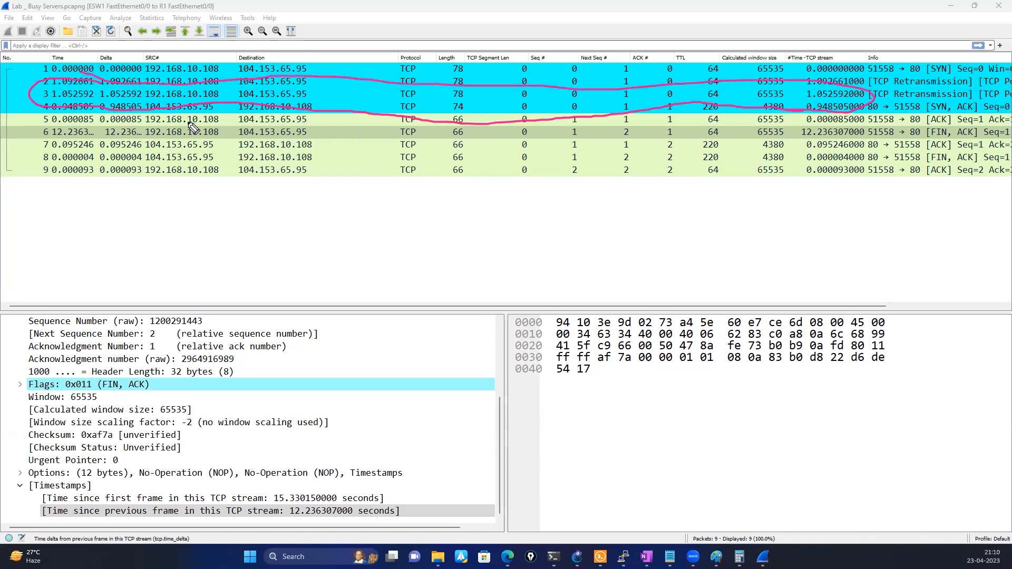
mouse_move(190, 125)
left_mouse_down()
mouse_move(88, 124)
mouse_move(35, 150)
mouse_move(828, 147)
mouse_move(905, 124)
mouse_move(316, 100)
mouse_move(174, 110)
left_mouse_up()
mouse_move(965, 120)
left_mouse_down()
mouse_move(527, 108)
mouse_move(393, 139)
mouse_move(775, 141)
left_mouse_up()
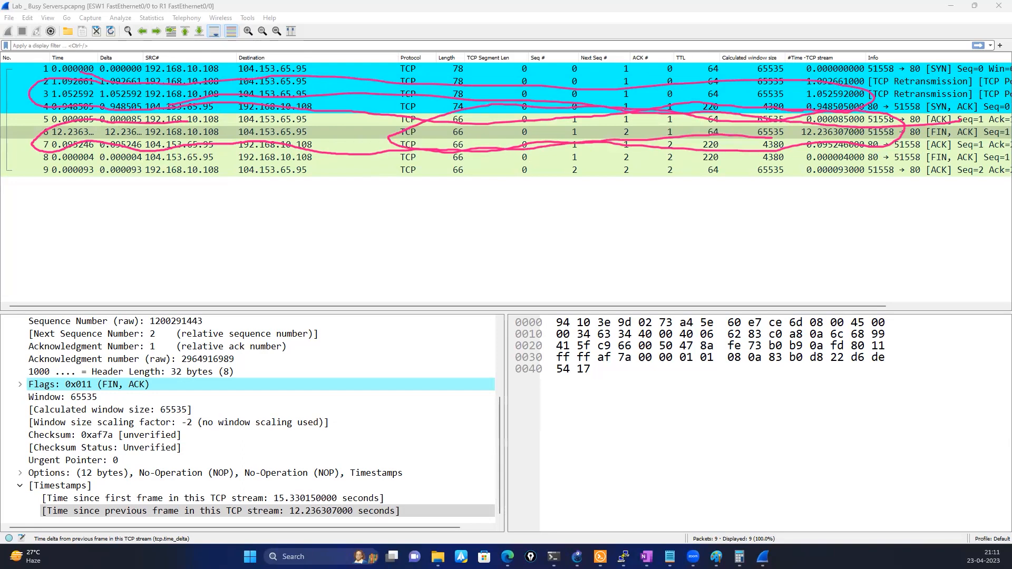
key("Escape")
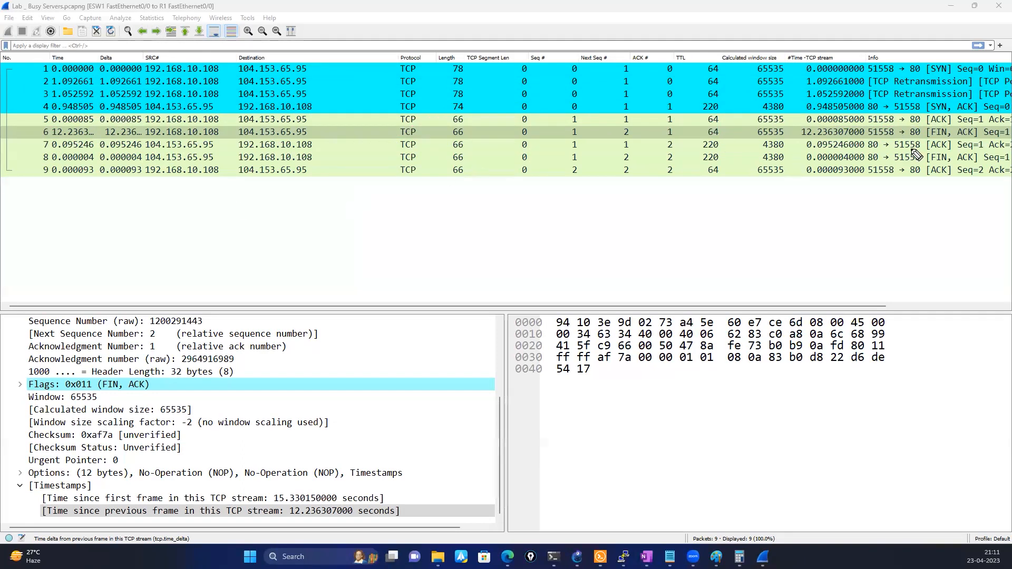
- Circle packet 6's row and the Time column, and sort the packet list by calculated window size and by ascending time
mouse_move(842, 132)
left_mouse_down()
mouse_move(655, 118)
mouse_move(105, 129)
mouse_move(37, 141)
mouse_move(363, 155)
mouse_move(910, 150)
mouse_move(817, 124)
left_mouse_up()
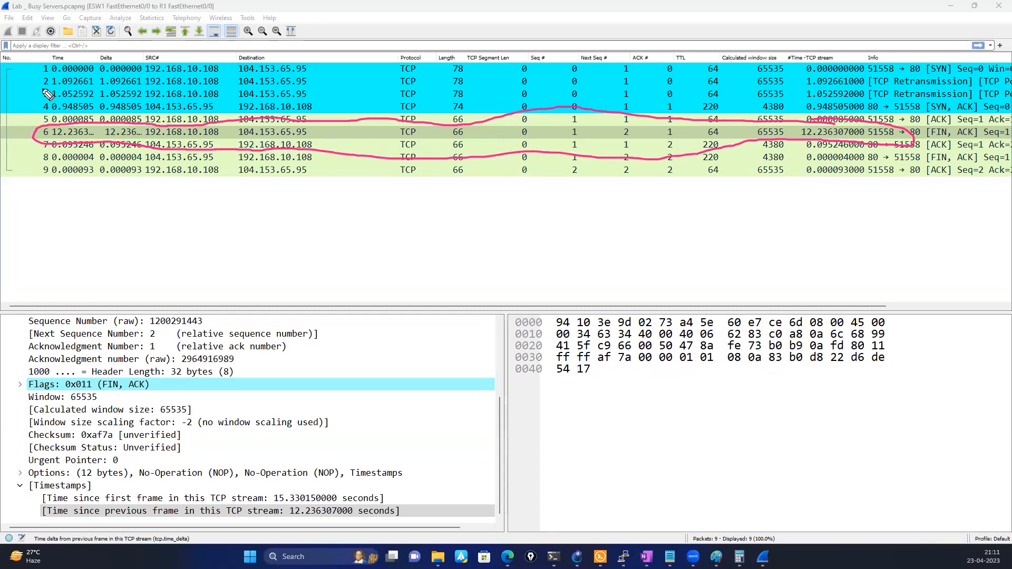
mouse_move(70, 57)
left_mouse_down()
mouse_move(21, 147)
mouse_move(105, 174)
mouse_move(98, 52)
mouse_move(68, 62)
left_mouse_up()
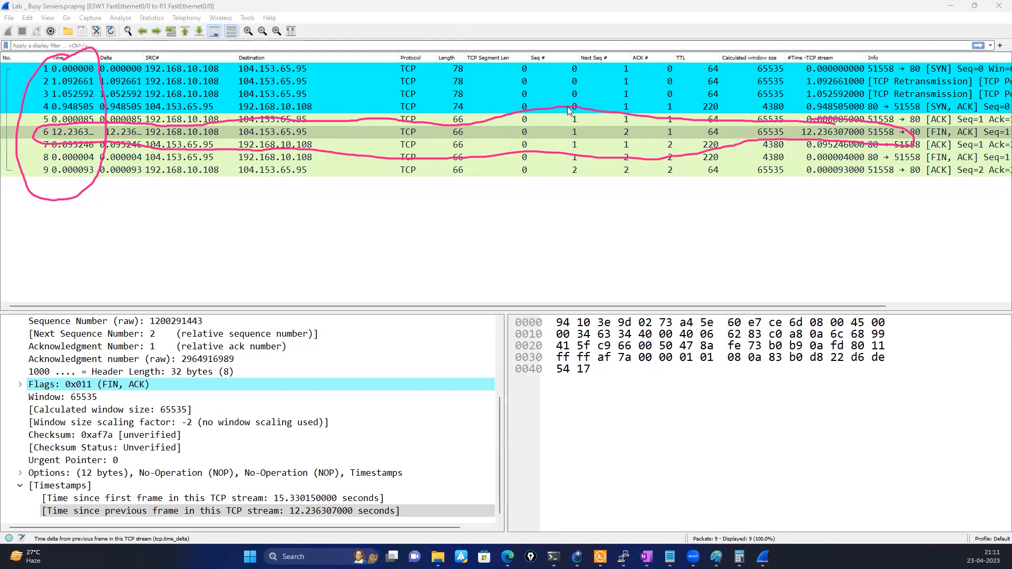
left_click(757, 57)
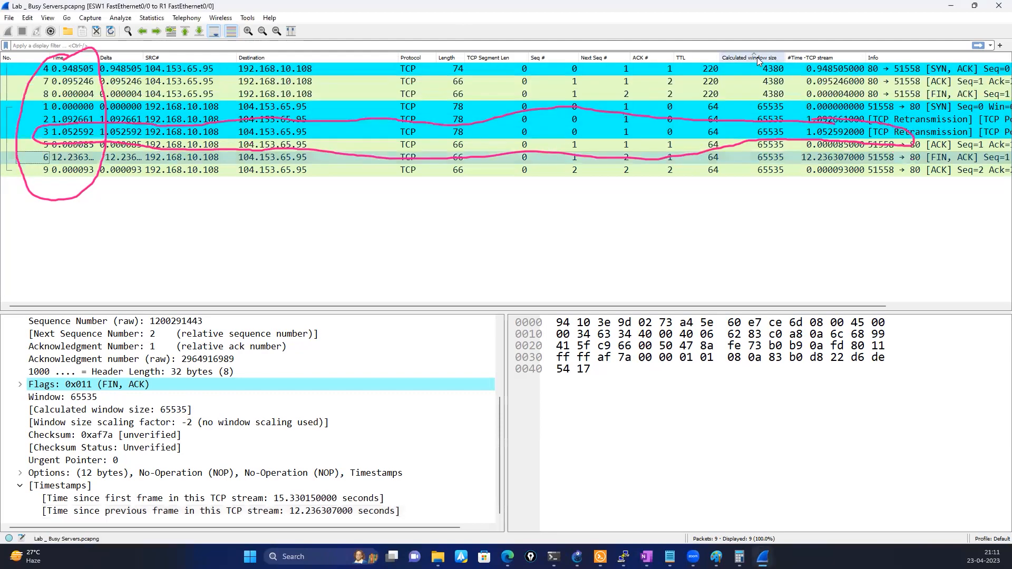
left_click(70, 62)
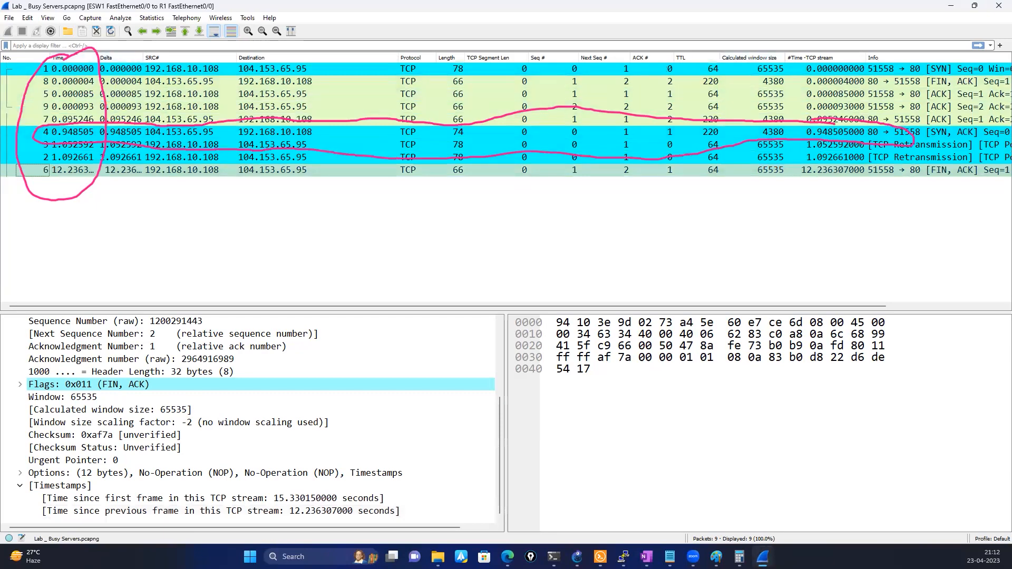
- Clear the pen marks and compare the TCP timestamps of retransmission packets 3 and 2 with those of FIN, ACK packet 6
key("Escape")
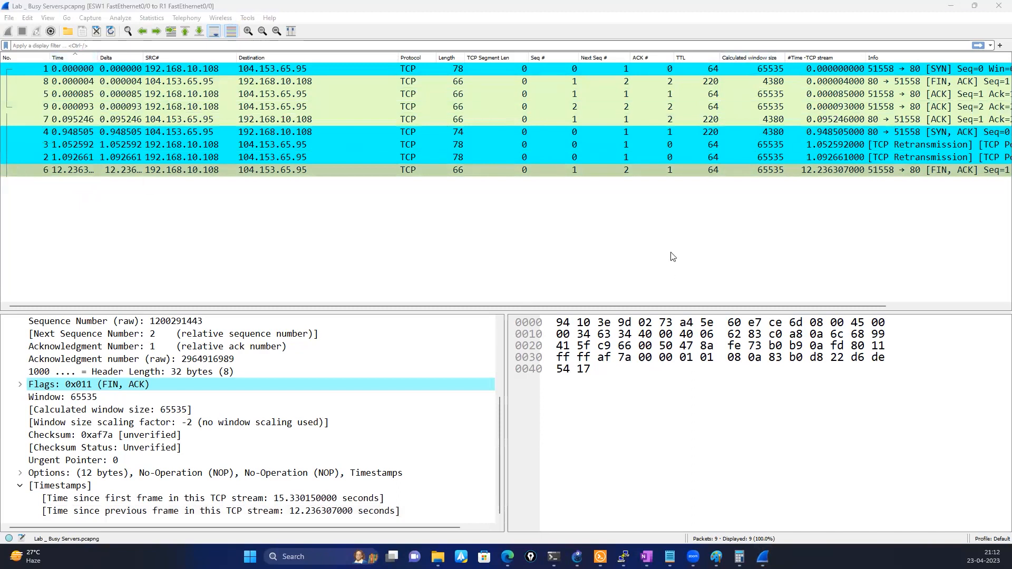
left_click(799, 172)
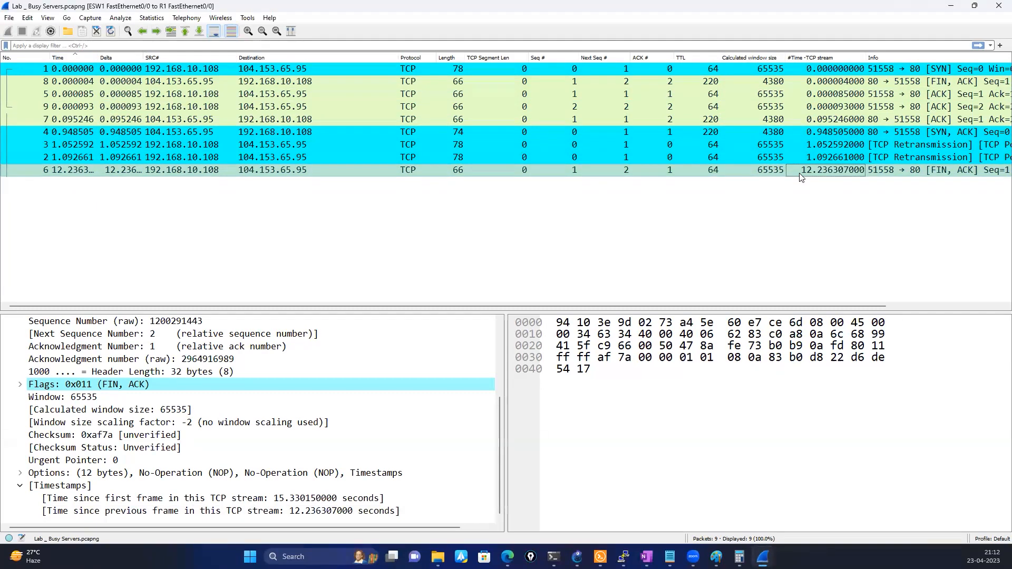
left_click(194, 150)
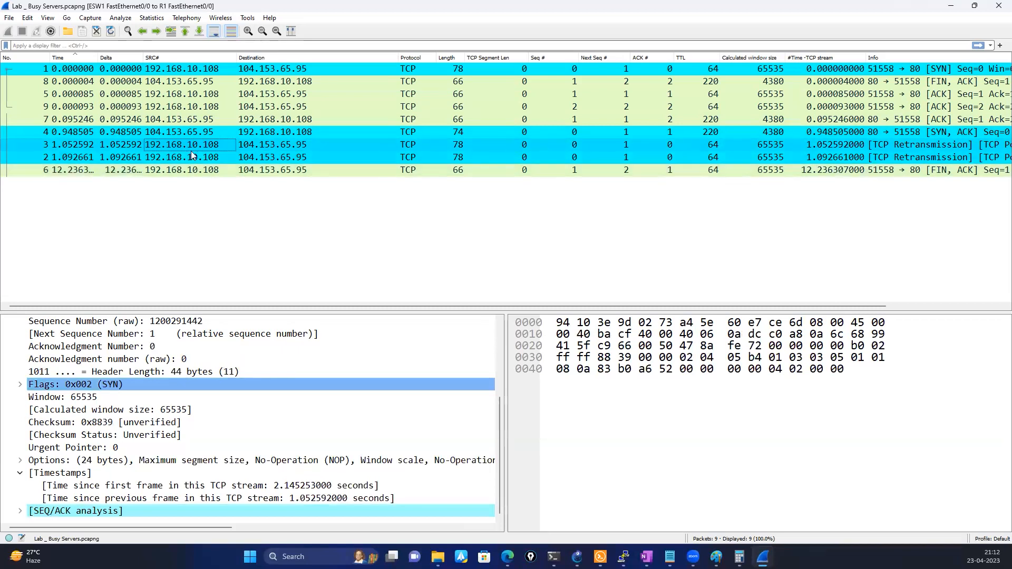
left_click(189, 158)
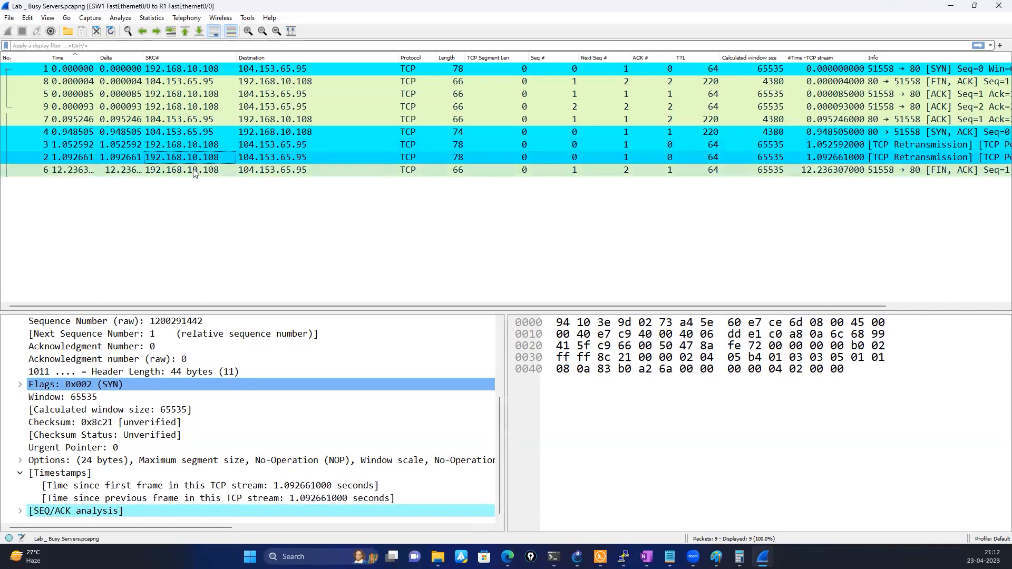
left_click(195, 170)
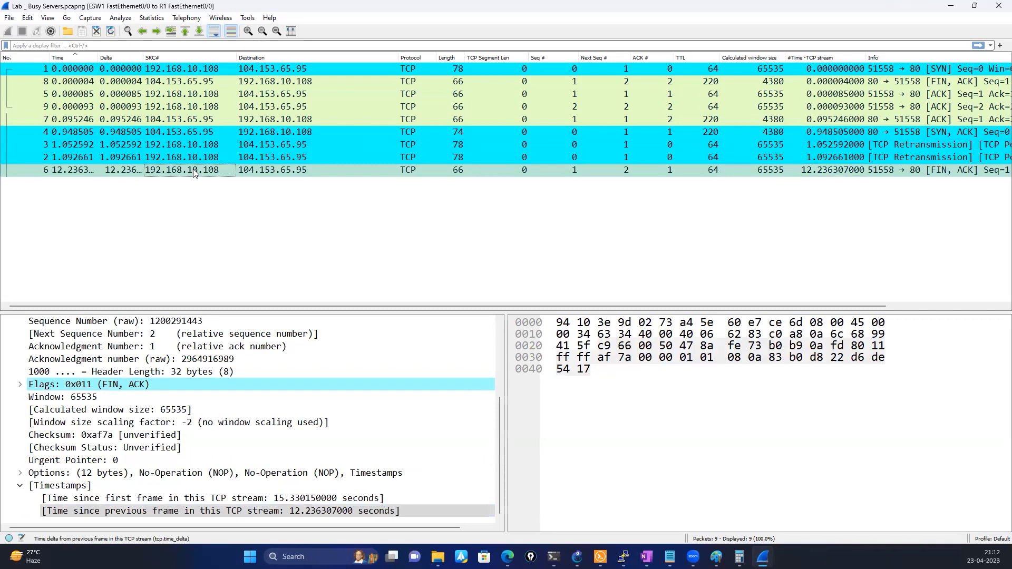
left_click(242, 144)
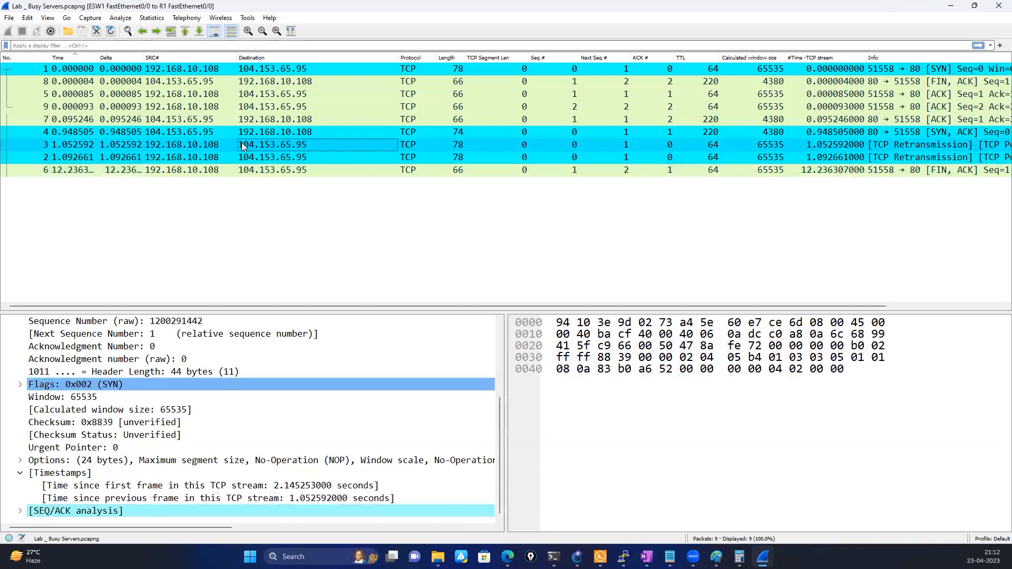
left_click(216, 158)
left_click(220, 171)
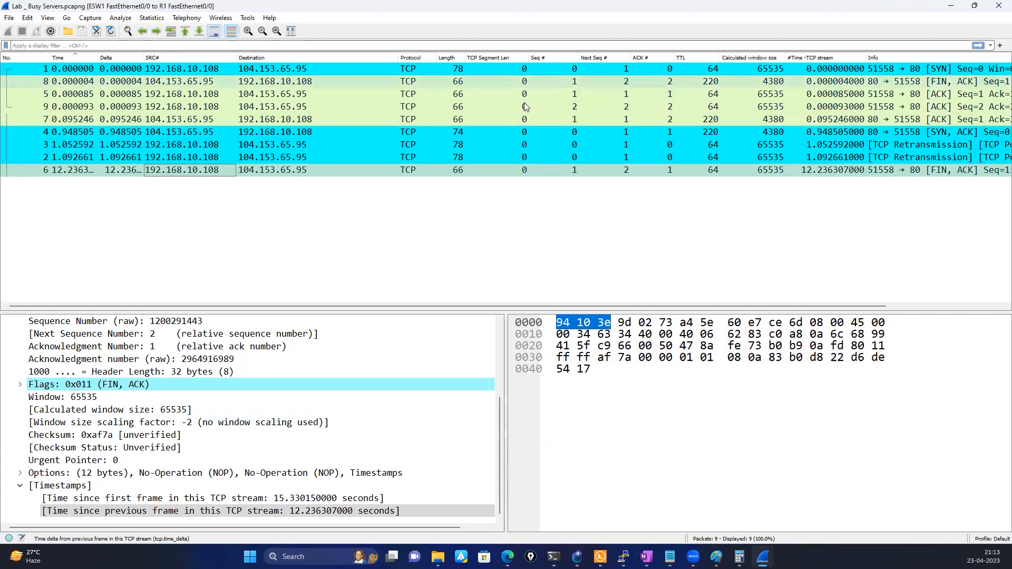
- Compare the time since the previous frame for packets 8, 5, 9 and 6
left_click(158, 81)
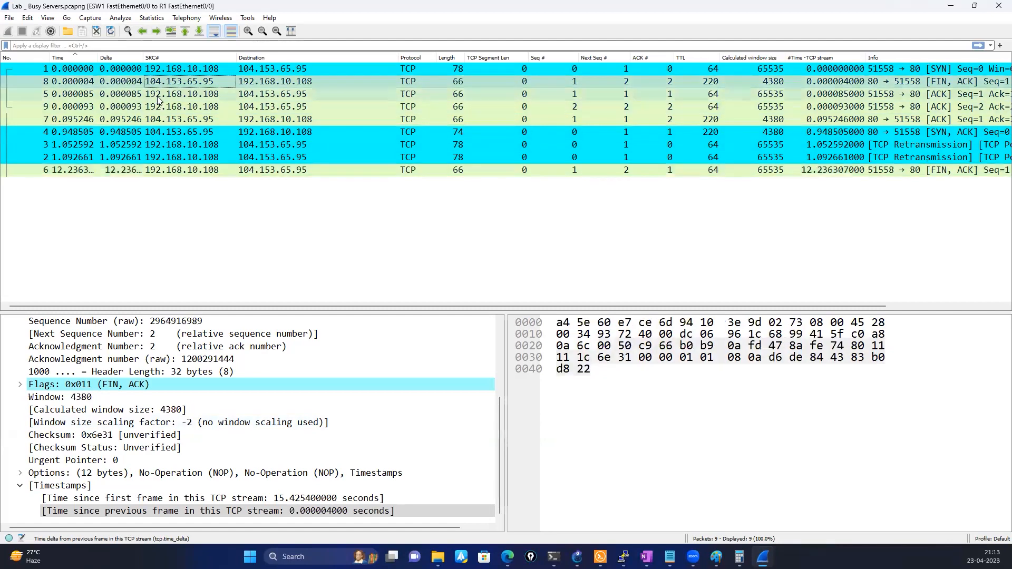
left_click(156, 97)
left_click(157, 108)
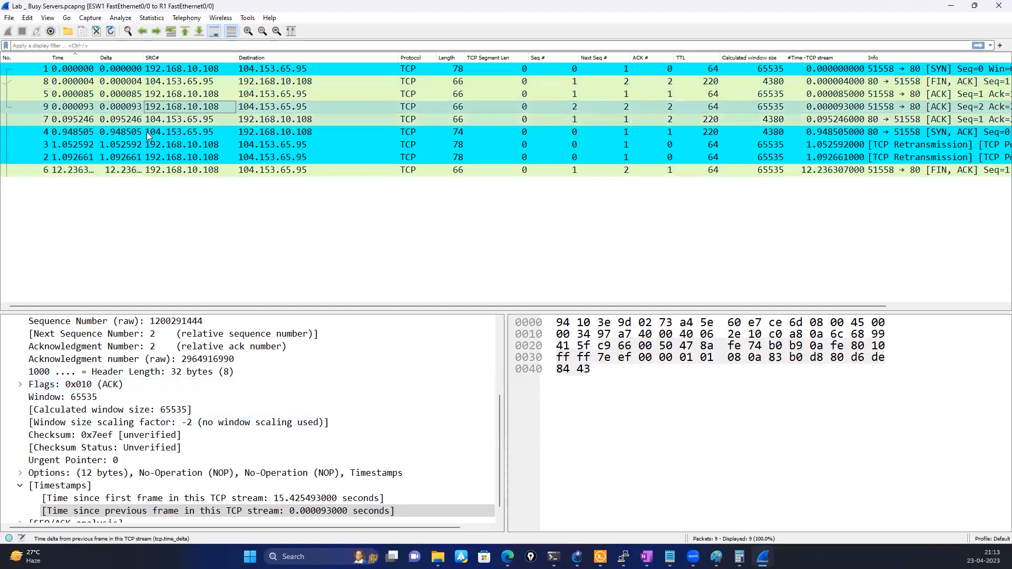
left_click(140, 170)
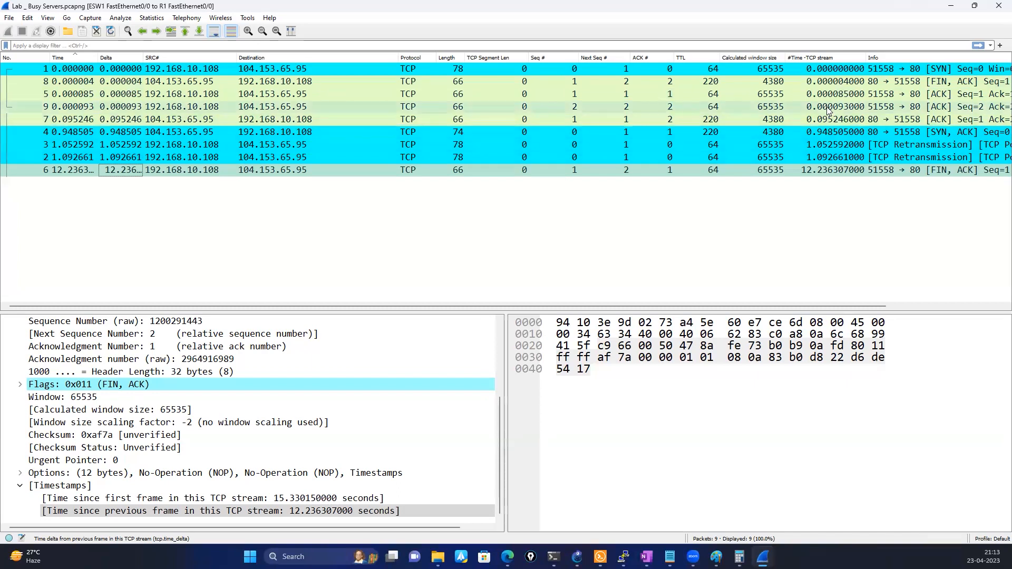
- Close the capture window and erase the entire sender-receiver sketch from the Paint canvas
left_click(996, 7)
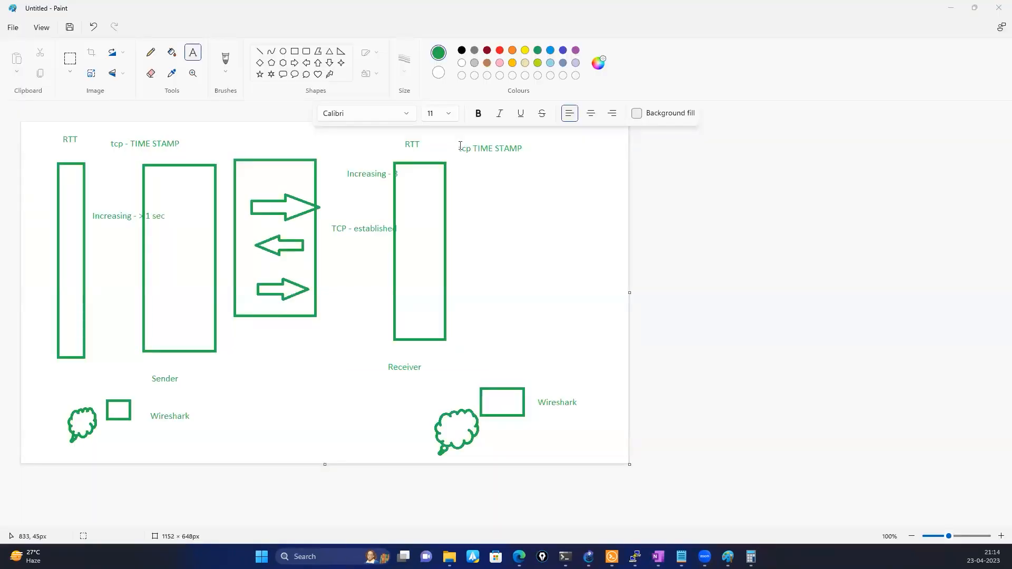
left_click(371, 324)
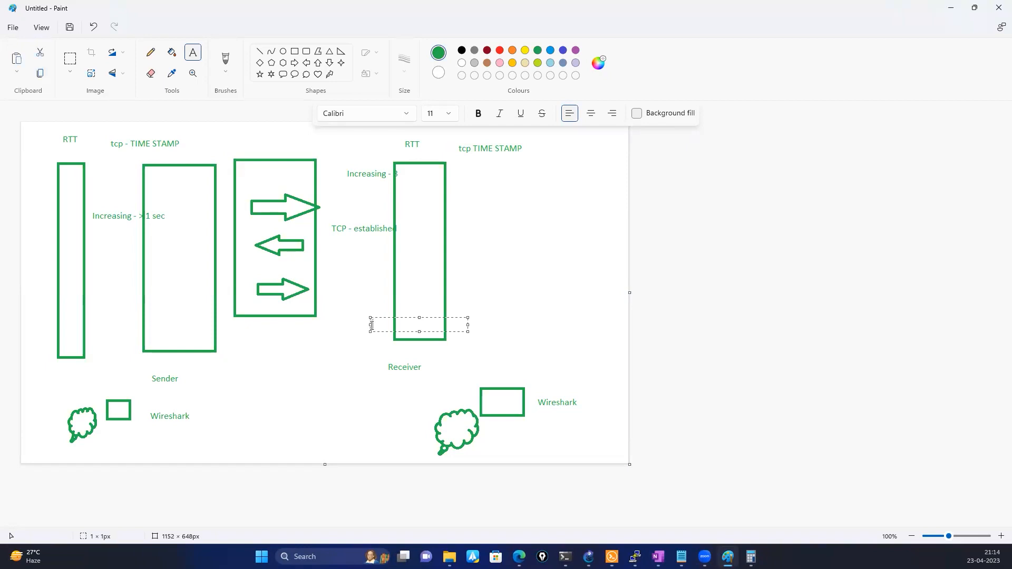
key("ctrl+a")
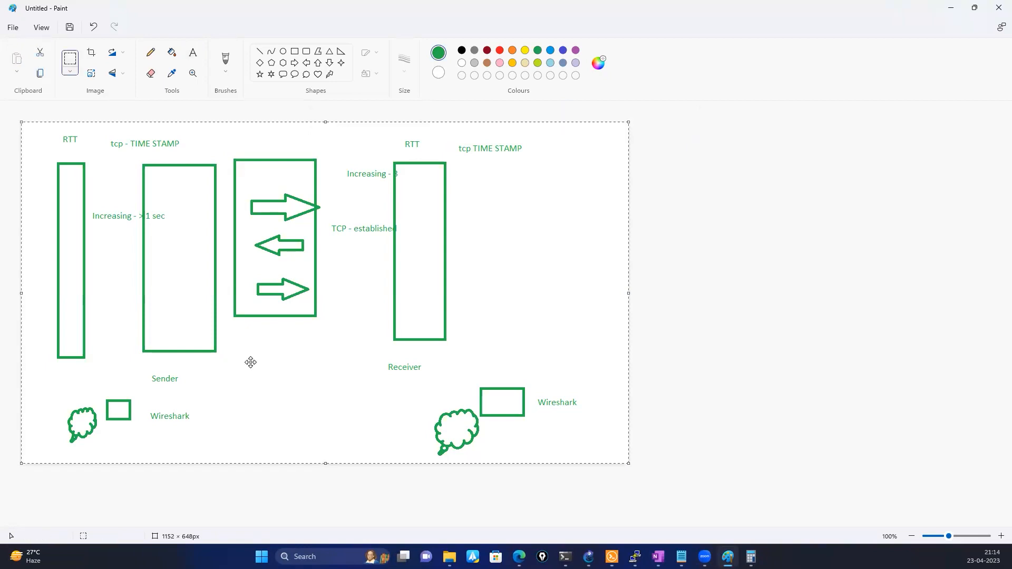
key("Delete")
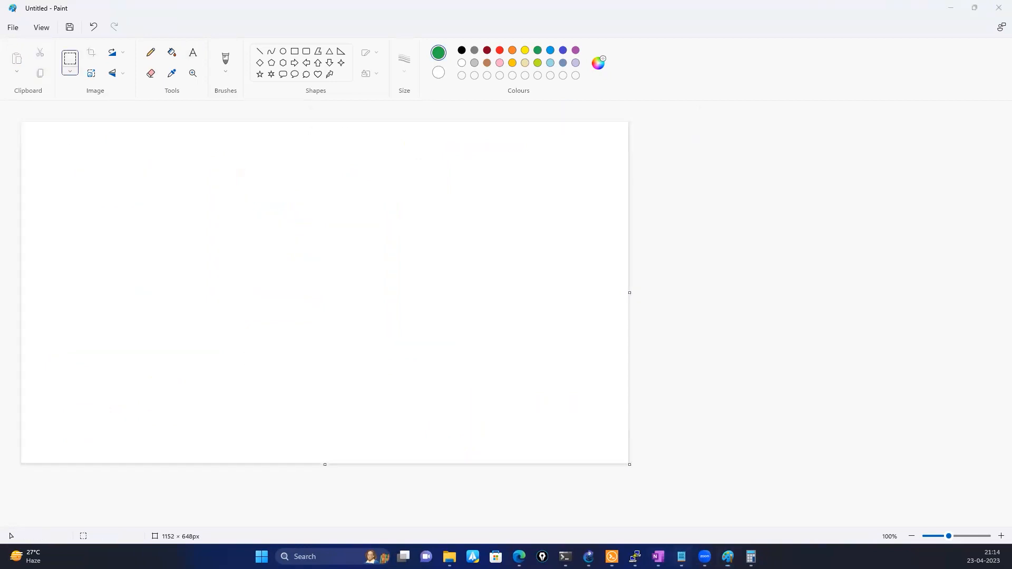
- Switch to the Notepad topics list and highlight the "Use cases - Wireshark Images" entry before deselecting it
key("alt+Tab")
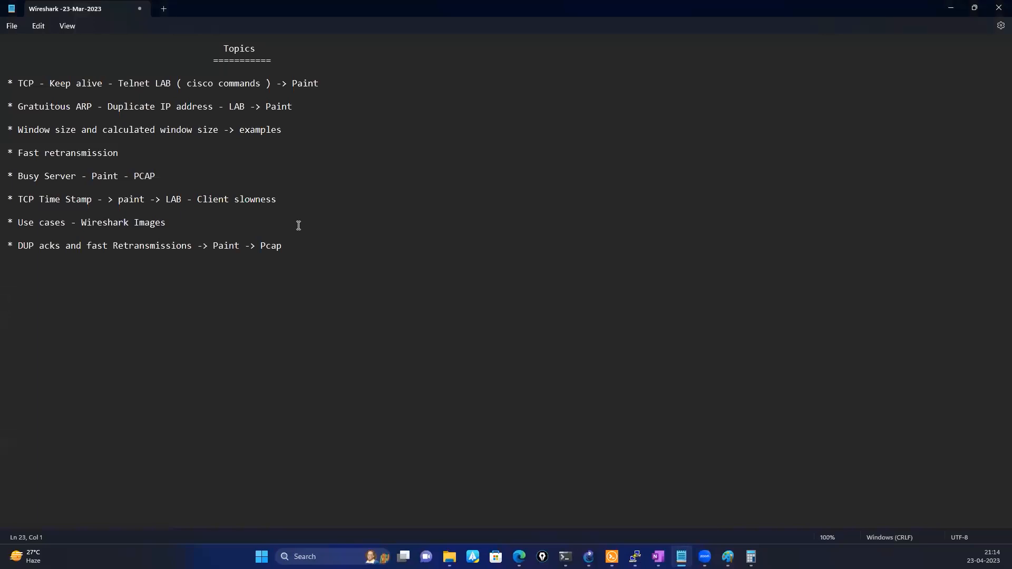
left_click_drag(17, 223, 159, 226)
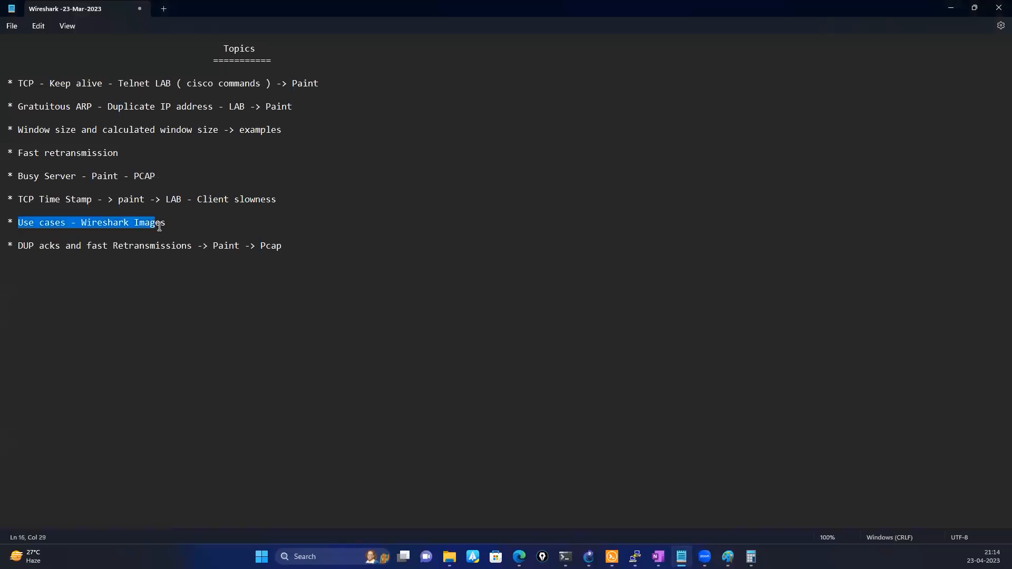
left_click(451, 232)
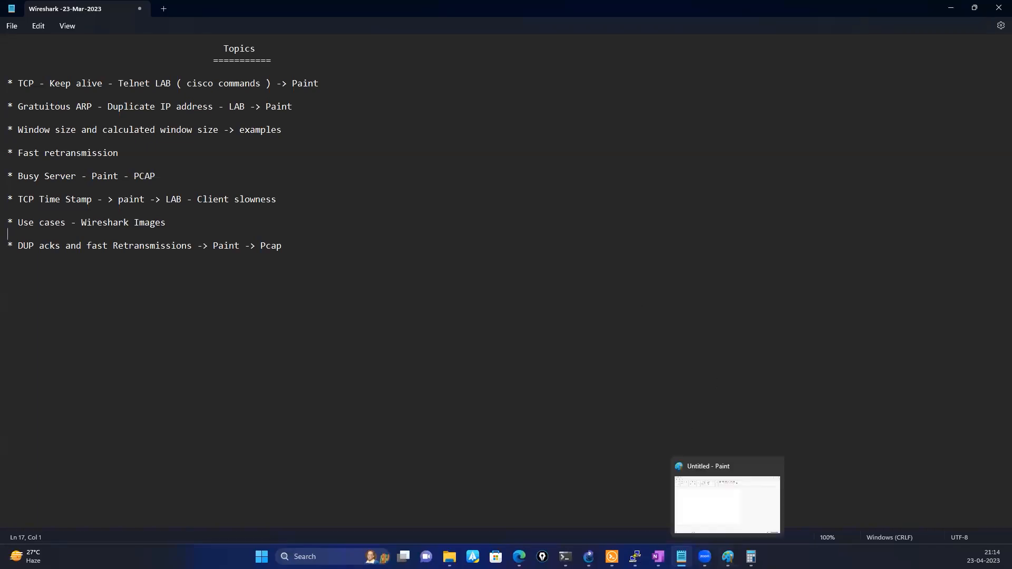
- Switch to OneNote, open the "Wireshark images" page, and examine the Retransmissions screenshot
left_click(658, 556)
scroll(276, 289, "up", 4)
scroll(274, 289, "up", 5)
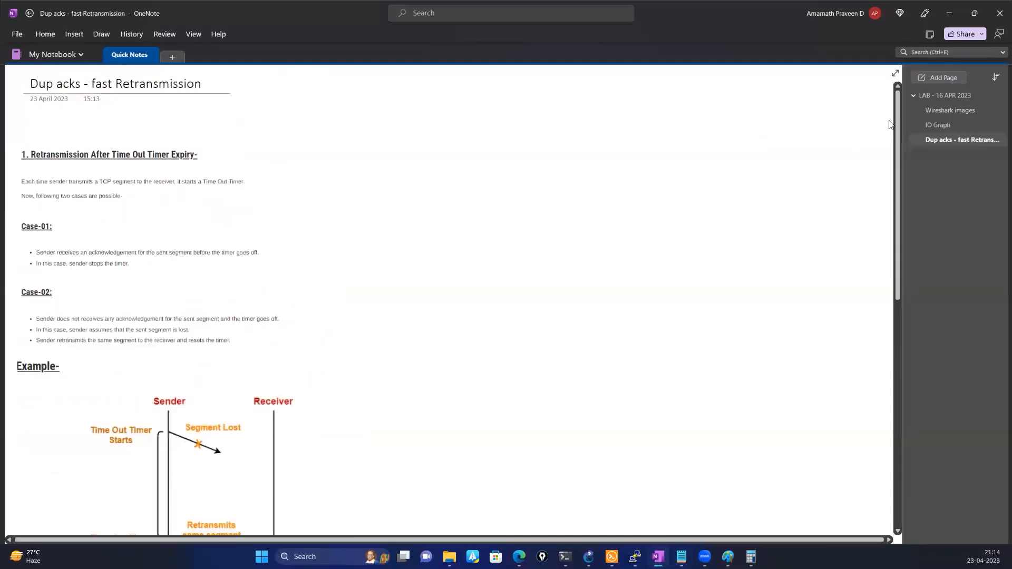
left_click(943, 110)
scroll(488, 263, "up", 12)
scroll(488, 265, "up", 6)
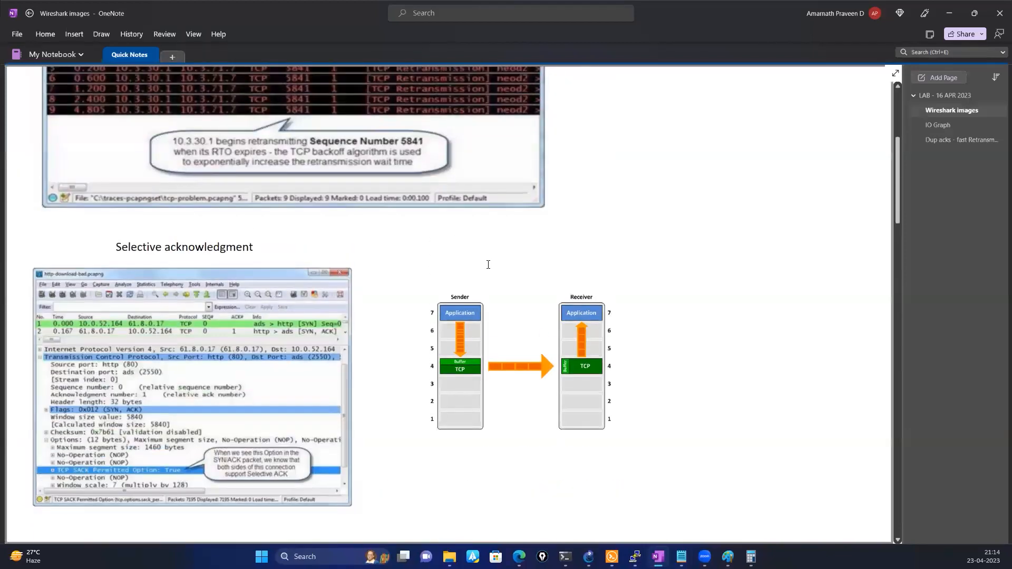
scroll(189, 315, "down", 3)
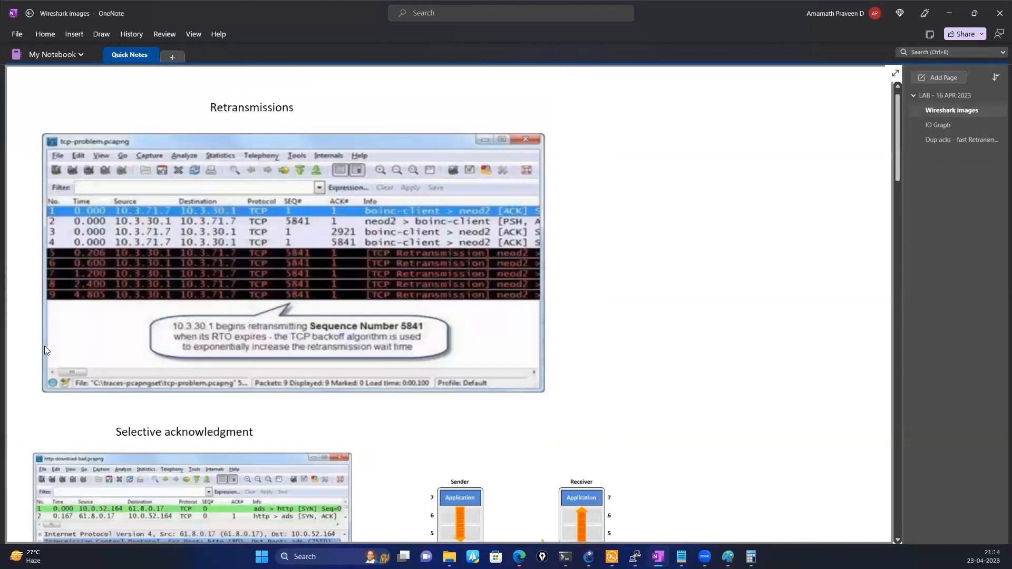
scroll(189, 315, "up", 1)
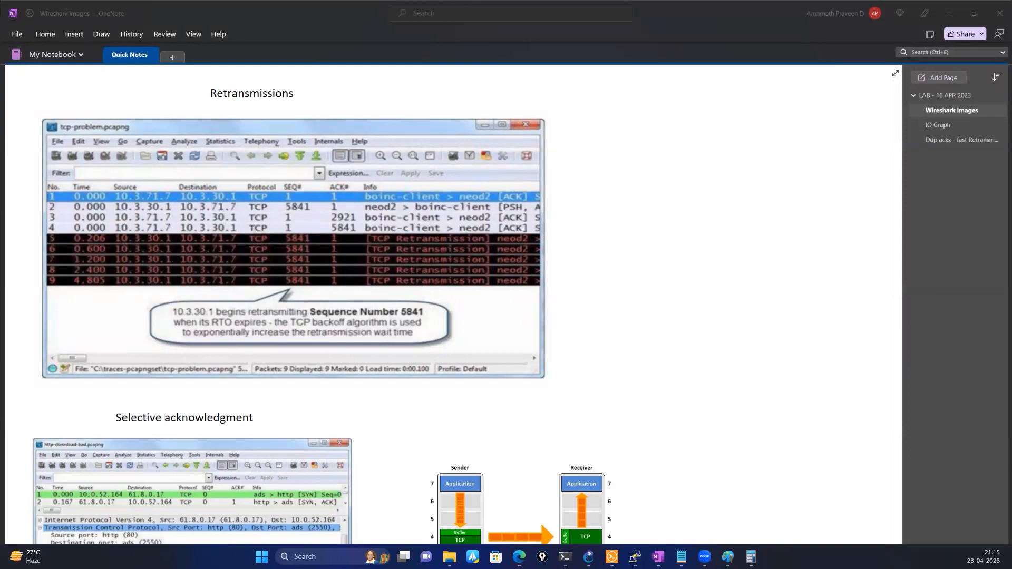
- Examine the Selective acknowledgment screenshot and put a pen dot beside the sender-receiver buffer diagram
scroll(298, 237, "down", 5)
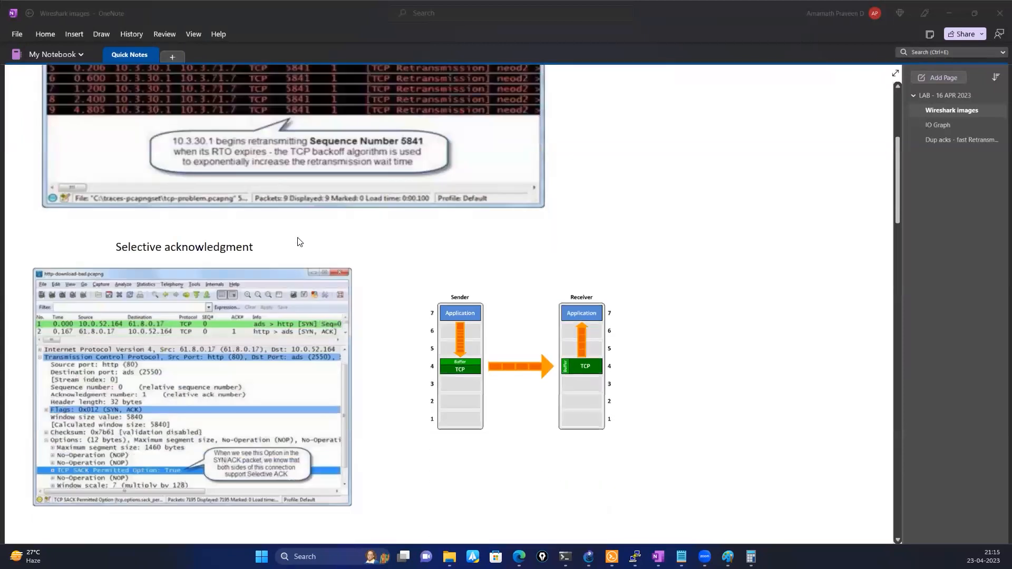
scroll(298, 238, "down", 2)
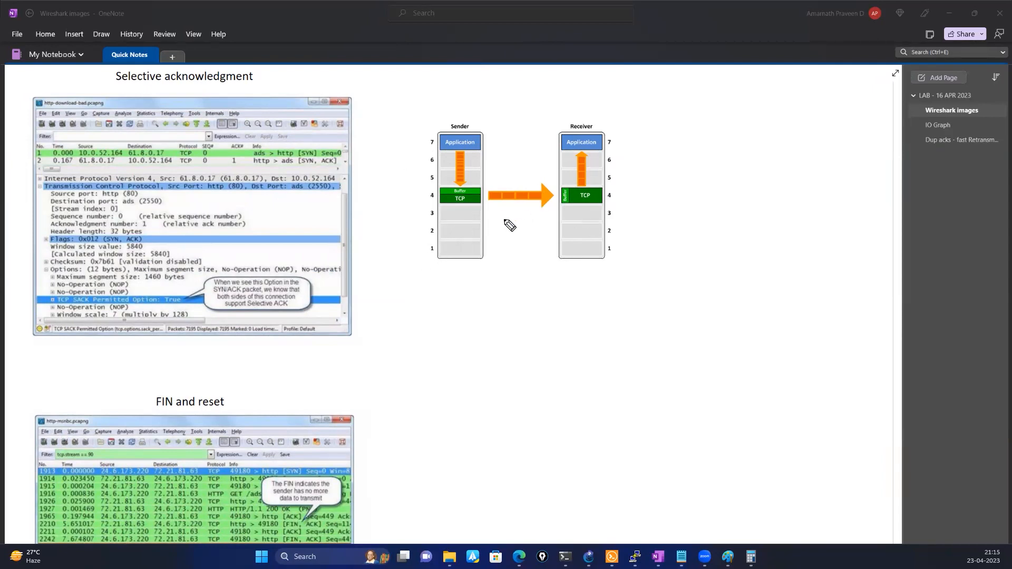
left_click(497, 139)
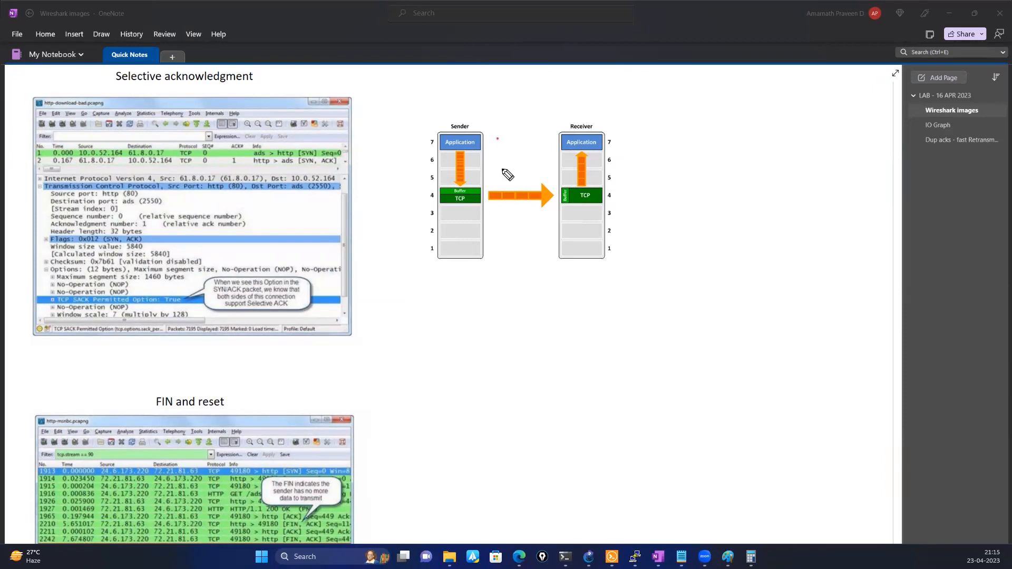
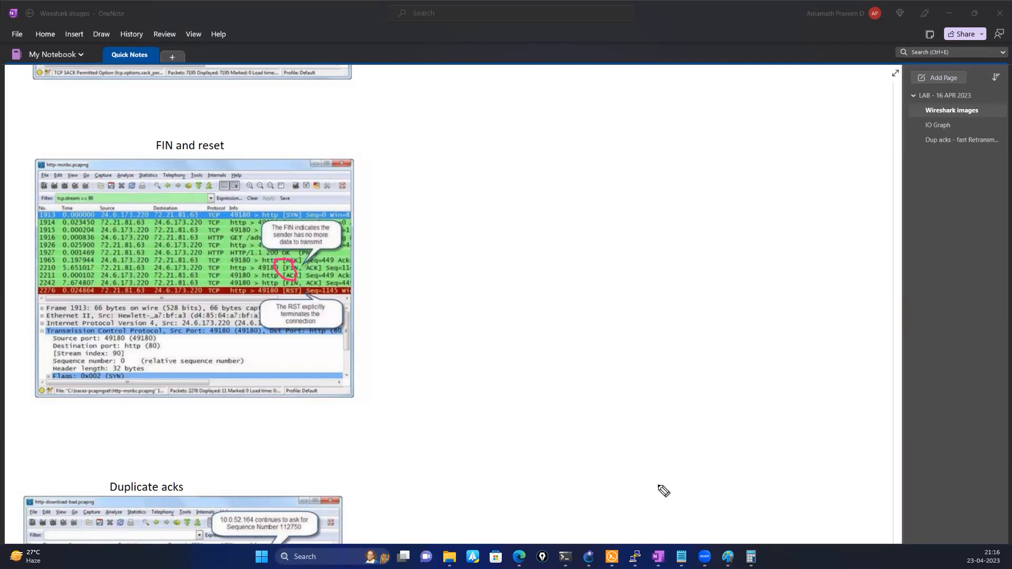
- Draw two opposing arrows enclosed by a four-sided outline beside the FIN and reset screenshot, and clear the marks
left_click_drag(453, 253, 462, 256)
left_click_drag(531, 239, 538, 275)
mouse_move(673, 283)
left_mouse_down()
mouse_move(554, 289)
mouse_move(561, 312)
left_mouse_up()
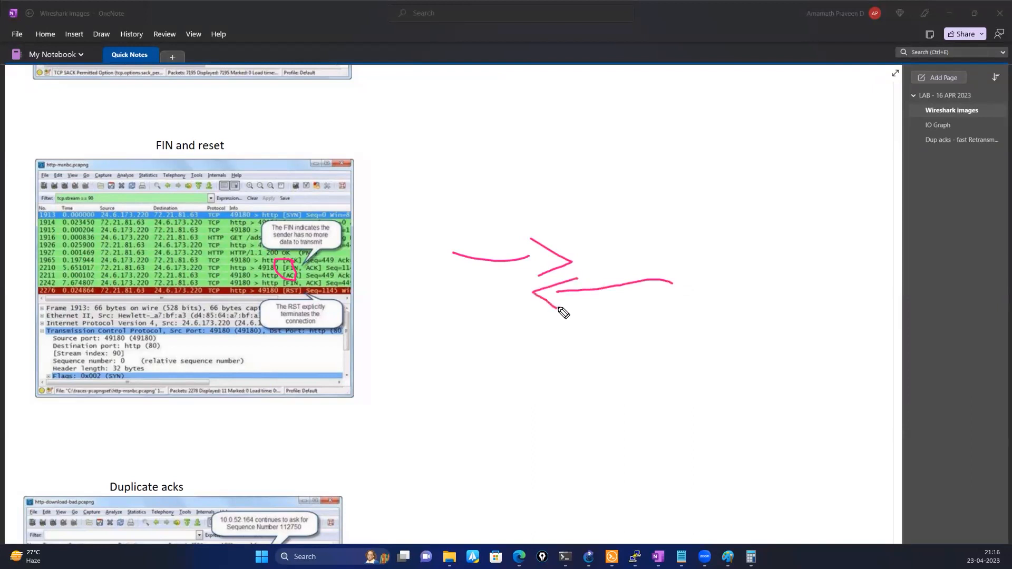
mouse_move(452, 222)
left_mouse_down()
mouse_move(679, 229)
mouse_move(493, 323)
mouse_move(452, 218)
left_mouse_up()
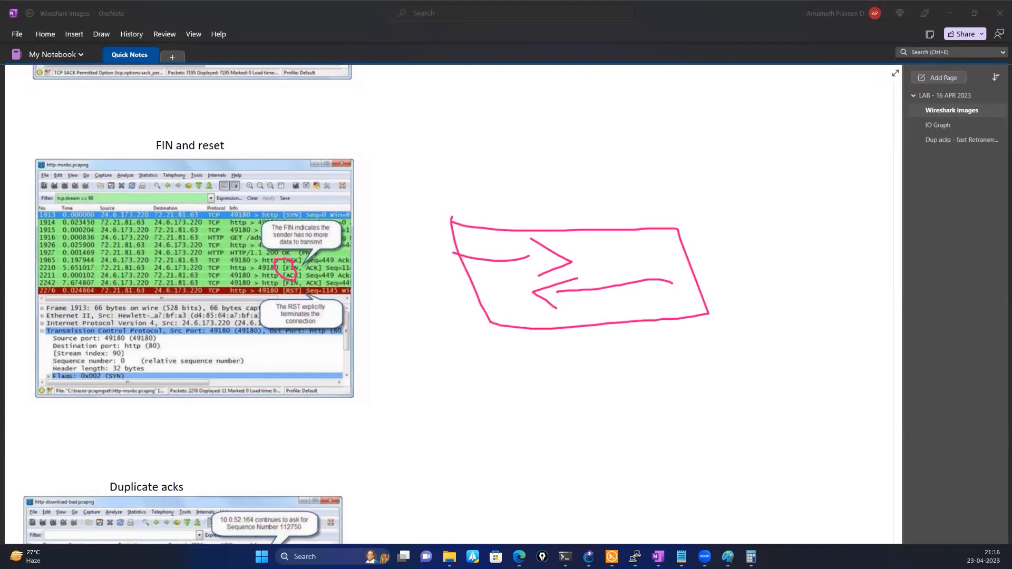
key("e")
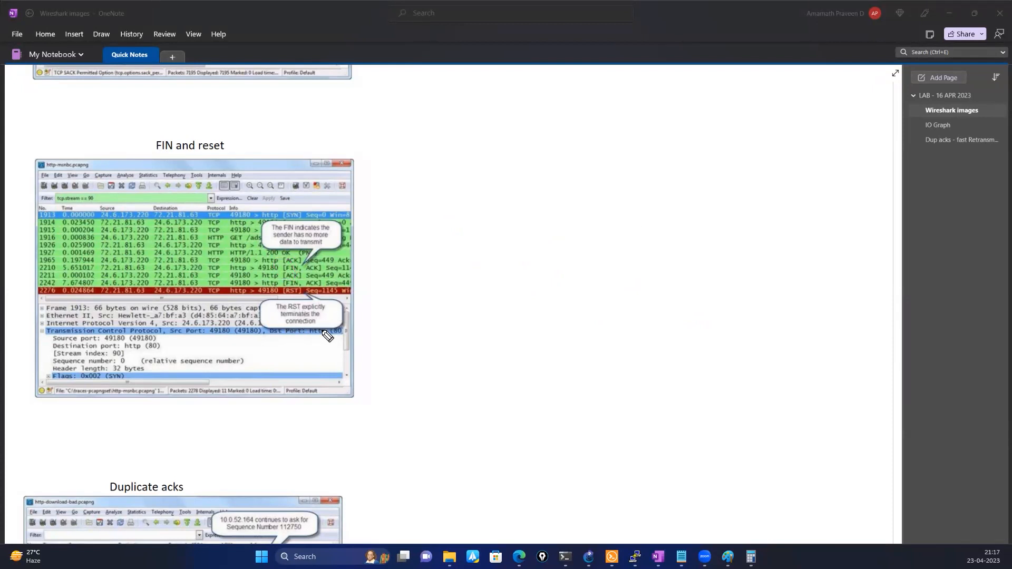
- Draw a long arrow beside the FIN and reset screenshot and cross out its tip
mouse_move(457, 245)
left_mouse_down()
mouse_move(616, 251)
mouse_move(621, 265)
left_mouse_up()
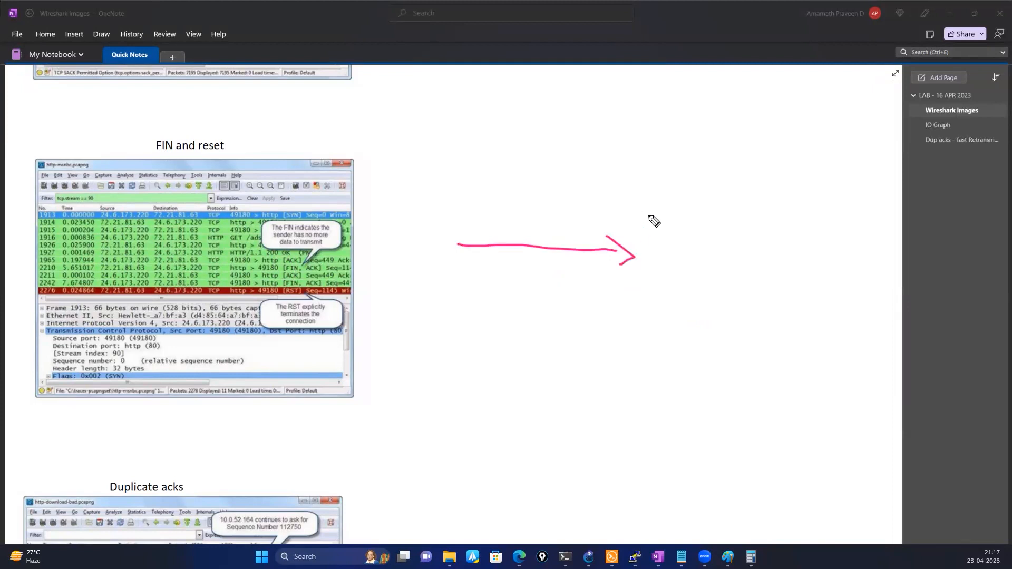
left_click_drag(668, 226, 635, 282)
left_click_drag(623, 247, 674, 280)
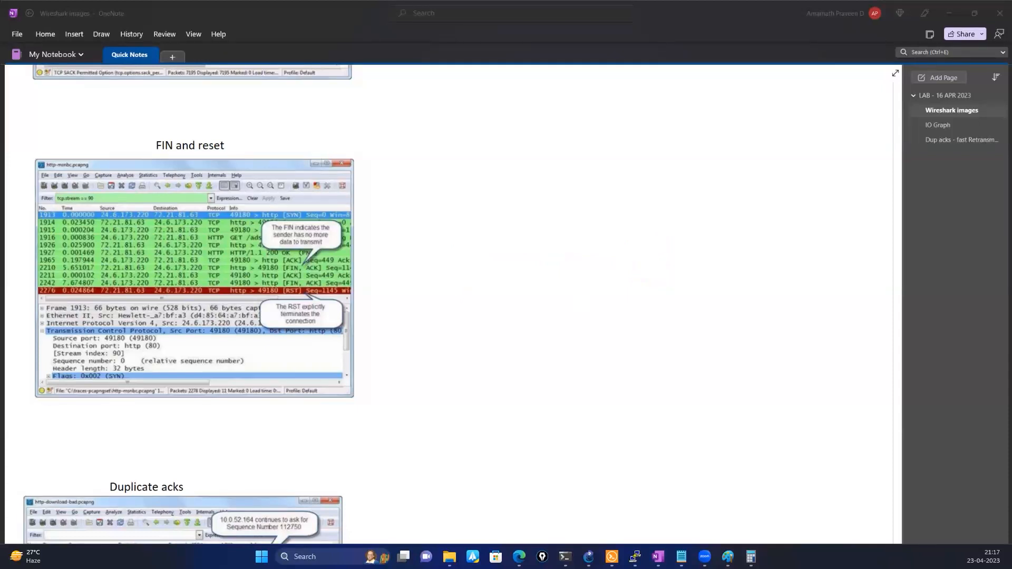
- Examine the Duplicate acks screenshot and circle the callout about a high number of Duplicate ACKs
scroll(58, 328, "down", 5)
scroll(58, 331, "down", 2)
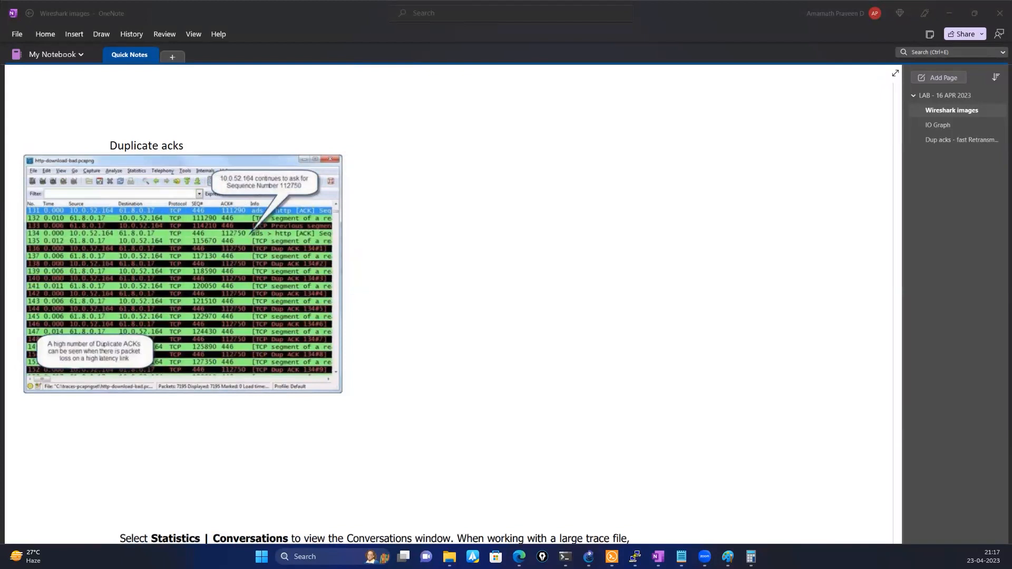
mouse_move(95, 328)
left_mouse_down()
mouse_move(53, 371)
mouse_move(185, 351)
mouse_move(50, 309)
left_mouse_up()
- Review the Statistics | Conversations notes and the sections below them on the "Wireshark images" page
scroll(261, 359, "down", 8)
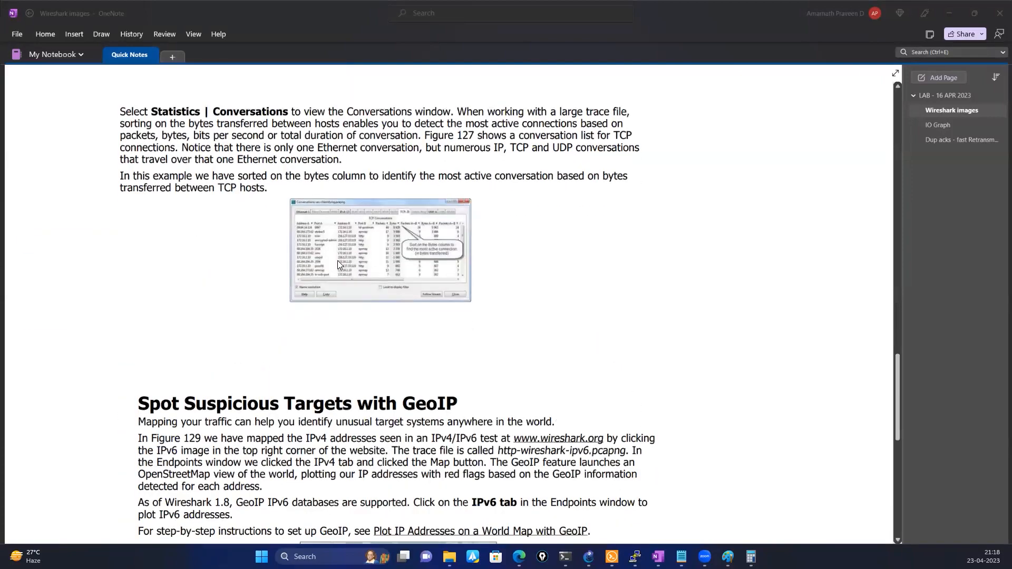
left_click(303, 322)
scroll(243, 310, "down", 5)
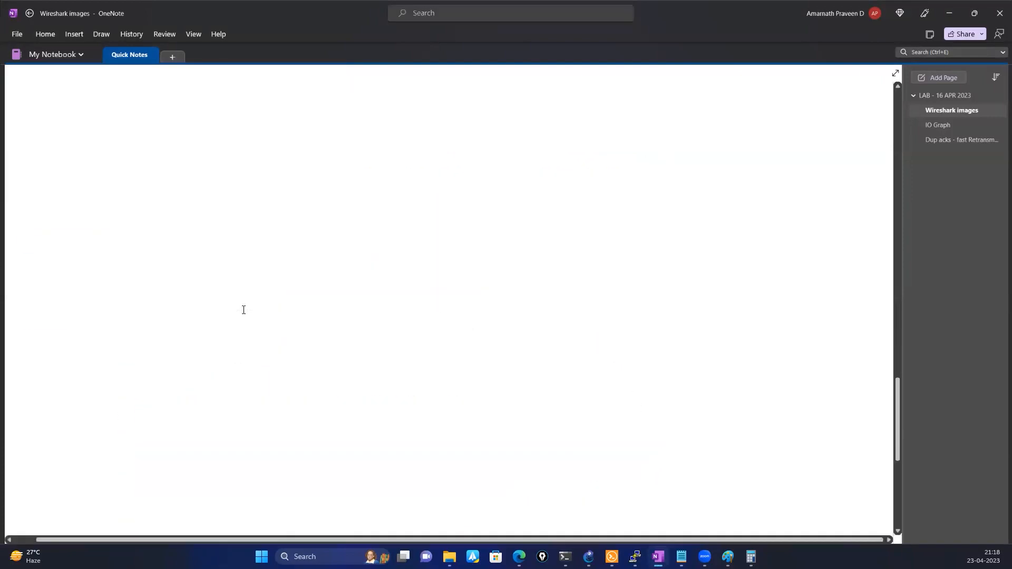
scroll(244, 310, "up", 2)
scroll(243, 310, "up", 3)
scroll(476, 233, "up", 4)
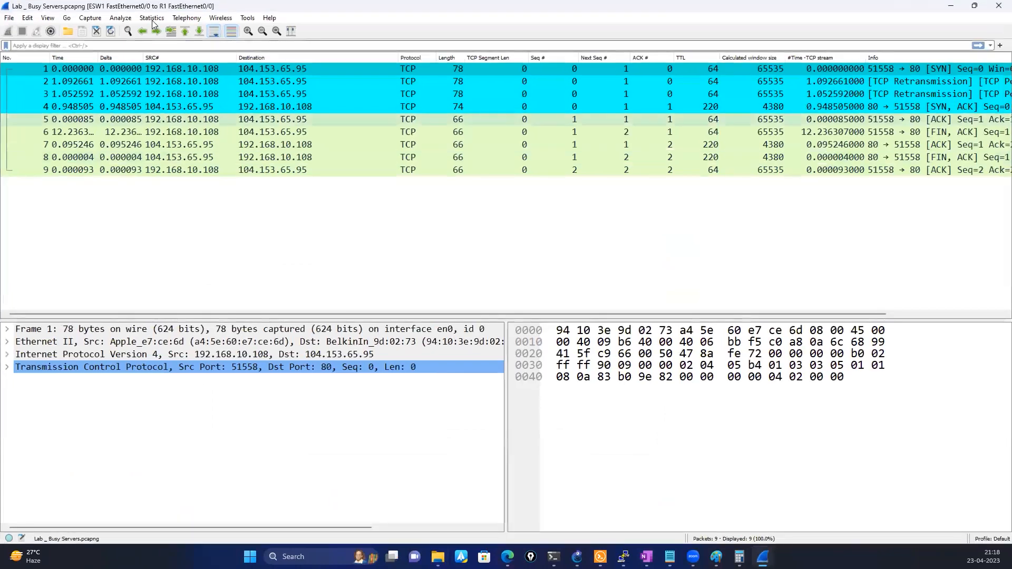
- Check the Ethernet and IPv4 conversation statistics of the Lab _ Busy Servers capture and close the statistics
left_click(151, 20)
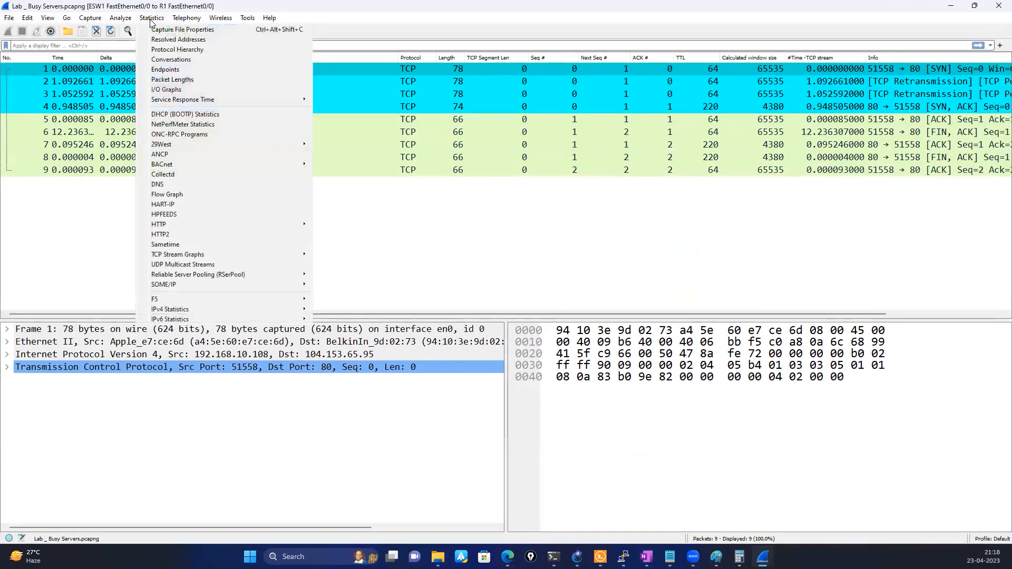
left_click(186, 62)
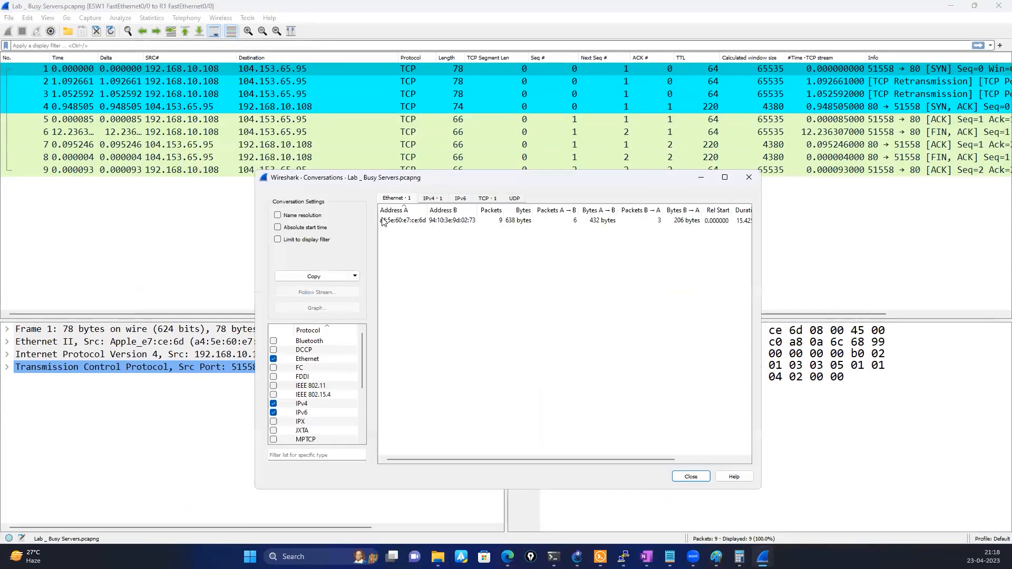
left_click(437, 199)
left_click(580, 220)
left_click(749, 178)
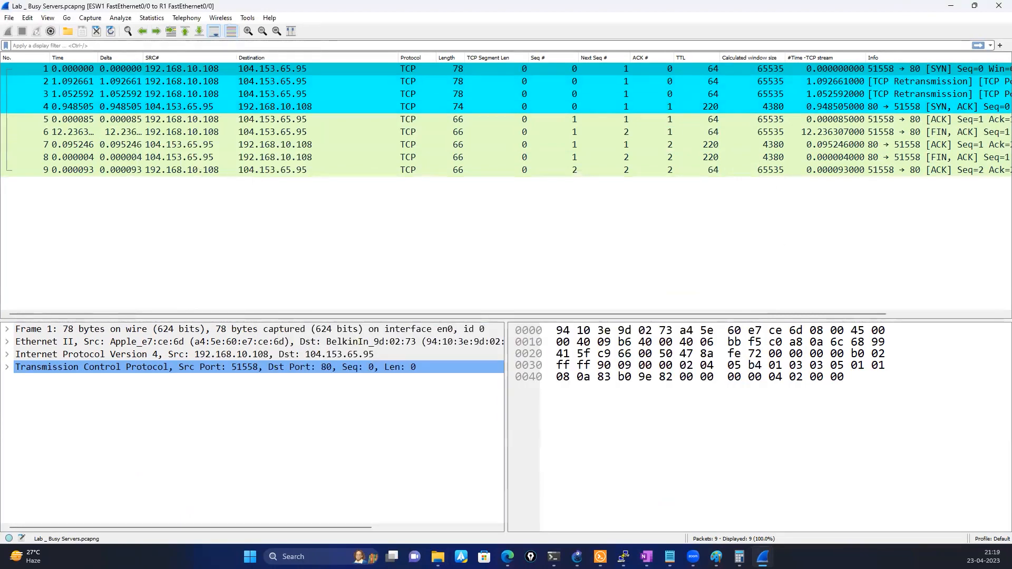
- Open TCP - Fast retransmissions.pcapng and check its Ethernet and IPv4 conversation statistics against the packet list
key("super+e")
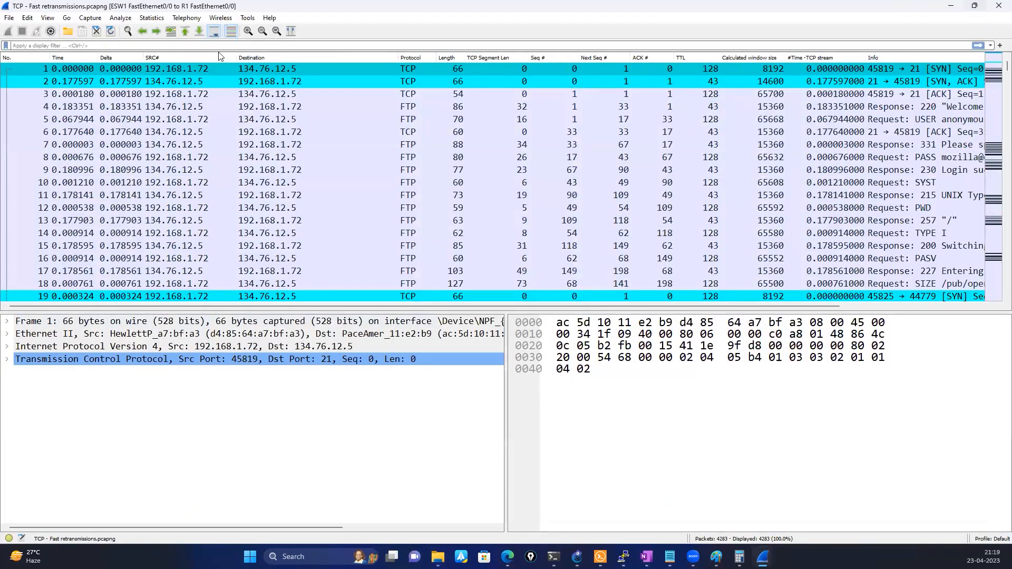
left_click(152, 17)
left_click(172, 59)
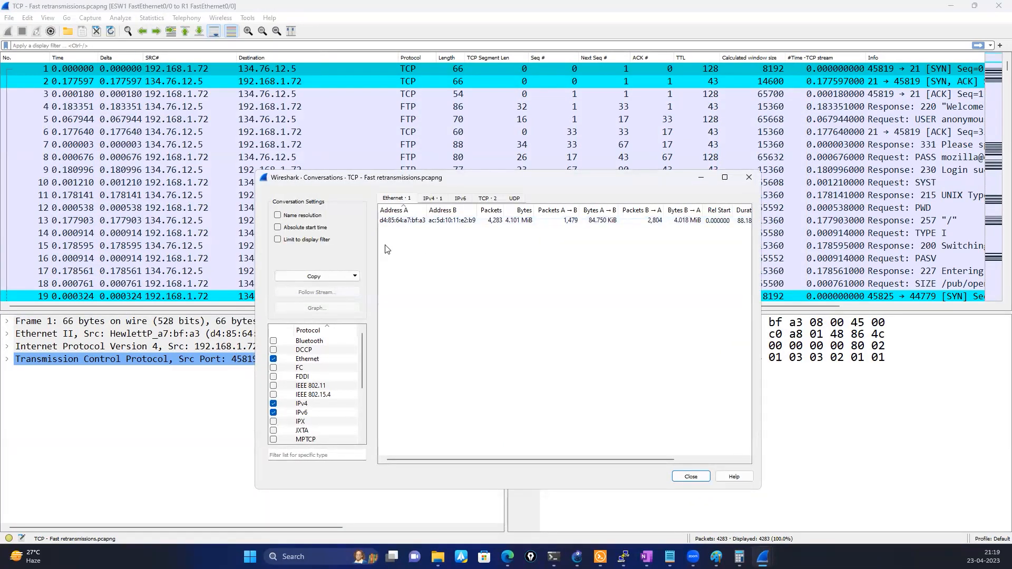
left_click(432, 199)
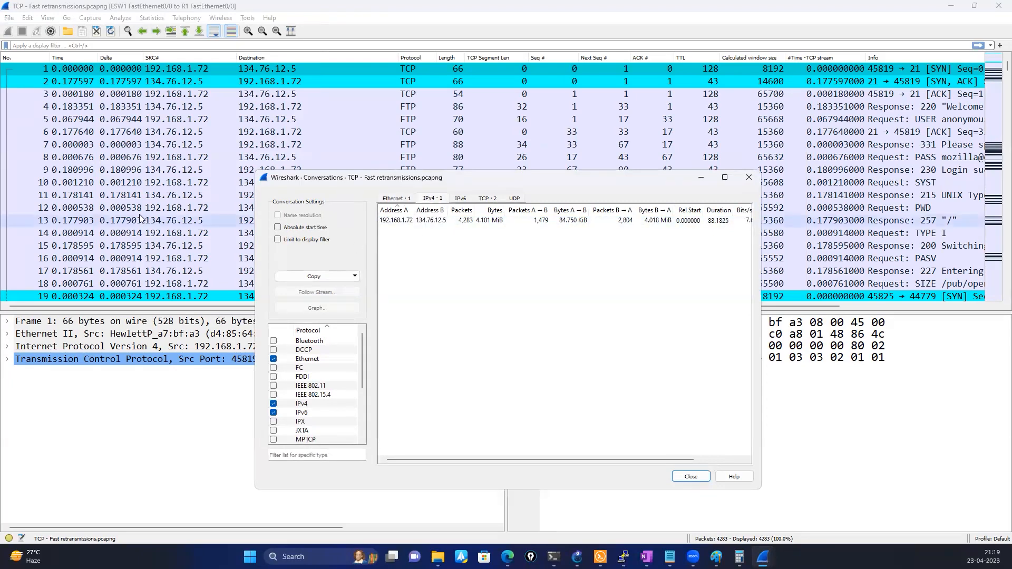
scroll(139, 214, "down", 7)
scroll(139, 214, "down", 16)
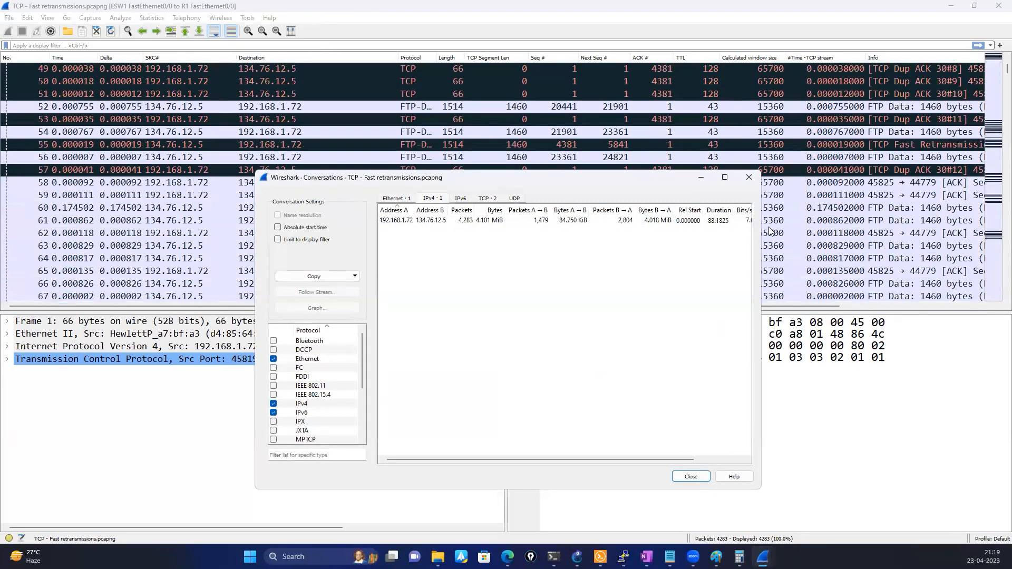
left_click(748, 177)
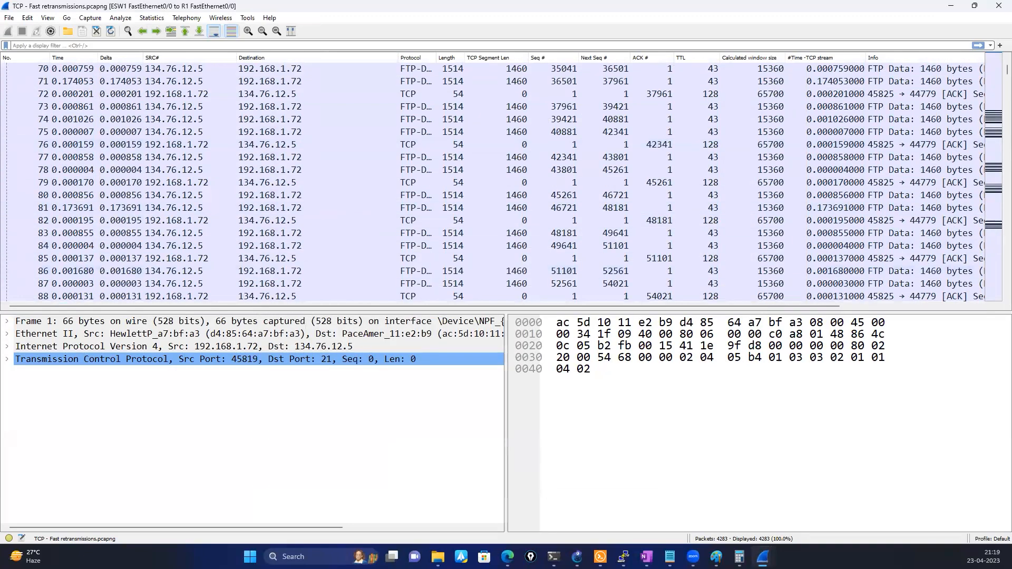
- Restart Wireshark and start a live capture on the Wi-Fi interface
key("alt+Tab")
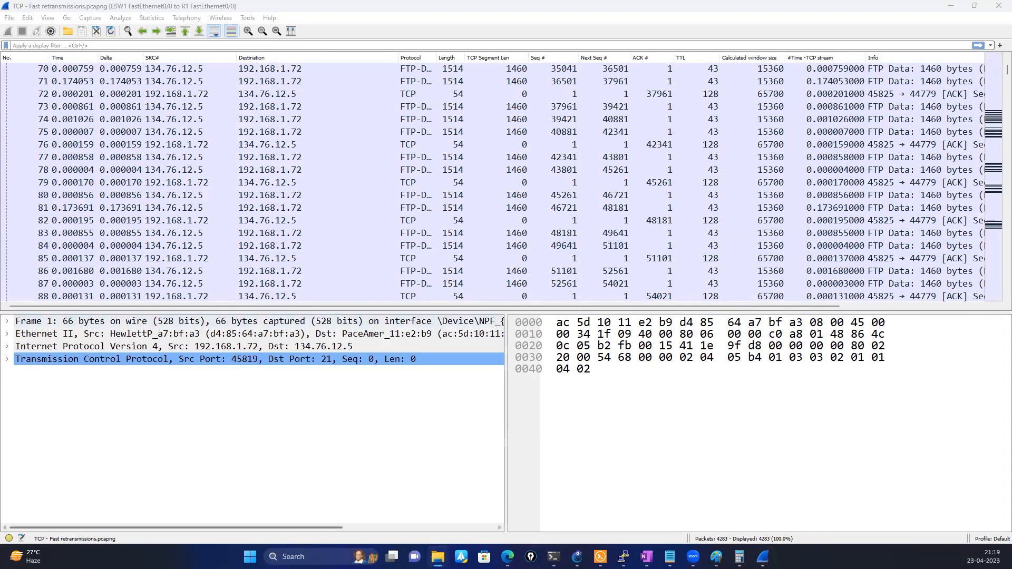
left_click(311, 557)
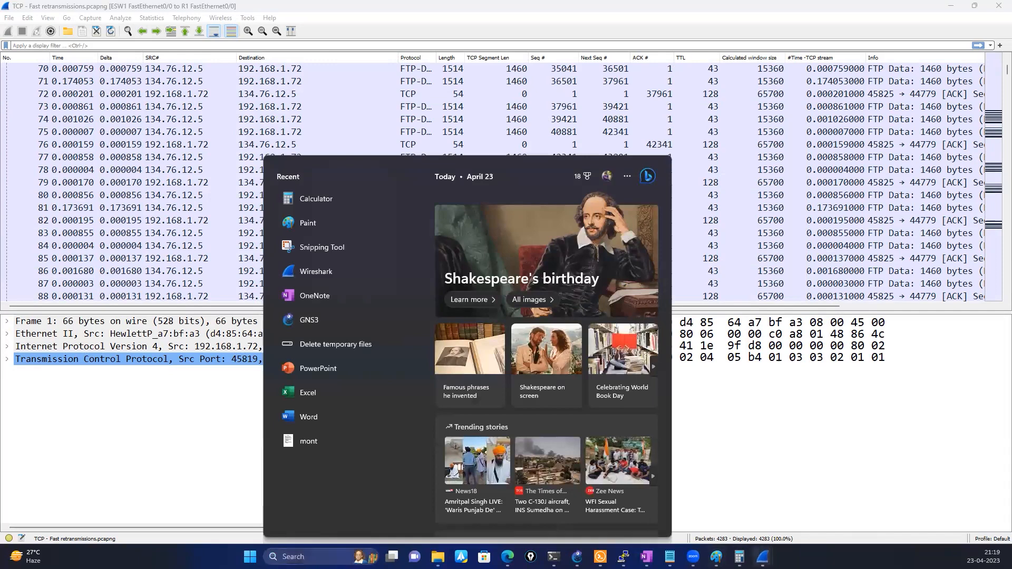
mouse_move(763, 556)
left_click(753, 468)
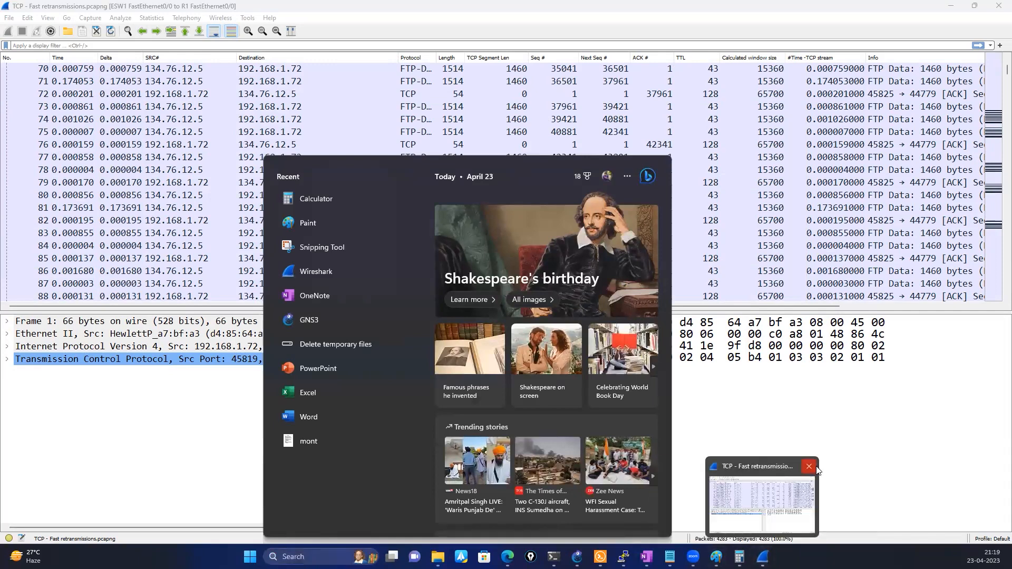
left_click(809, 466)
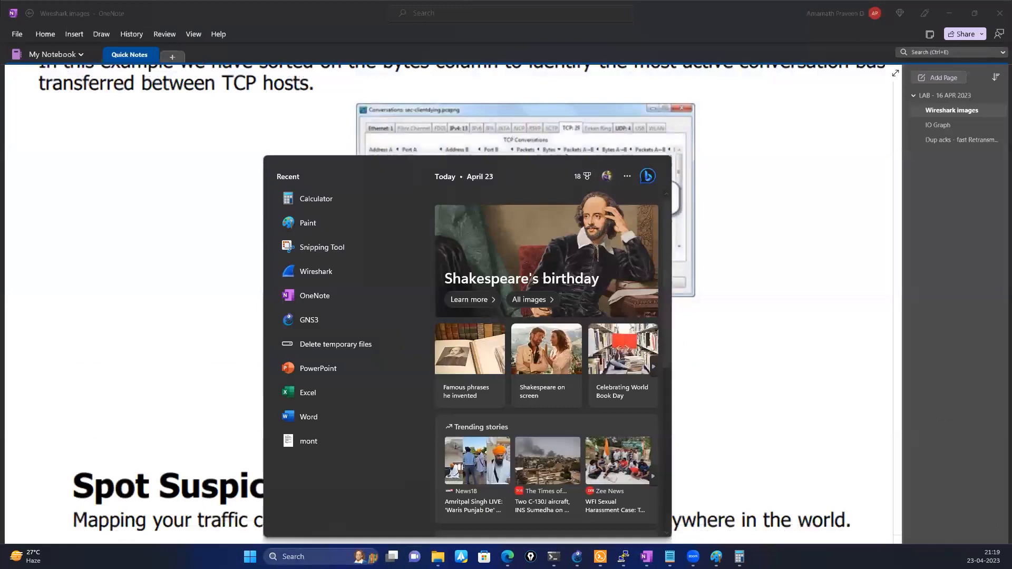
left_click(327, 271)
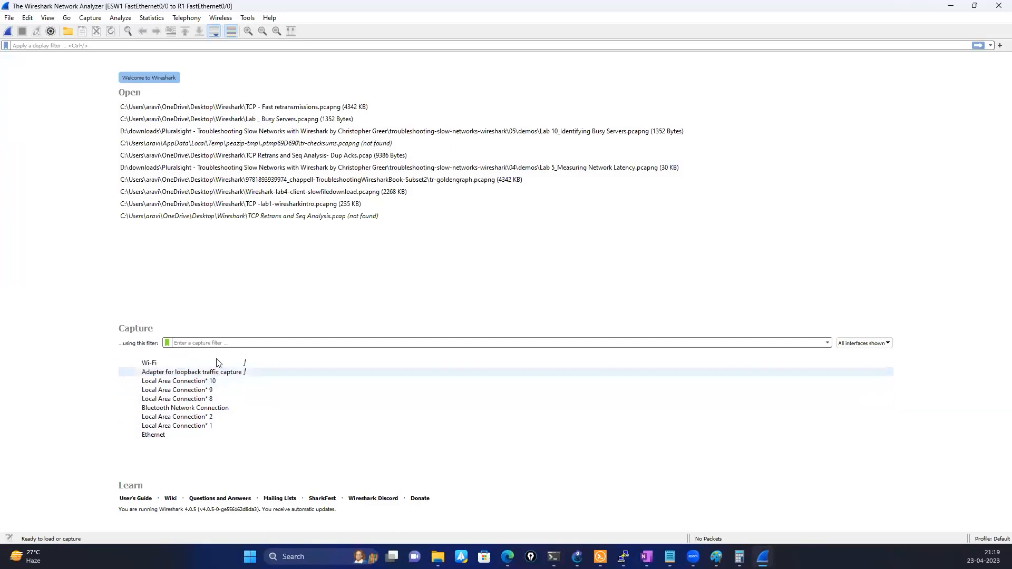
double_click(216, 362)
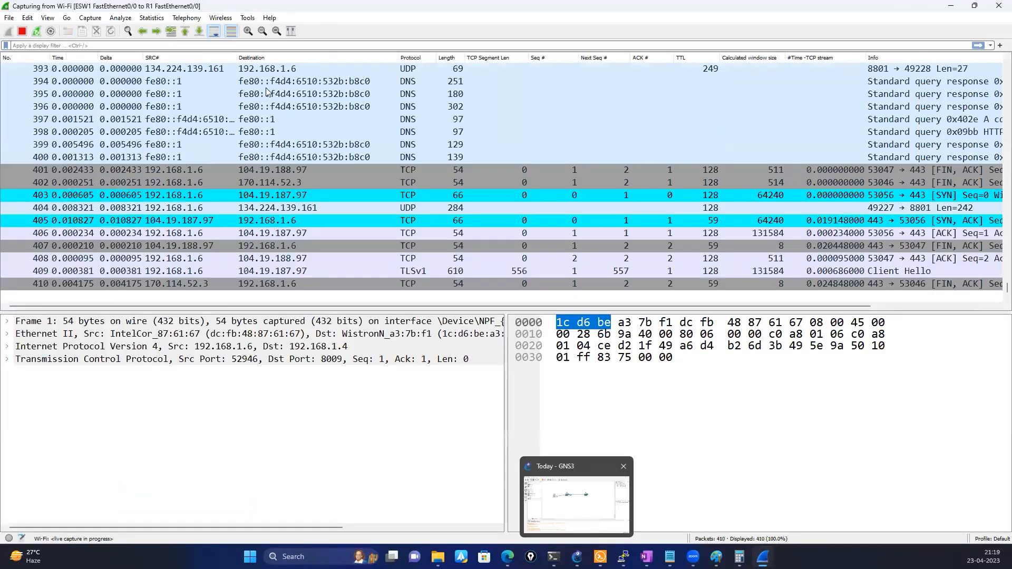
- Show the IPv4 conversation statistics of the running Wi-Fi capture
left_click(148, 19)
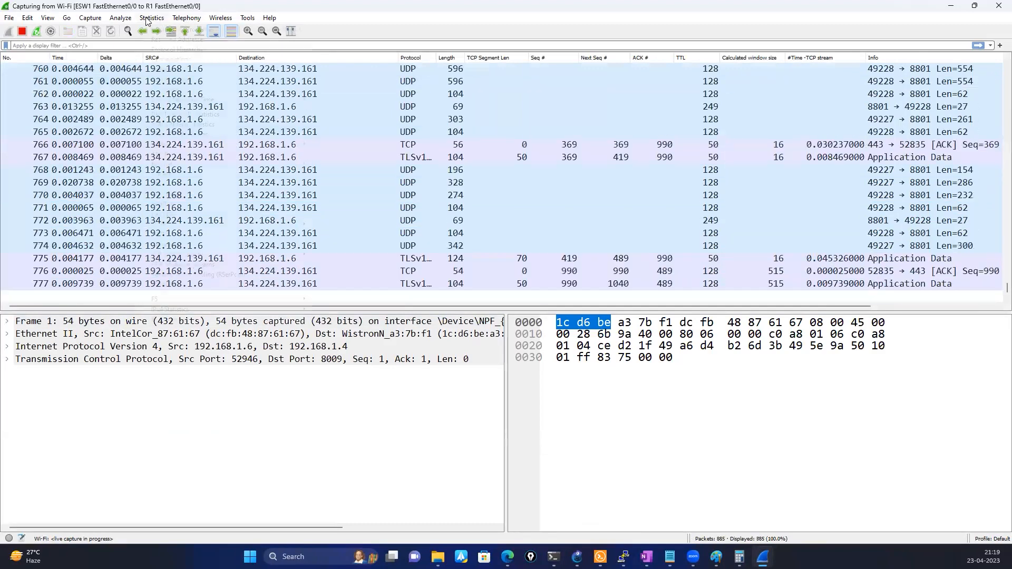
left_click(169, 65)
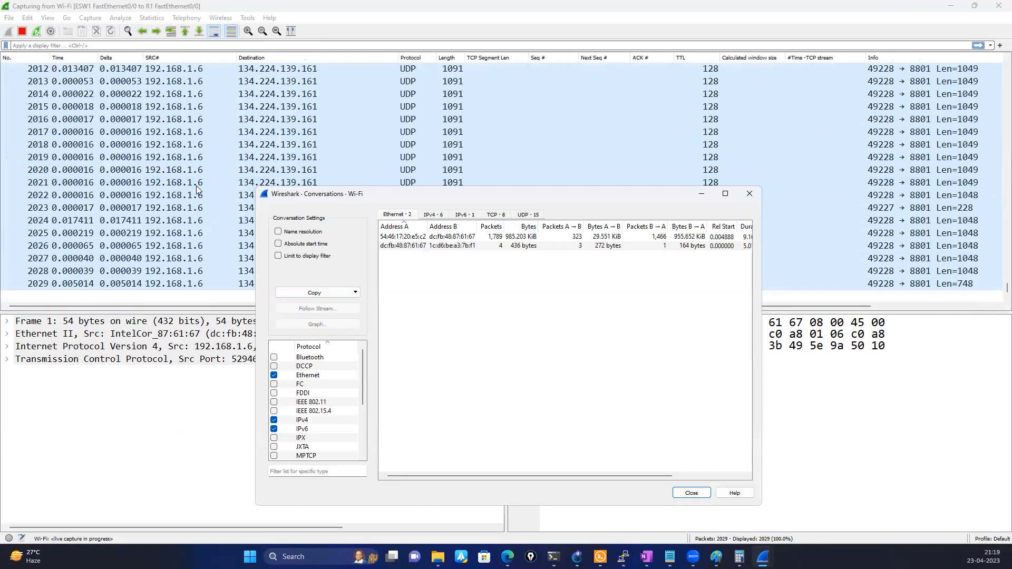
left_click(433, 214)
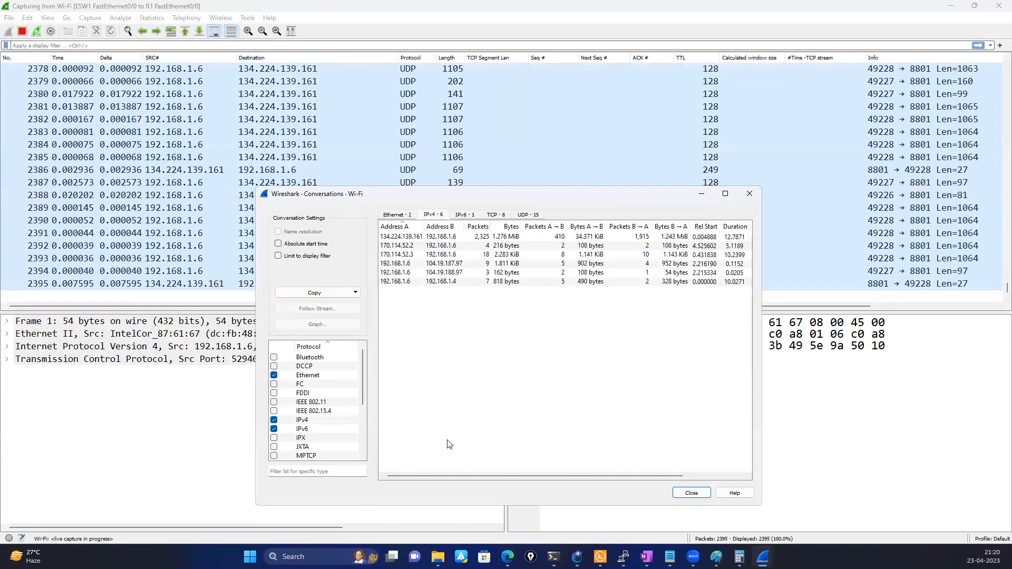
- Stop the Wi-Fi capture and sort its IPv4 conversations by Bytes in descending order
left_click(22, 32)
mouse_move(763, 557)
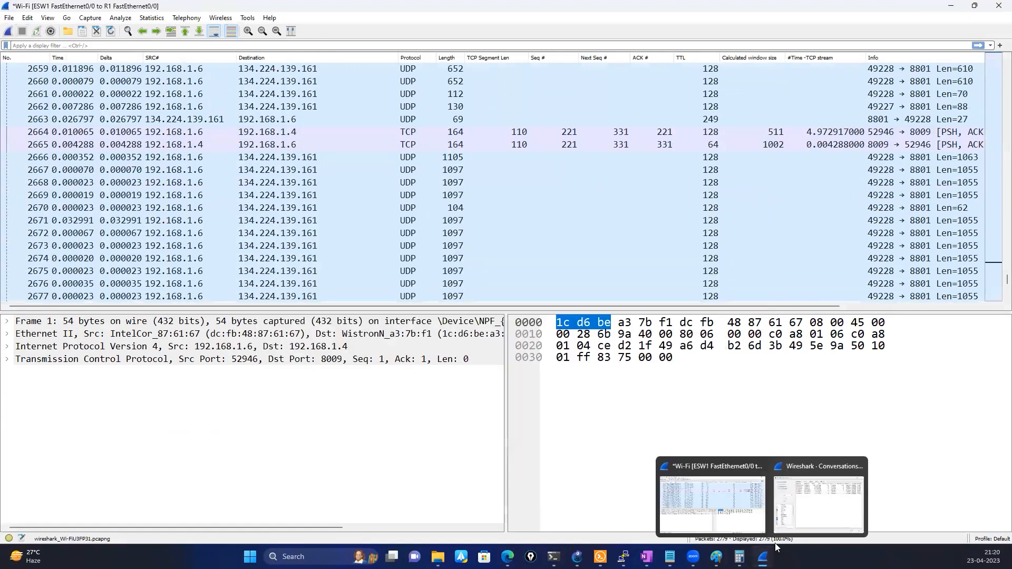
left_click(790, 503)
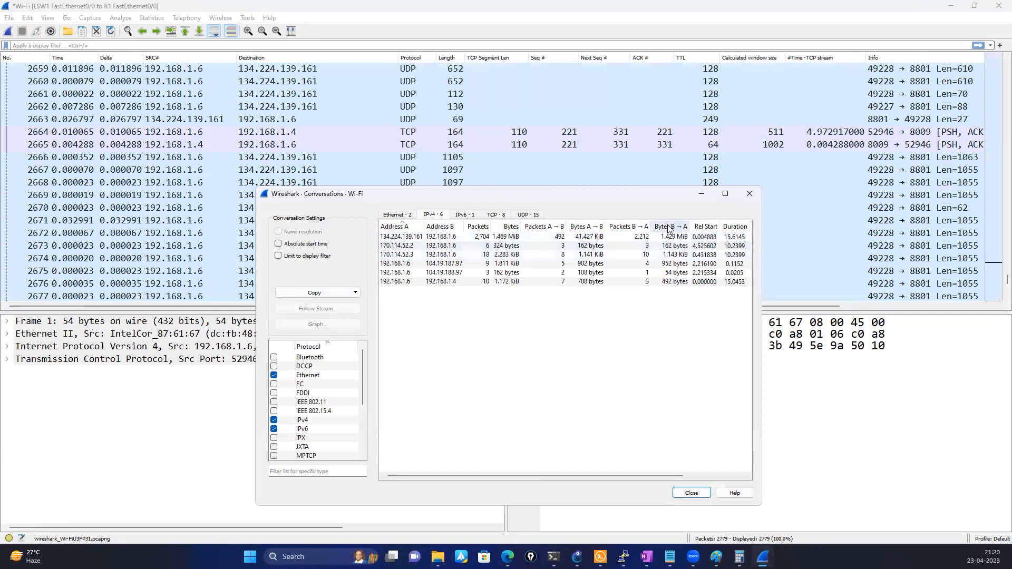
left_click(507, 228)
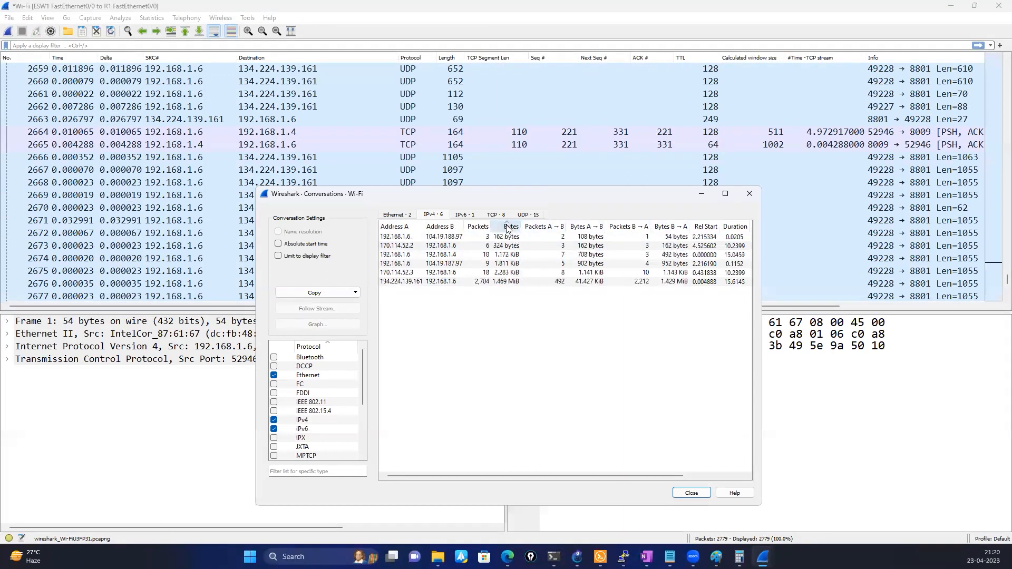
left_click(508, 228)
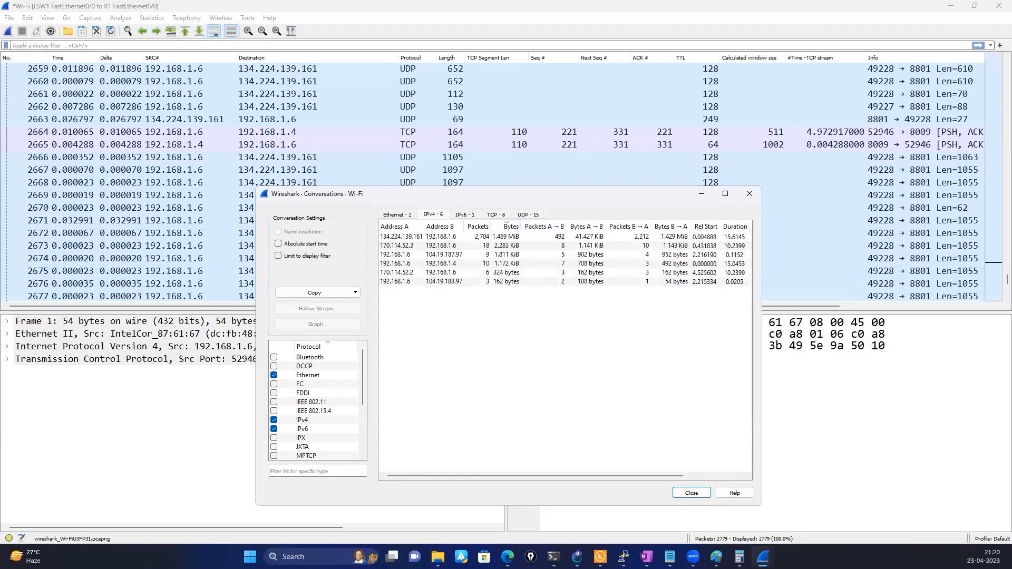
- Circle the two largest IPv4 conversations, draw a curved arrow down from their byte counts, and clear the marks
mouse_move(609, 228)
left_mouse_down()
mouse_move(371, 242)
mouse_move(564, 254)
mouse_move(621, 246)
mouse_move(610, 230)
left_mouse_up()
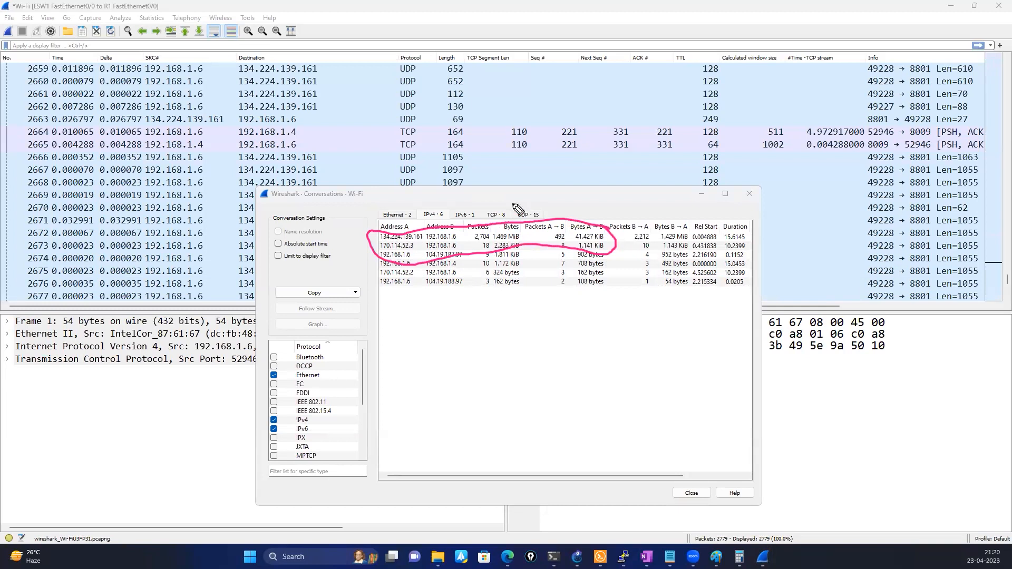
mouse_move(523, 232)
left_mouse_down()
mouse_move(548, 337)
mouse_move(534, 351)
mouse_move(543, 351)
left_mouse_up()
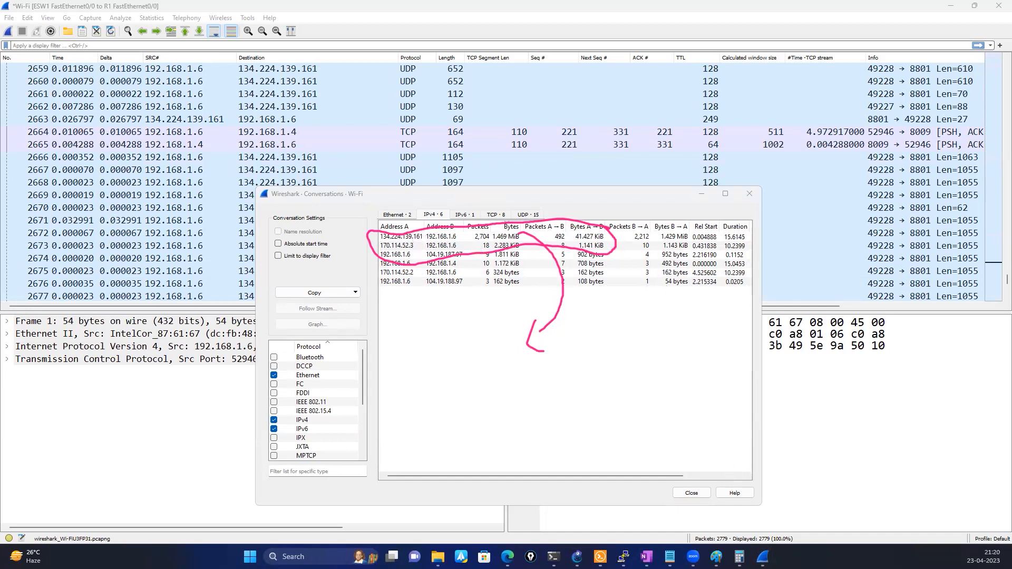
key("Escape")
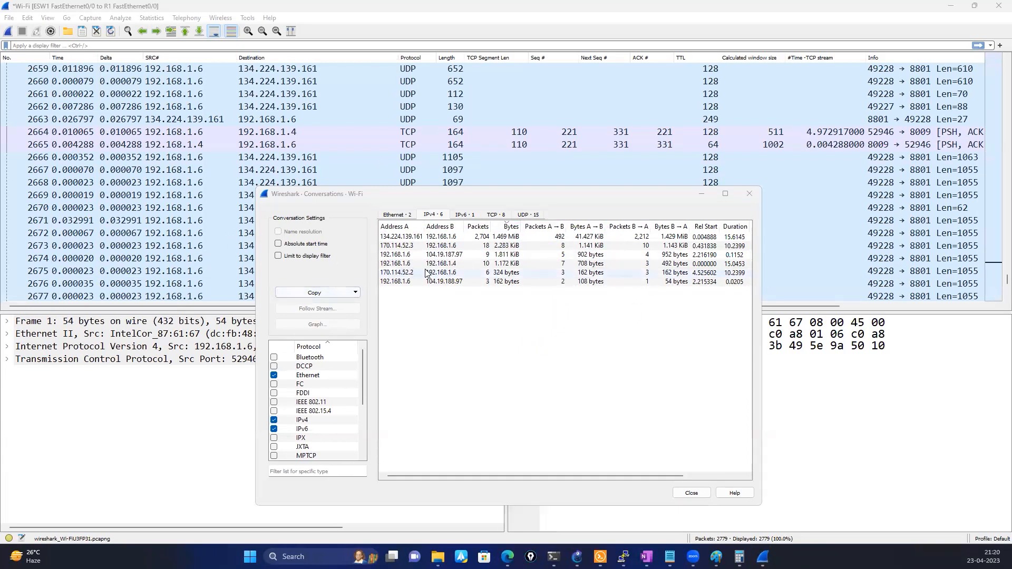
- Examine the TCP conversations of the Wi-Fi capture through to the bits per second columns and close the statistics
left_click(497, 216)
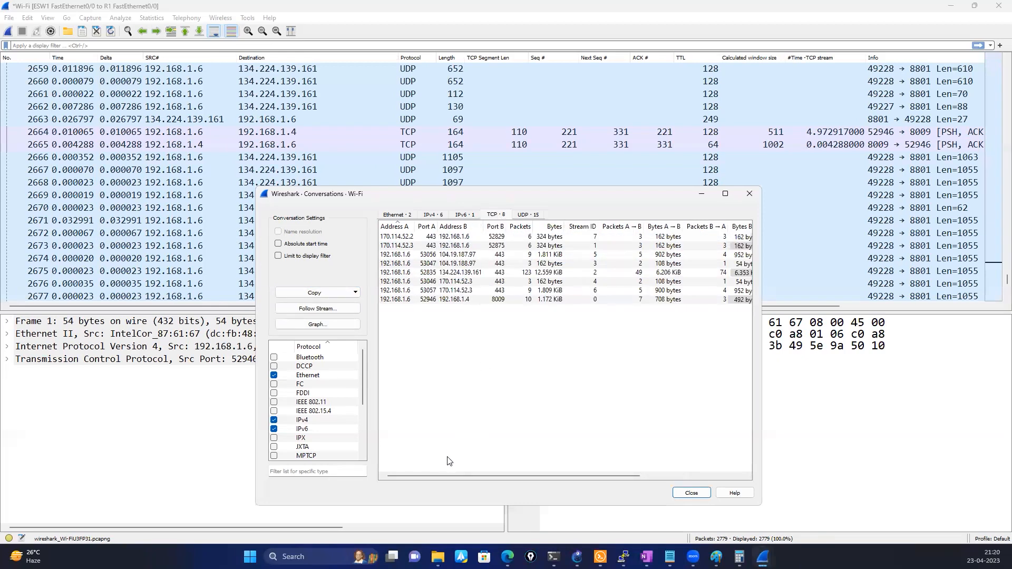
left_click_drag(440, 476, 621, 483)
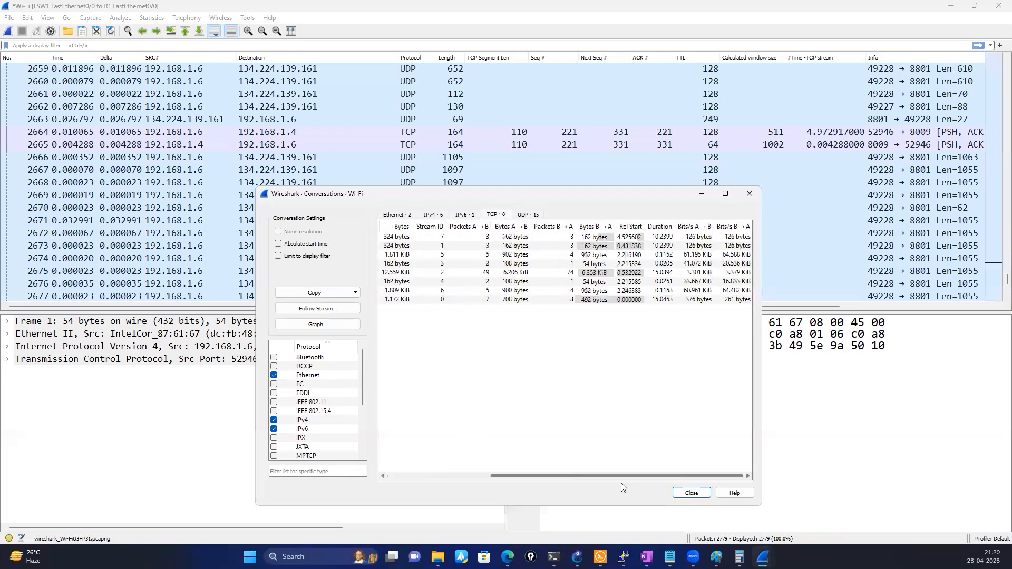
left_click(750, 193)
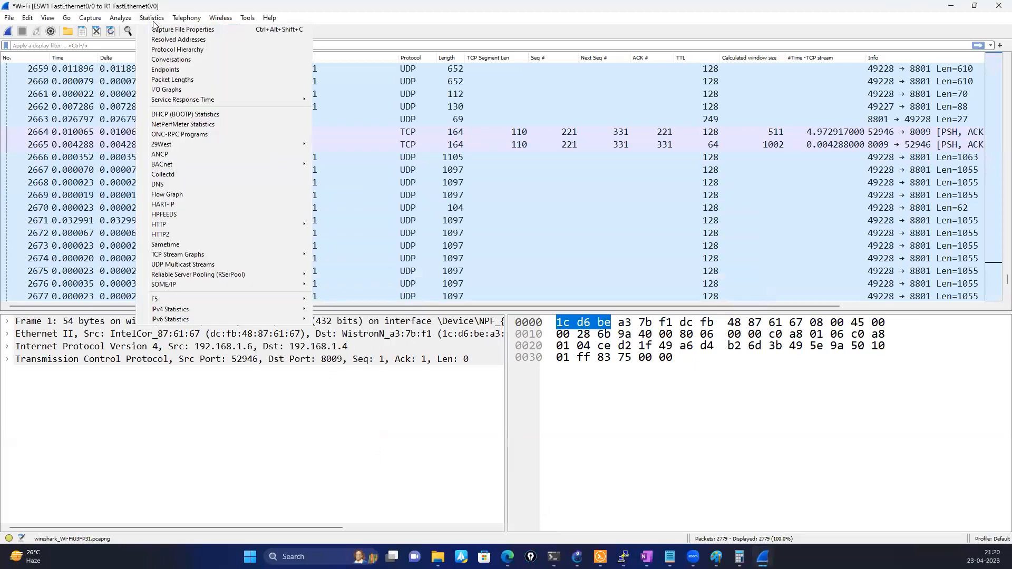
- Examine the Ethernet and IPv4 endpoint statistics of the Wi-Fi capture, minimize them, and look through the packet list
left_click(169, 69)
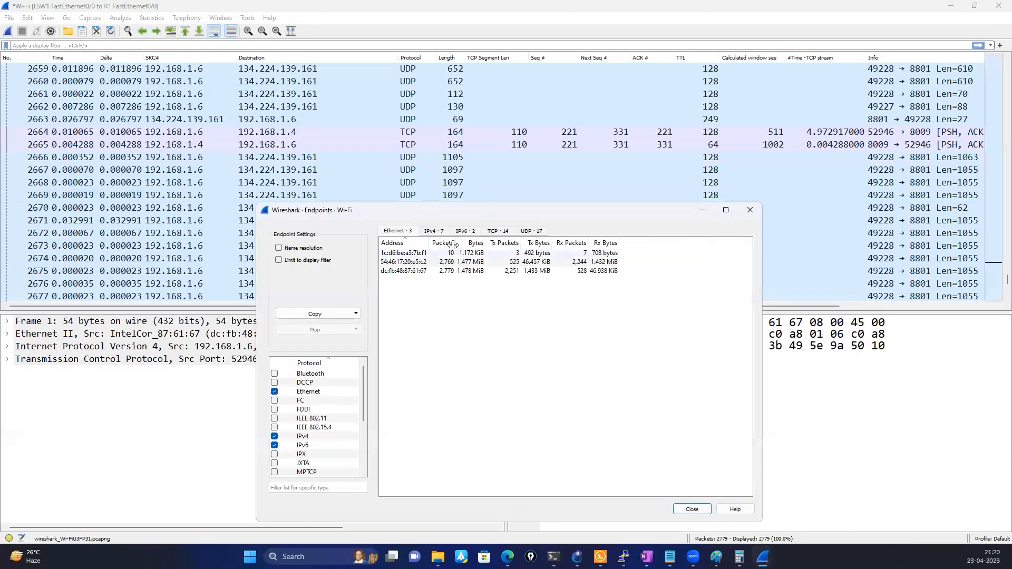
left_click(433, 232)
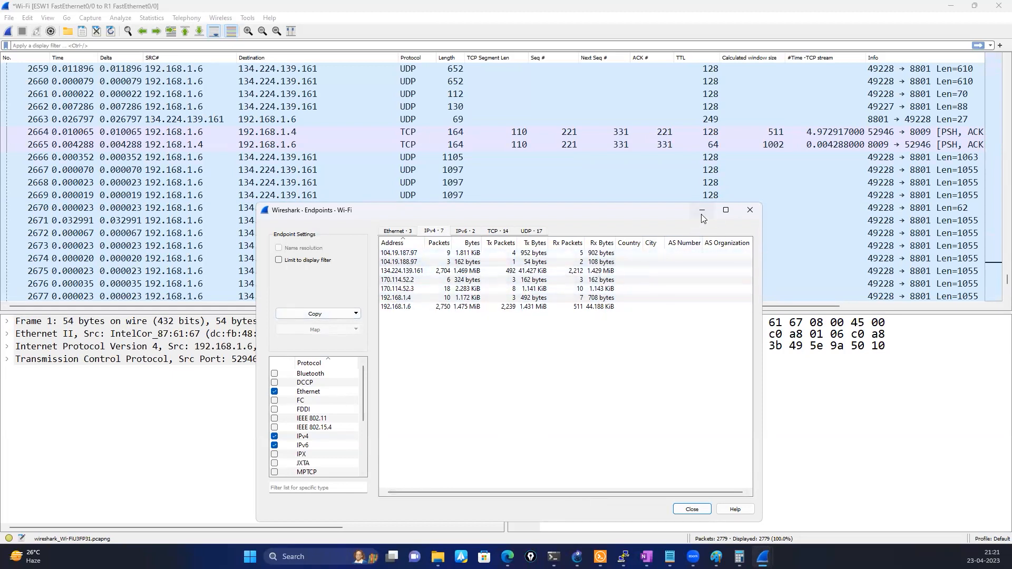
left_click(417, 270)
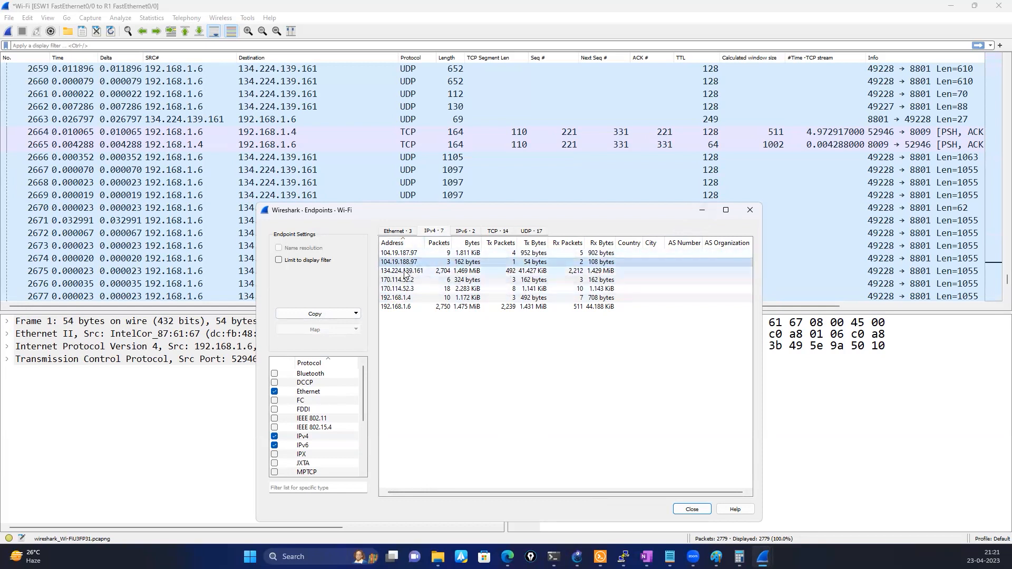
left_click(701, 210)
scroll(368, 190, "up", 2)
scroll(427, 215, "up", 15)
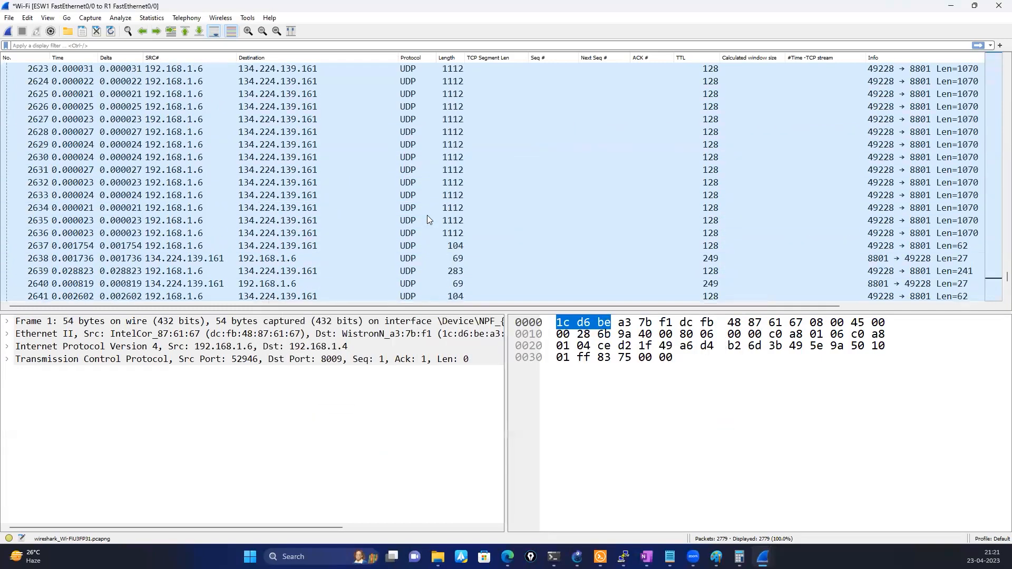
scroll(427, 216, "down", 4)
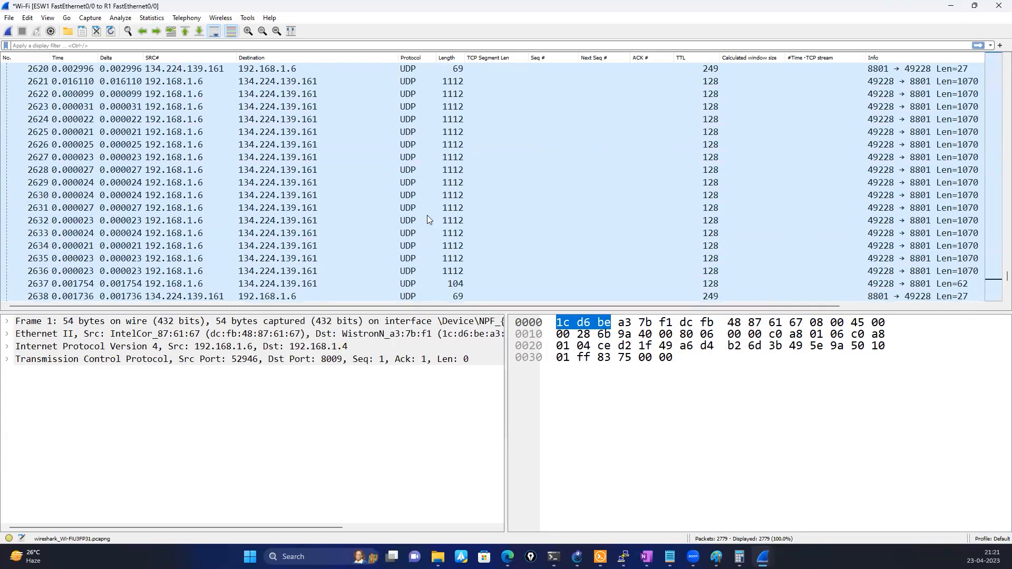
- Switch to OneNote and review the "Spot Suspicious Targets with GeoIP" section with its world map image
left_click(951, 6)
scroll(412, 320, "down", 3)
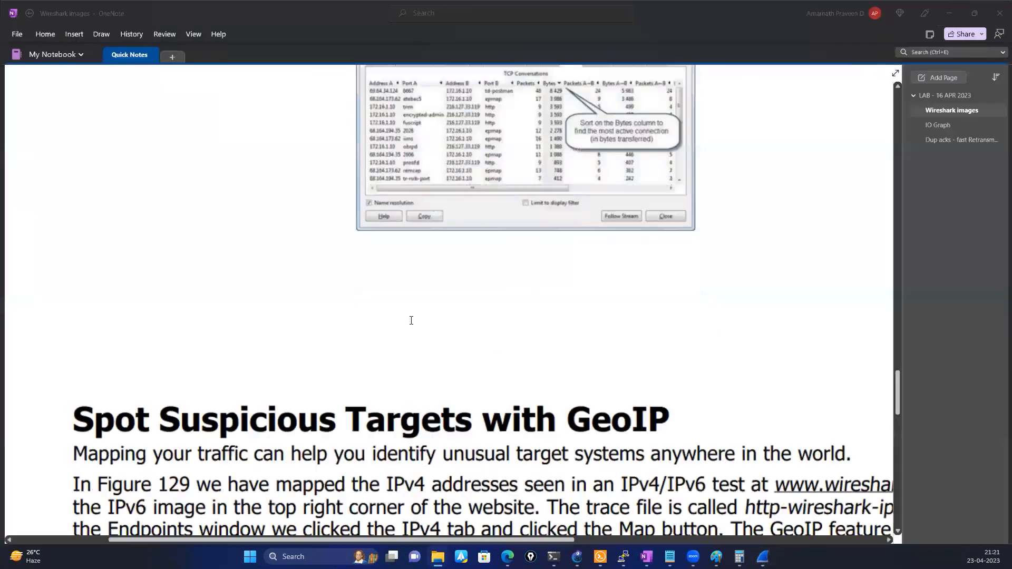
scroll(411, 320, "down", 7)
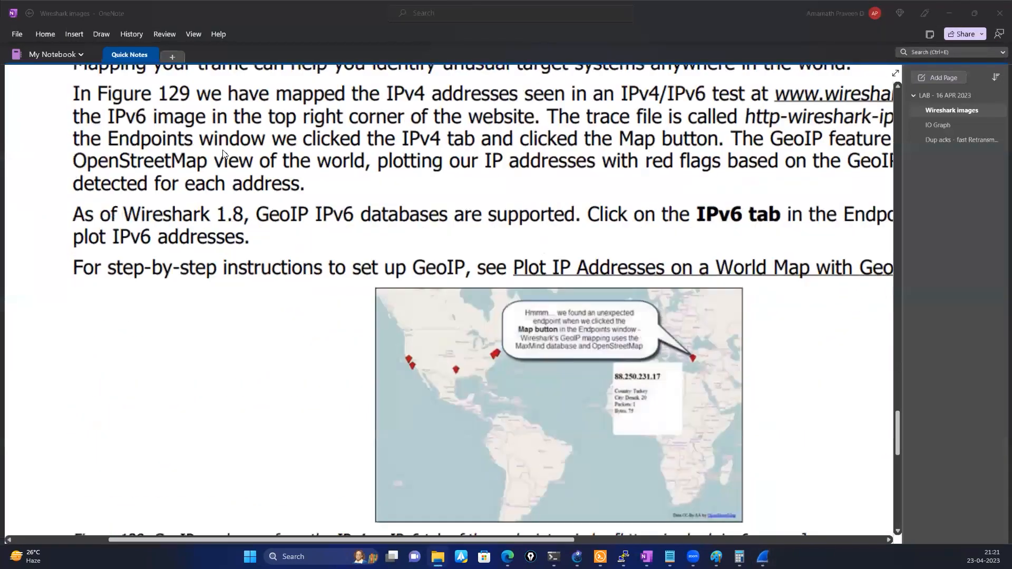
scroll(317, 157, "up", 4)
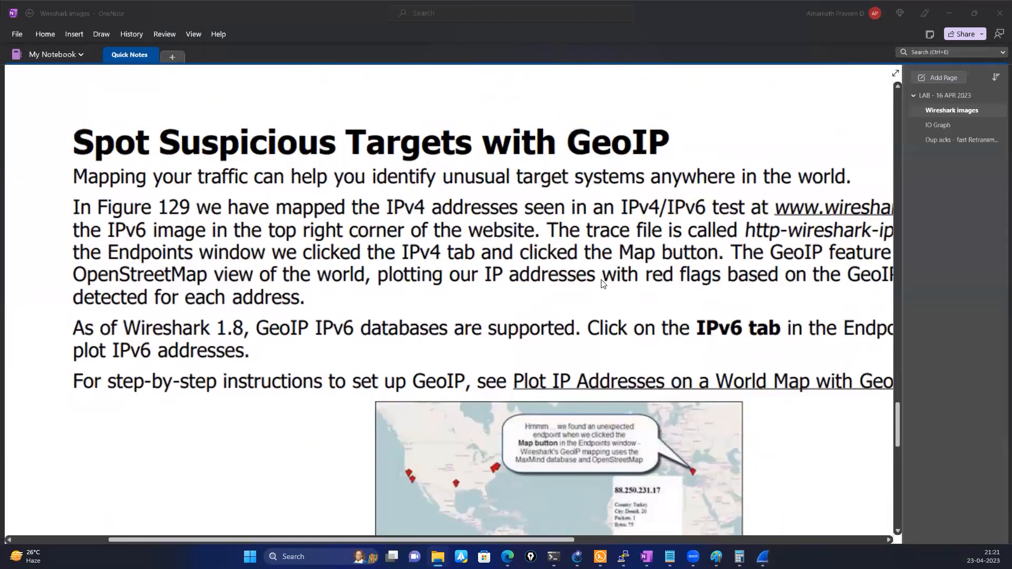
- Review the GeoIP world map figure and the vlan-general.pcapng image with its 802.1Q VLAN callouts
scroll(612, 336, "down", 2)
scroll(612, 335, "down", 1)
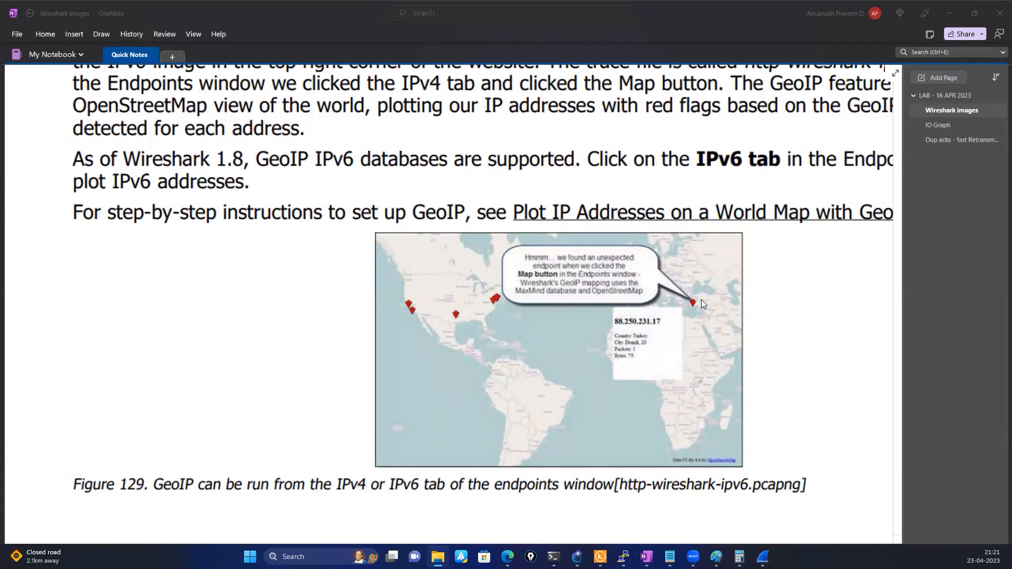
scroll(702, 301, "down", 10)
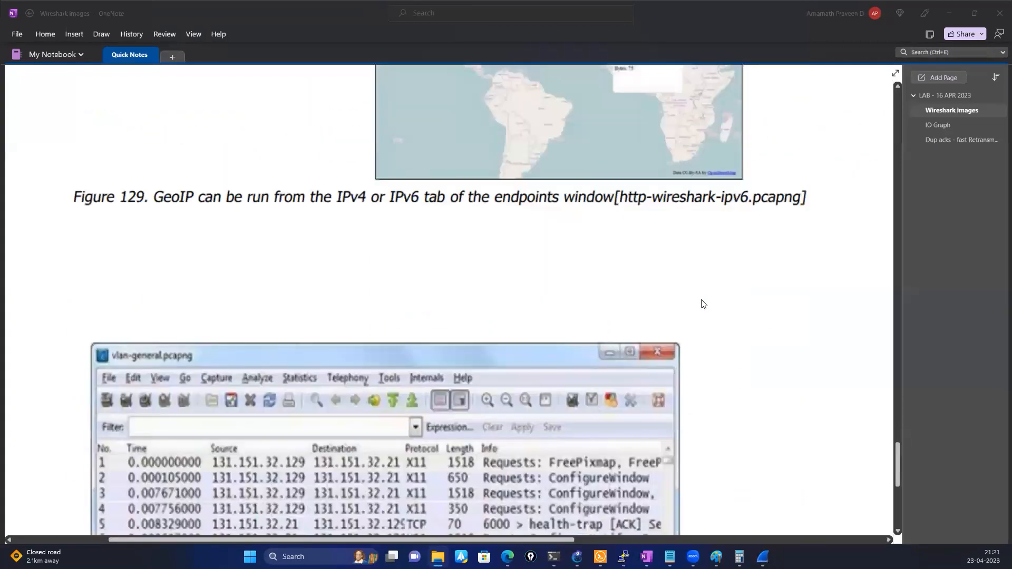
scroll(702, 304, "down", 5)
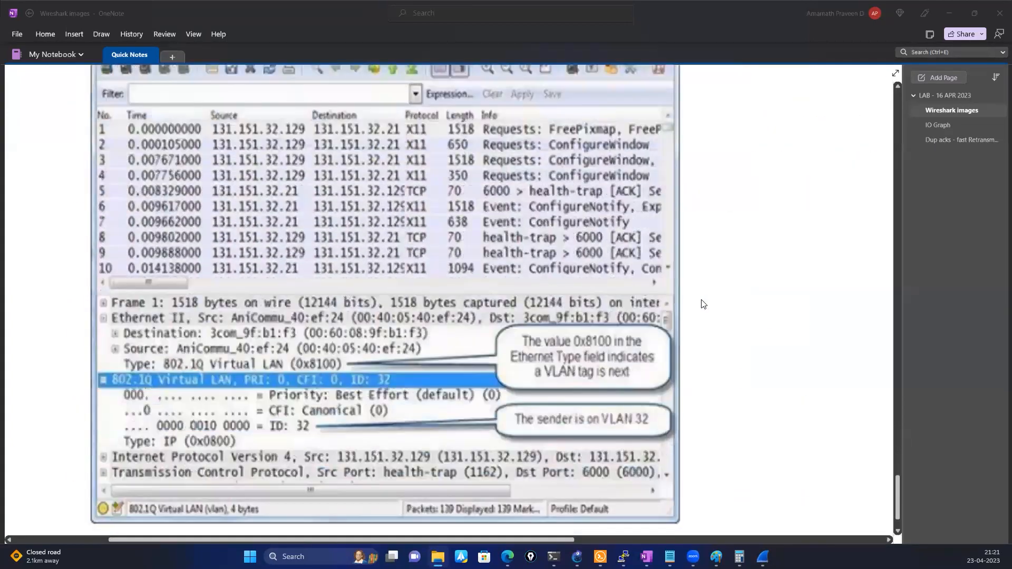
scroll(701, 304, "up", 5)
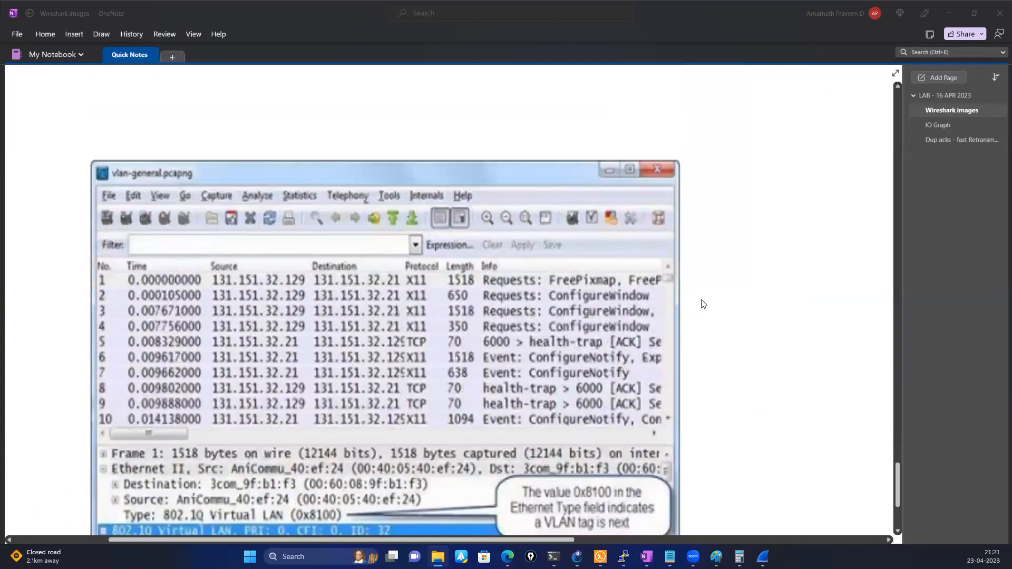
scroll(176, 306, "down", 3)
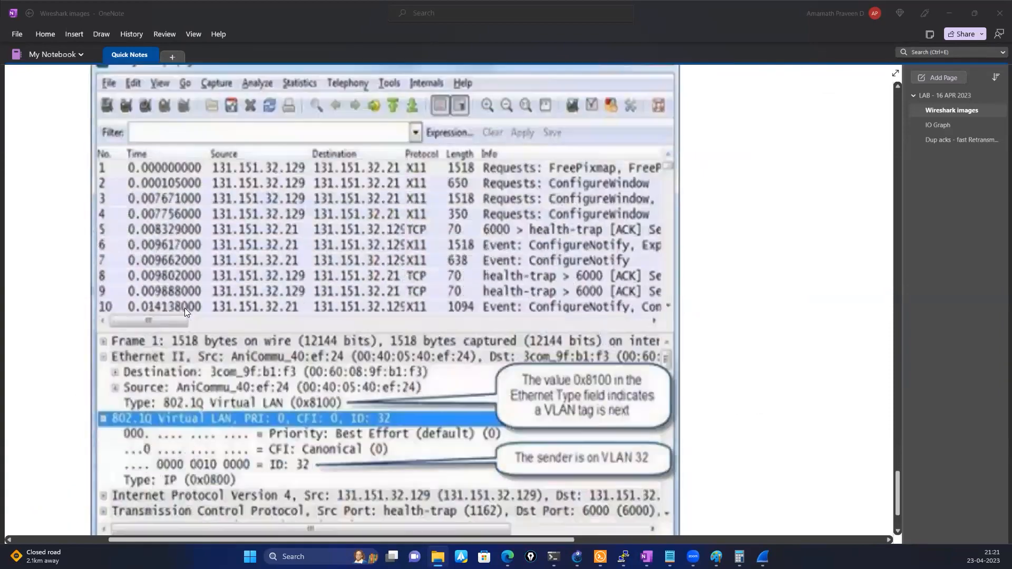
scroll(185, 308, "down", 2)
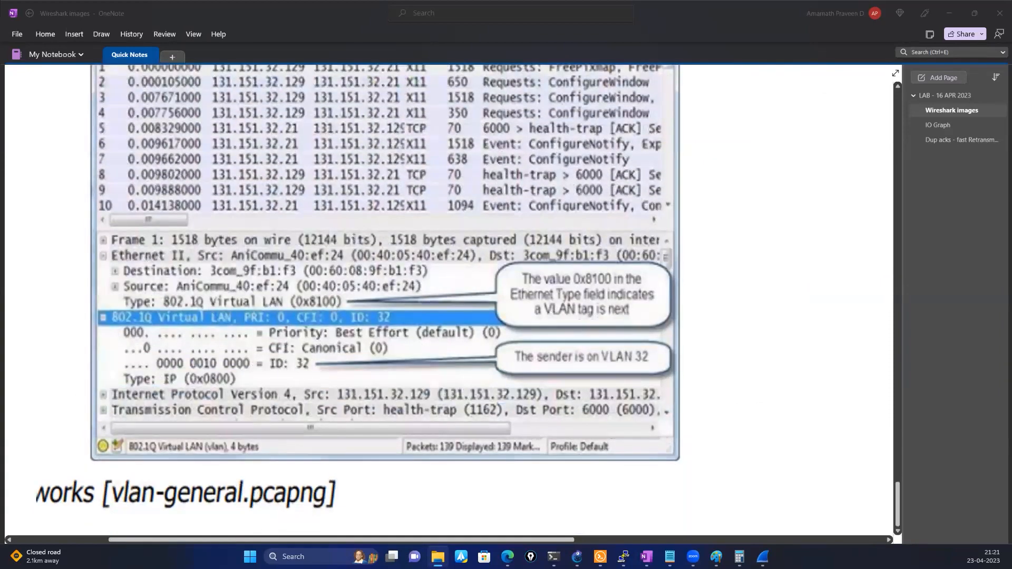
- Circle the Virtual LAN (0x8100) type value and the VLAN ID 32 in the image, and clear the marks
scroll(420, 439, "up", 2)
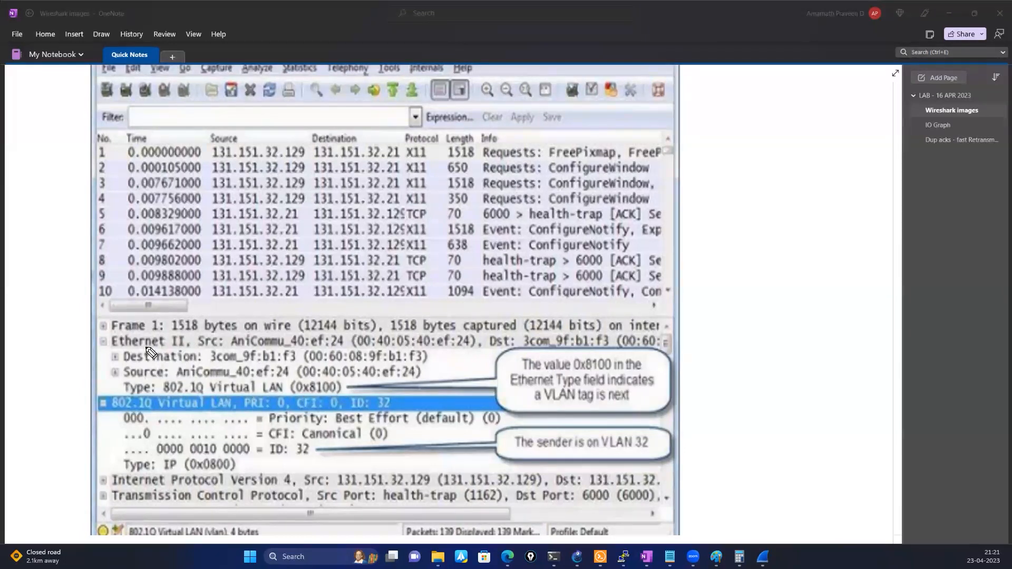
left_click_drag(240, 389, 372, 375)
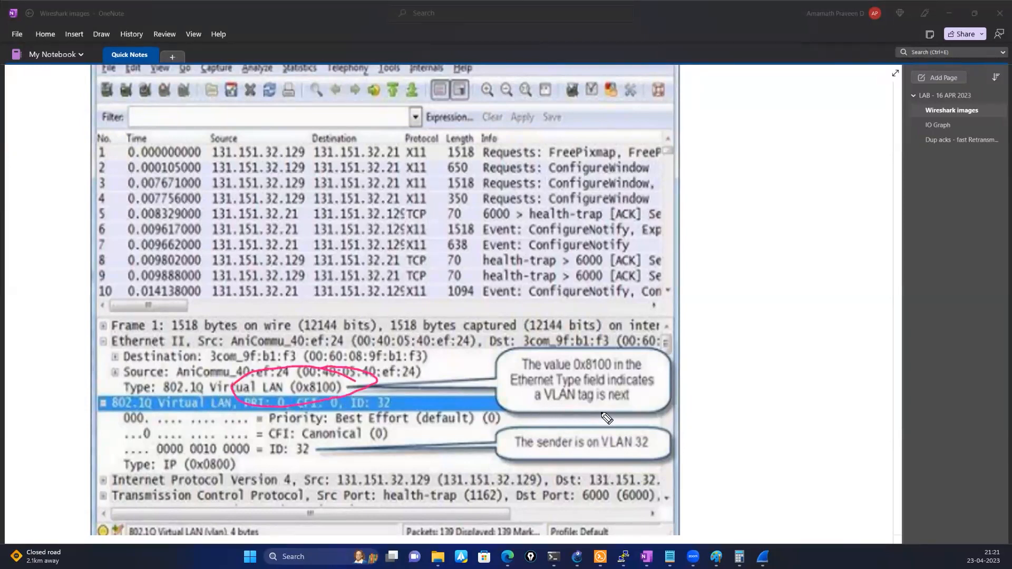
mouse_move(311, 442)
left_mouse_down()
mouse_move(247, 423)
mouse_move(137, 451)
mouse_move(330, 434)
mouse_move(268, 429)
left_mouse_up()
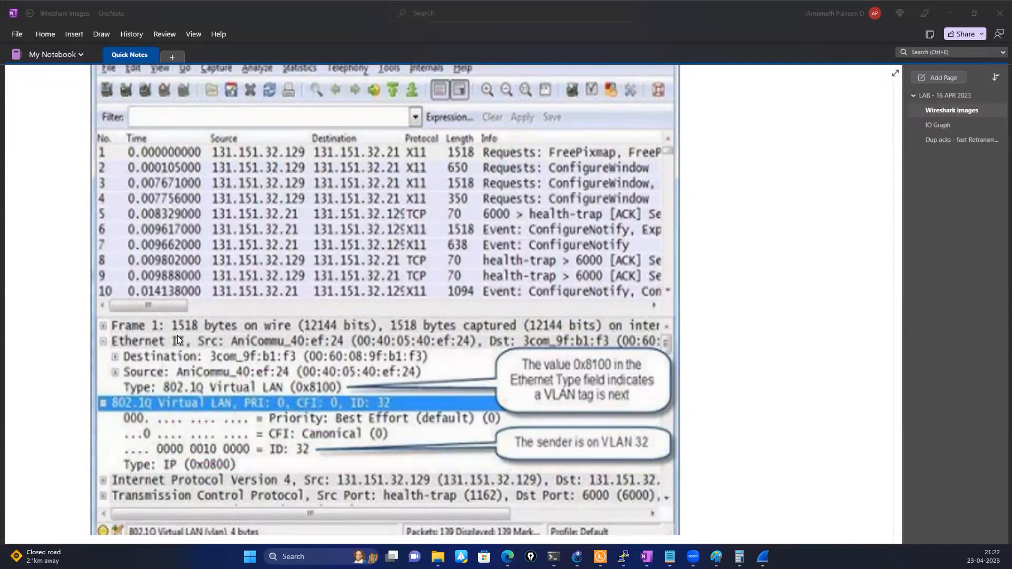
- Look back from the VLAN image through the GeoIP section to the Statistics | Conversations section
scroll(177, 337, "down", 8)
scroll(178, 337, "up", 5)
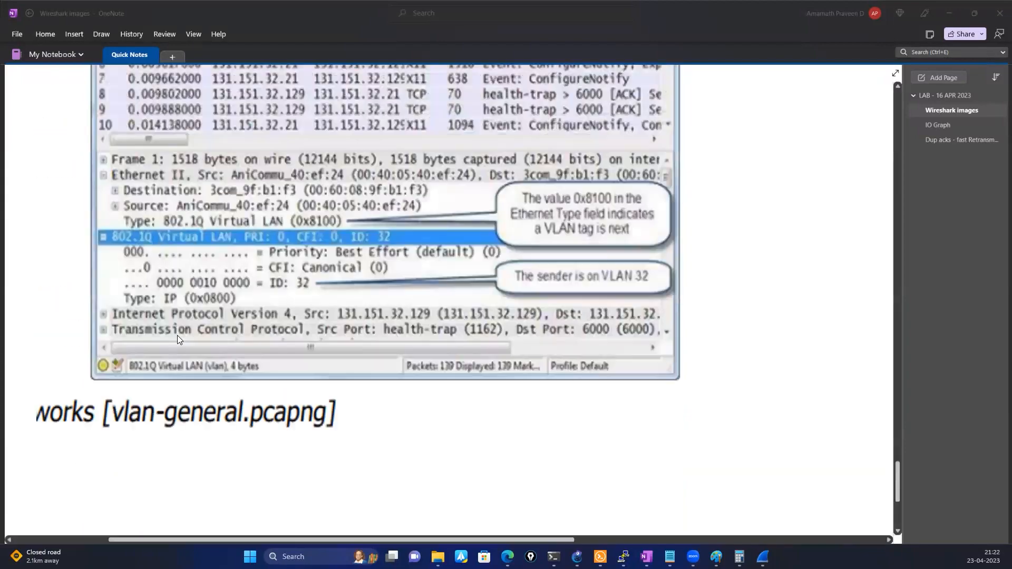
scroll(177, 335, "up", 5)
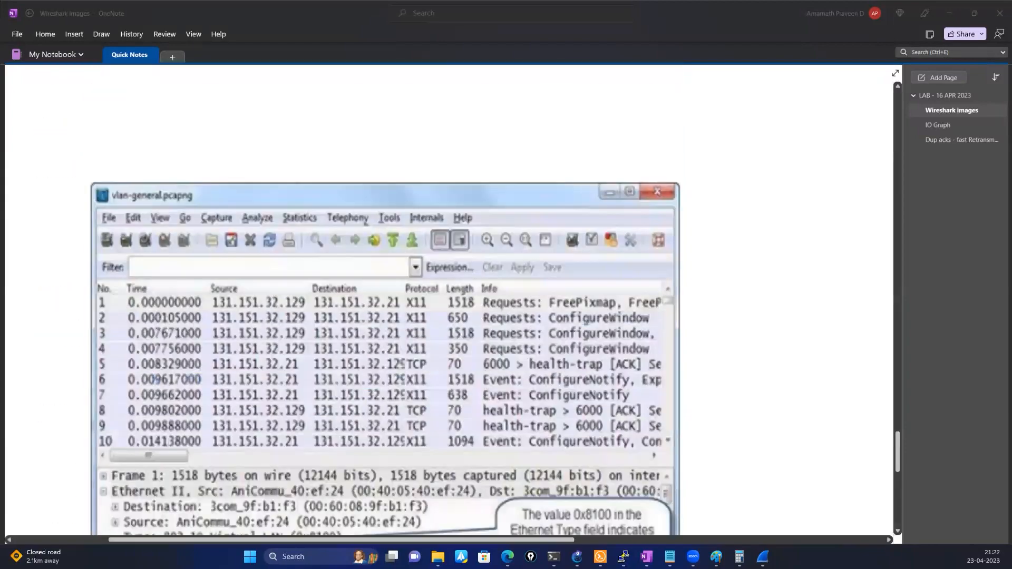
scroll(449, 300, "up", 10)
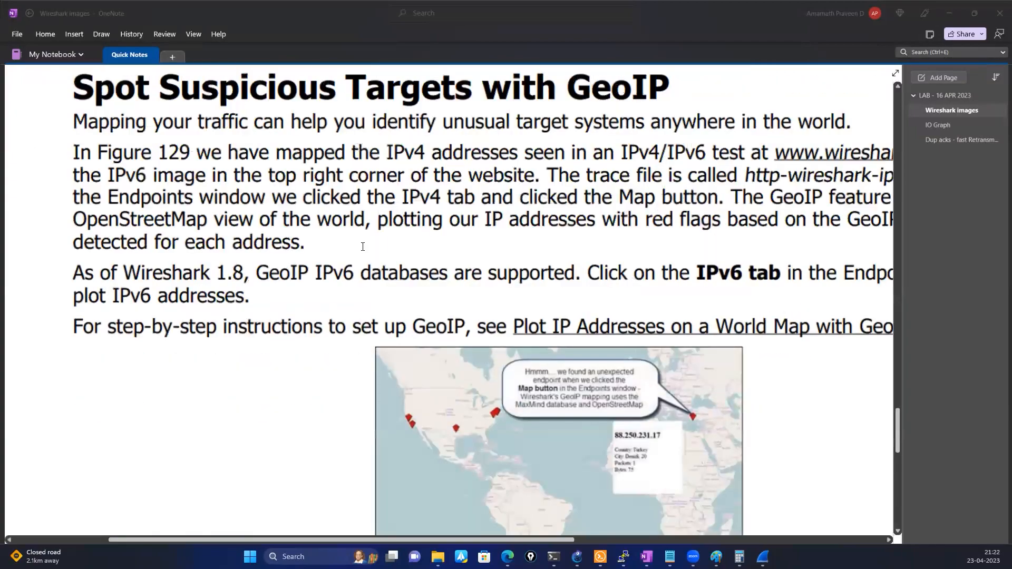
scroll(310, 229, "up", 15)
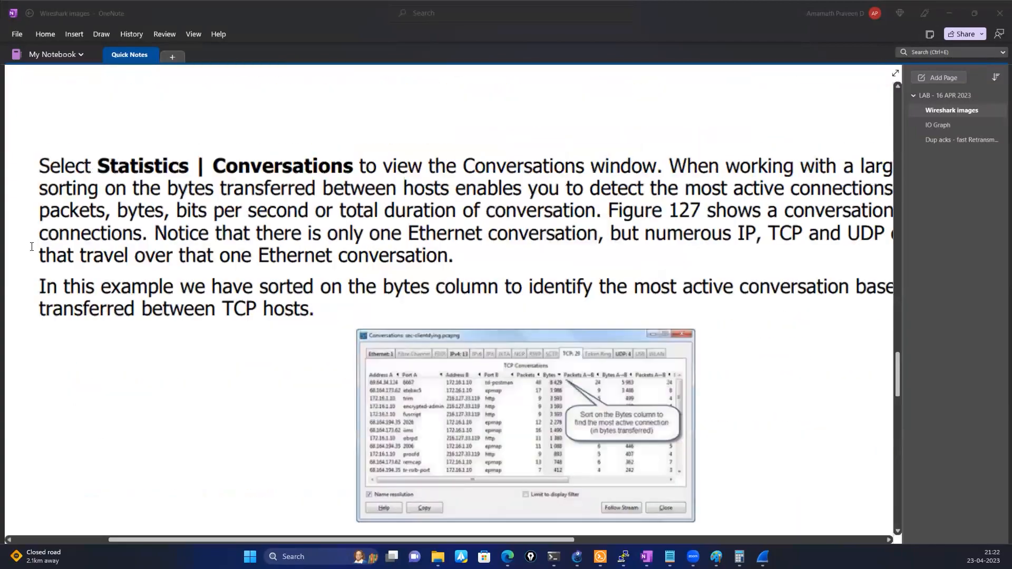
- Switch to the Notepad topics list and highlight the "DUP acks and fast Retransmissions" line, then clear the selection
key("alt+Tab")
left_click_drag(15, 246, 258, 252)
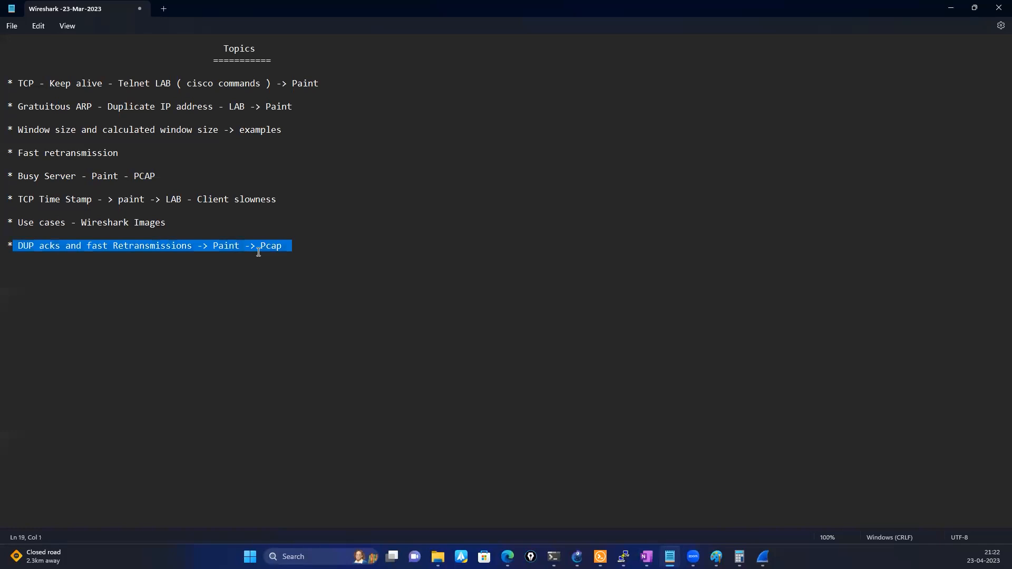
left_click(366, 185)
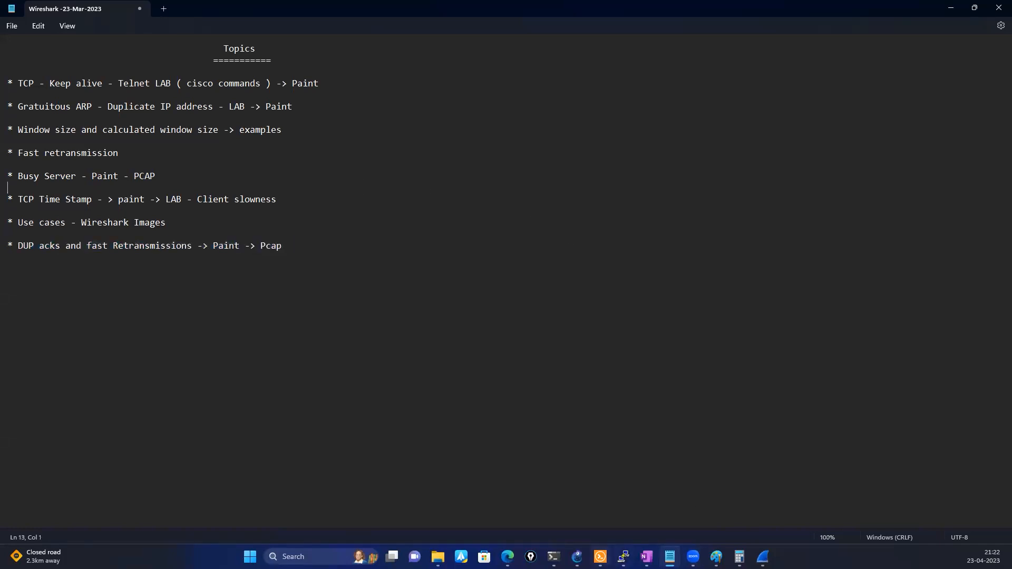
- Switch to OneNote, look through the page on dup acks and fast retransmissions, and return to the Notepad topics list
left_click(646, 556)
scroll(288, 321, "up", 1)
scroll(289, 321, "up", 20)
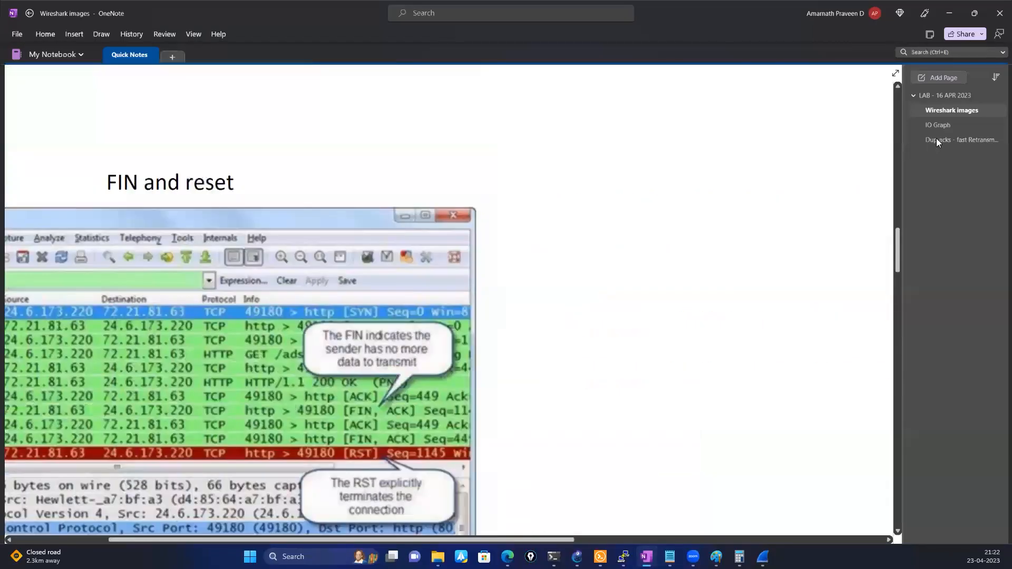
scroll(866, 198, "up", 20)
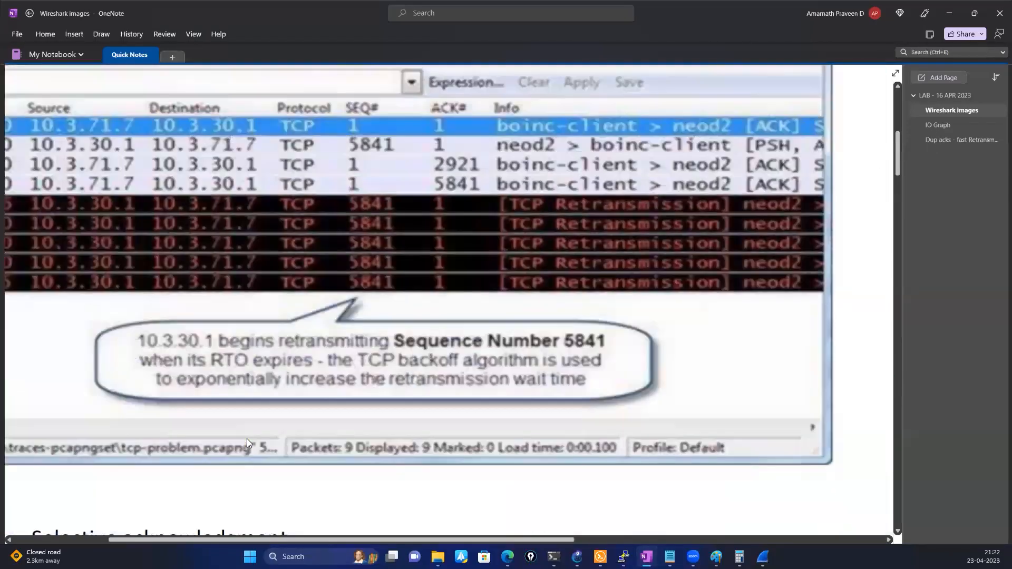
scroll(246, 438, "up", 7)
left_click(961, 140)
scroll(891, 117, "down", 10)
scroll(891, 117, "up", 10)
key("alt+Tab")
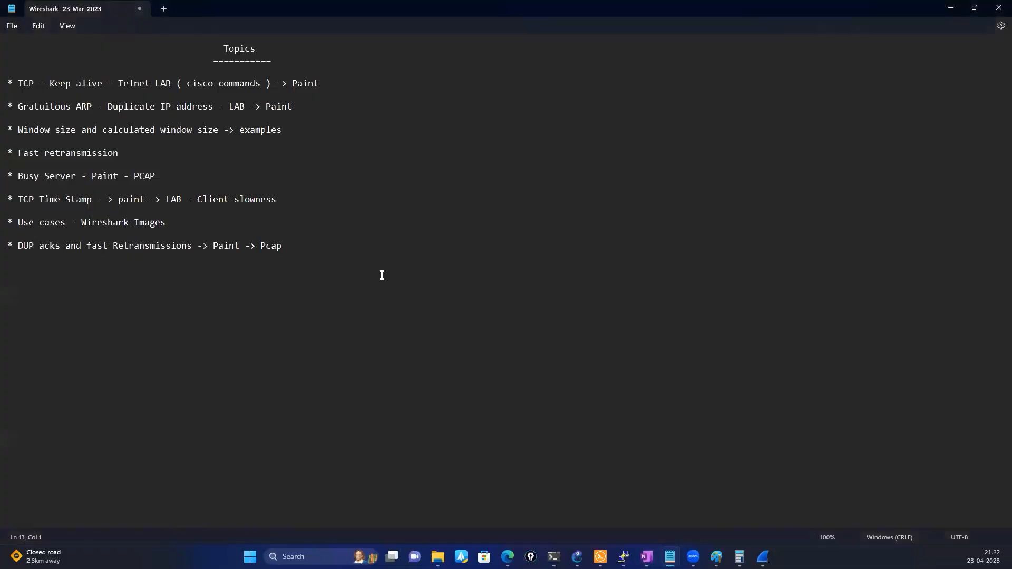